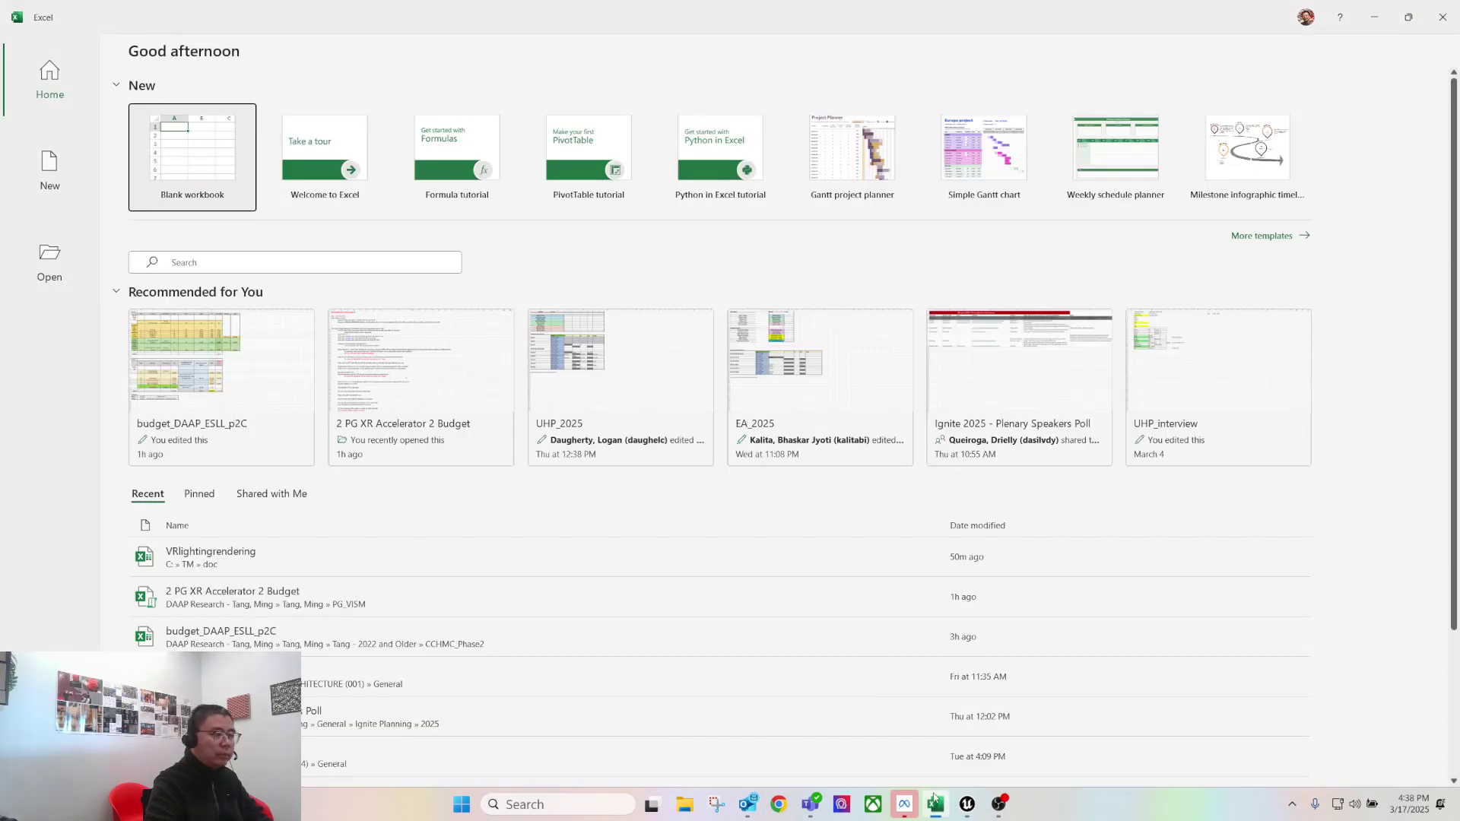
# Open the recent workbook VRlightingrendering
pyautogui.moveTo(934, 808)
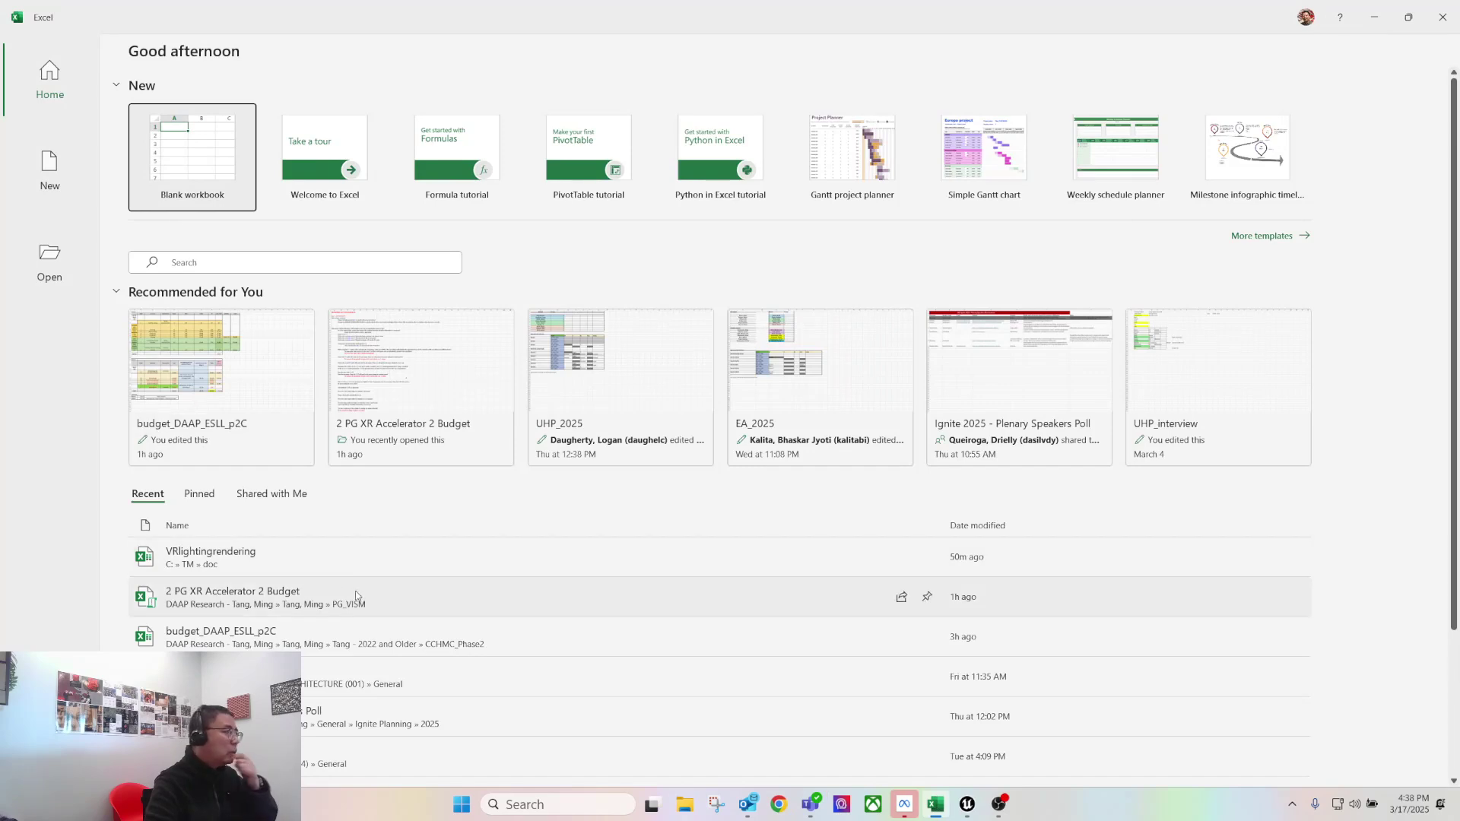
pyautogui.click(341, 562)
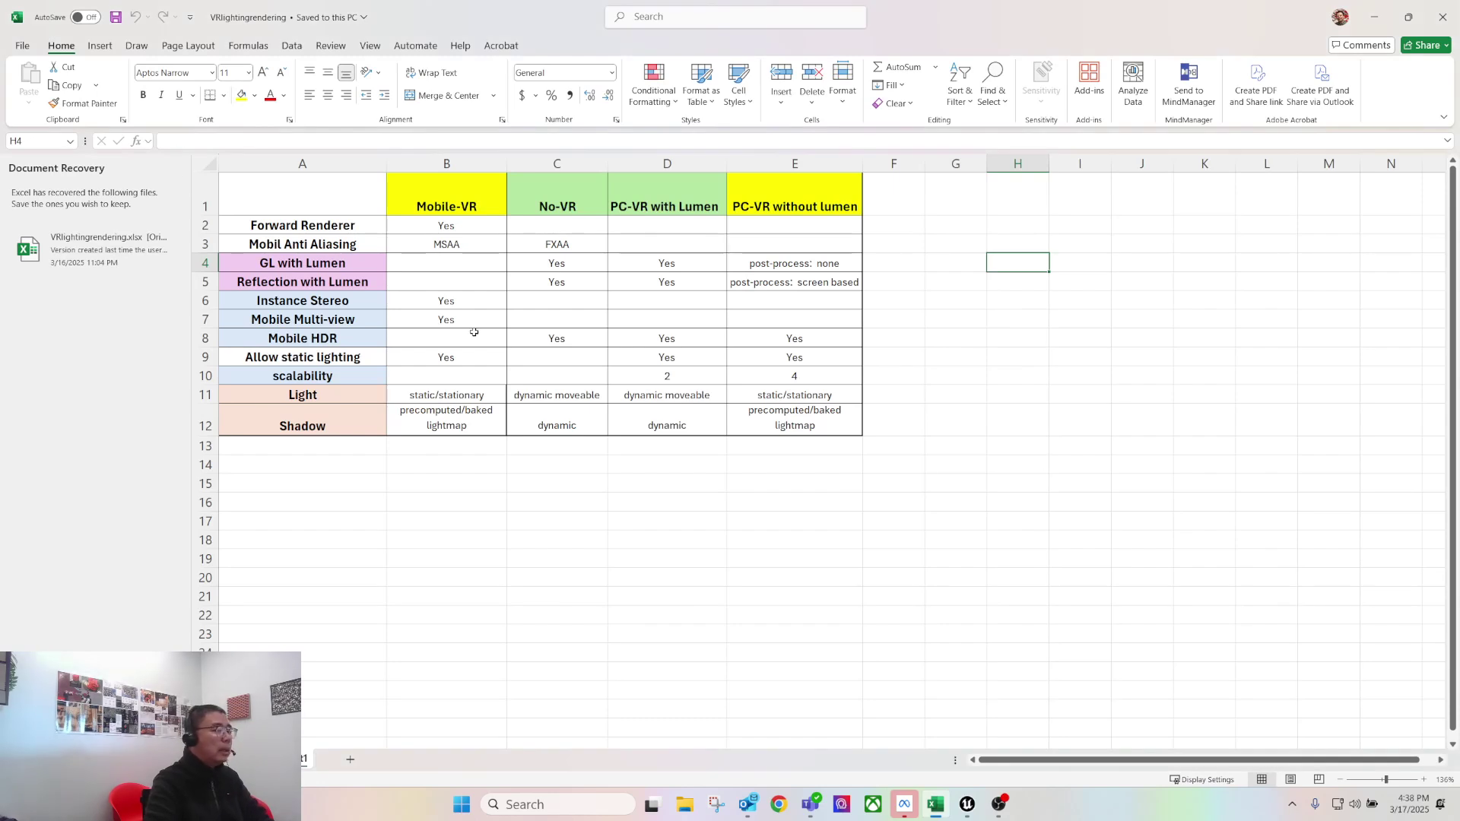
pyautogui.moveTo(1380, 781); pyautogui.dragTo(1392, 784)
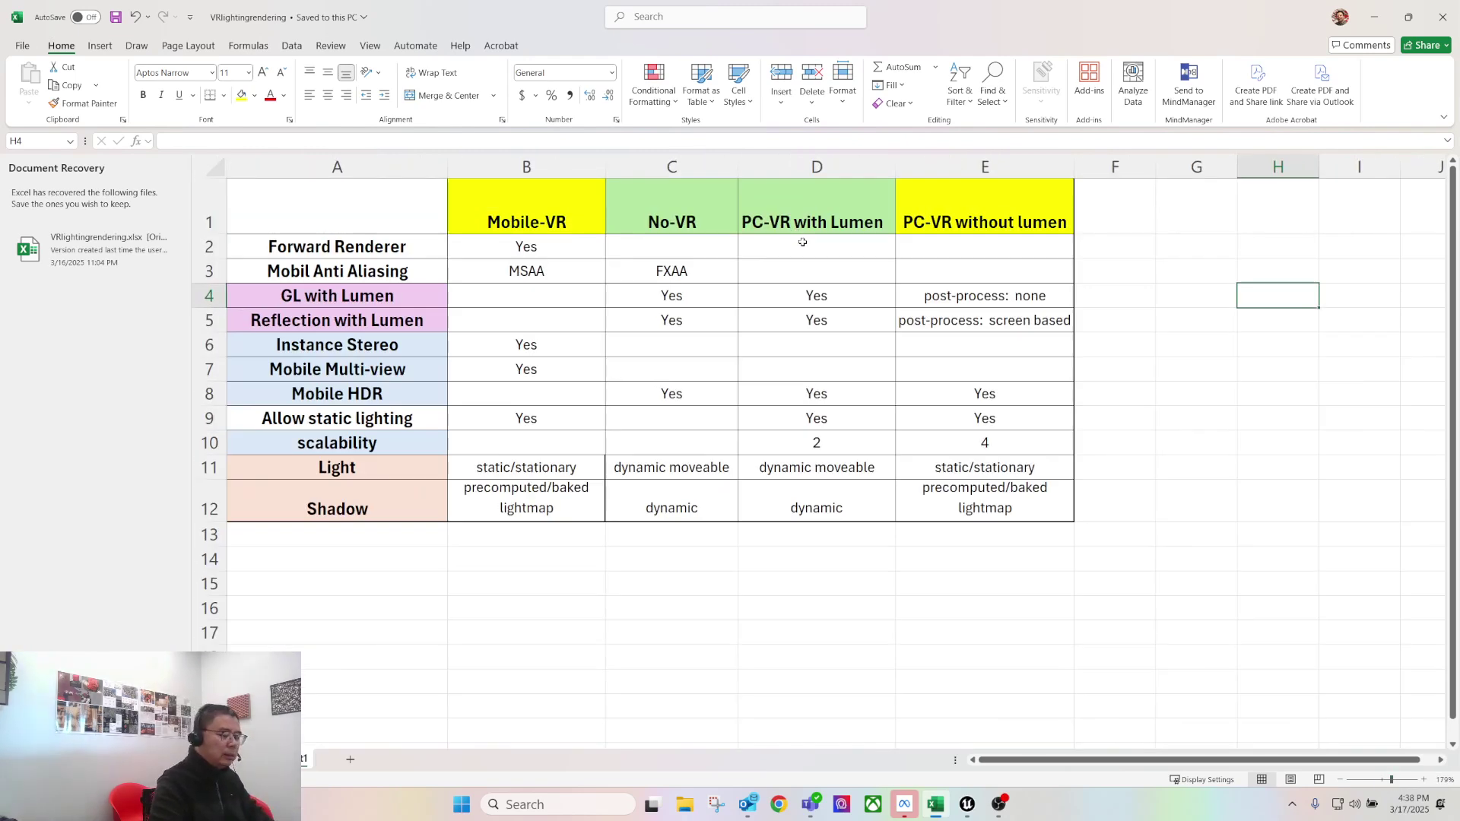
# Examine the Mobile-VR and No-VR columns, the two Lumen row labels and the two PC-VR headings in the comparison table
pyautogui.moveTo(810, 217); pyautogui.dragTo(977, 213)
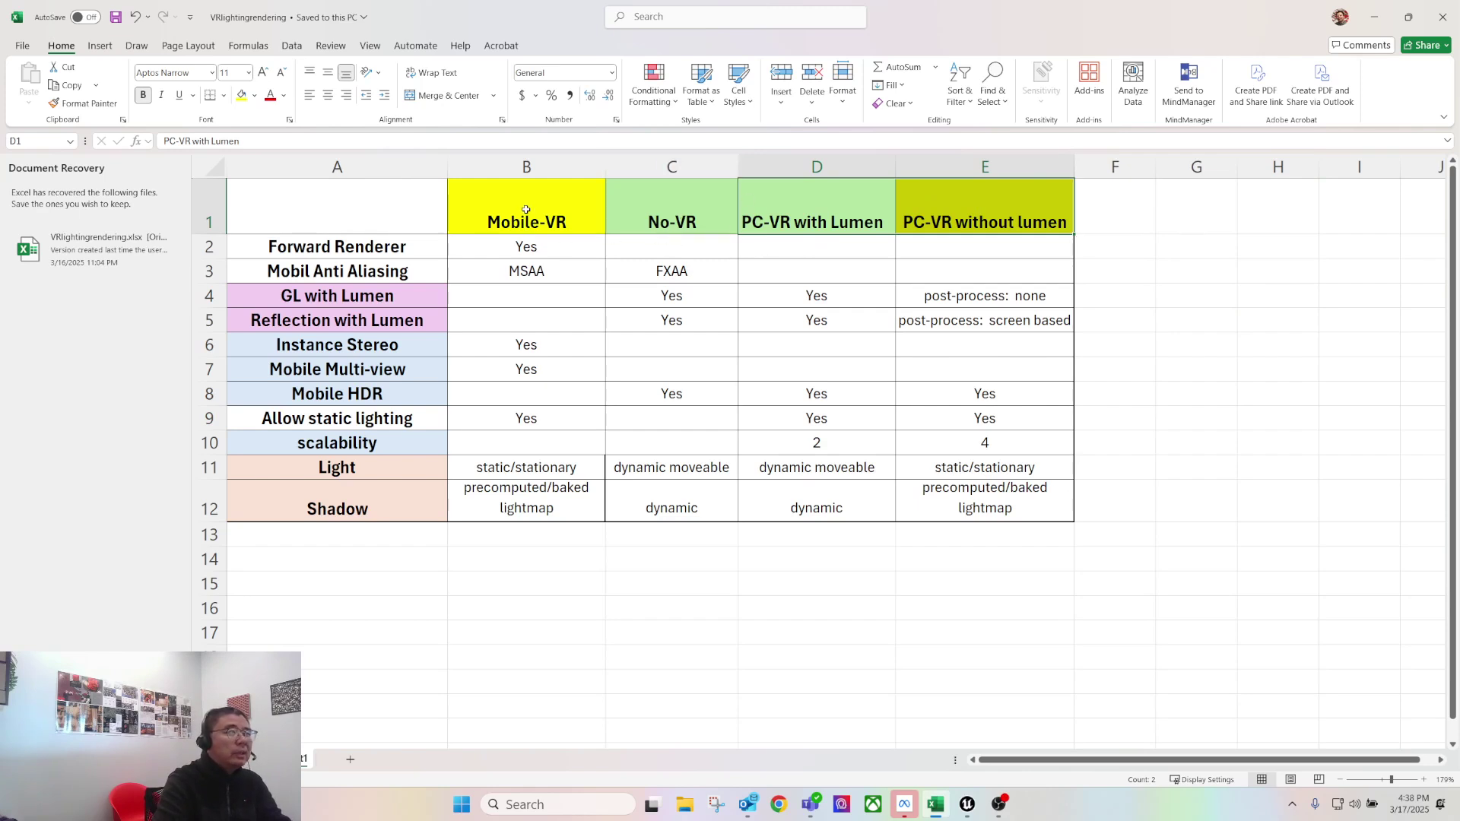
pyautogui.moveTo(526, 208); pyautogui.dragTo(526, 508)
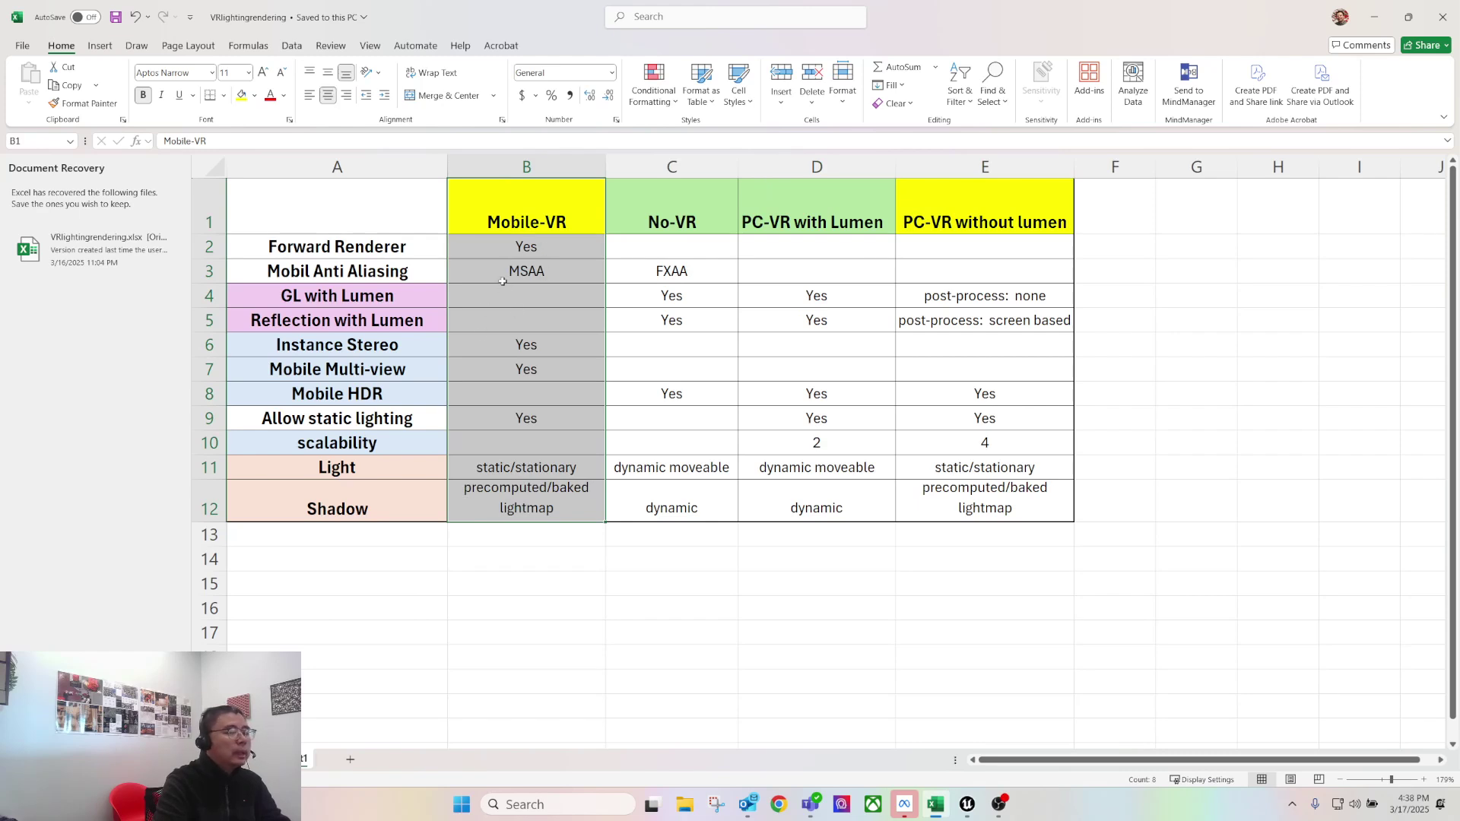
pyautogui.click(675, 208)
pyautogui.moveTo(669, 207); pyautogui.dragTo(671, 507)
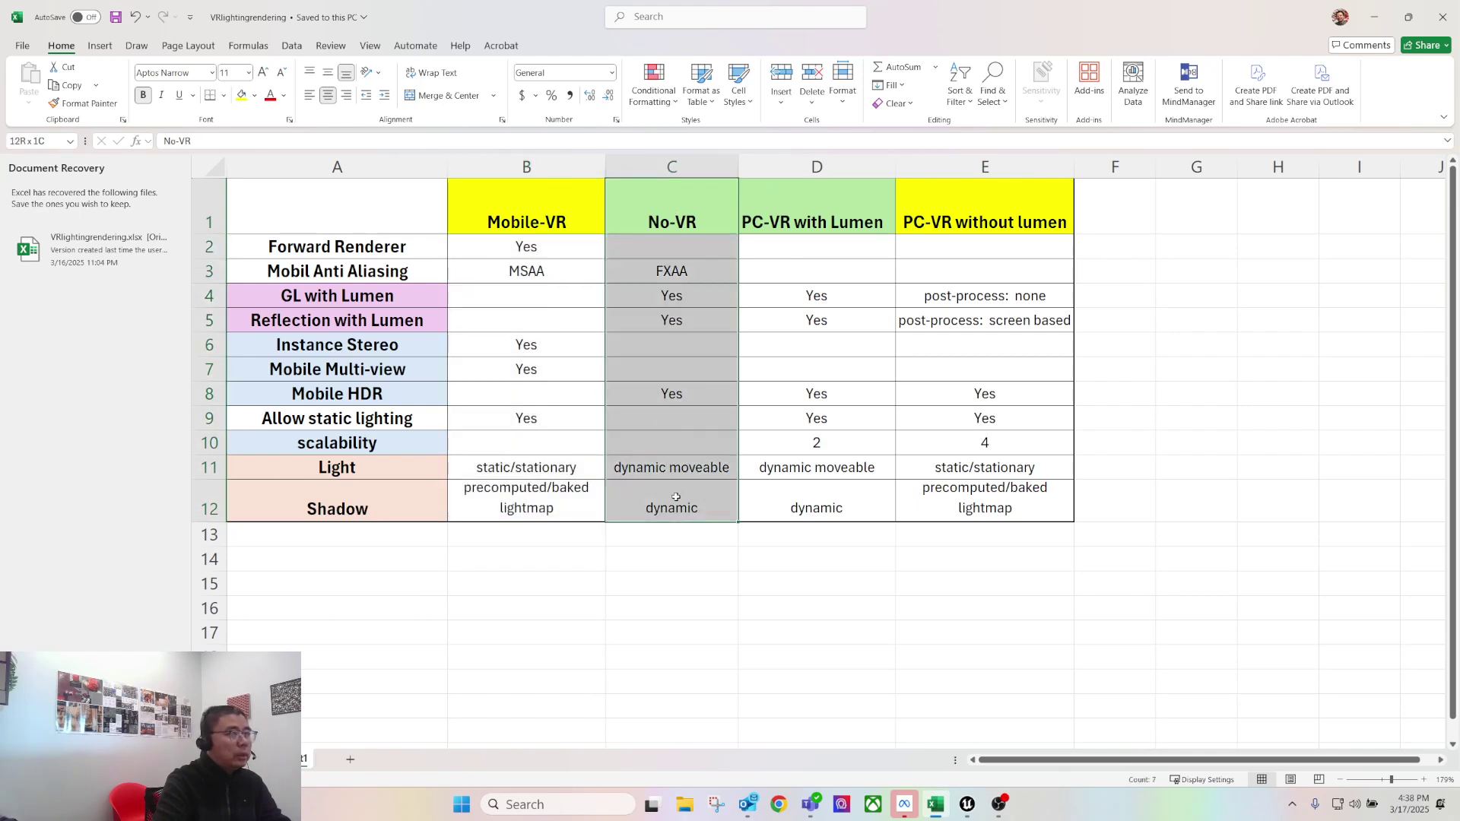
pyautogui.click(355, 296)
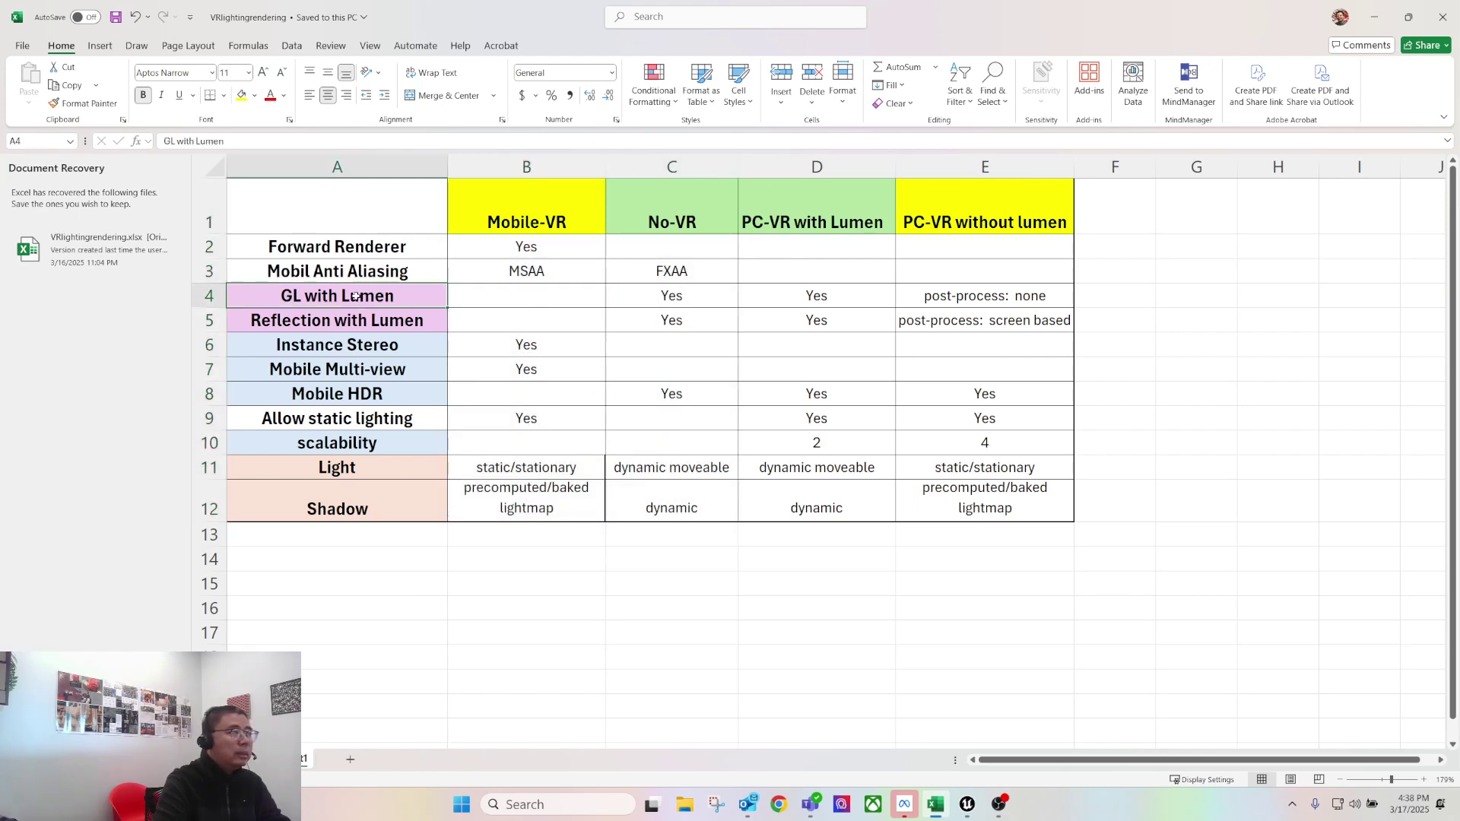
pyautogui.click(374, 320)
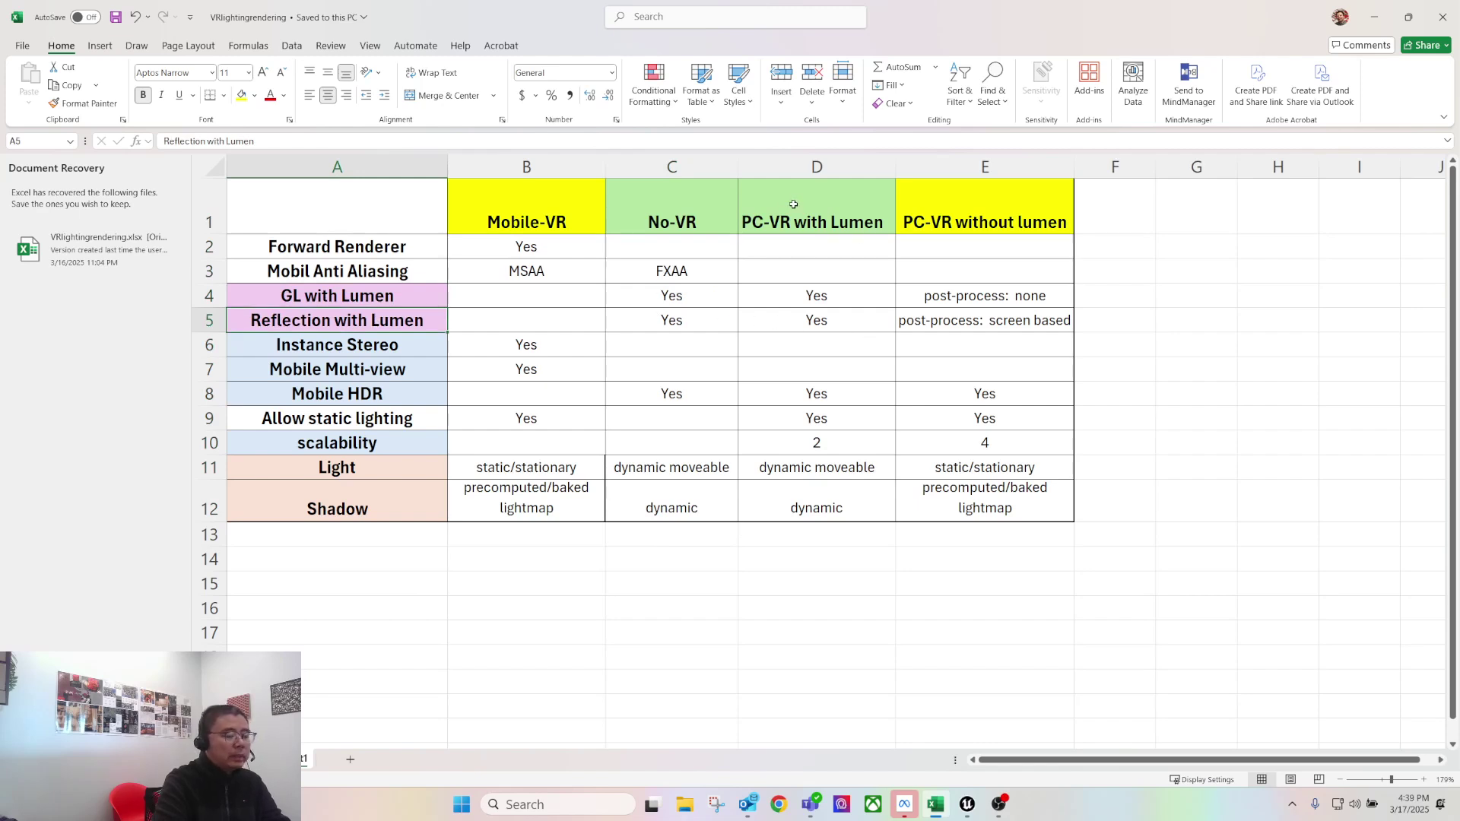
pyautogui.moveTo(786, 219); pyautogui.dragTo(955, 220)
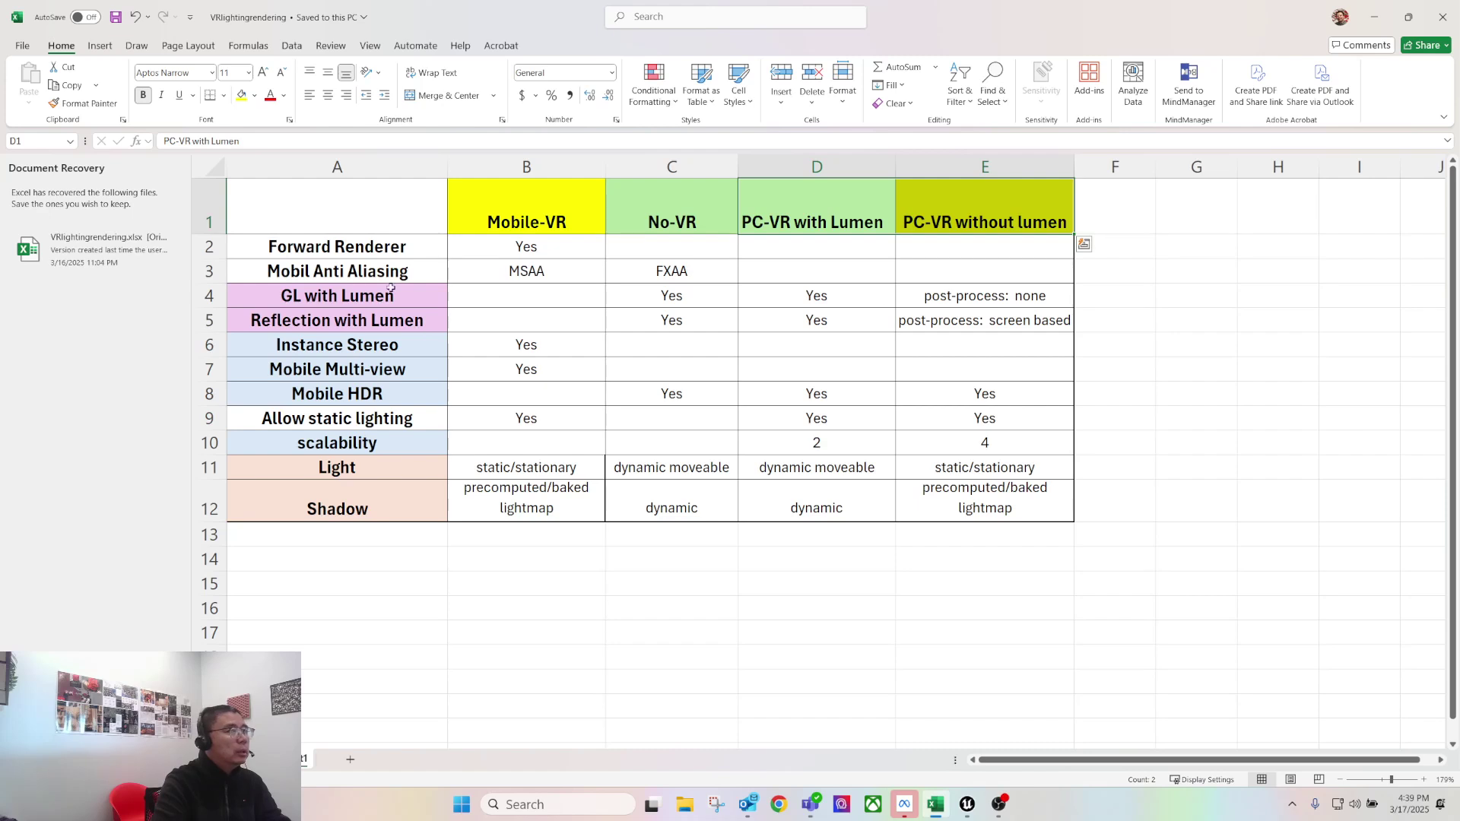
# Review the Lumen, scalability, light and shadow entries in the PC-VR with Lumen column
pyautogui.moveTo(811, 296); pyautogui.dragTo(818, 320)
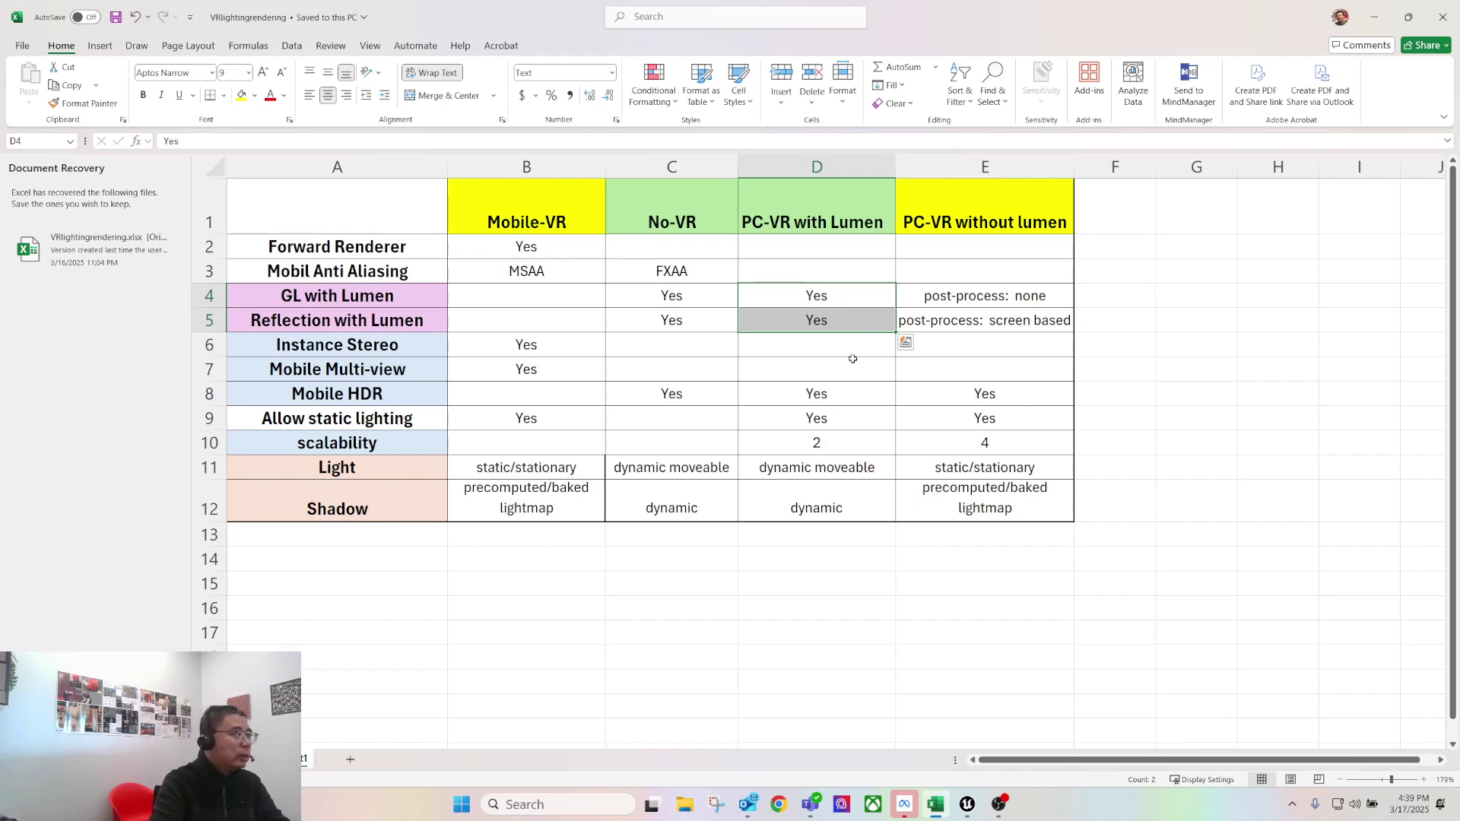
pyautogui.click(813, 443)
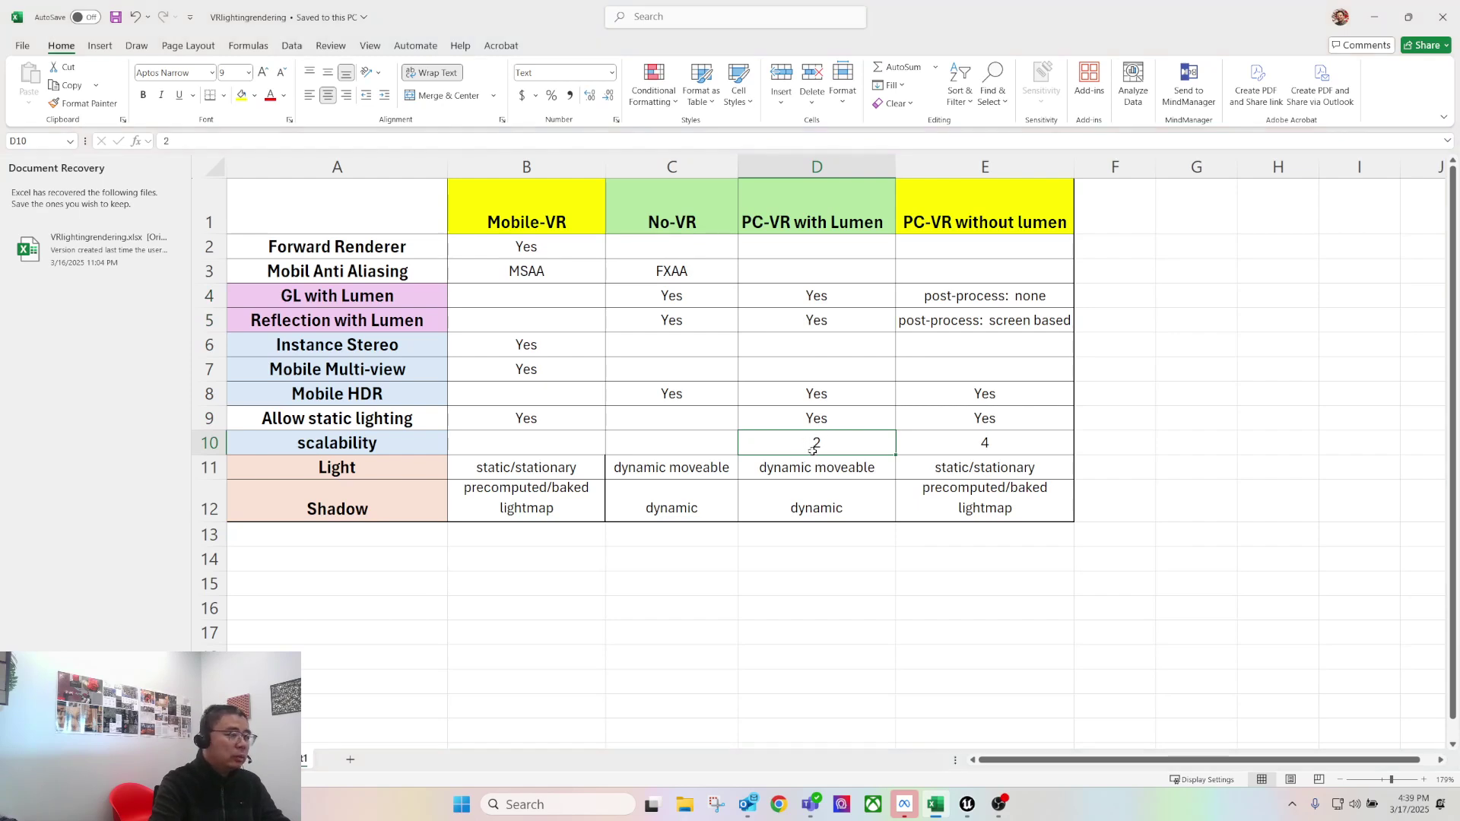
pyautogui.moveTo(800, 302); pyautogui.dragTo(814, 329)
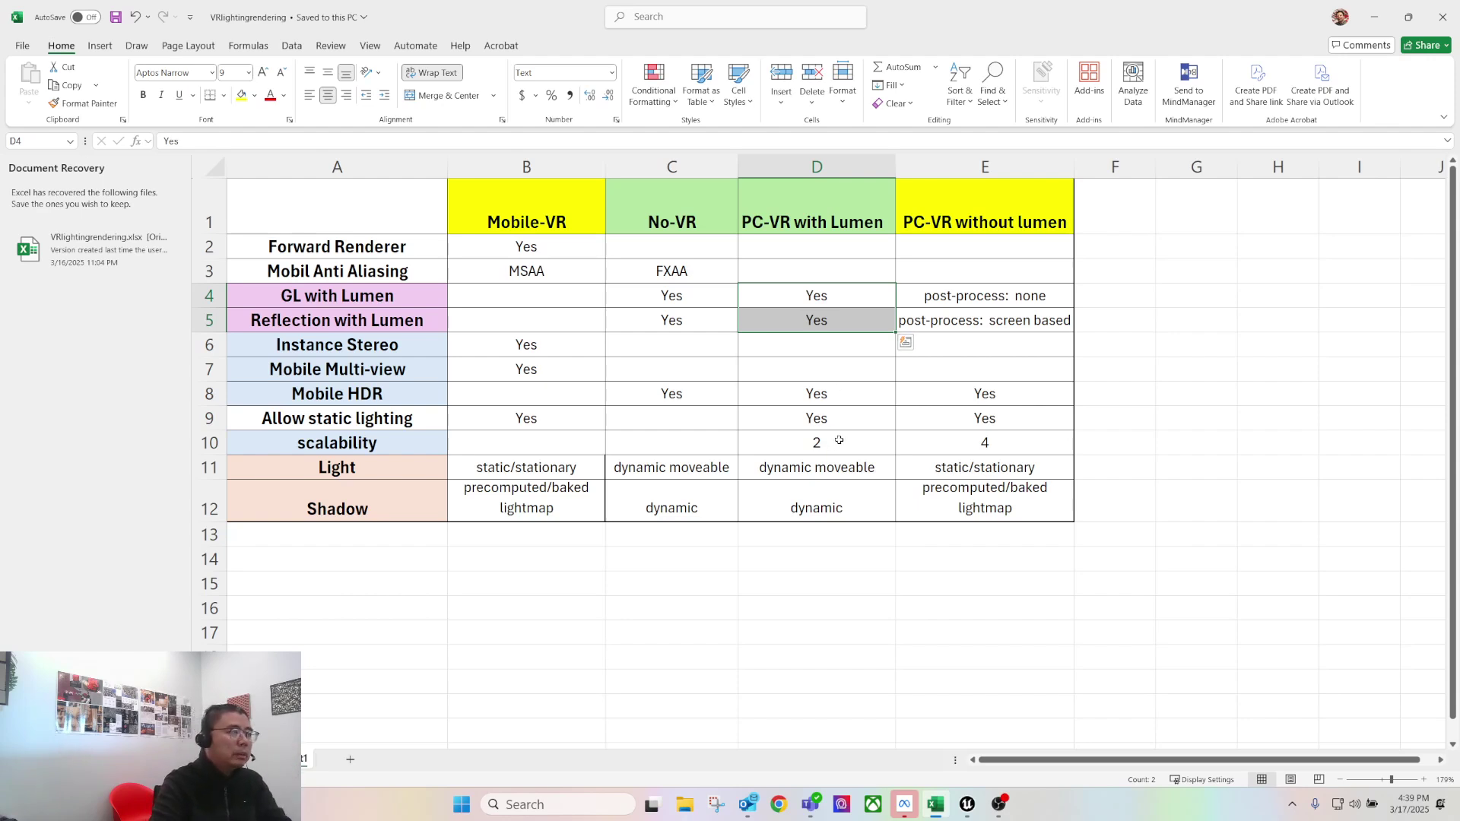
pyautogui.click(794, 445)
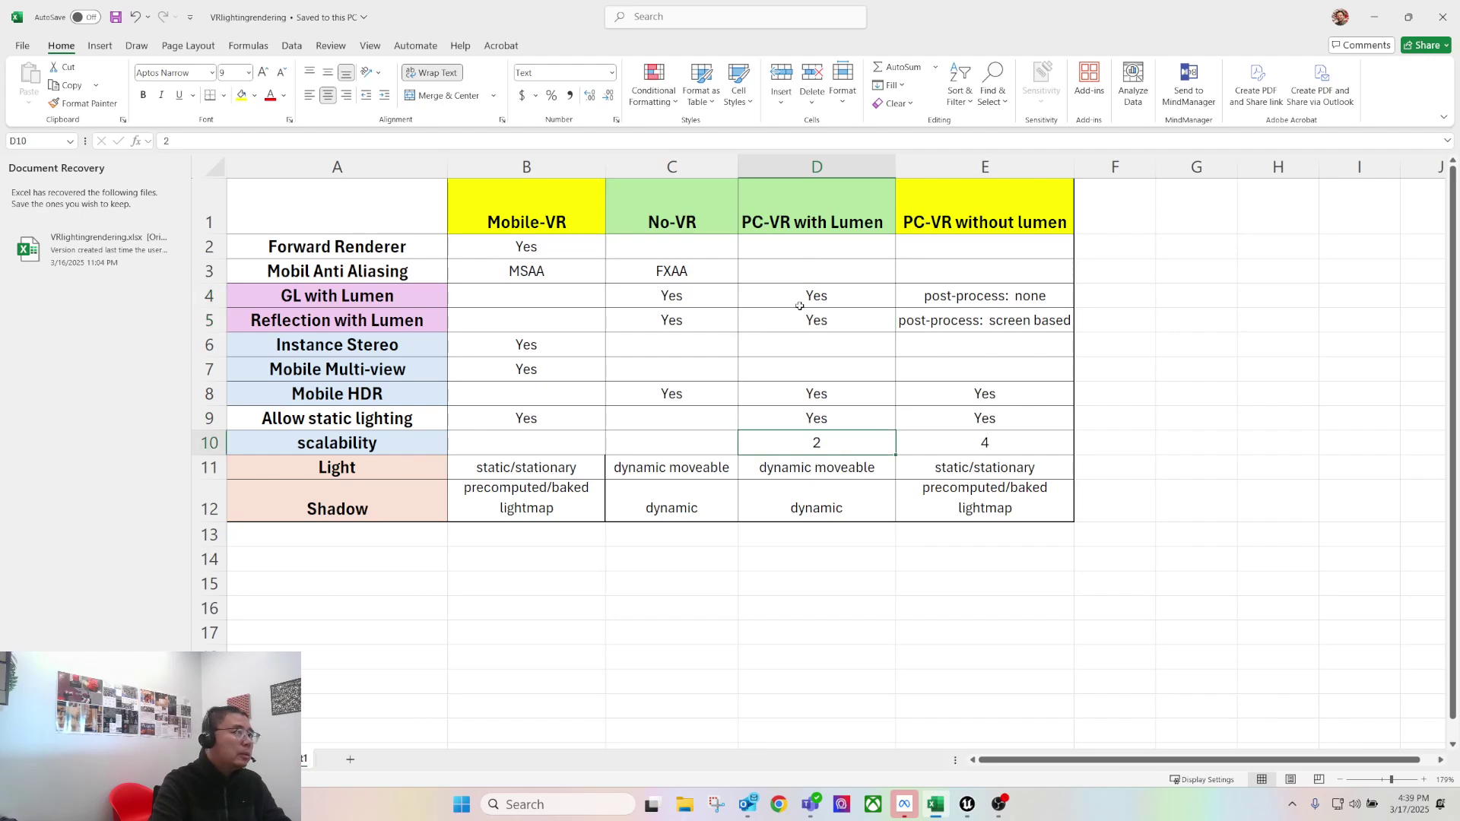
pyautogui.click(794, 472)
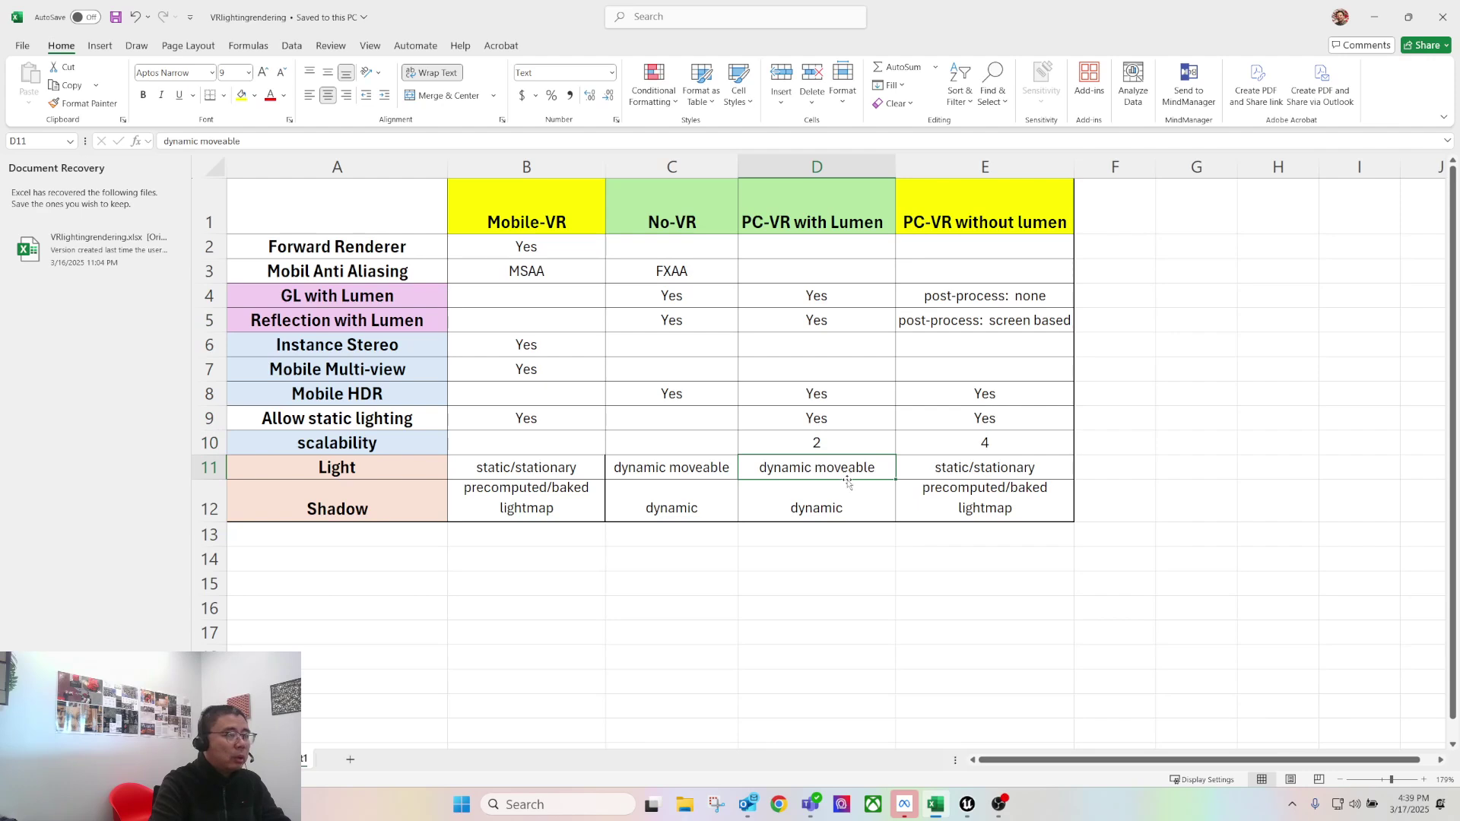
pyautogui.click(816, 507)
pyautogui.click(819, 471)
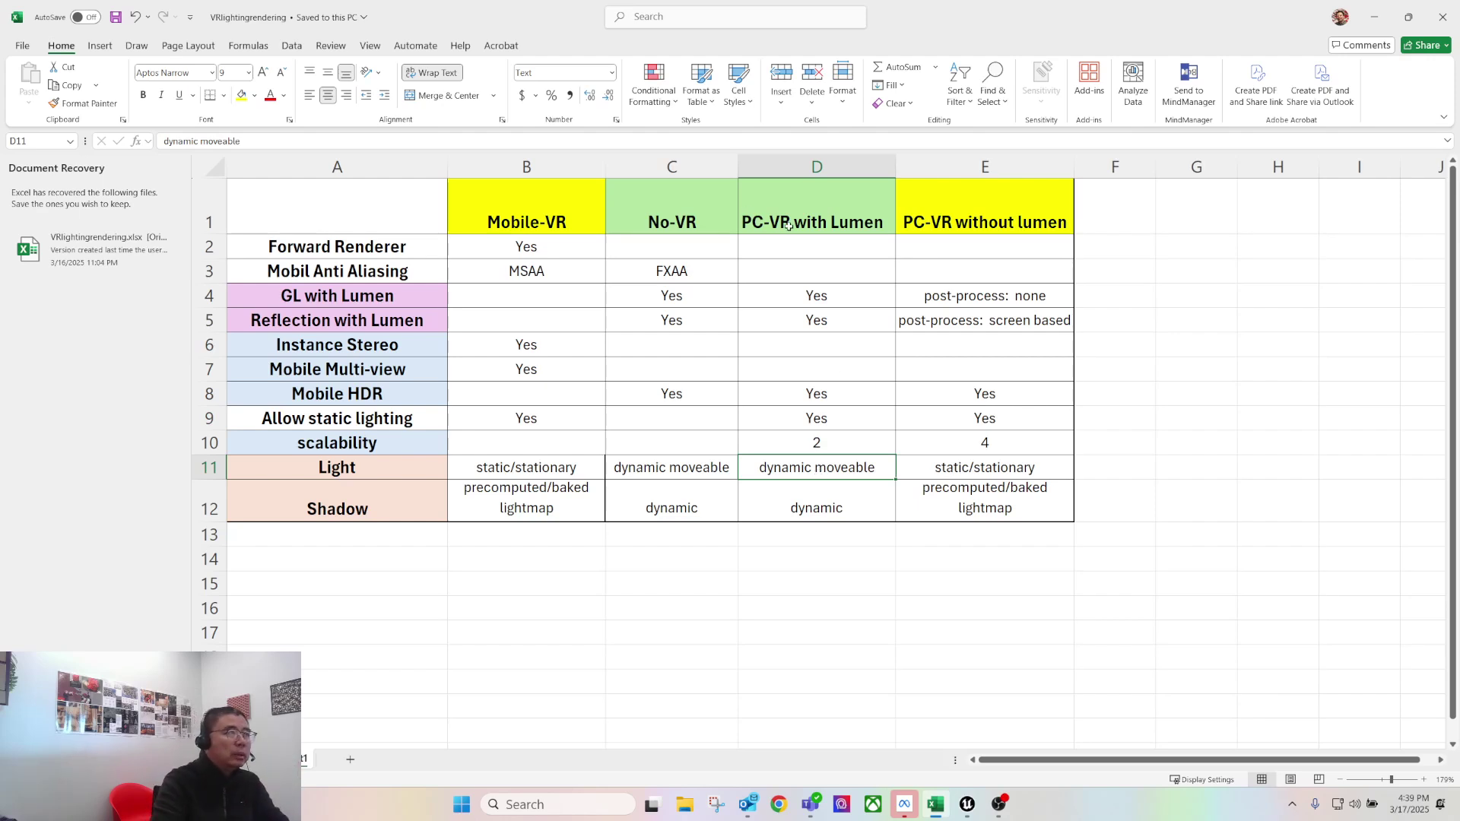
pyautogui.moveTo(844, 221); pyautogui.dragTo(828, 498)
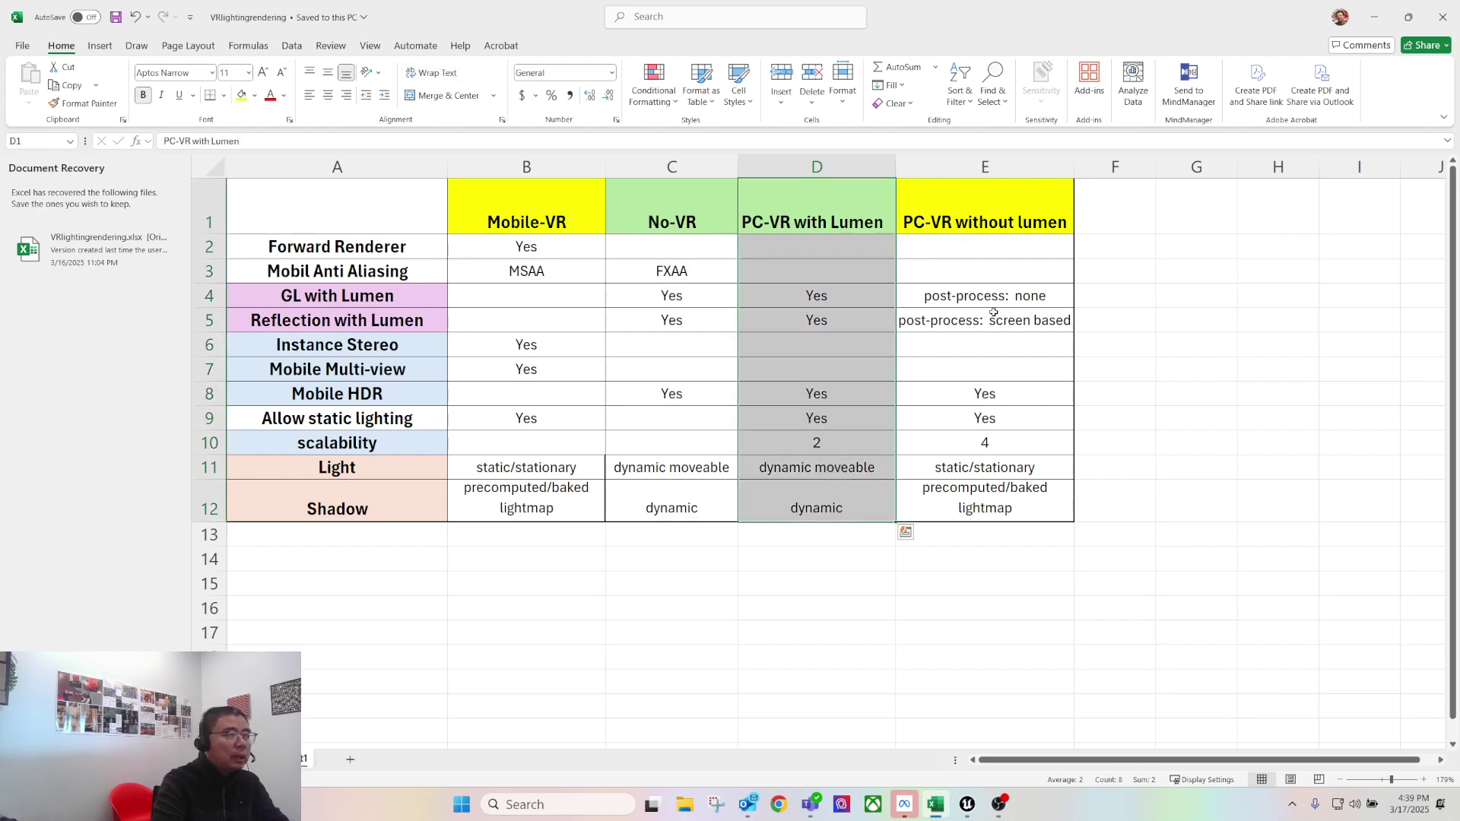
# Examine the PC-VR without lumen column, comparing its GL and reflection entries with those for PC-VR with Lumen
pyautogui.click(970, 278)
pyautogui.moveTo(960, 221); pyautogui.dragTo(1009, 508)
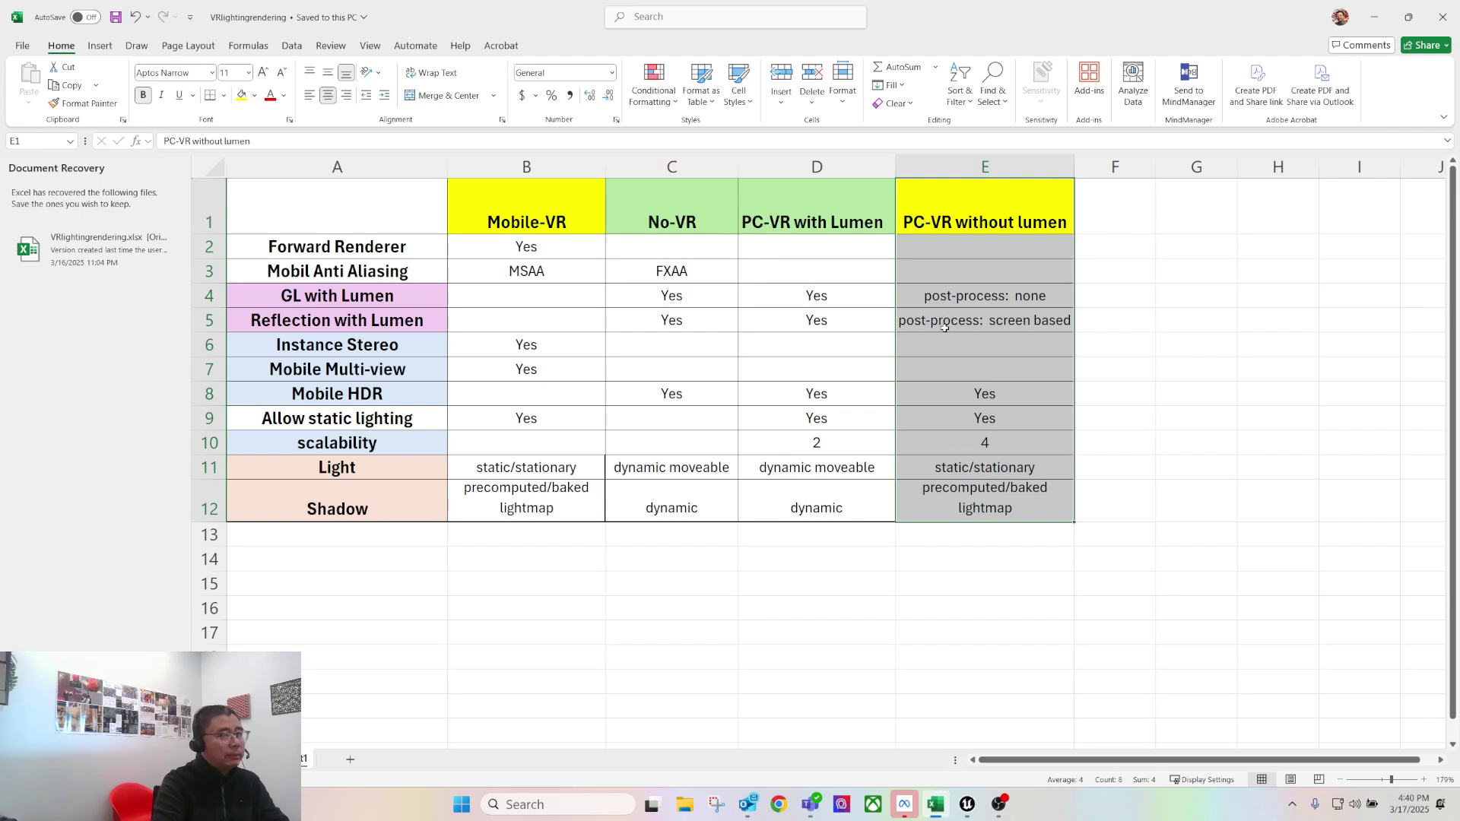
pyautogui.click(379, 295)
pyautogui.click(964, 301)
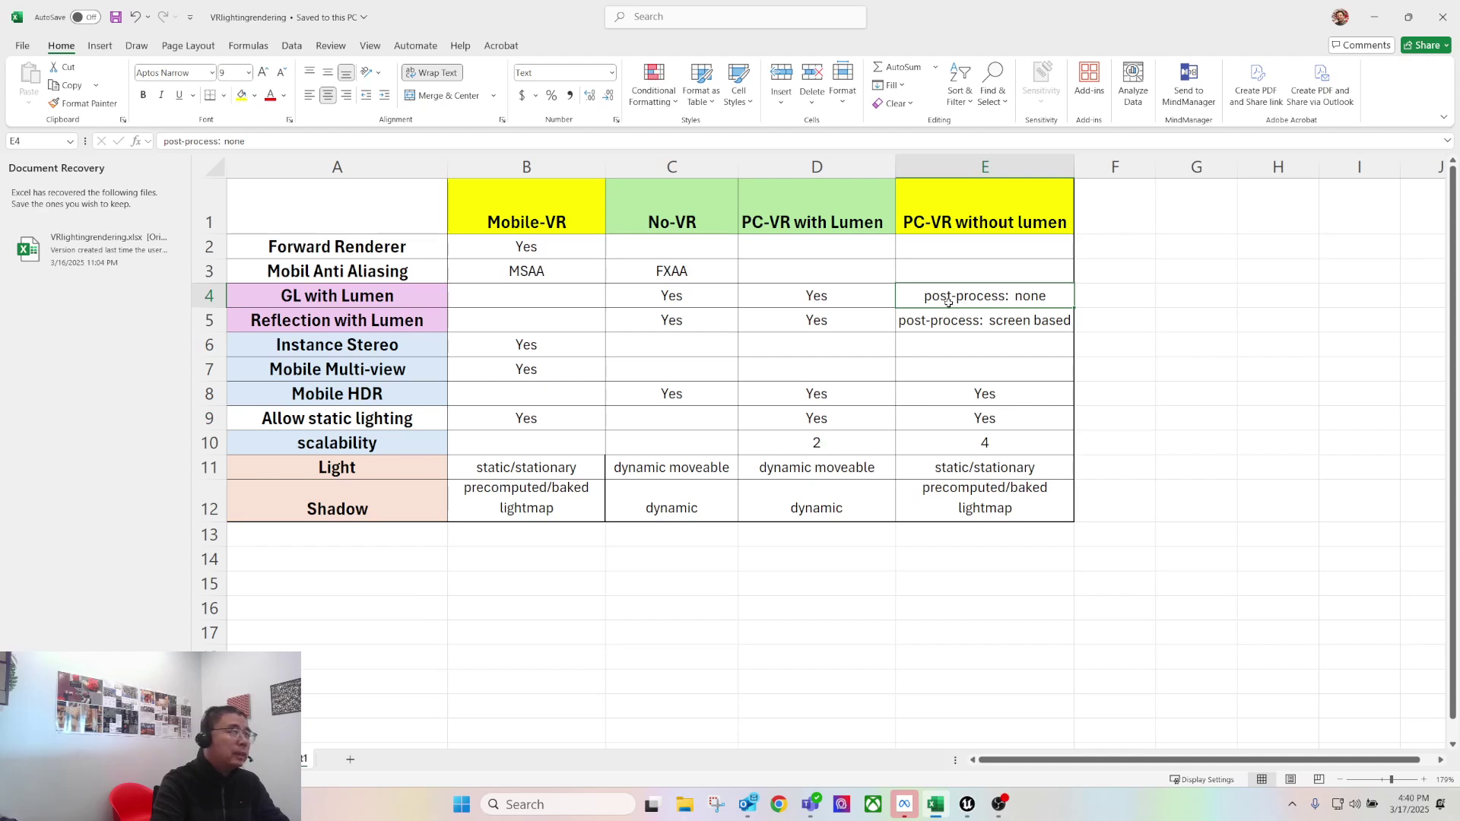
pyautogui.click(994, 322)
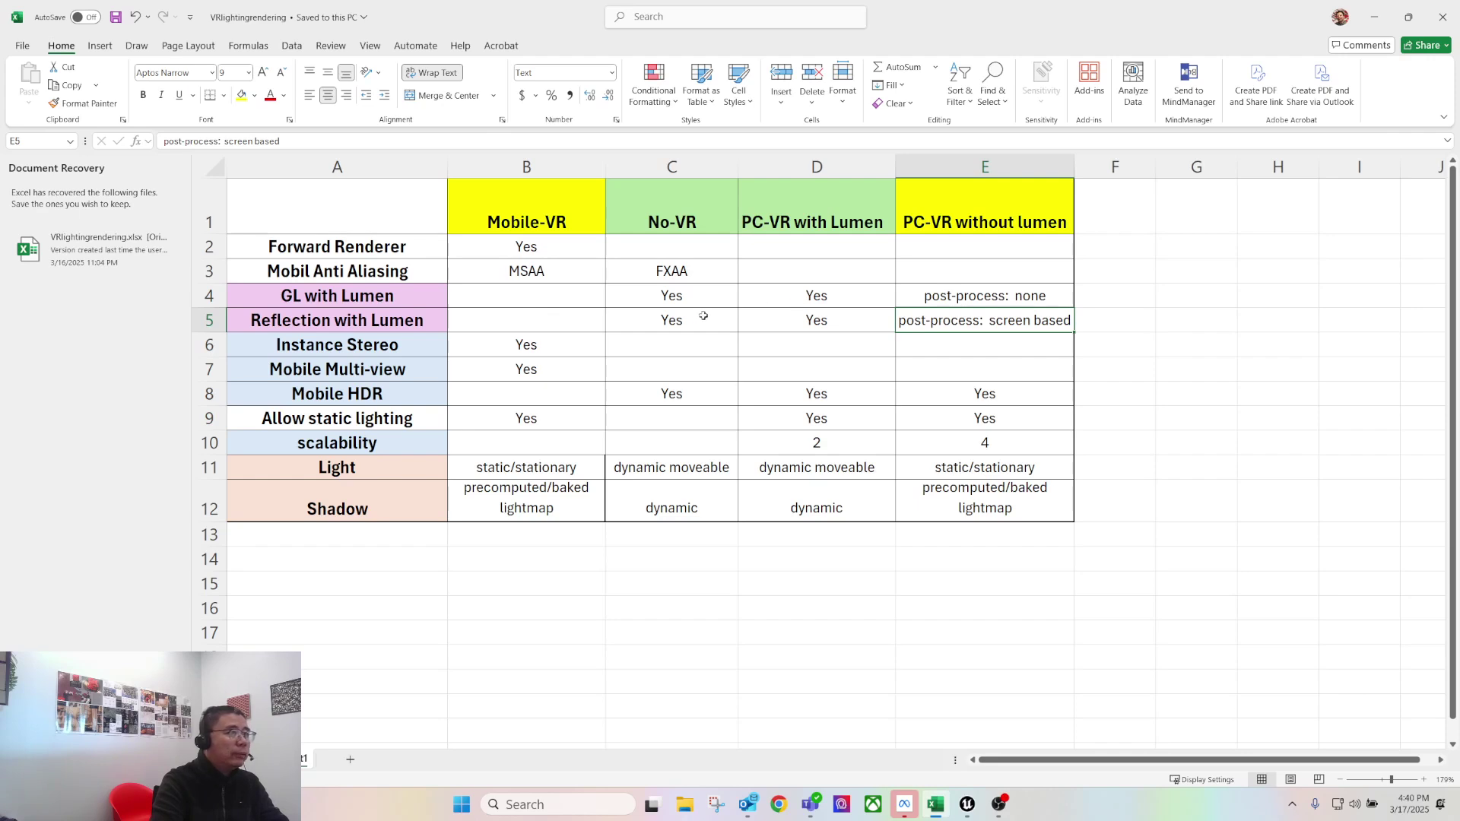
pyautogui.click(823, 320)
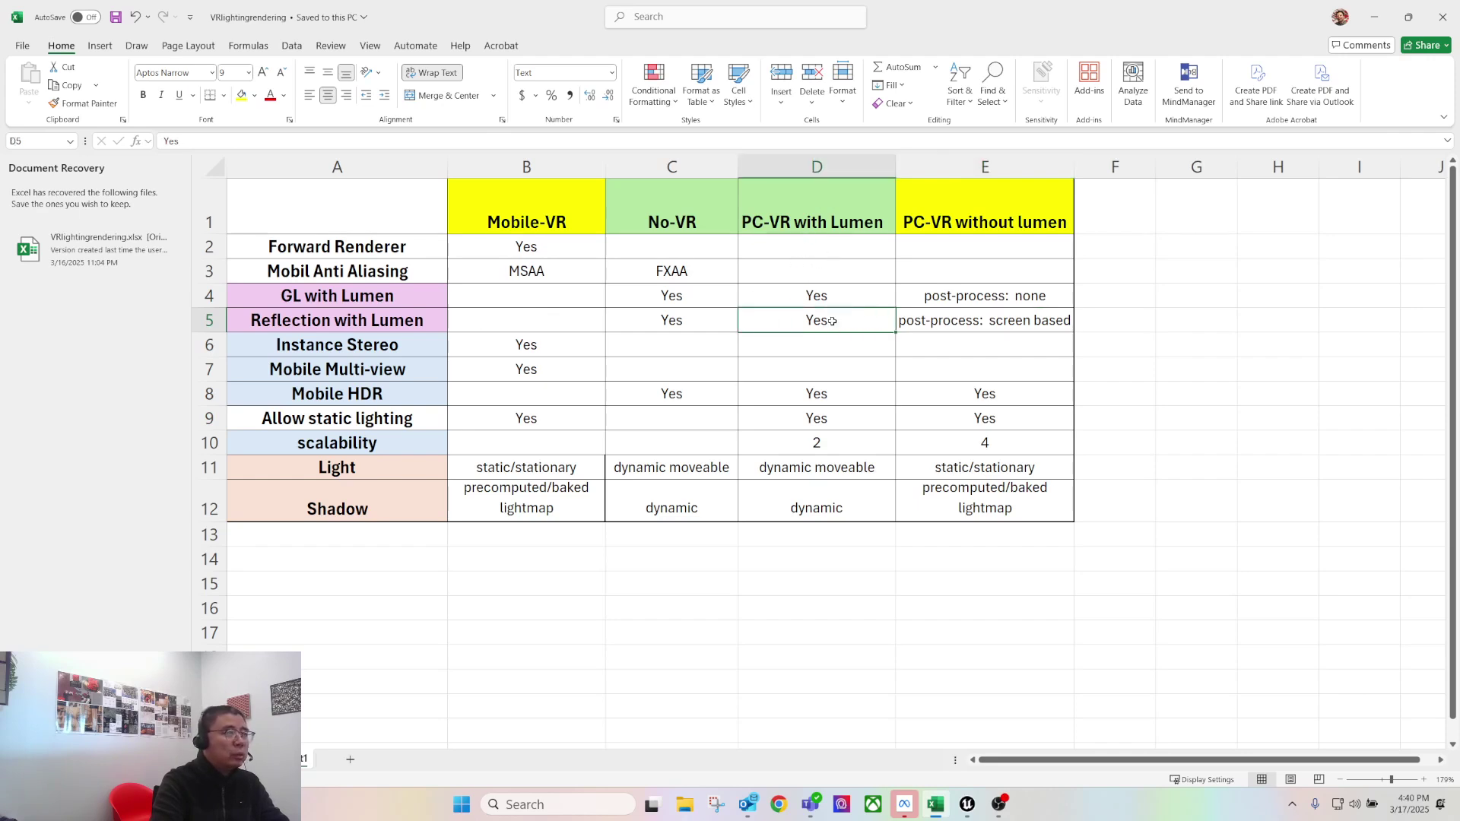
pyautogui.click(989, 326)
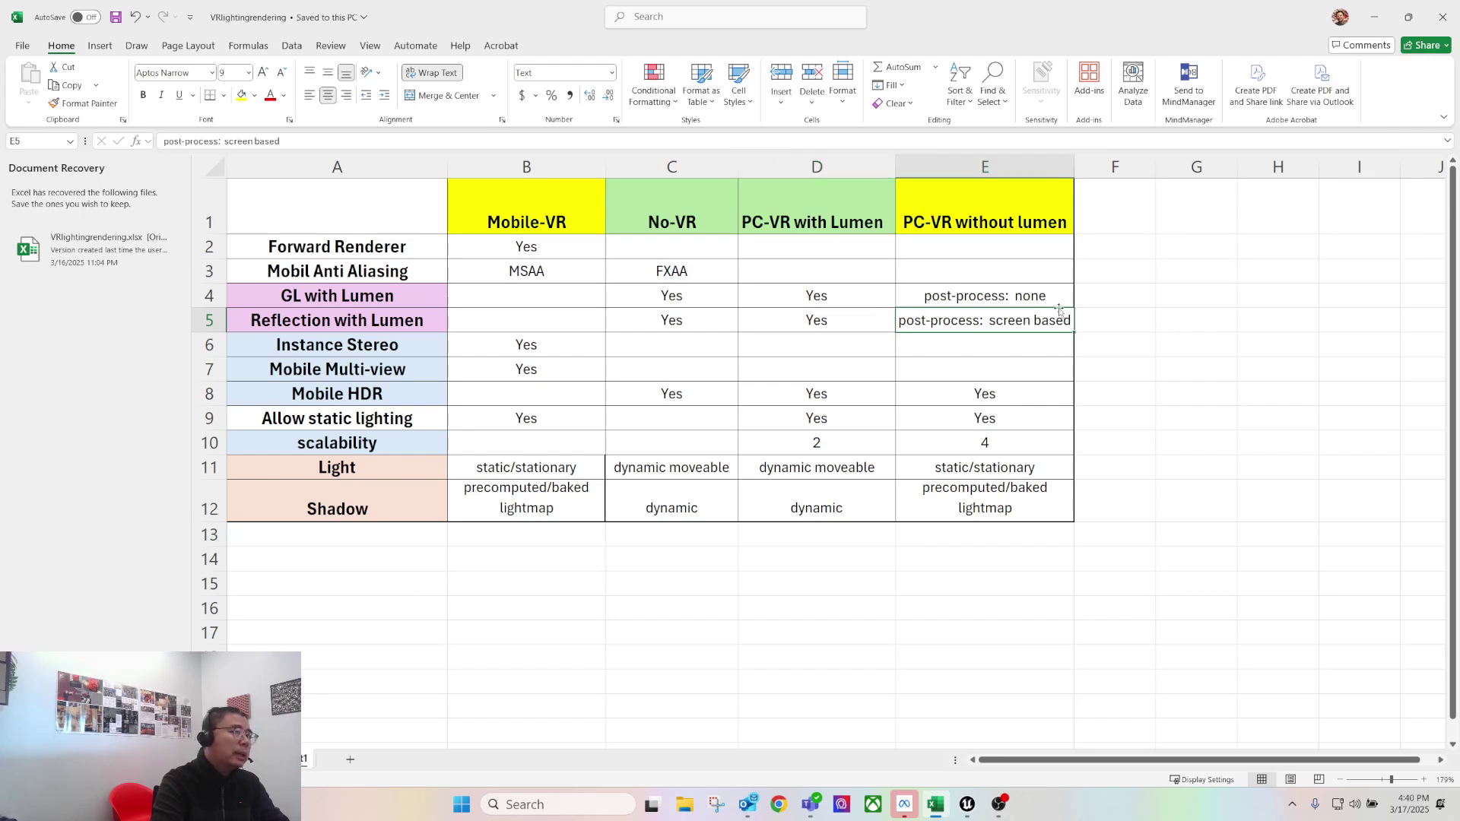
pyautogui.doubleClick(1004, 323)
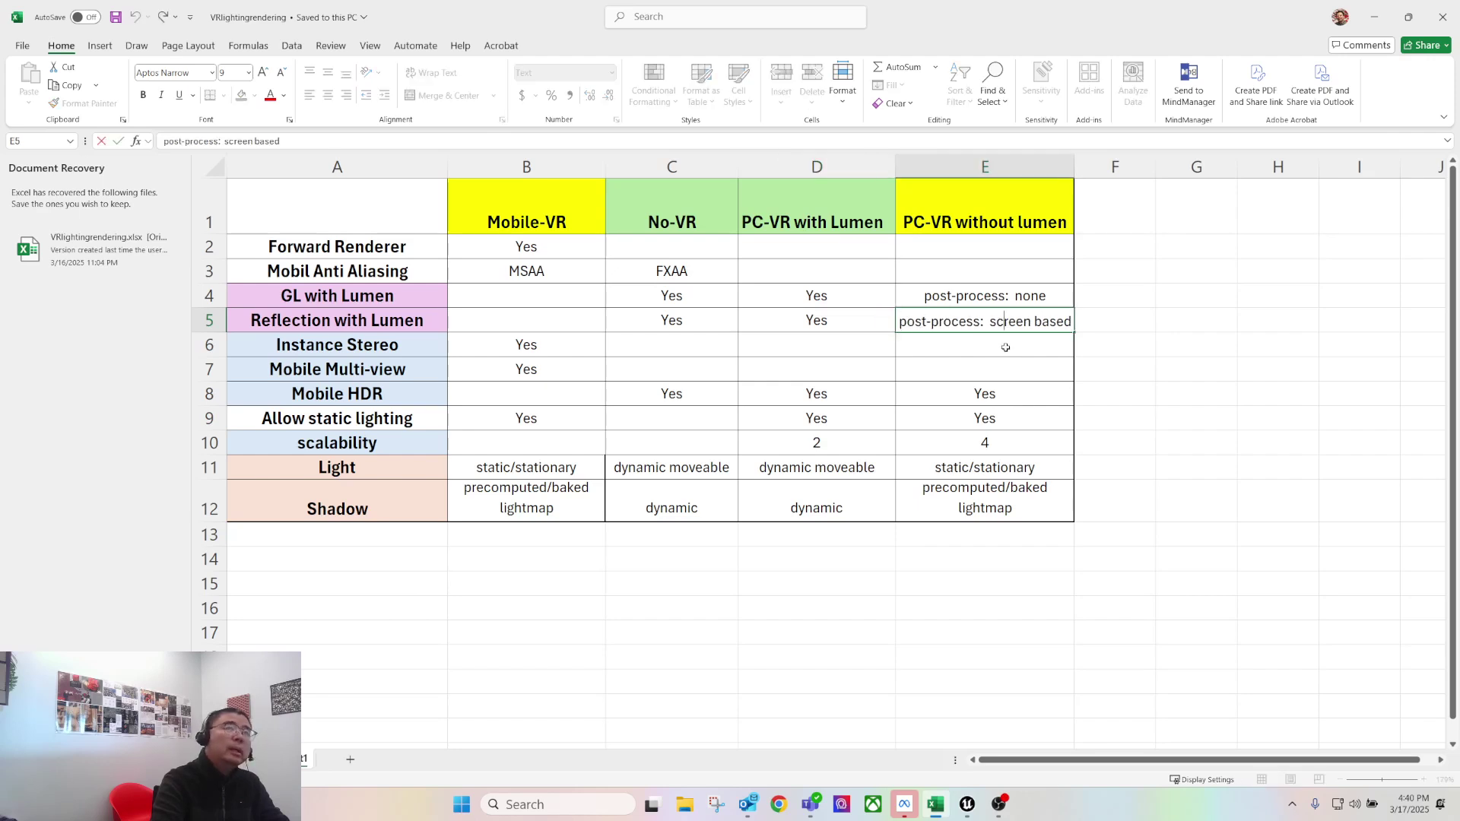
pyautogui.click(1005, 348)
pyautogui.click(1112, 341)
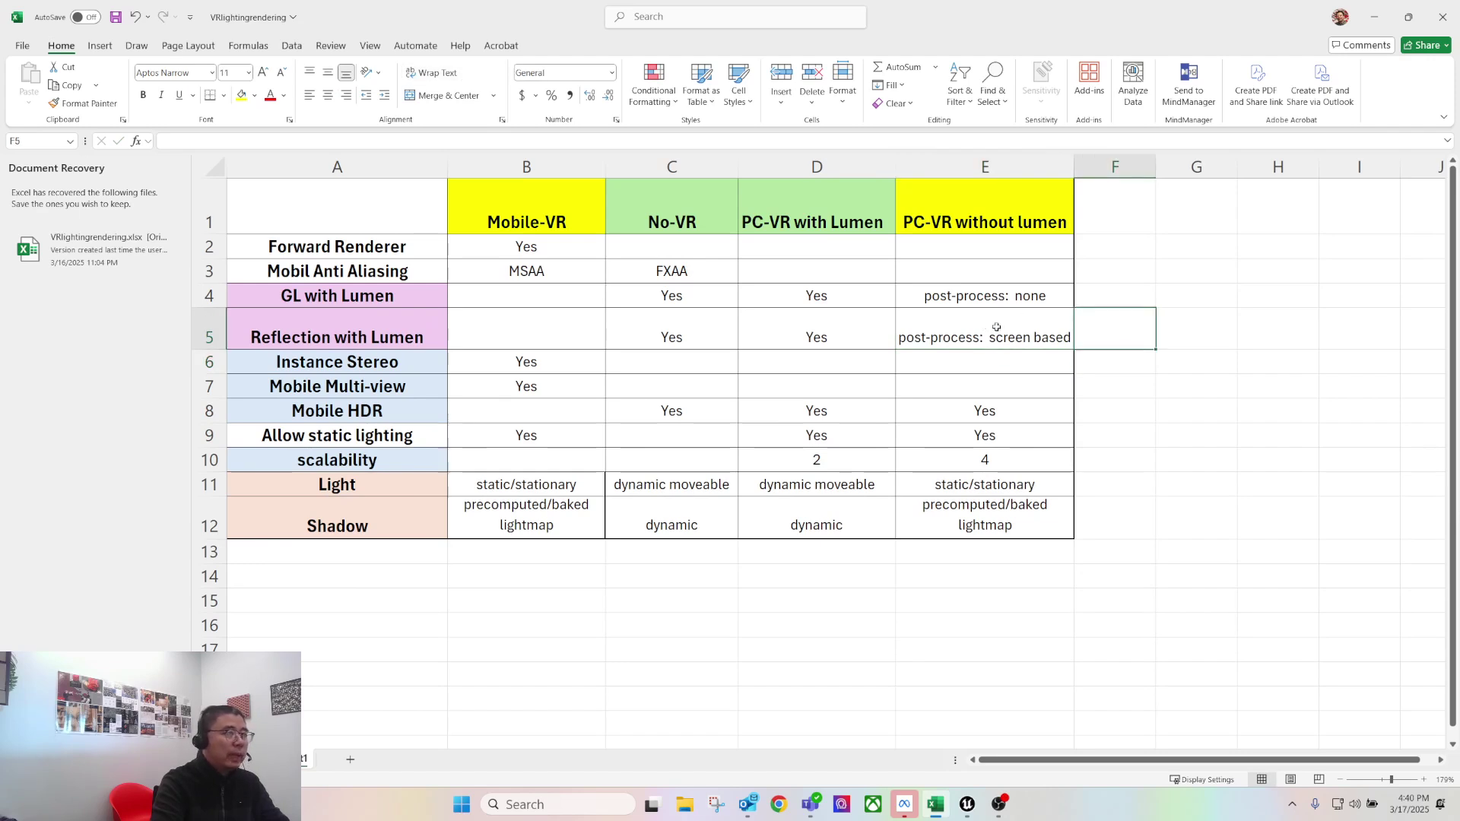
pyautogui.click(973, 326)
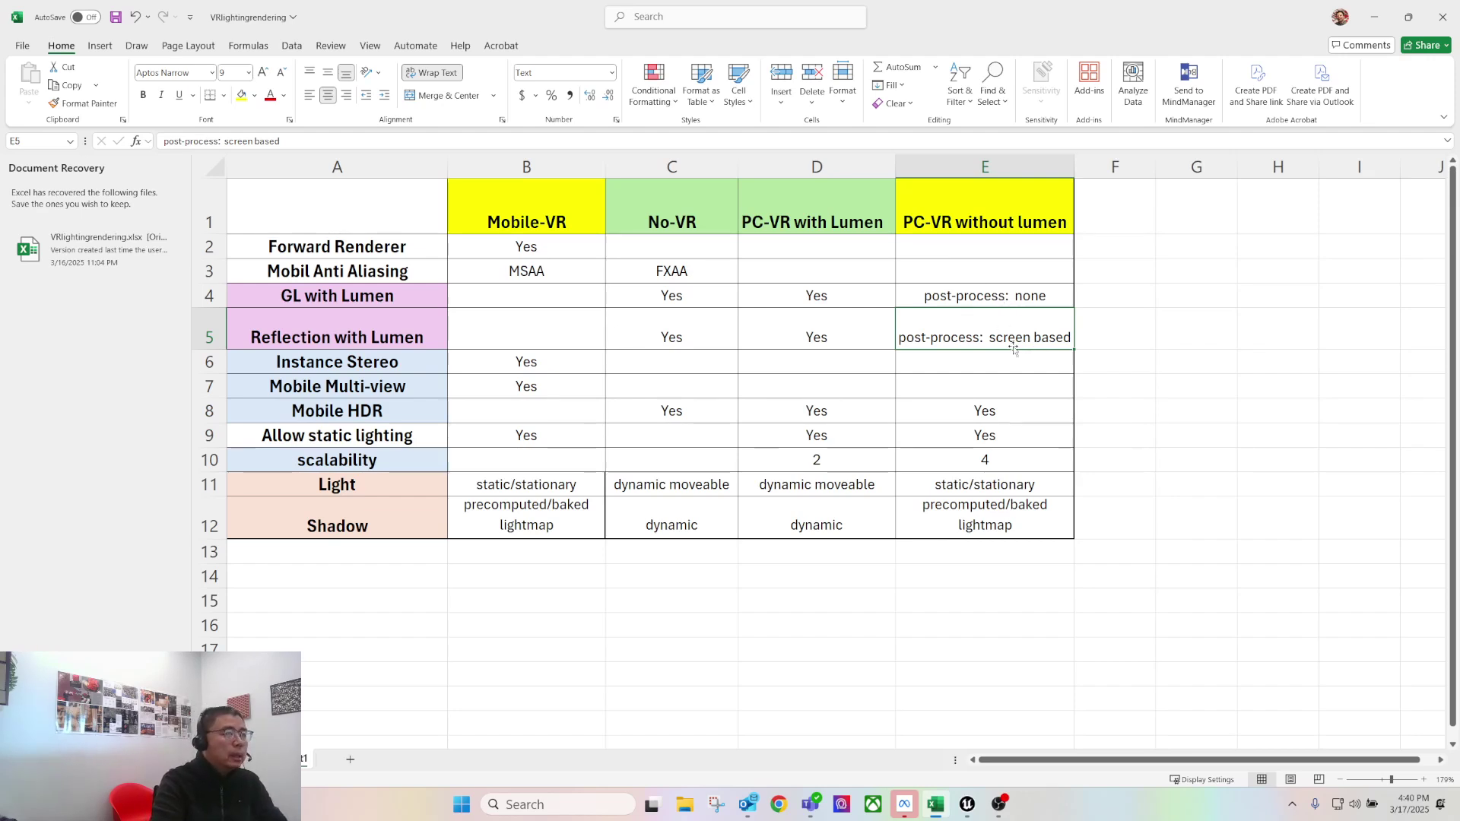
# Review the light and shadow entries in the PC-VR without lumen column
pyautogui.moveTo(964, 201); pyautogui.dragTo(986, 453)
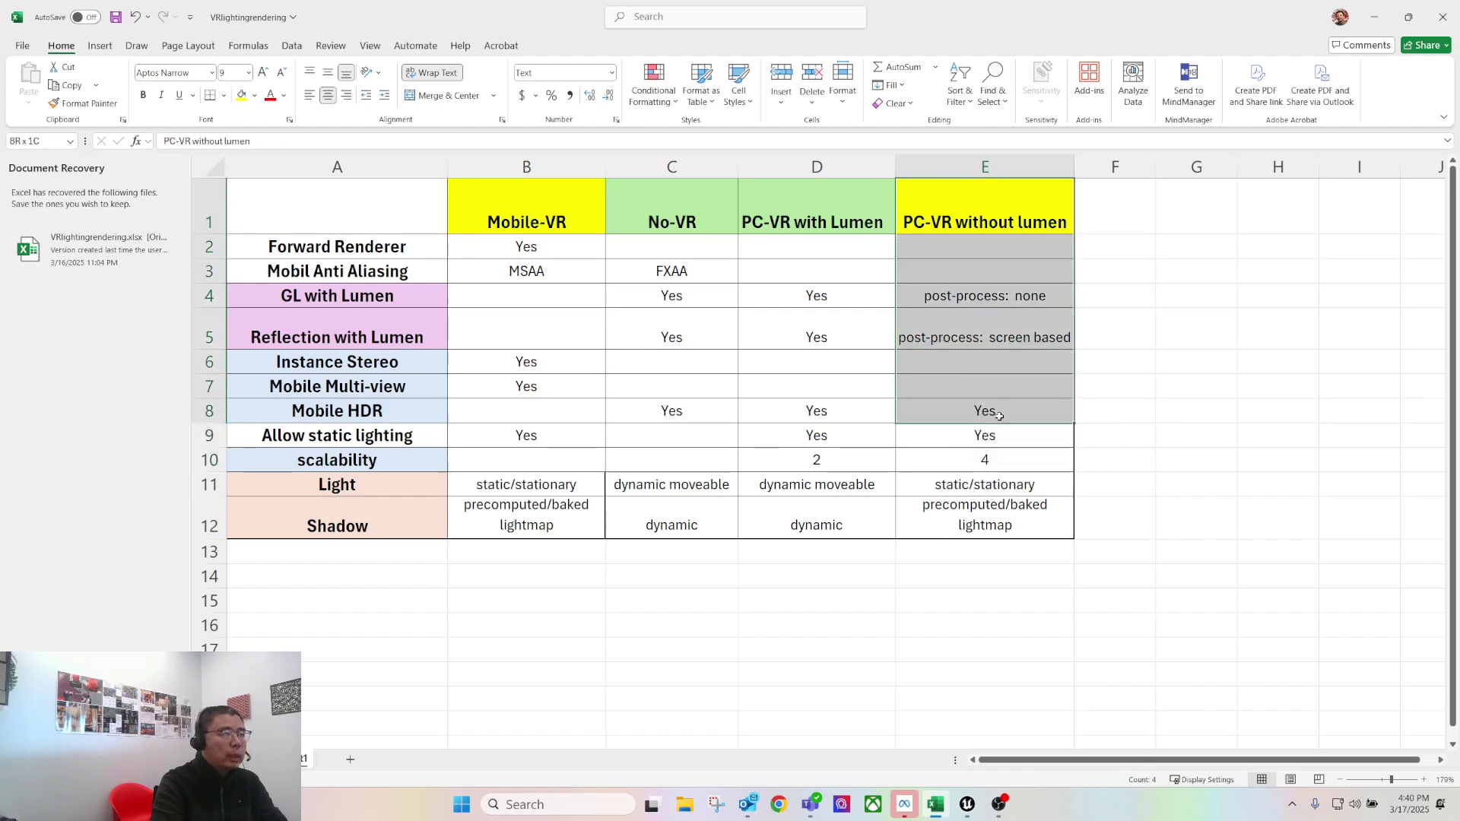
pyautogui.click(964, 487)
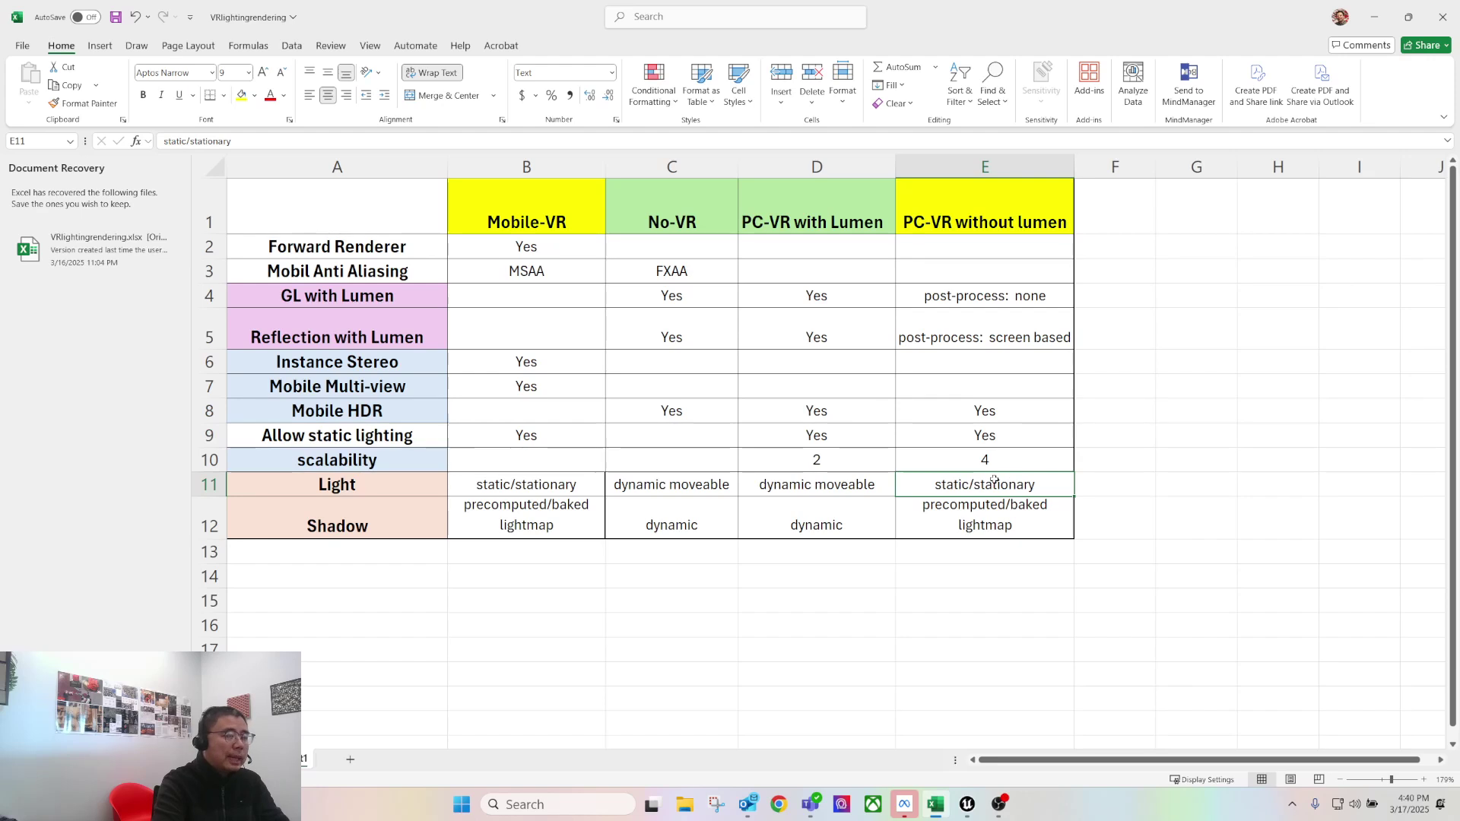
pyautogui.click(976, 520)
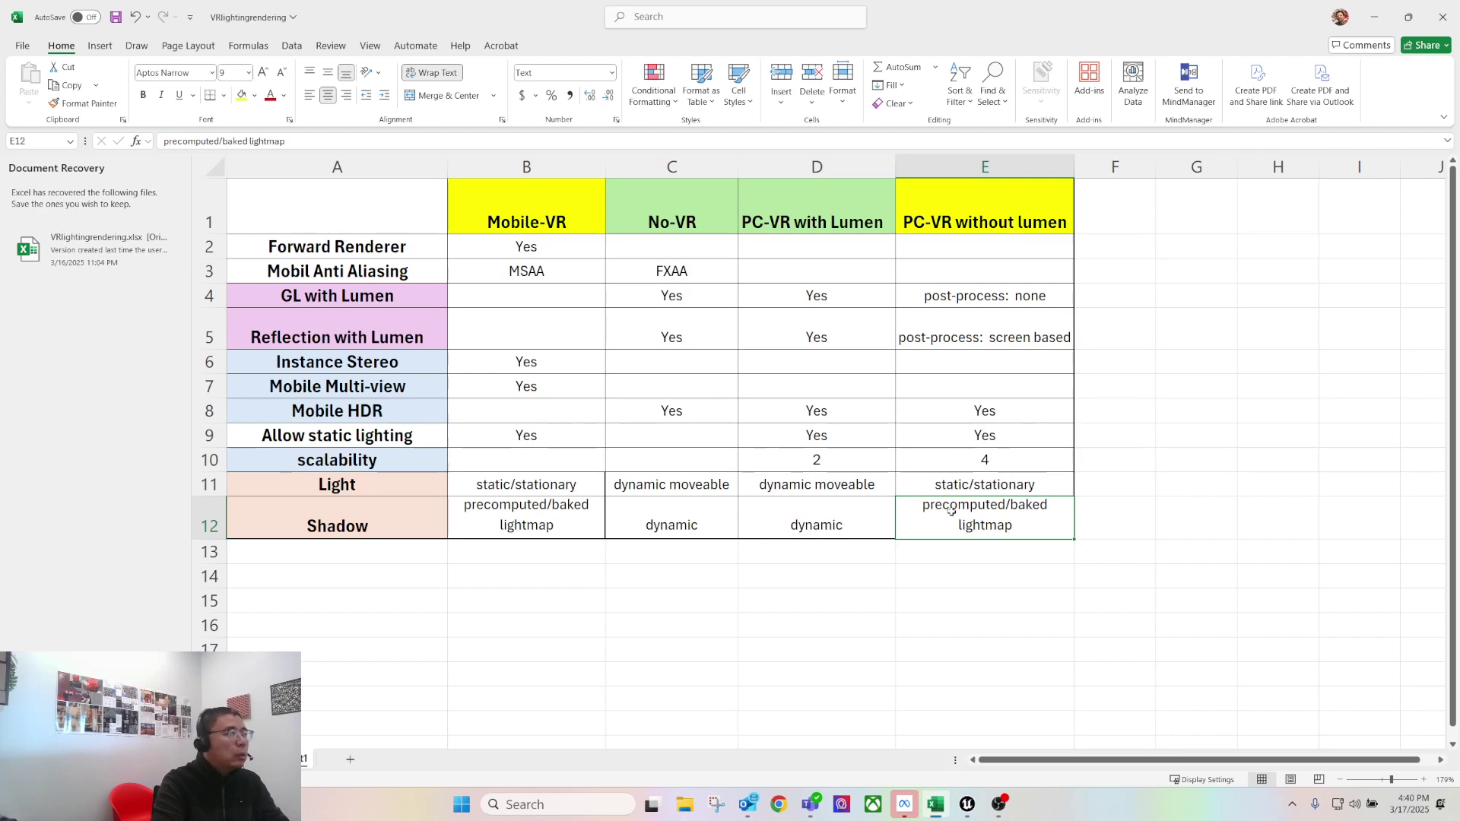
# Clear the Allow static lighting entry for PC-VR with Lumen in cell D9
pyautogui.click(263, 436)
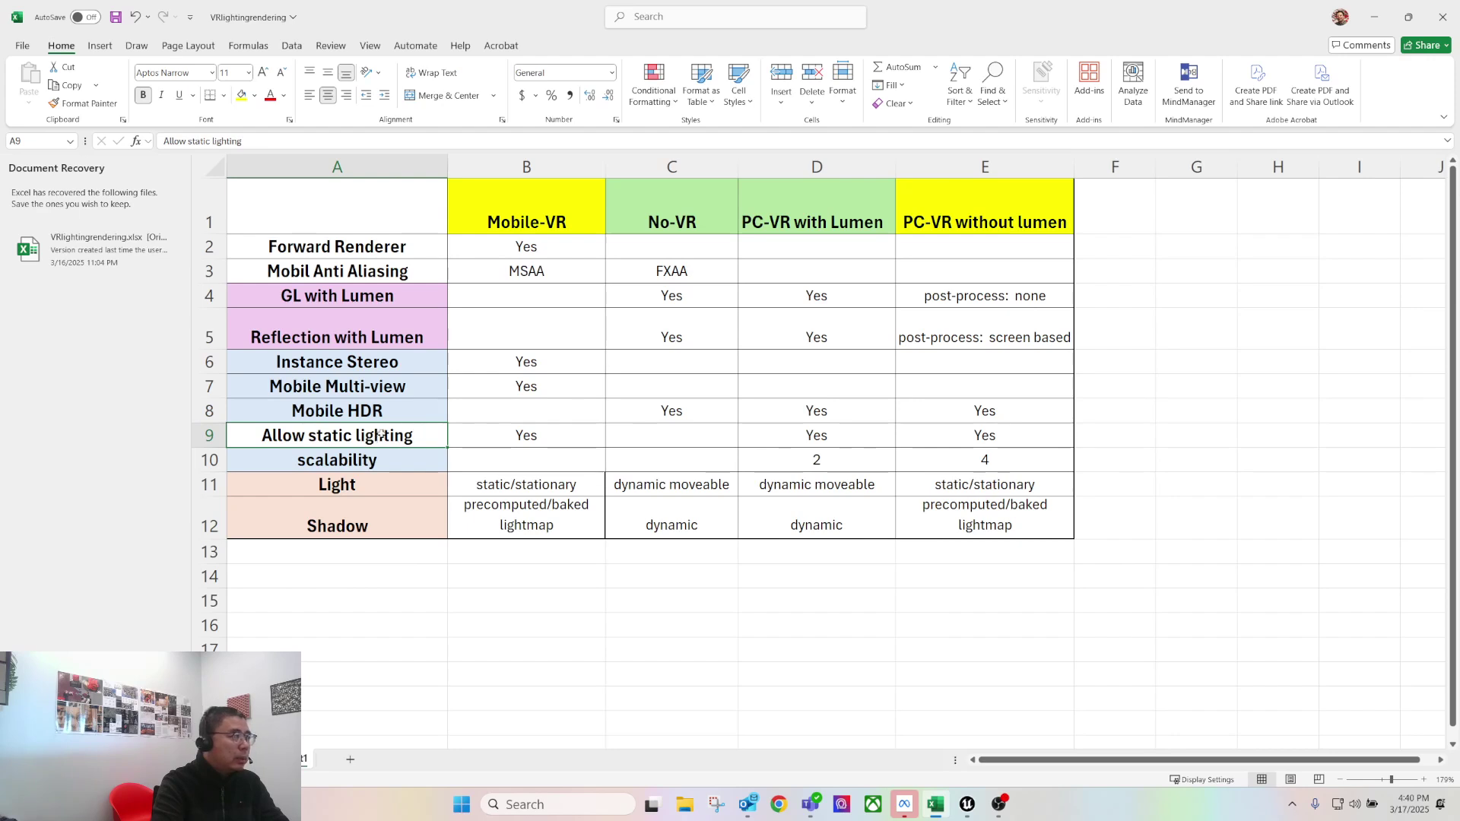
pyautogui.click(980, 435)
pyautogui.click(848, 435)
pyautogui.click(940, 436)
pyautogui.press('Left')
pyautogui.click(957, 431)
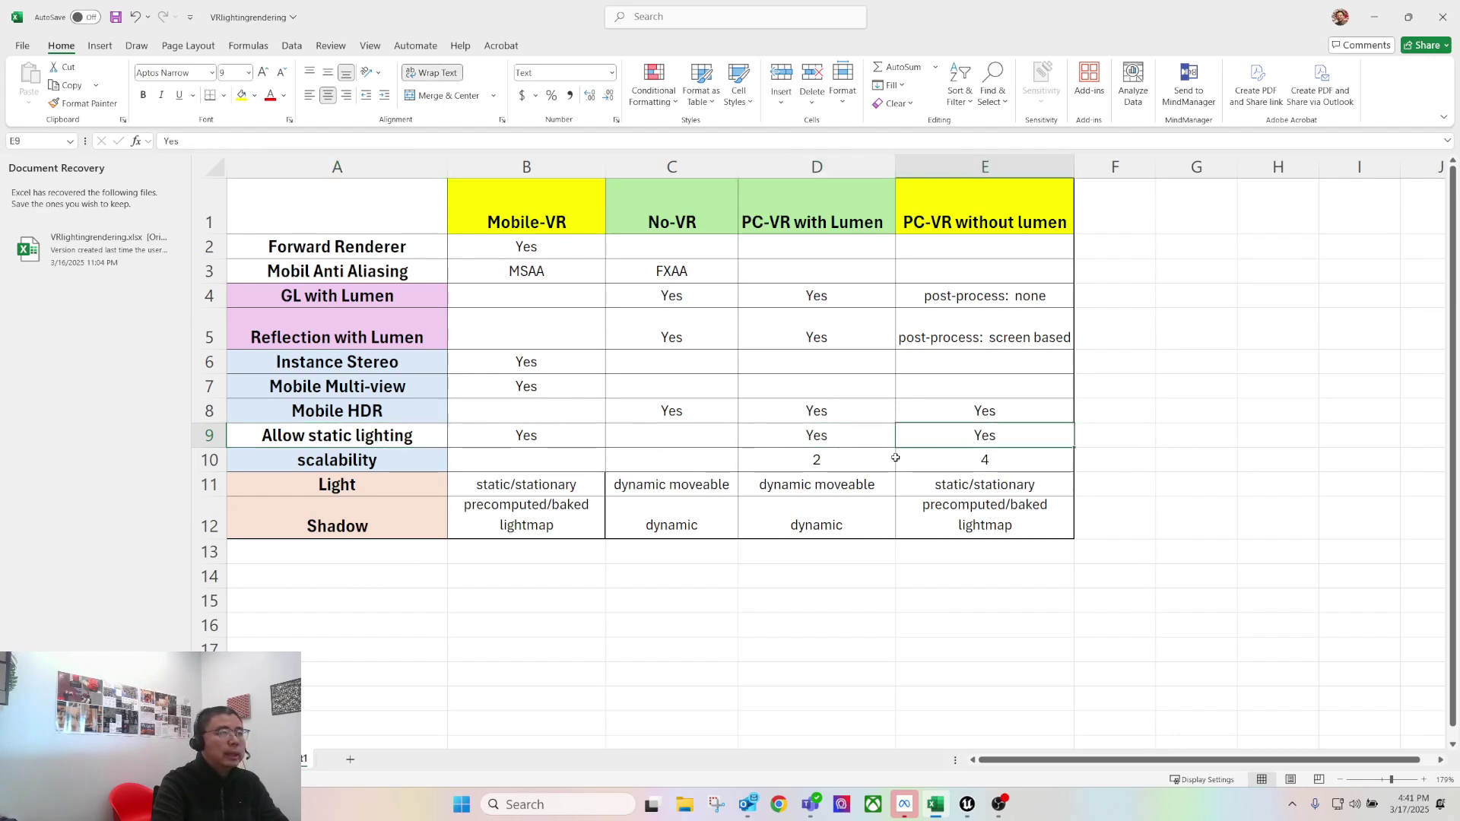
pyautogui.click(827, 434)
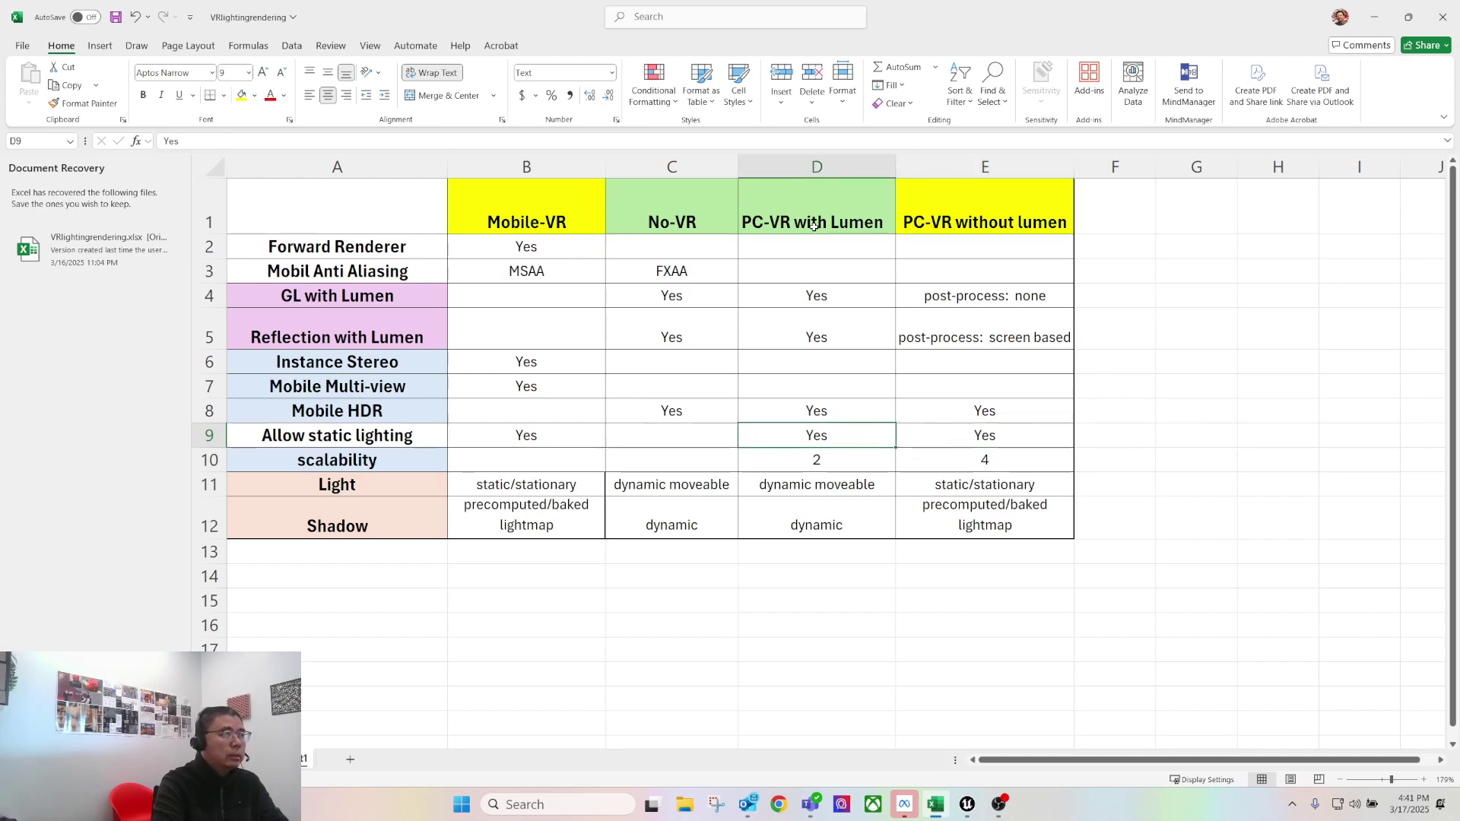
pyautogui.doubleClick(814, 439)
pyautogui.doubleClick(816, 437)
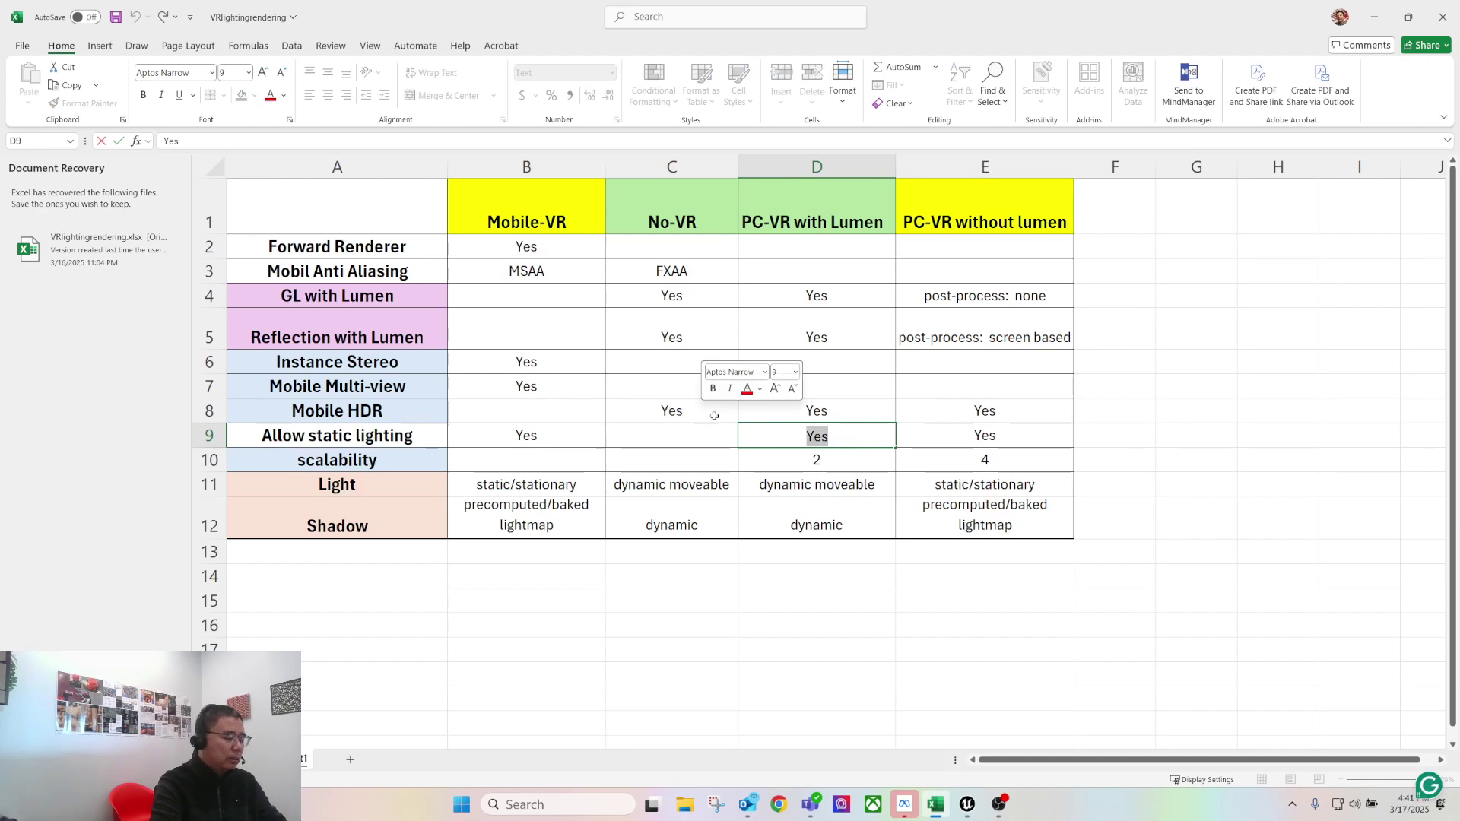
pyautogui.press('Delete')
pyautogui.click(991, 439)
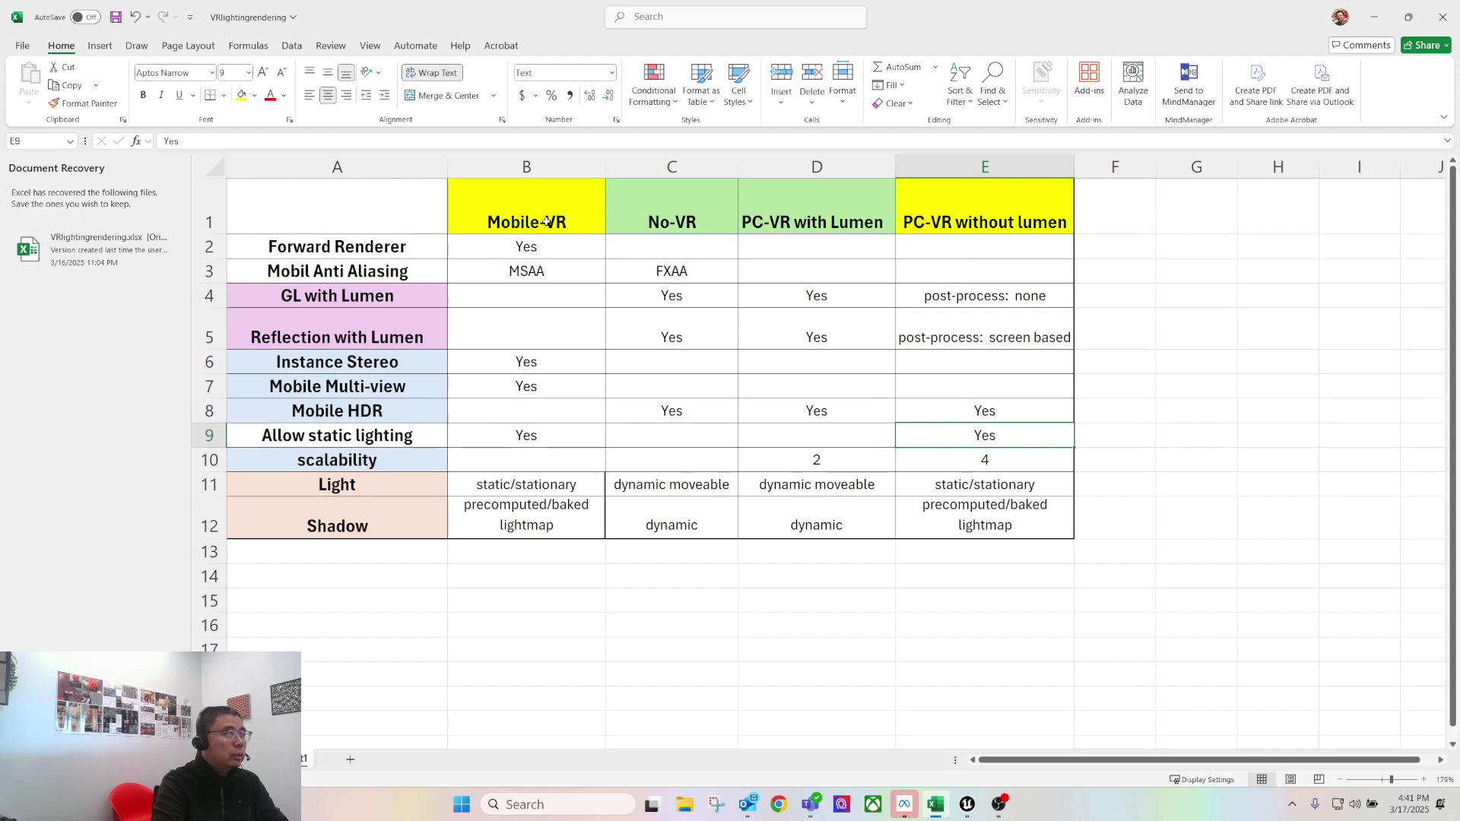
# Switch to the UHP2025 project in Unreal Editor and bring up its Project Settings
pyautogui.moveTo(954, 814)
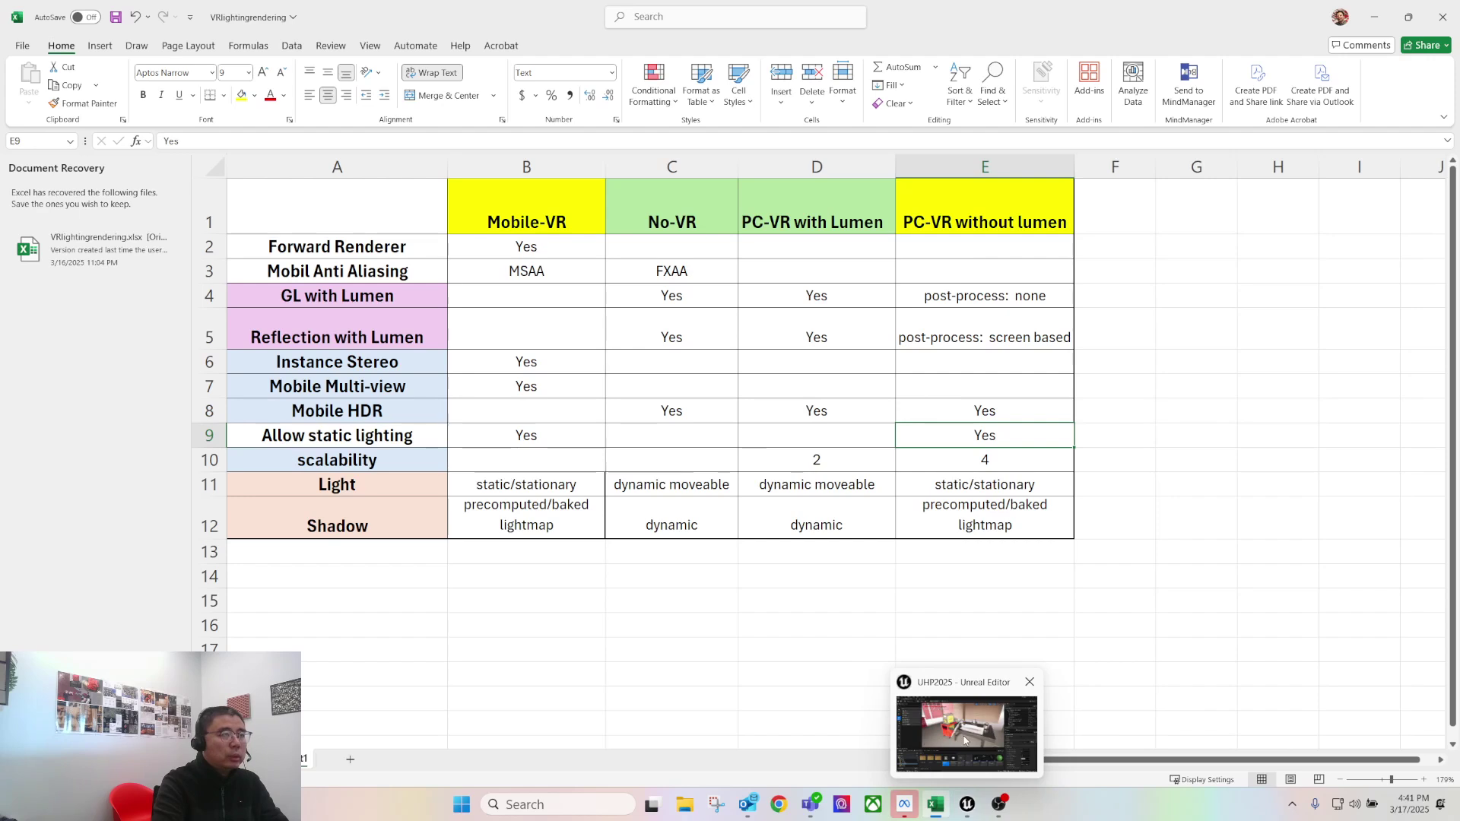
pyautogui.click(964, 740)
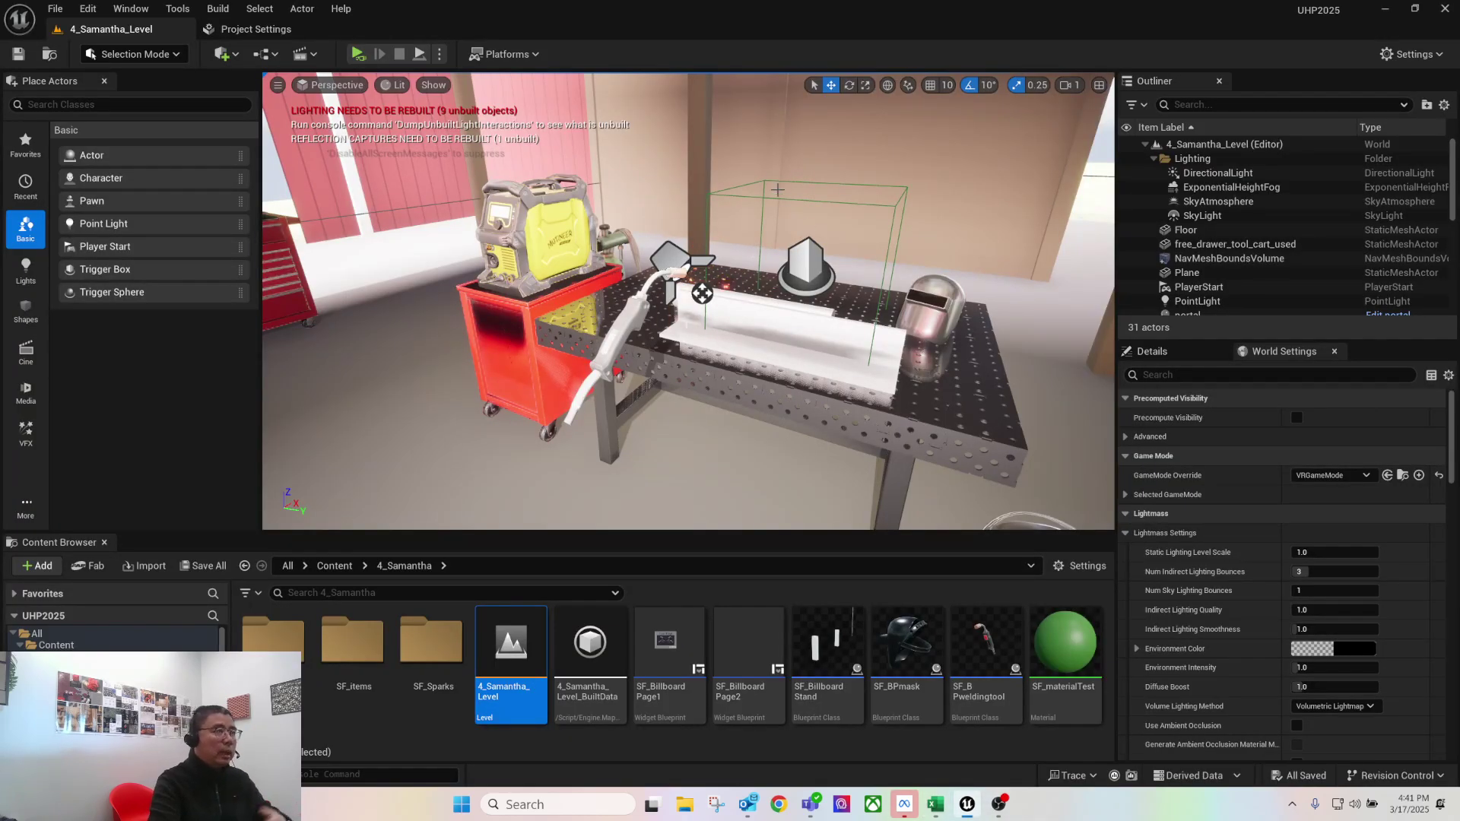
pyautogui.click(245, 30)
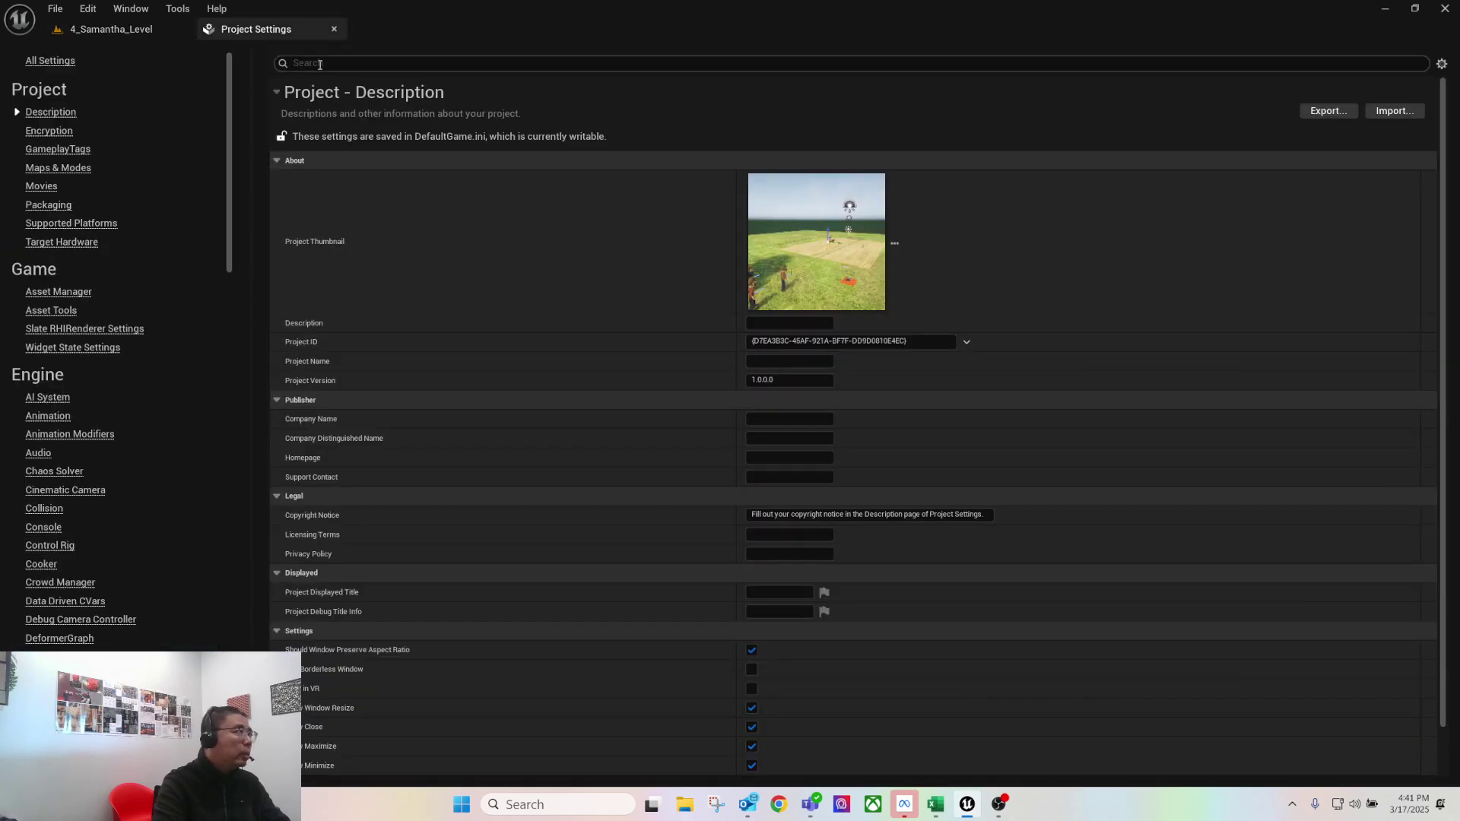
# Open the Engine Rendering section of the Project Settings
pyautogui.scroll(-2, 144, 625)
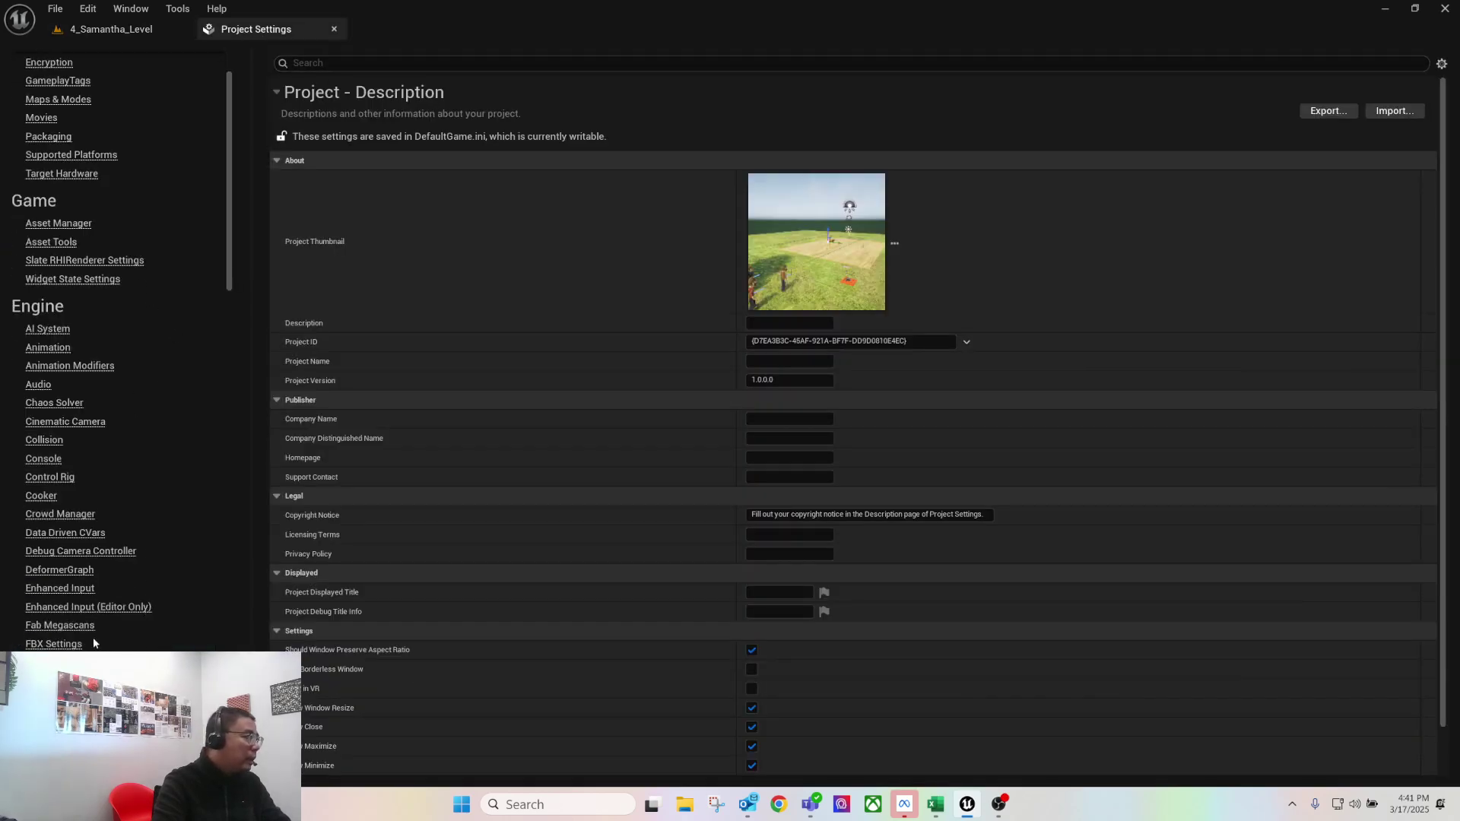
pyautogui.scroll(-1, 95, 642)
pyautogui.scroll(-6, 94, 642)
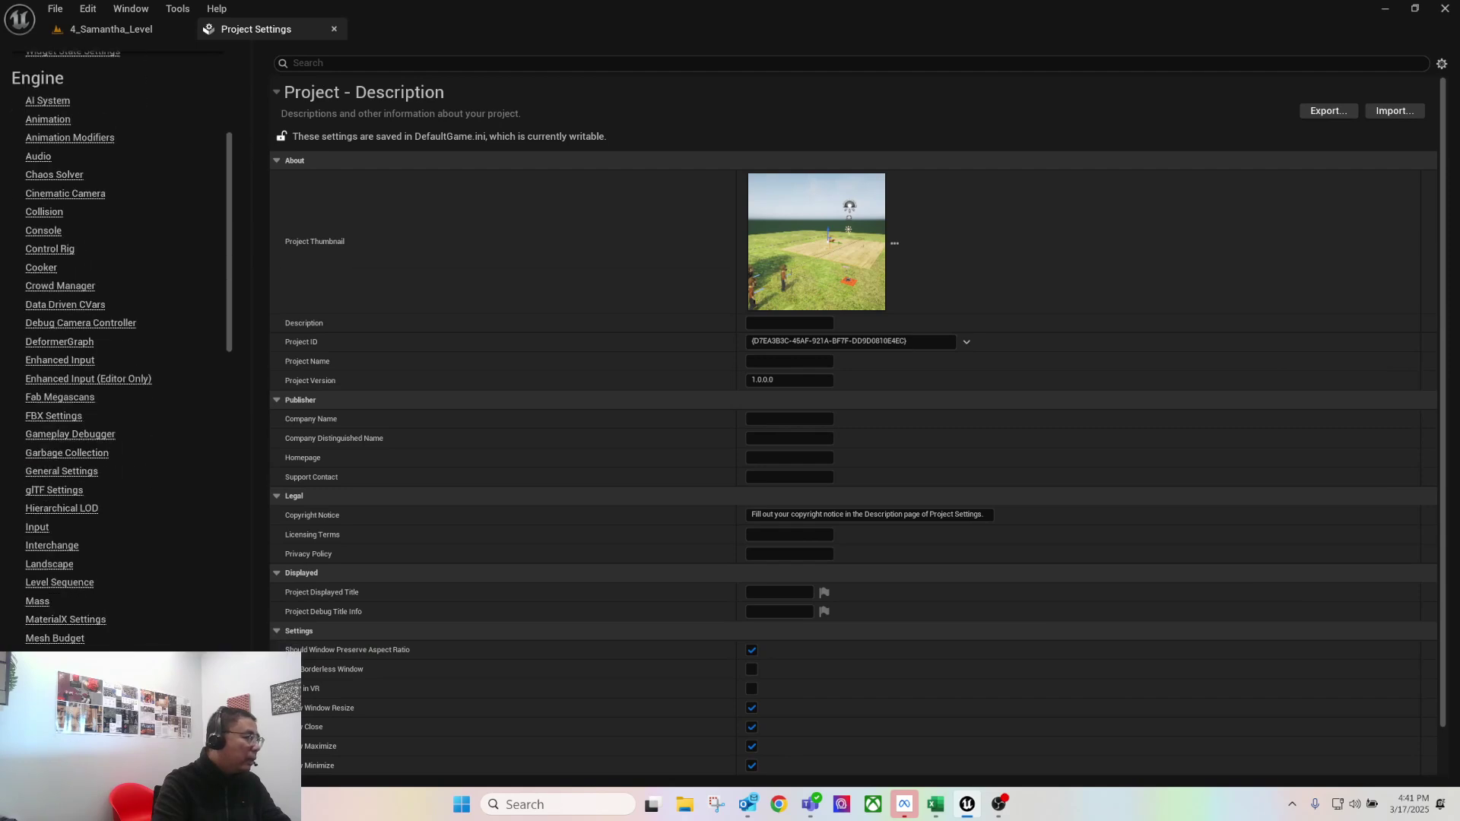
pyautogui.click(46, 699)
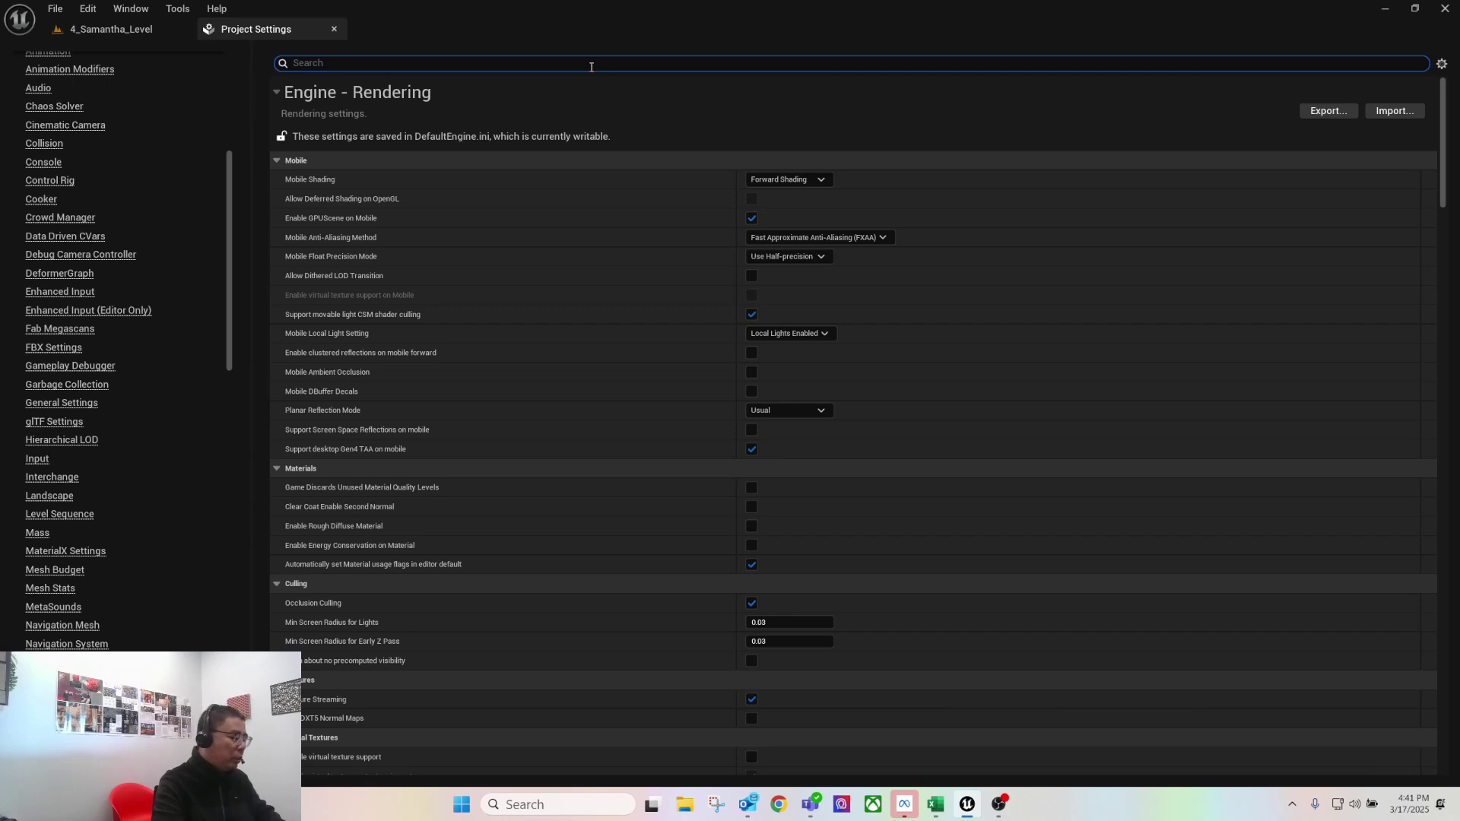
# Look up the "global" and "reflection" entries in the Project Settings, and close the settings
pyautogui.write('g')
pyautogui.write('al')
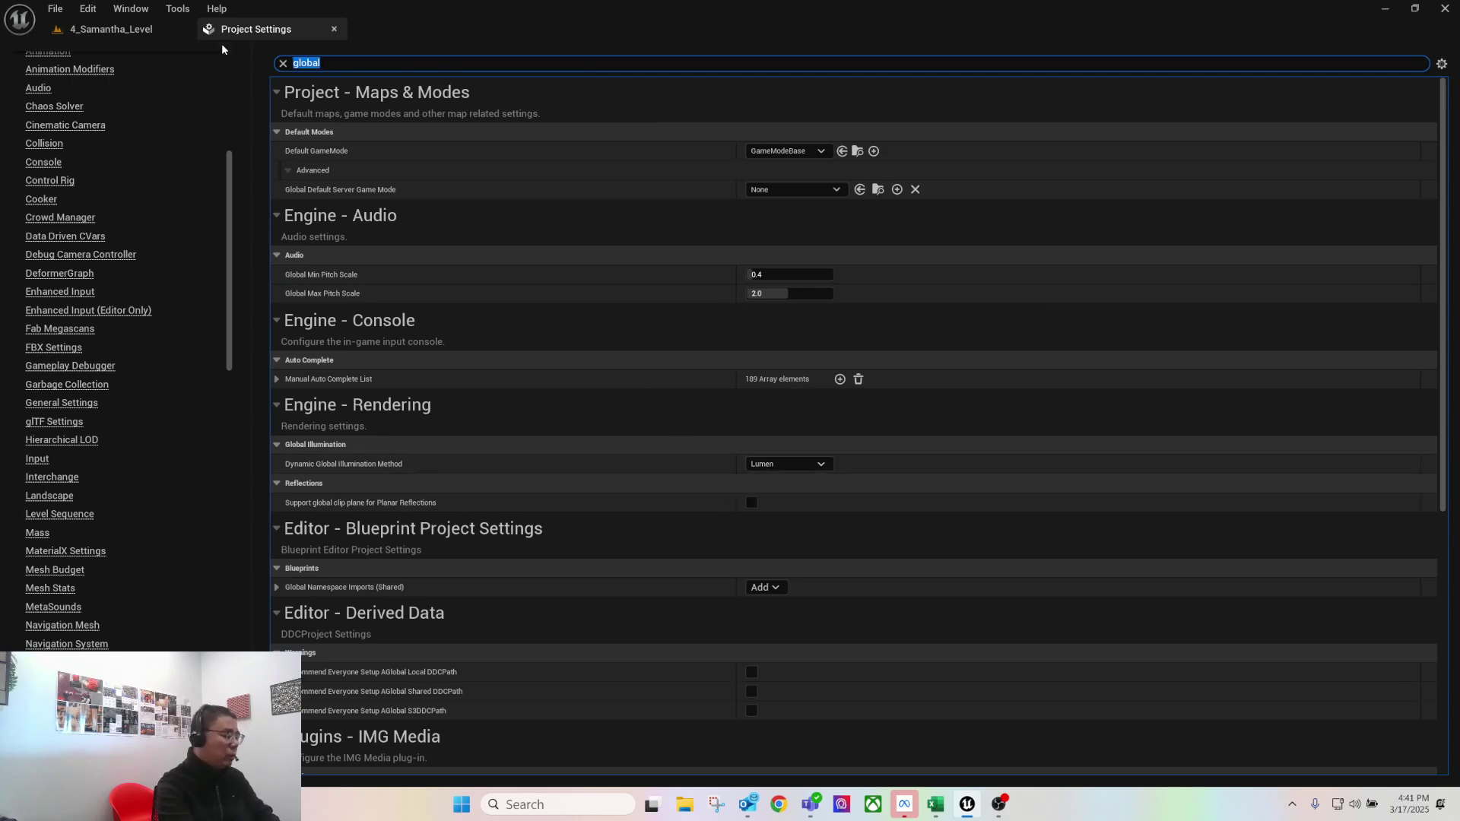
pyautogui.write('reflec')
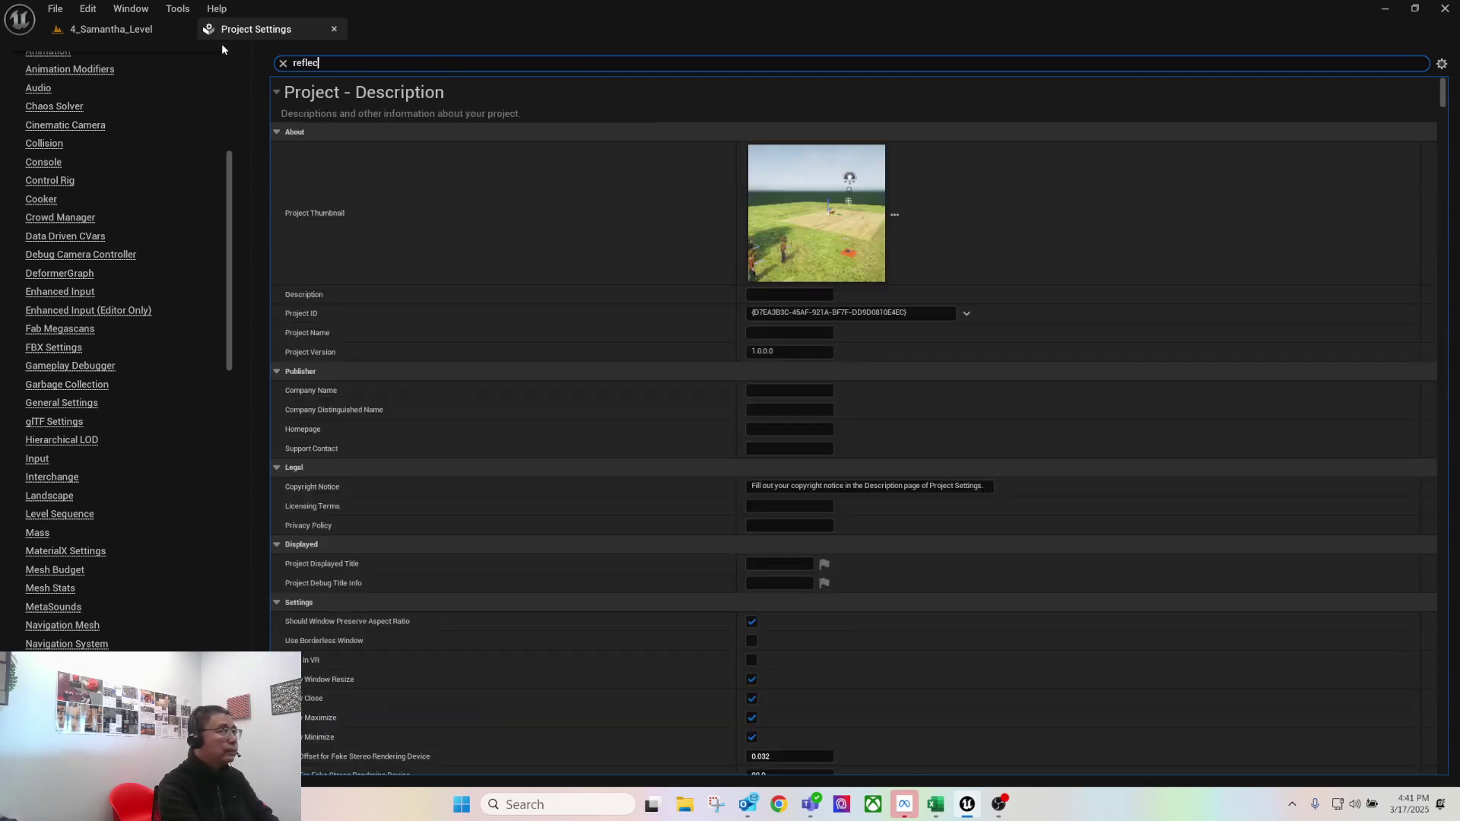
pyautogui.write('tion')
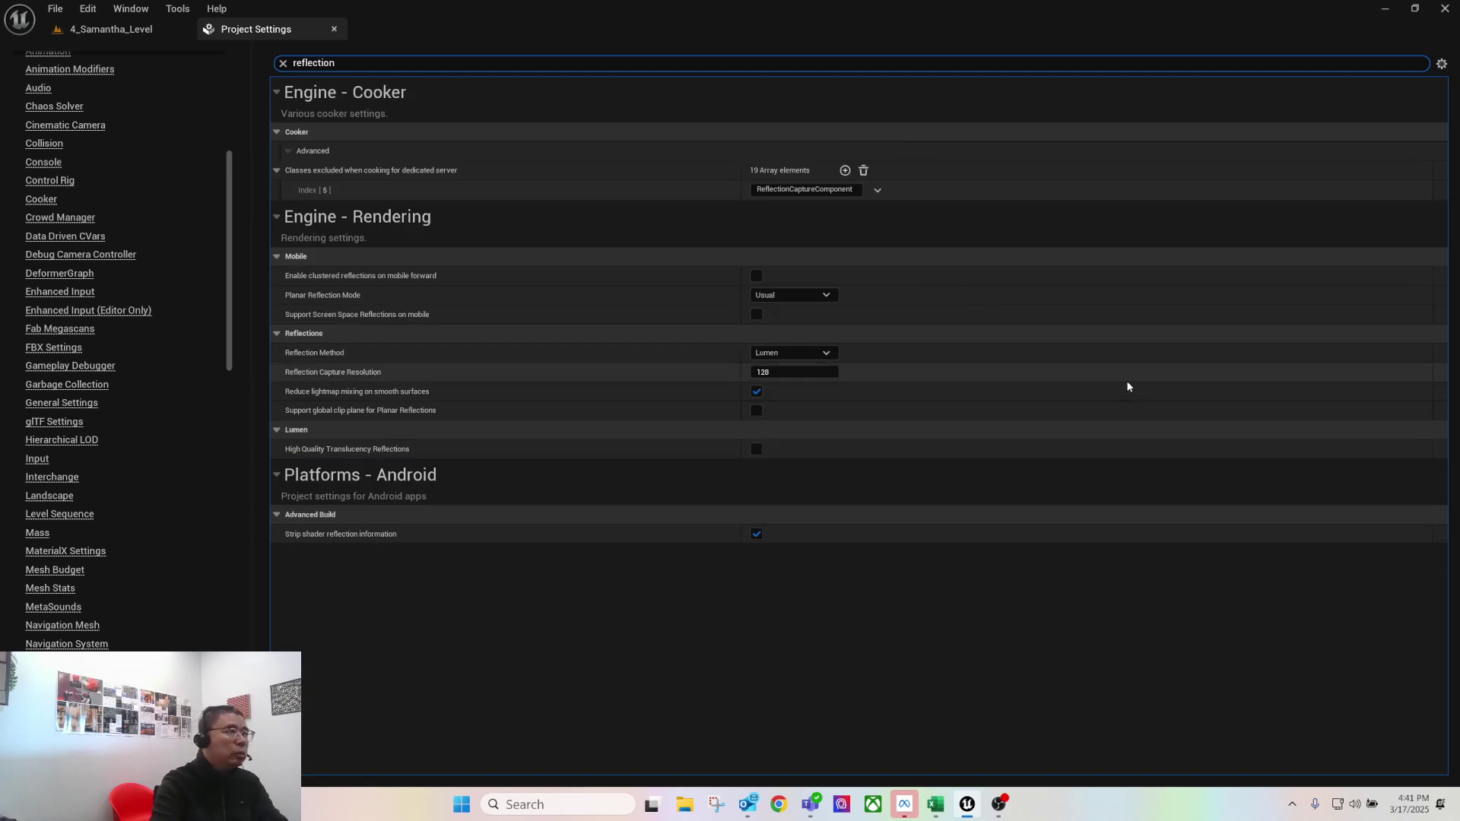
pyautogui.click(332, 30)
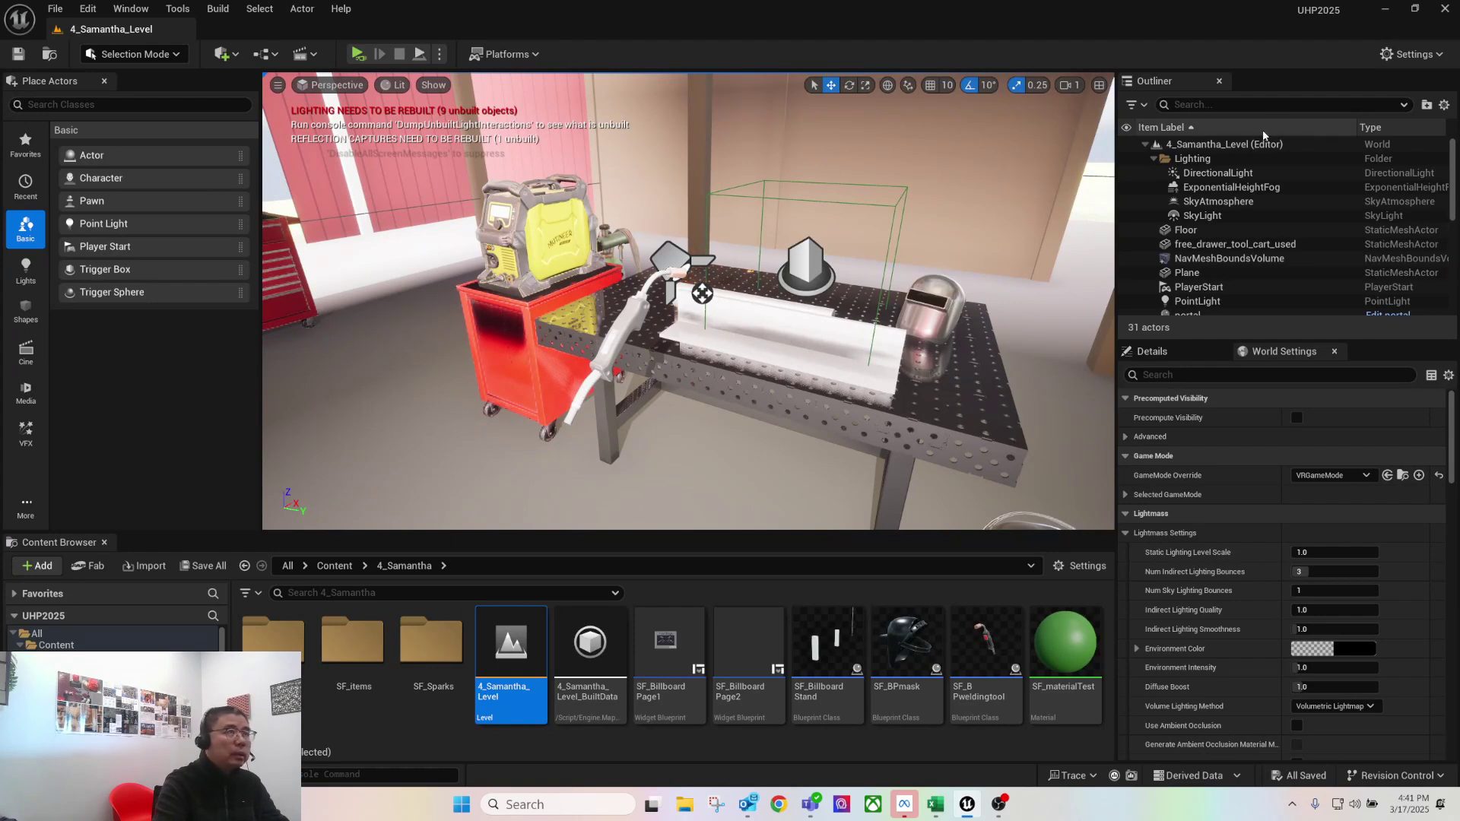
# Find the PostProcessVolume among the level's actors by searching "post" and display its details
pyautogui.click(1241, 104)
pyautogui.write('post')
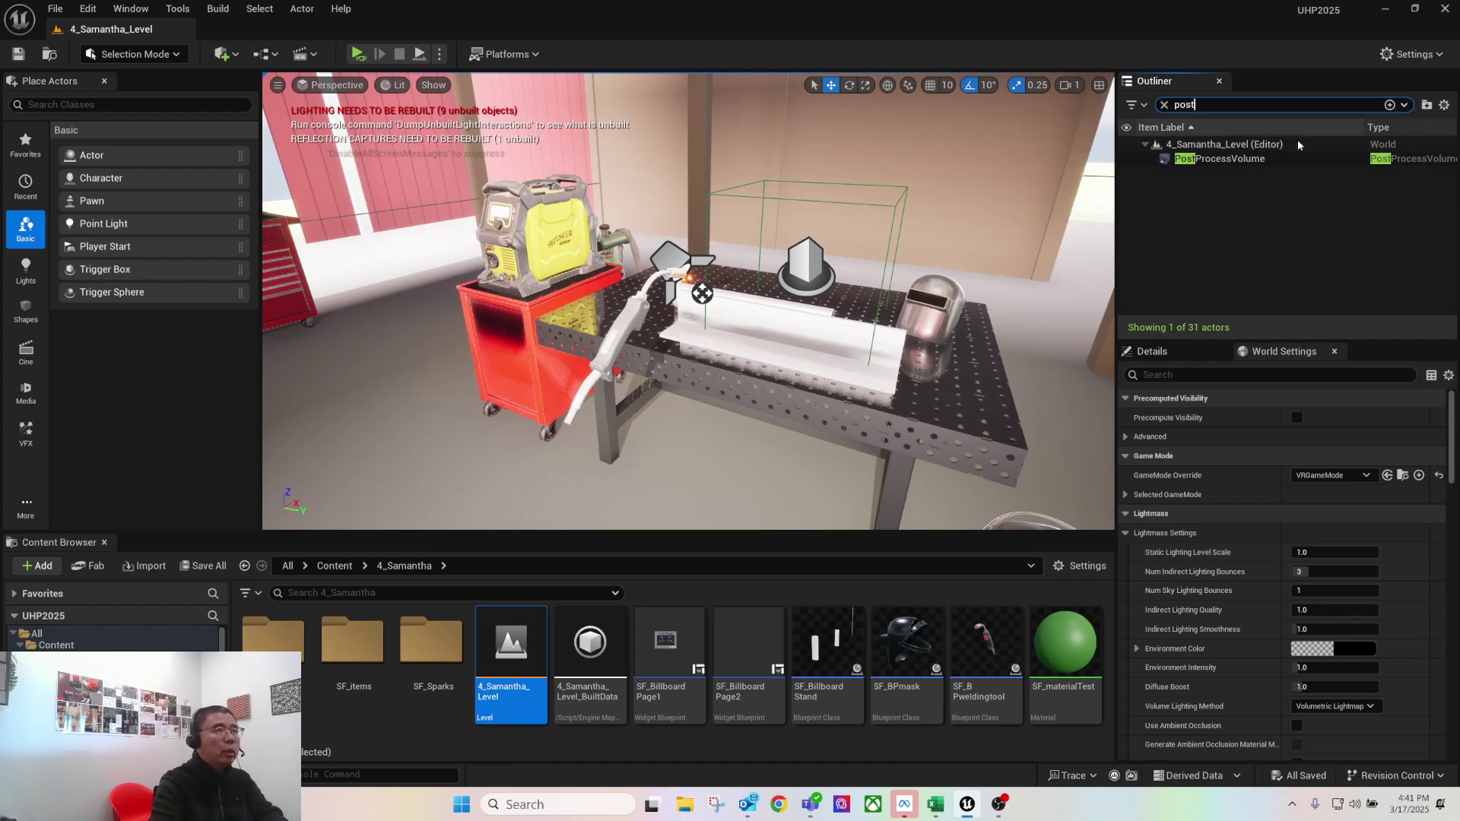
pyautogui.click(1282, 161)
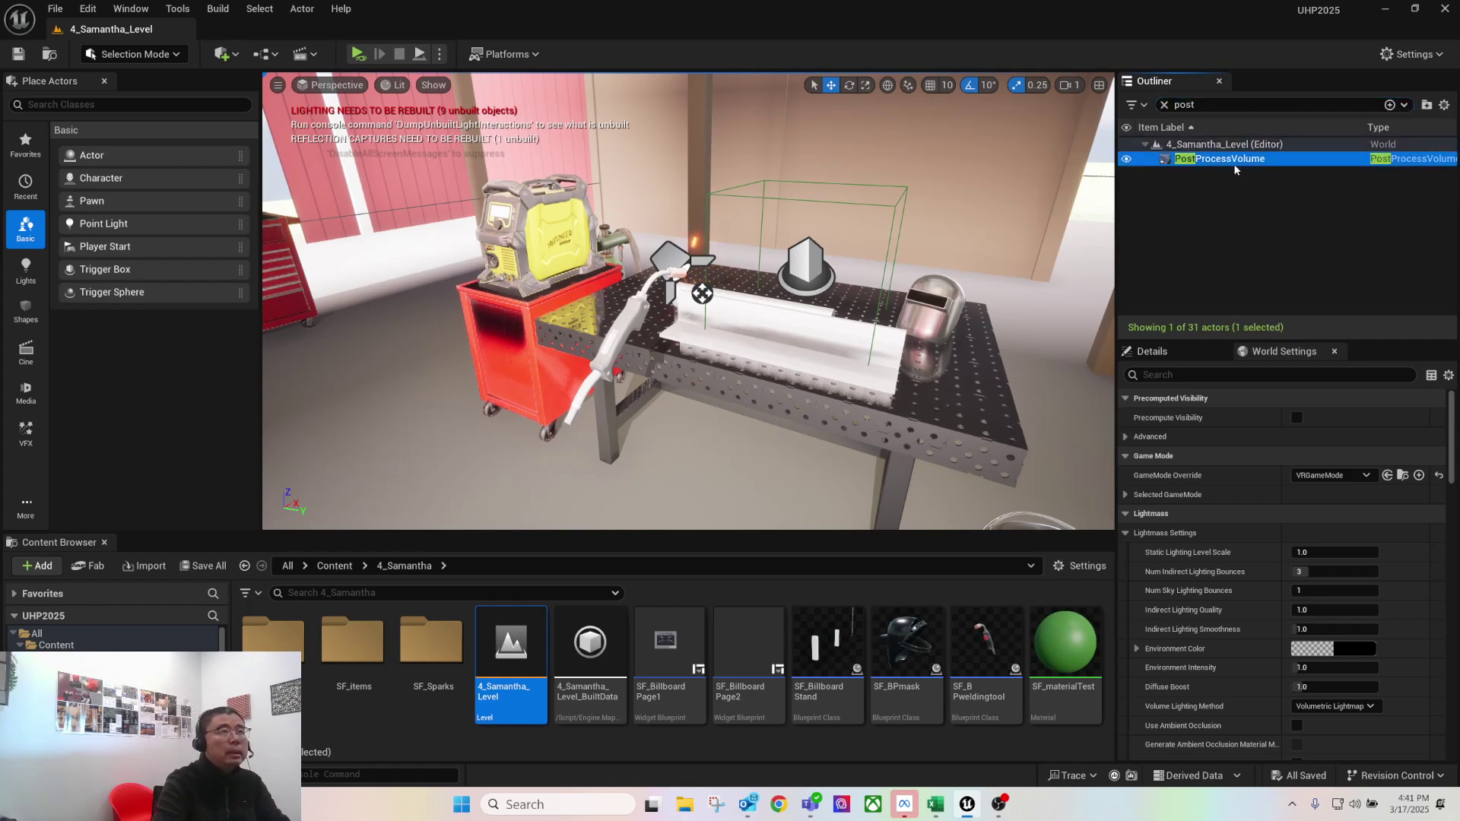
pyautogui.click(1154, 351)
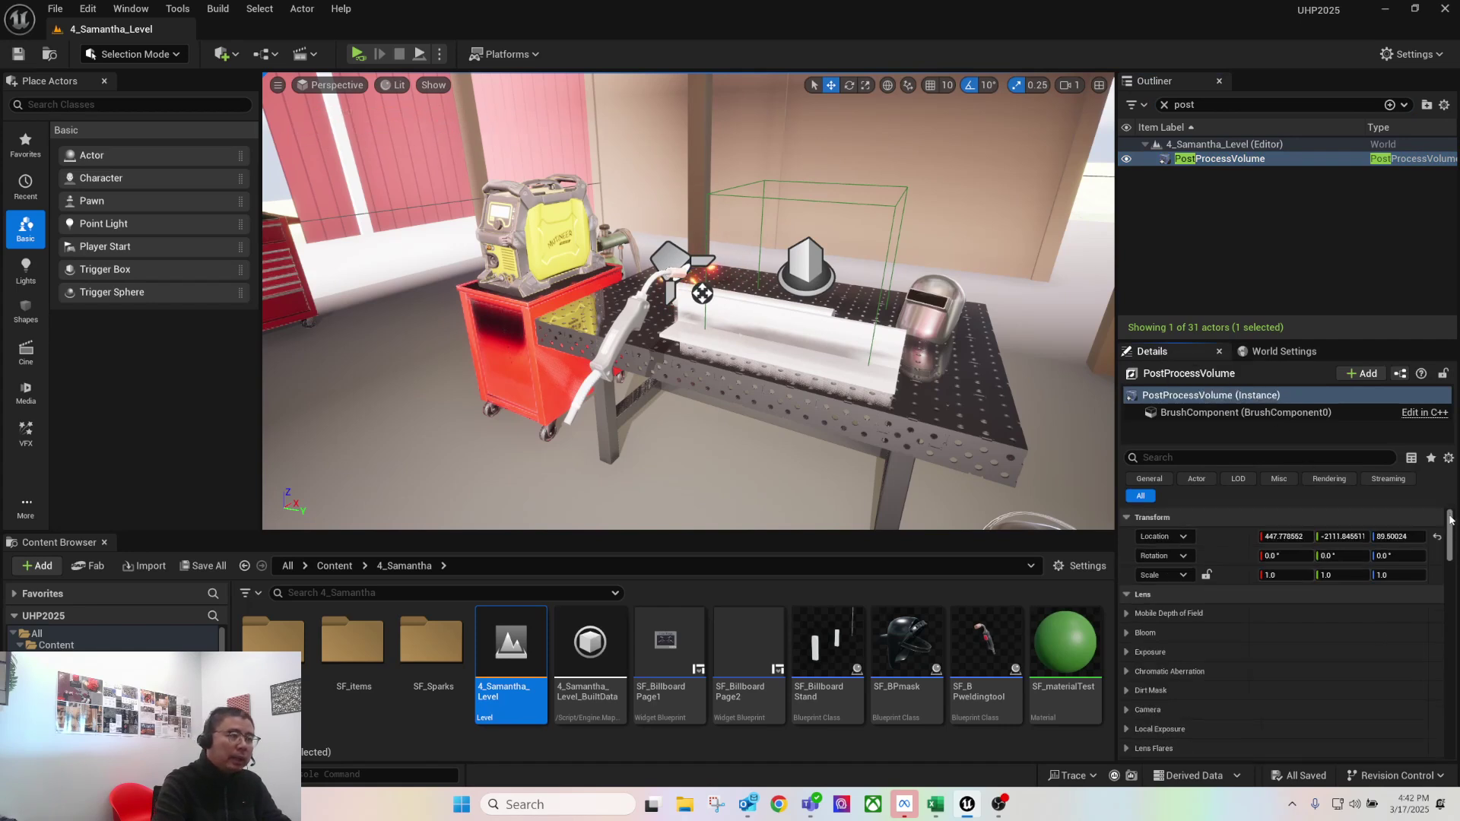
# Filter the PostProcessVolume's properties for "global" and choose None as the Global Illumination Method
pyautogui.click(1238, 458)
pyautogui.write('global')
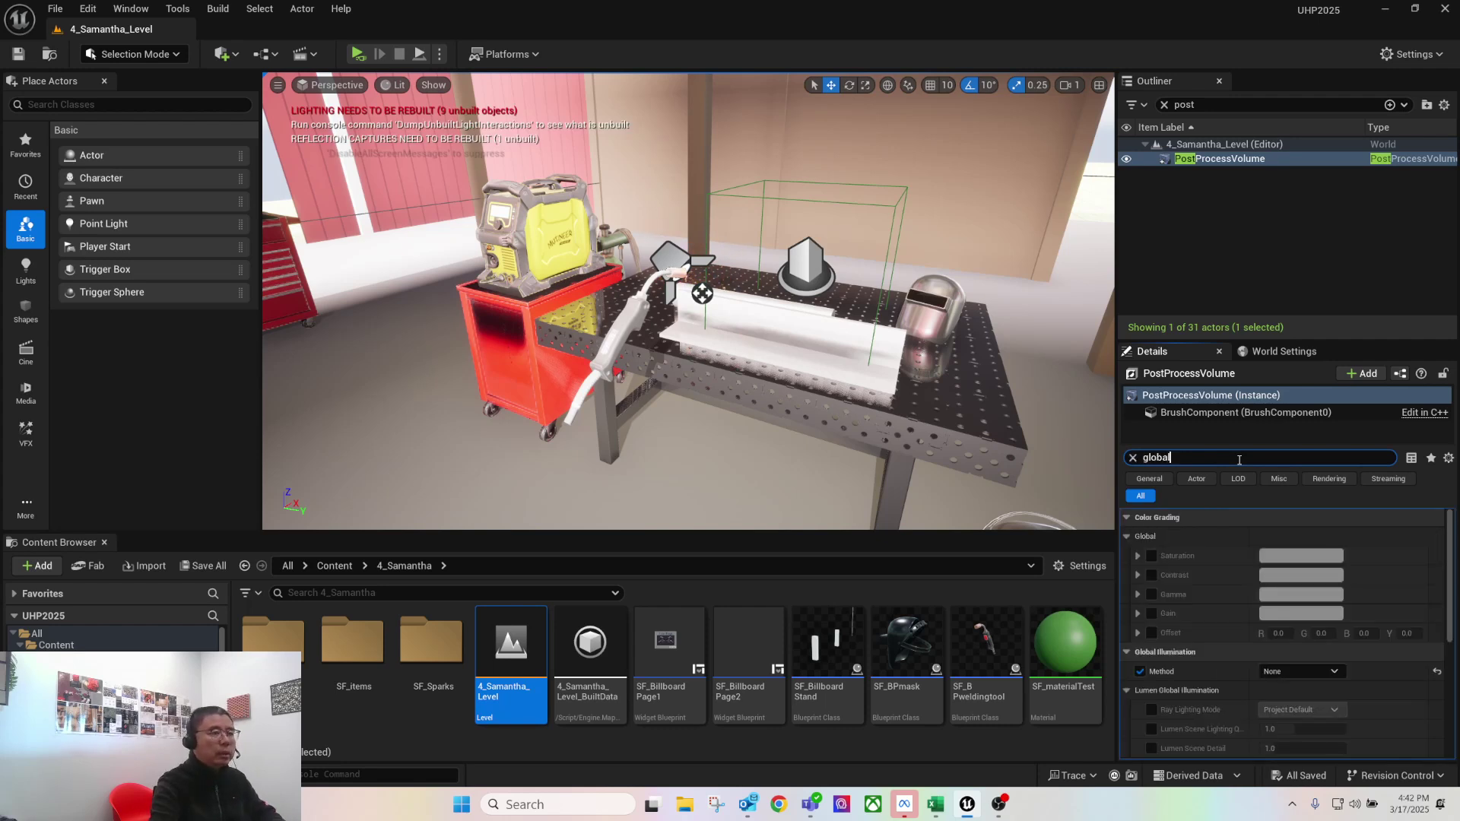
pyautogui.click(1269, 672)
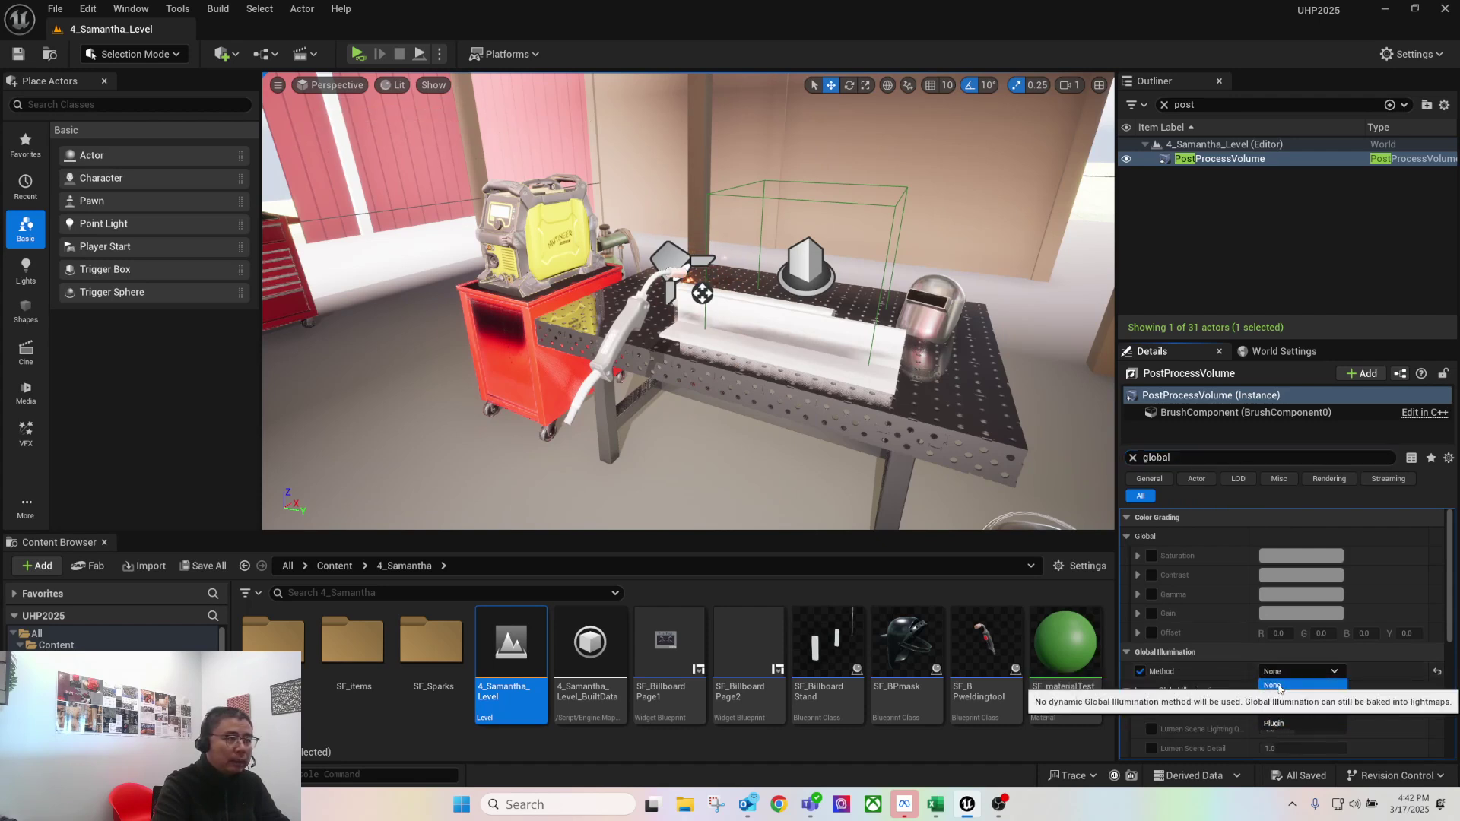
pyautogui.click(1278, 686)
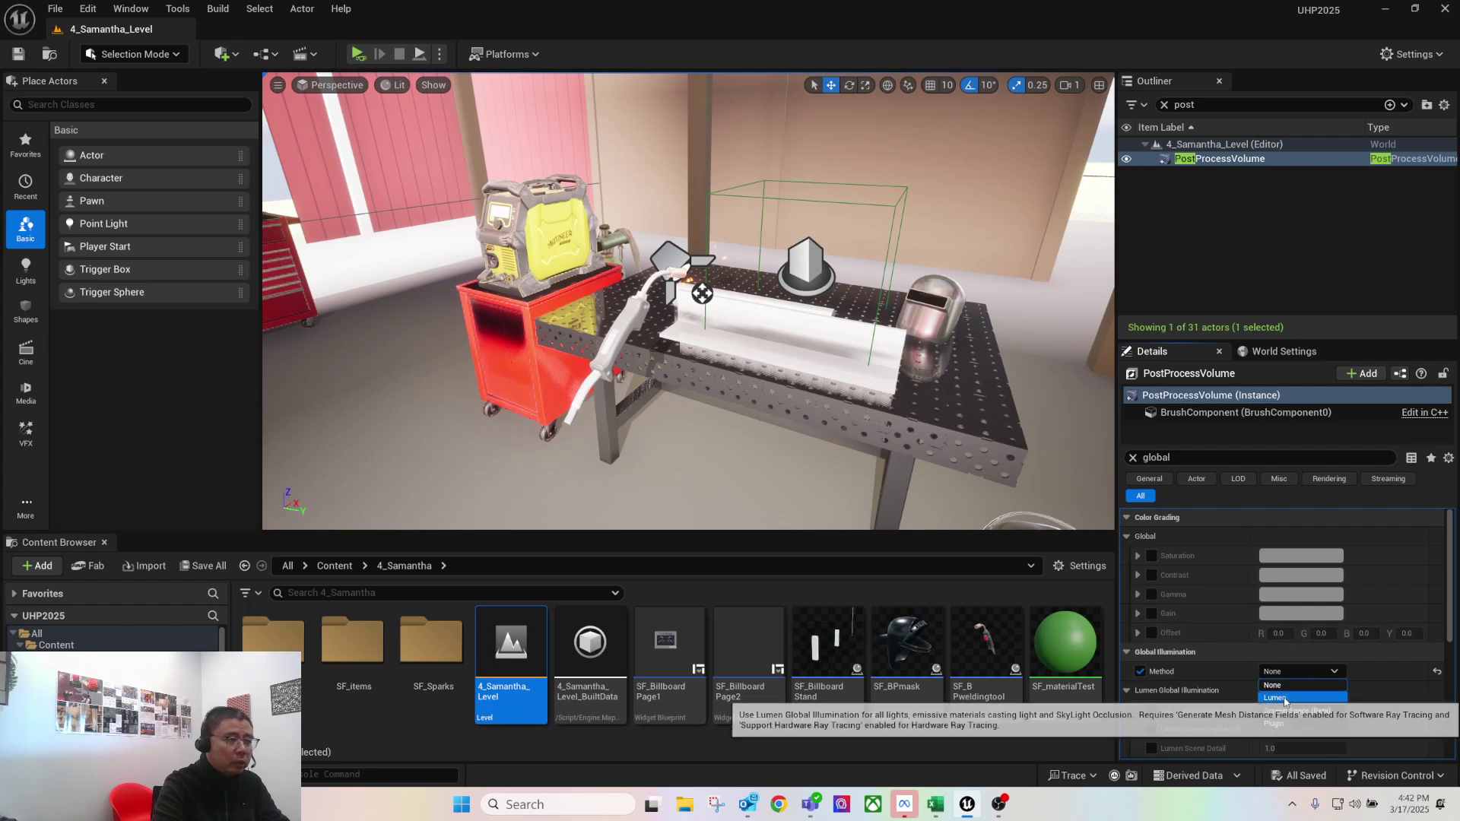
# Filter the PostProcessVolume's properties for "refle" and choose Screen Space as the Reflections Method
pyautogui.click(1170, 456)
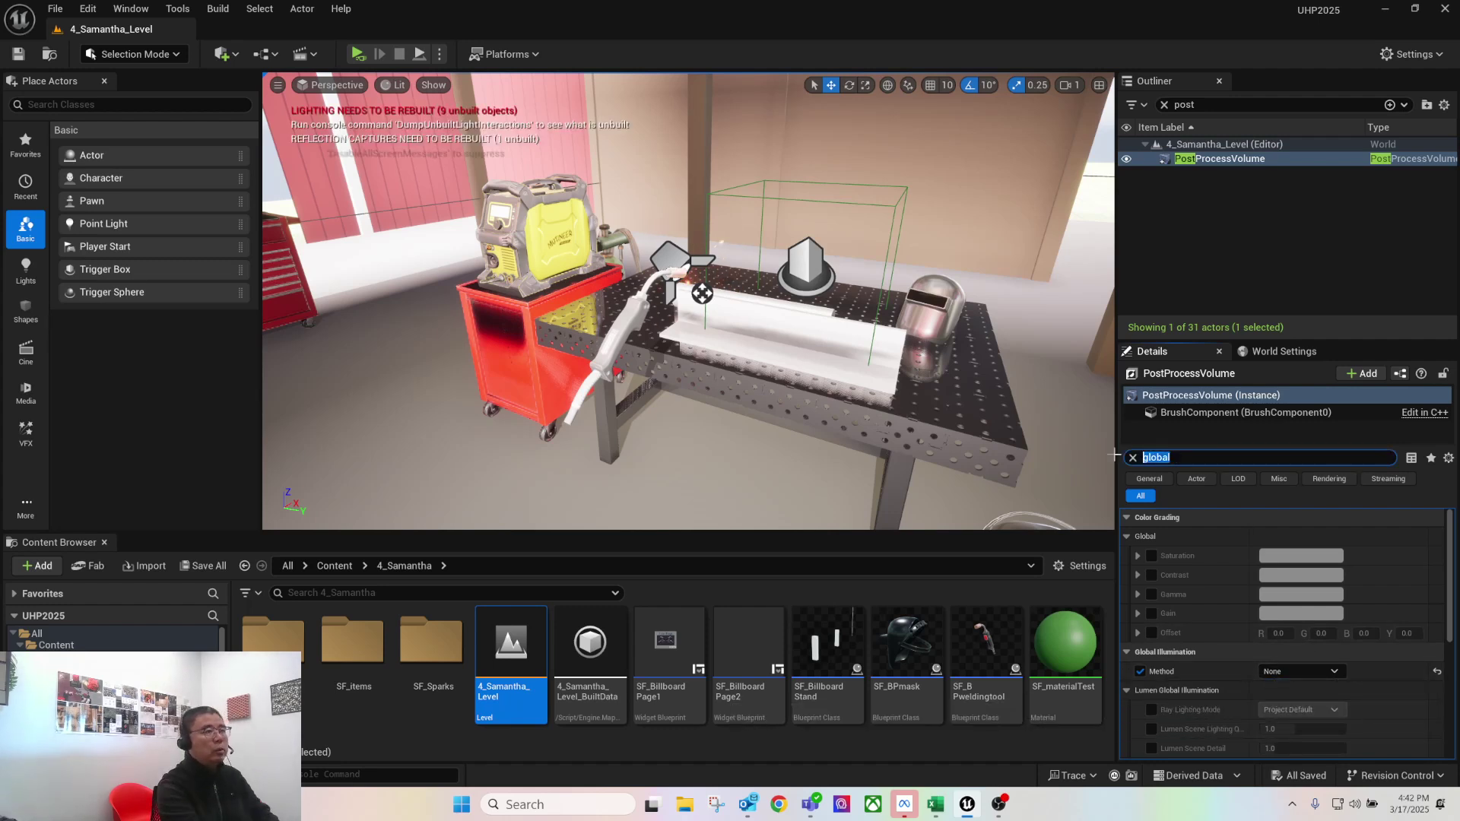
pyautogui.write('refle')
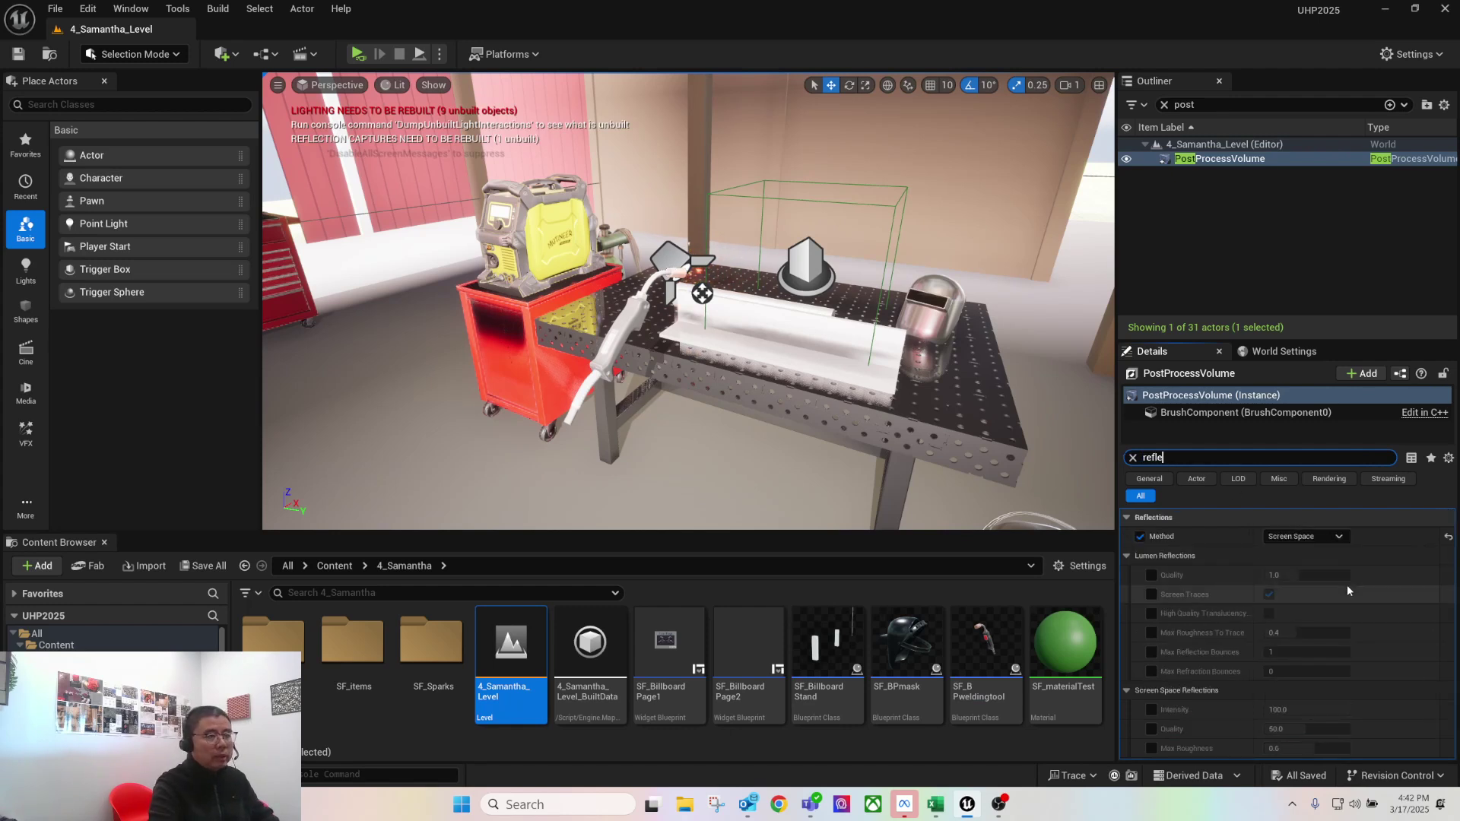
pyautogui.click(1285, 537)
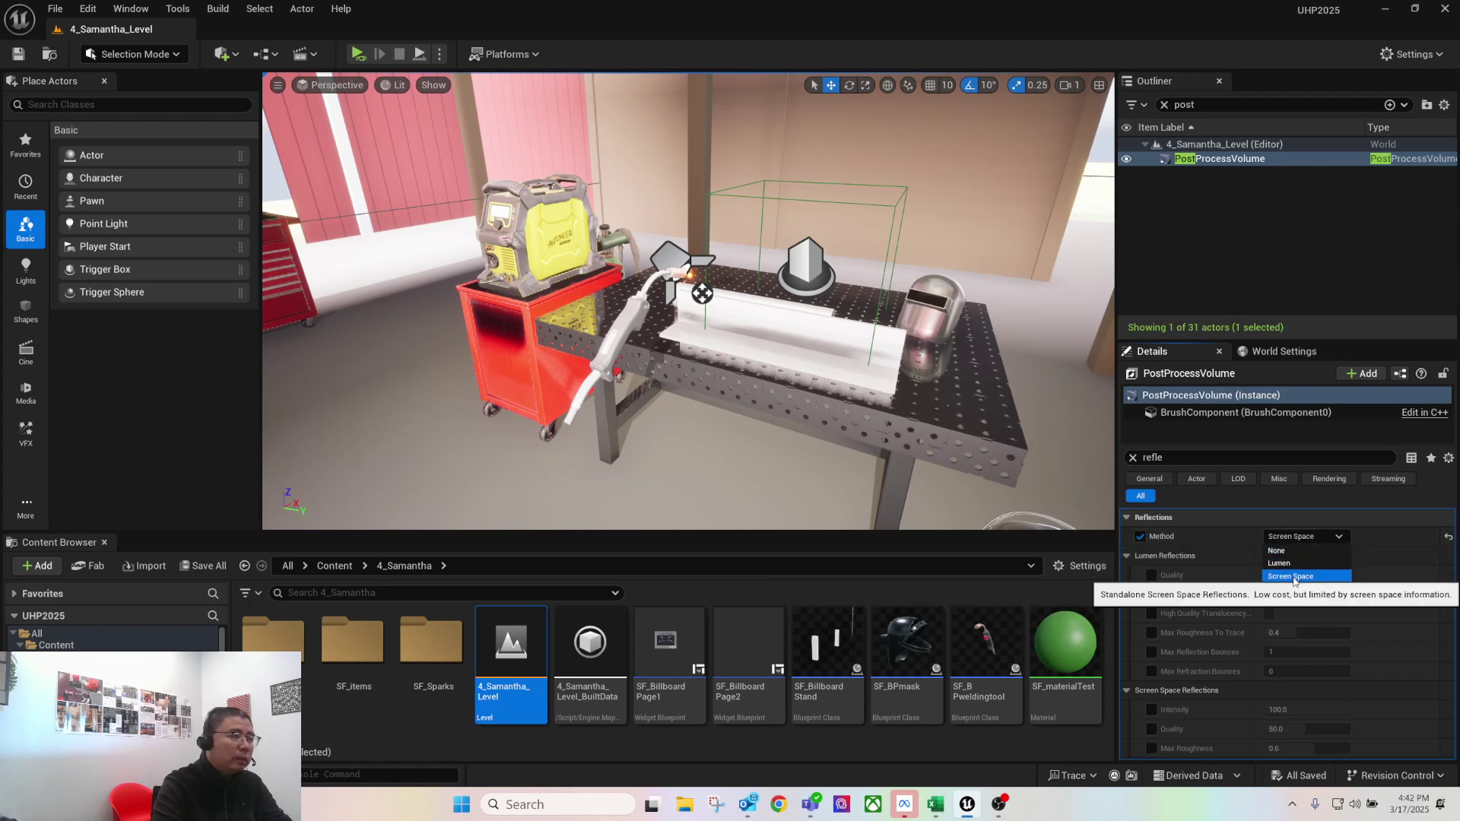
pyautogui.click(1293, 576)
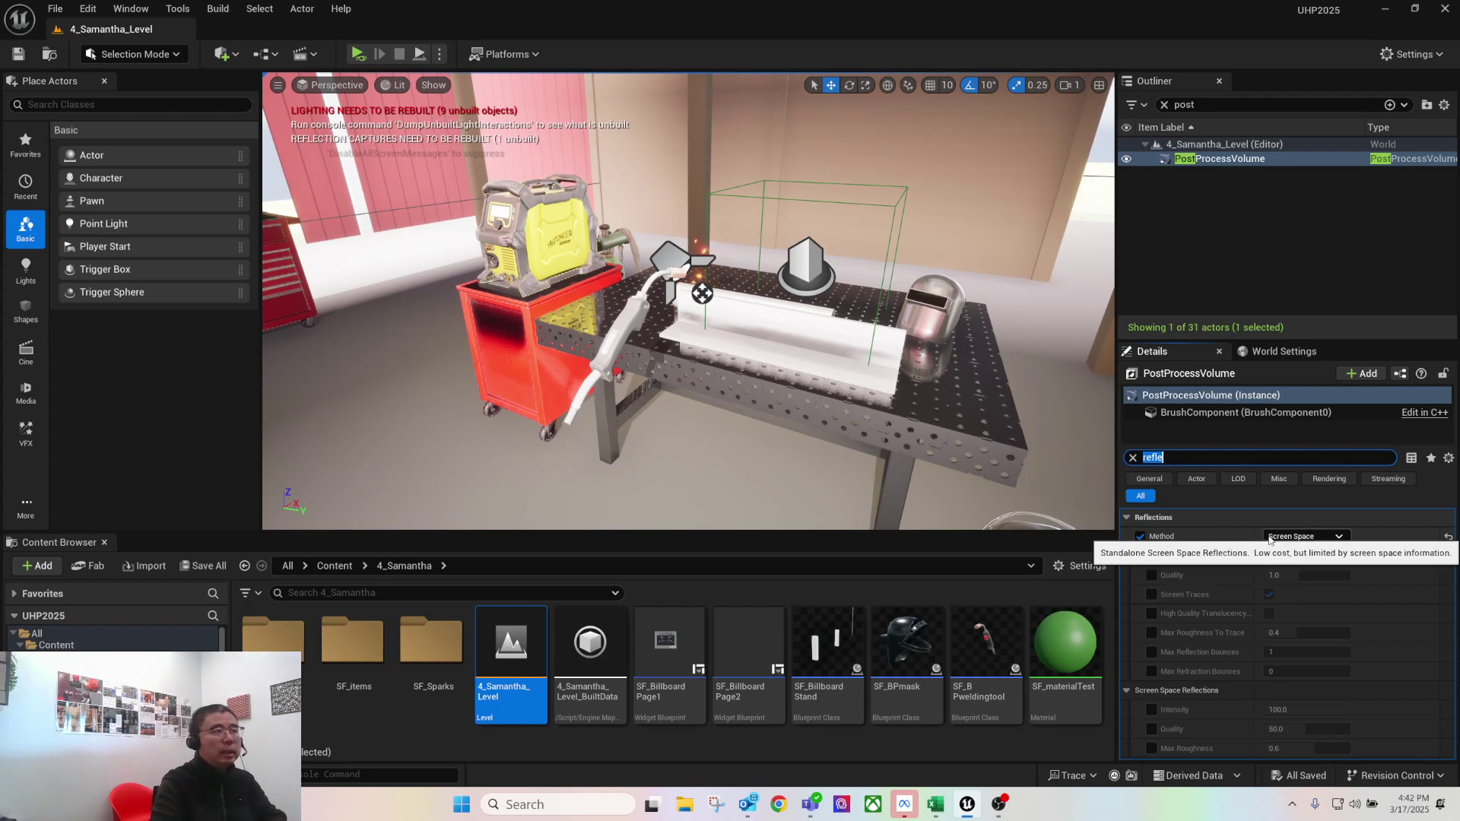
# Select the SphereReflectionCapture beside the welding table and locate it in the unfiltered actor list
pyautogui.moveTo(863, 327); pyautogui.dragTo(696, 339, button='right')
pyautogui.press('w')
pyautogui.press('s')
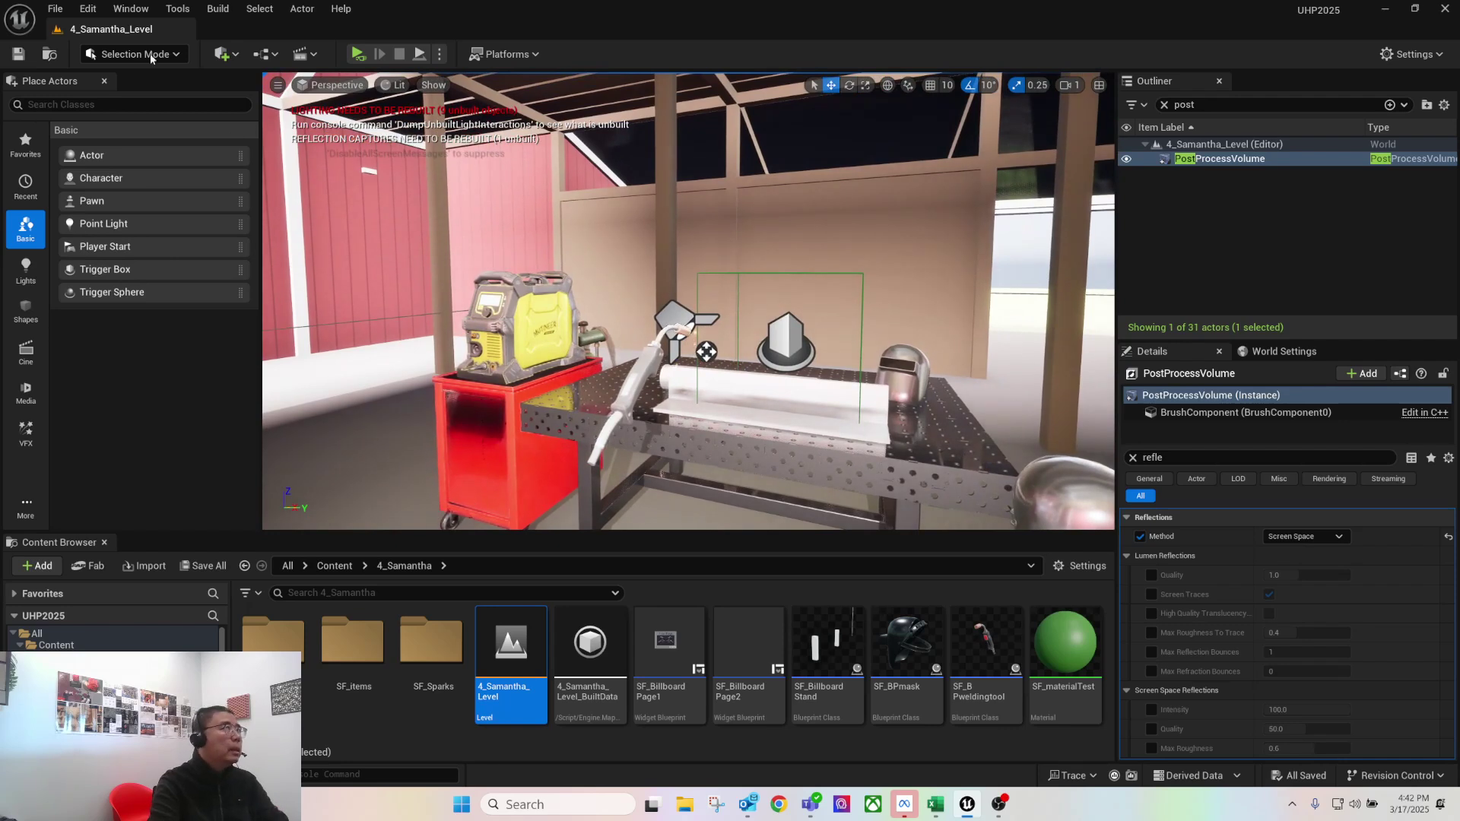
pyautogui.moveTo(720, 306); pyautogui.dragTo(821, 313, button='right')
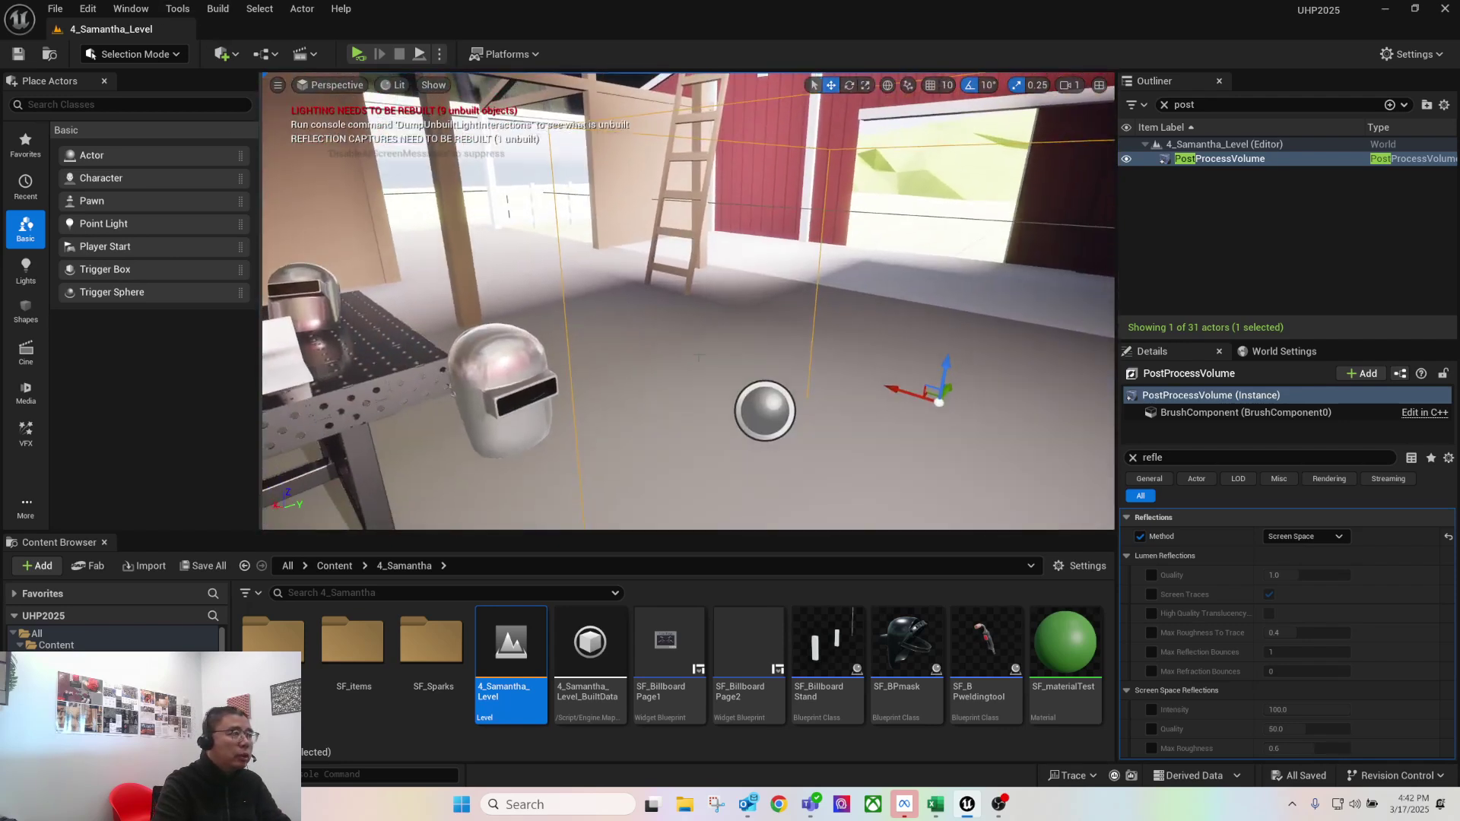
pyautogui.click(769, 407)
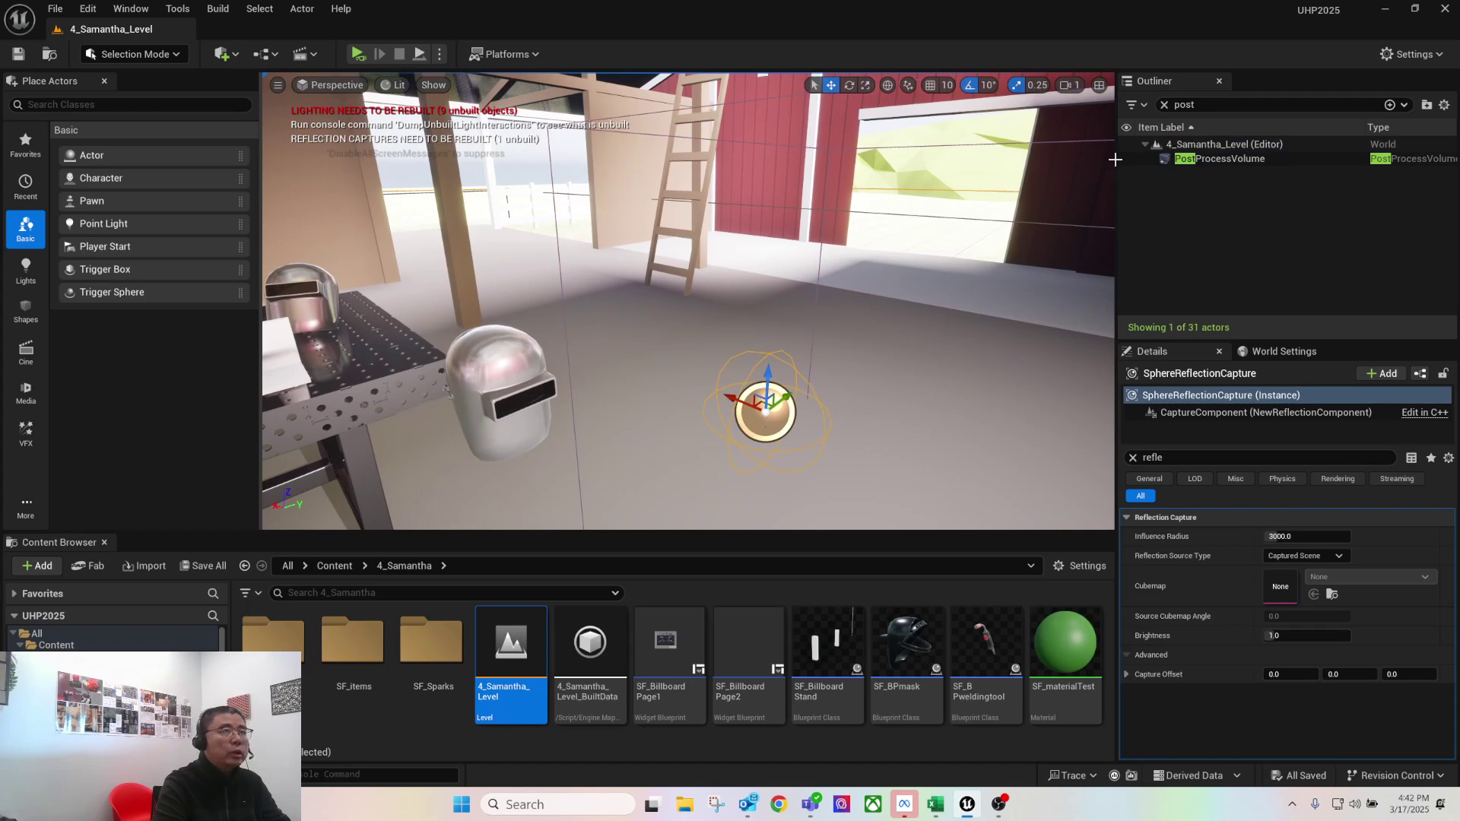
pyautogui.click(1164, 104)
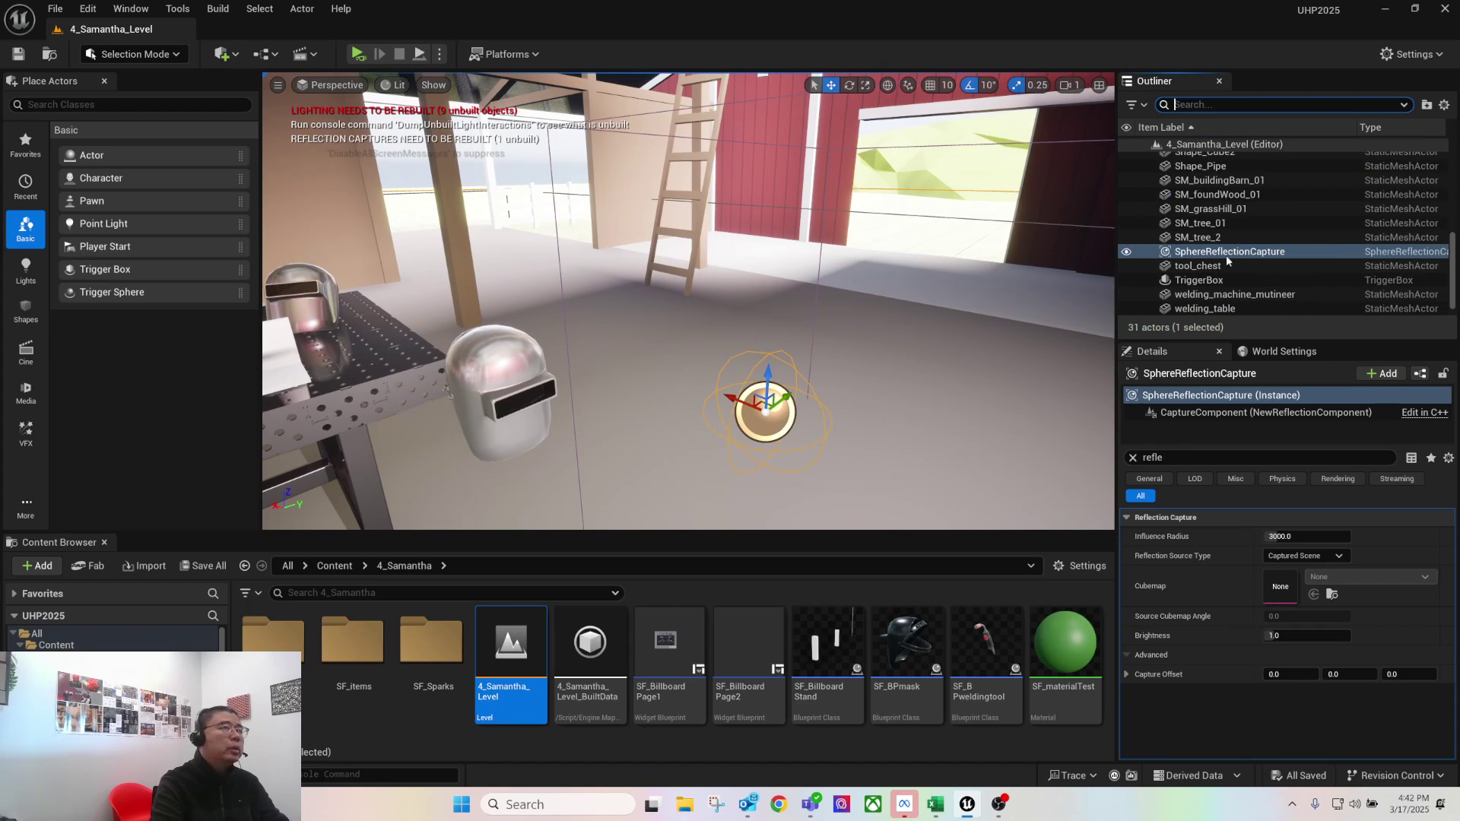
# Search the placeable actors for "reflection" and inspect the reflections on the welding table and helmets
pyautogui.click(114, 106)
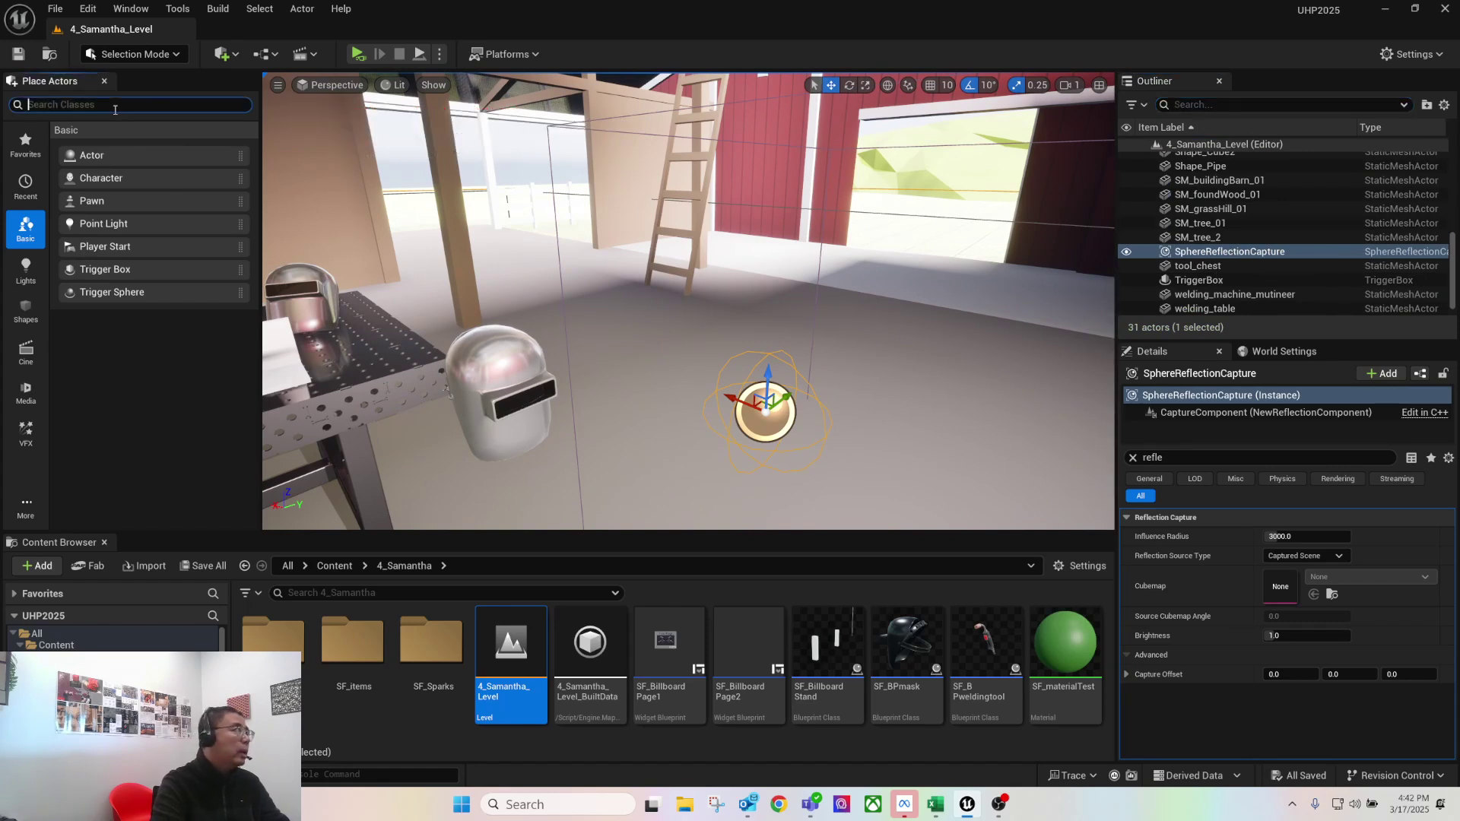
pyautogui.write('r')
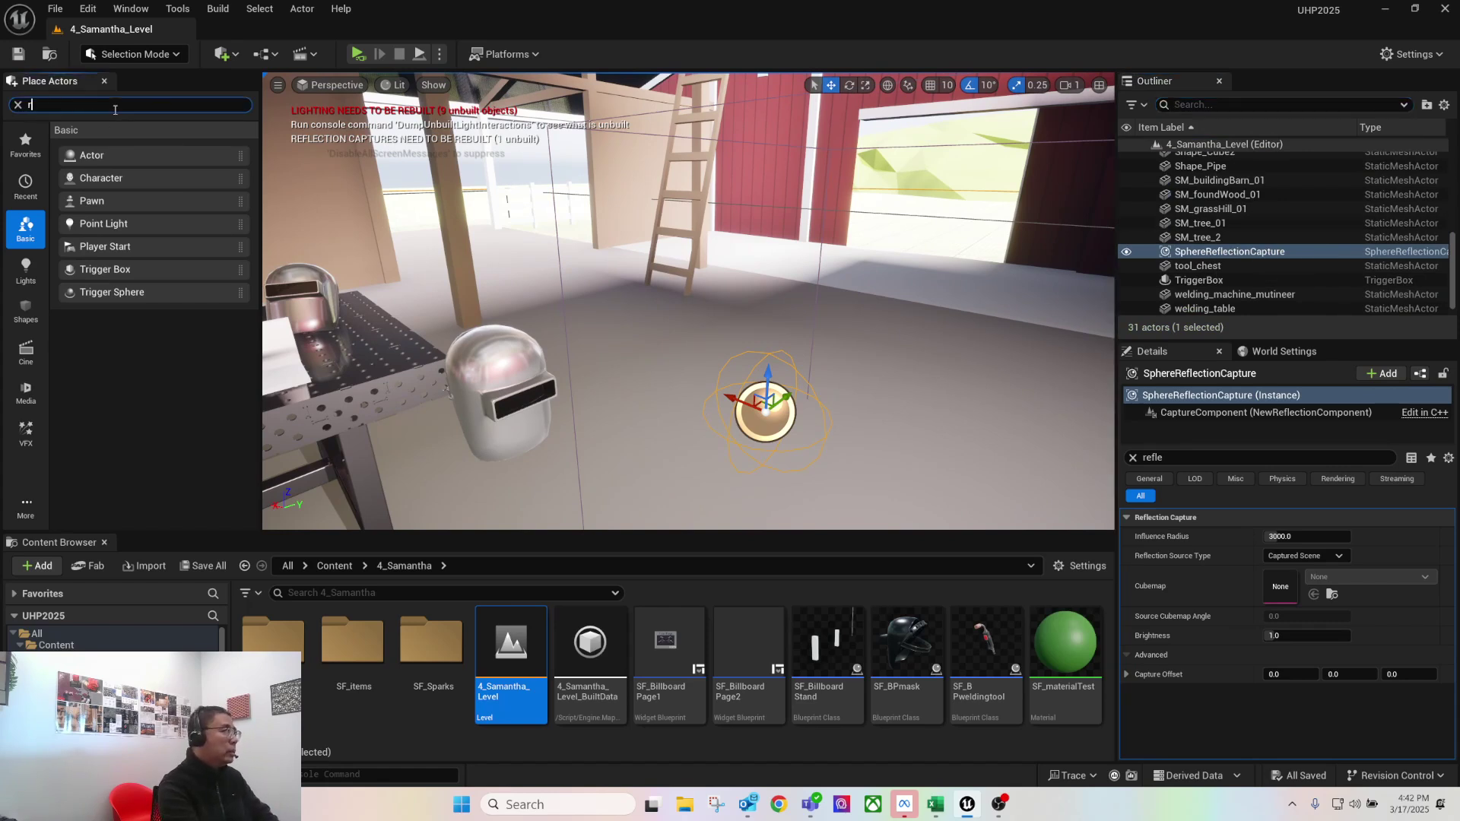
pyautogui.write('eflection')
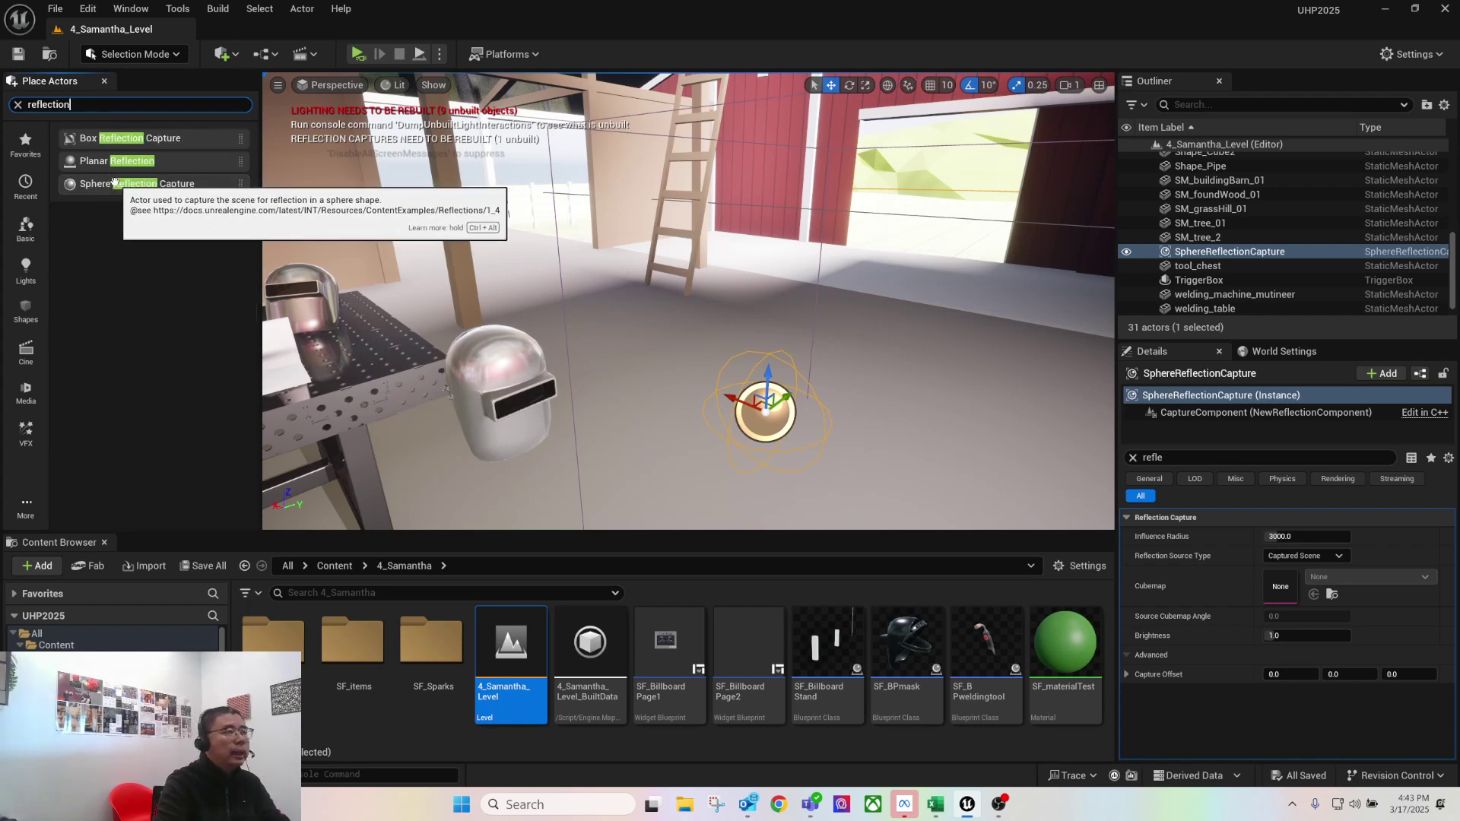
pyautogui.moveTo(577, 304); pyautogui.dragTo(472, 327, button='right')
pyautogui.moveTo(493, 236); pyautogui.dragTo(541, 228, button='right')
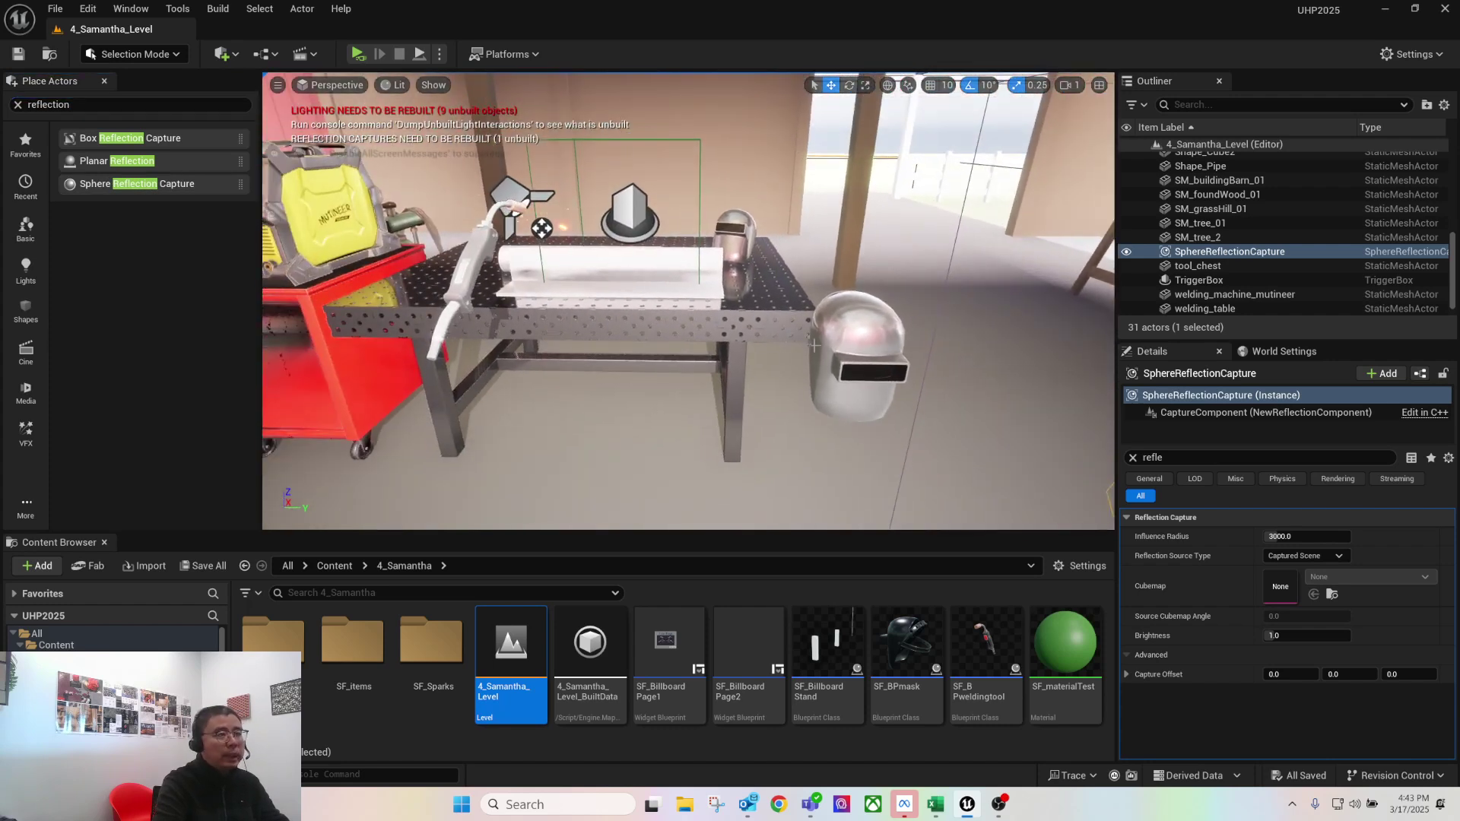
# Reselect the PostProcessVolume by searching "post" and filter its properties for "bound" to check Infinite Extent (Unbound)
pyautogui.click(1132, 457)
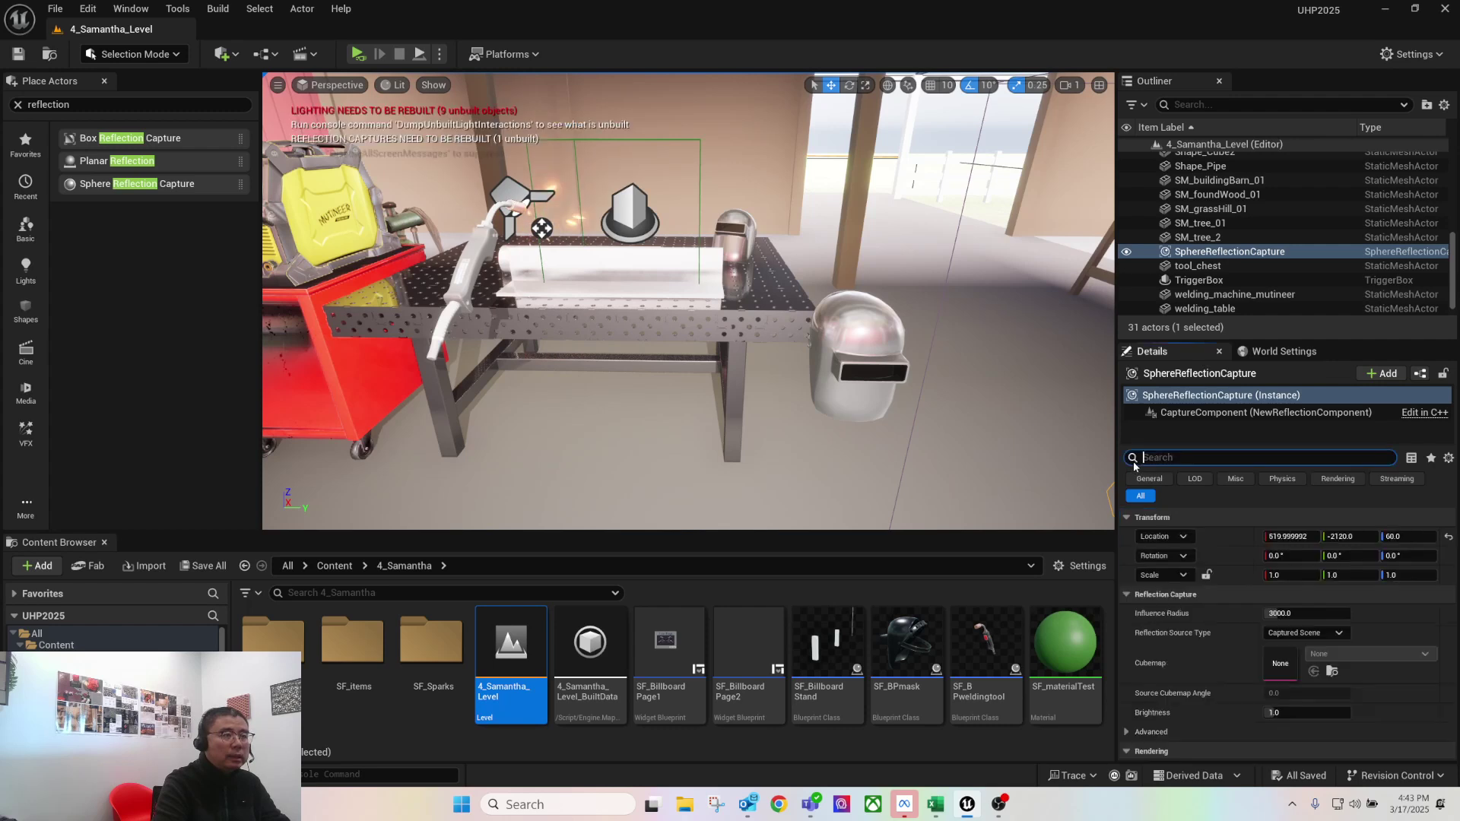
pyautogui.click(1190, 106)
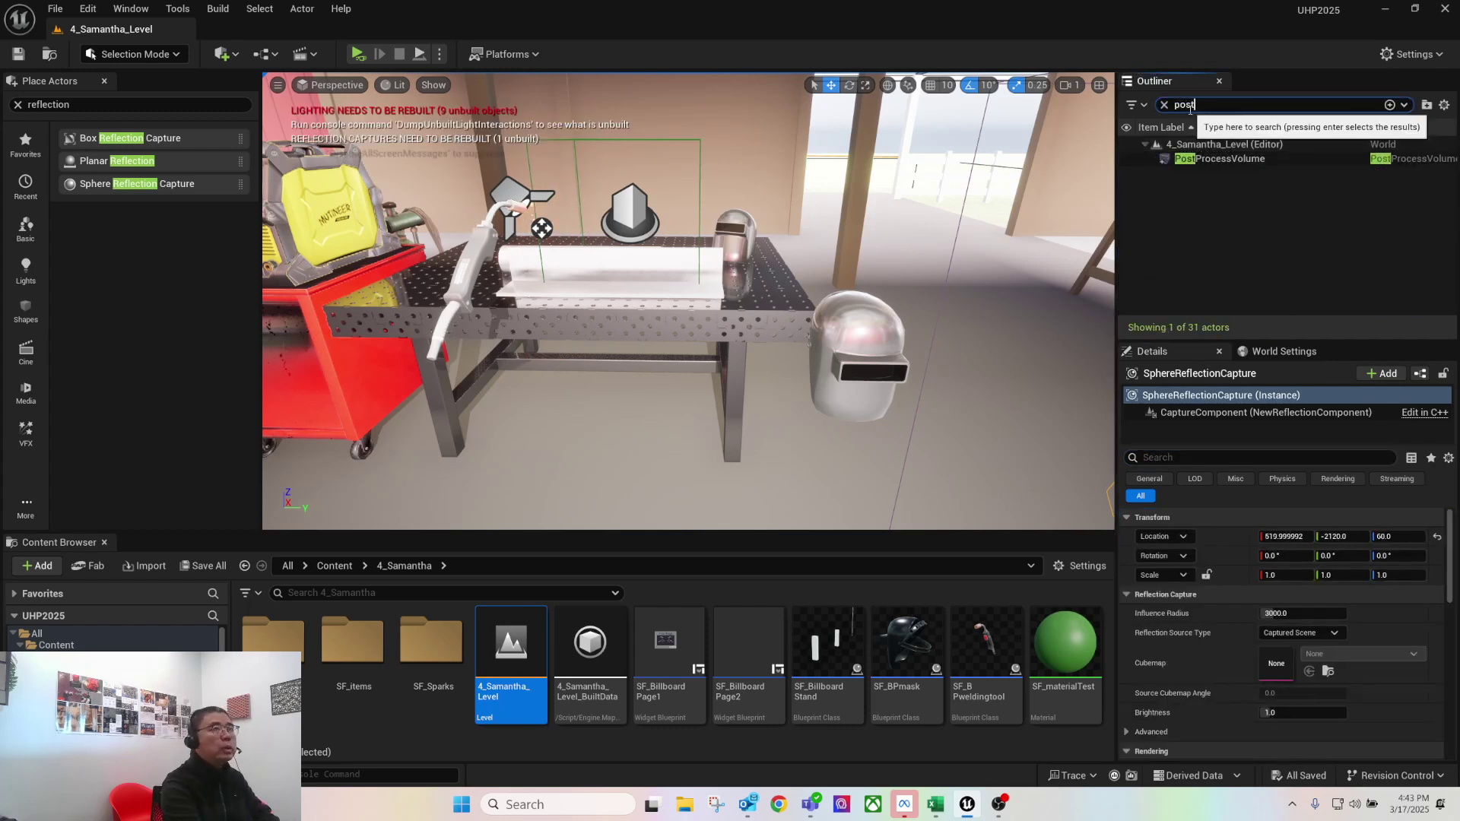
pyautogui.write('post')
pyautogui.click(1280, 157)
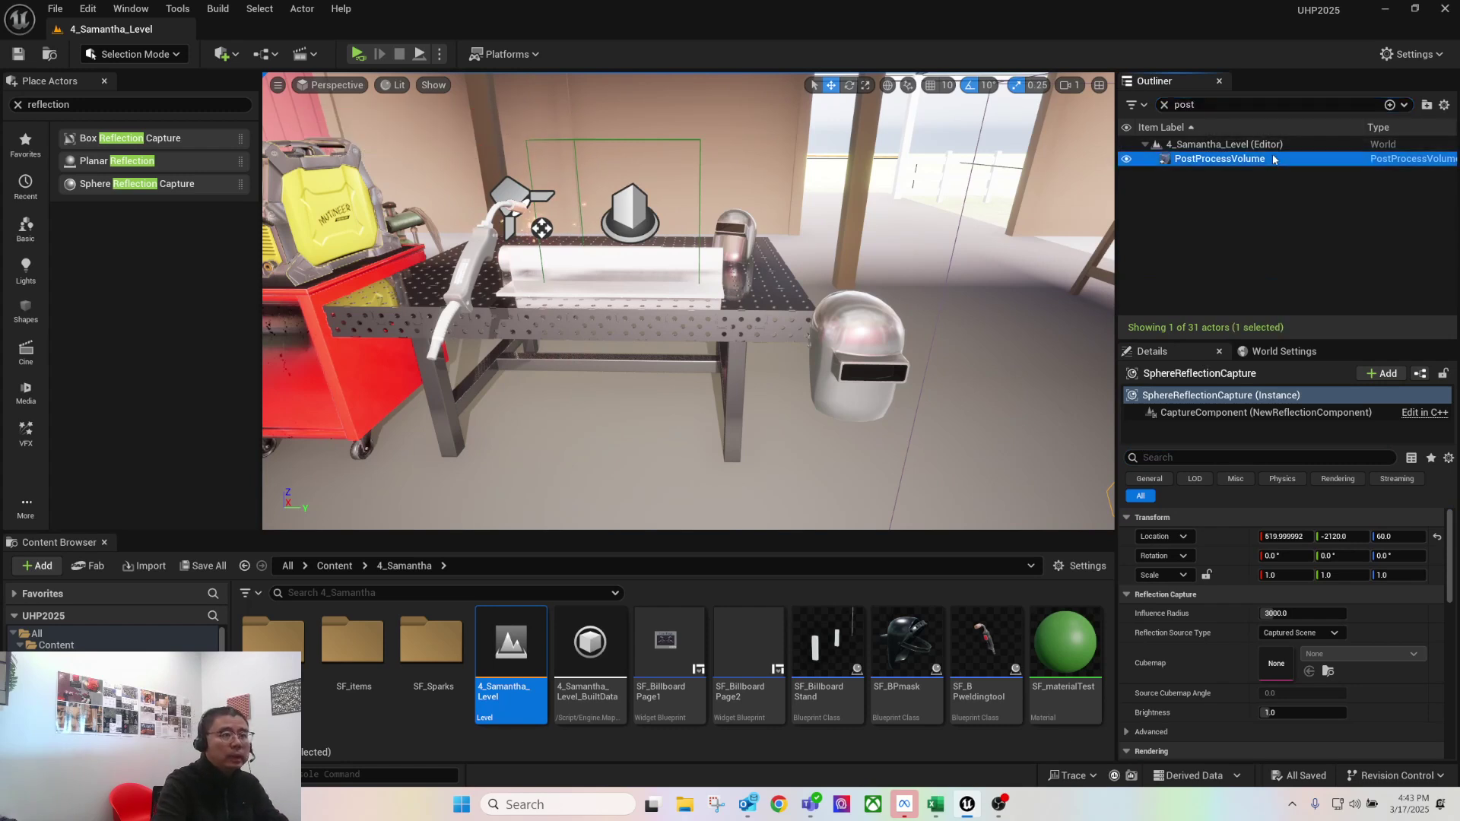
pyautogui.click(1175, 458)
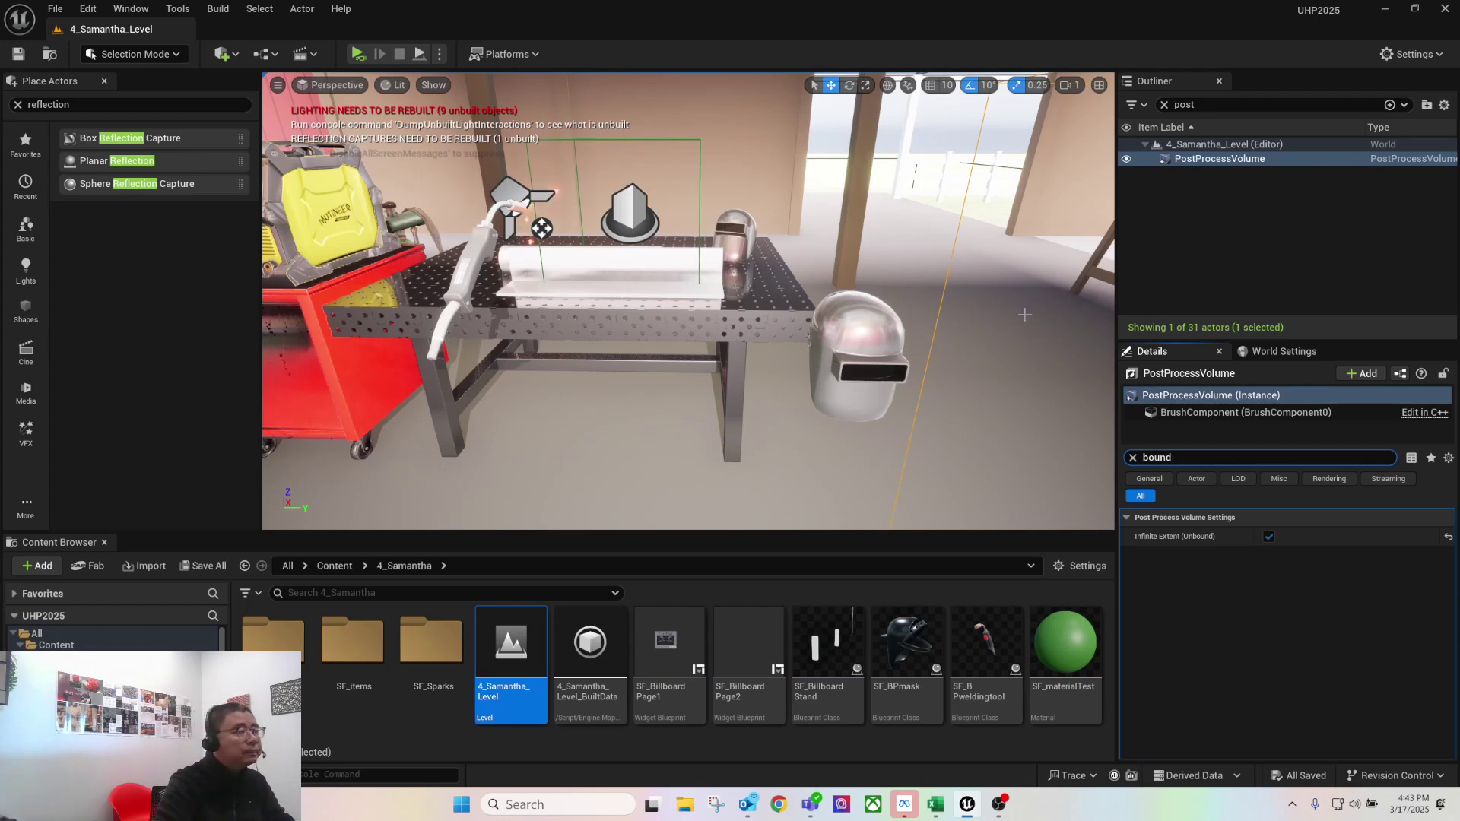
# Switch to the VRlightingrendering workbook in Excel and review the GL, reflection, light and shadow entries for PC-VR without lumen
pyautogui.moveTo(967, 803)
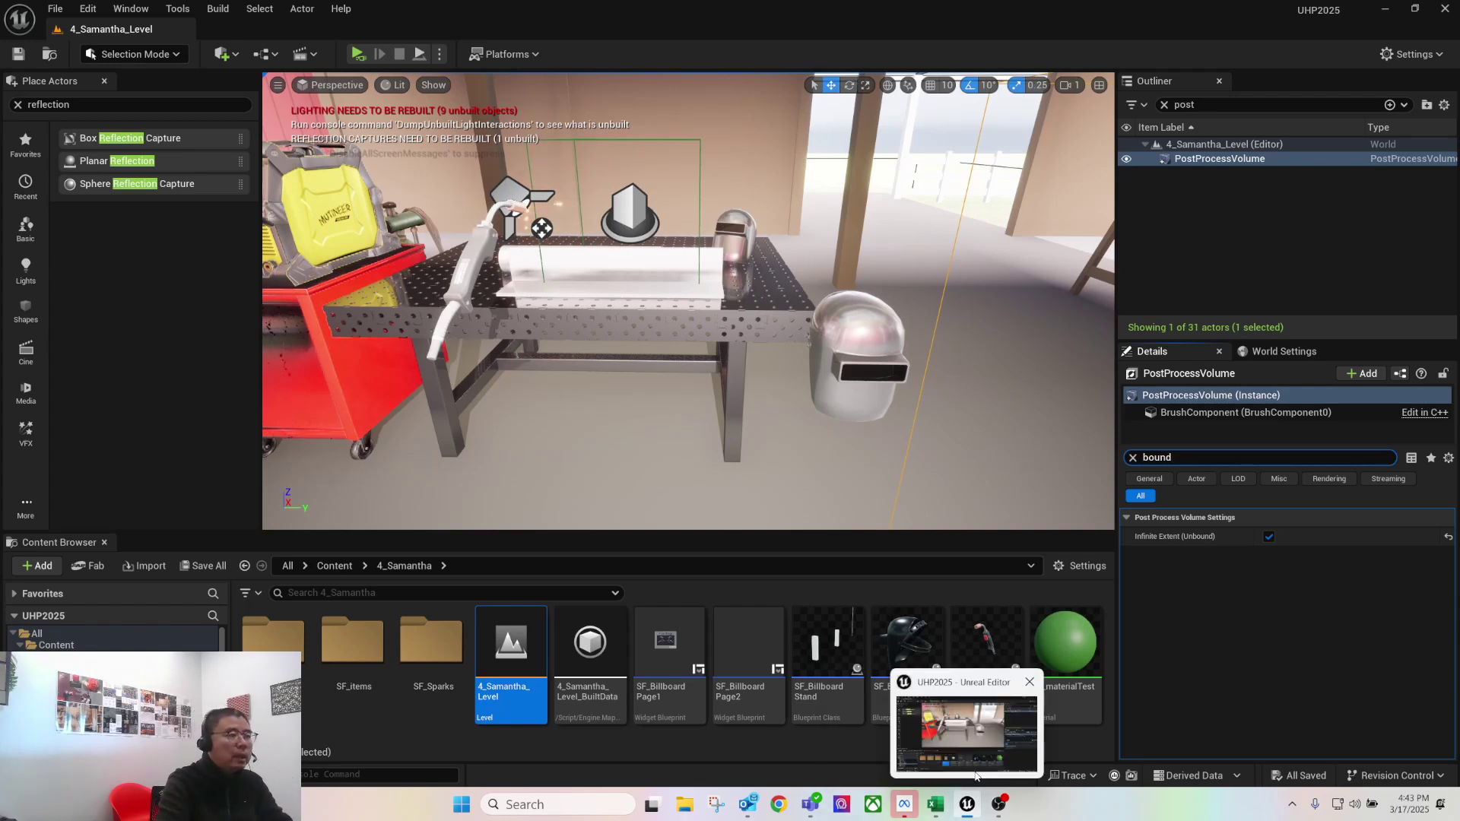
pyautogui.click(936, 804)
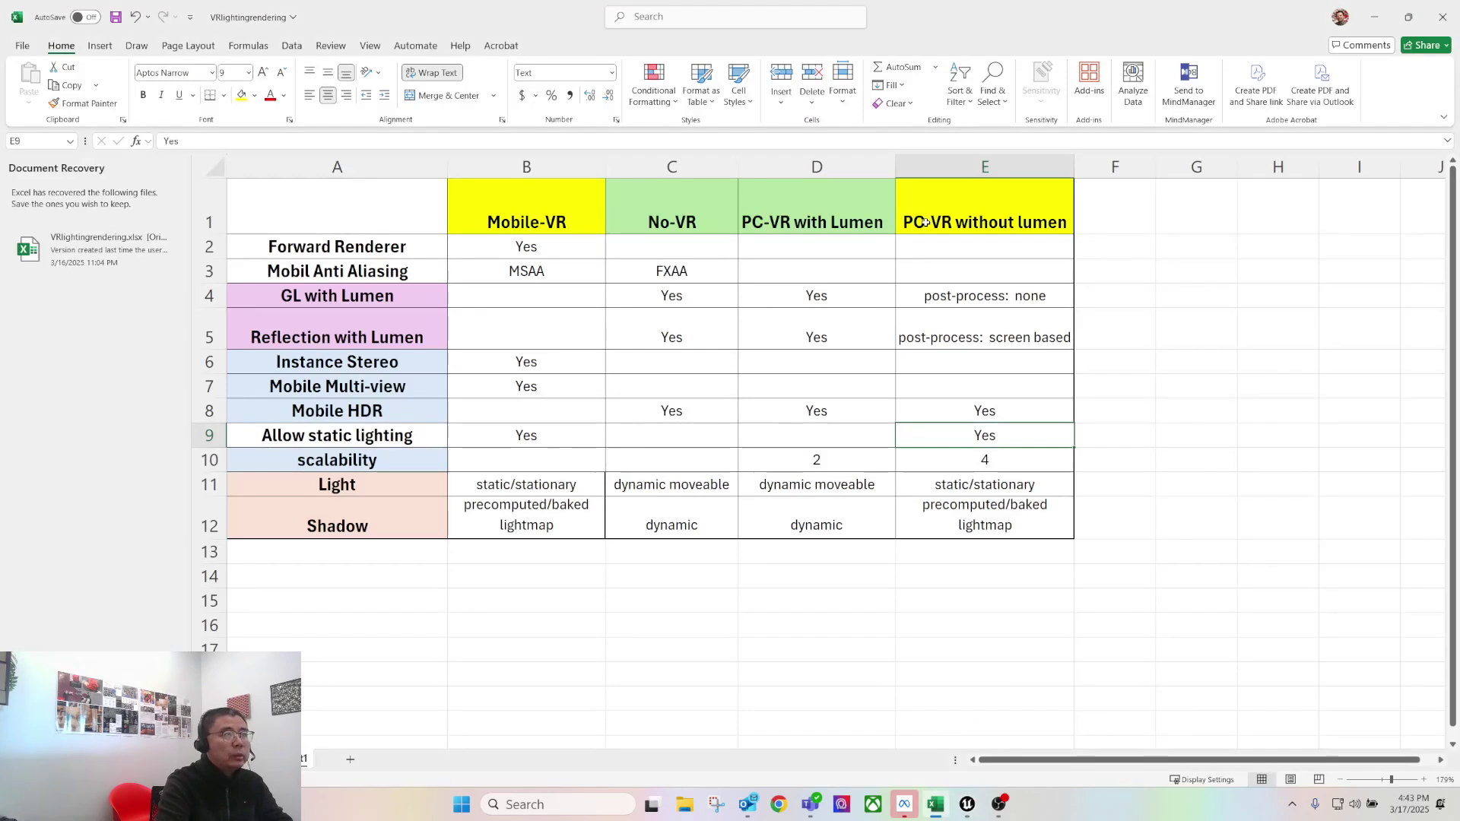
pyautogui.moveTo(955, 290); pyautogui.dragTo(1004, 334)
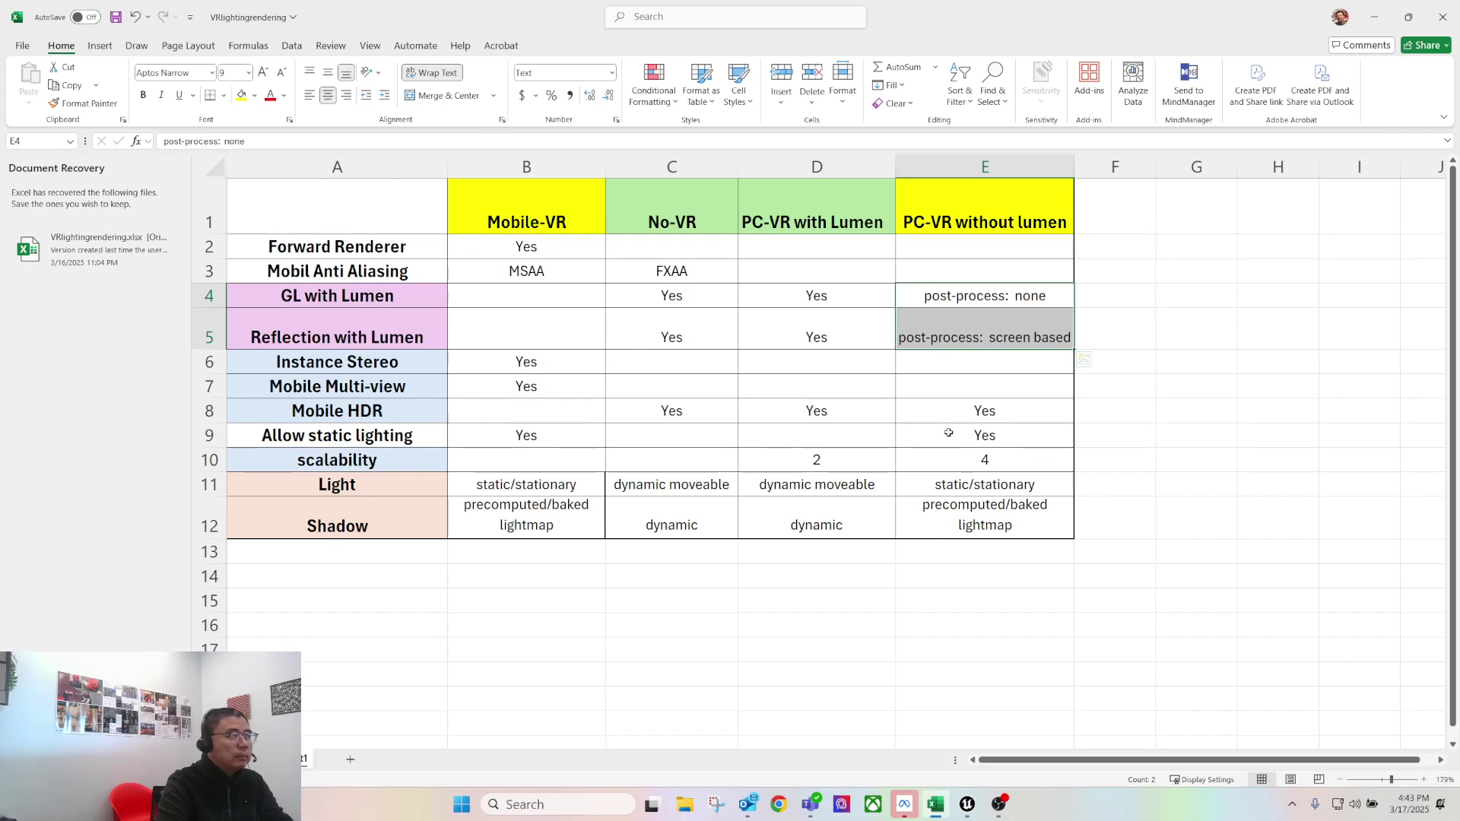
pyautogui.moveTo(960, 488); pyautogui.dragTo(1000, 508)
# Switch back to the UHP2025 project in Unreal Editor and search the level's actors for "light"
pyautogui.moveTo(970, 798)
pyautogui.click(963, 758)
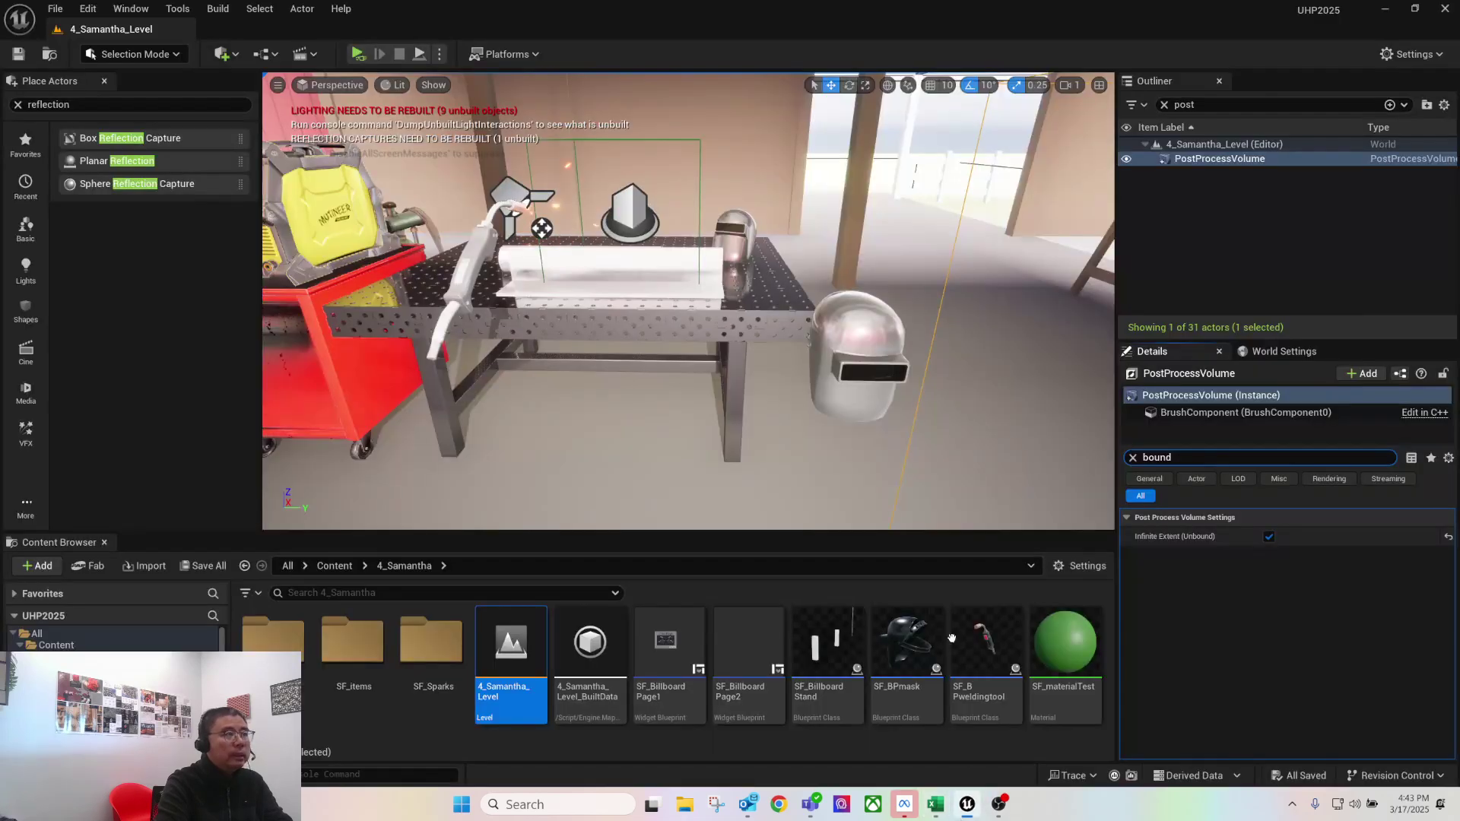
pyautogui.click(1164, 105)
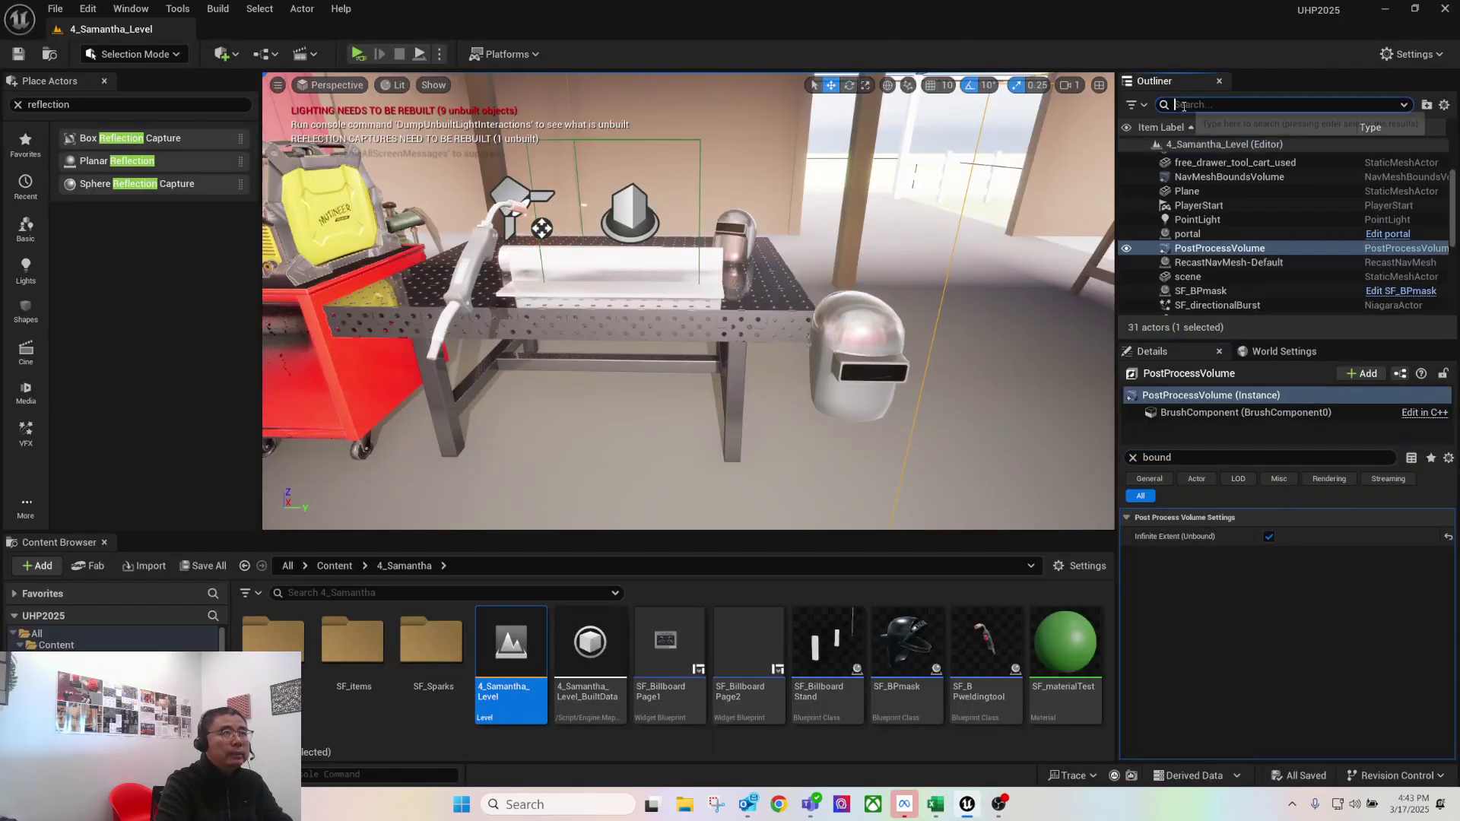
pyautogui.write('light')
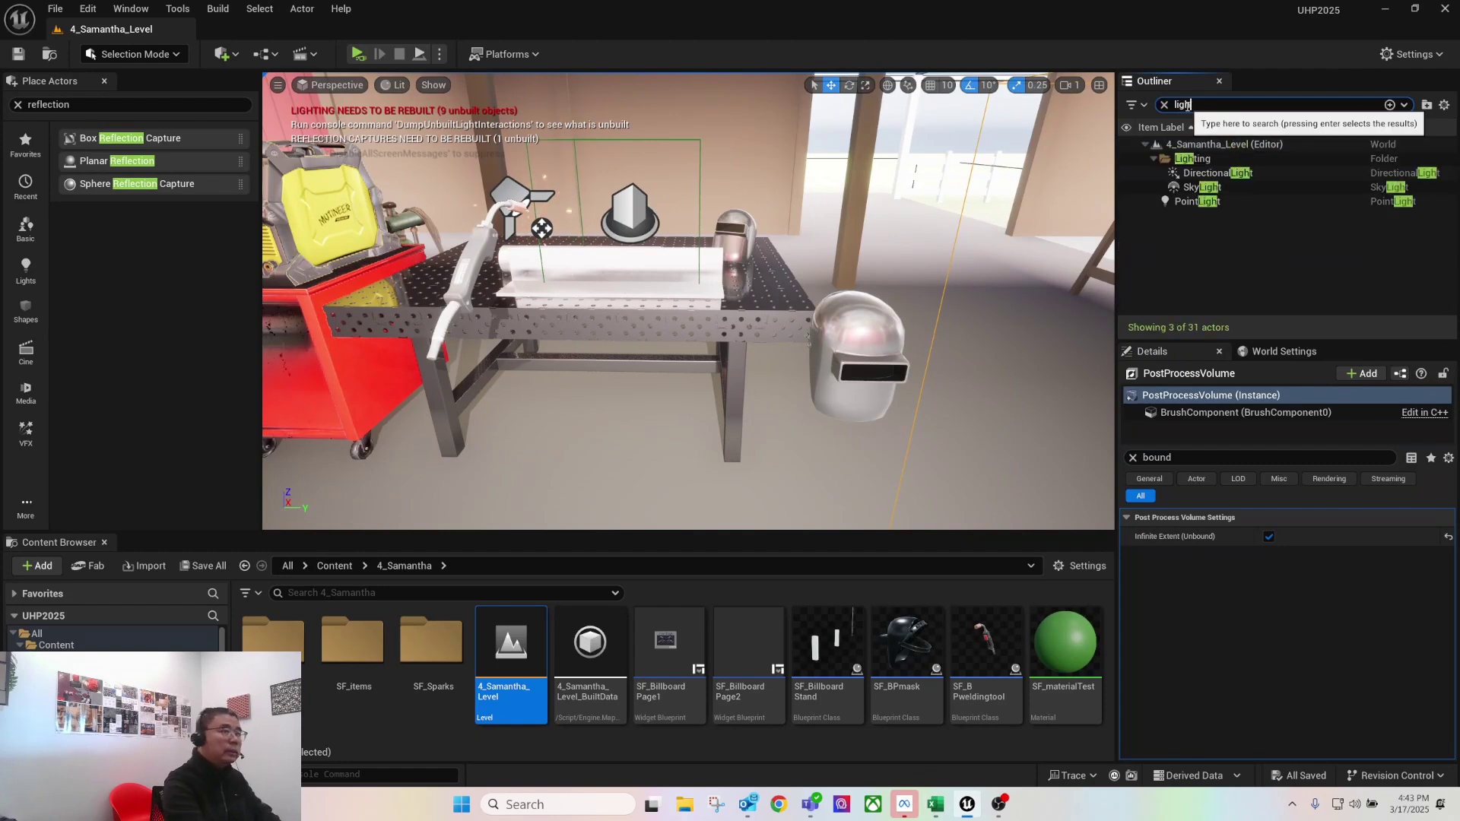
# Clear the property filter and review the mobility settings of the DirectionalLight, SkyLight and PointLight
pyautogui.click(1310, 173)
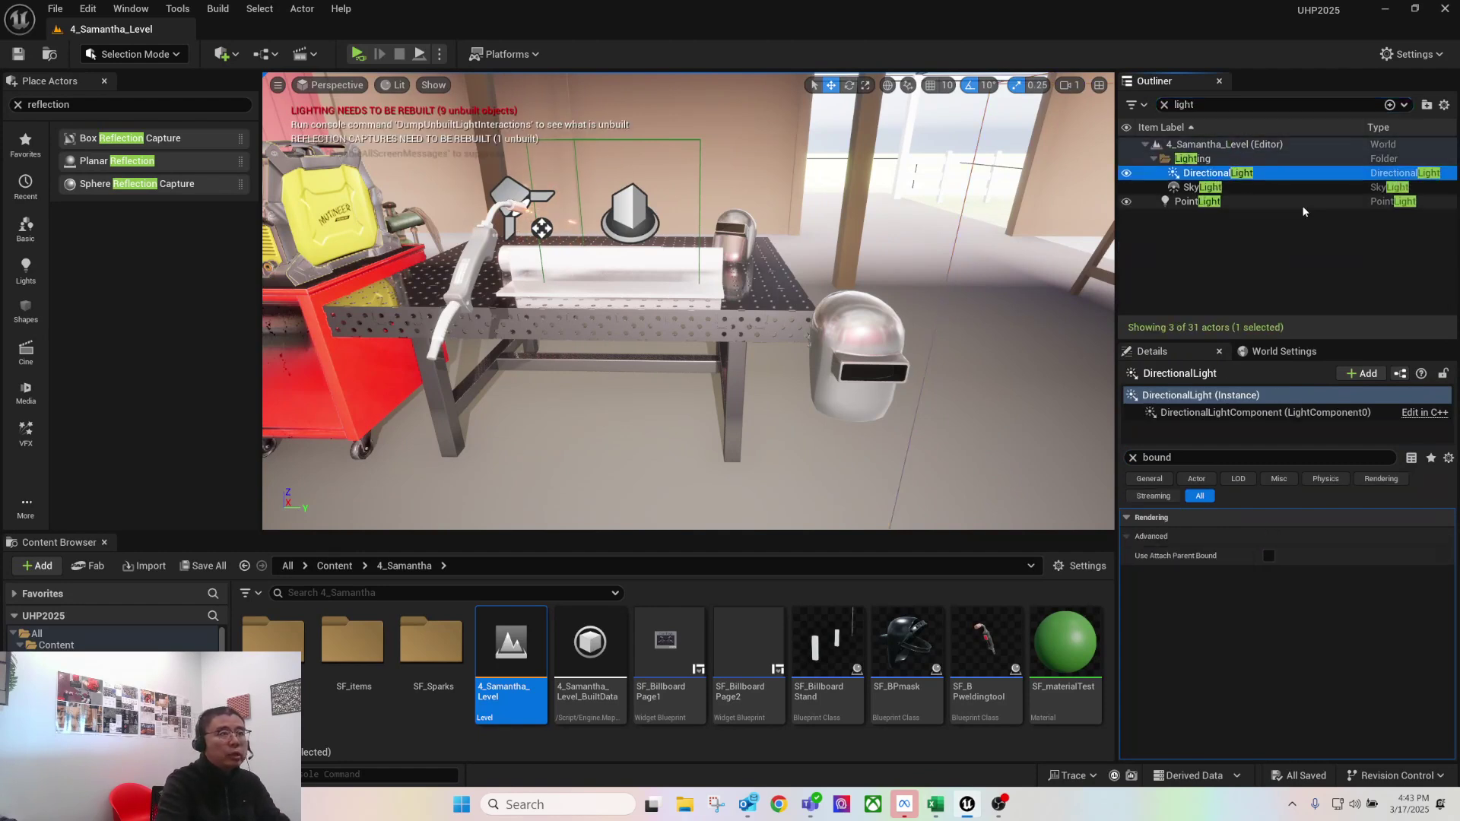
pyautogui.click(1131, 457)
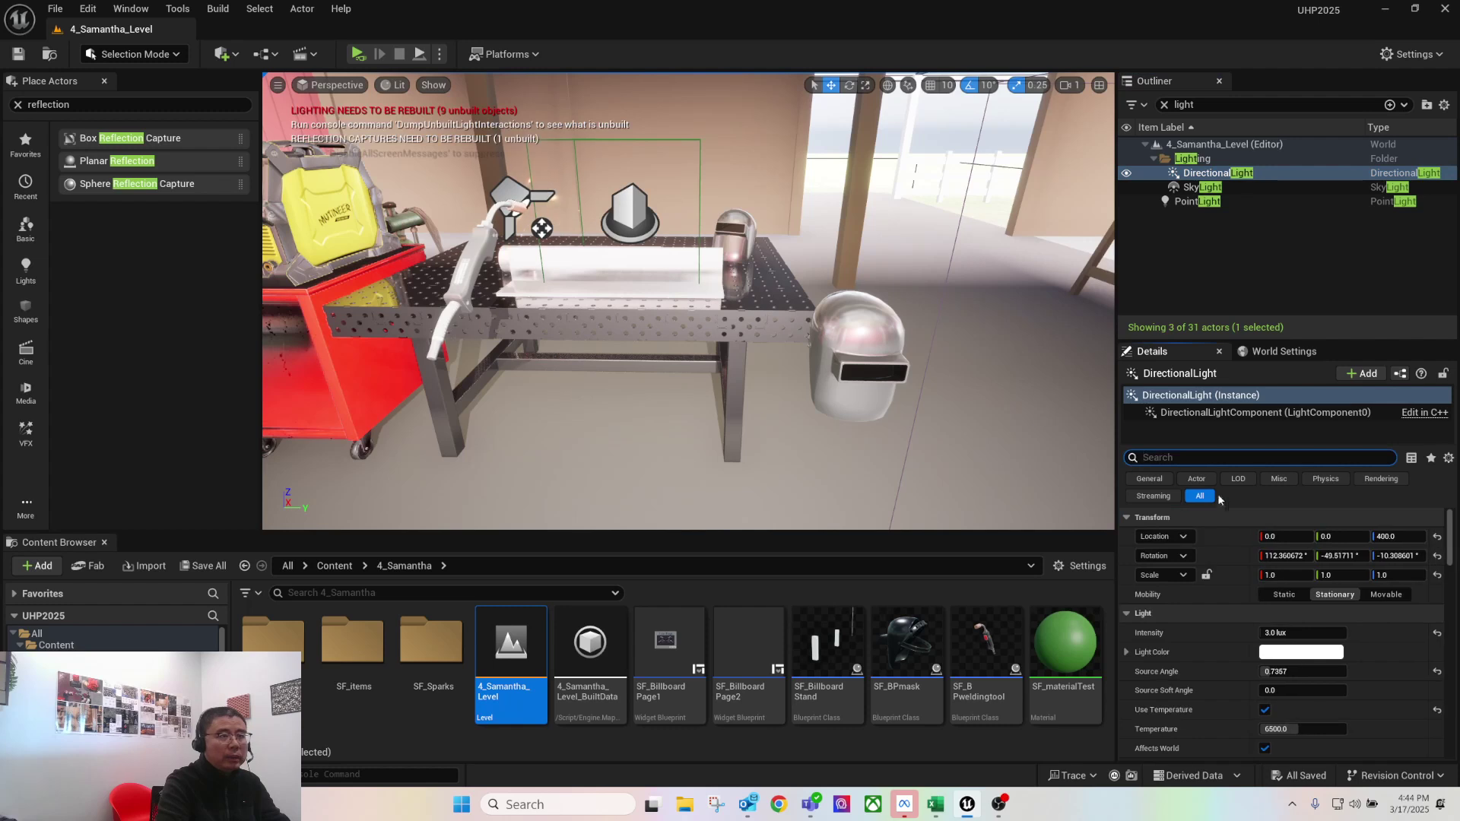
pyautogui.click(1223, 188)
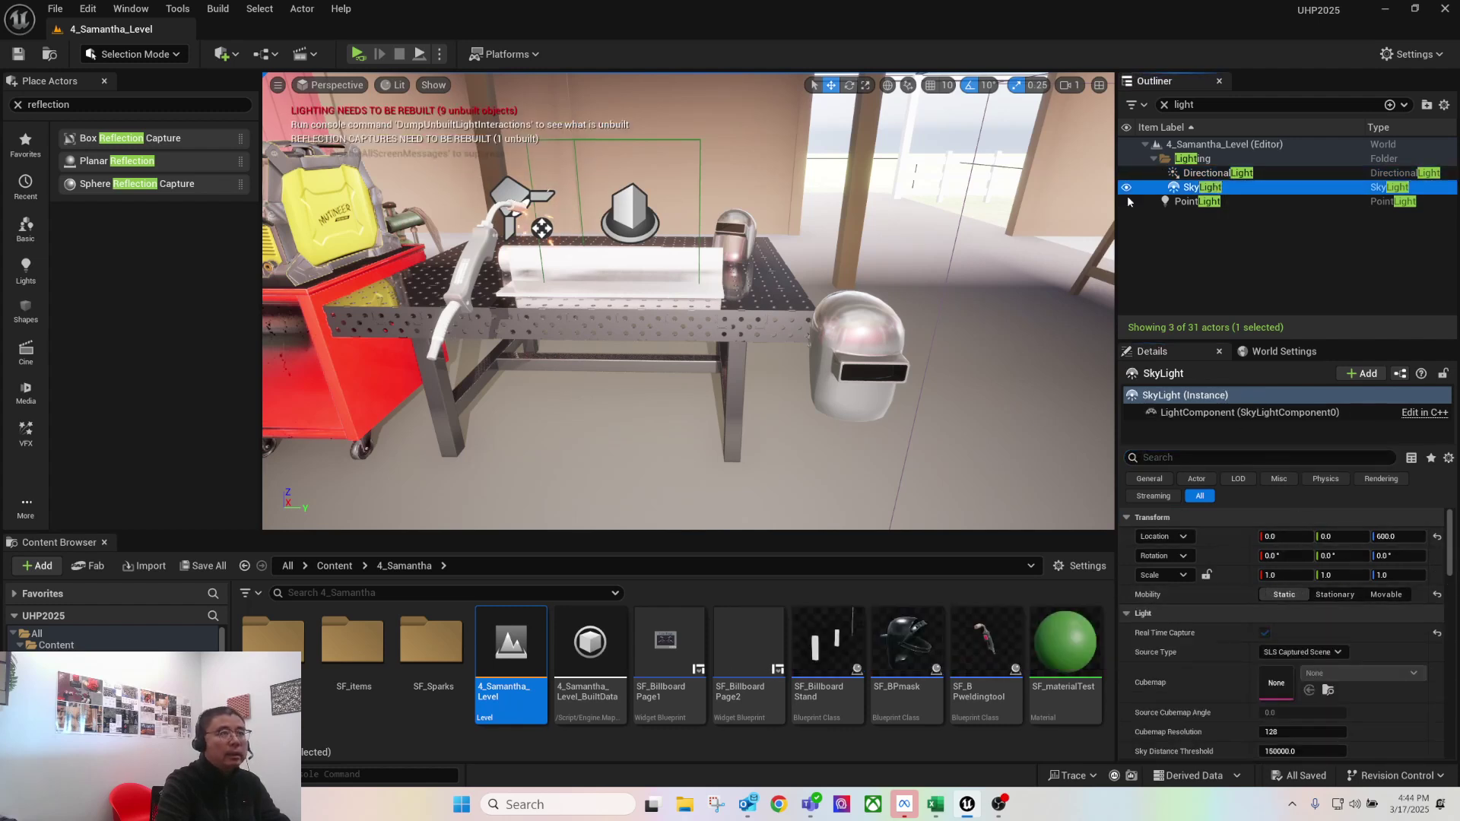
pyautogui.click(1199, 202)
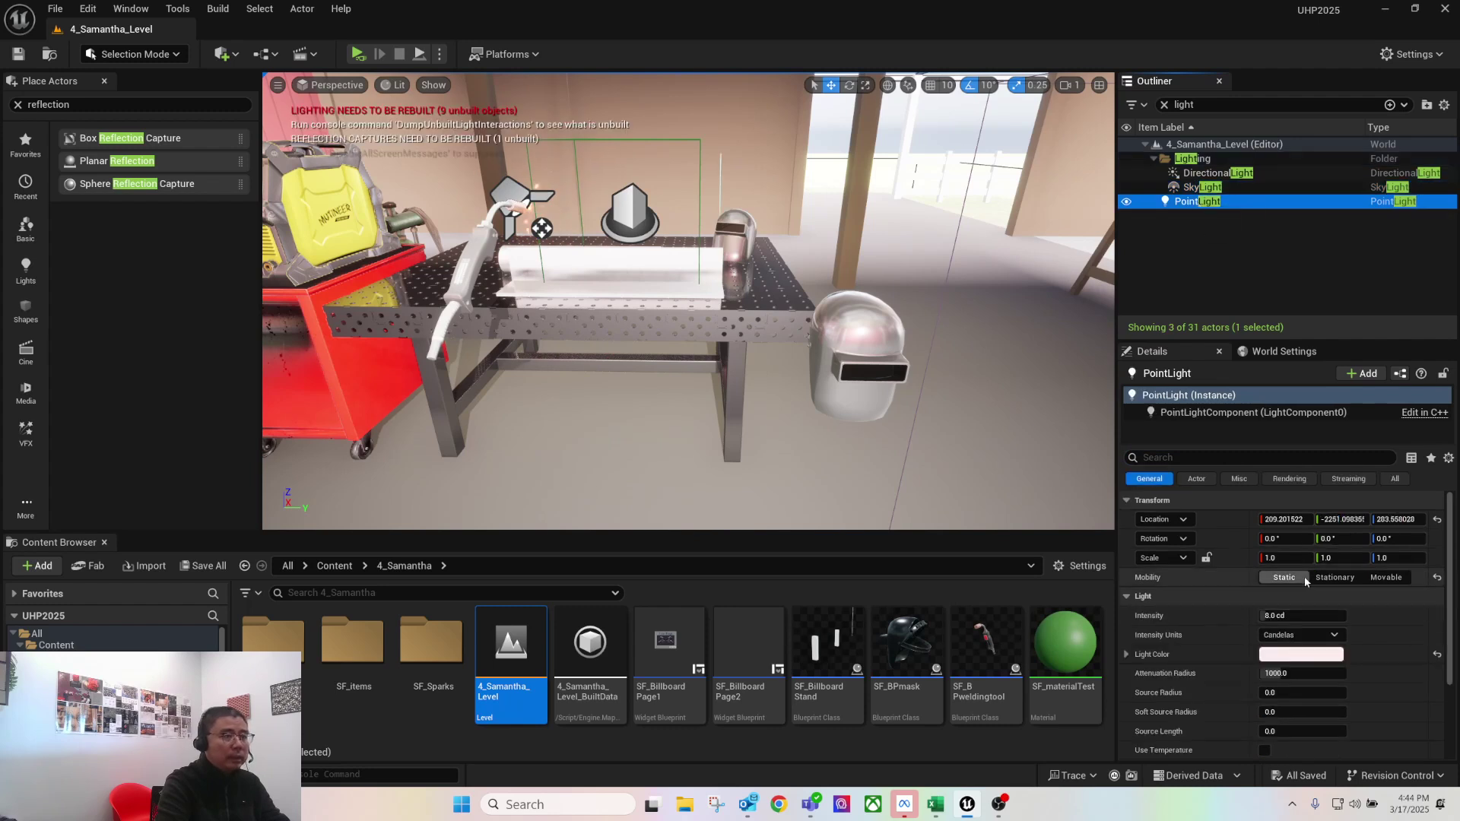
# Focus on the PointLight and examine the lighting and shadows around the welding table and barn interior
pyautogui.press('f')
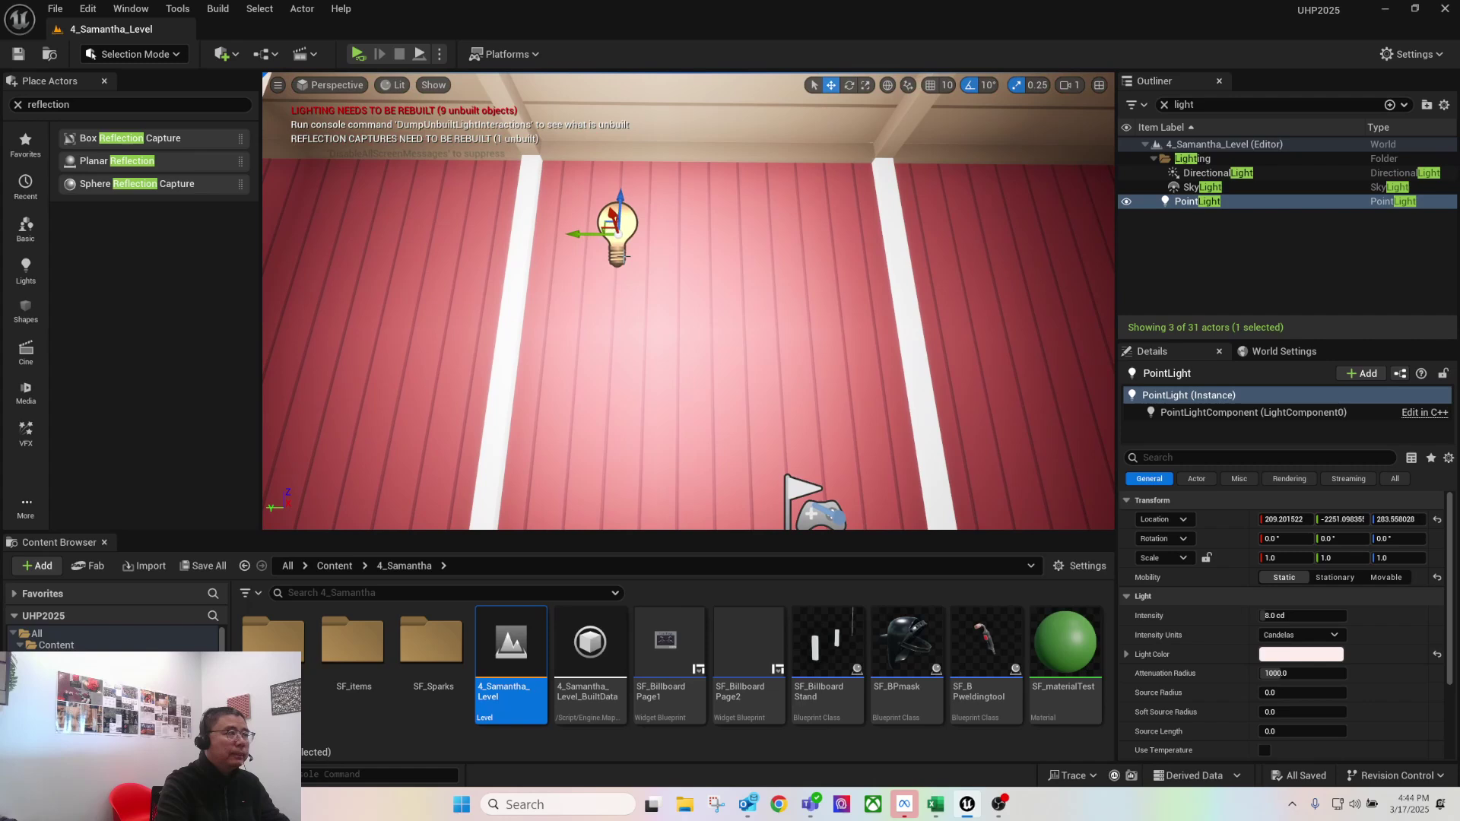
pyautogui.moveTo(729, 307); pyautogui.dragTo(828, 386, button='right')
pyautogui.press('s')
pyautogui.moveTo(711, 241); pyautogui.dragTo(873, 256, button='right')
pyautogui.press('s')
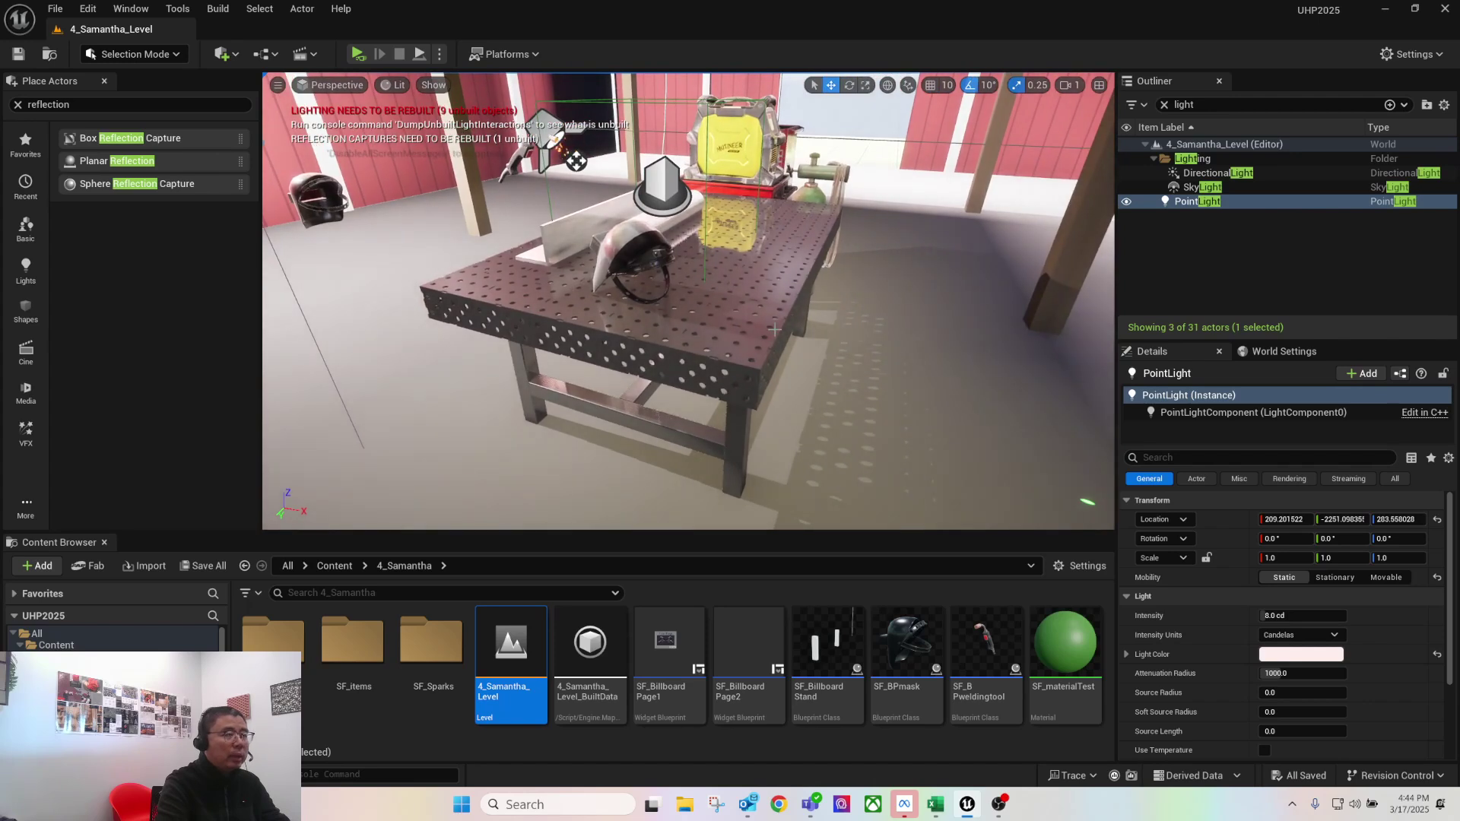
pyautogui.moveTo(667, 327); pyautogui.dragTo(516, 278, button='right')
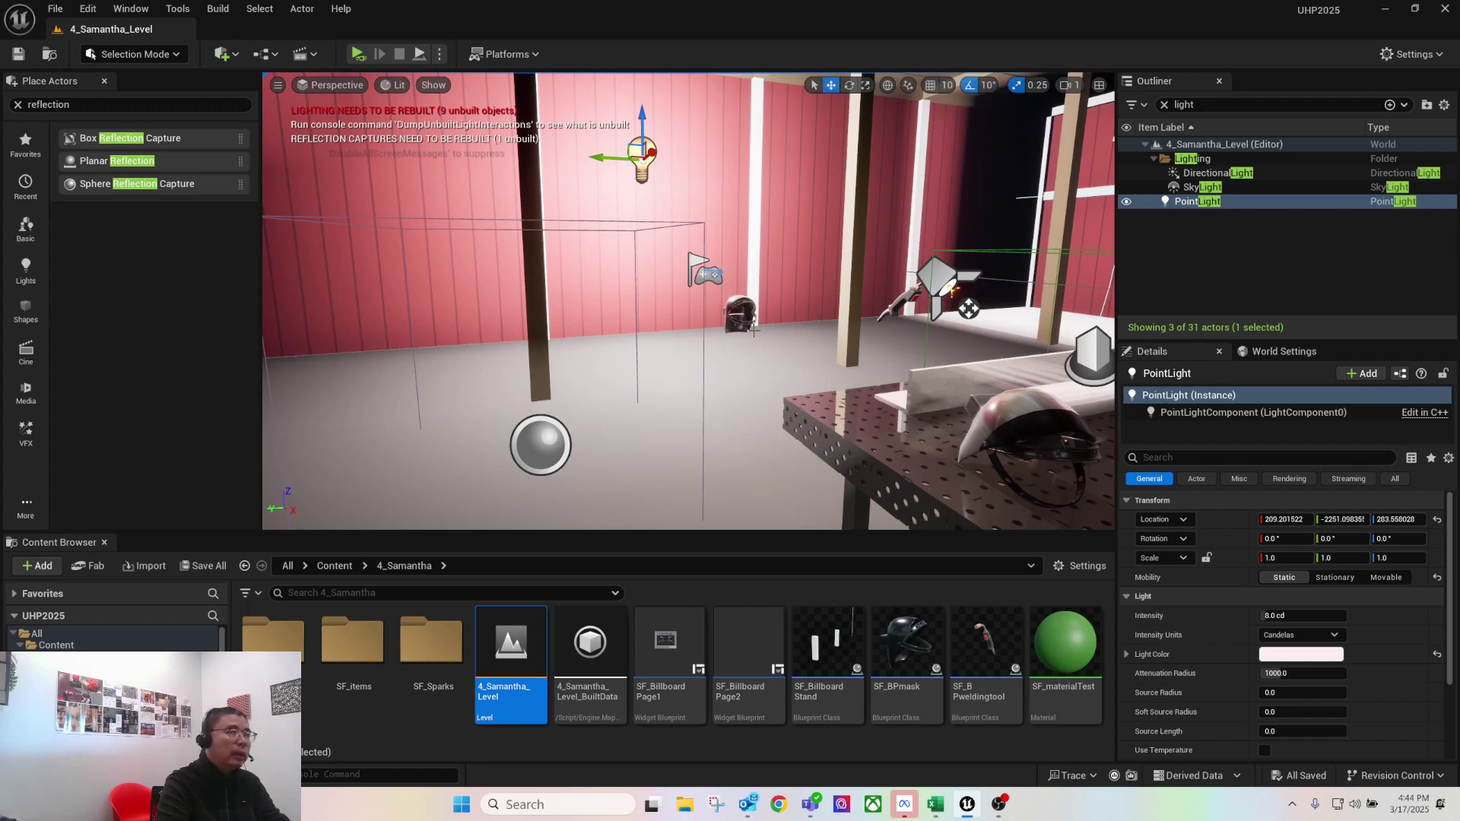
pyautogui.moveTo(693, 325); pyautogui.dragTo(843, 368, button='right')
pyautogui.press('s')
pyautogui.press('a')
pyautogui.press('s')
pyautogui.press('a')
pyautogui.press('w')
pyautogui.moveTo(640, 305); pyautogui.dragTo(639, 335, button='right')
pyautogui.press('s')
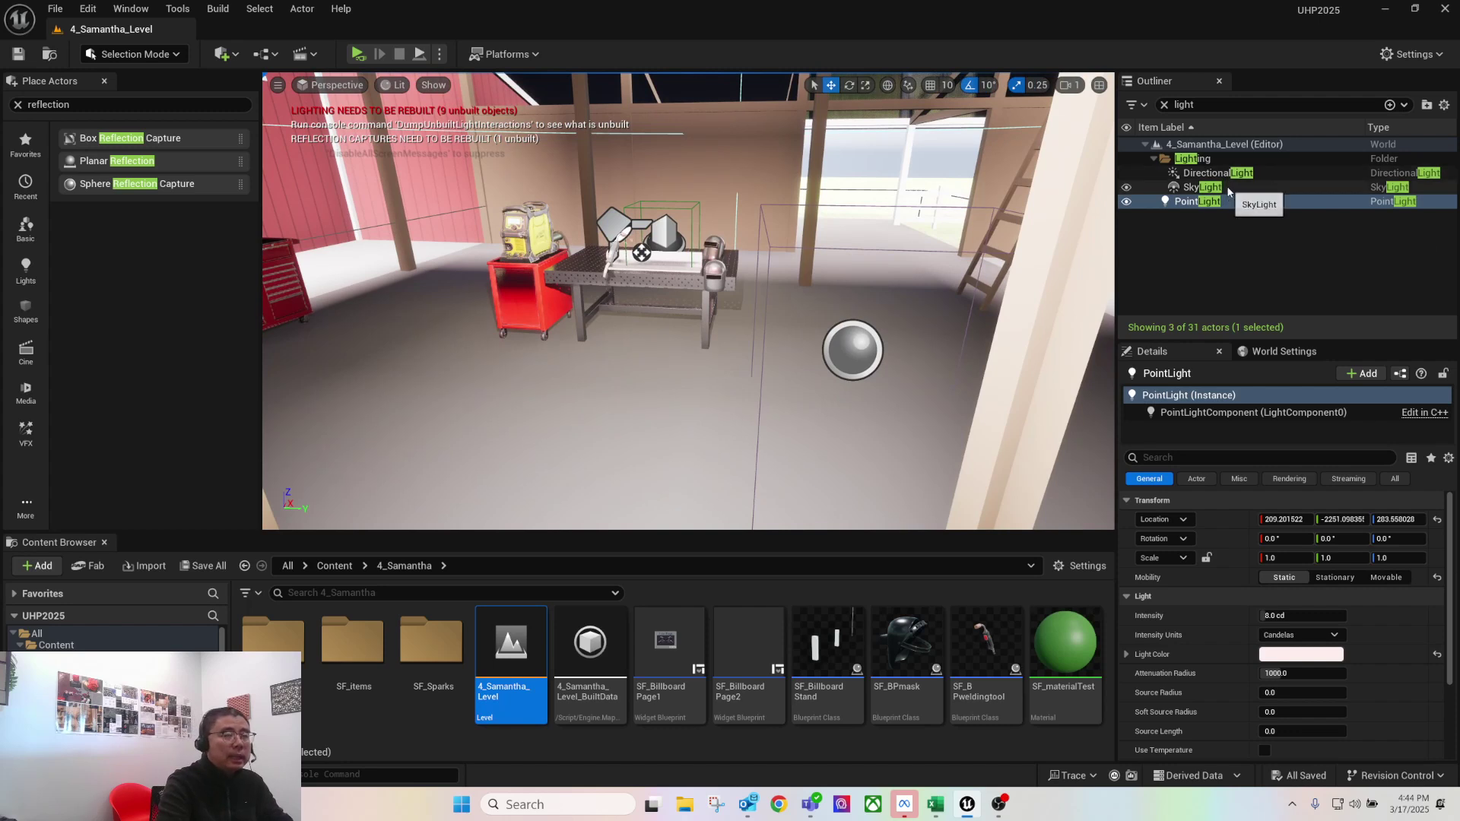
# Select the floor Plane, filter its properties for "light" to check Overridden Light Map Res, and clear the actor search
pyautogui.click(589, 394)
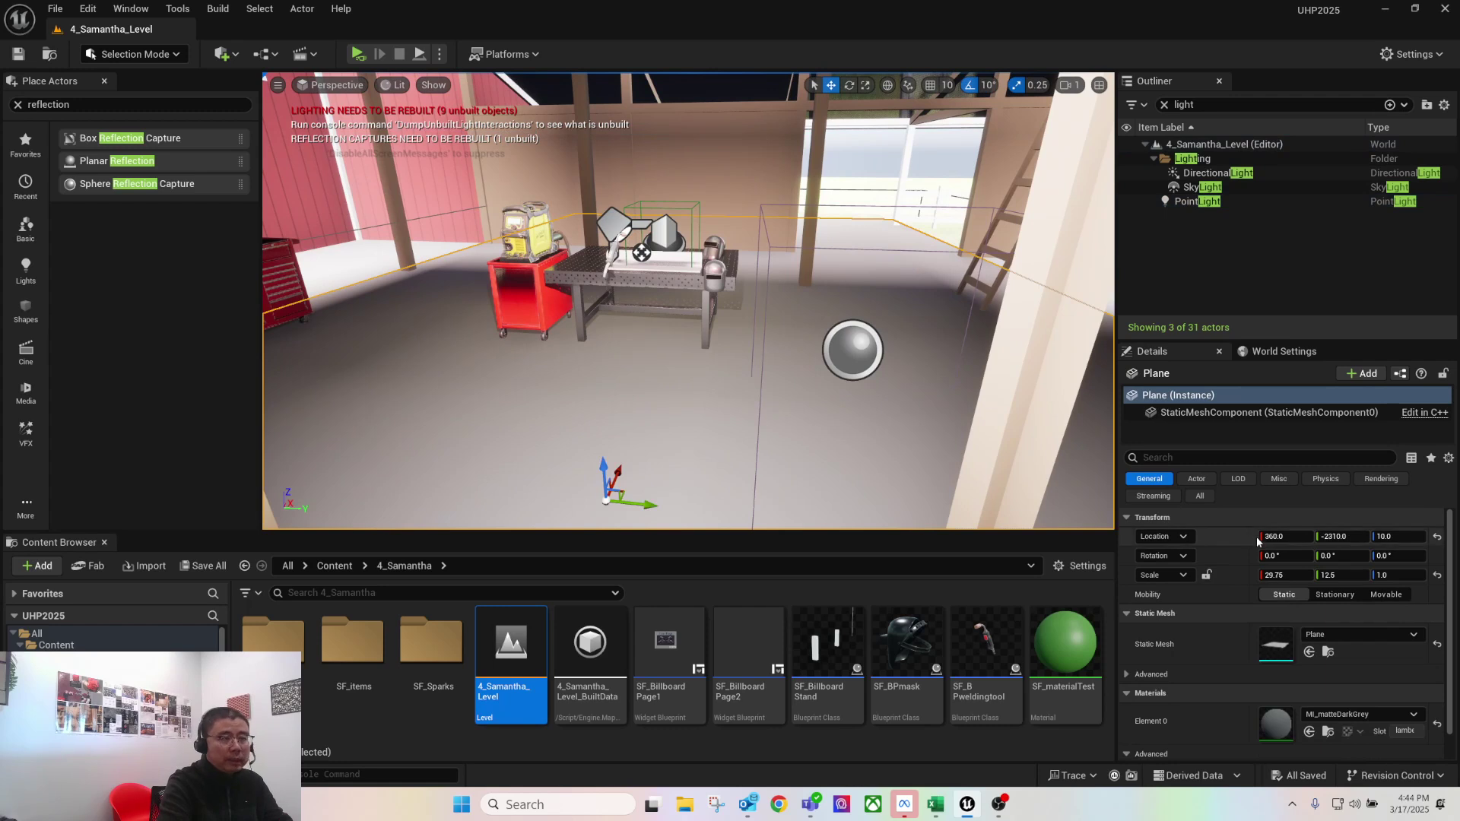
pyautogui.click(1235, 460)
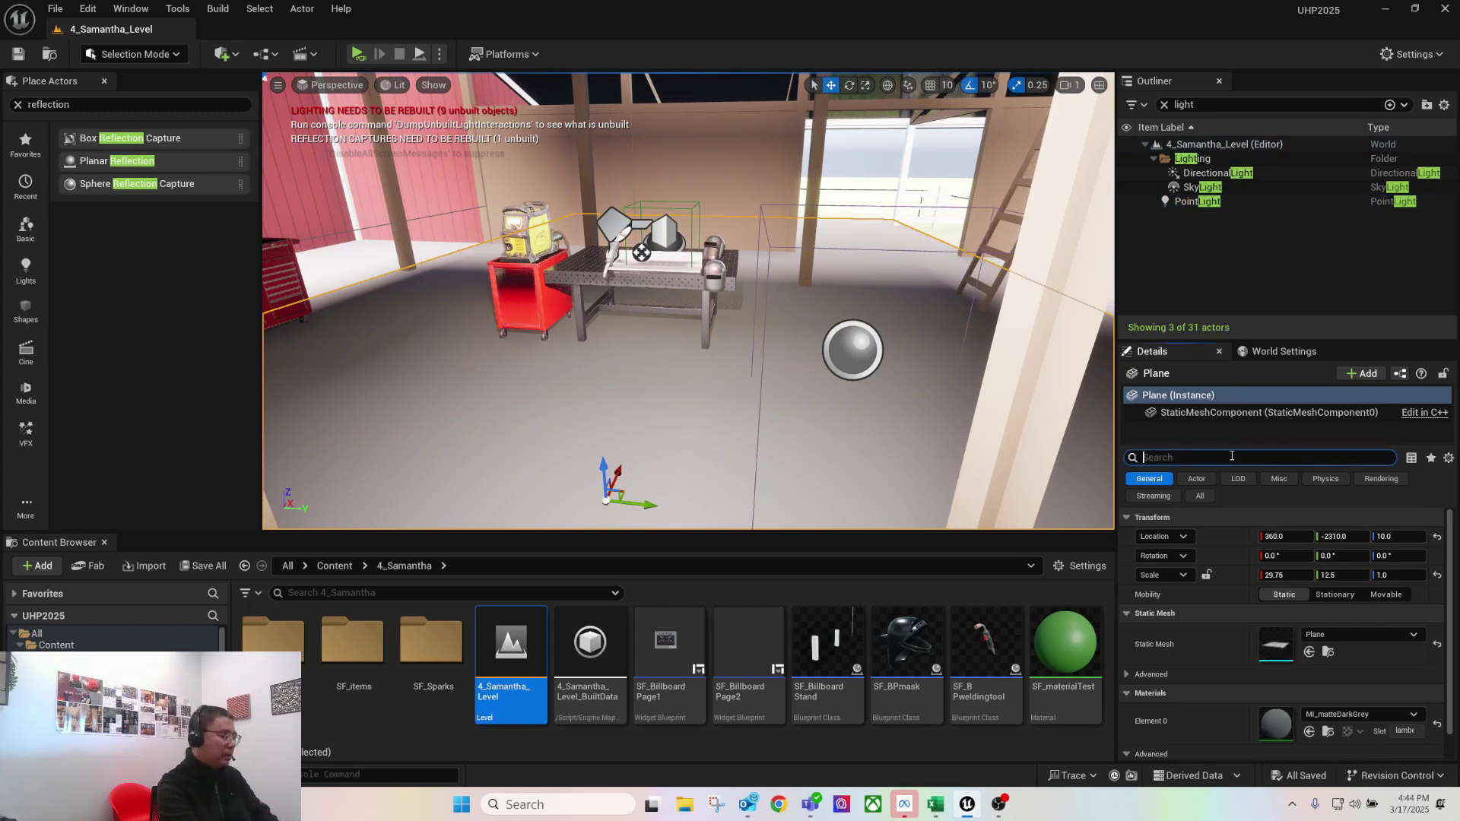
pyautogui.write('light')
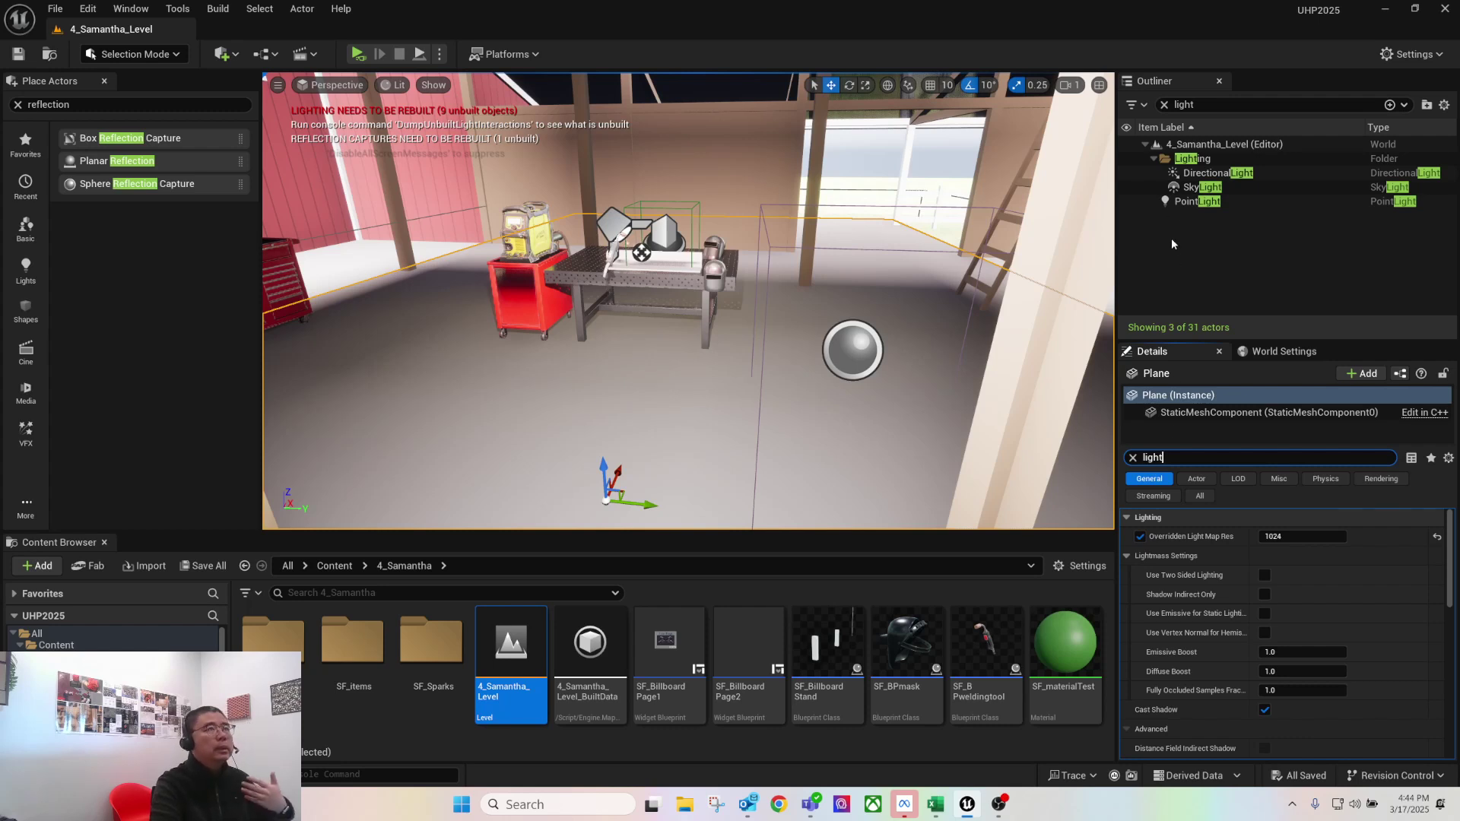
pyautogui.click(1164, 106)
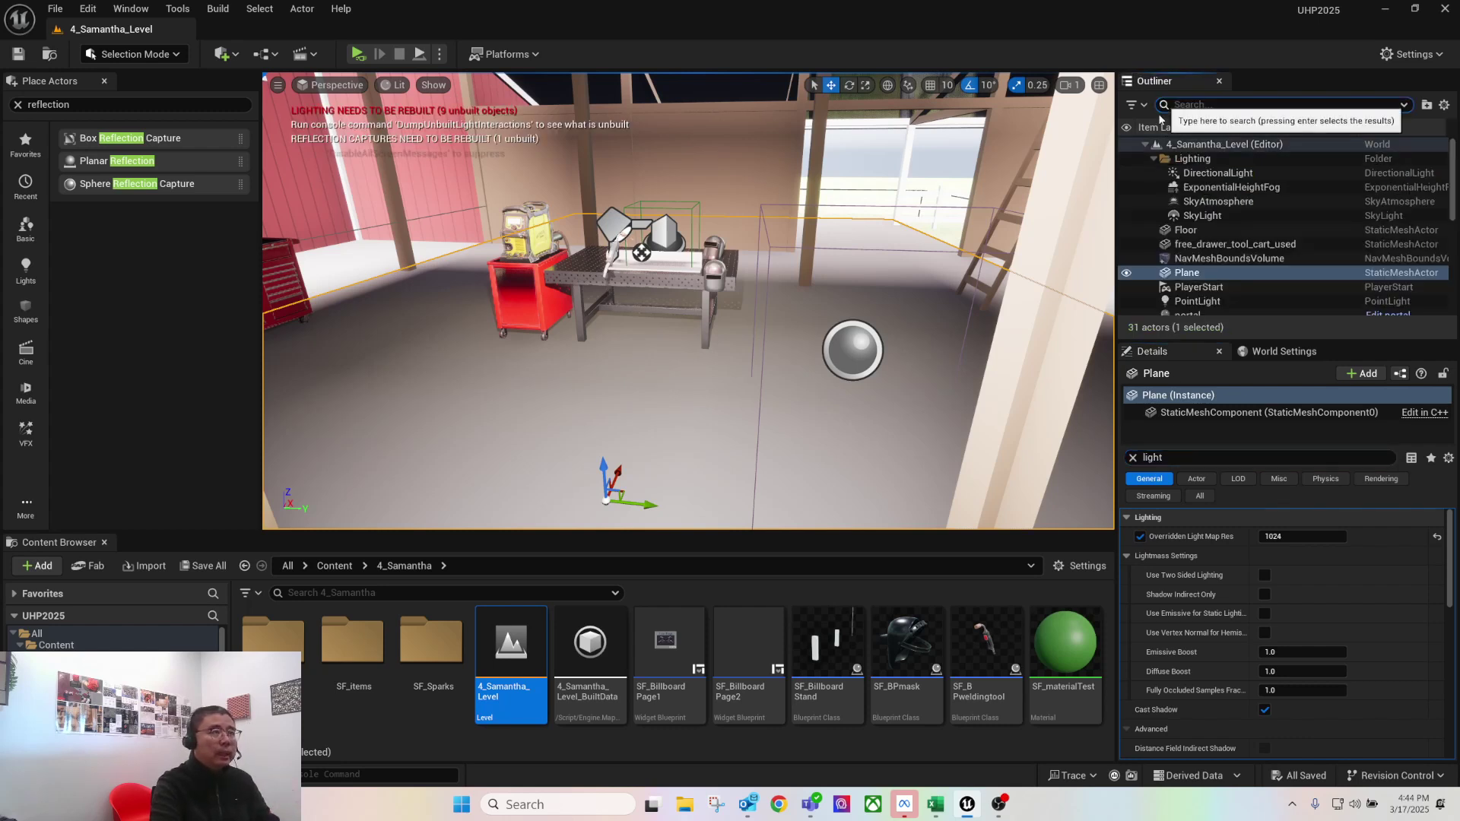
pyautogui.click(1201, 457)
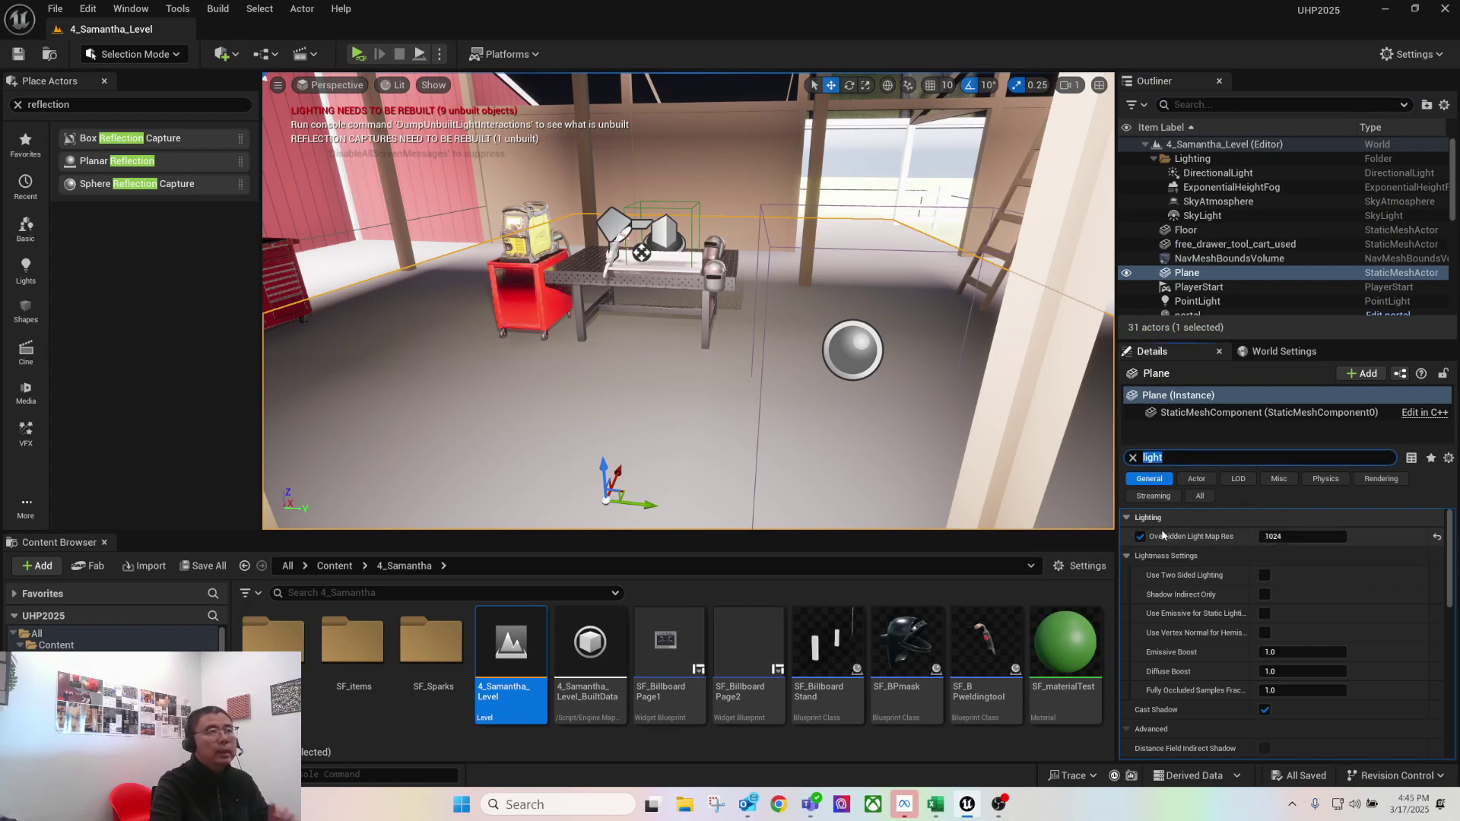
# Review the Lightmass section of the World Settings and inspect the level's list of generated lightmaps
pyautogui.click(1283, 351)
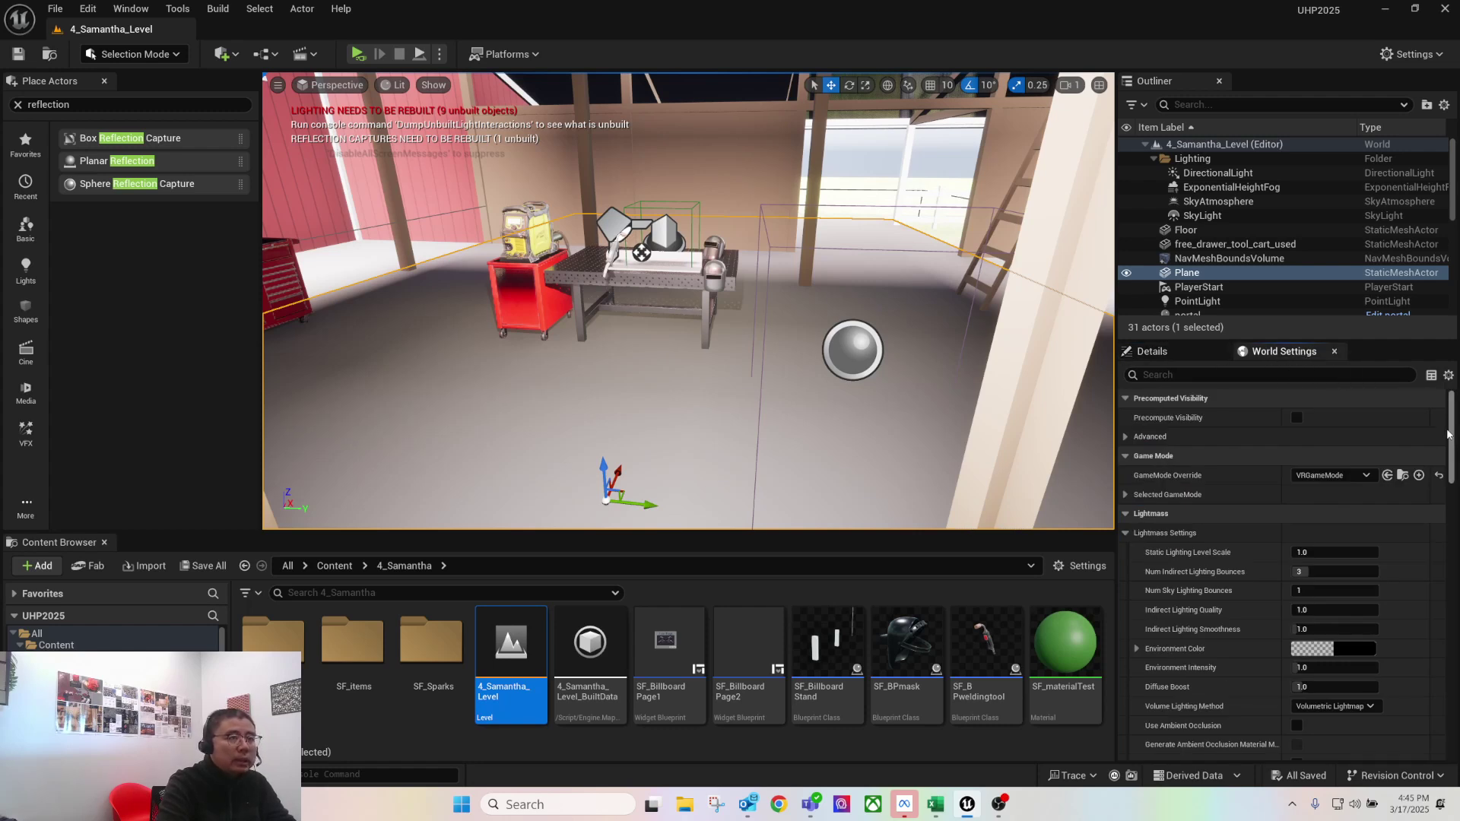
pyautogui.moveTo(1449, 416); pyautogui.dragTo(1449, 492)
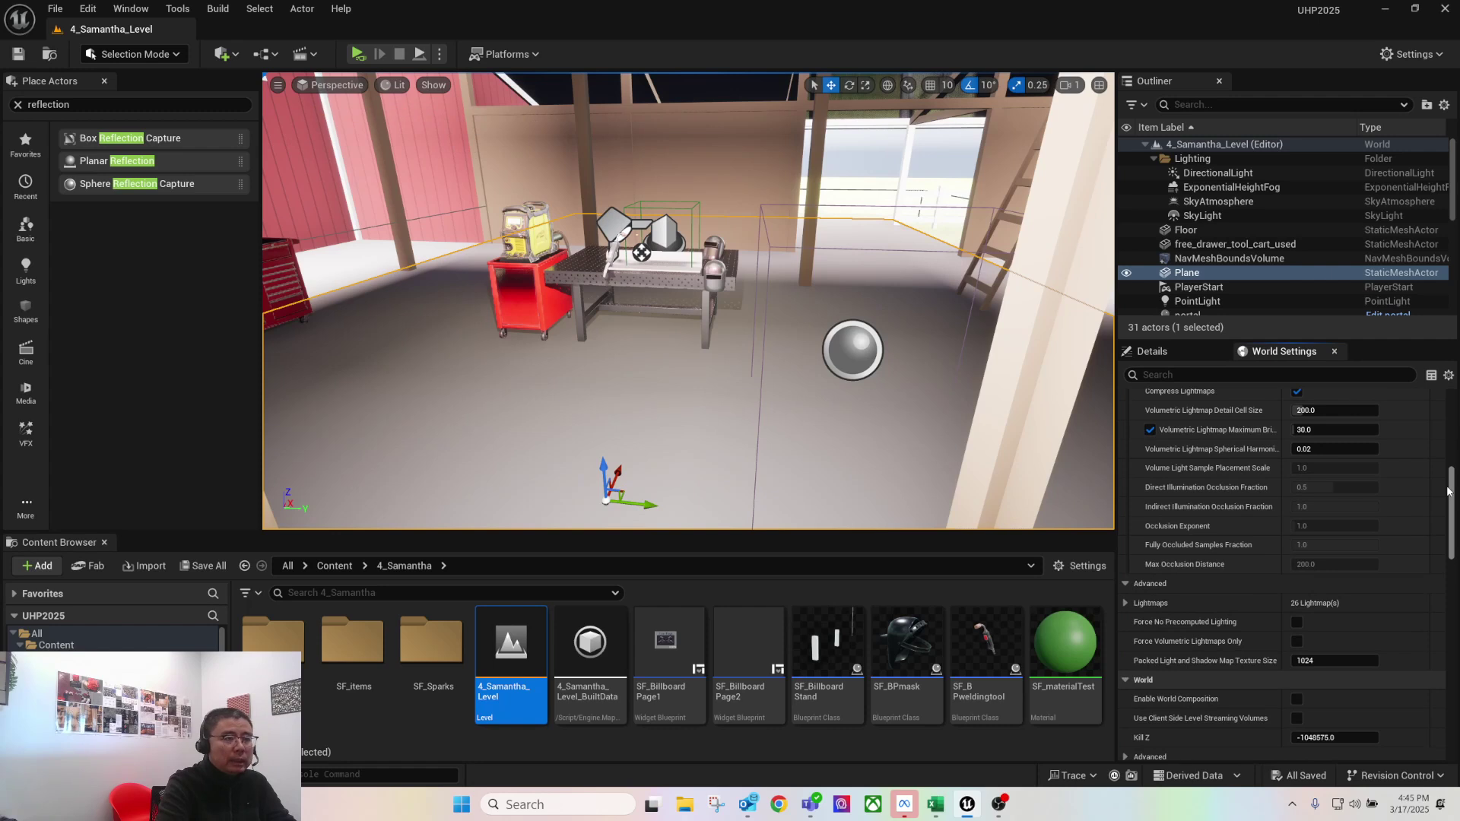
pyautogui.click(1122, 603)
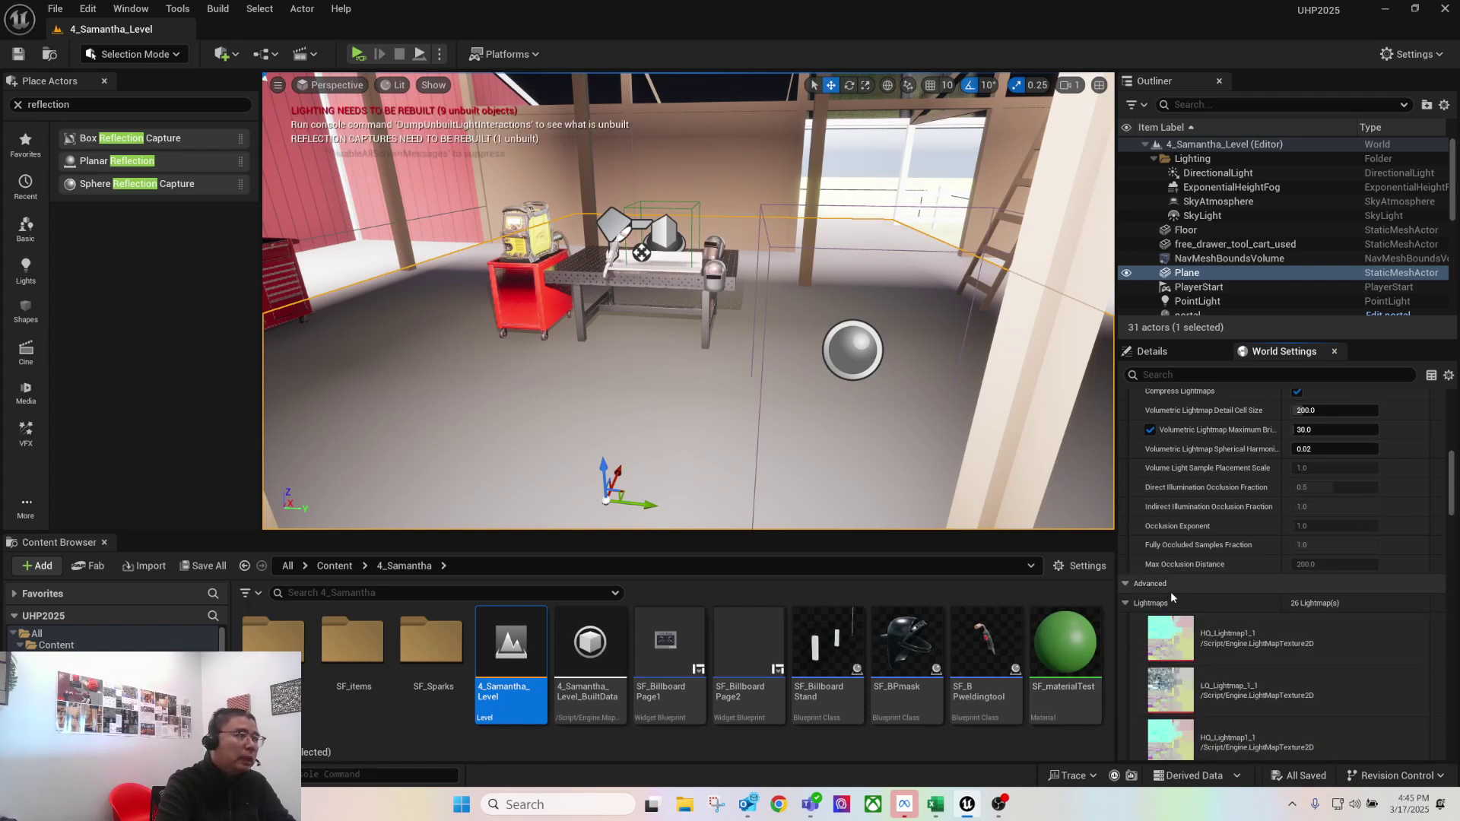
pyautogui.click(1125, 603)
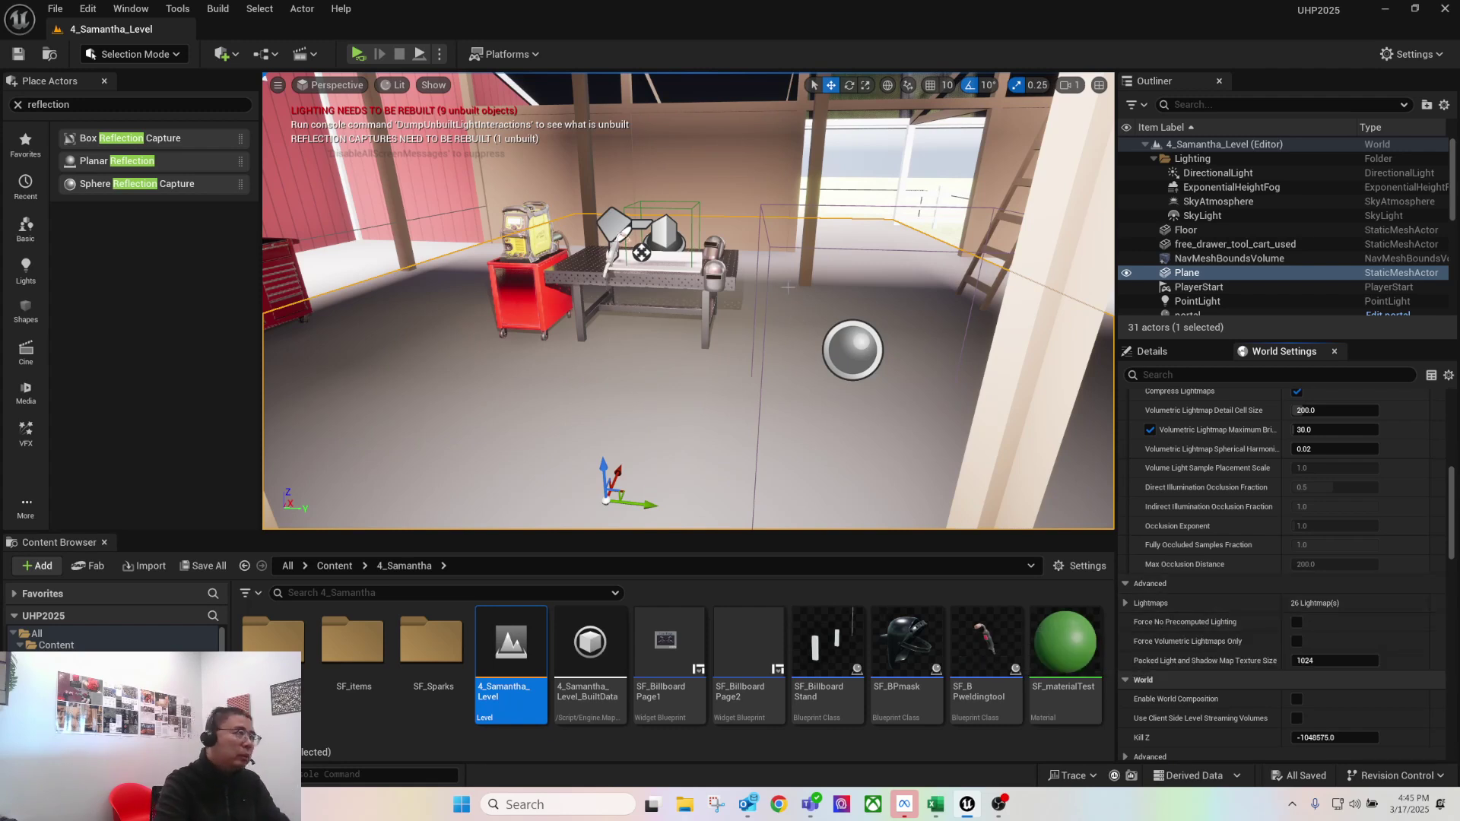
# Select the SM_buildingBarn_01 mesh and review the Lightmap Type options in its light-related properties
pyautogui.moveTo(688, 304); pyautogui.dragTo(656, 328, button='right')
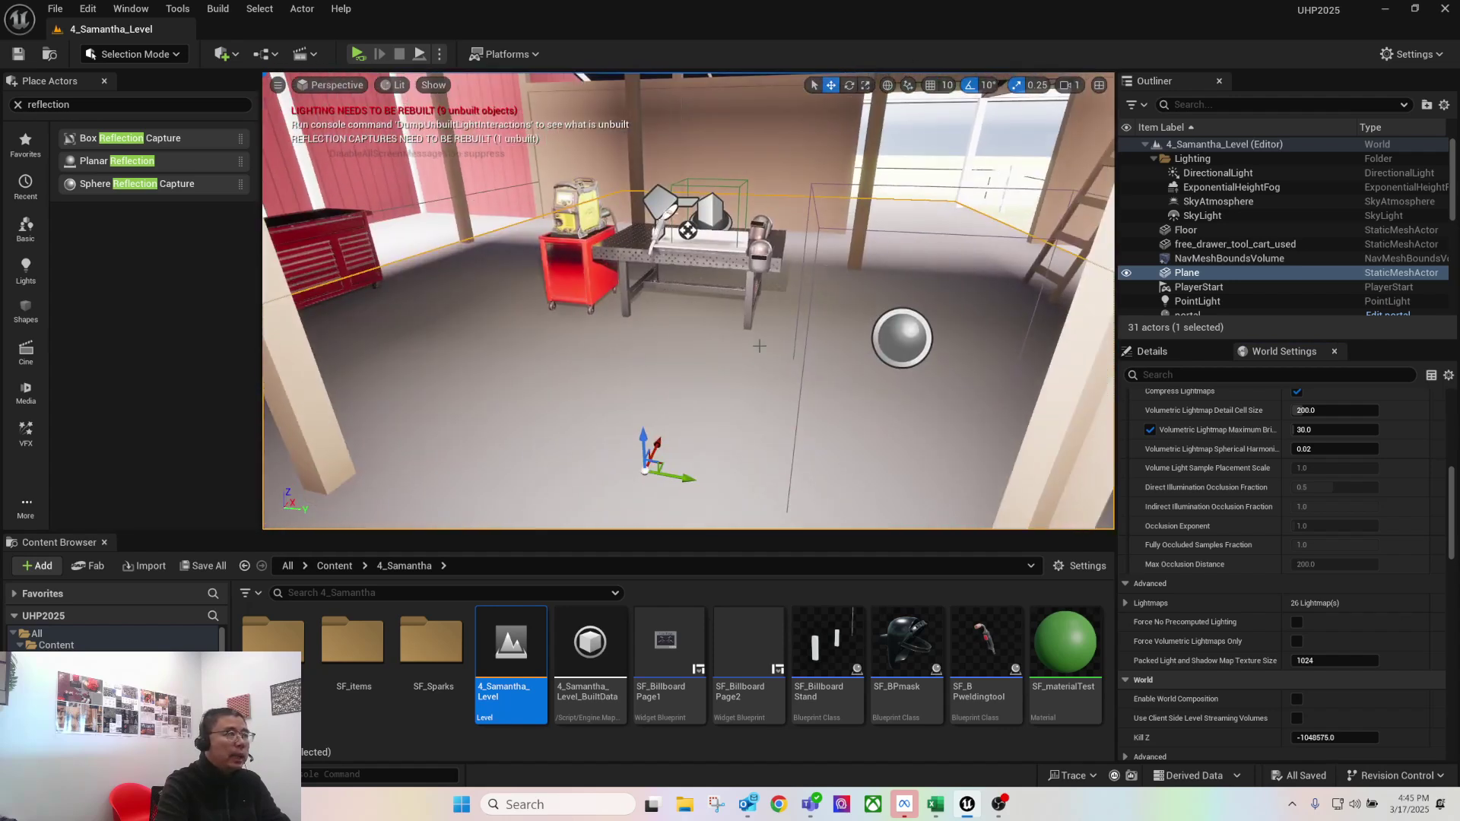
pyautogui.moveTo(741, 341); pyautogui.dragTo(620, 323, button='right')
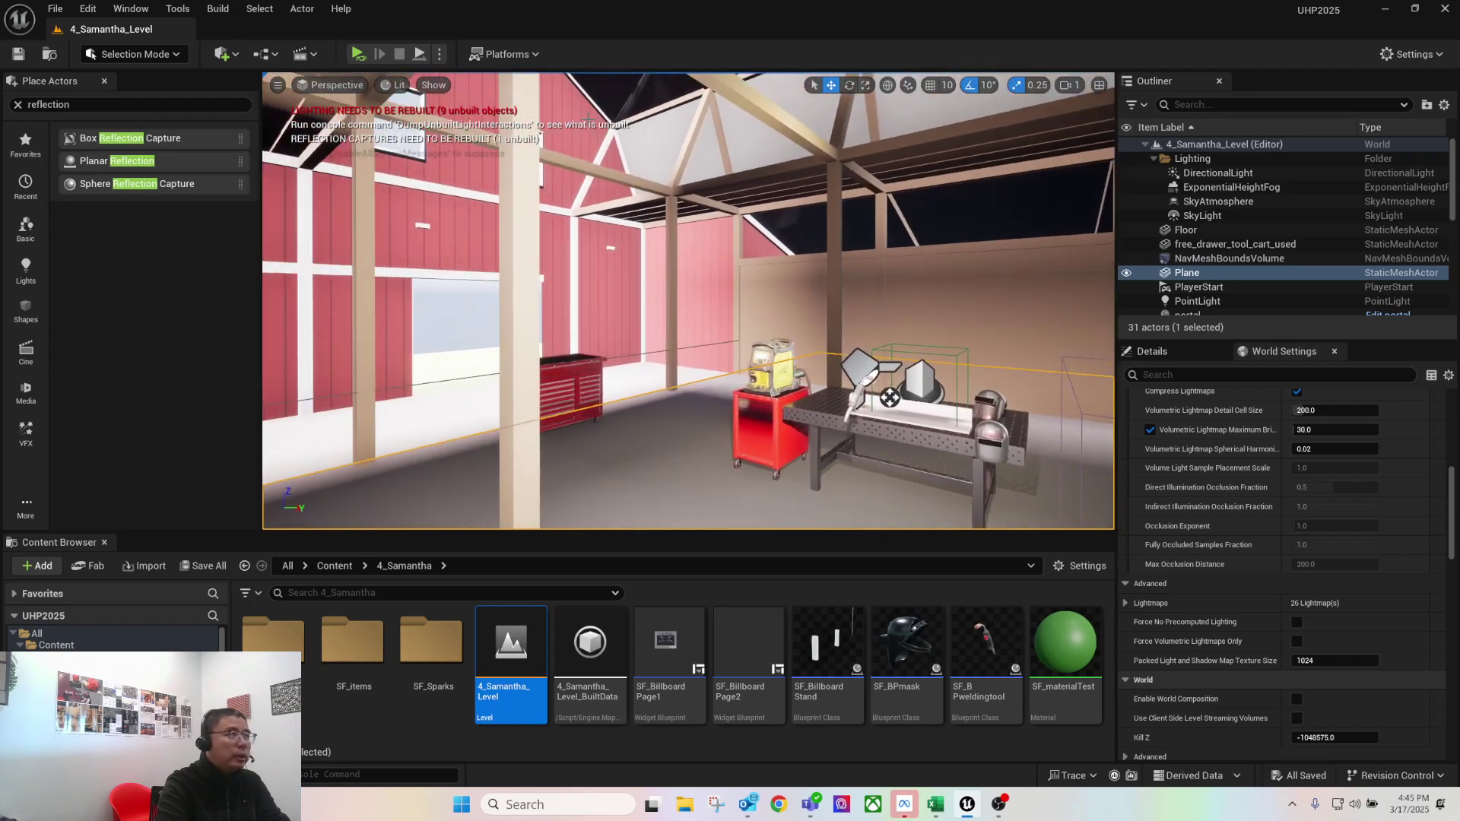
pyautogui.click(578, 122)
pyautogui.moveTo(696, 269); pyautogui.dragTo(777, 389, button='right')
pyautogui.scroll(-6, 691, 320)
pyautogui.scroll(6, 691, 320)
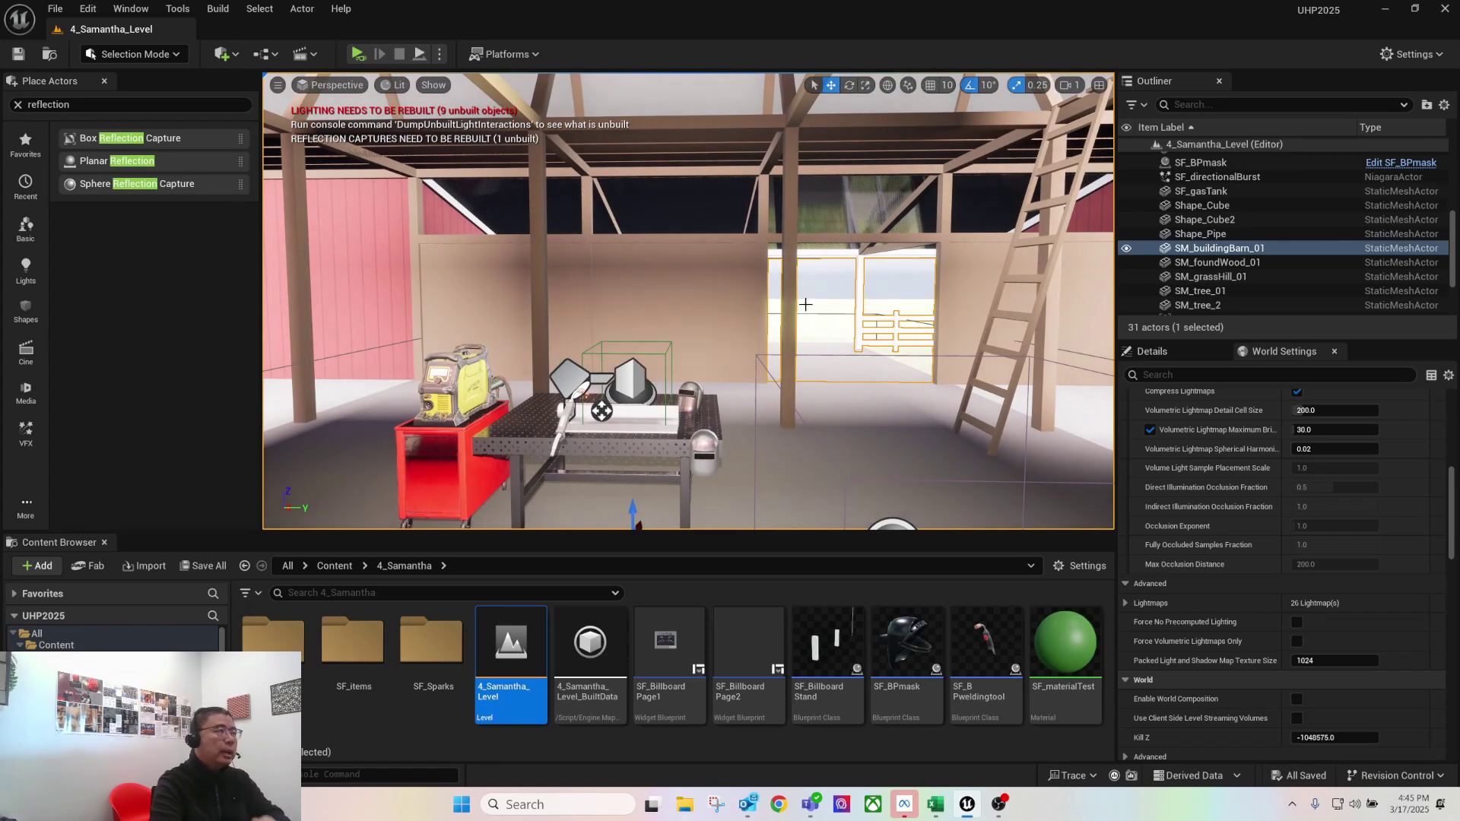
pyautogui.moveTo(777, 389); pyautogui.dragTo(753, 401, button='right')
pyautogui.moveTo(622, 242)
pyautogui.mouseDown(button='right')
pyautogui.moveTo(532, 219)
pyautogui.moveTo(600, 223)
pyautogui.mouseUp(button='right')
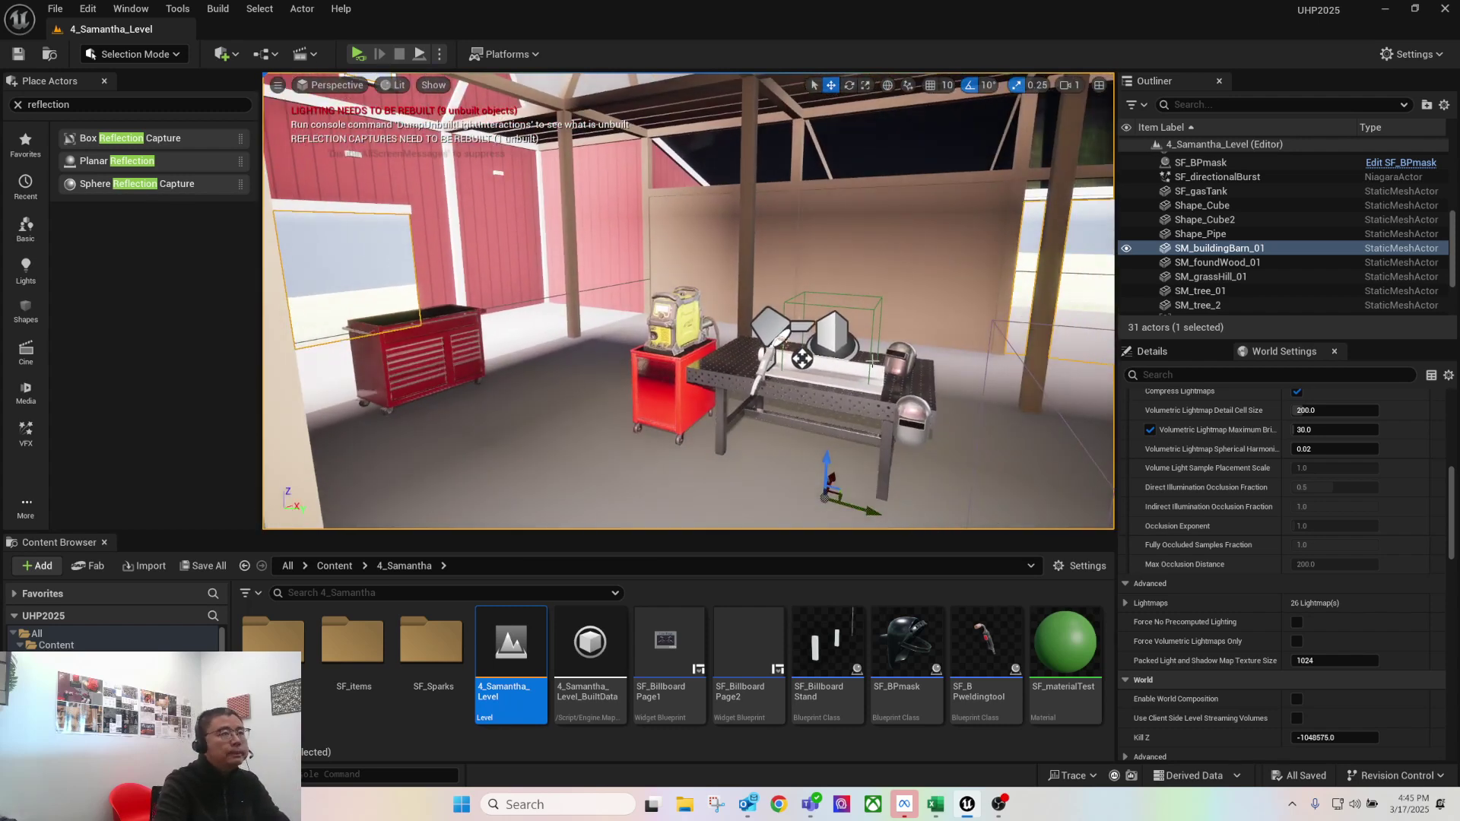
pyautogui.click(1142, 354)
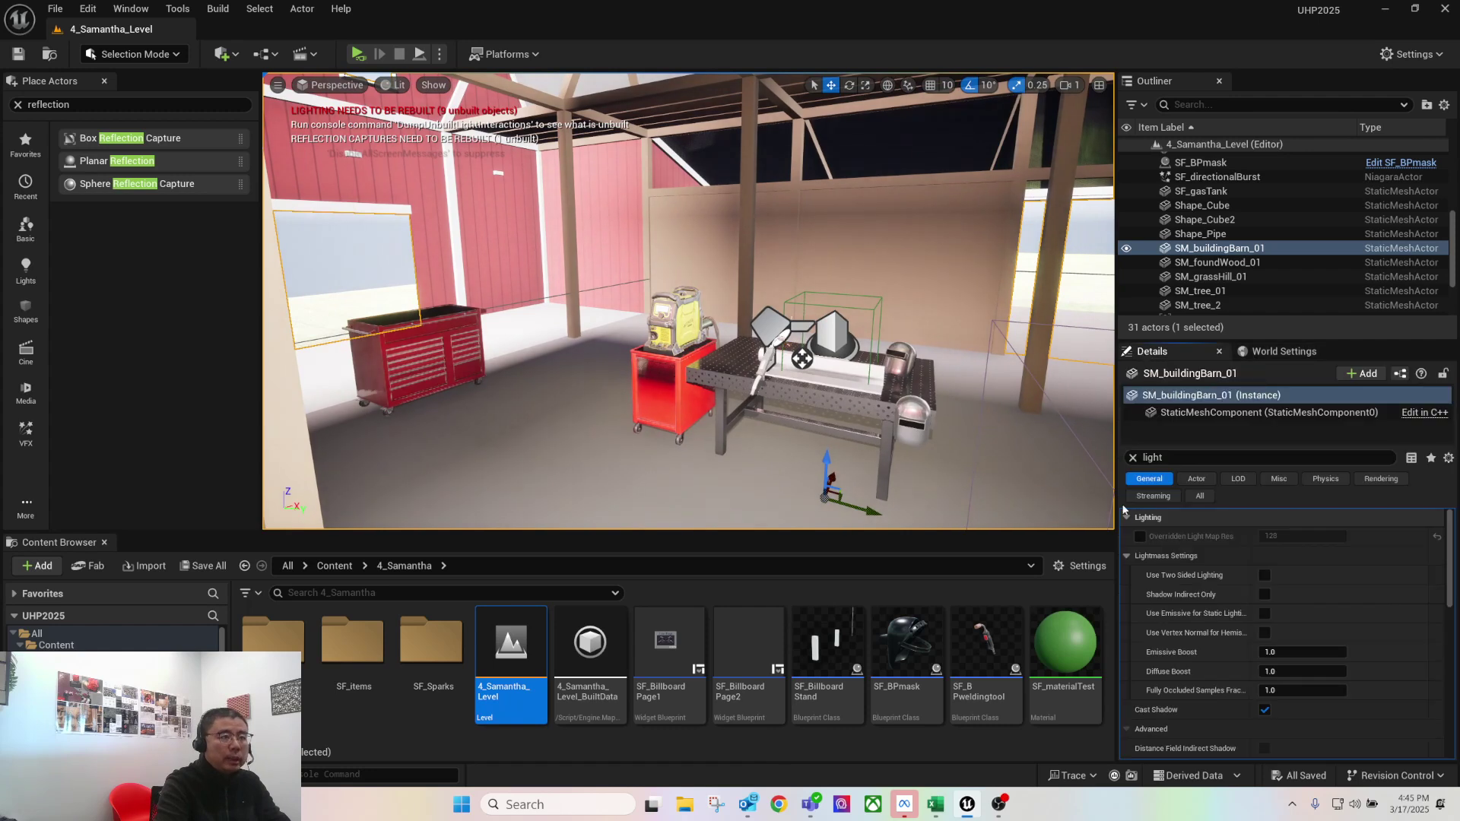
pyautogui.click(1204, 458)
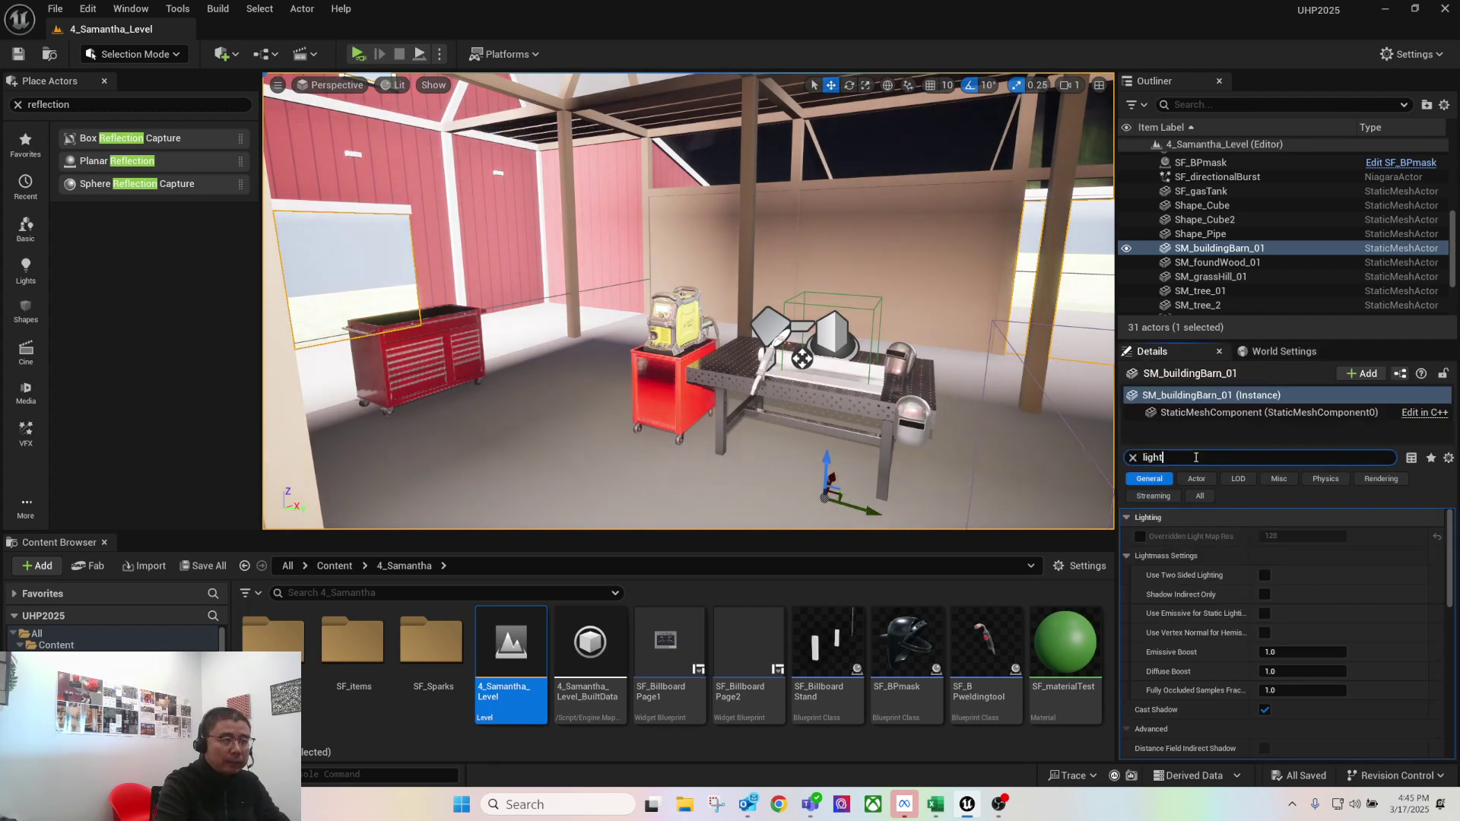
pyautogui.moveTo(1453, 549); pyautogui.dragTo(1447, 590)
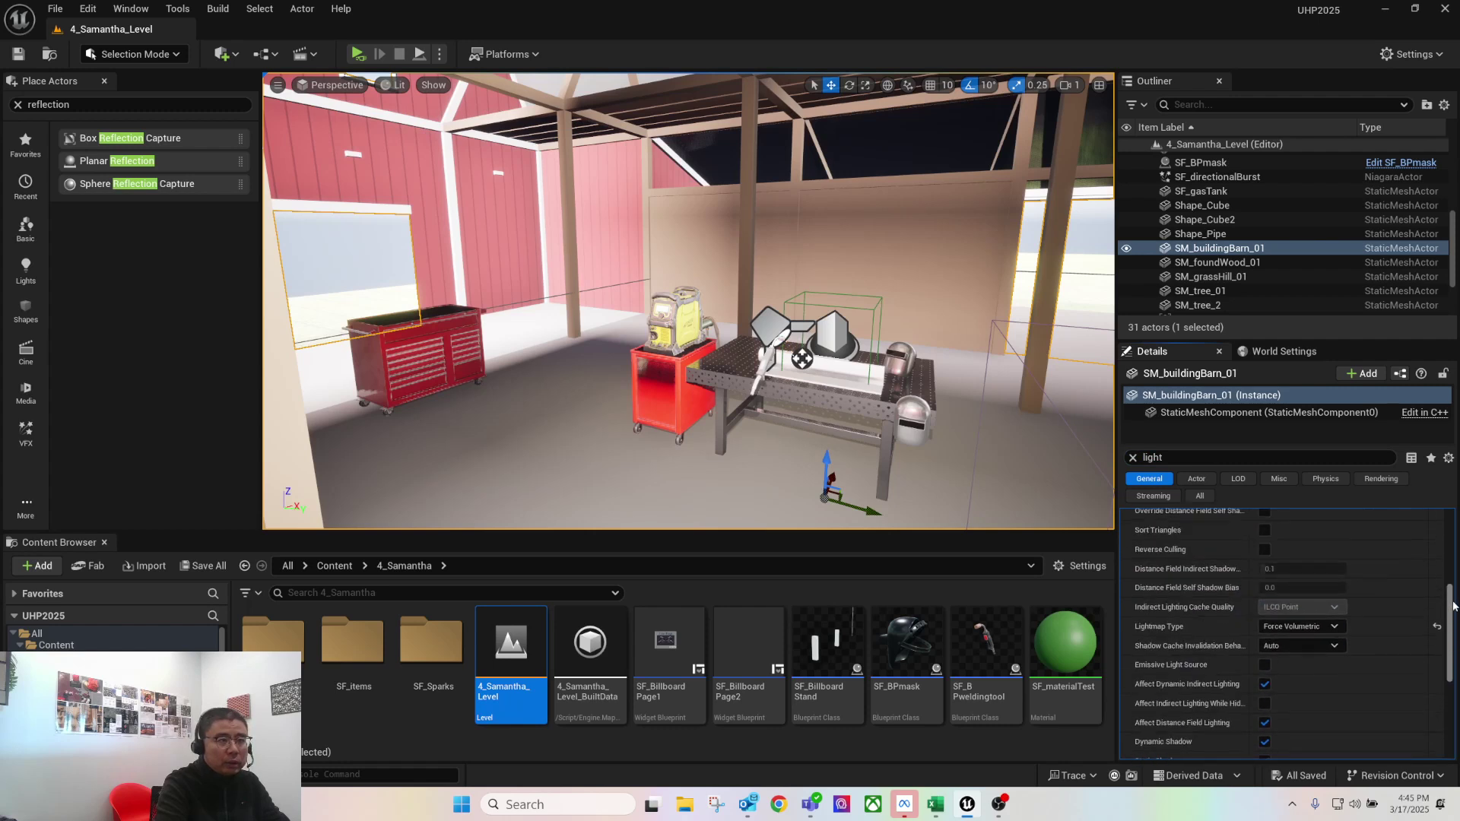
pyautogui.click(1290, 628)
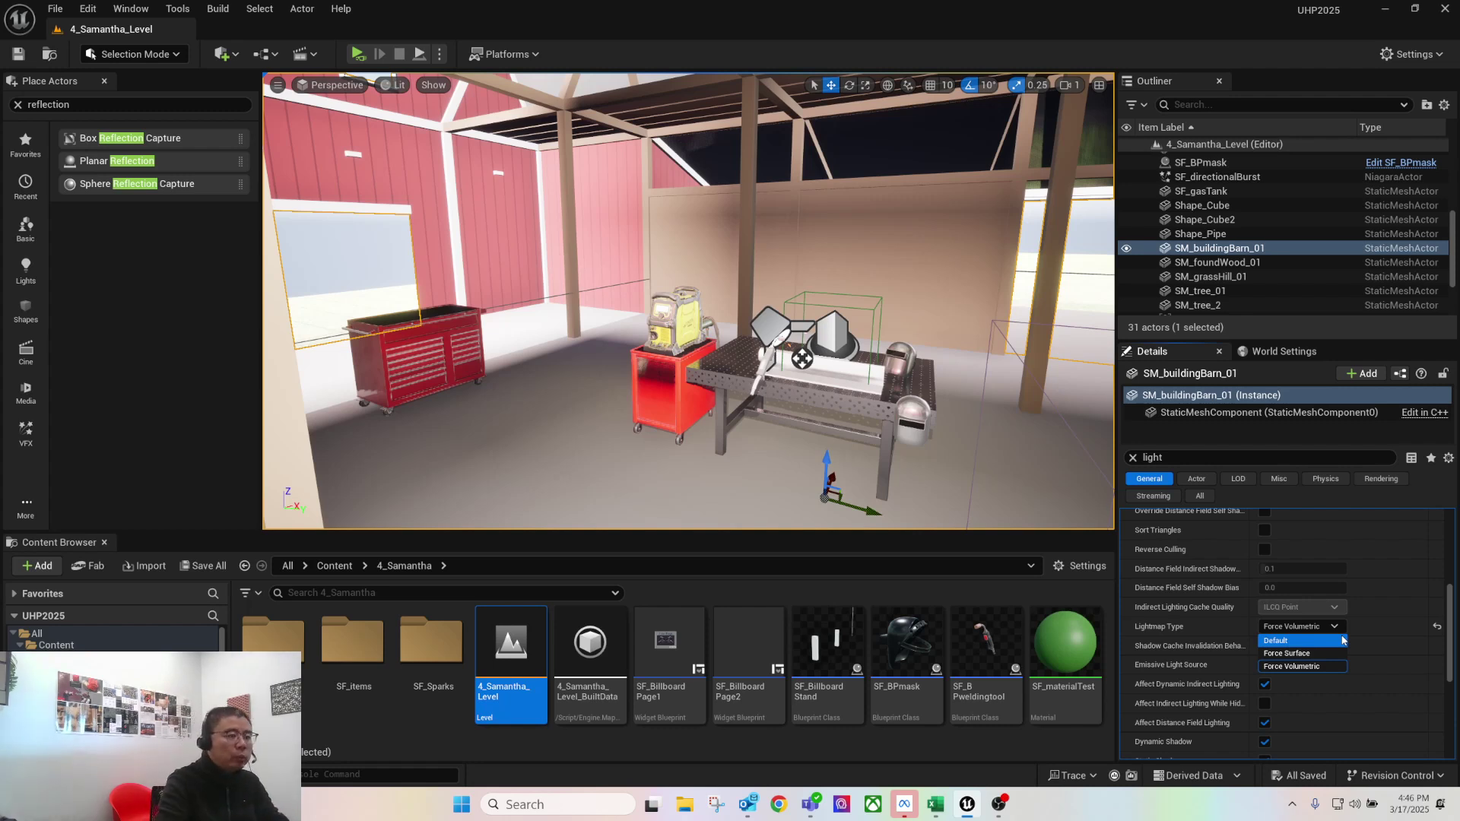
# Examine the lighting on the barn's walls, windows and floor in relation to its Force Volumetric lightmap type
pyautogui.moveTo(802, 359); pyautogui.dragTo(1012, 439, button='right')
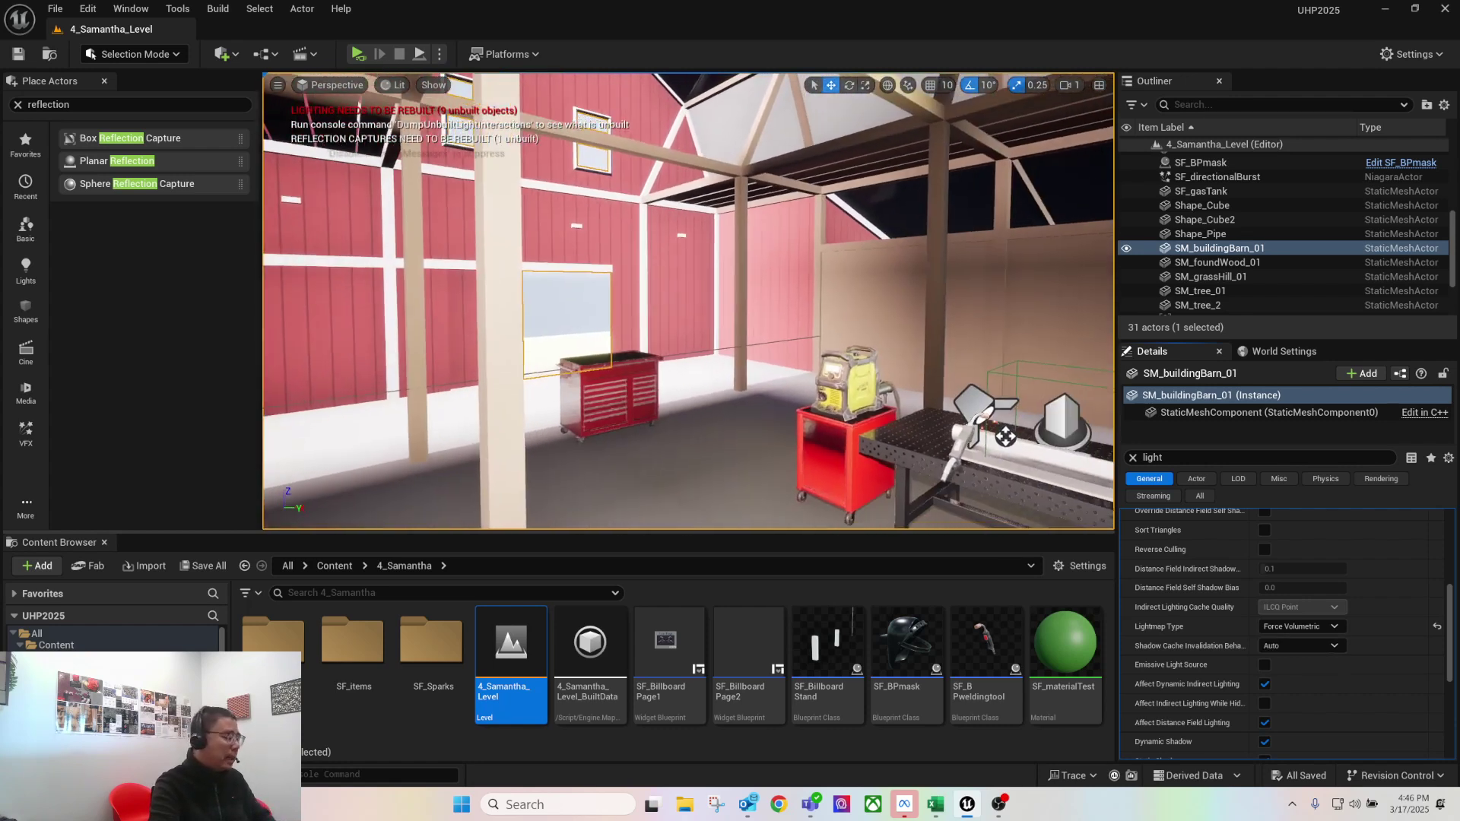
pyautogui.moveTo(456, 243); pyautogui.dragTo(496, 264, button='right')
pyautogui.moveTo(957, 401); pyautogui.dragTo(334, 103, button='right')
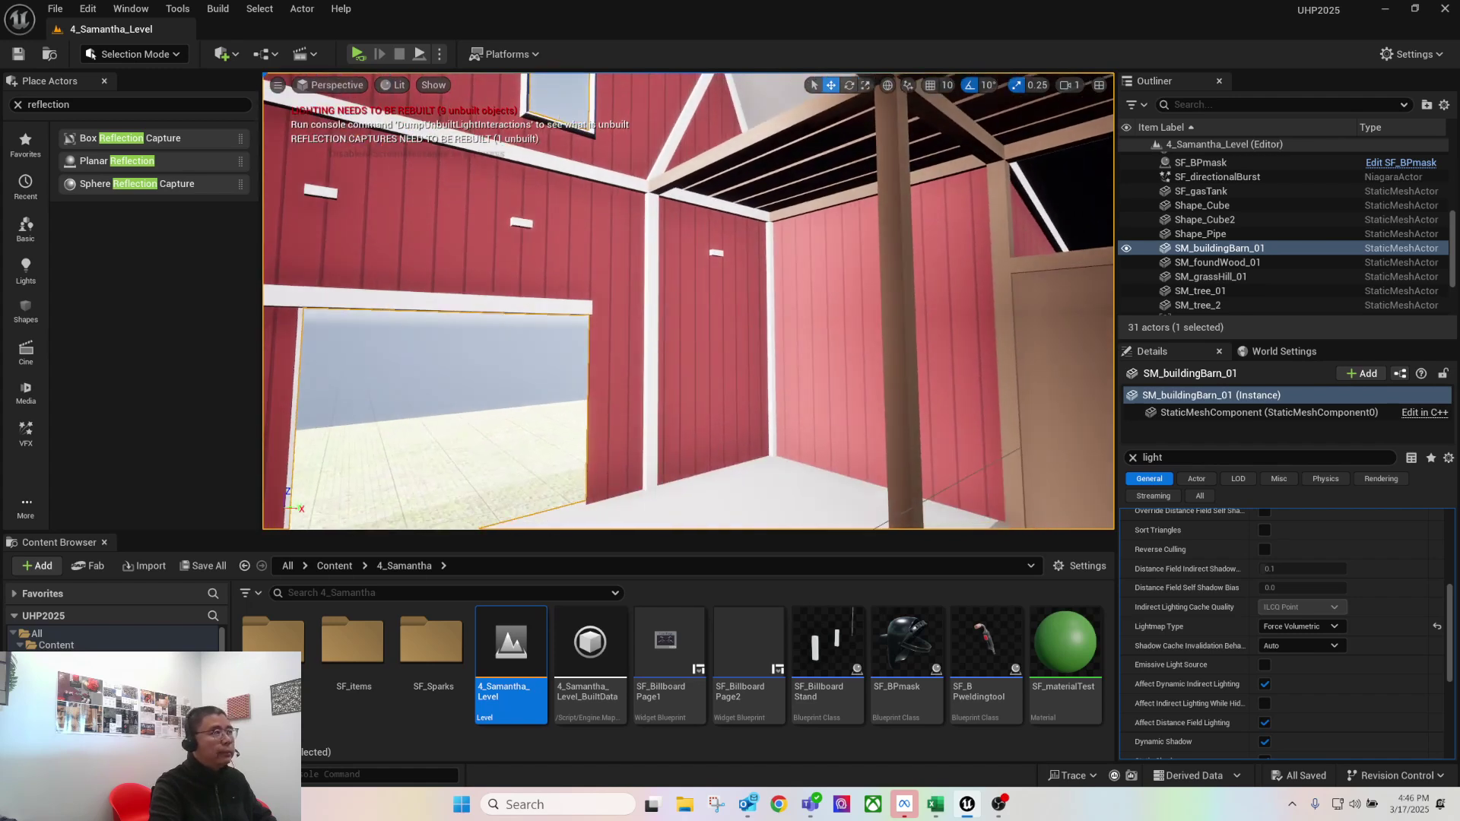
pyautogui.moveTo(637, 276)
pyautogui.mouseDown(button='right')
pyautogui.moveTo(669, 274)
pyautogui.moveTo(631, 263)
pyautogui.mouseUp(button='right')
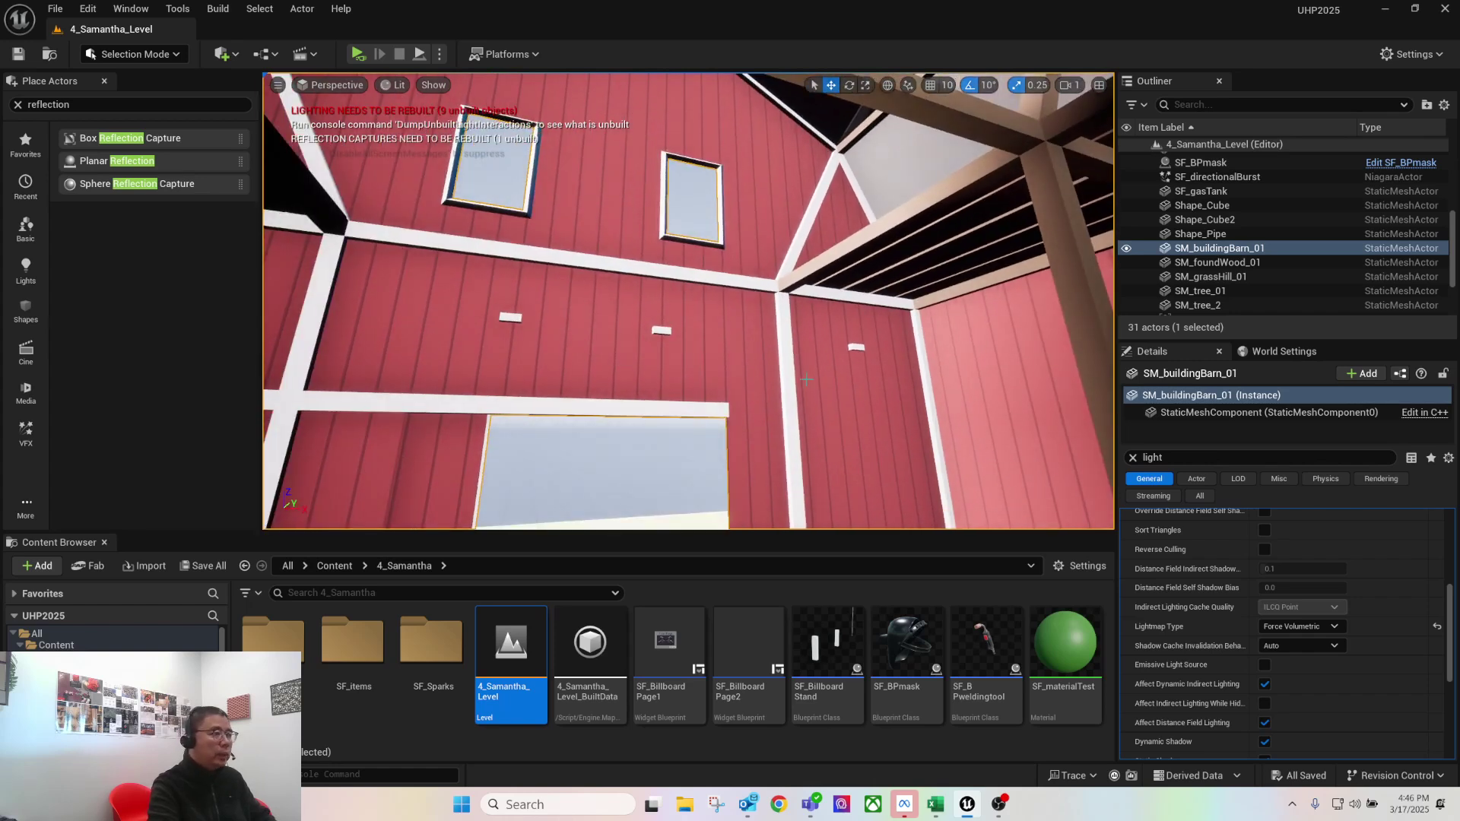
pyautogui.moveTo(723, 338); pyautogui.dragTo(739, 361, button='right')
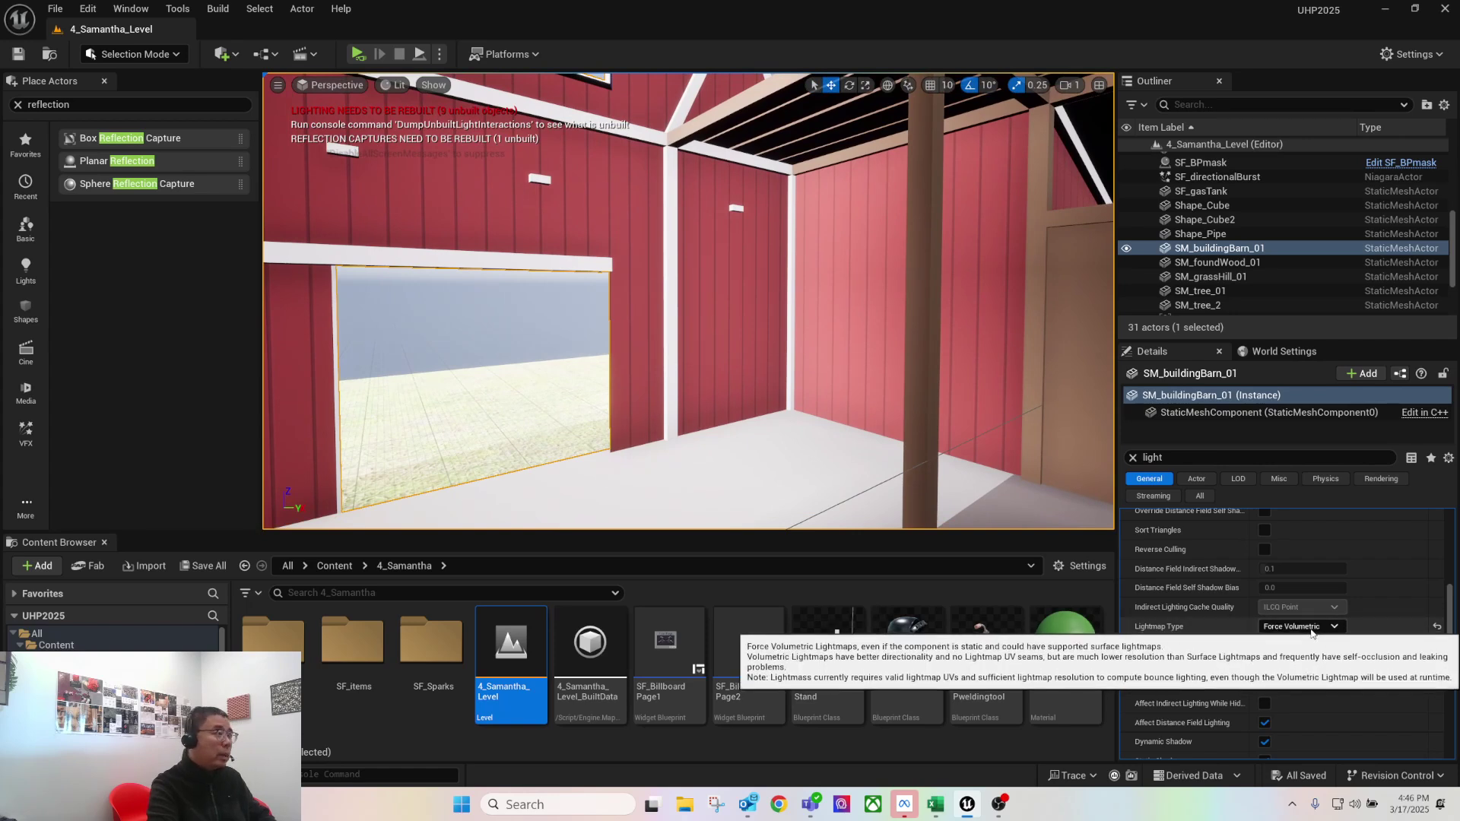
pyautogui.moveTo(807, 403); pyautogui.dragTo(821, 404, button='right')
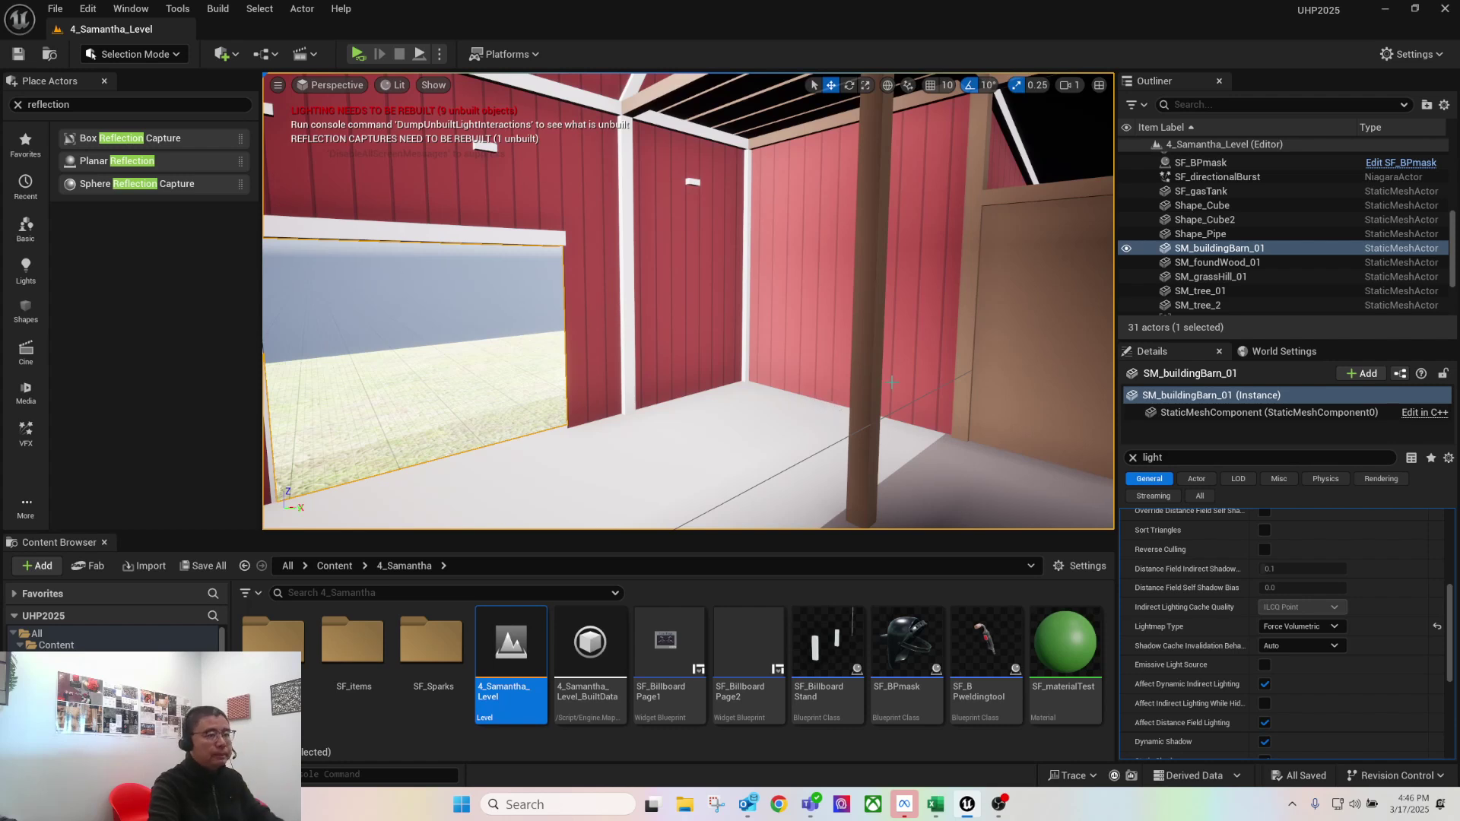
pyautogui.press('s')
pyautogui.moveTo(744, 362); pyautogui.dragTo(796, 368, button='right')
pyautogui.press('s')
# Build only the level's lighting, clear the Lighting Results log, and close the Message Log to inspect the barn
pyautogui.click(218, 8)
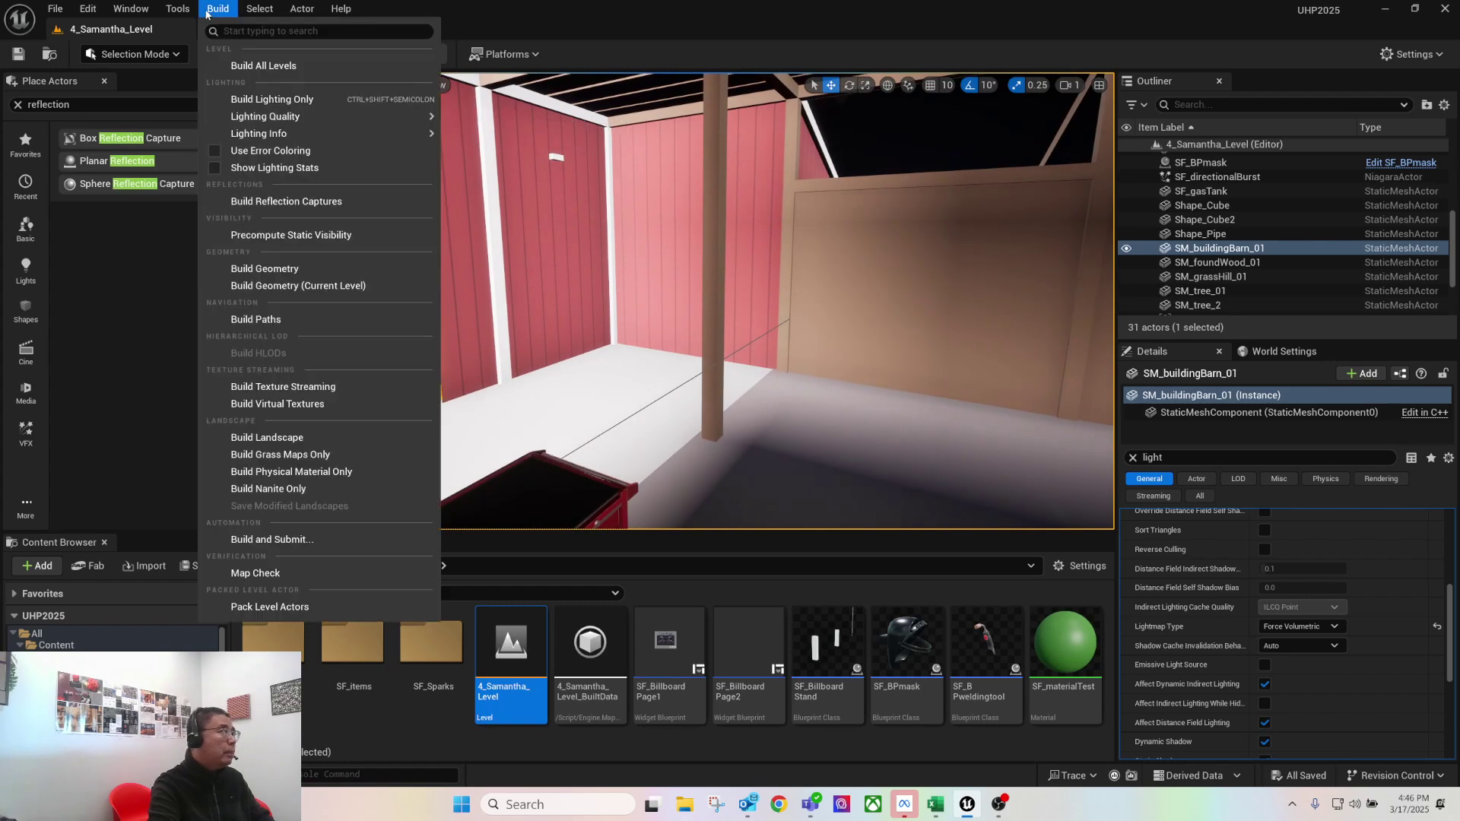
pyautogui.moveTo(276, 119)
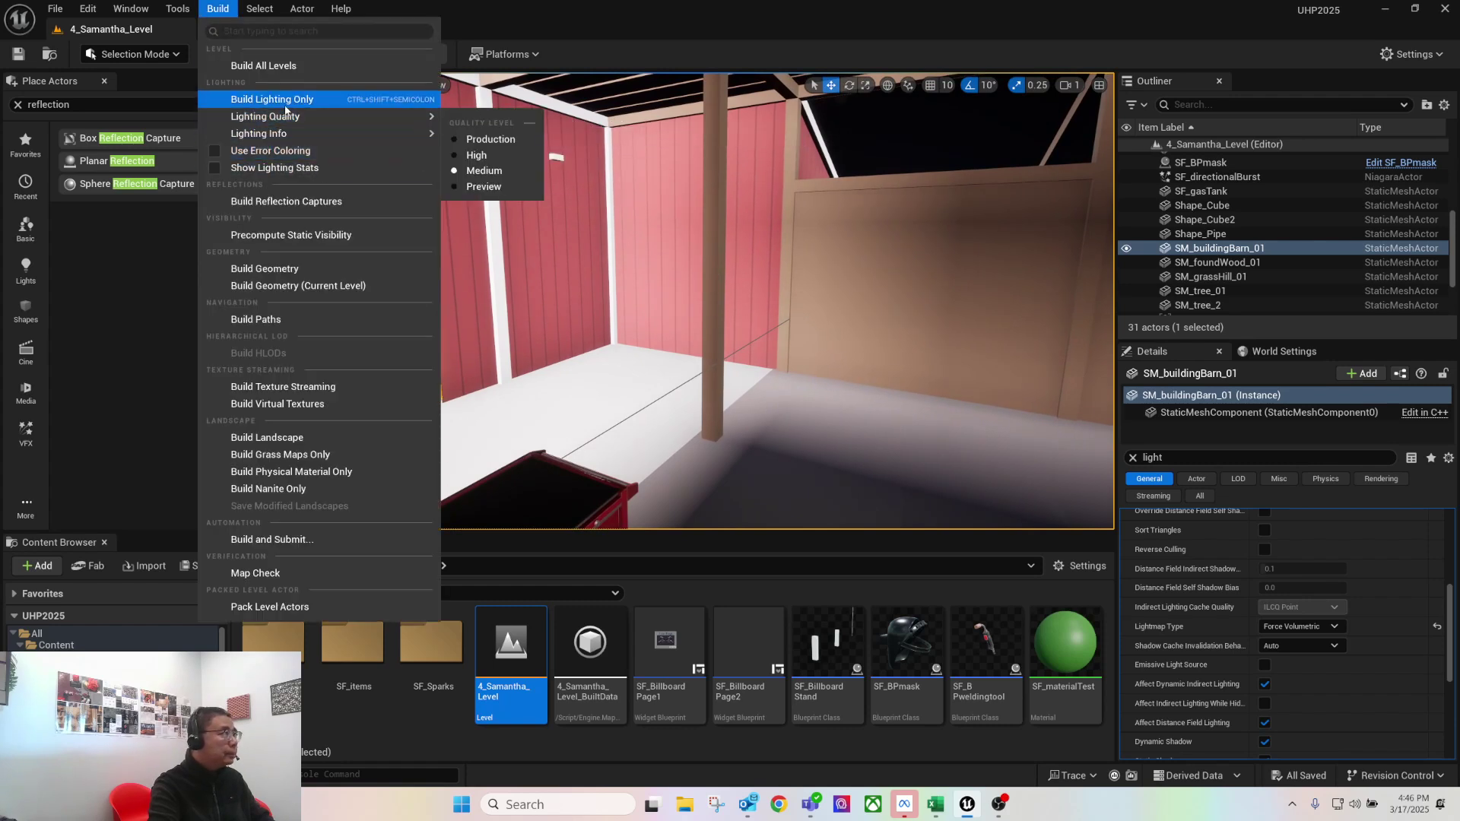
pyautogui.click(283, 101)
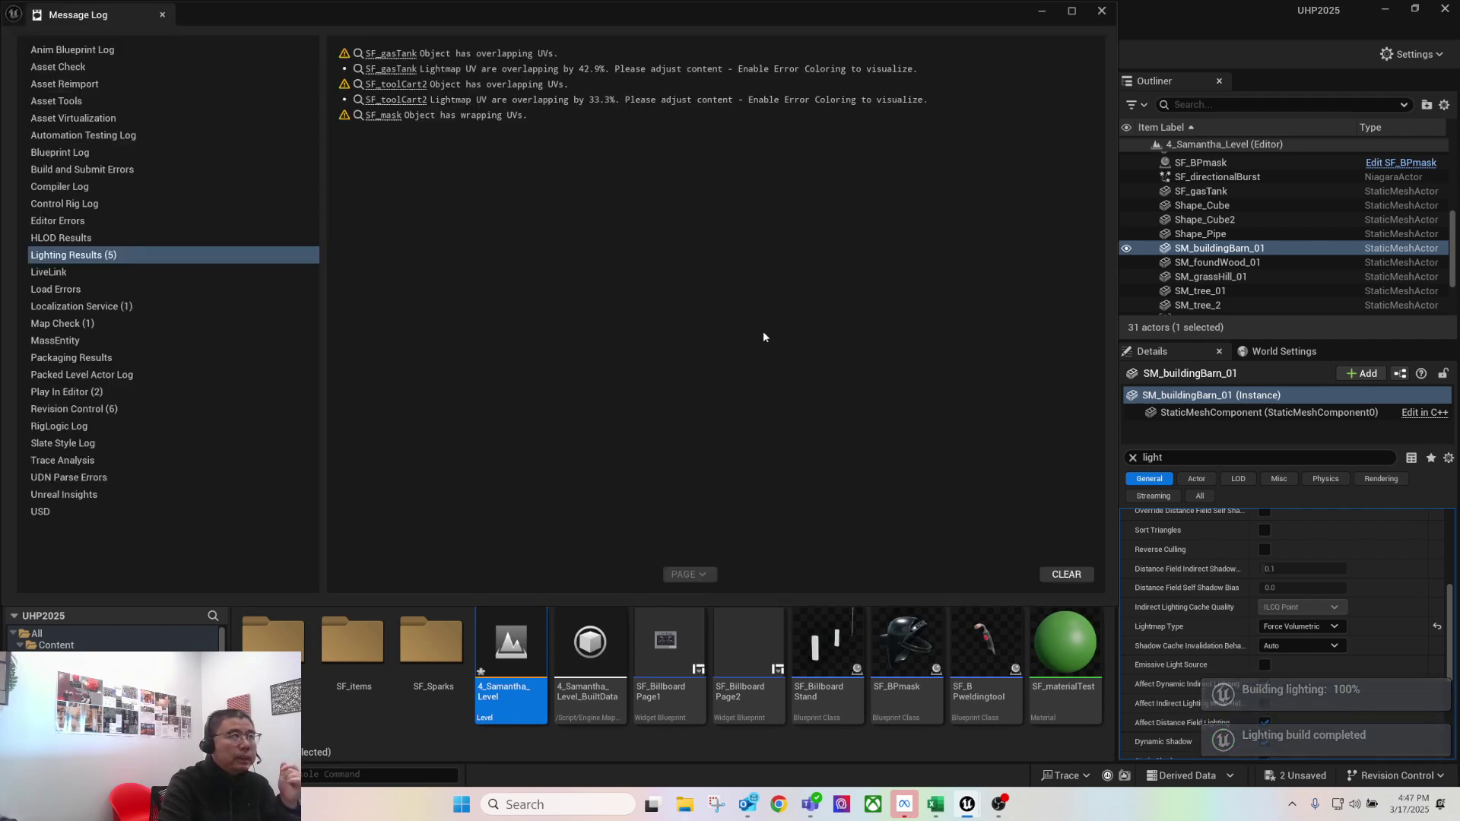
pyautogui.click(1066, 574)
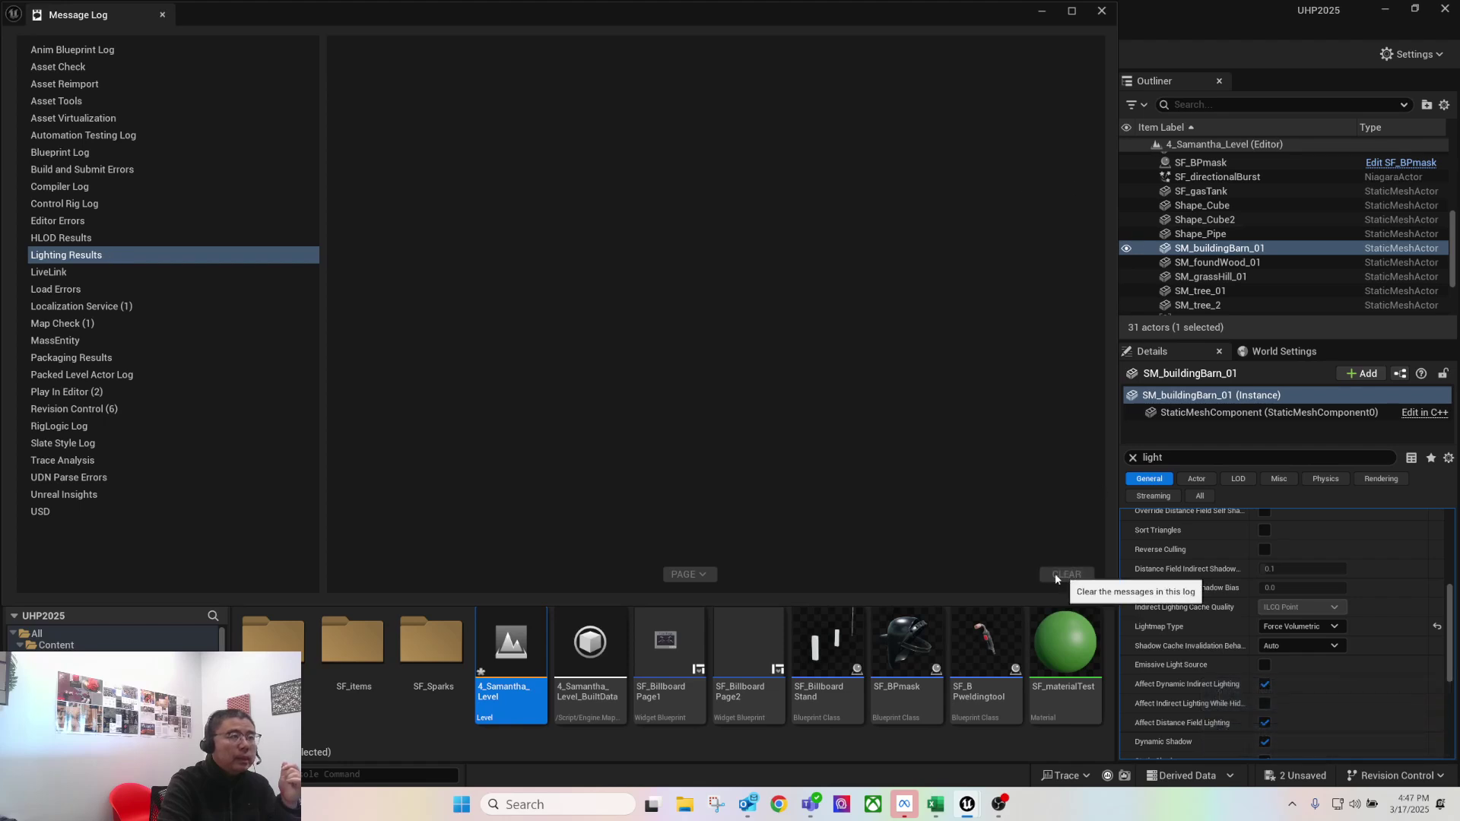
pyautogui.click(1100, 16)
pyautogui.moveTo(989, 251); pyautogui.dragTo(1099, 207, button='right')
pyautogui.moveTo(639, 335); pyautogui.dragTo(221, 408, button='right')
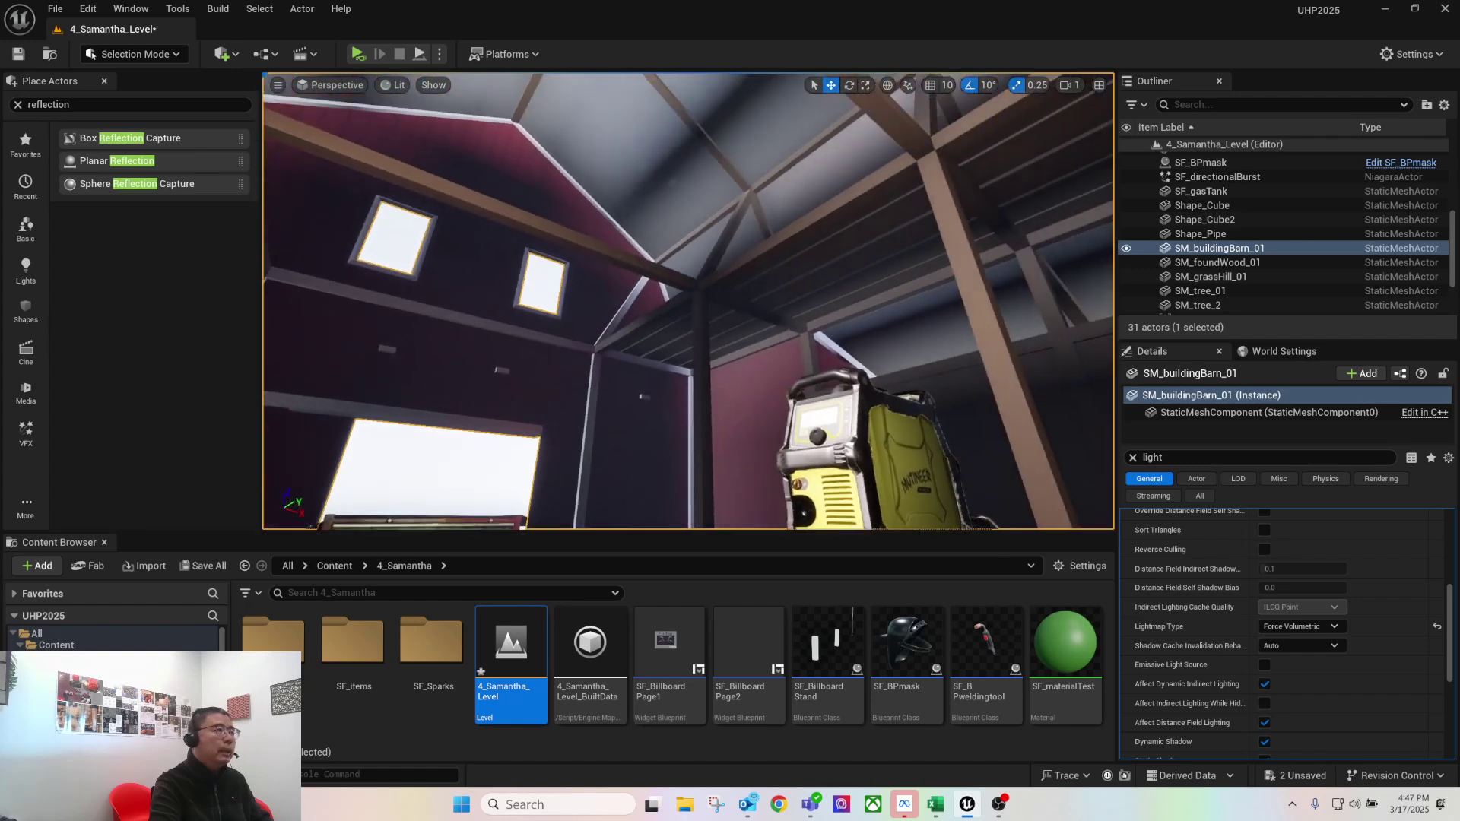
# Switch to the VRlightingrendering workbook in Excel and review the light, shadow, global illumination and reflection settings for PC-VR without Lumen
pyautogui.moveTo(716, 396); pyautogui.dragTo(716, 404, button='right')
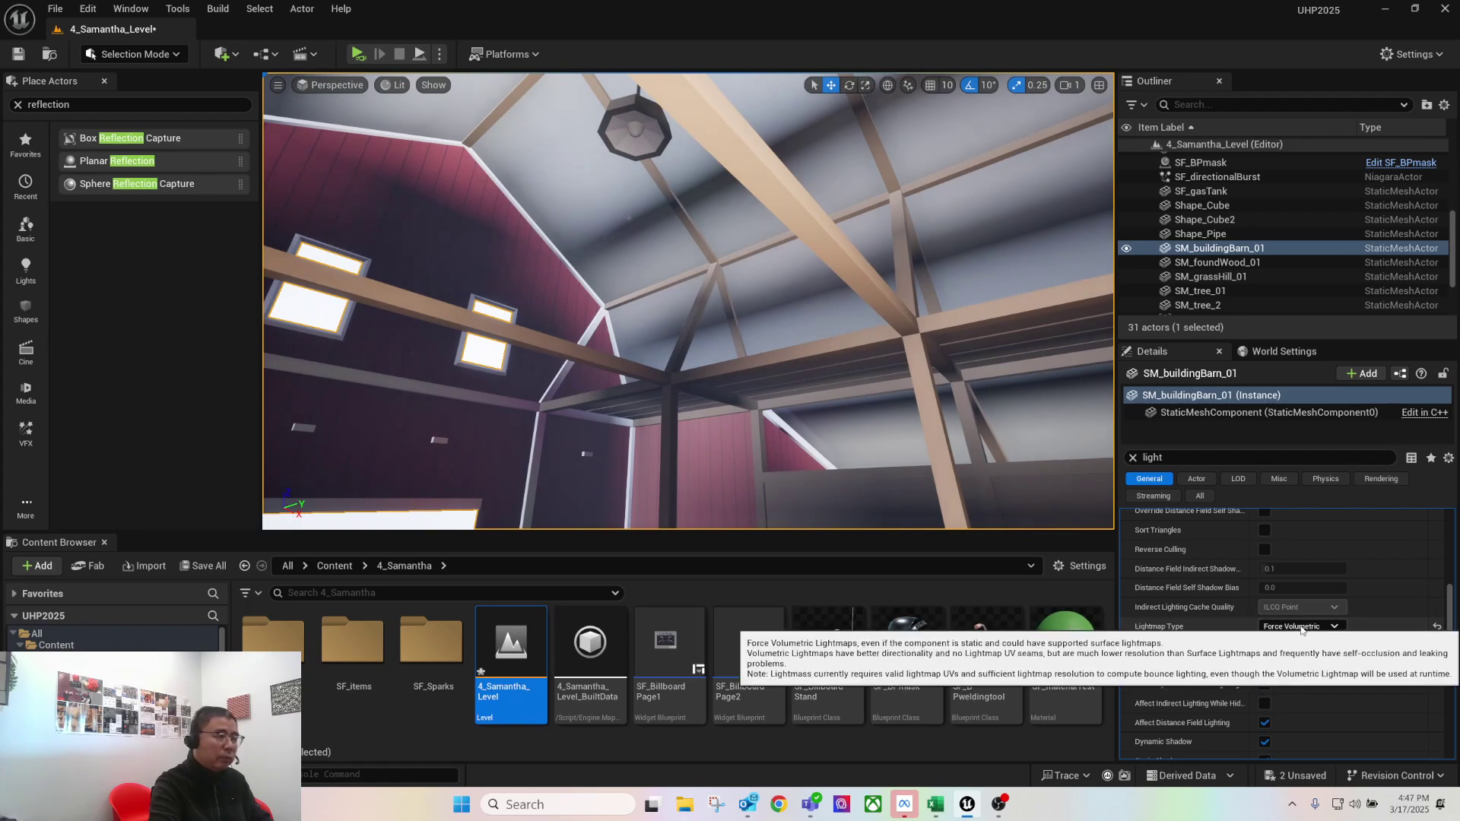
pyautogui.moveTo(588, 314); pyautogui.dragTo(684, 406, button='right')
pyautogui.click(935, 804)
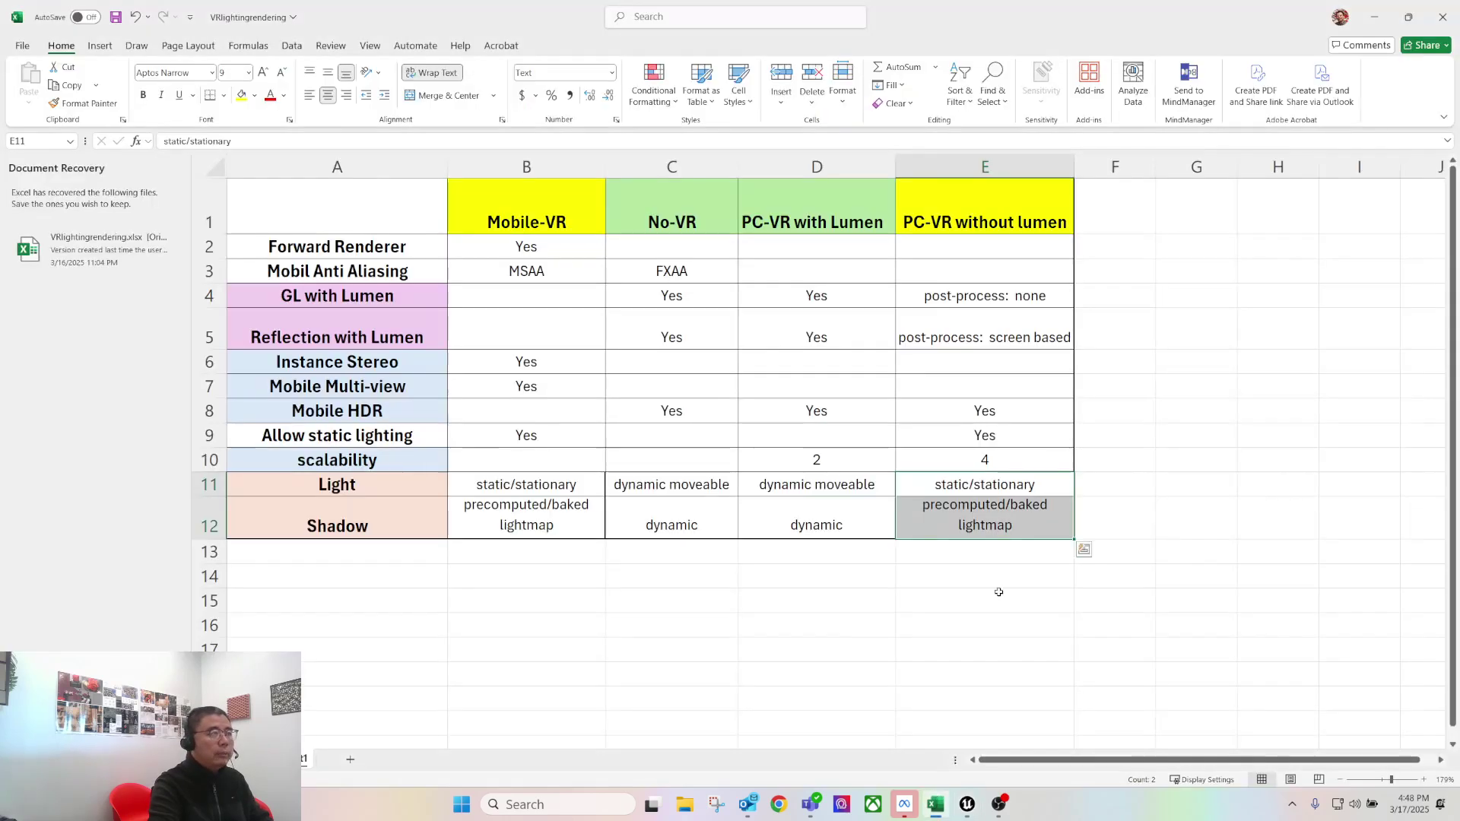
pyautogui.click(949, 493)
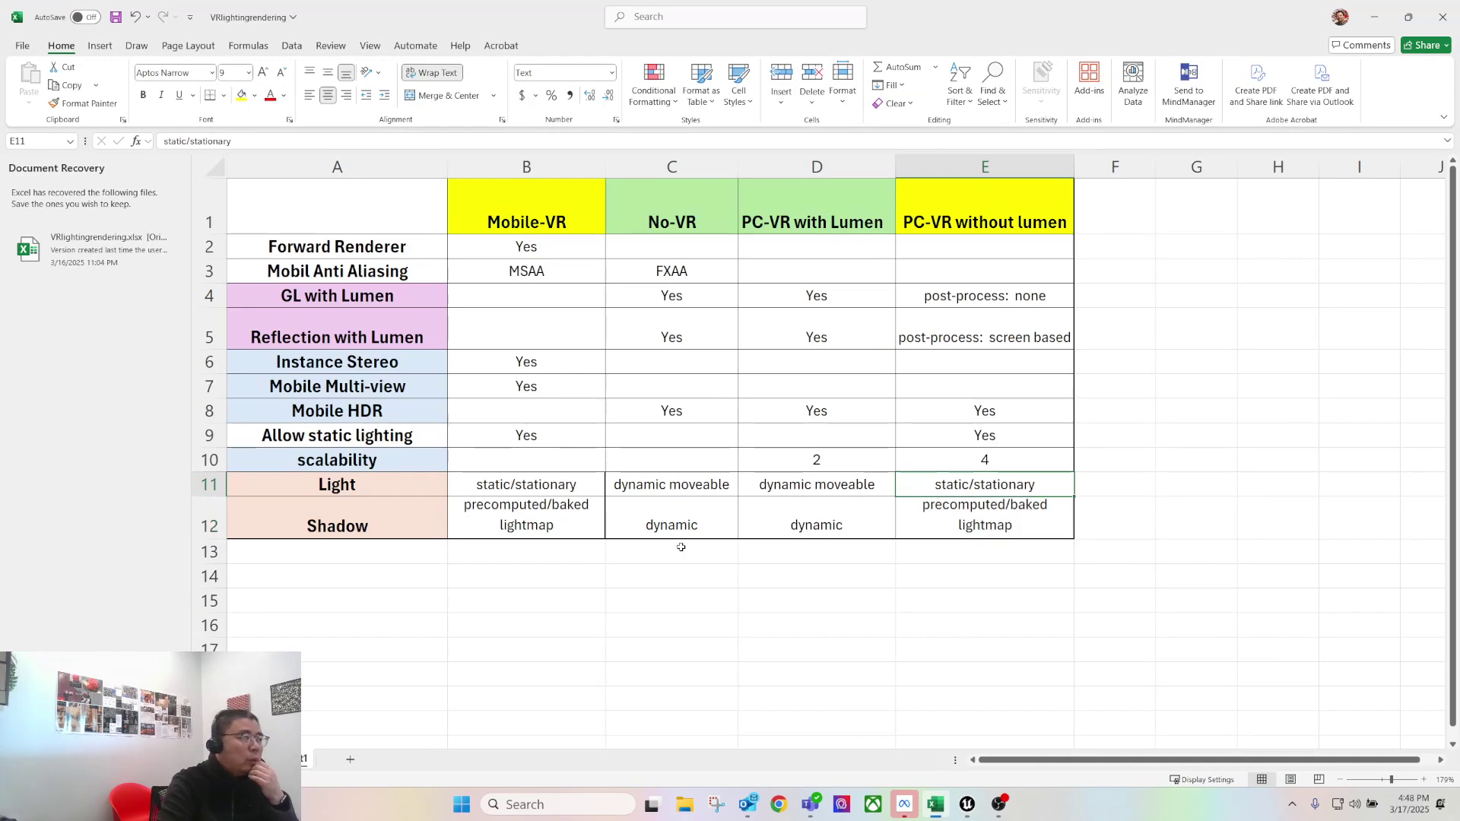
pyautogui.moveTo(938, 487); pyautogui.dragTo(952, 532)
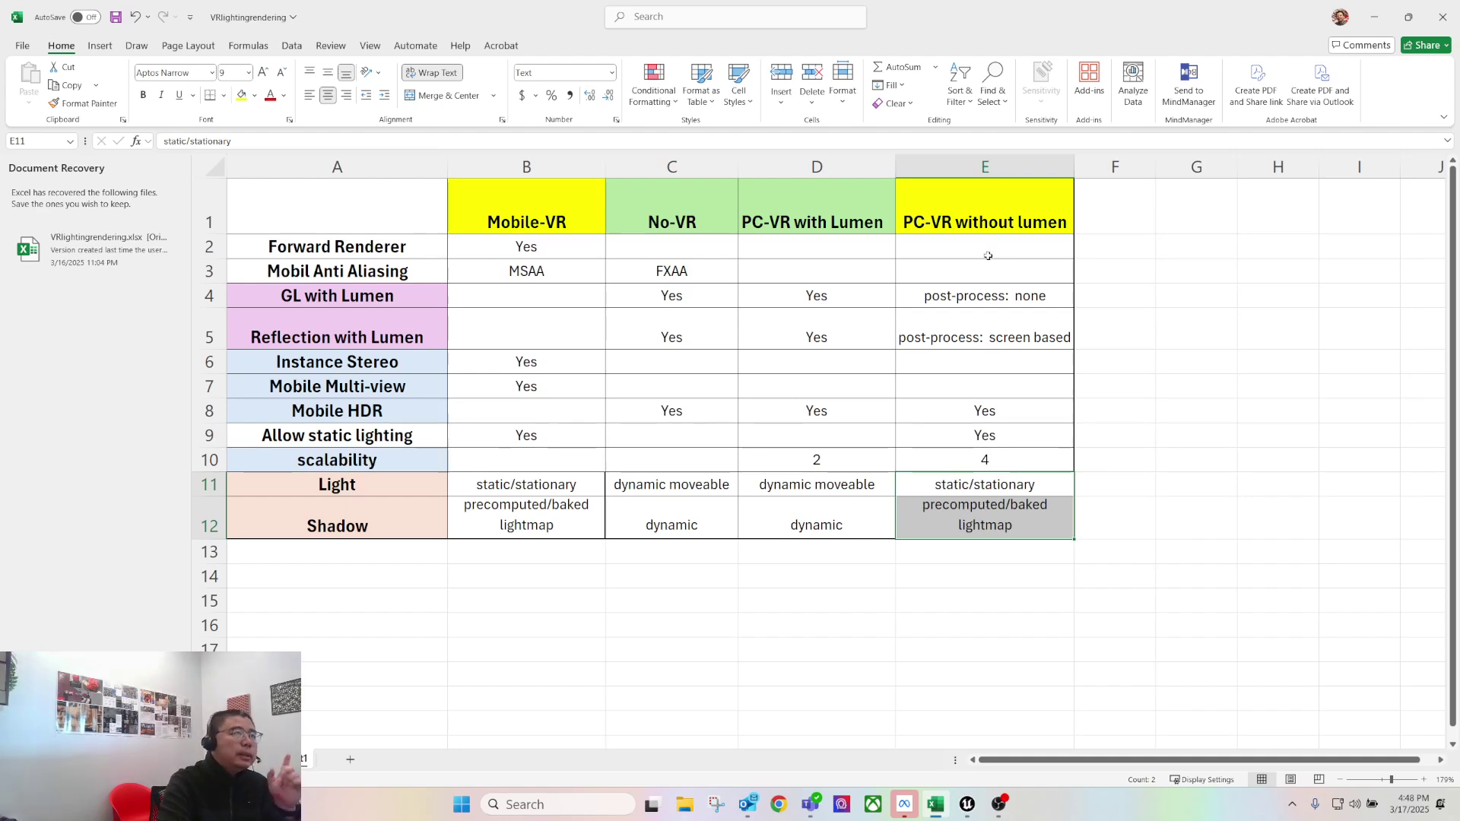
pyautogui.click(971, 298)
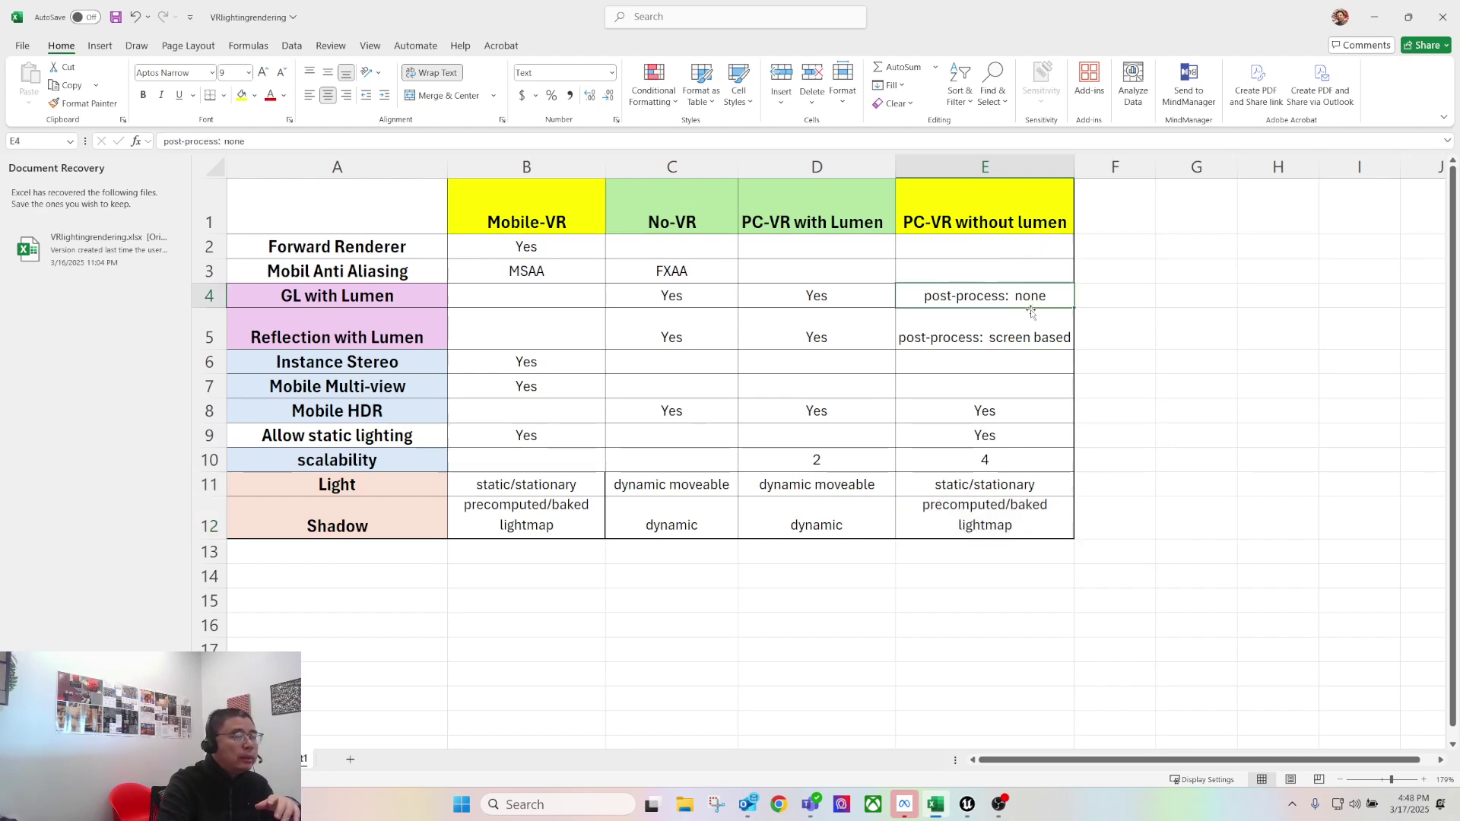
pyautogui.click(973, 338)
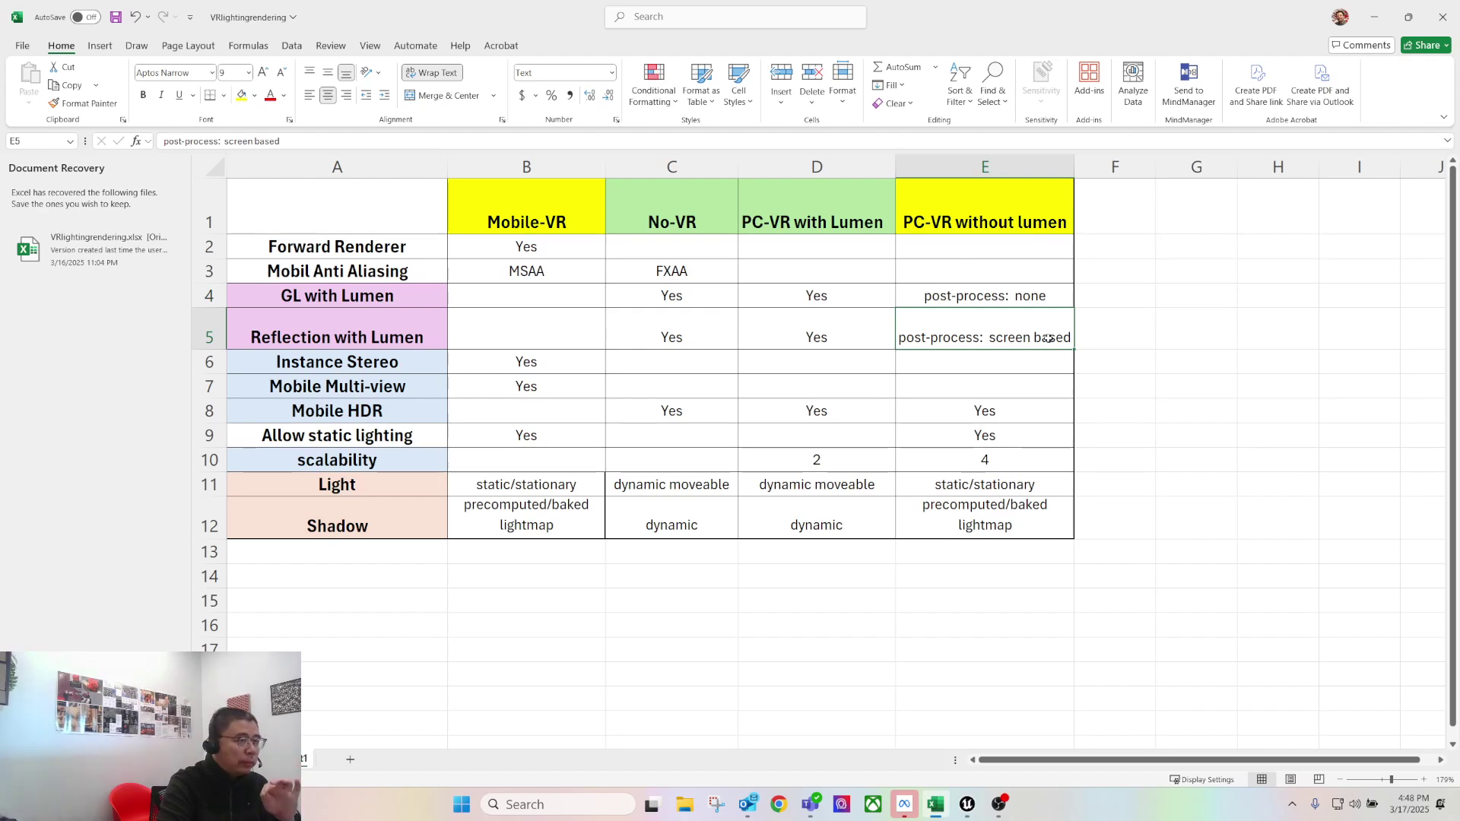
pyautogui.moveTo(963, 485); pyautogui.dragTo(972, 512)
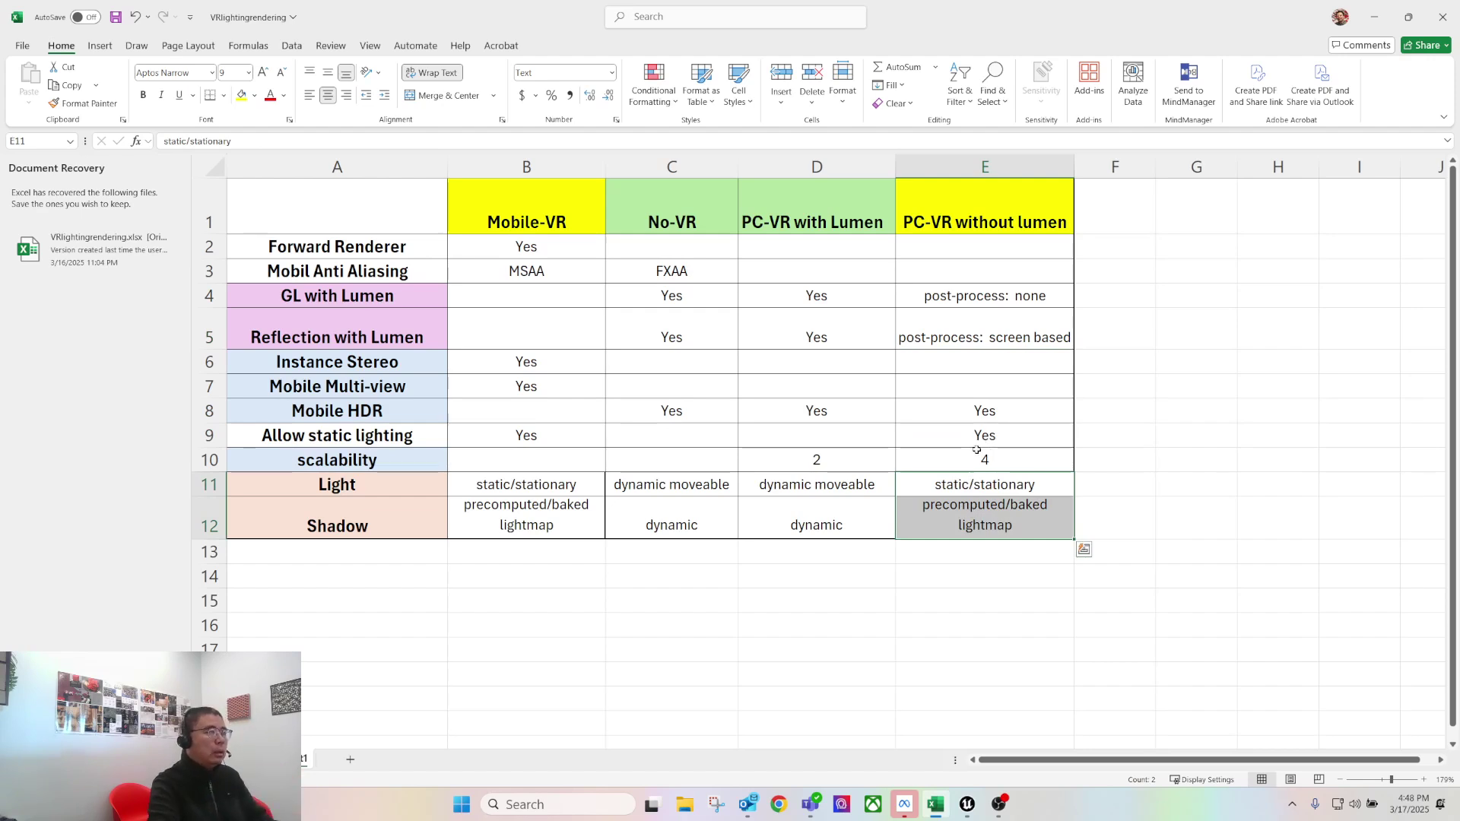
# Return to Unreal Editor, preview the level in VR with the frame-rate counter enabled through the stat fps command, and end the preview
pyautogui.hotkey('alt', 'Tab')
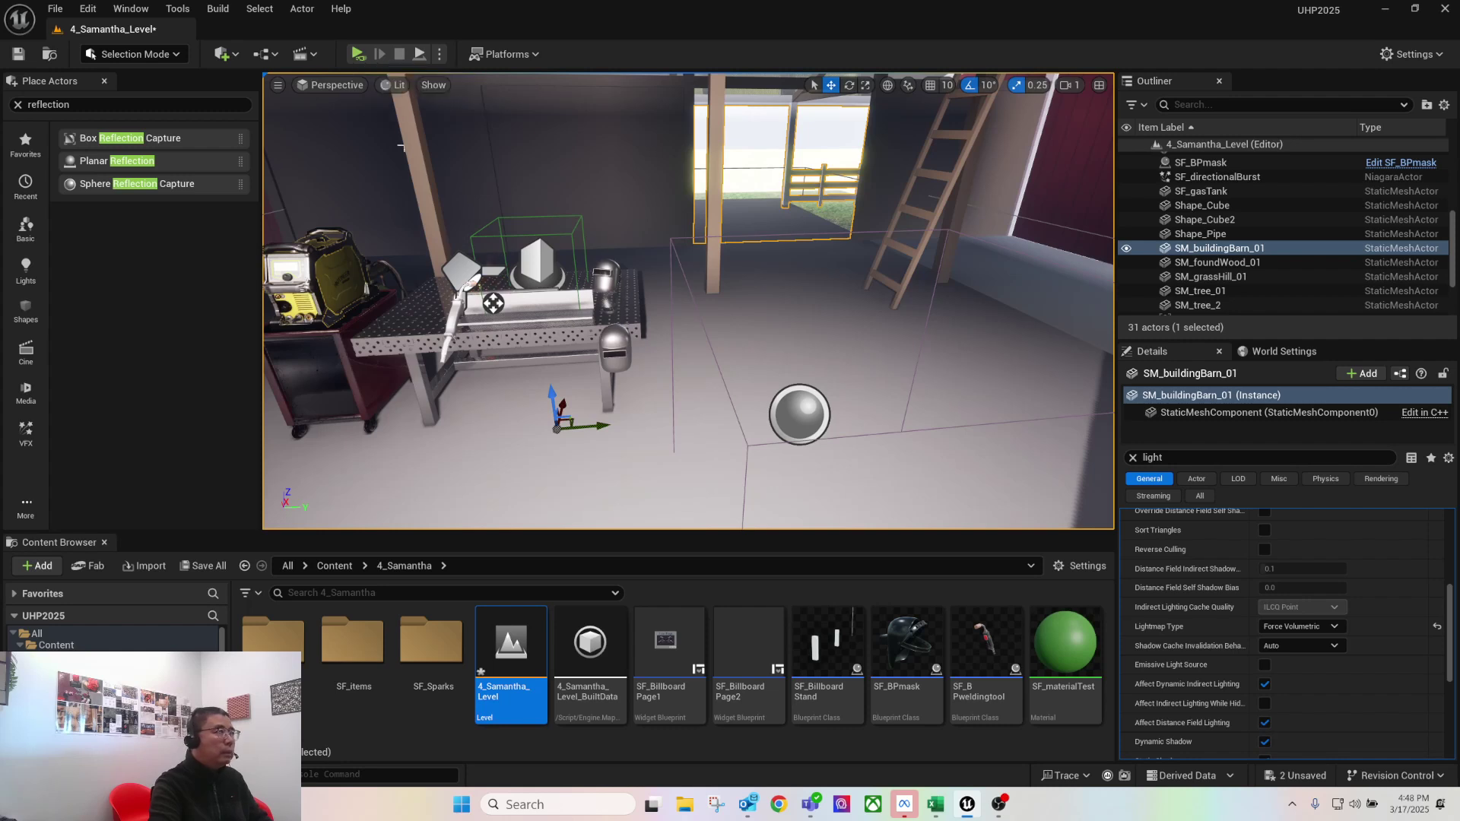
pyautogui.click(356, 55)
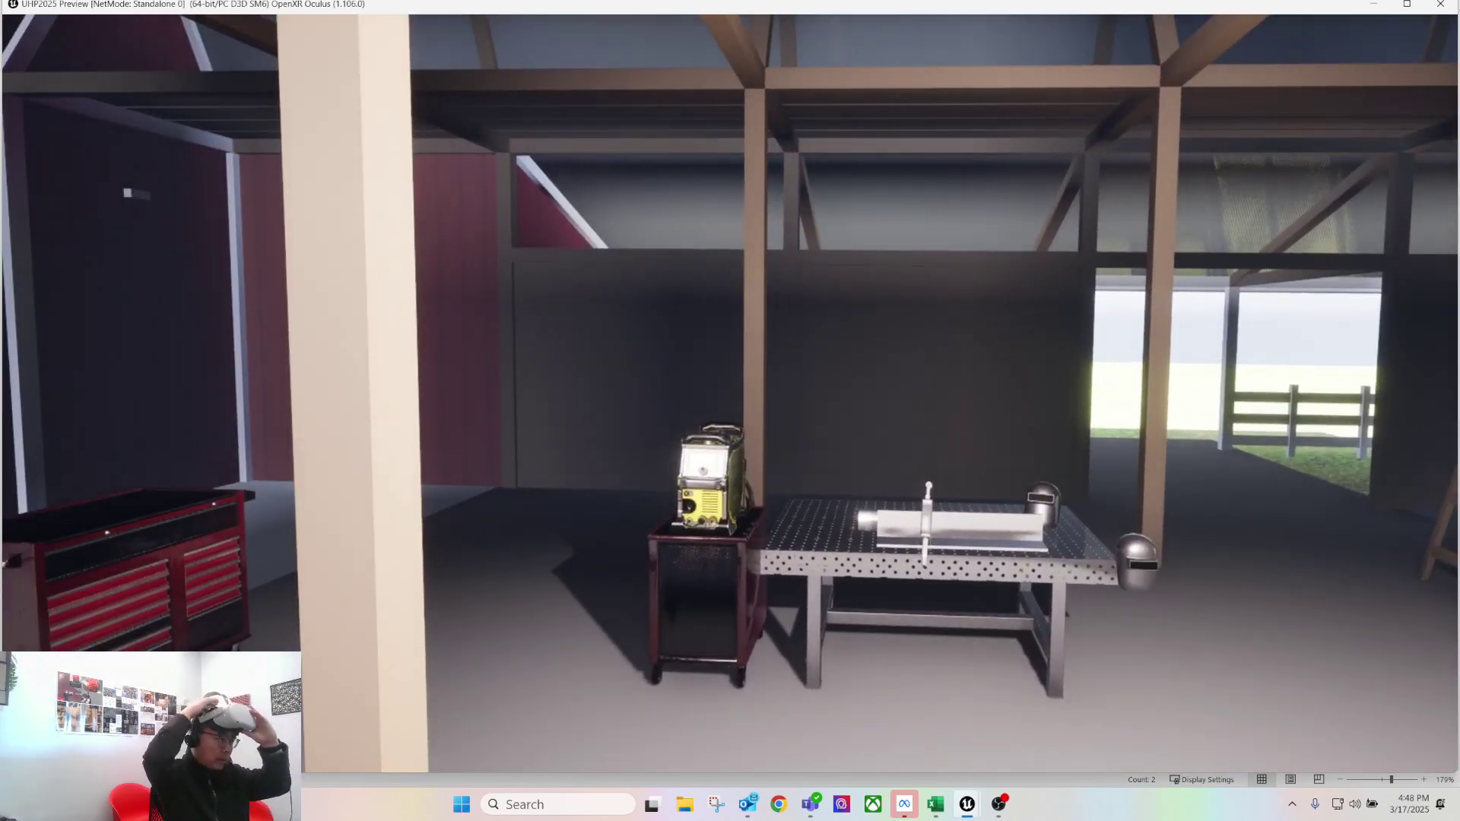
pyautogui.press('`')
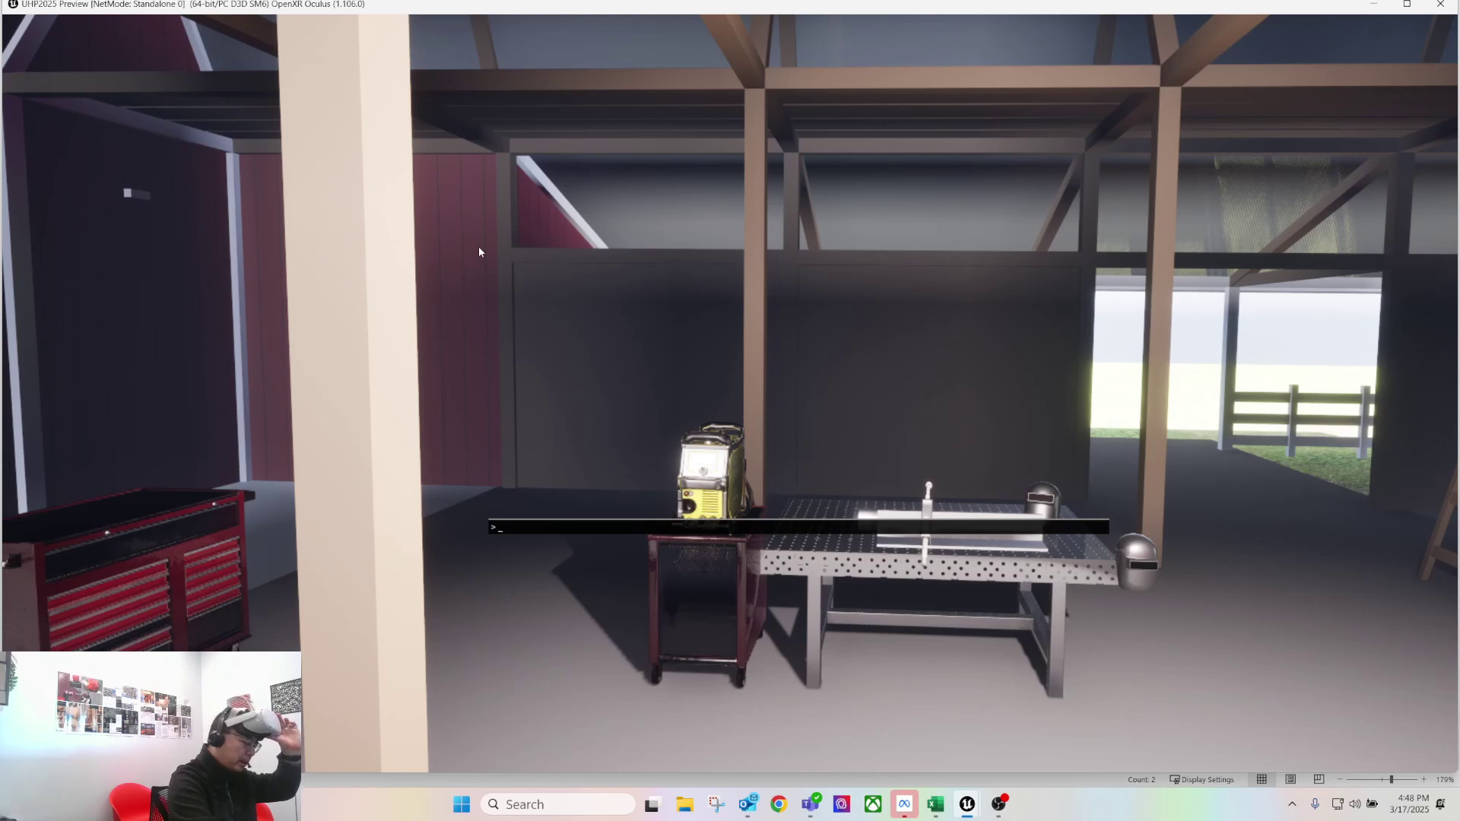
pyautogui.write('stat')
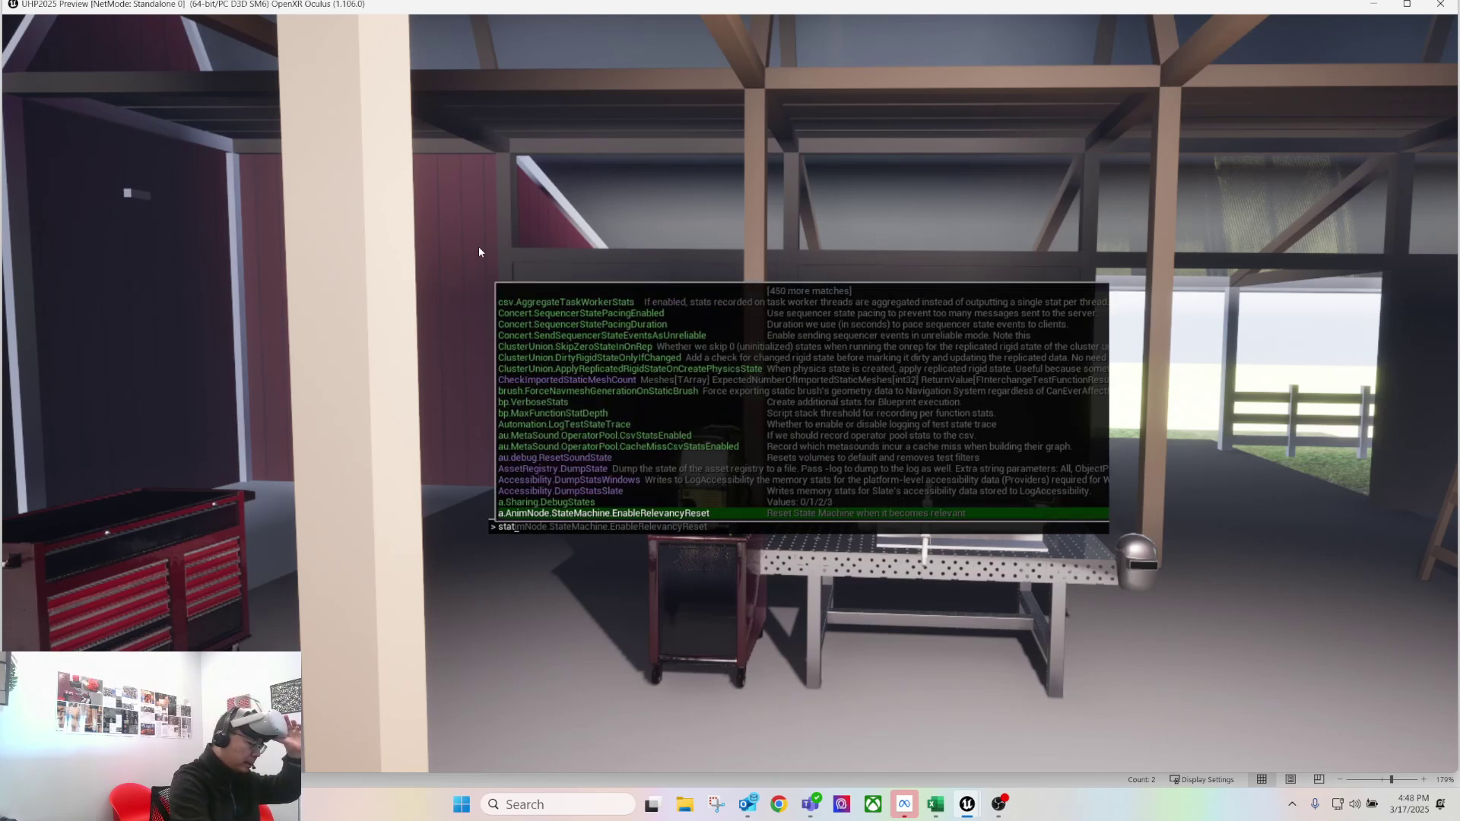
pyautogui.write(' fps')
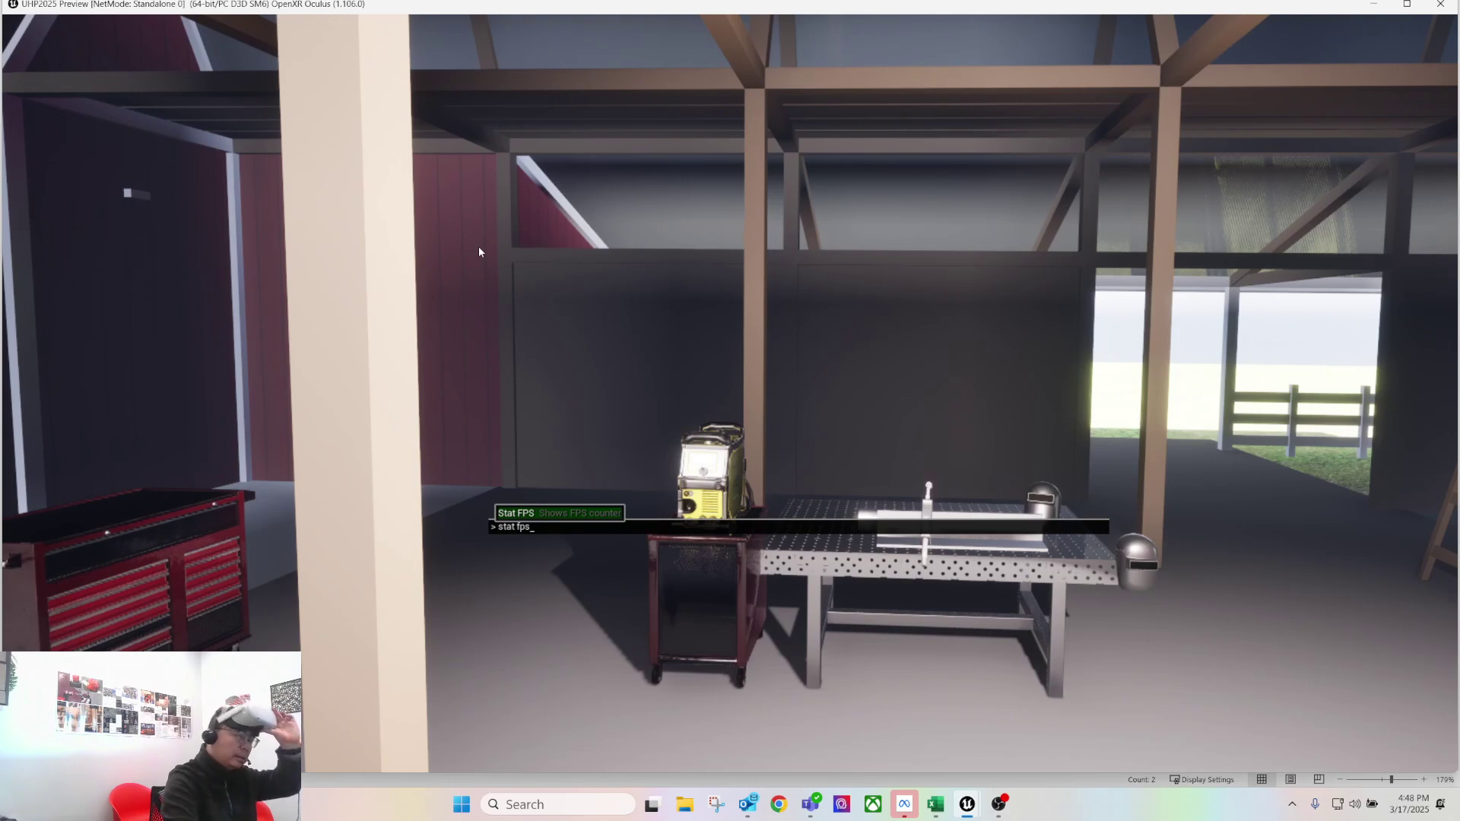
pyautogui.press('Return')
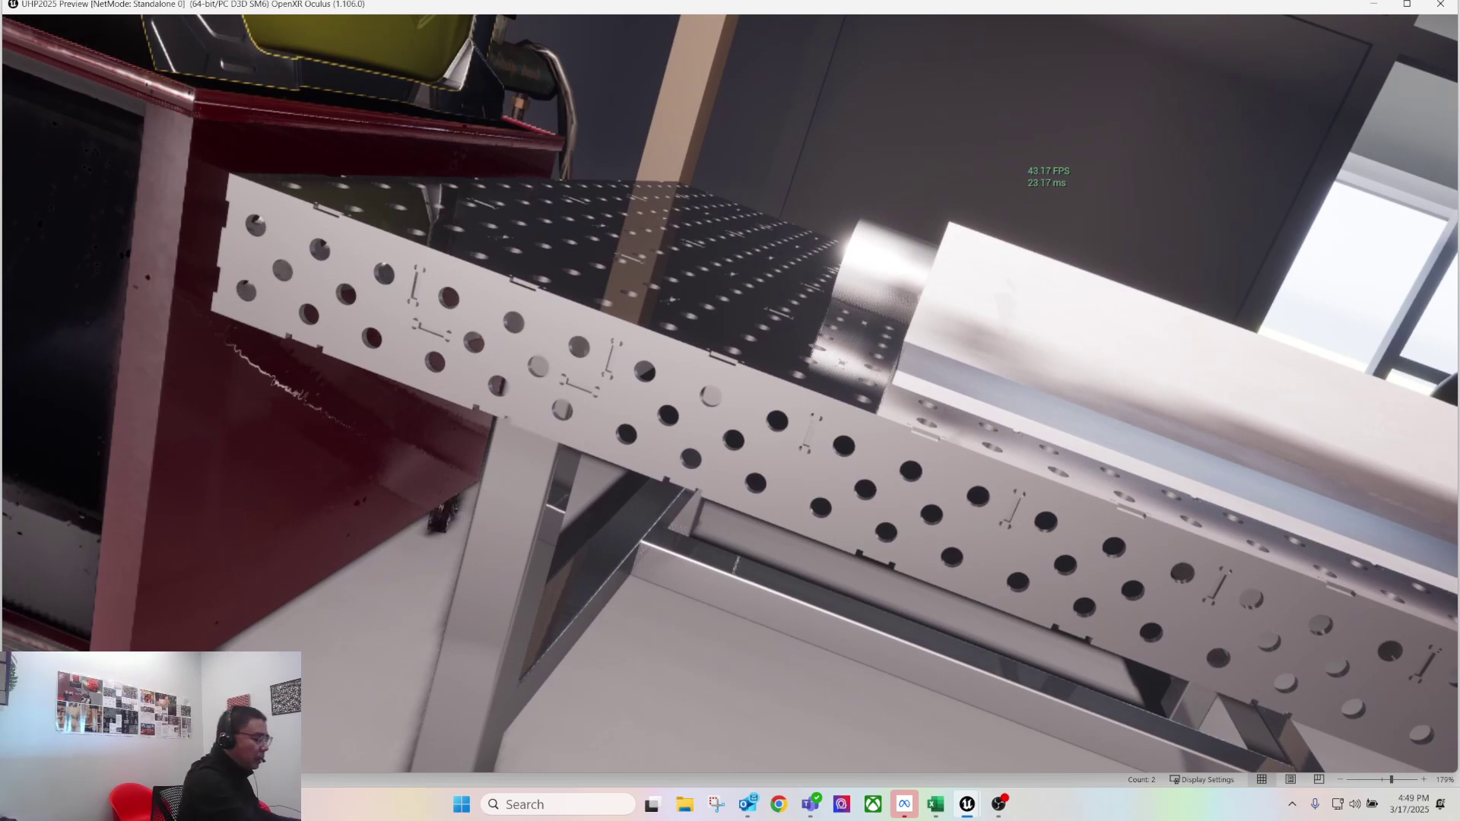
pyautogui.press('Escape')
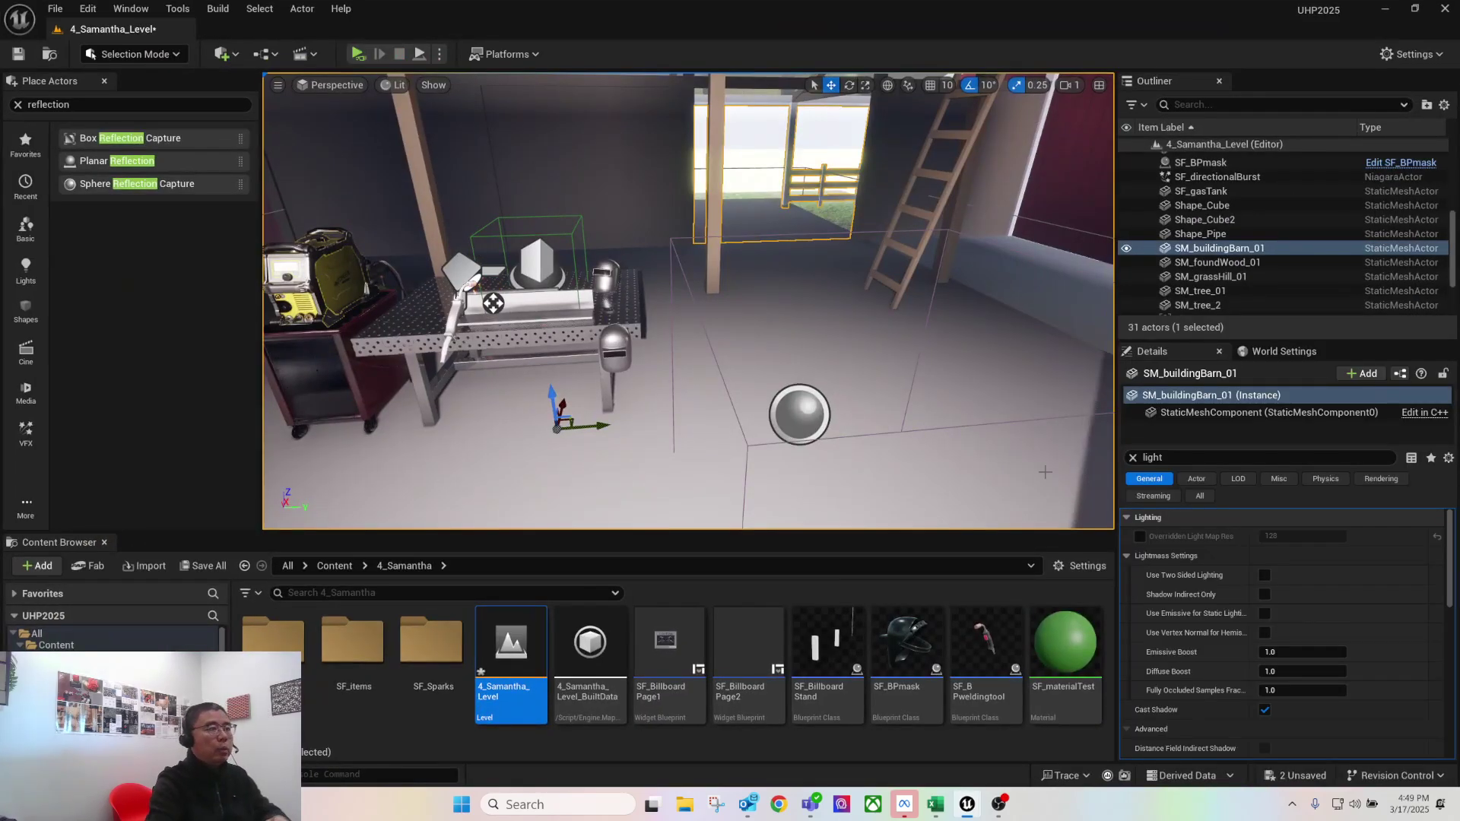
# Glance at the Excel comparison table, return to Unreal Editor, select the SF_BPmask welding mask beside the table and examine its shading and surroundings
pyautogui.click(936, 806)
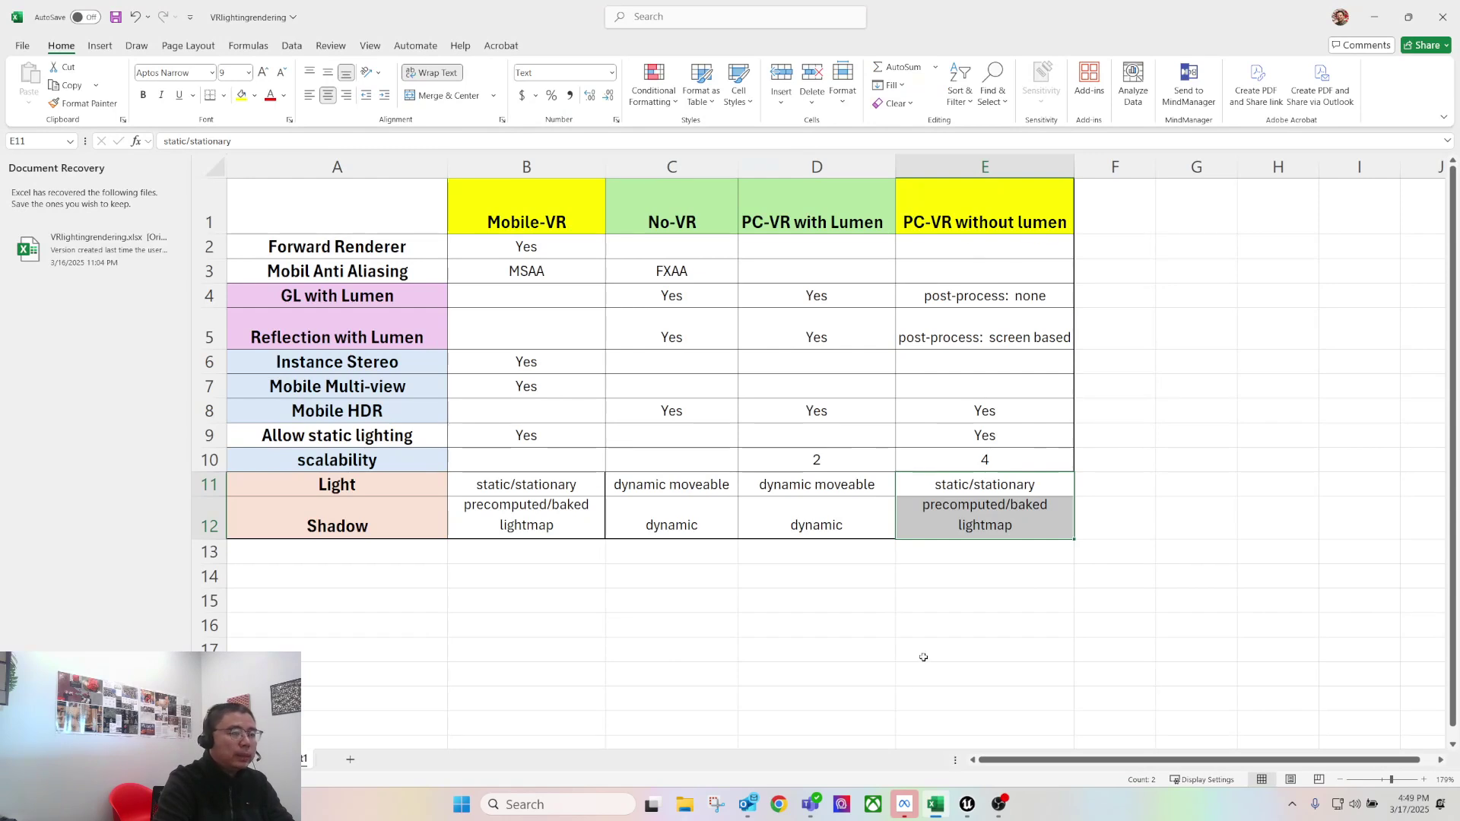
pyautogui.moveTo(973, 815)
pyautogui.click(973, 765)
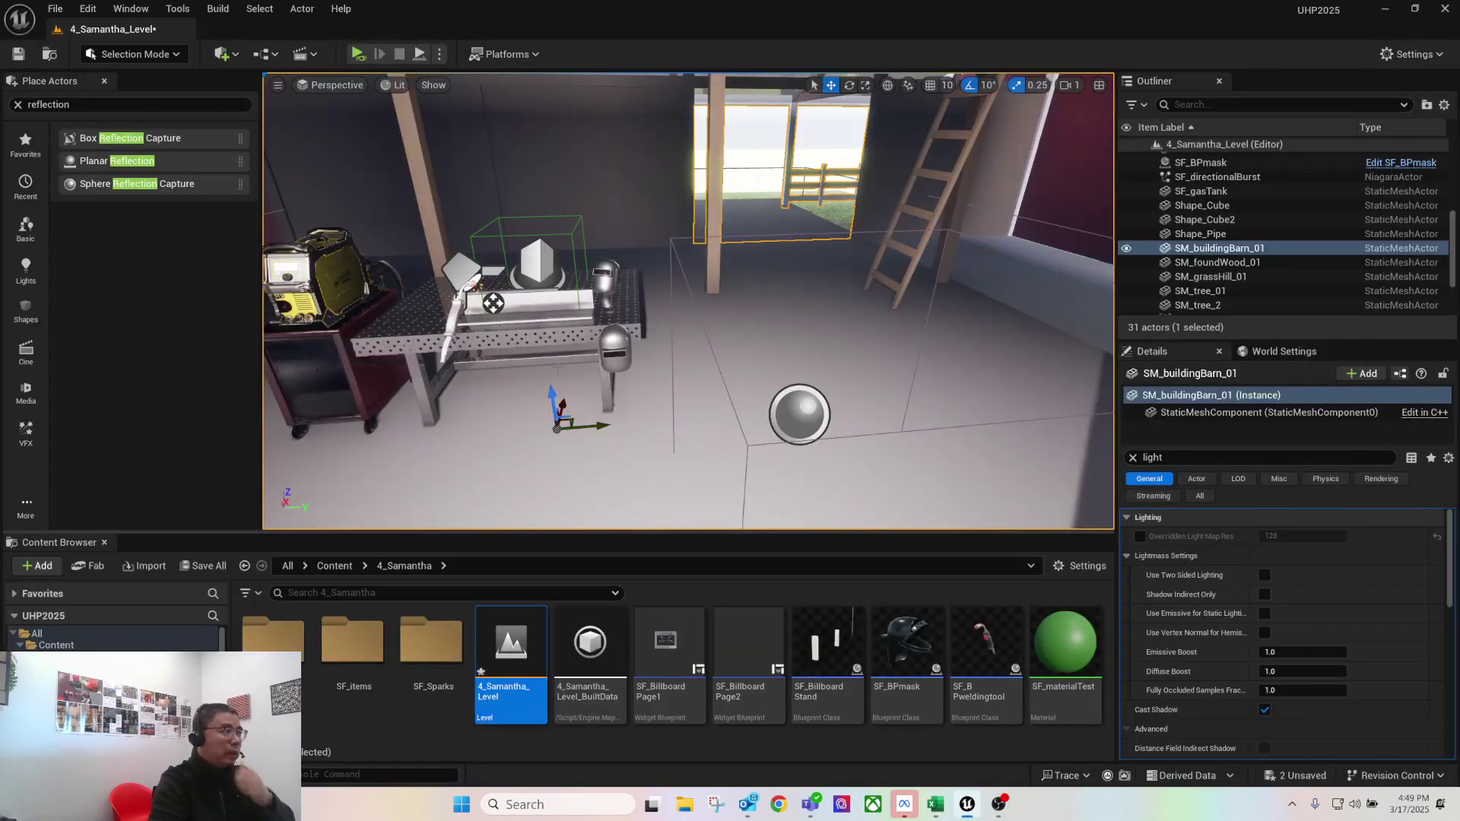
pyautogui.click(615, 341)
pyautogui.moveTo(580, 409); pyautogui.dragTo(520, 414, button='right')
pyautogui.moveTo(479, 295); pyautogui.dragTo(466, 296, button='right')
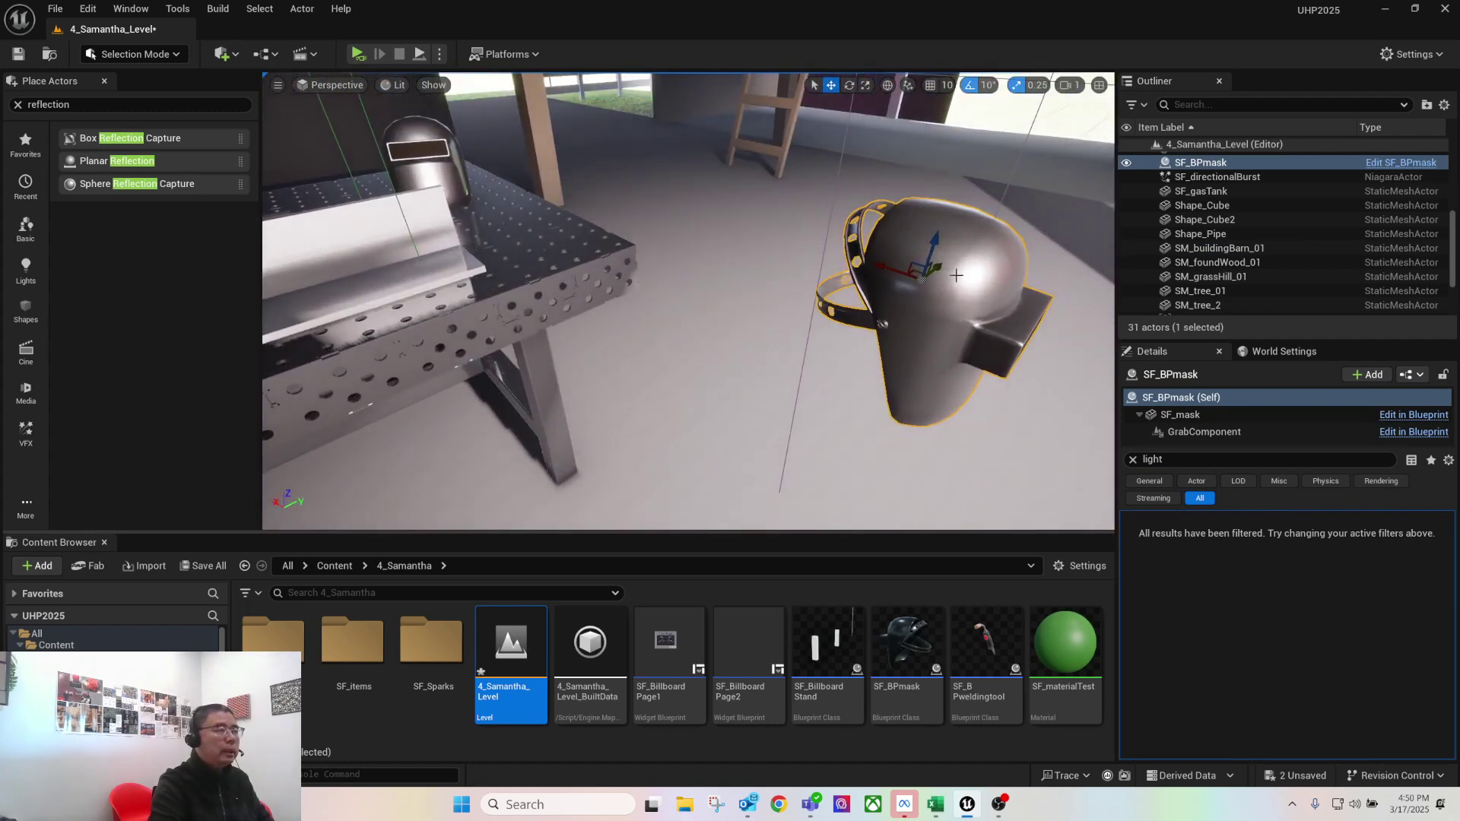
pyautogui.moveTo(901, 340); pyautogui.dragTo(893, 330, button='right')
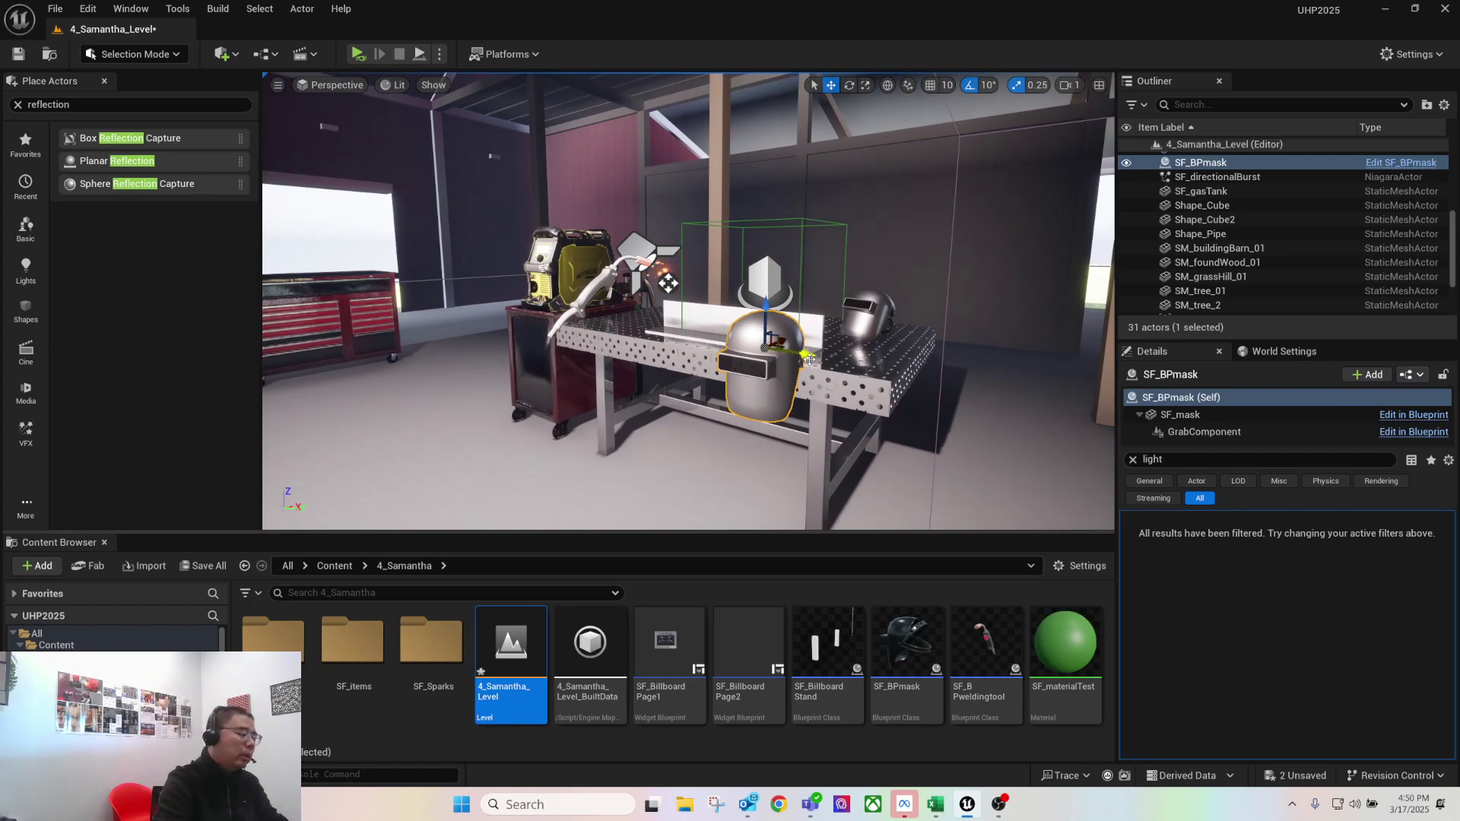
pyautogui.moveTo(893, 330); pyautogui.dragTo(903, 326, button='right')
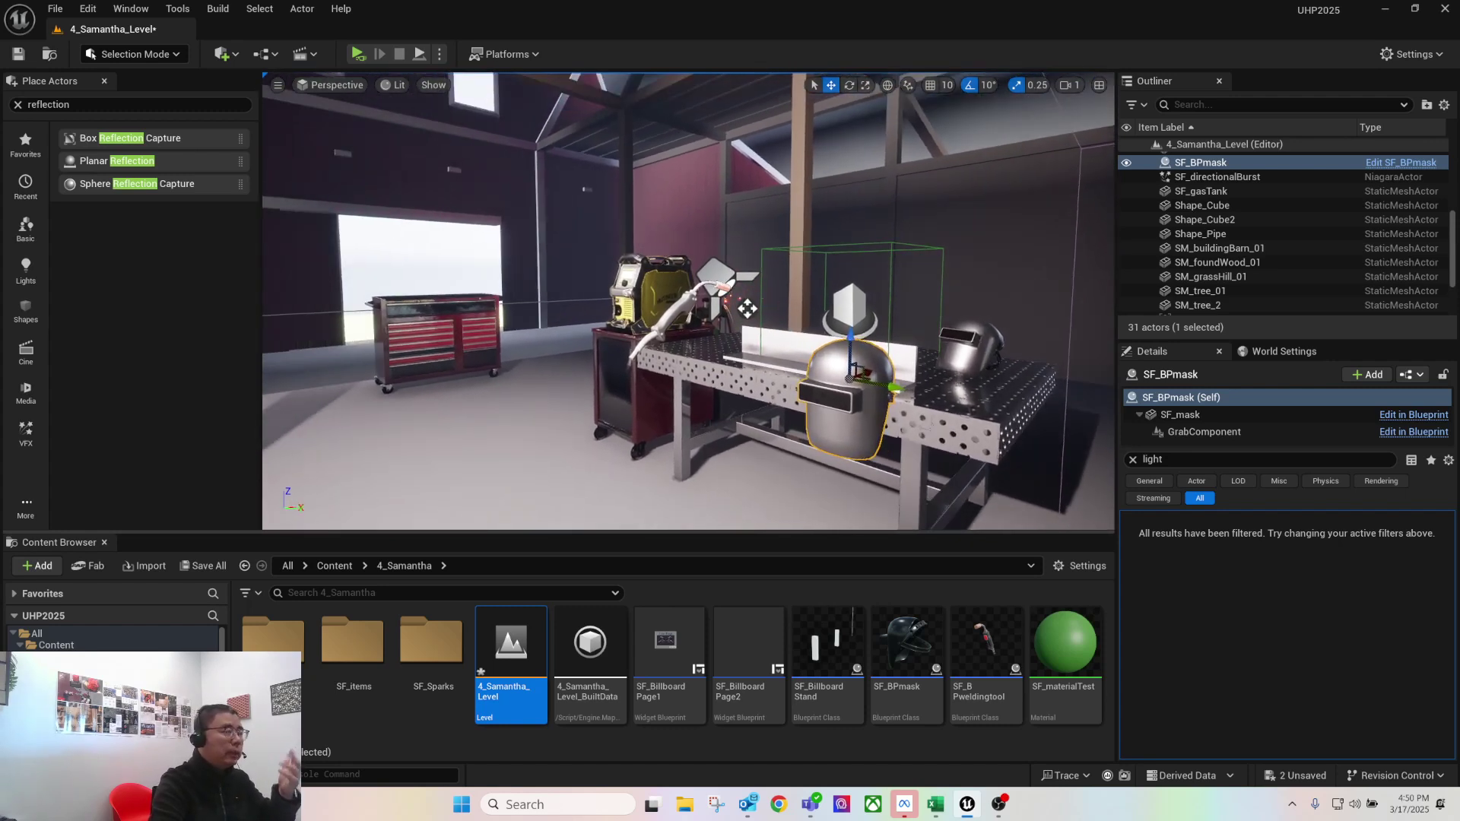
# Preview the level in VR, leave with the exit console command, and run the VR preview again to test the welding mask before stopping
pyautogui.click(358, 56)
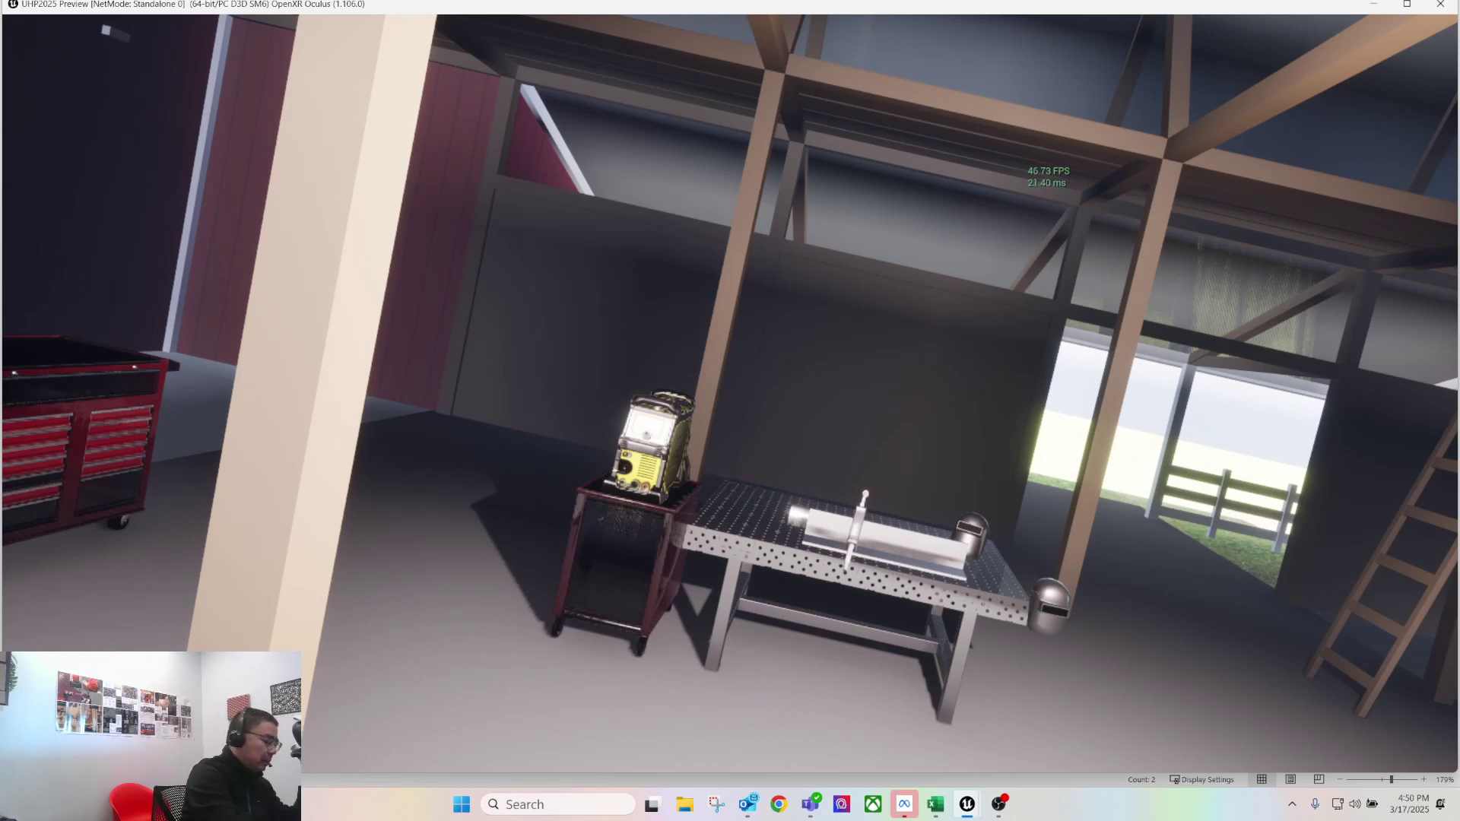
pyautogui.press('`')
pyautogui.write('exit')
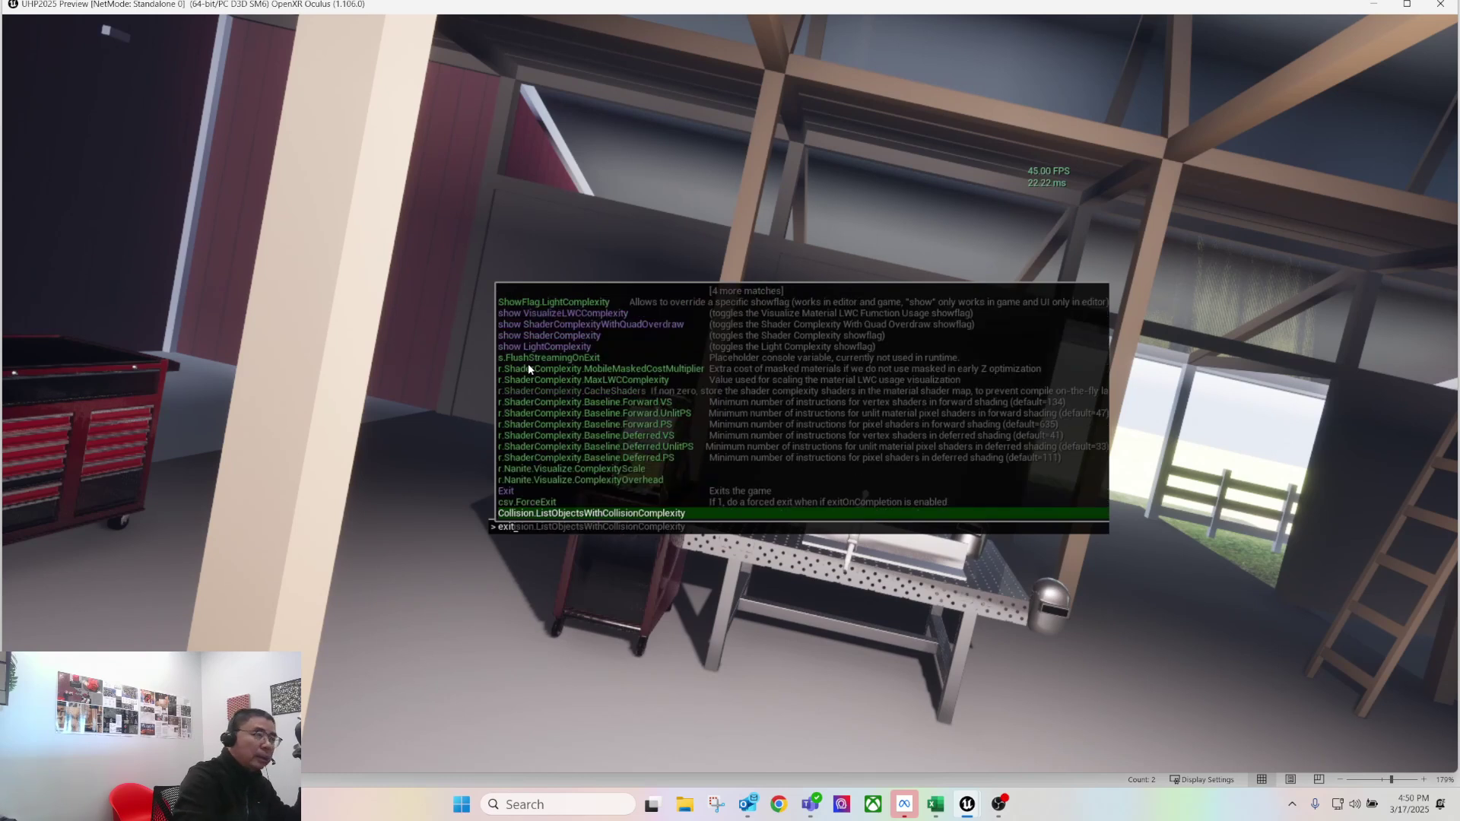
pyautogui.press('Return')
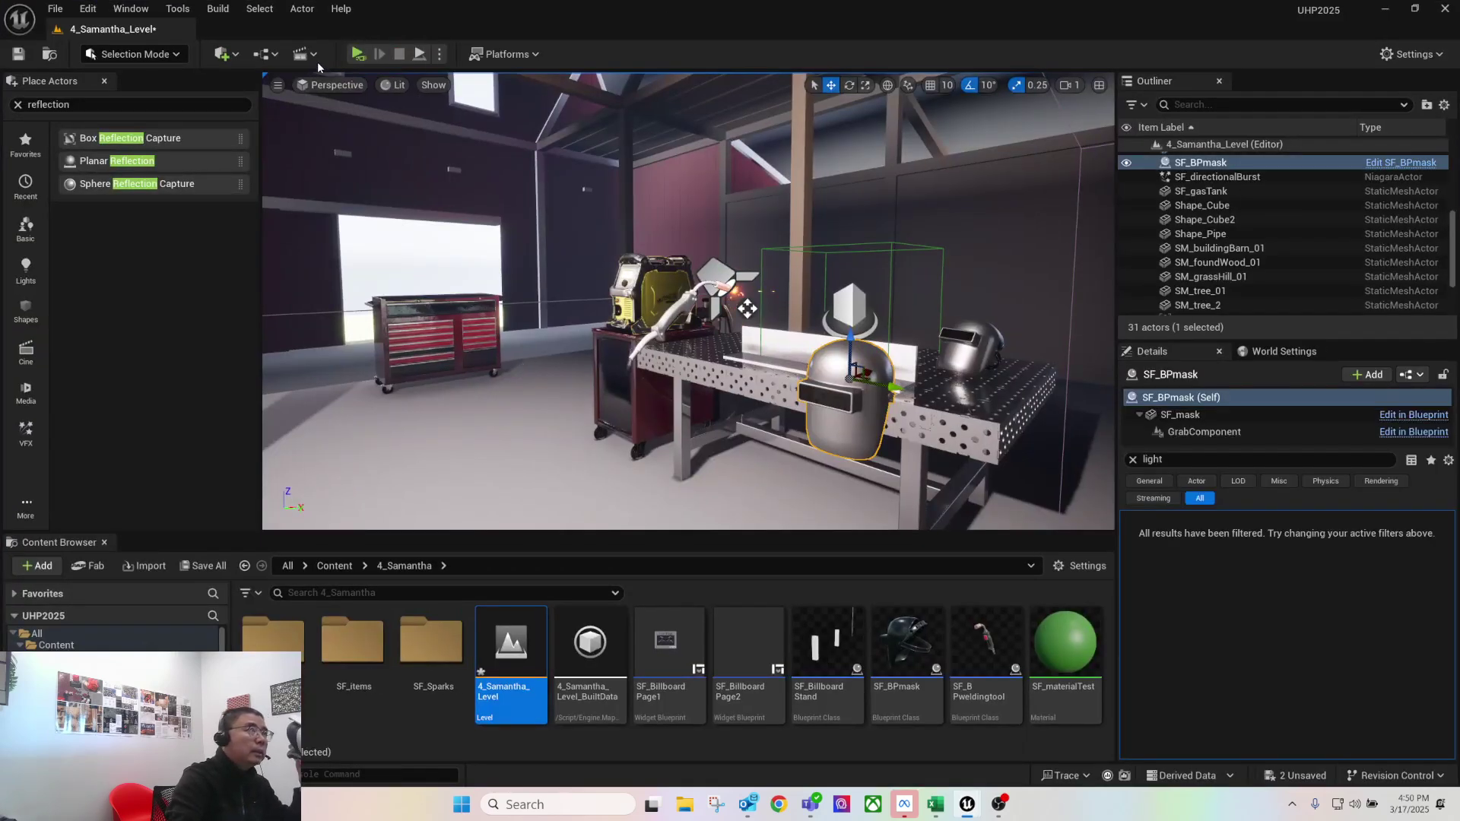
pyautogui.click(357, 54)
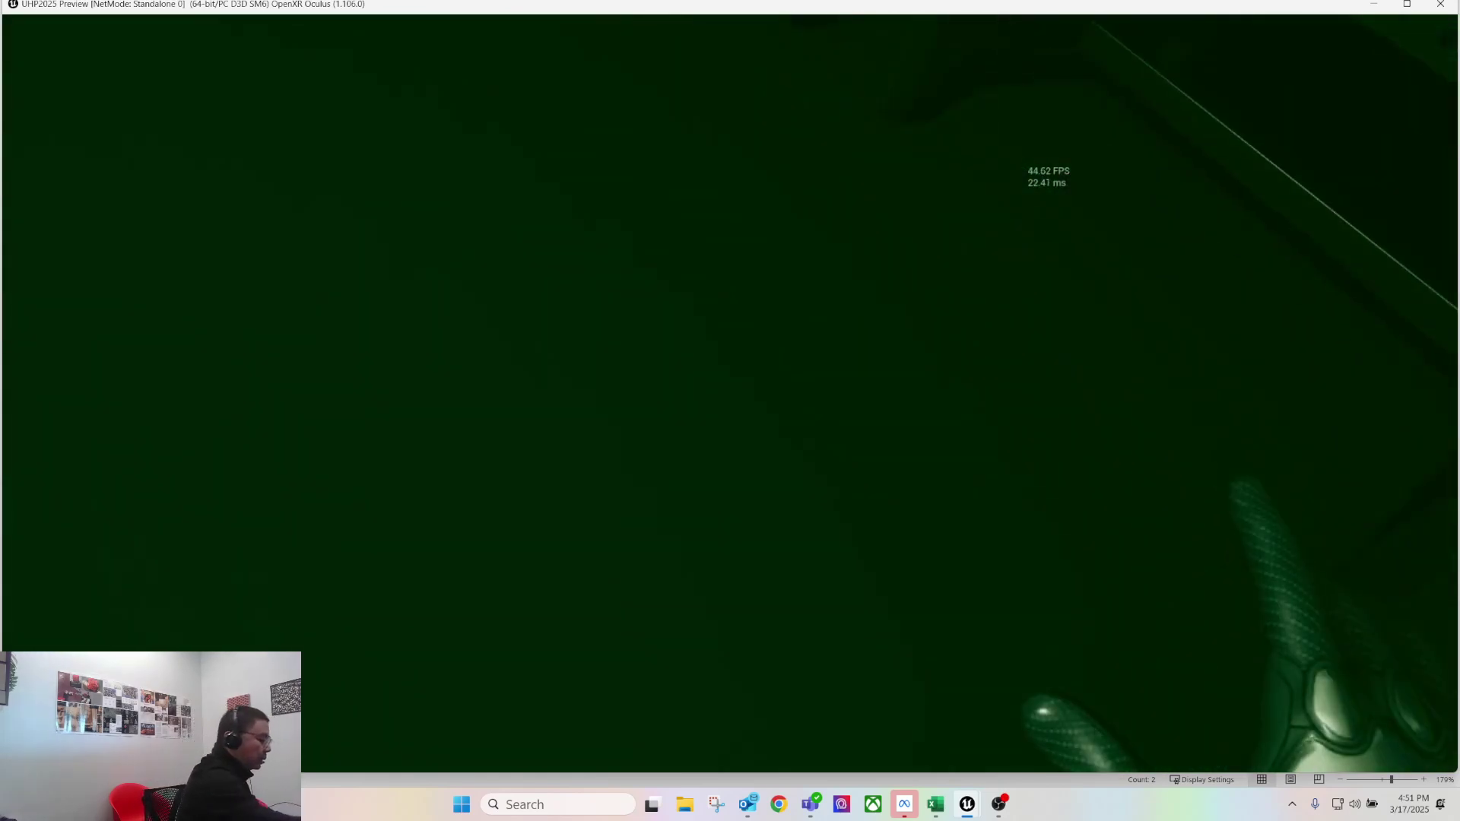
pyautogui.press('Escape')
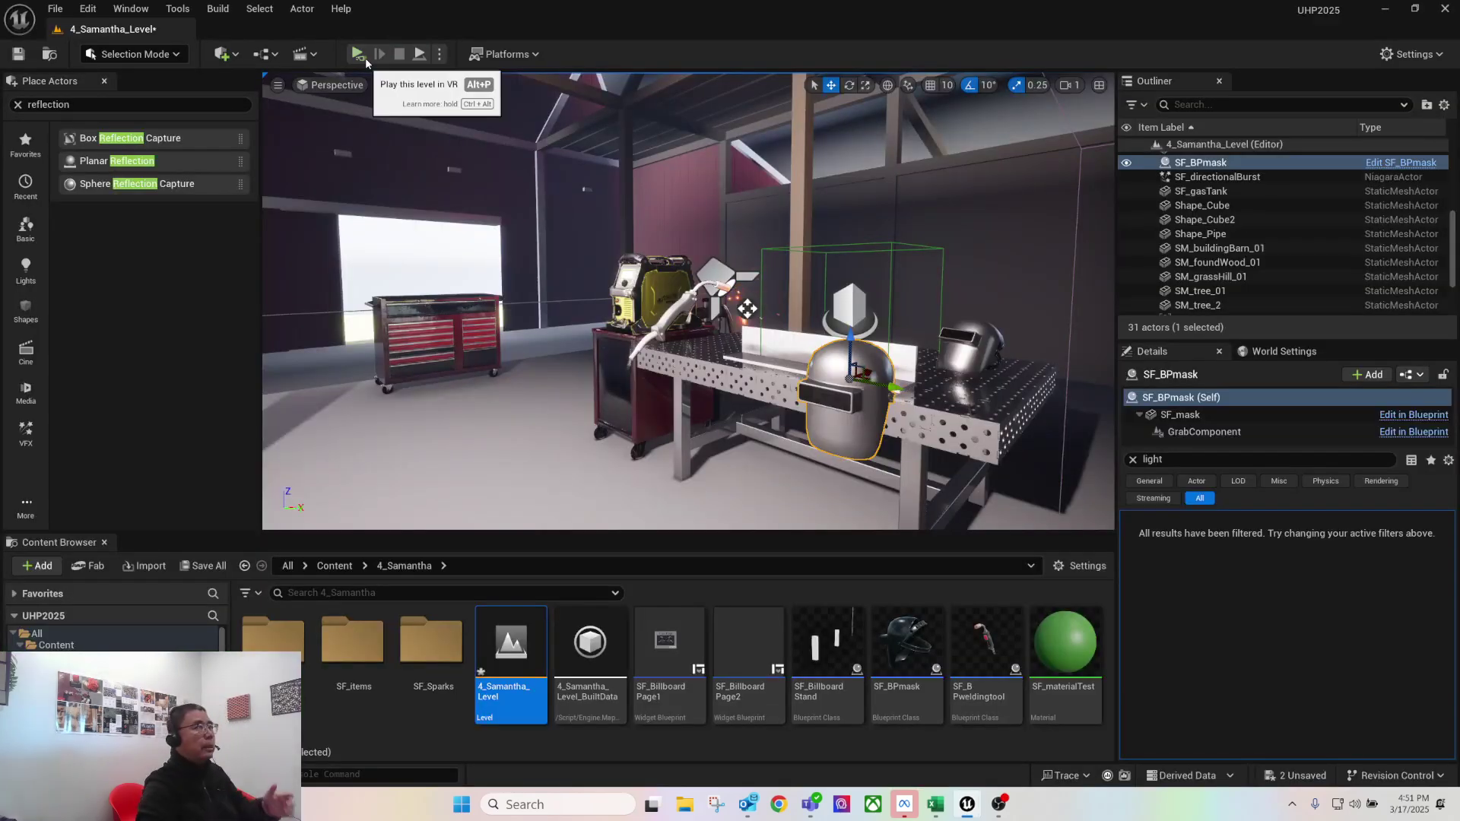
# Locate and open the SF_BPmask blueprint and examine the On Grabbed, maskonoff and Flip Flop logic in its Event Graph
pyautogui.rightClick(830, 369)
pyautogui.click(882, 363)
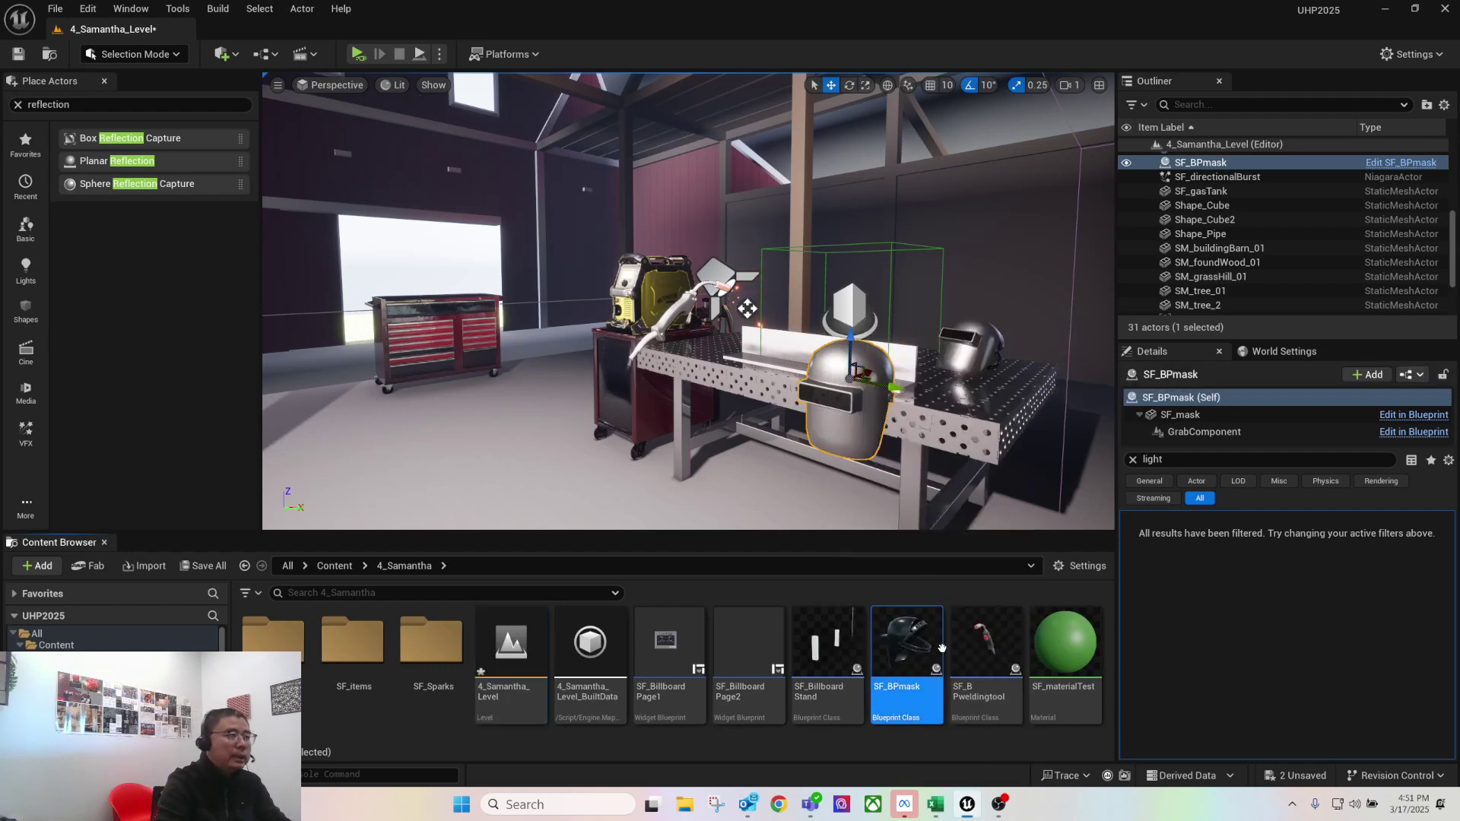
pyautogui.doubleClick(893, 648)
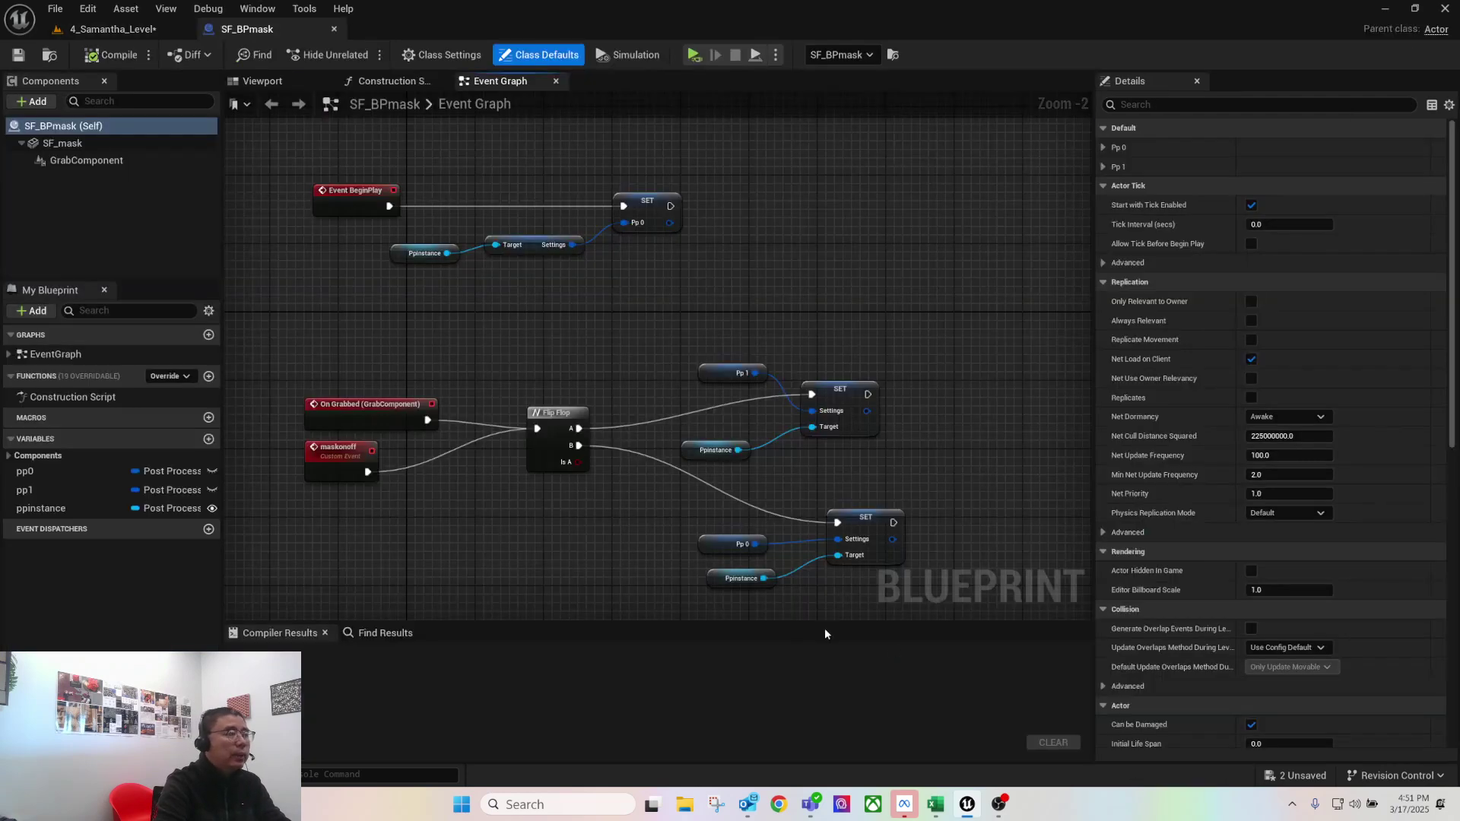
pyautogui.scroll(-1, 576, 353)
pyautogui.moveTo(576, 352); pyautogui.dragTo(634, 259, button='right')
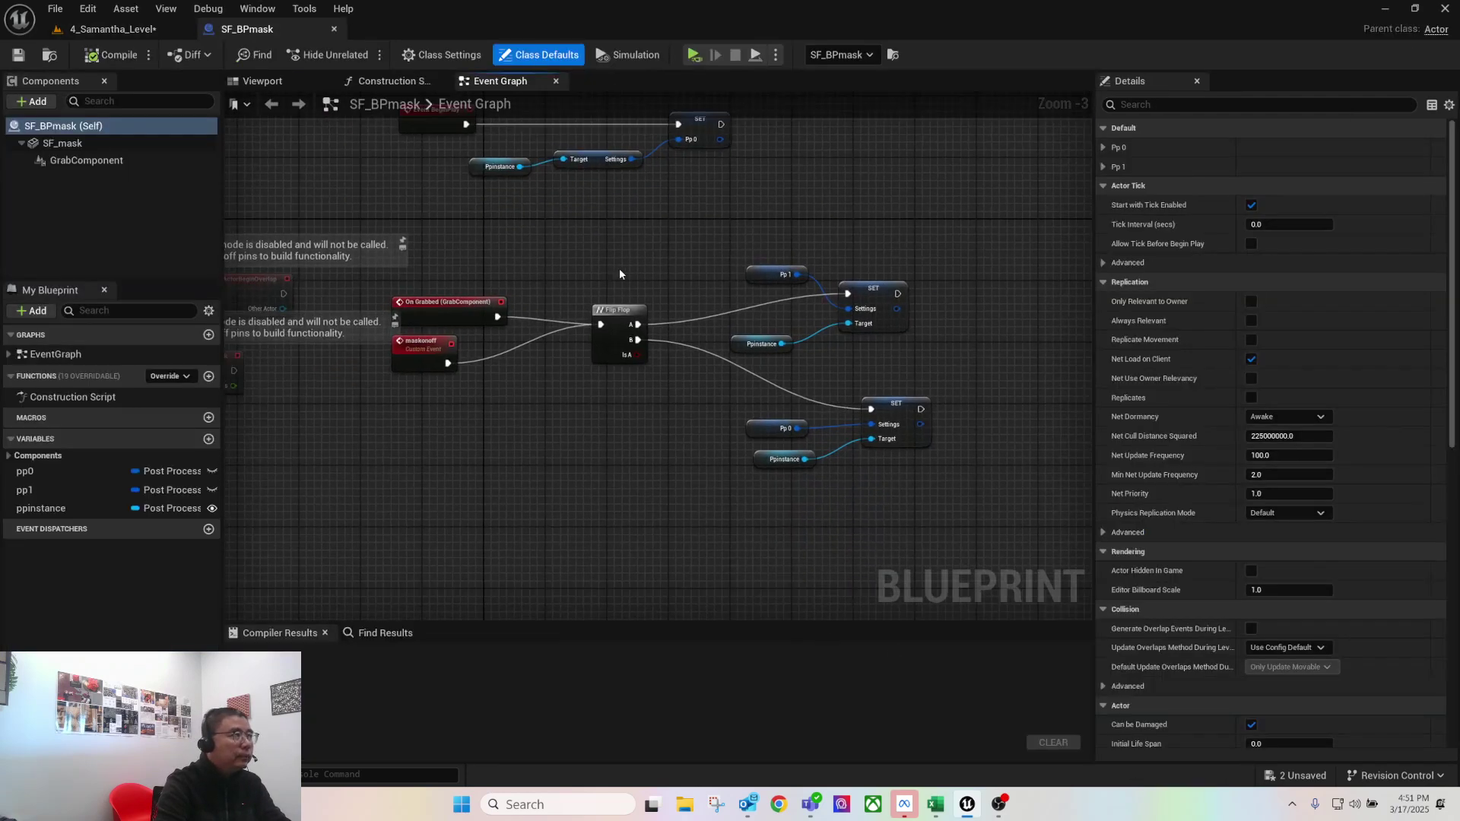
pyautogui.scroll(2, 487, 285)
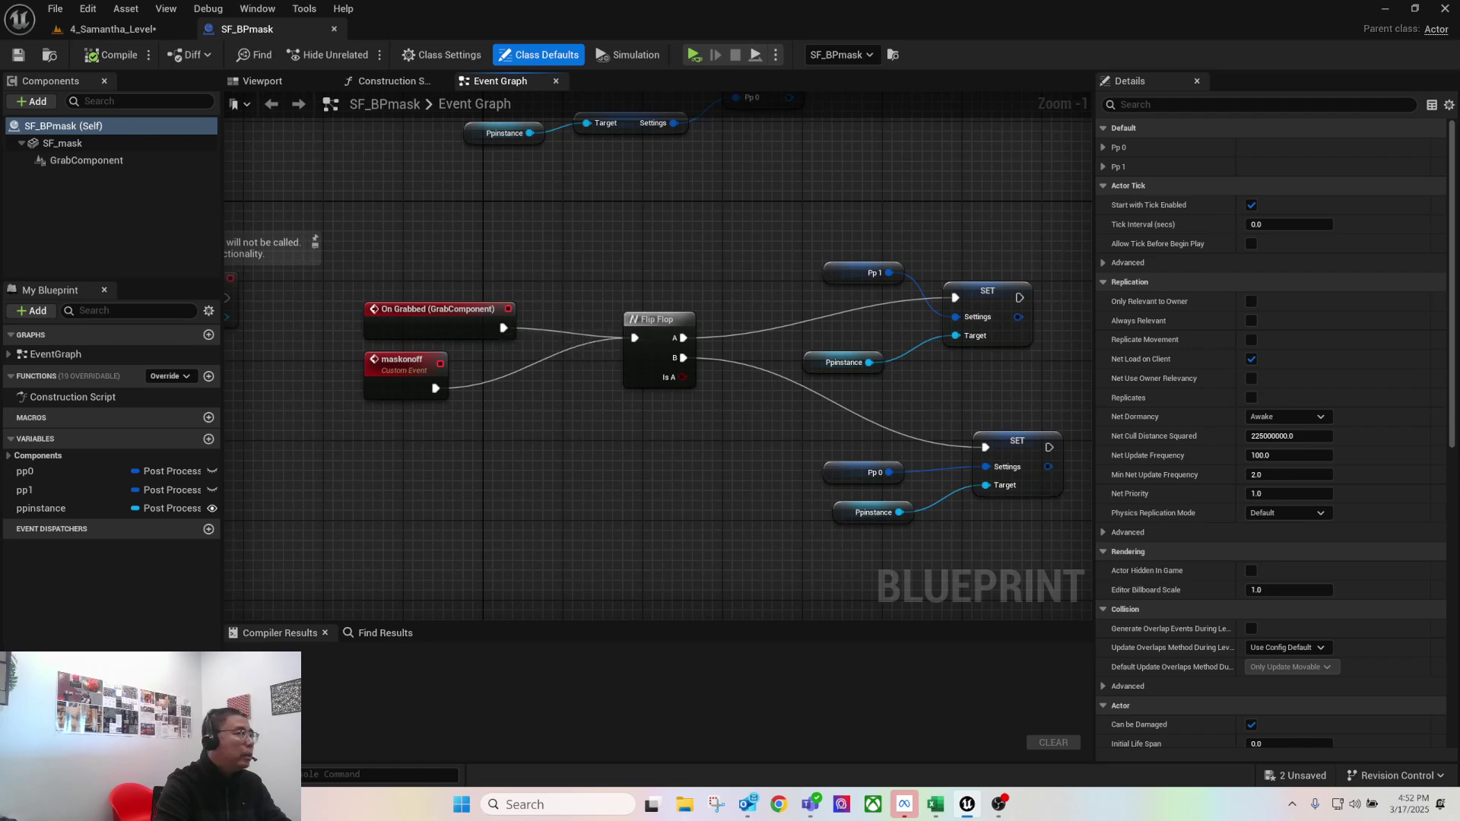
# Inspect the details of the pp0, pp1 and ppinstance post-process variables
pyautogui.click(41, 471)
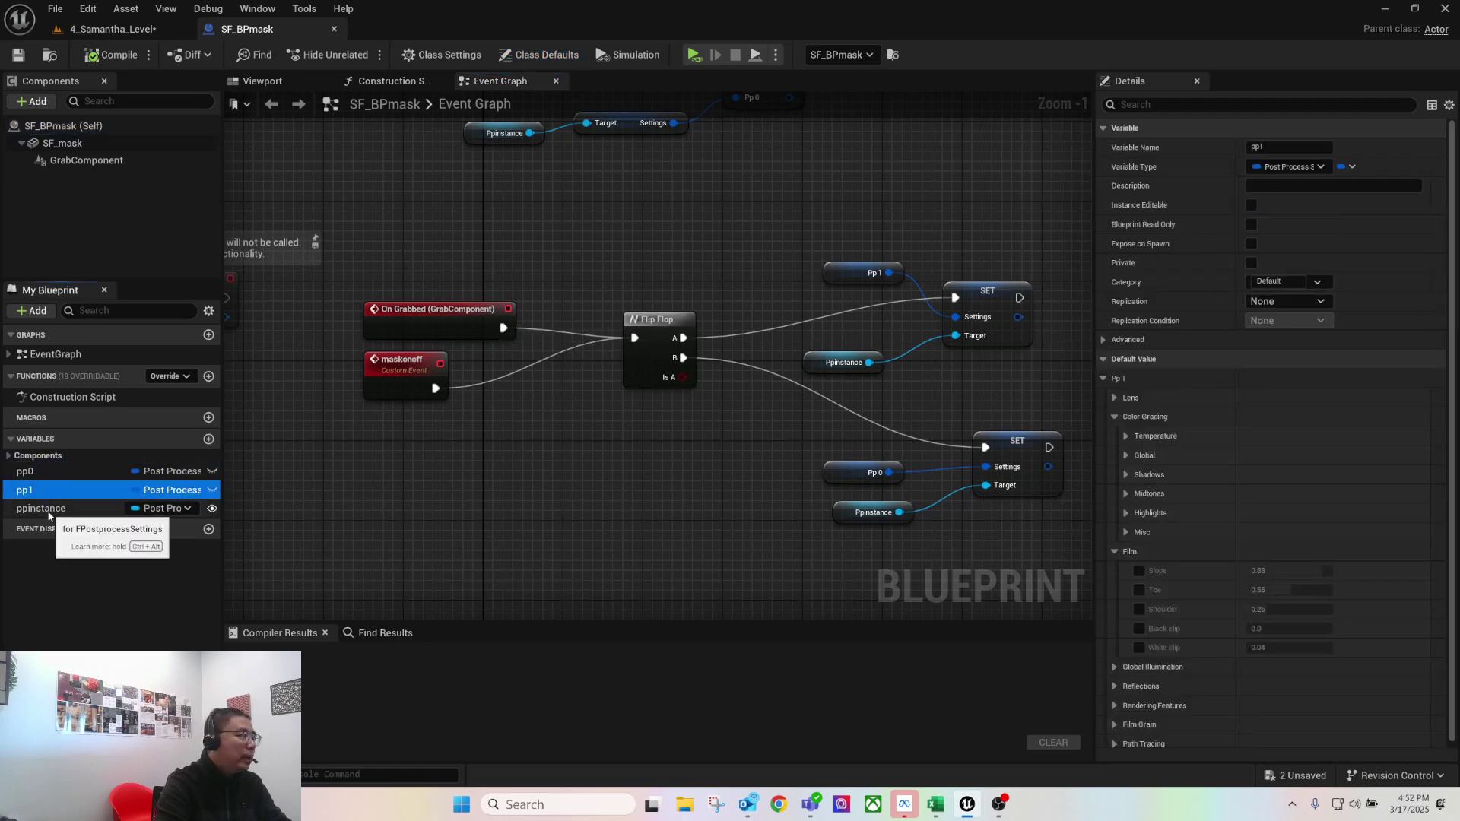
pyautogui.click(39, 507)
pyautogui.click(49, 471)
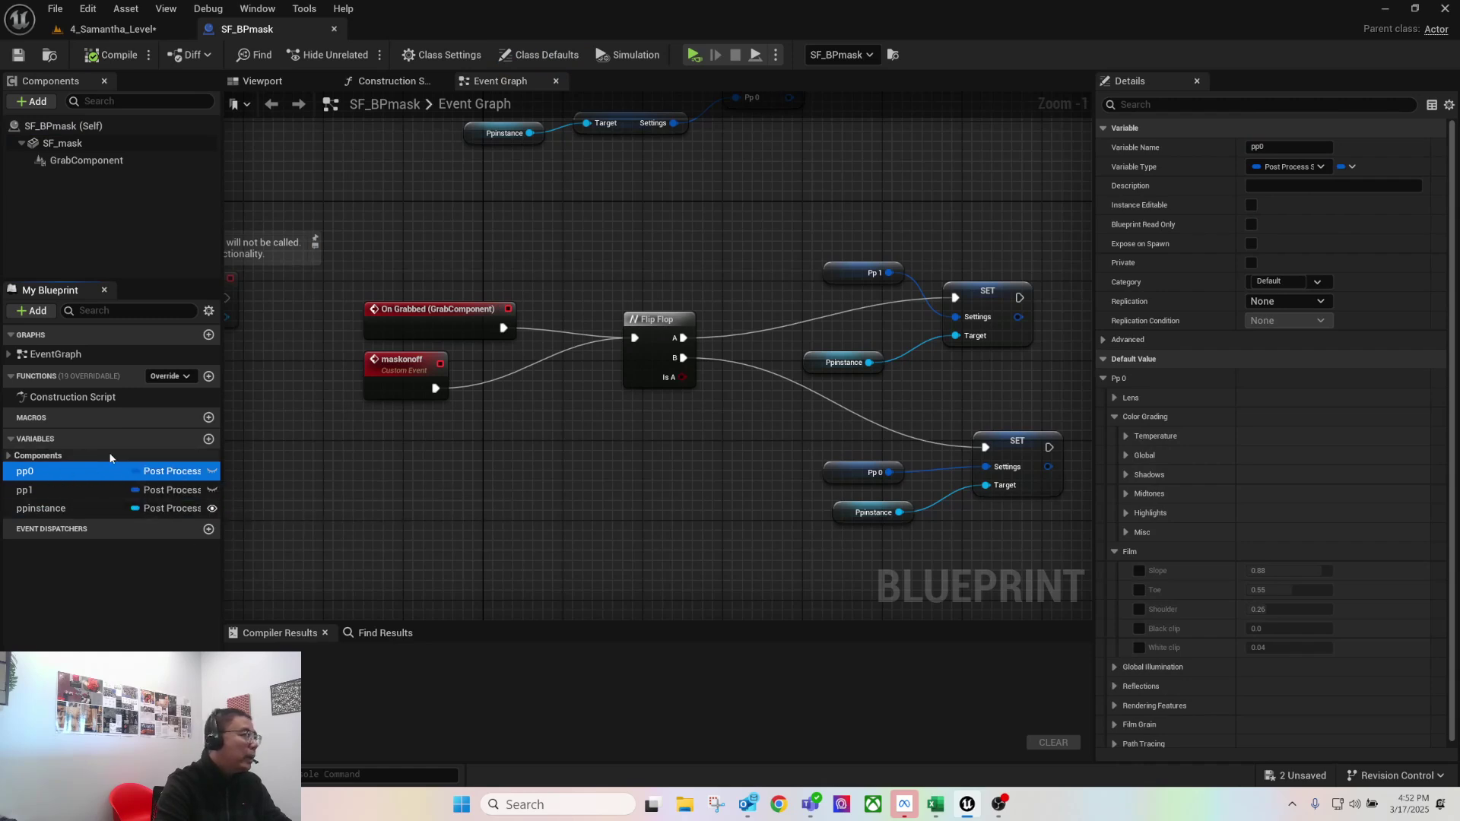
# Add a variable named sdafasd and search its type list for "post proce" to examine the post process types
pyautogui.click(208, 440)
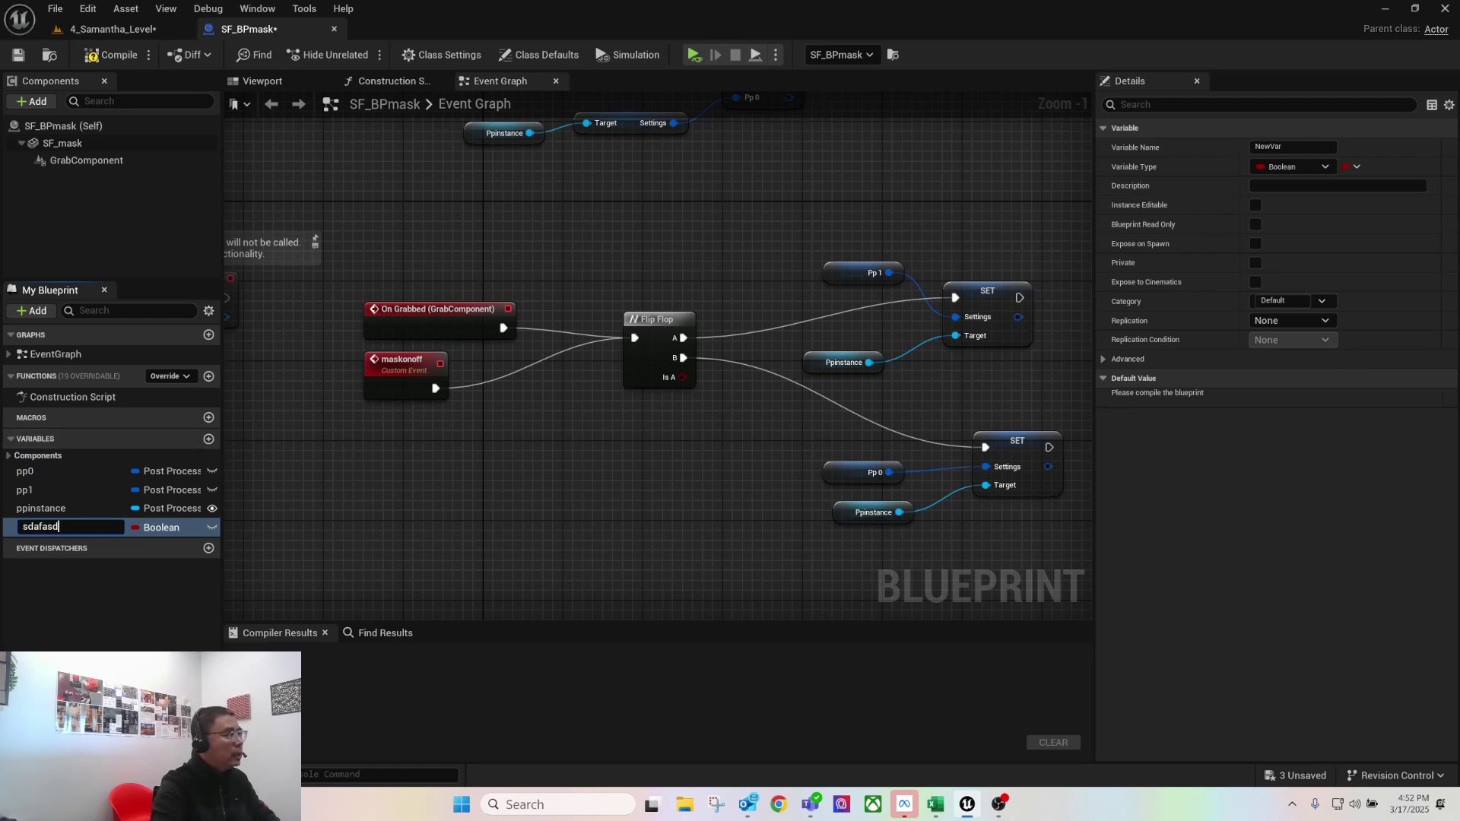
pyautogui.press('Return')
pyautogui.click(161, 526)
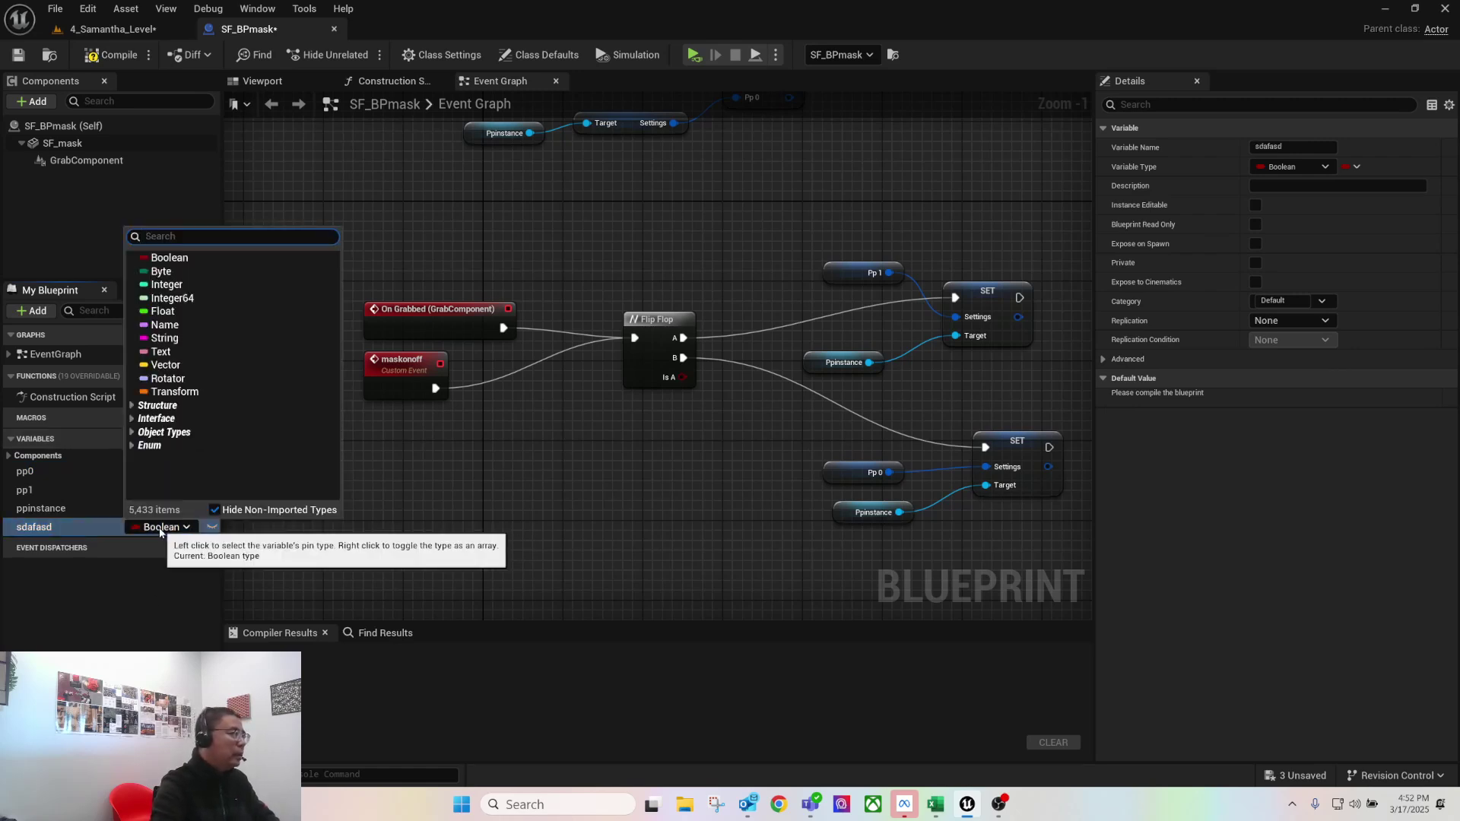
pyautogui.write('ppo')
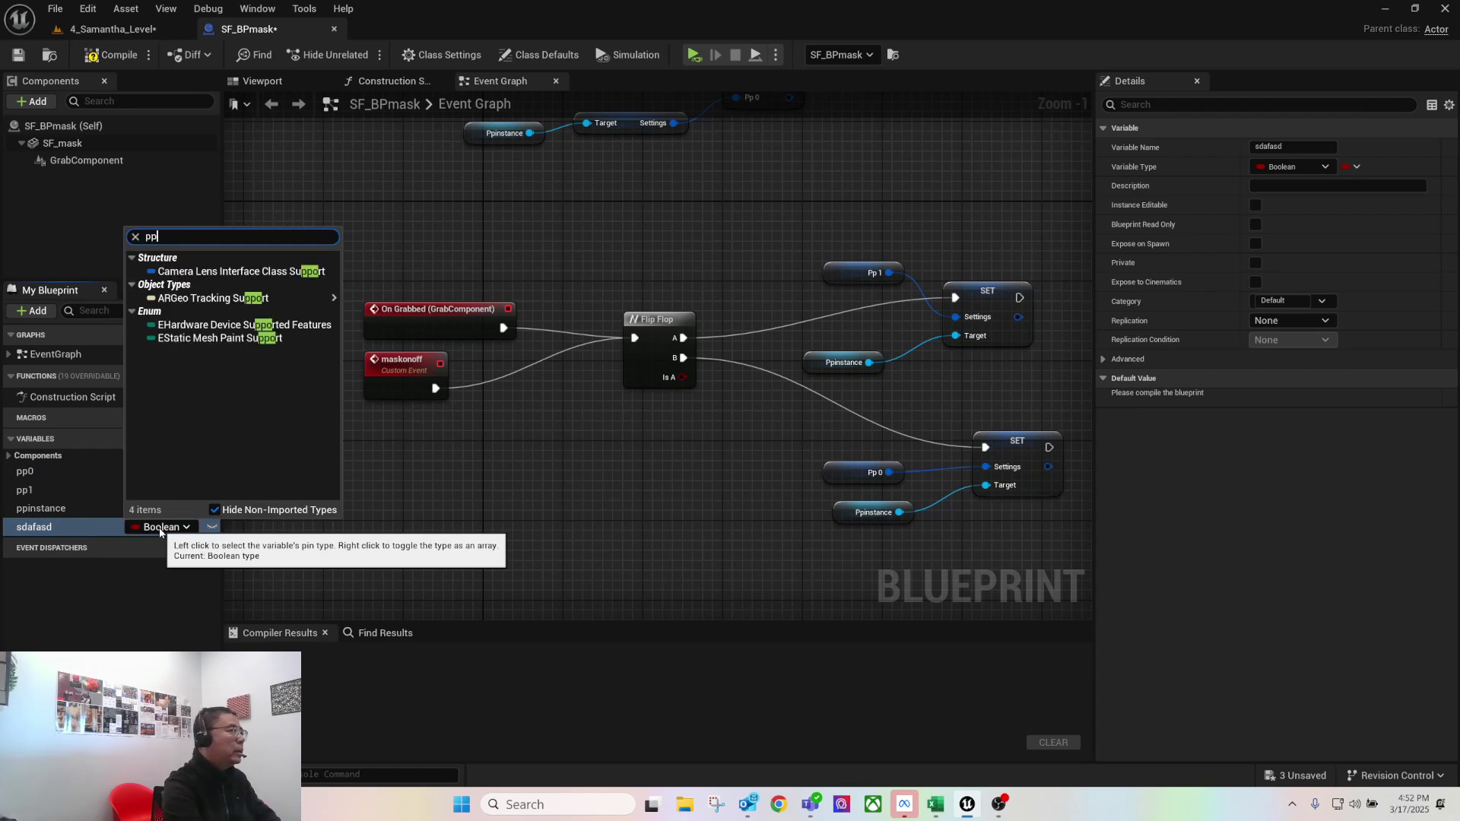
pyautogui.write('e')
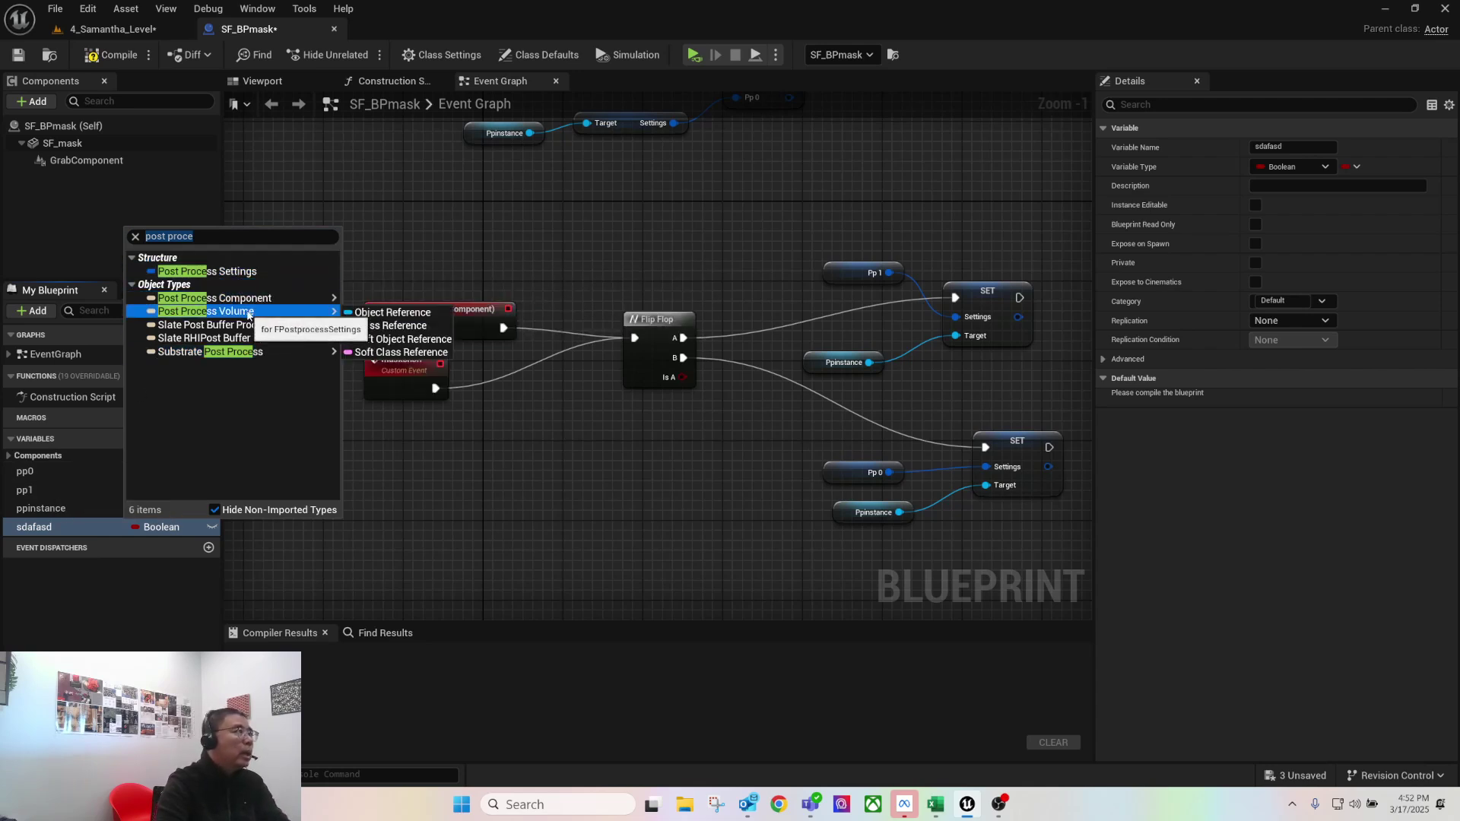
pyautogui.moveTo(257, 304)
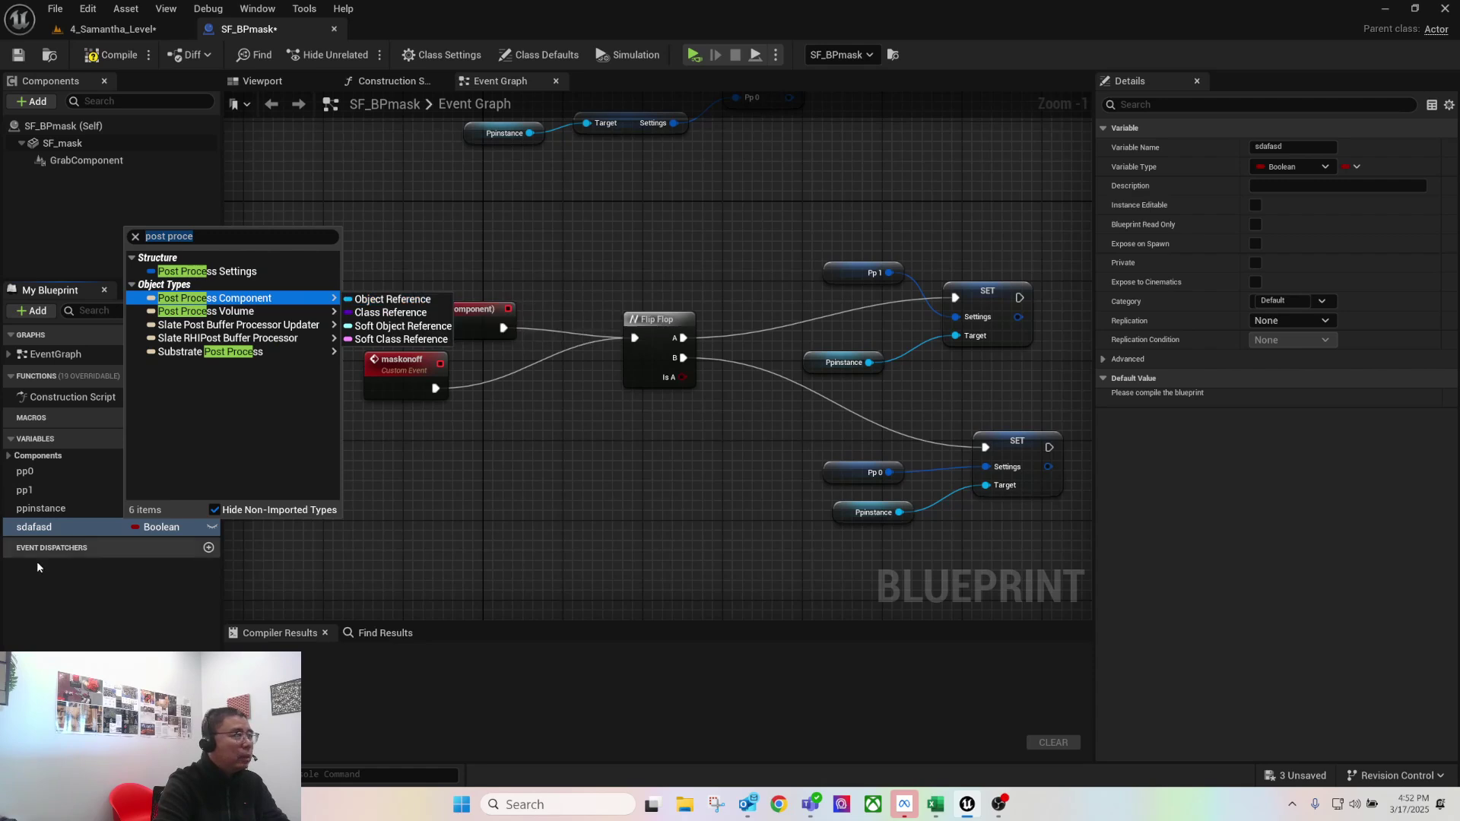
# Close the type list and delete the sdafasd variable
pyautogui.click(47, 510)
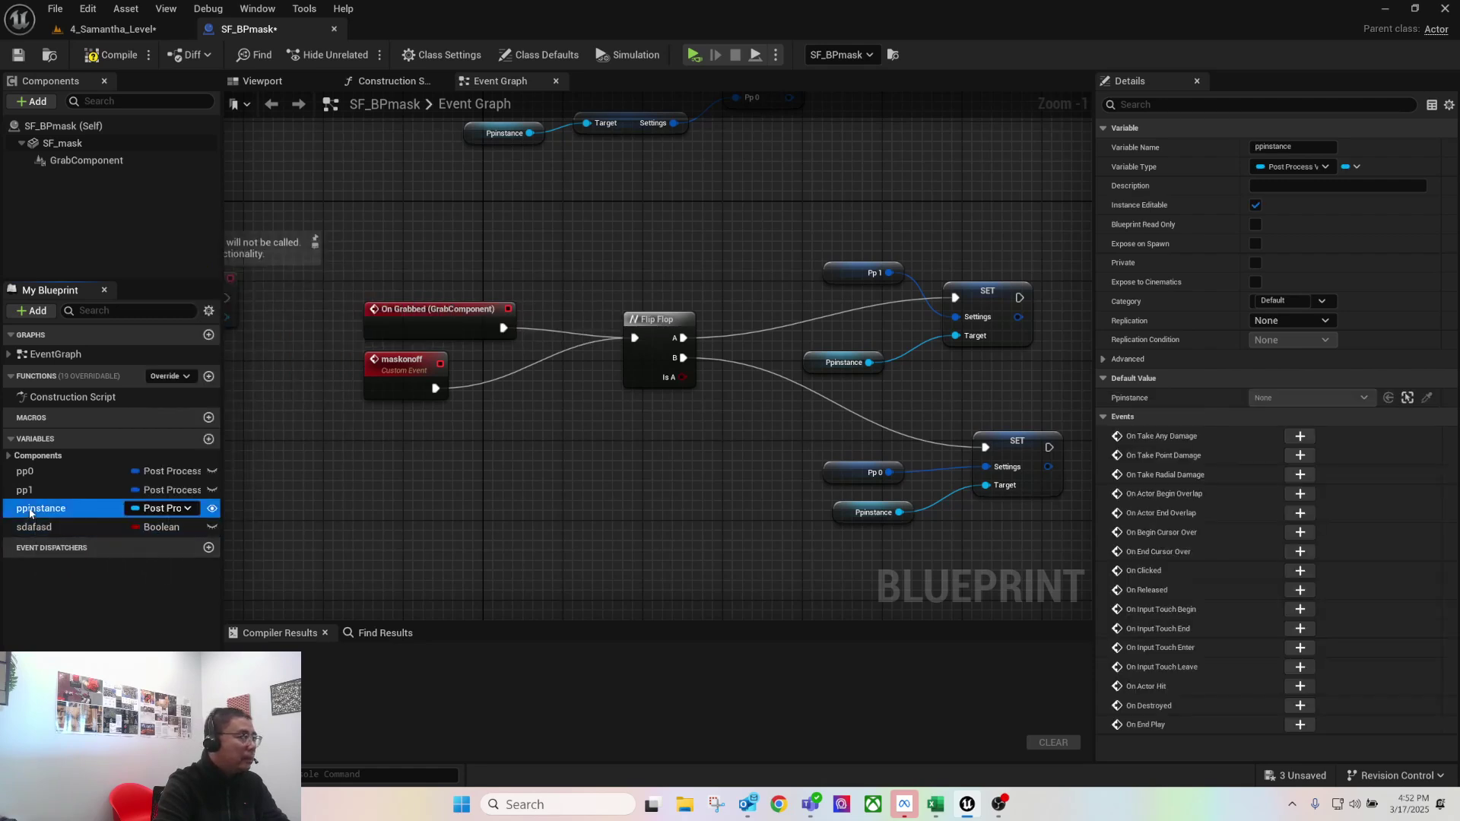
pyautogui.click(31, 527)
pyautogui.rightClick(27, 532)
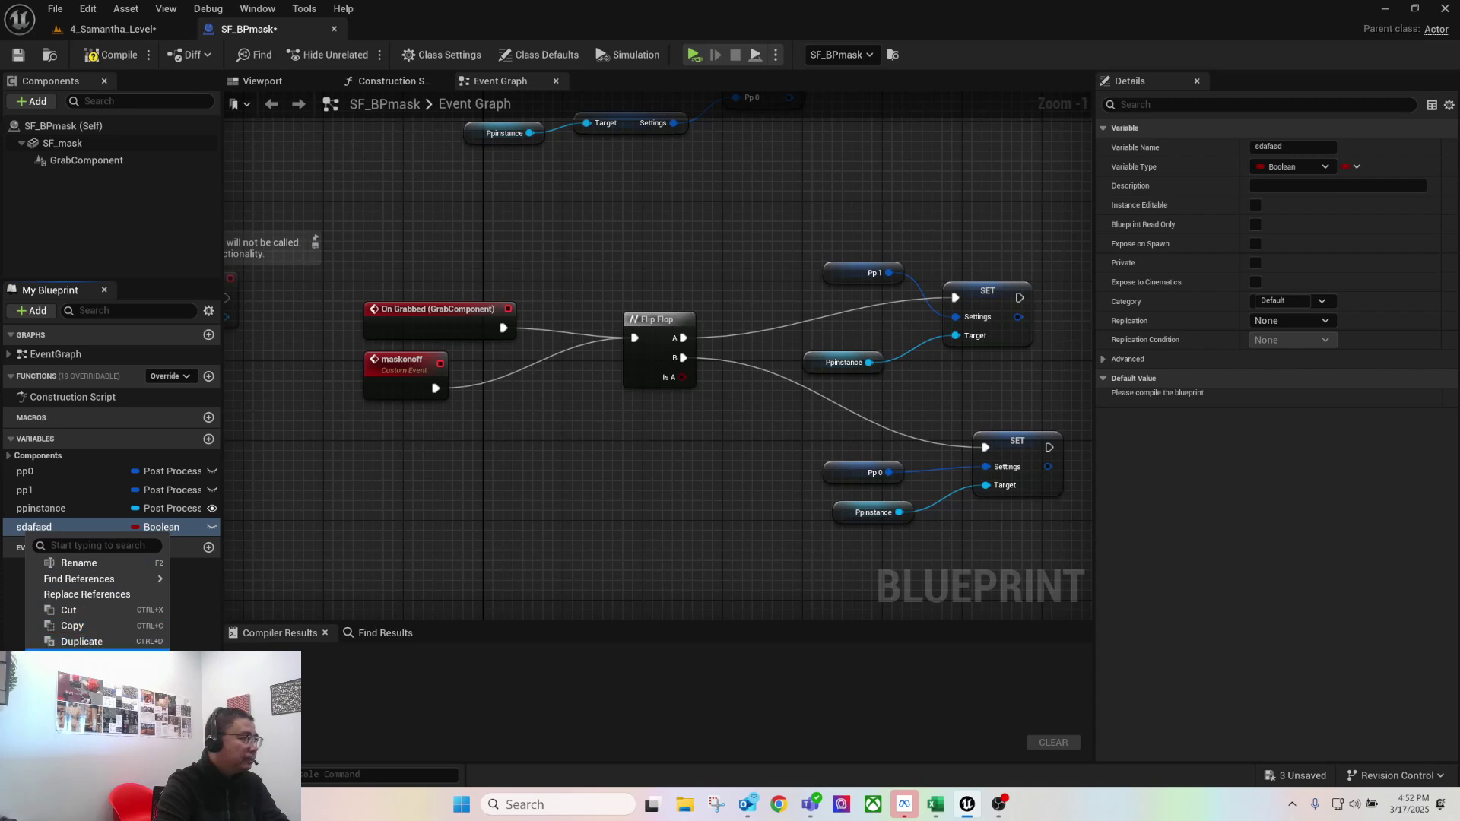
pyautogui.click(72, 656)
# Check the ppinstance variable's public setting and, with the details filter cleared, the Ppinstance property of the mask in 4_Samantha_Level
pyautogui.click(64, 511)
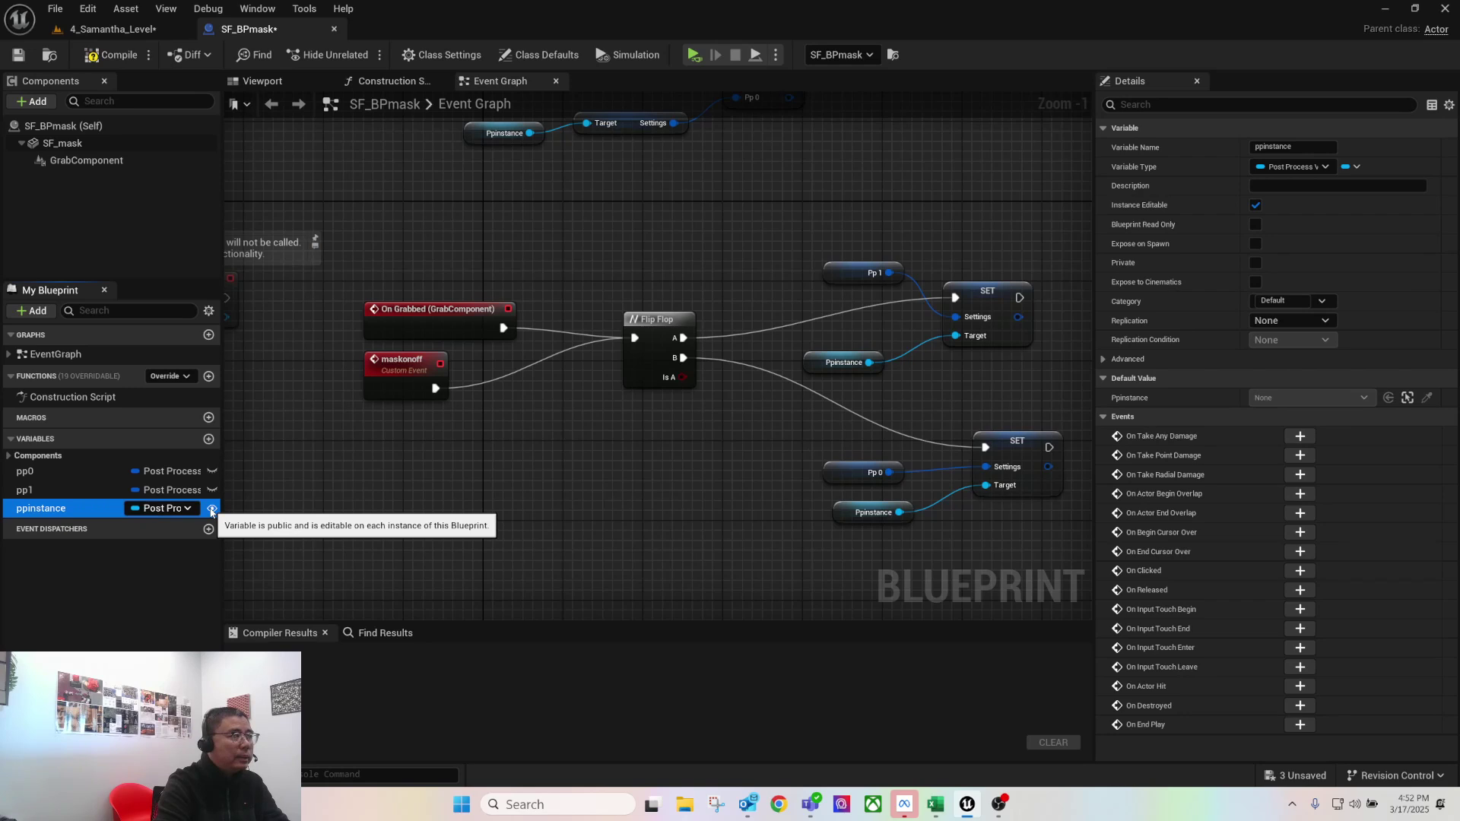
pyautogui.click(145, 32)
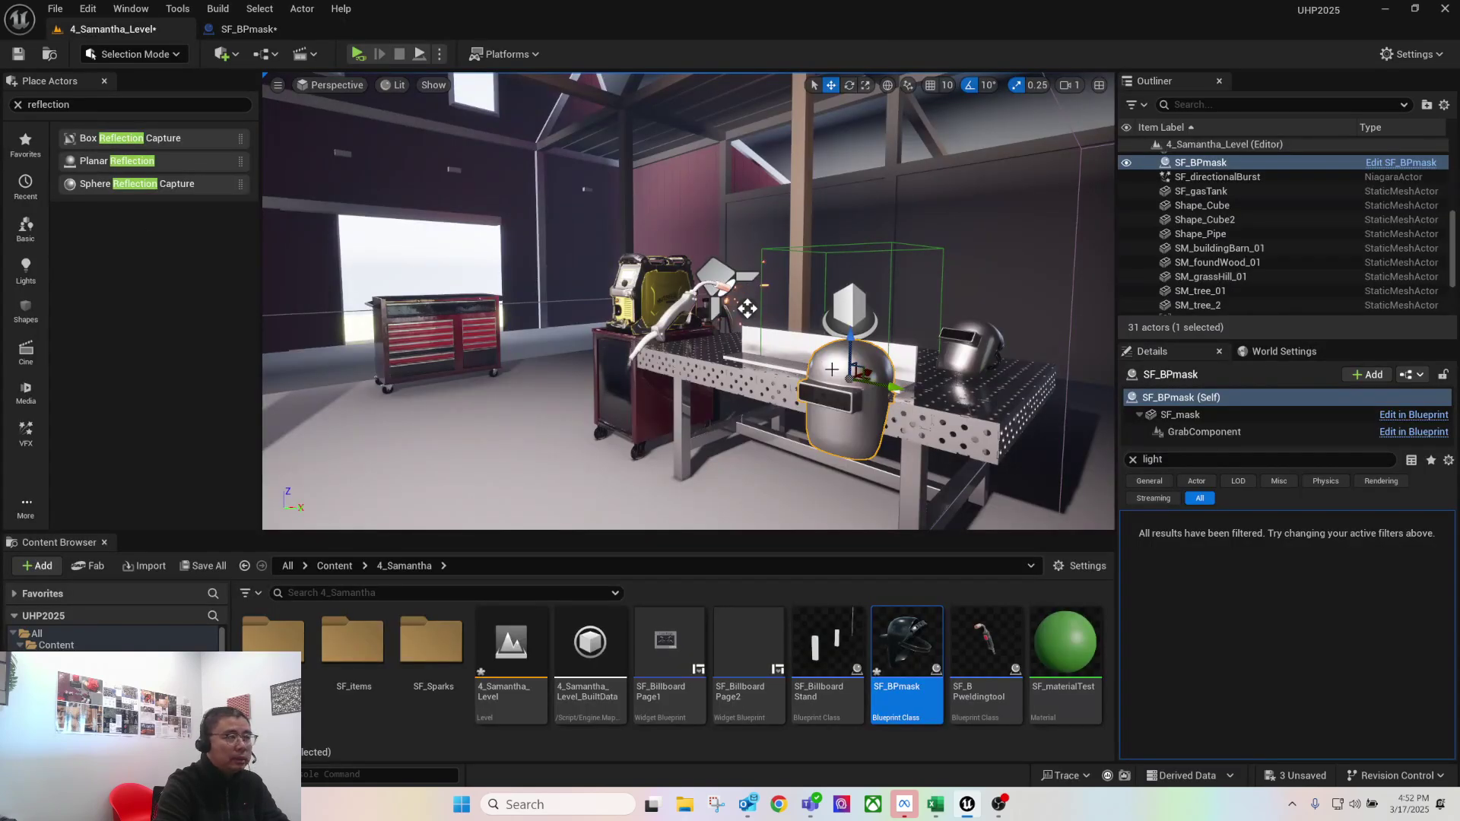
pyautogui.click(1131, 459)
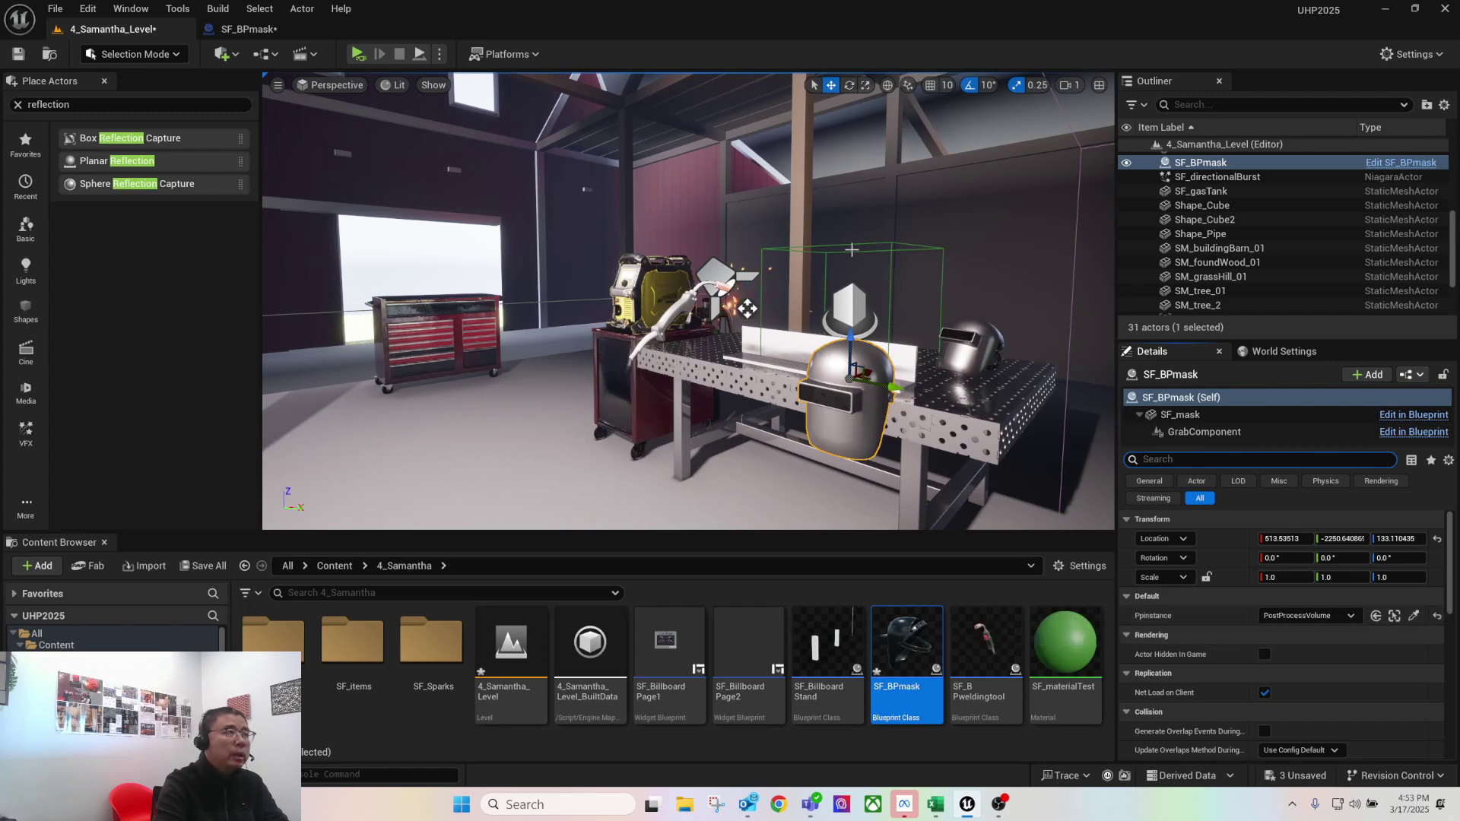
# Find the PostProcessVolume by filtering the Outliner for "post", examine its extents, and reselect the mask to check its Ppinstance assignment
pyautogui.click(1201, 104)
pyautogui.write('post')
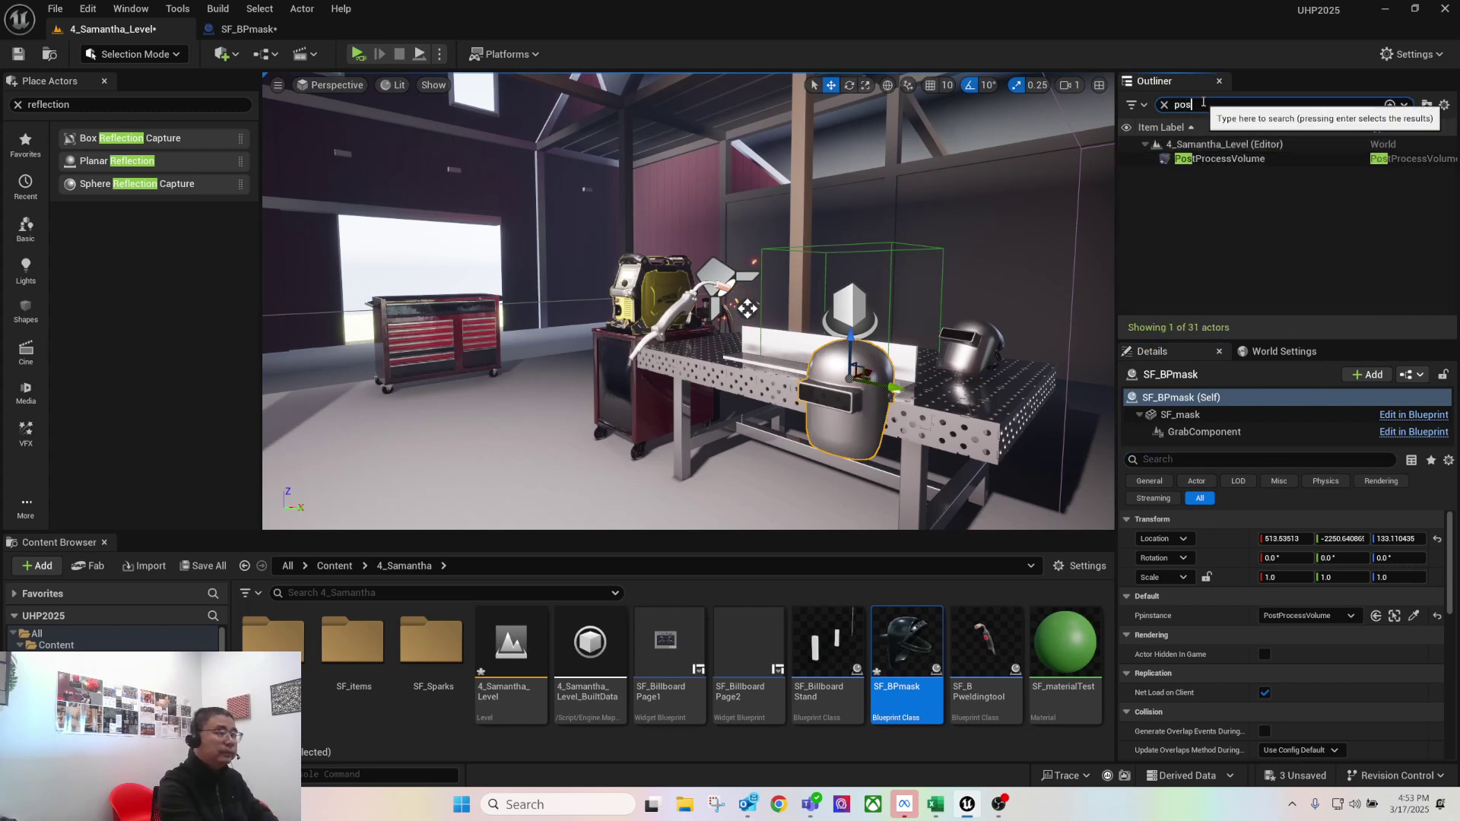
pyautogui.click(1233, 158)
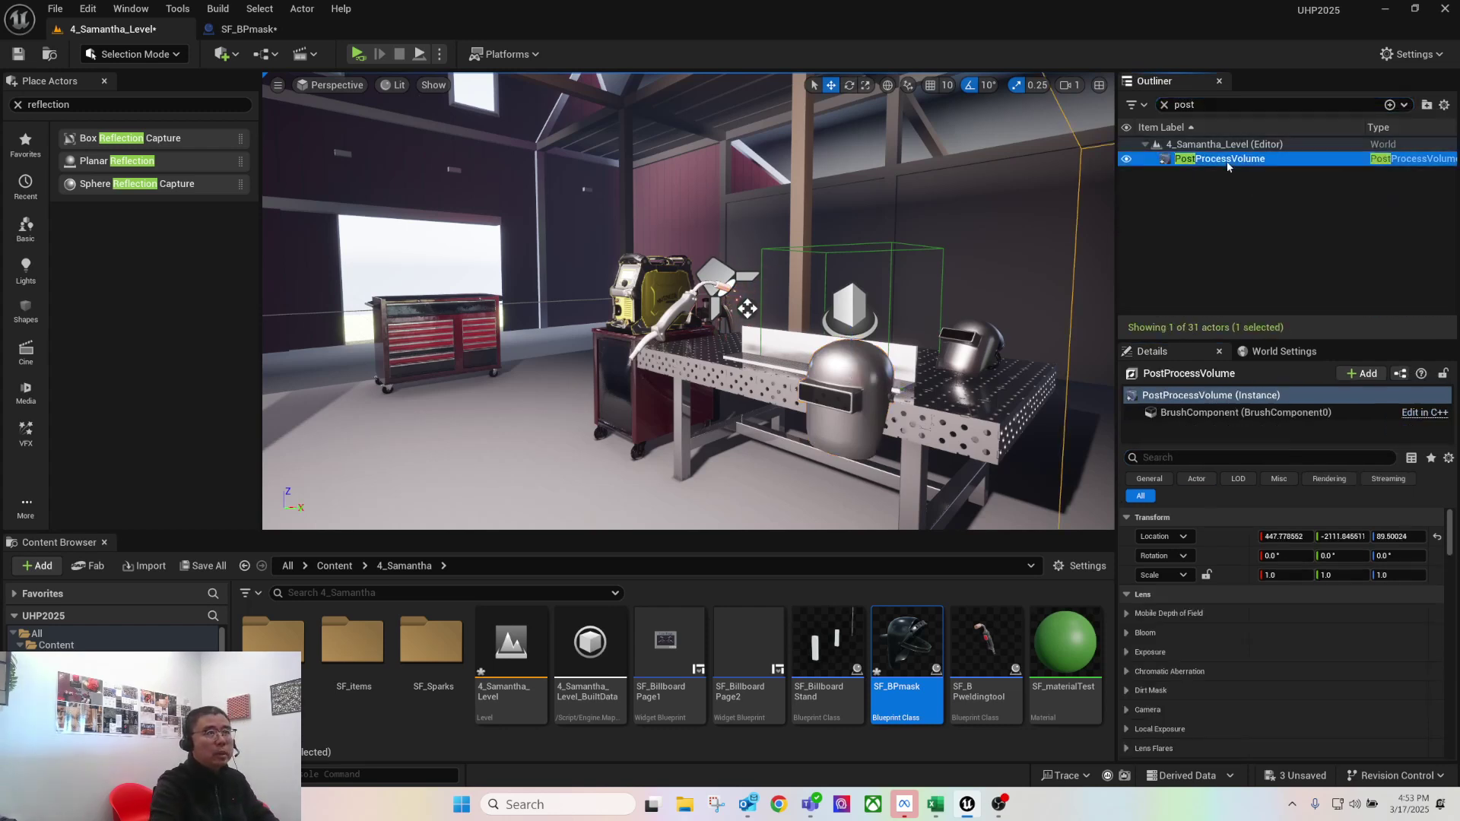
pyautogui.doubleClick(1233, 158)
pyautogui.moveTo(727, 170); pyautogui.dragTo(690, 299, button='right')
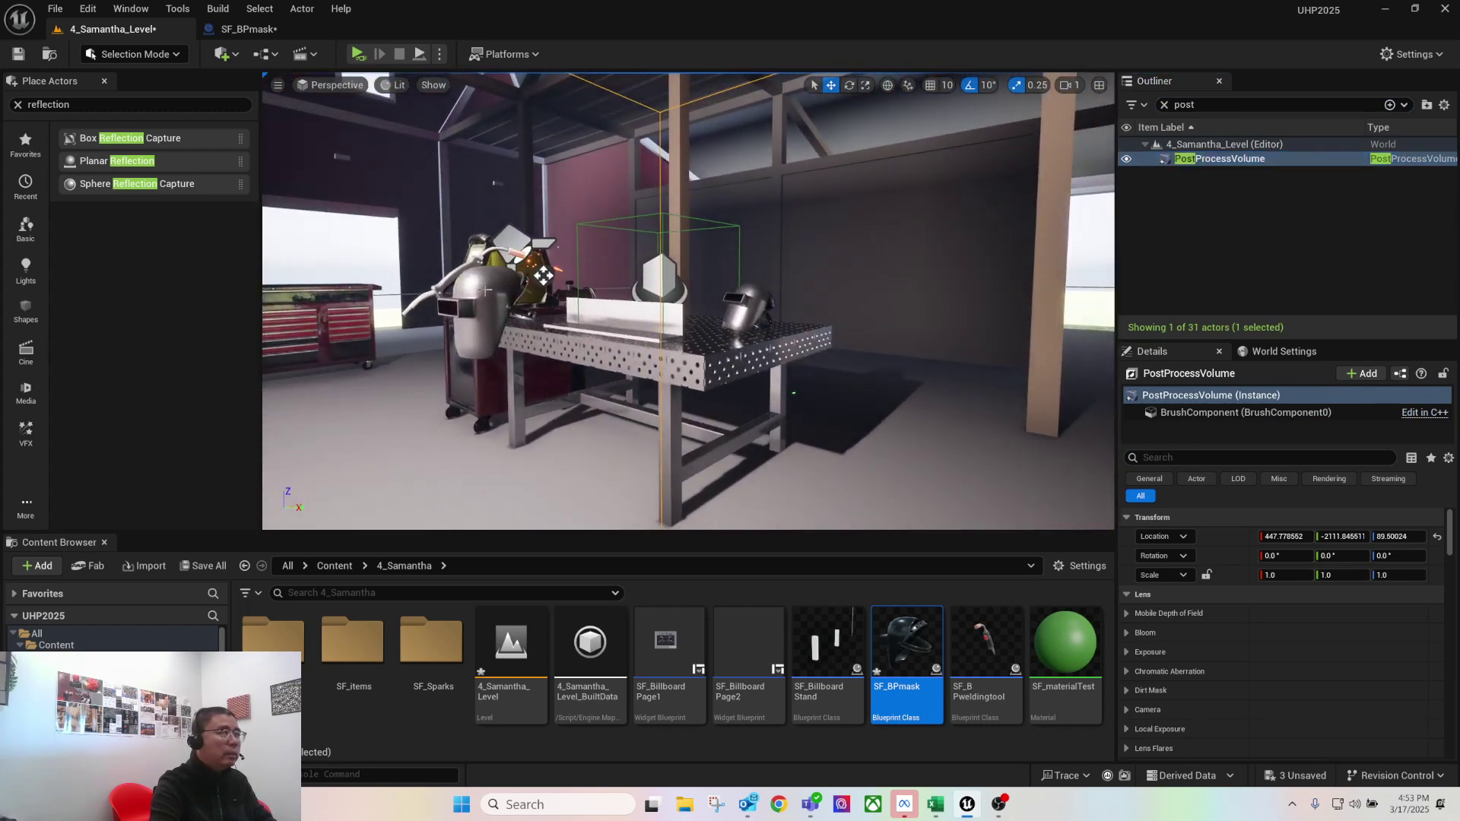
pyautogui.click(525, 302)
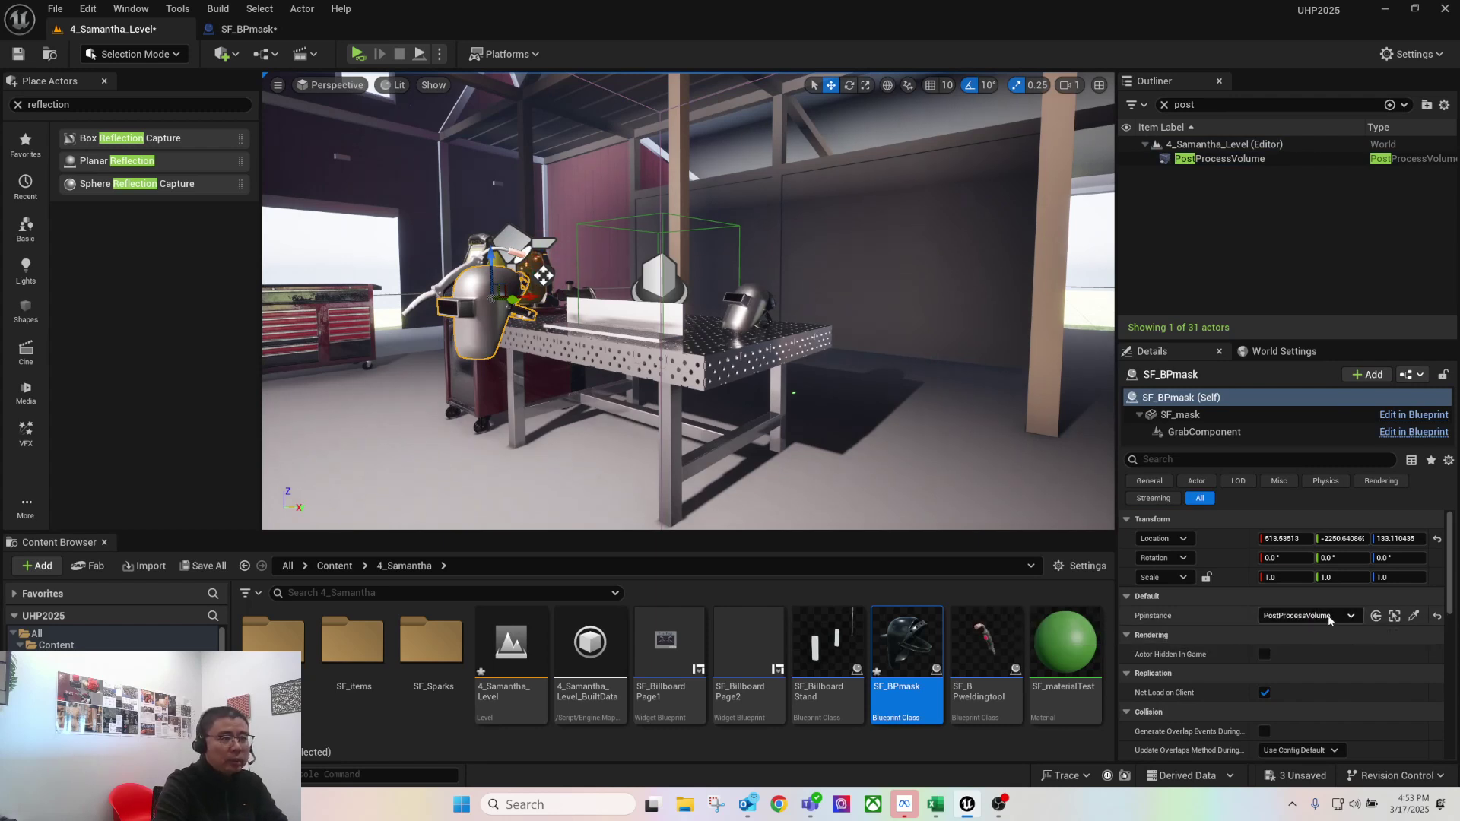
# Return to the SF_BPmask blueprint and examine how the ppinstance and pp0 variables feed the SET nodes
pyautogui.click(238, 33)
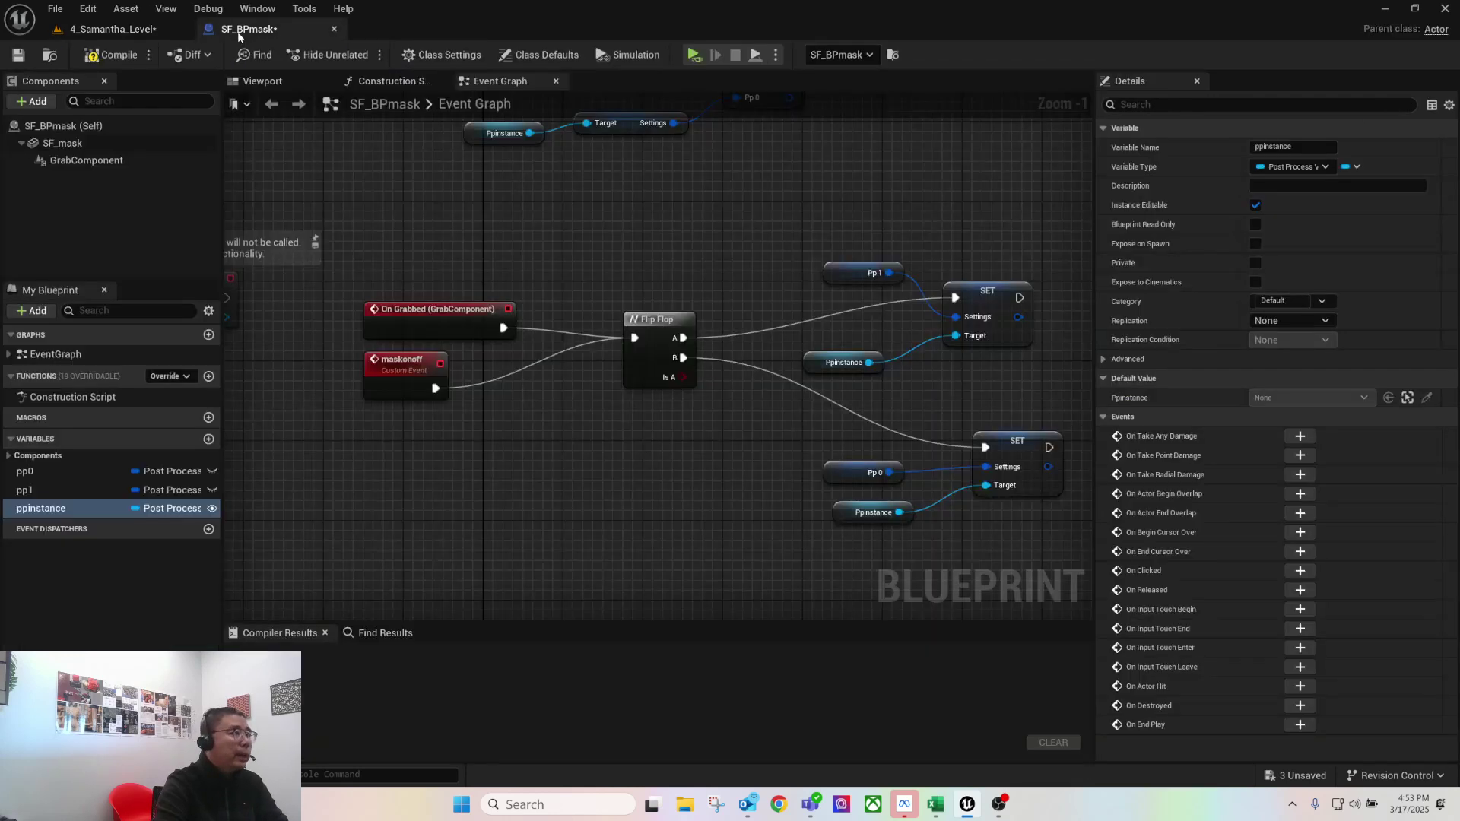
pyautogui.doubleClick(49, 507)
pyautogui.click(407, 509)
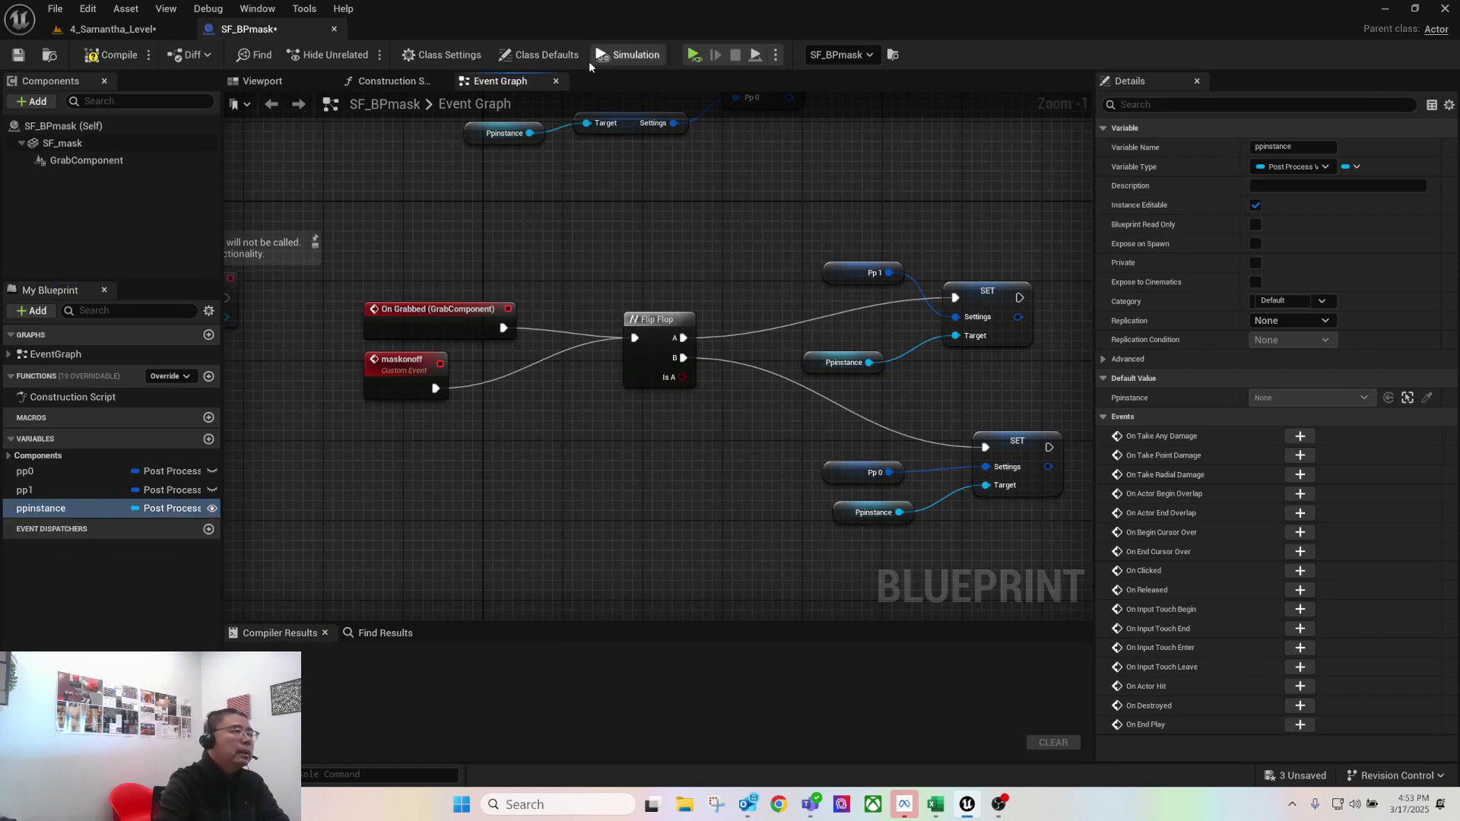
pyautogui.moveTo(764, 258); pyautogui.dragTo(521, 263, button='right')
pyautogui.click(582, 371)
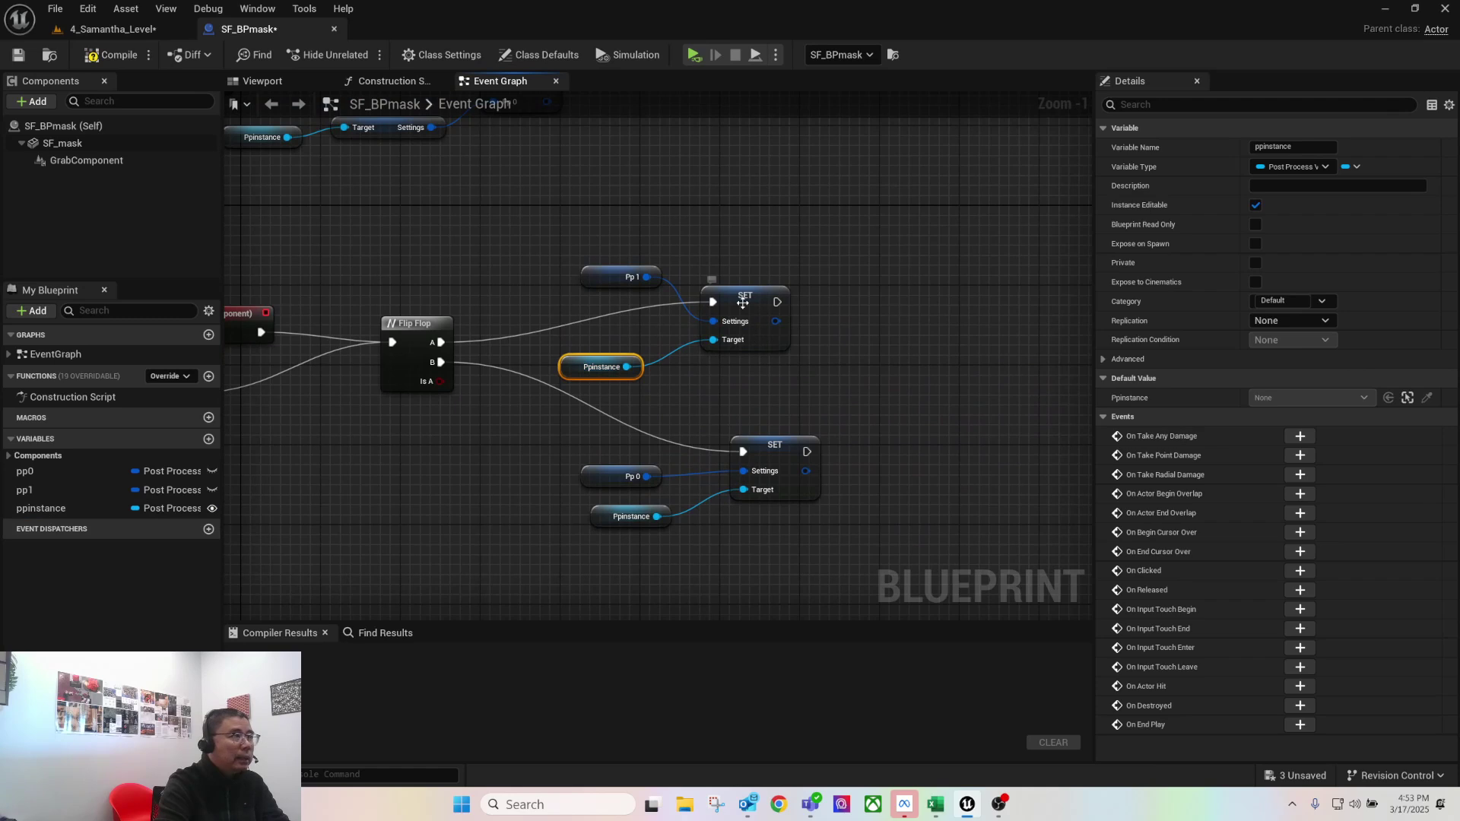
pyautogui.click(57, 472)
# Enclose the Event BeginPlay nodes in a comment reading "ini mask, assign current PP setting to pp0"
pyautogui.moveTo(441, 435); pyautogui.dragTo(711, 517, button='right')
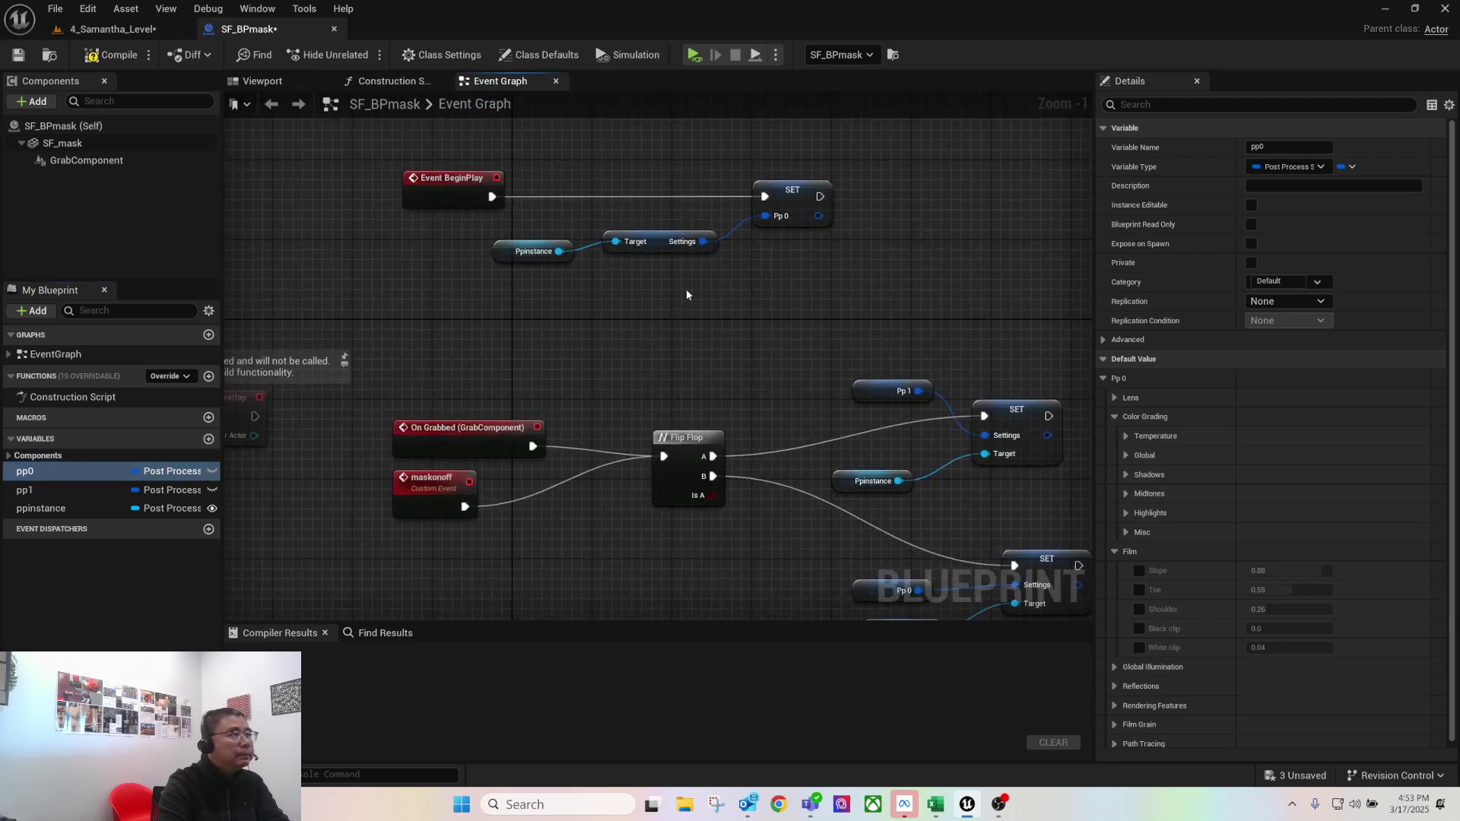
pyautogui.moveTo(685, 289); pyautogui.dragTo(677, 413, button='right')
pyautogui.scroll(1, 677, 414)
pyautogui.moveTo(281, 174); pyautogui.dragTo(957, 436)
pyautogui.write('cini')
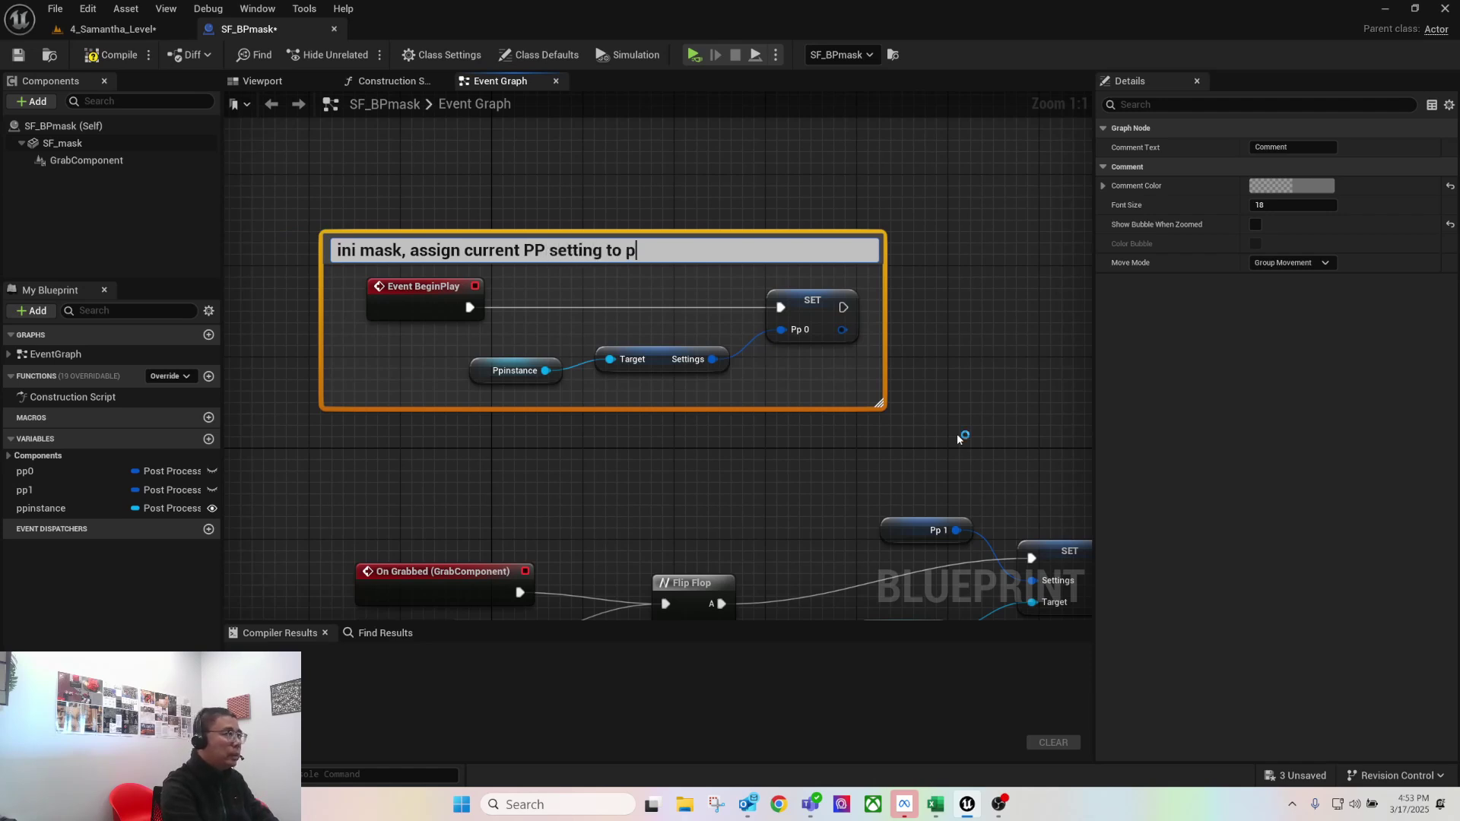
pyautogui.write('0')
pyautogui.press('Return')
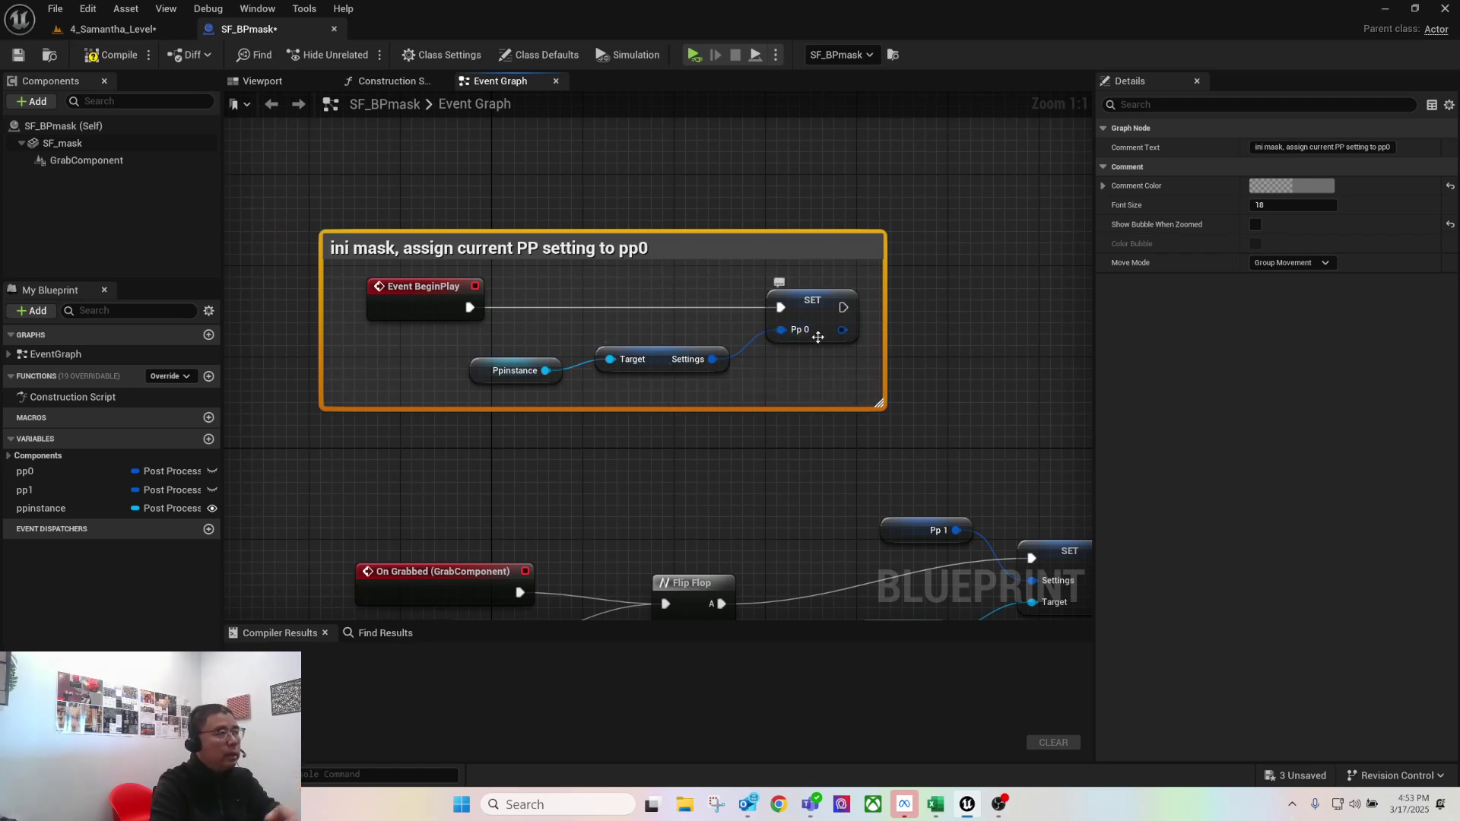
# Examine the On Grabbed and Flip Flop logic and inspect the details of the GrabComponent
pyautogui.moveTo(803, 542); pyautogui.dragTo(688, 273, button='right')
pyautogui.scroll(-1, 722, 358)
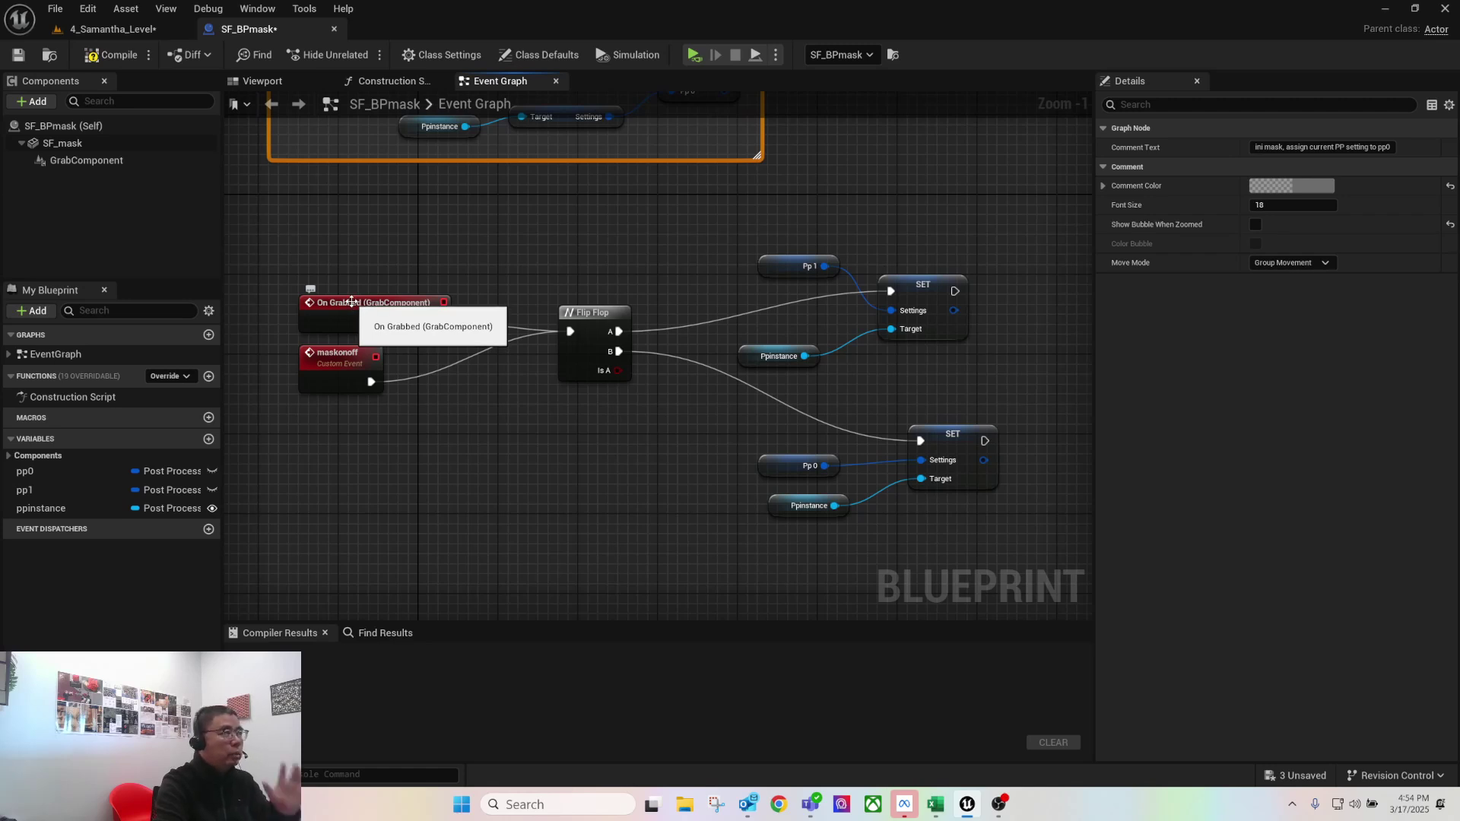
pyautogui.click(75, 160)
pyautogui.moveTo(431, 230); pyautogui.dragTo(444, 280, button='right')
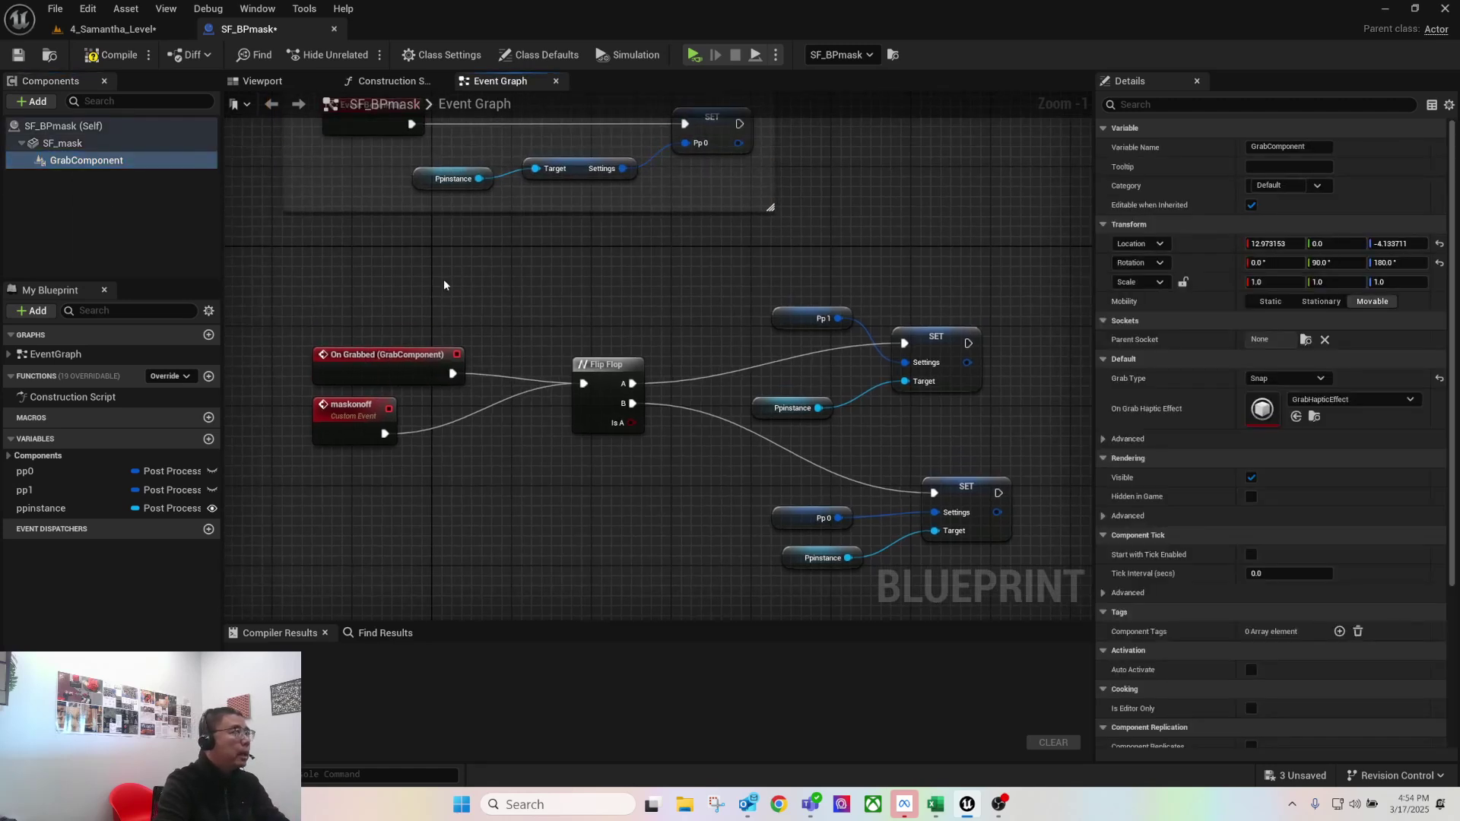
# Inspect the GrabComponent's position and rotation on the mask in the blueprint's 3D view, viewing it from the side and front
pyautogui.click(266, 84)
pyautogui.moveTo(651, 436)
pyautogui.mouseDown(button='right')
pyautogui.moveTo(608, 443)
pyautogui.moveTo(643, 437)
pyautogui.mouseUp(button='right')
pyautogui.press('f')
pyautogui.scroll(-8, 758, 397)
pyautogui.moveTo(758, 398)
pyautogui.mouseDown(button='right')
pyautogui.moveTo(693, 395)
pyautogui.moveTo(736, 398)
pyautogui.moveTo(742, 423)
pyautogui.moveTo(775, 378)
pyautogui.moveTo(768, 395)
pyautogui.mouseUp(button='right')
pyautogui.press('w')
pyautogui.click(1326, 263)
pyautogui.click(1398, 262)
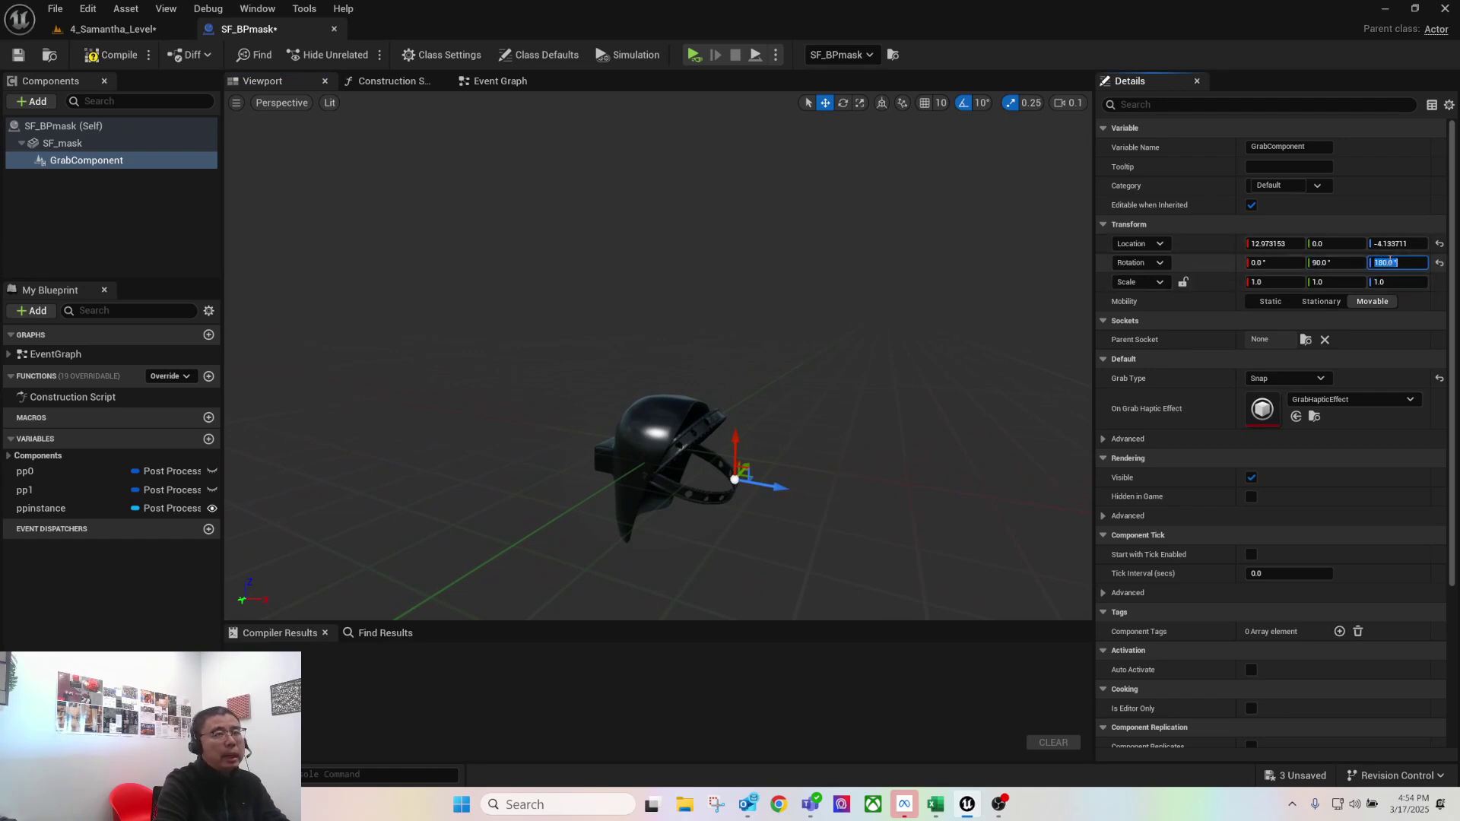
pyautogui.moveTo(475, 488); pyautogui.dragTo(508, 359, button='right')
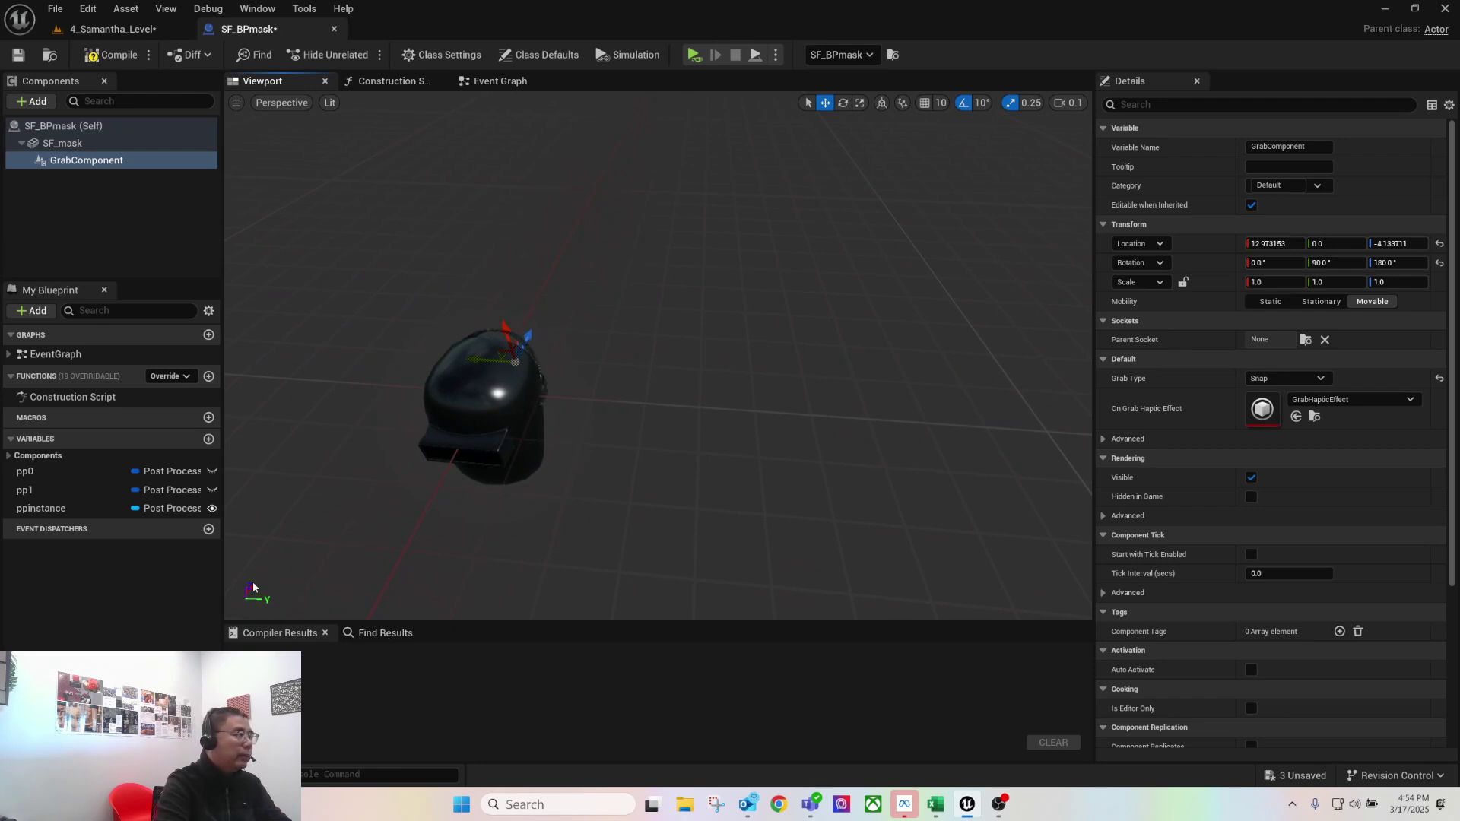
pyautogui.moveTo(400, 492)
pyautogui.mouseDown(button='right')
pyautogui.moveTo(414, 486)
pyautogui.moveTo(400, 492)
pyautogui.mouseUp(button='right')
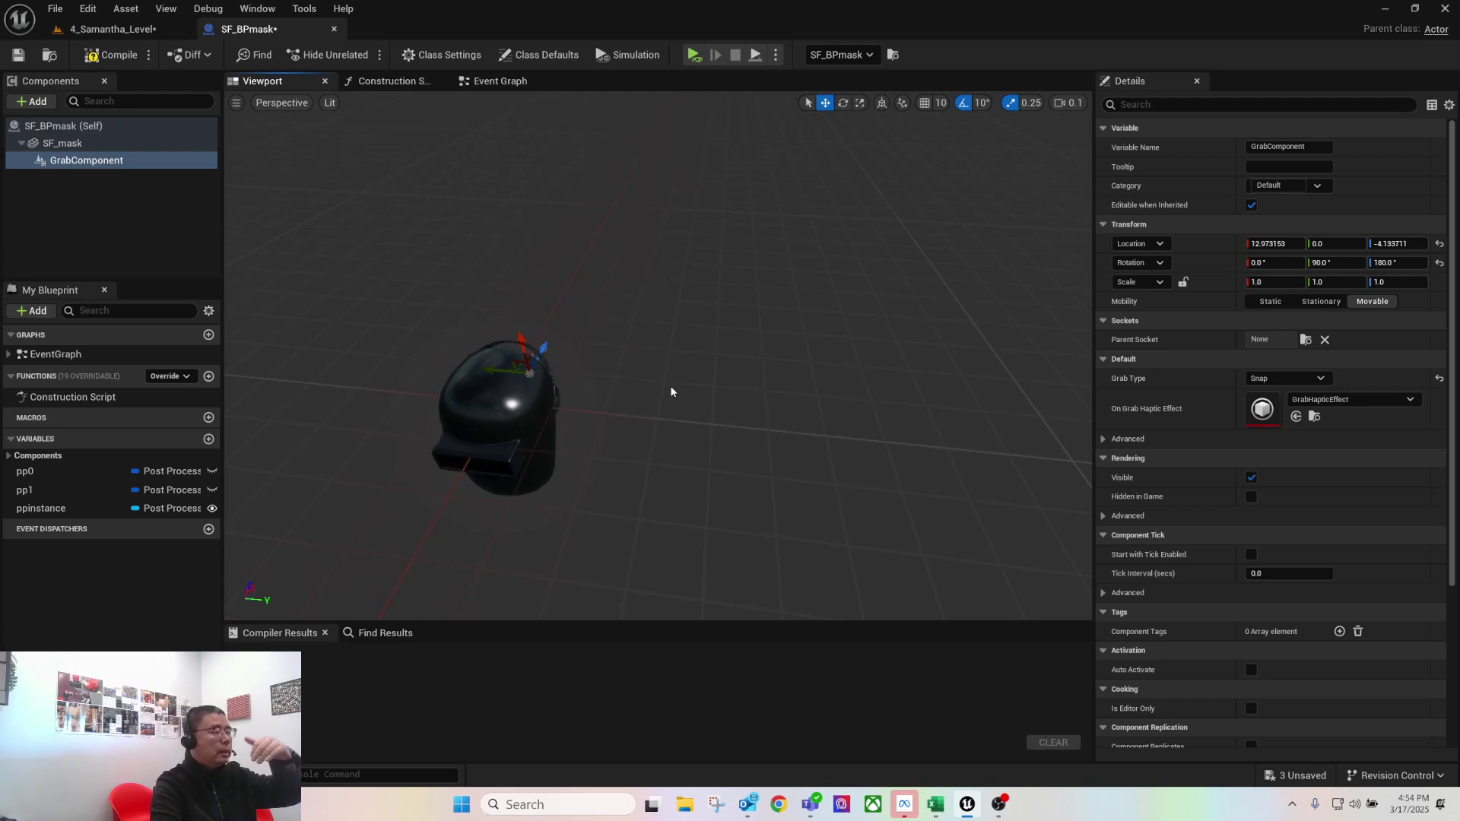
pyautogui.click(1398, 262)
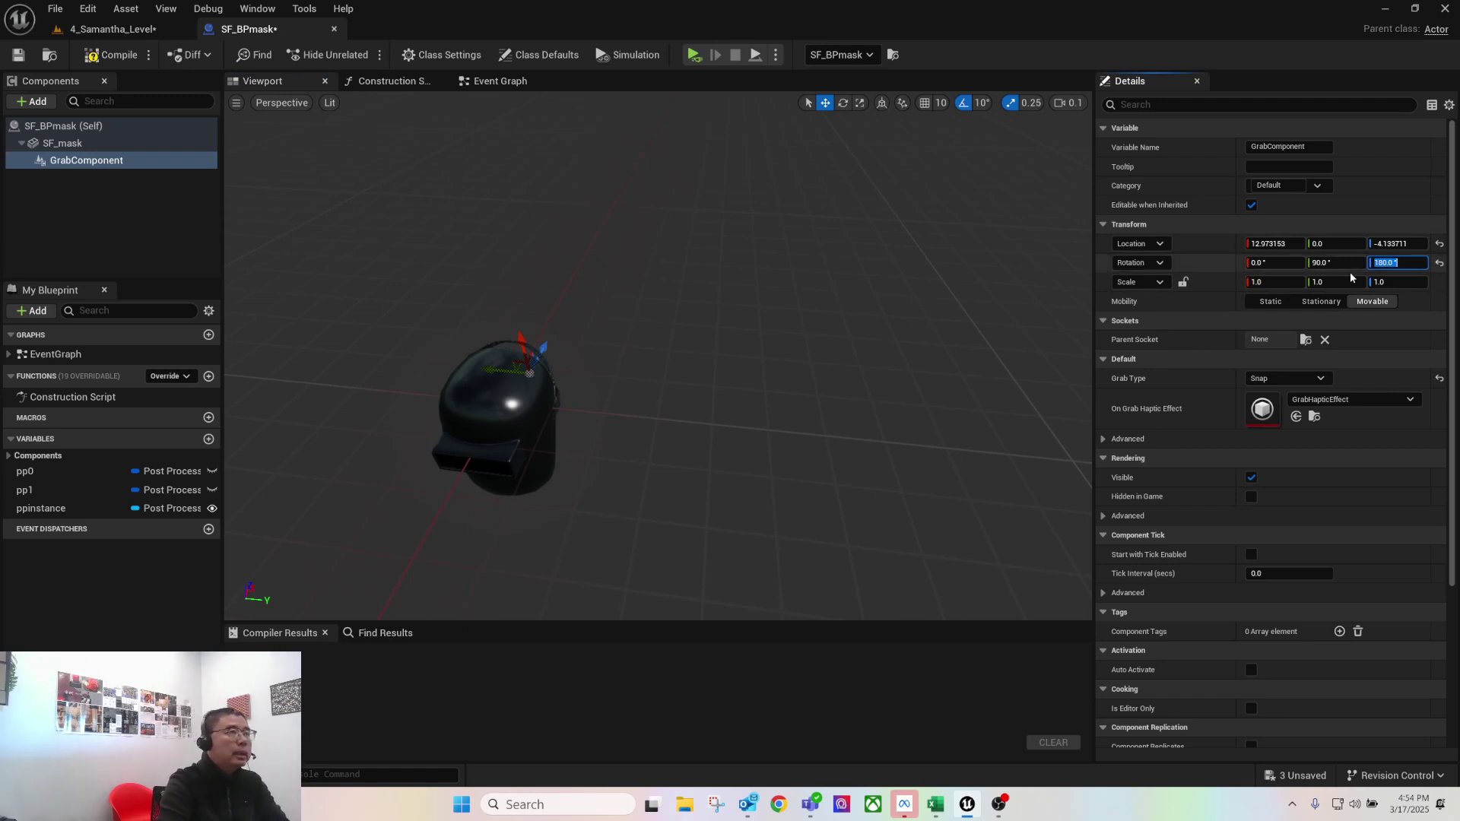
# Compile the SF_BPmask blueprint and return to the On Grabbed event in its Event Graph
pyautogui.click(111, 55)
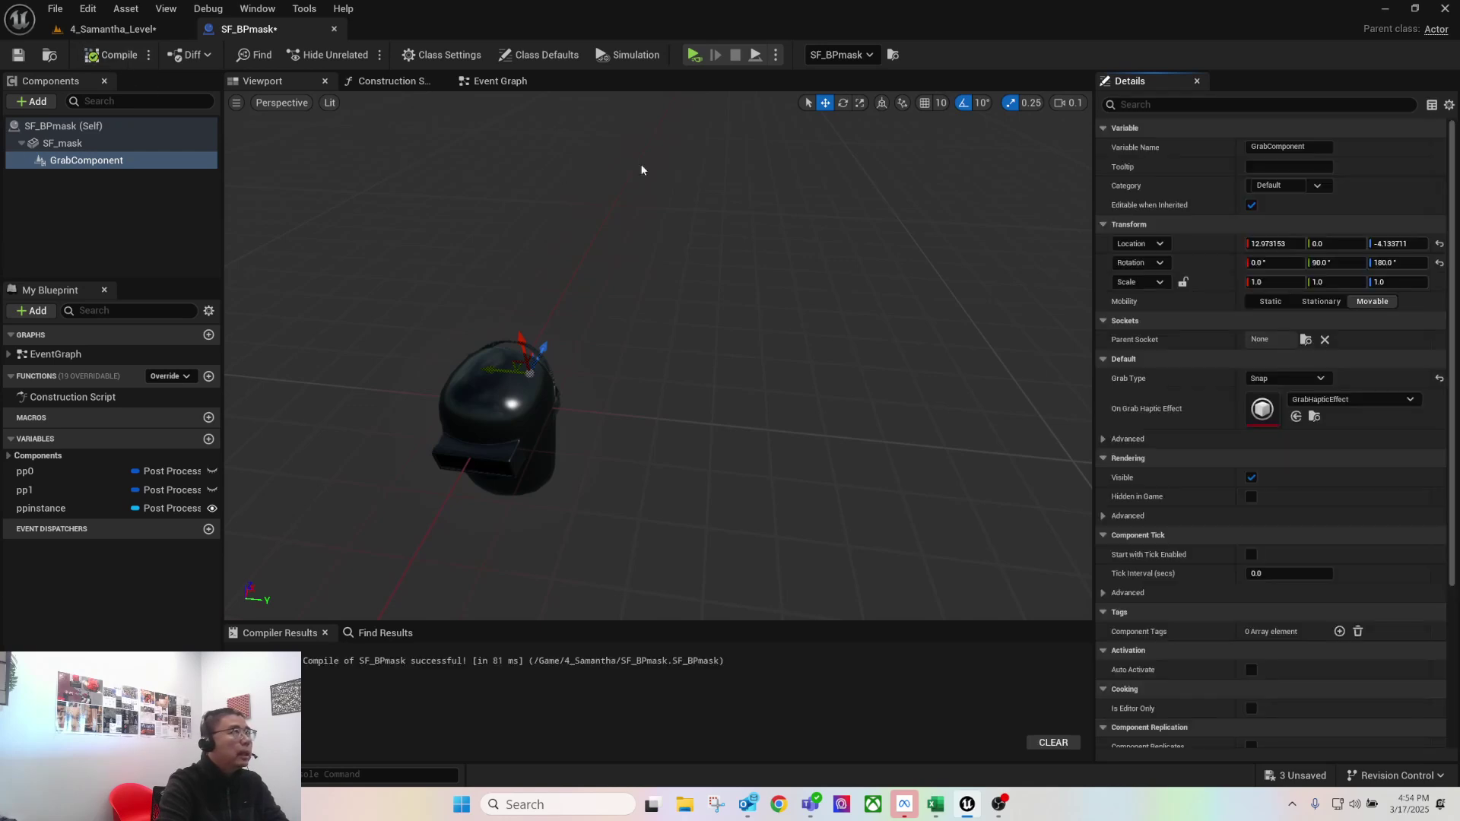
pyautogui.click(495, 81)
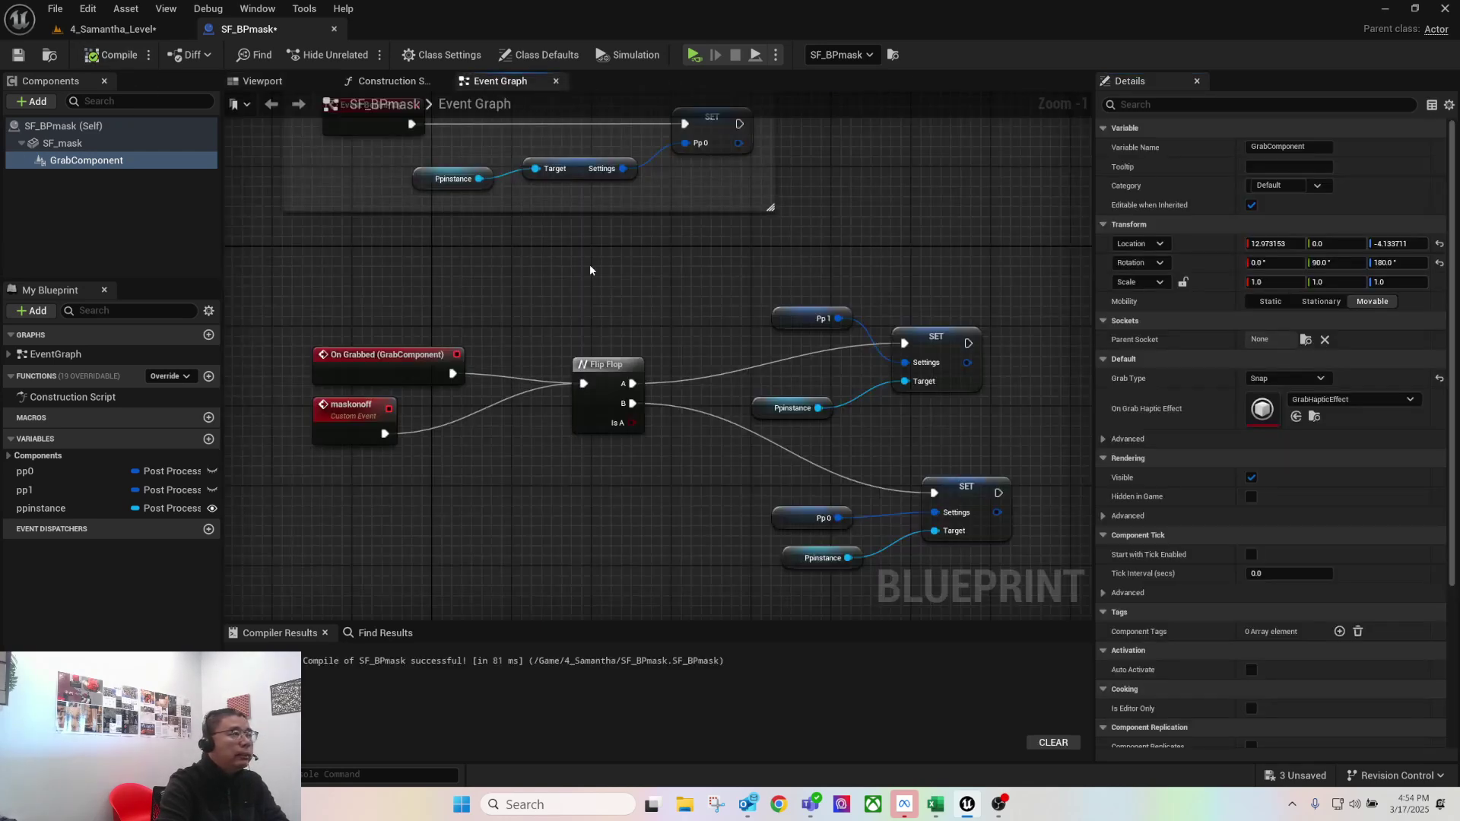
pyautogui.moveTo(624, 304); pyautogui.dragTo(560, 301, button='right')
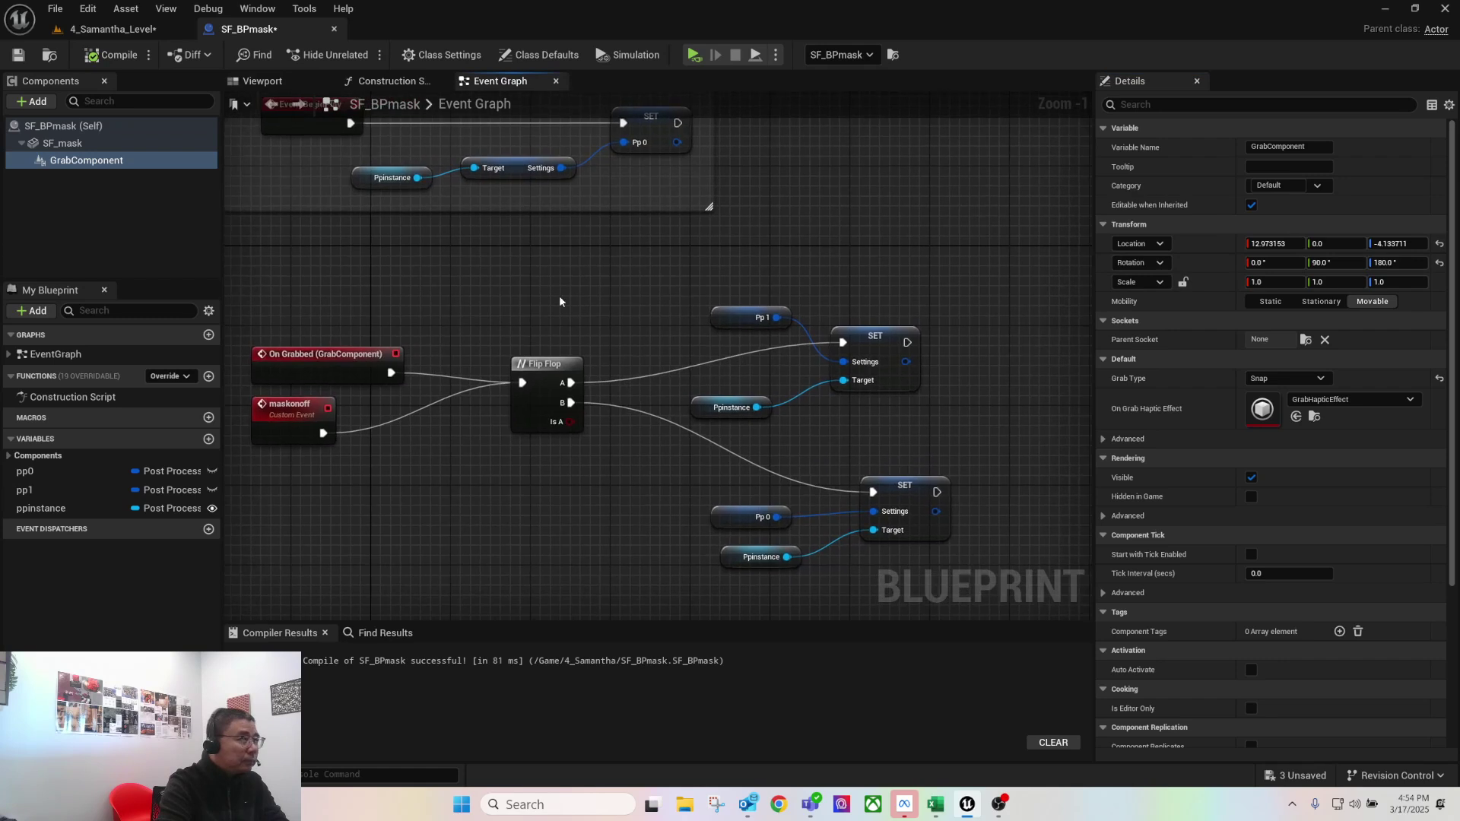
pyautogui.click(346, 354)
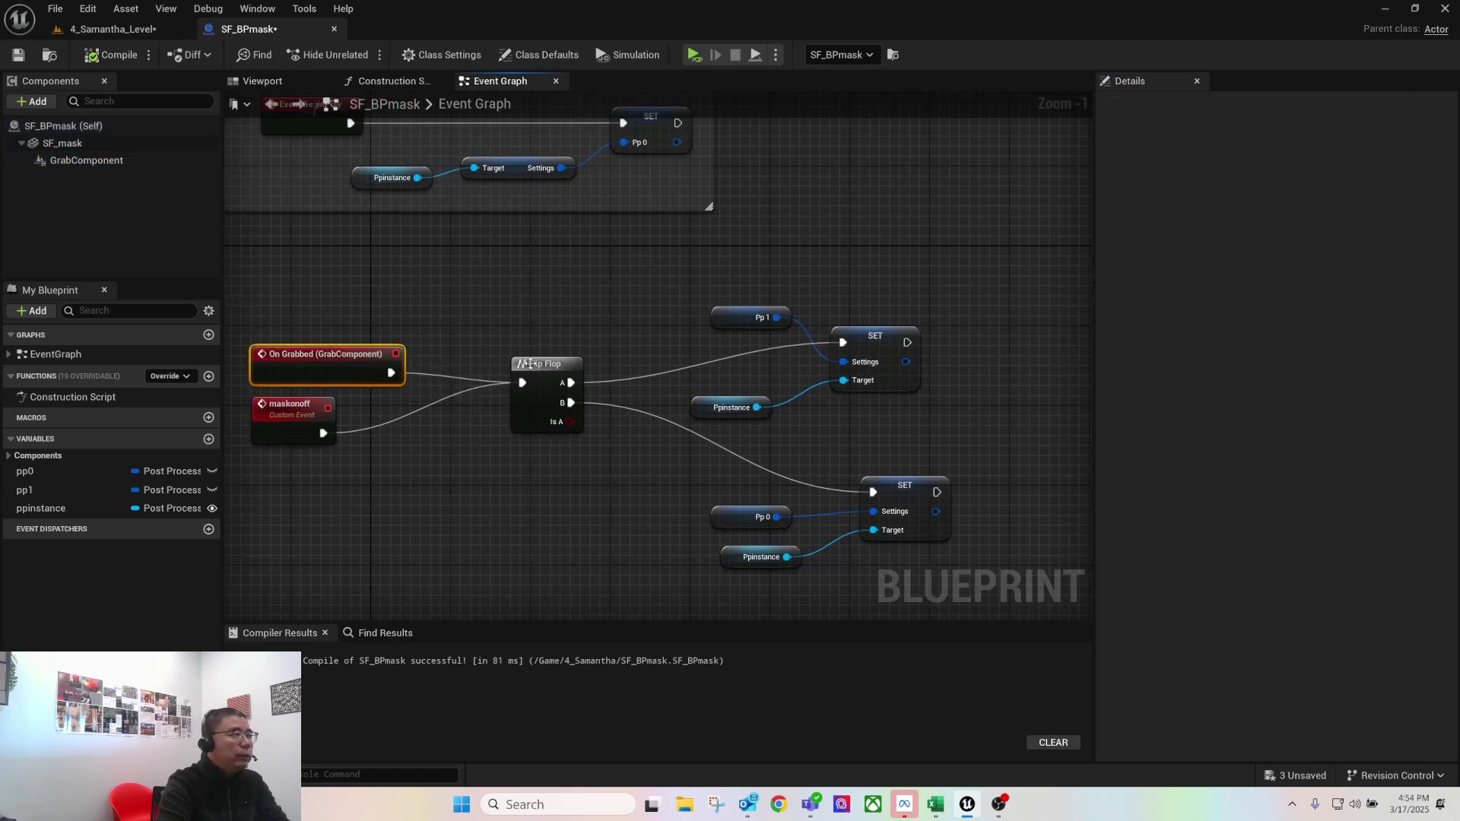
# Examine the Flip Flop's A branch with the Pp 1 SET nodes and its B branch with the Pp 0 SET nodes
pyautogui.moveTo(571, 361); pyautogui.dragTo(521, 363, button='right')
pyautogui.scroll(1, 550, 380)
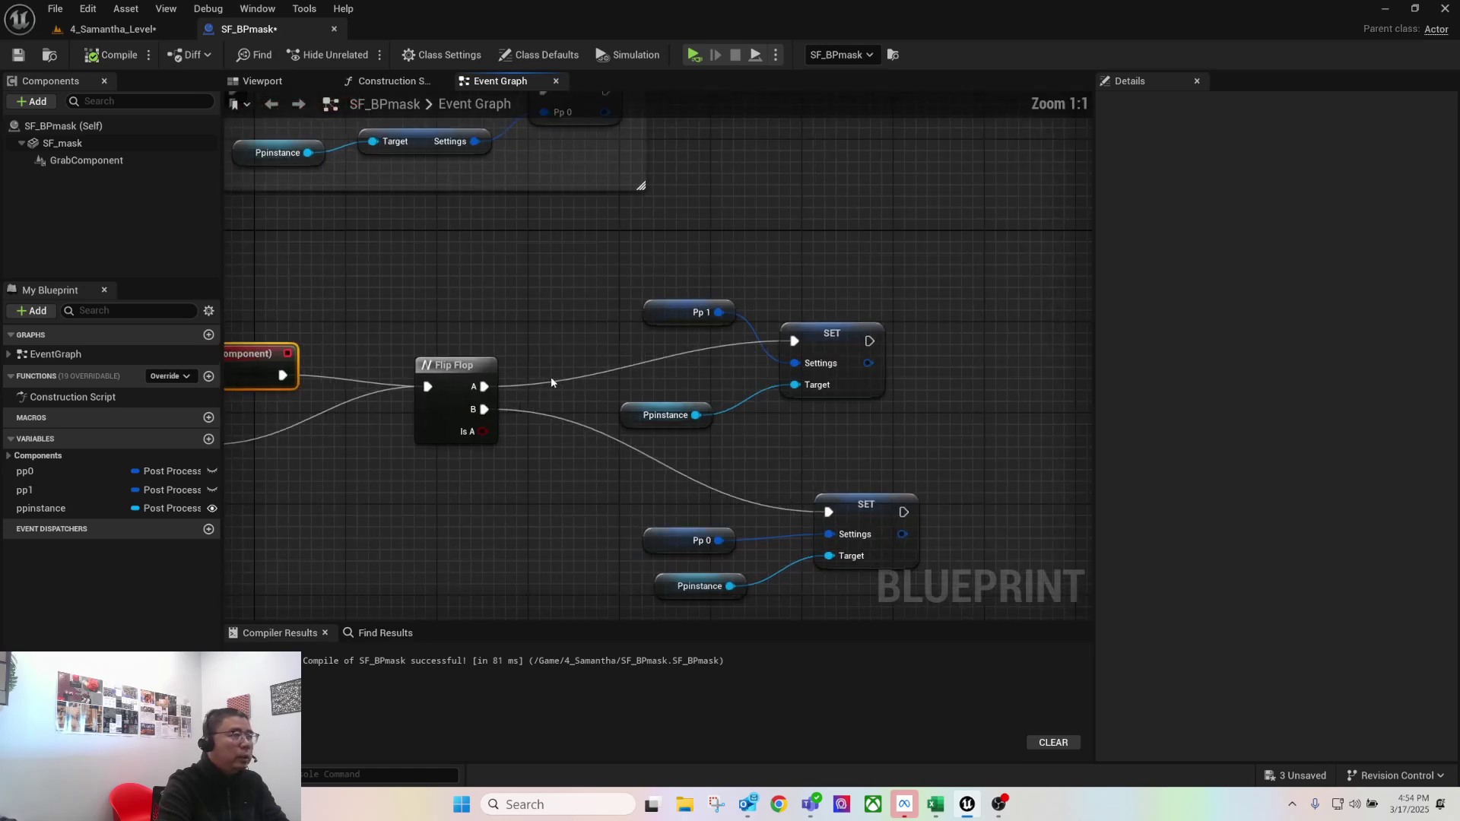
pyautogui.moveTo(562, 261); pyautogui.dragTo(933, 449)
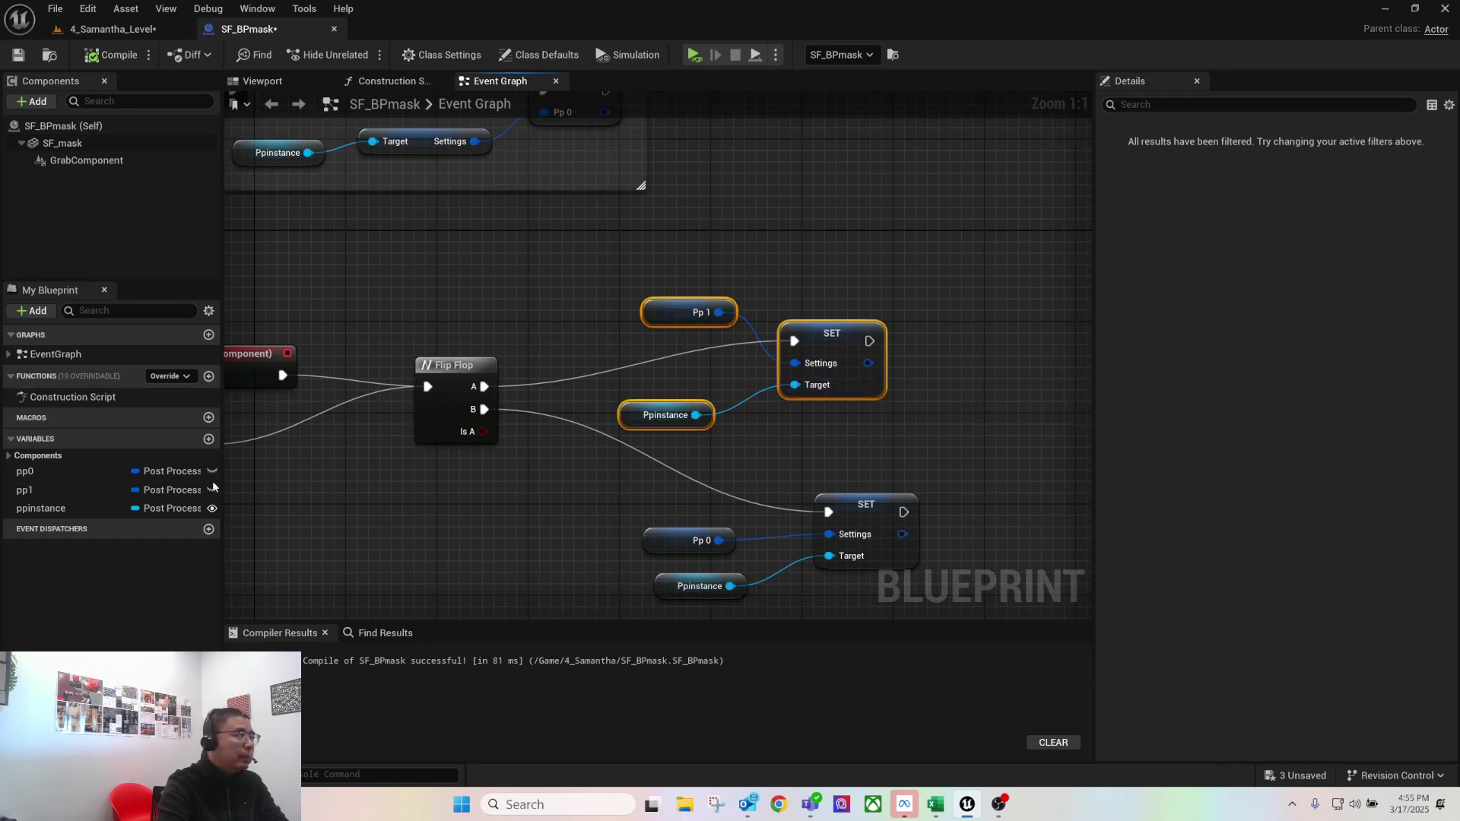
pyautogui.moveTo(911, 457); pyautogui.dragTo(899, 375, button='right')
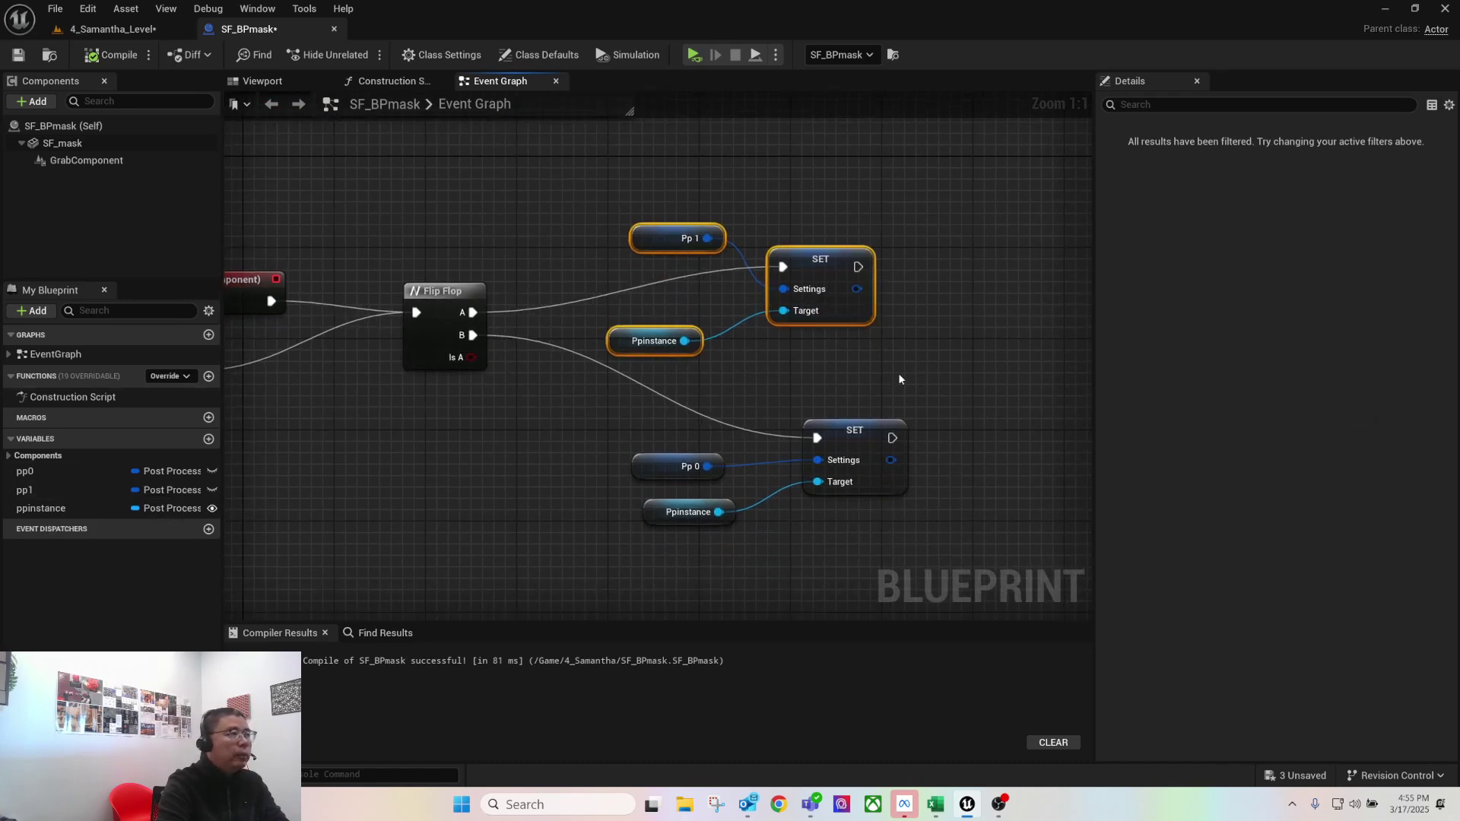
pyautogui.moveTo(573, 402); pyautogui.dragTo(936, 562)
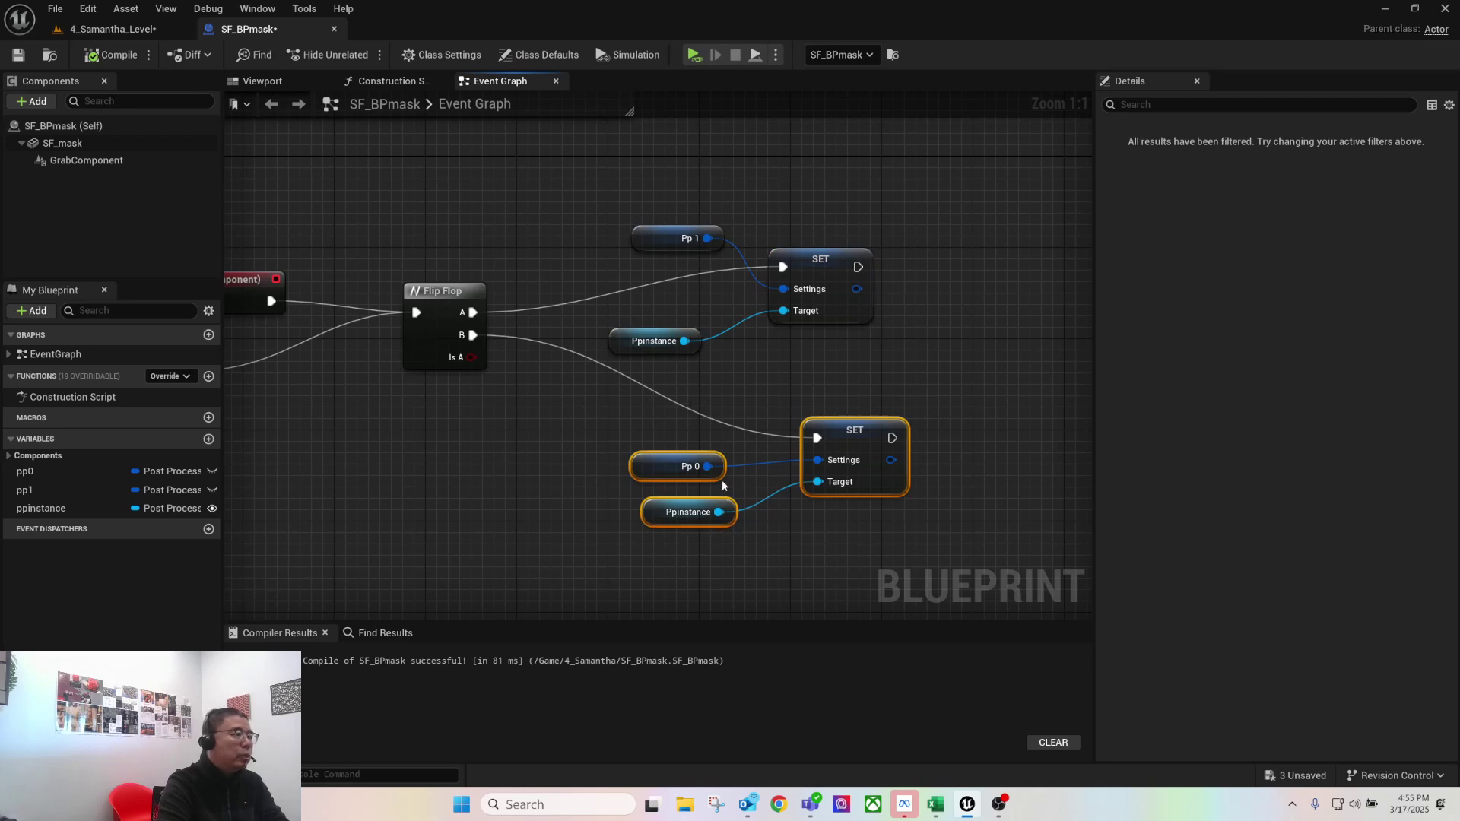
# Add a comment reading "swap PP settings between pp0 and pp1" around the On Grabbed, maskonoff and Flip Flop node group
pyautogui.click(583, 451)
pyautogui.scroll(-2, 573, 446)
pyautogui.moveTo(572, 445); pyautogui.dragTo(700, 443, button='right')
pyautogui.moveTo(1014, 267); pyautogui.dragTo(337, 529)
pyautogui.write('cS')
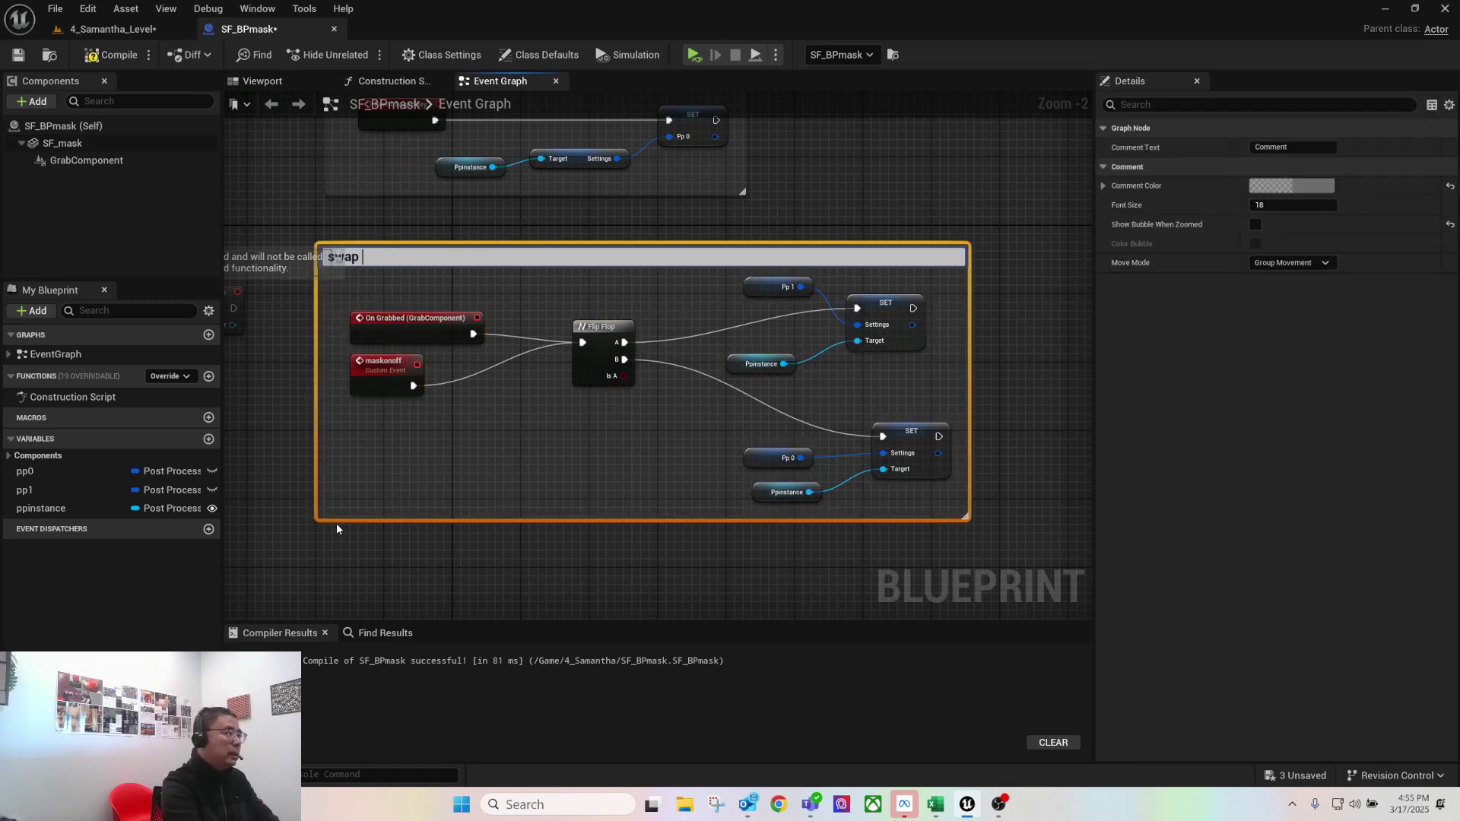
pyautogui.write('wap PP settings between pp0 and pp1')
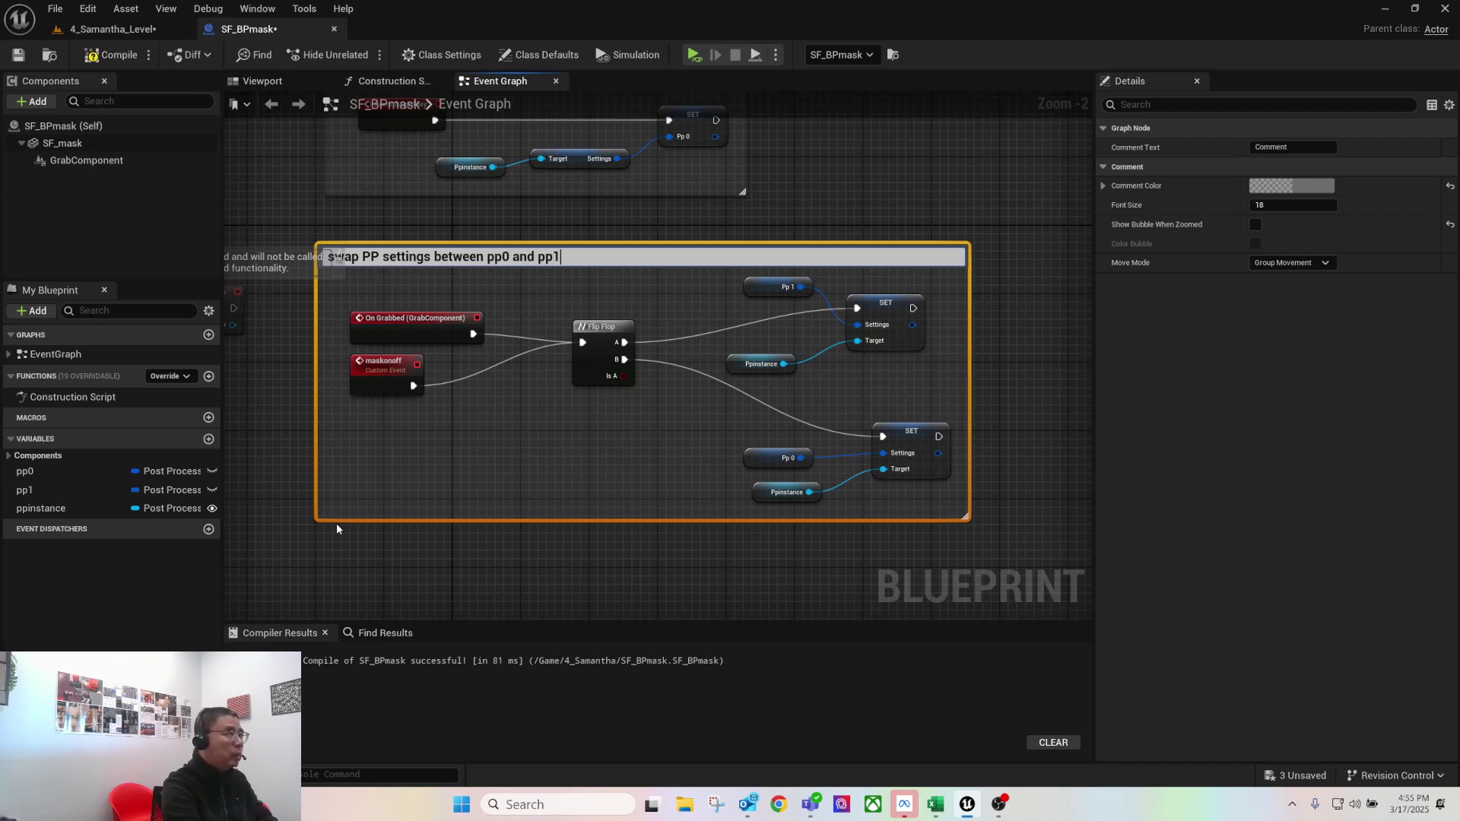
pyautogui.press('Return')
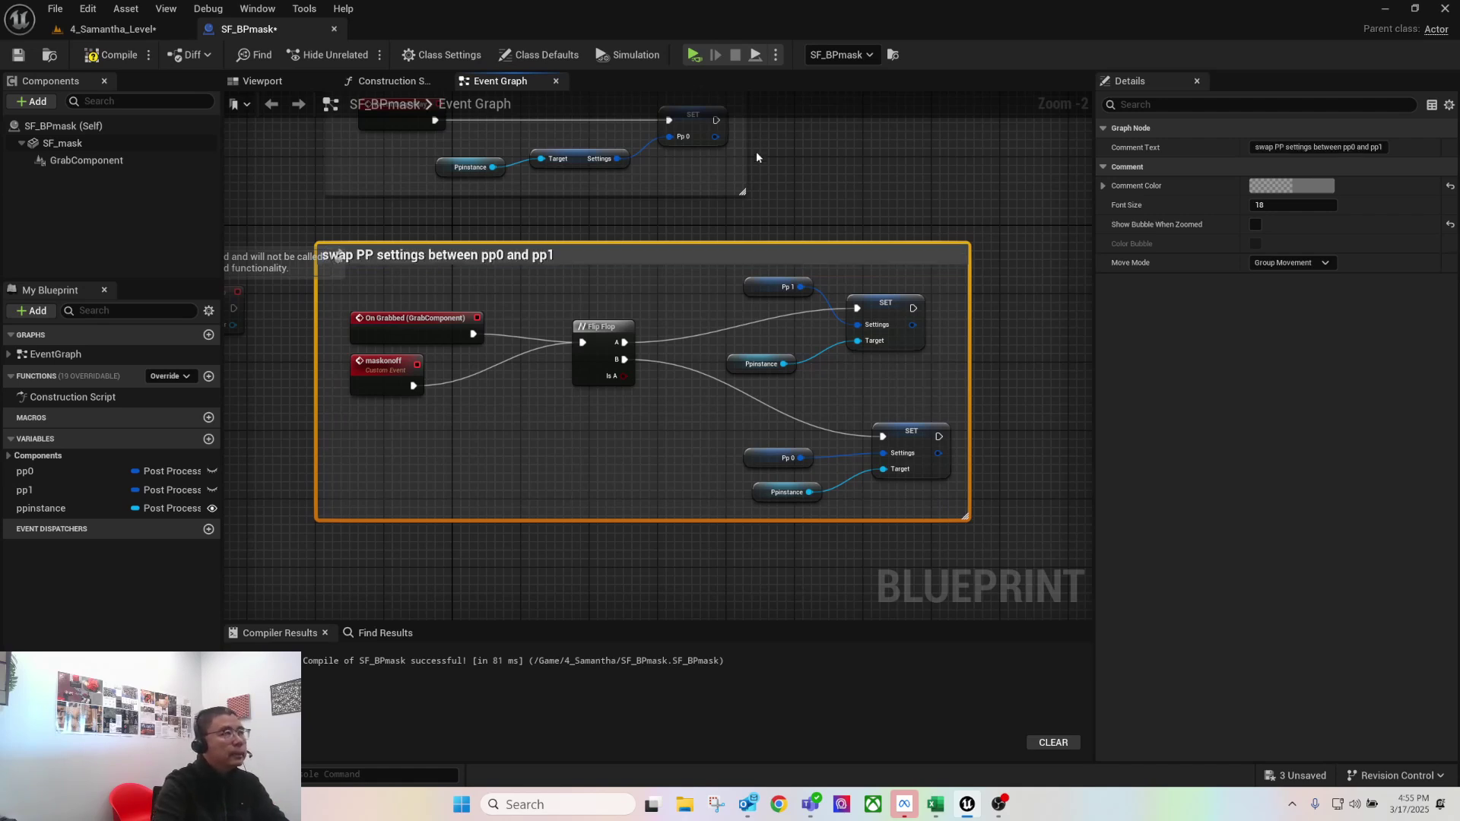
# Shift the "swap PP settings between pp0 and pp1" comment group slightly right in the graph, away from the disabled nodes
pyautogui.moveTo(684, 254); pyautogui.dragTo(763, 263)
pyautogui.click(835, 212)
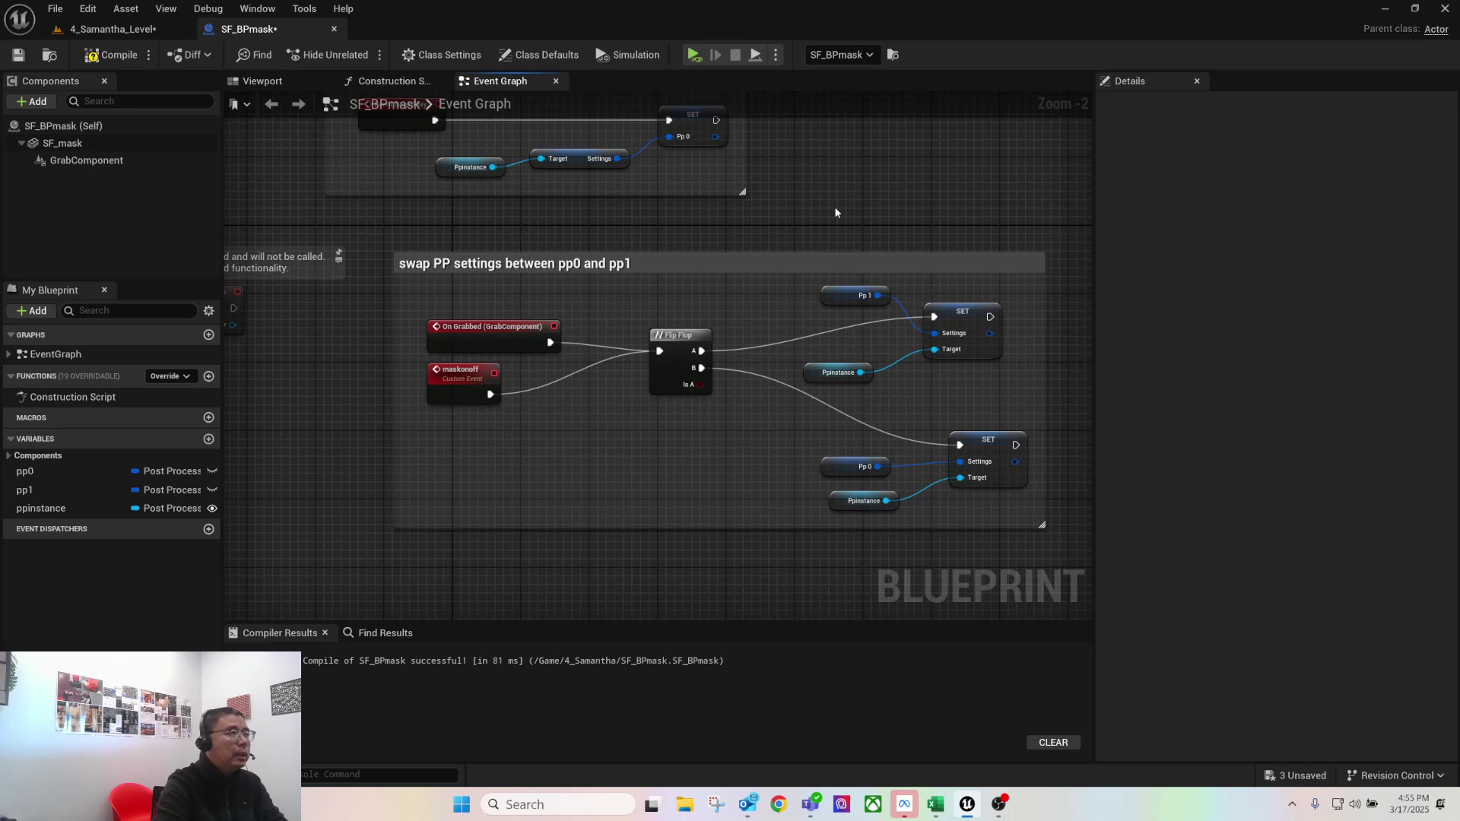
pyautogui.moveTo(812, 168); pyautogui.dragTo(809, 198, button='right')
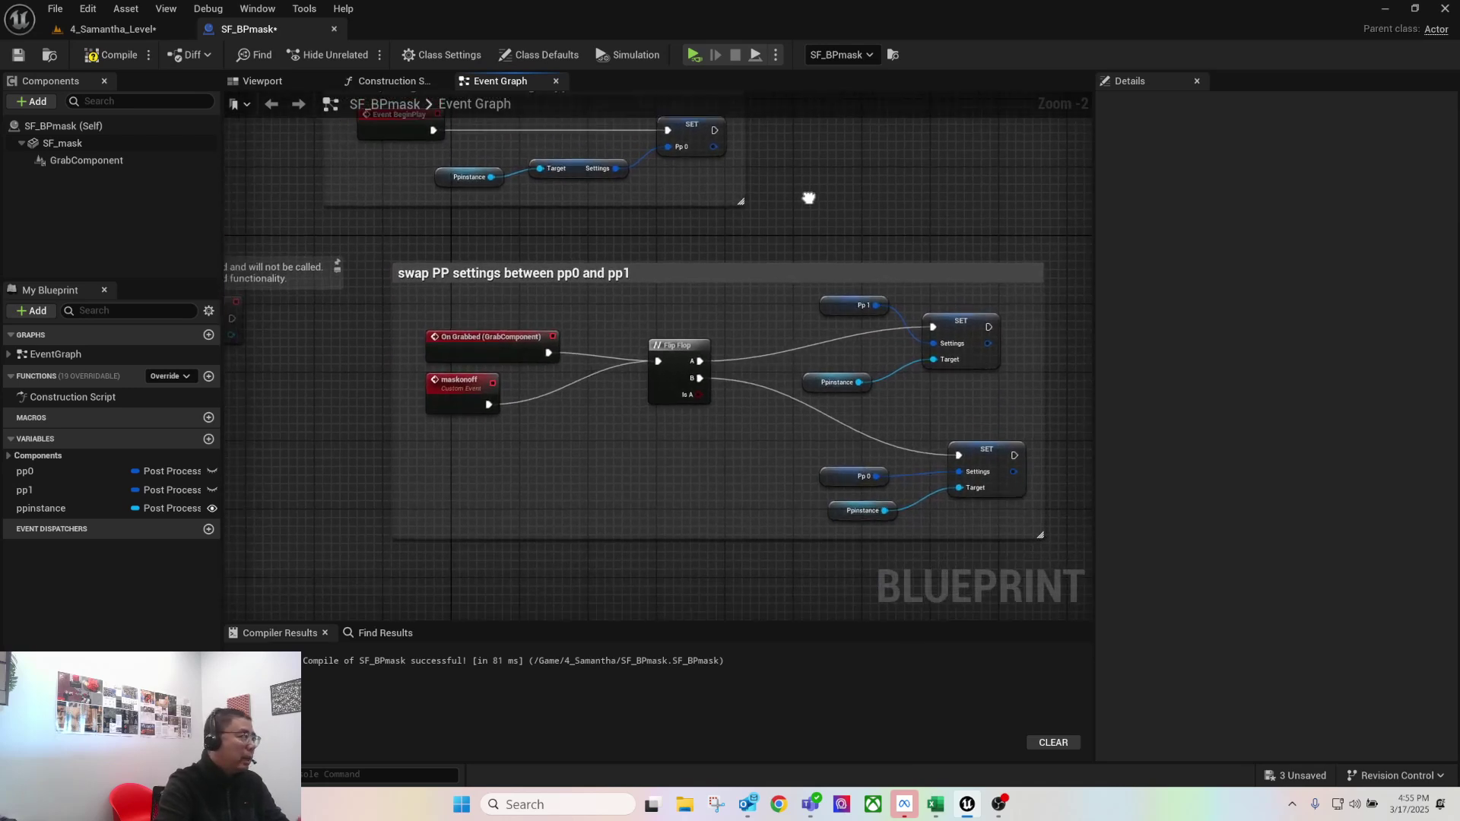
# Filter the pp1 variable's default values by "color" and examine its Tint and Global Offset settings
pyautogui.click(11, 492)
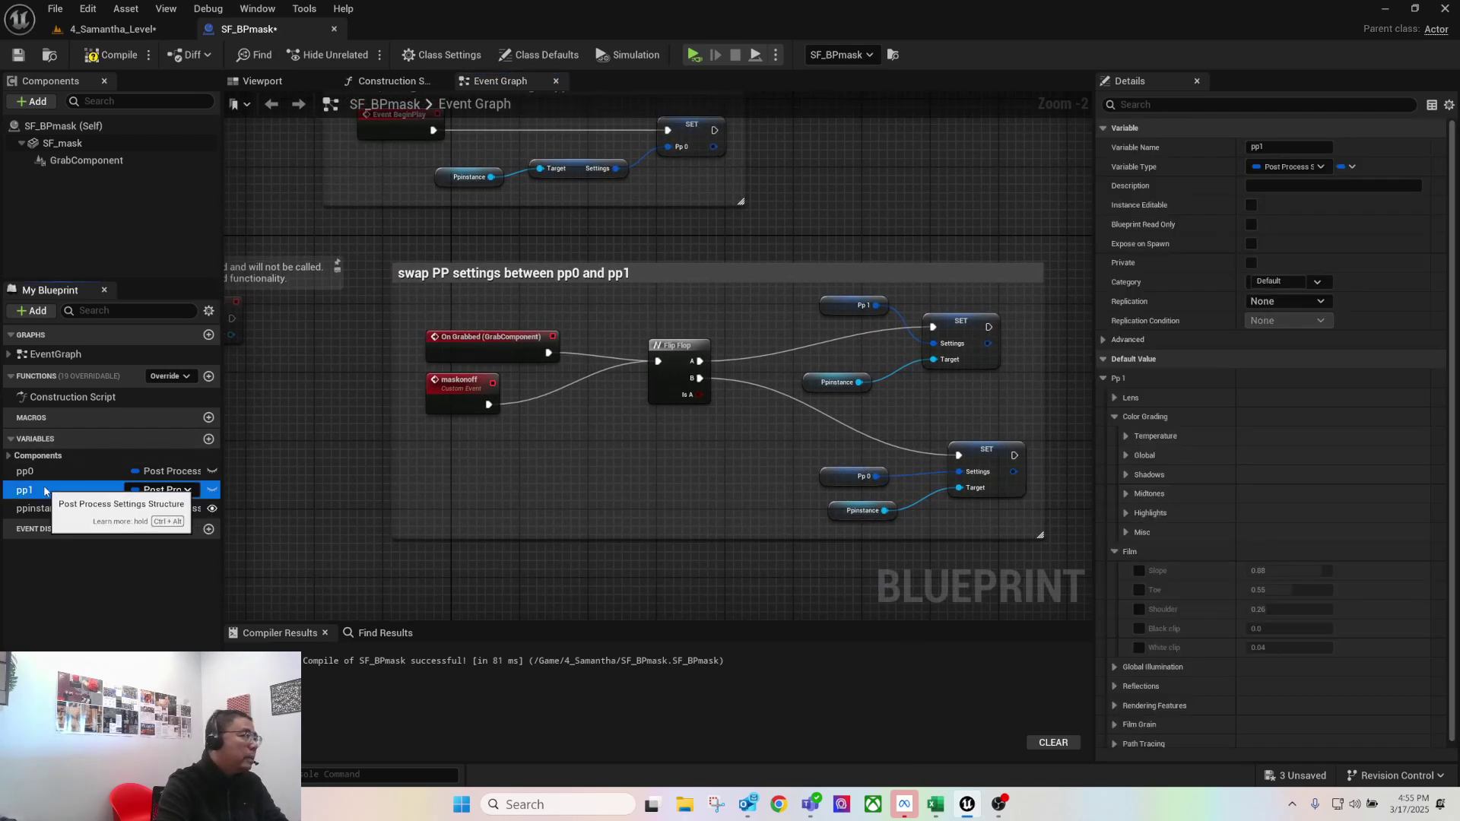
pyautogui.click(1207, 105)
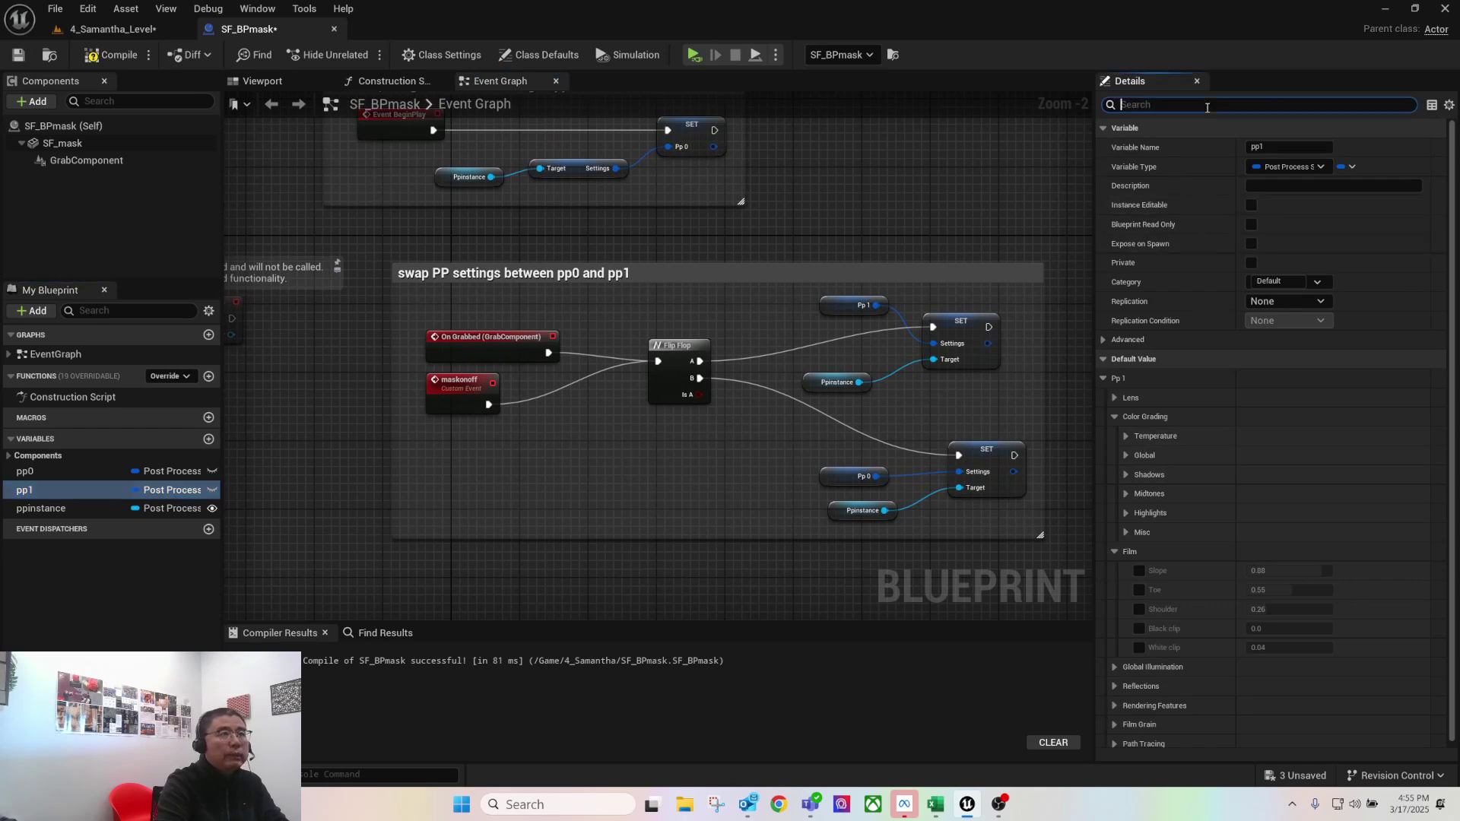
pyautogui.write('color')
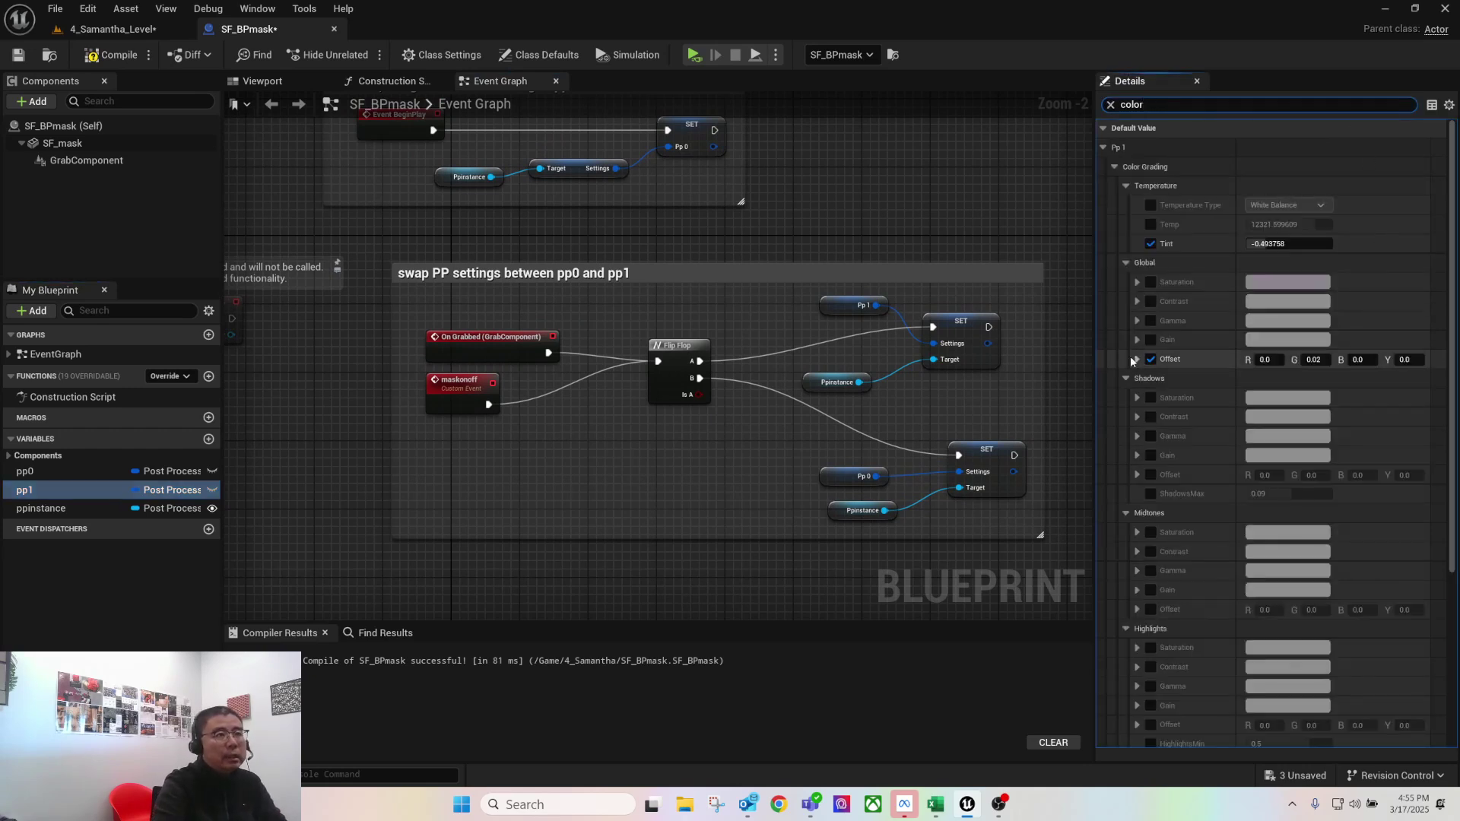
pyautogui.click(1315, 359)
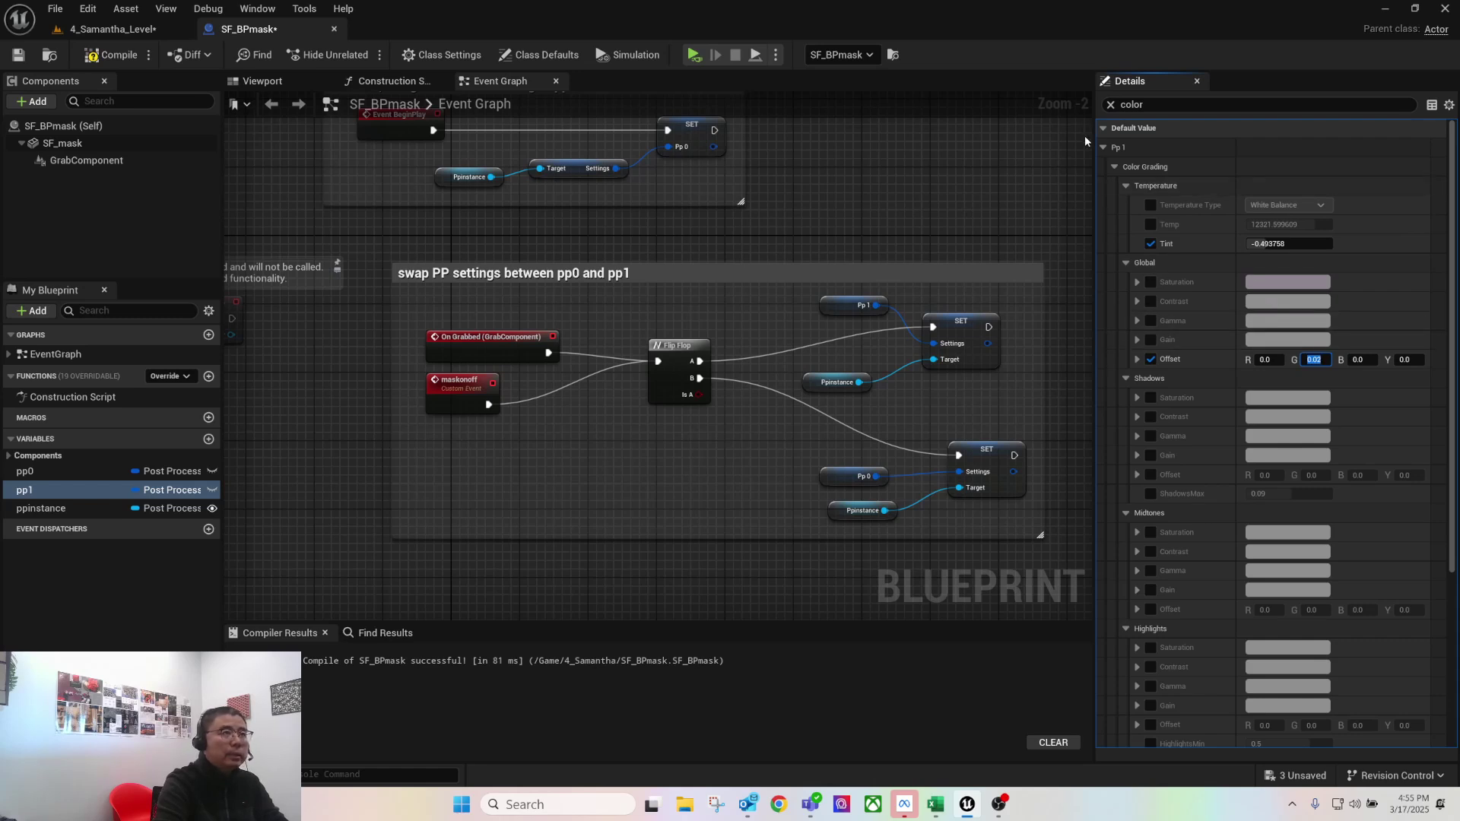
# Filter pp1's default values for global illumination and for reflections, and examine the Method setting of each
pyautogui.click(1108, 105)
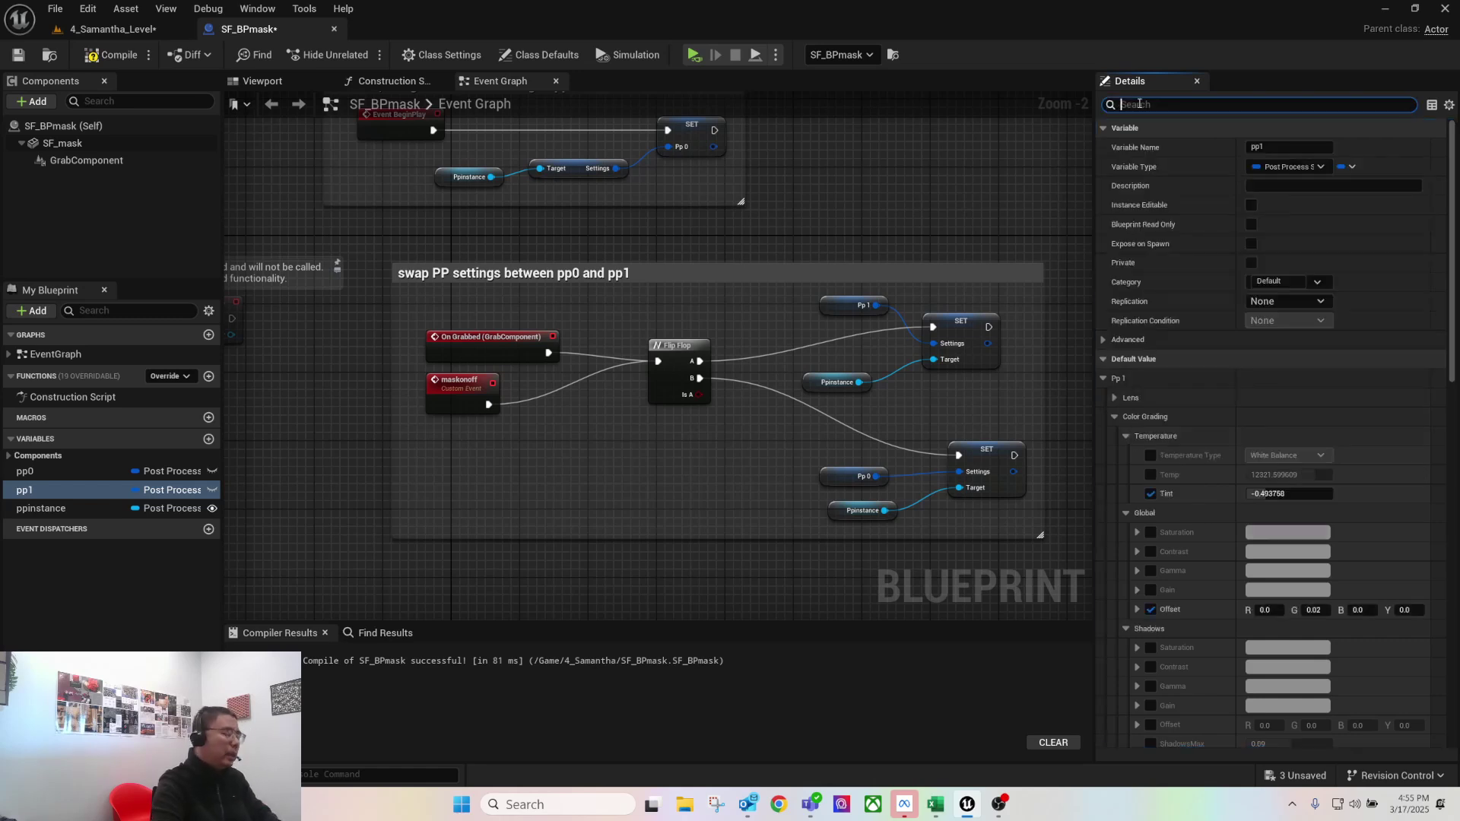
pyautogui.write('global')
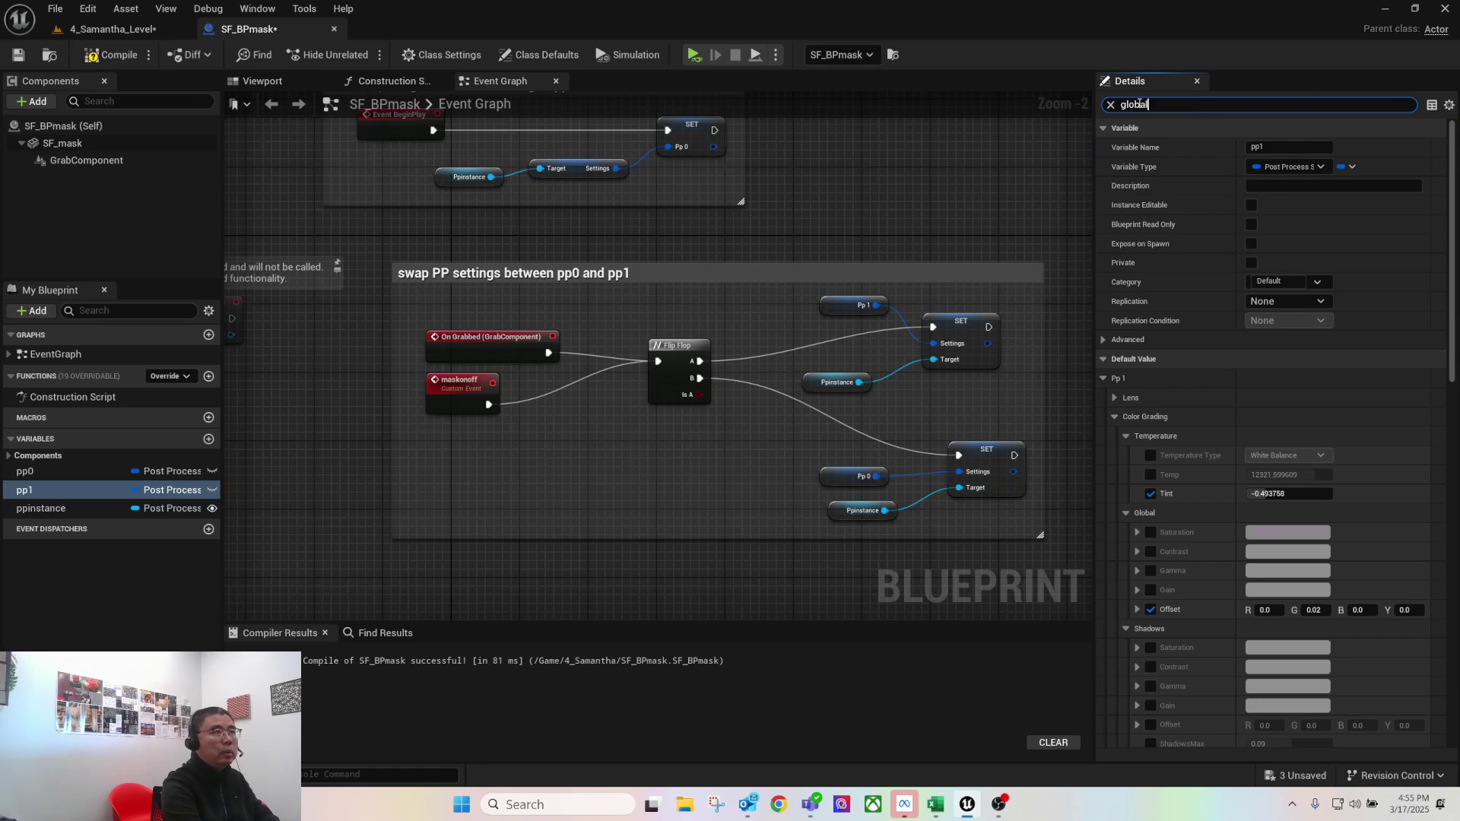
pyautogui.write(' illu')
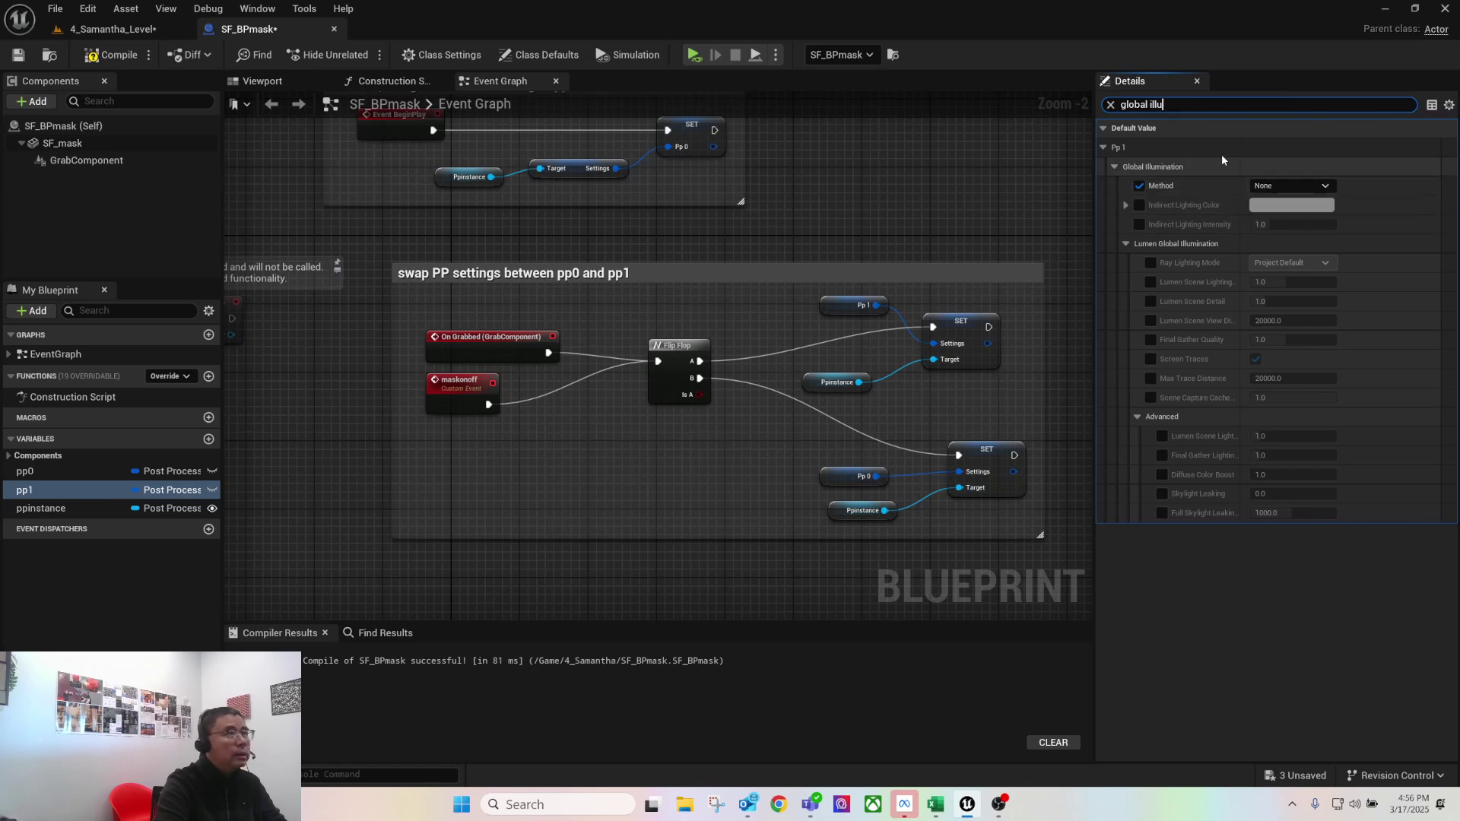
pyautogui.click(1163, 104)
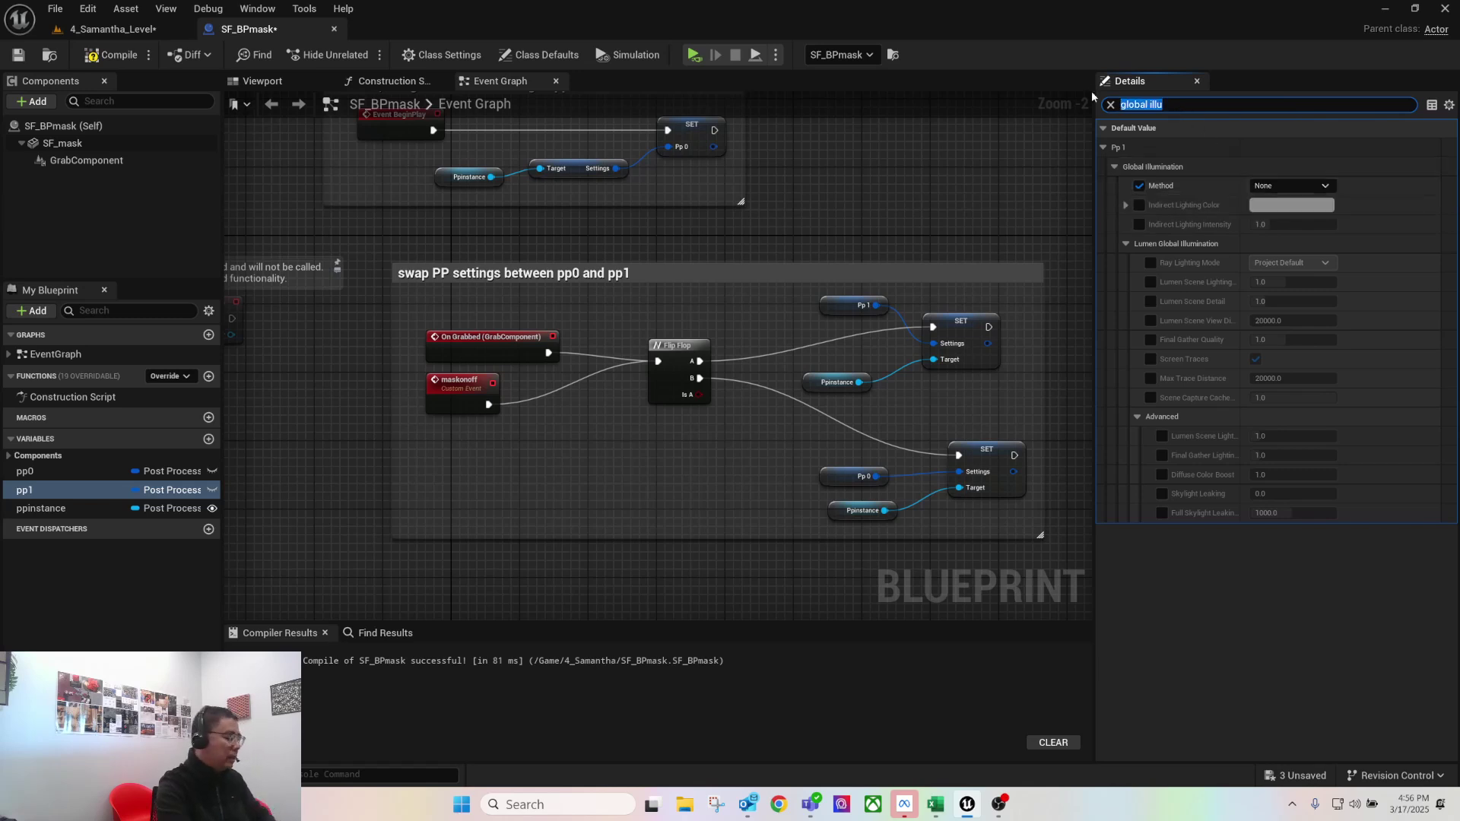
pyautogui.write('reflectio')
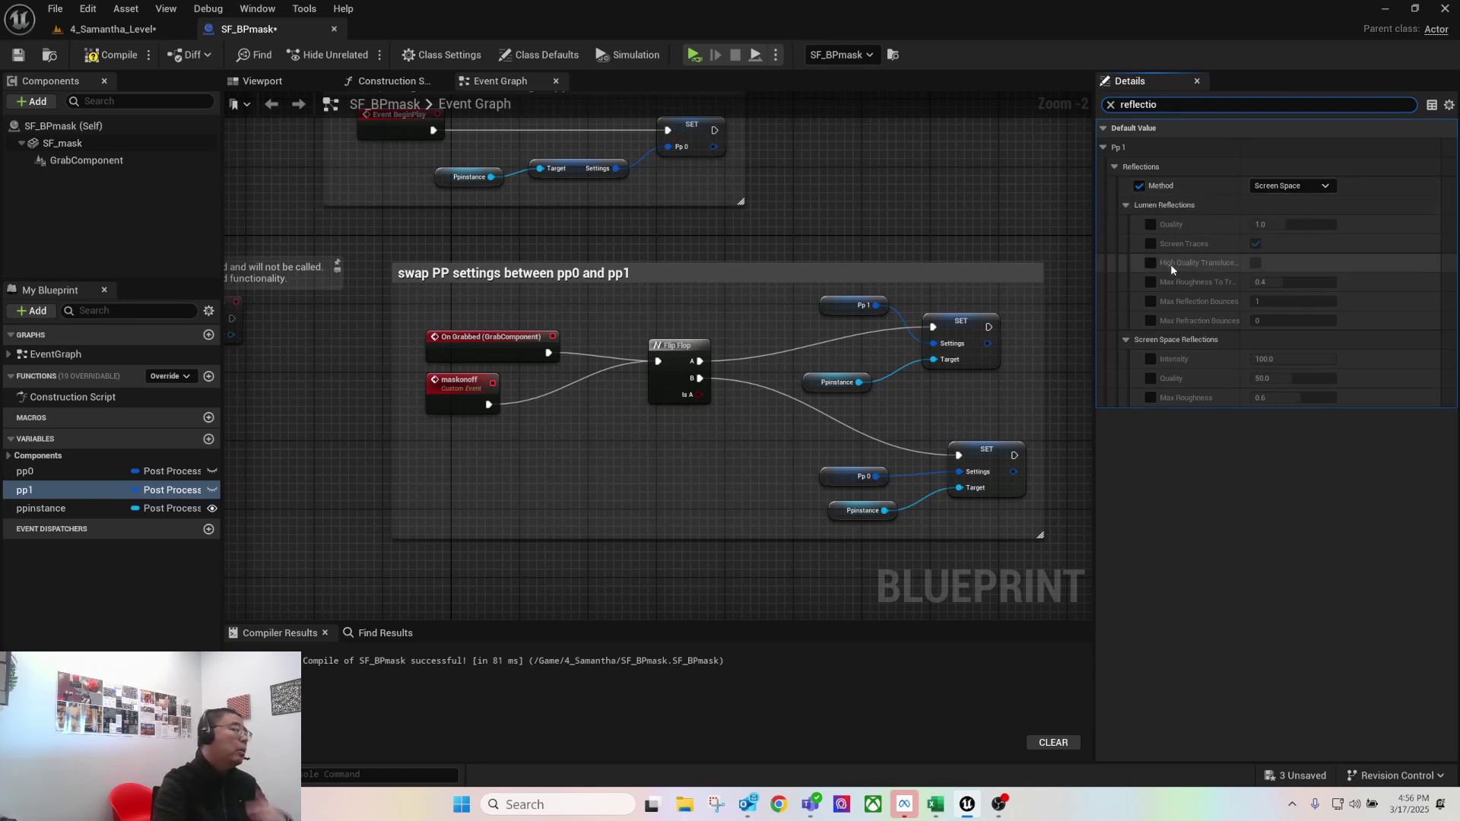
# Compile SF_BPmask and move the "ini mask" and "swap PP settings" comment groups right, clear of the disabled event nodes
pyautogui.click(112, 55)
pyautogui.scroll(-2, 851, 239)
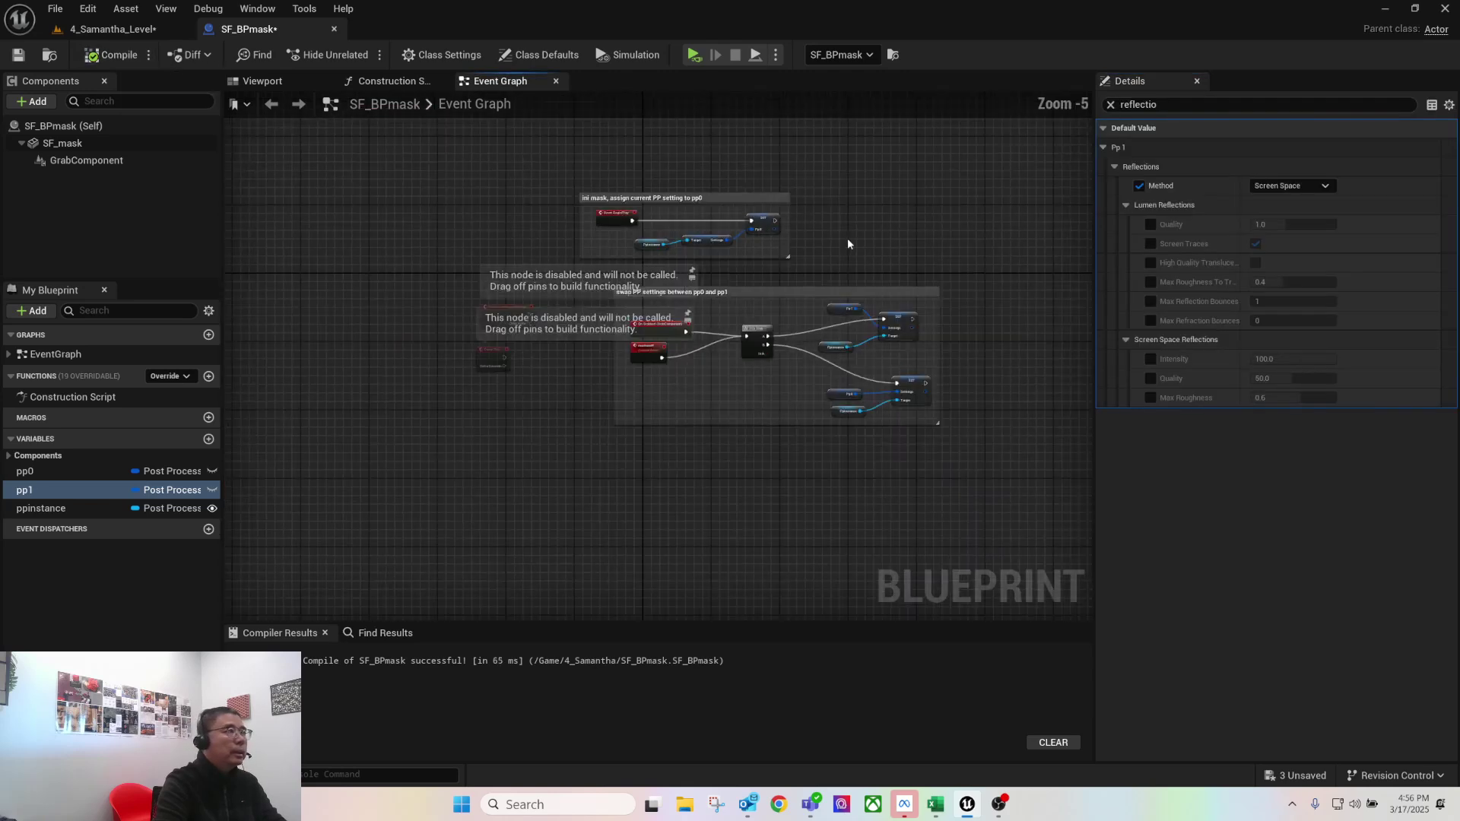
pyautogui.moveTo(694, 183); pyautogui.dragTo(878, 190)
pyautogui.moveTo(751, 310); pyautogui.dragTo(895, 302)
pyautogui.moveTo(1006, 192); pyautogui.dragTo(828, 198, button='right')
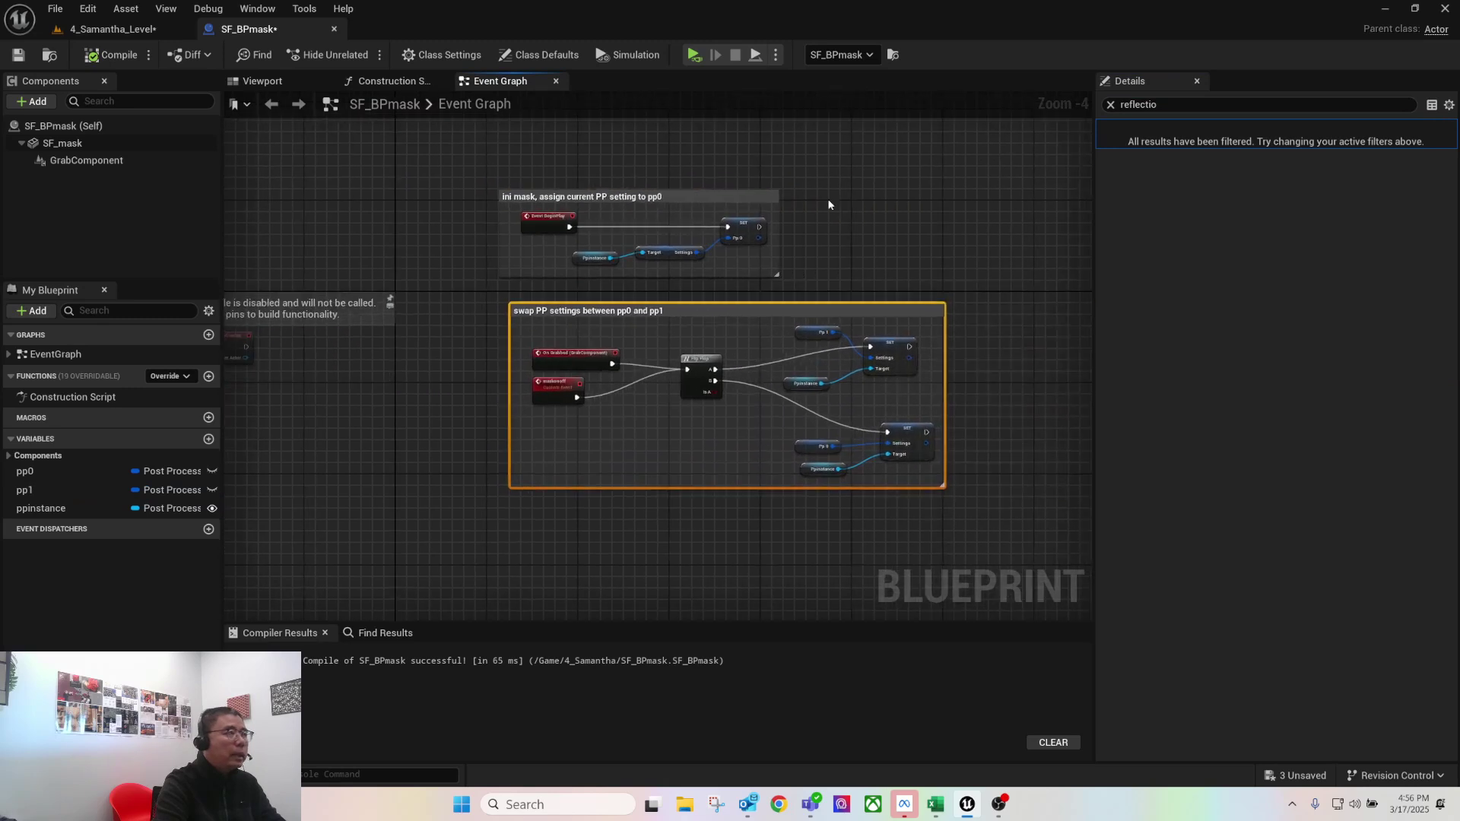
pyautogui.scroll(2, 814, 289)
pyautogui.moveTo(839, 269); pyautogui.dragTo(886, 257, button='right')
pyautogui.click(901, 215)
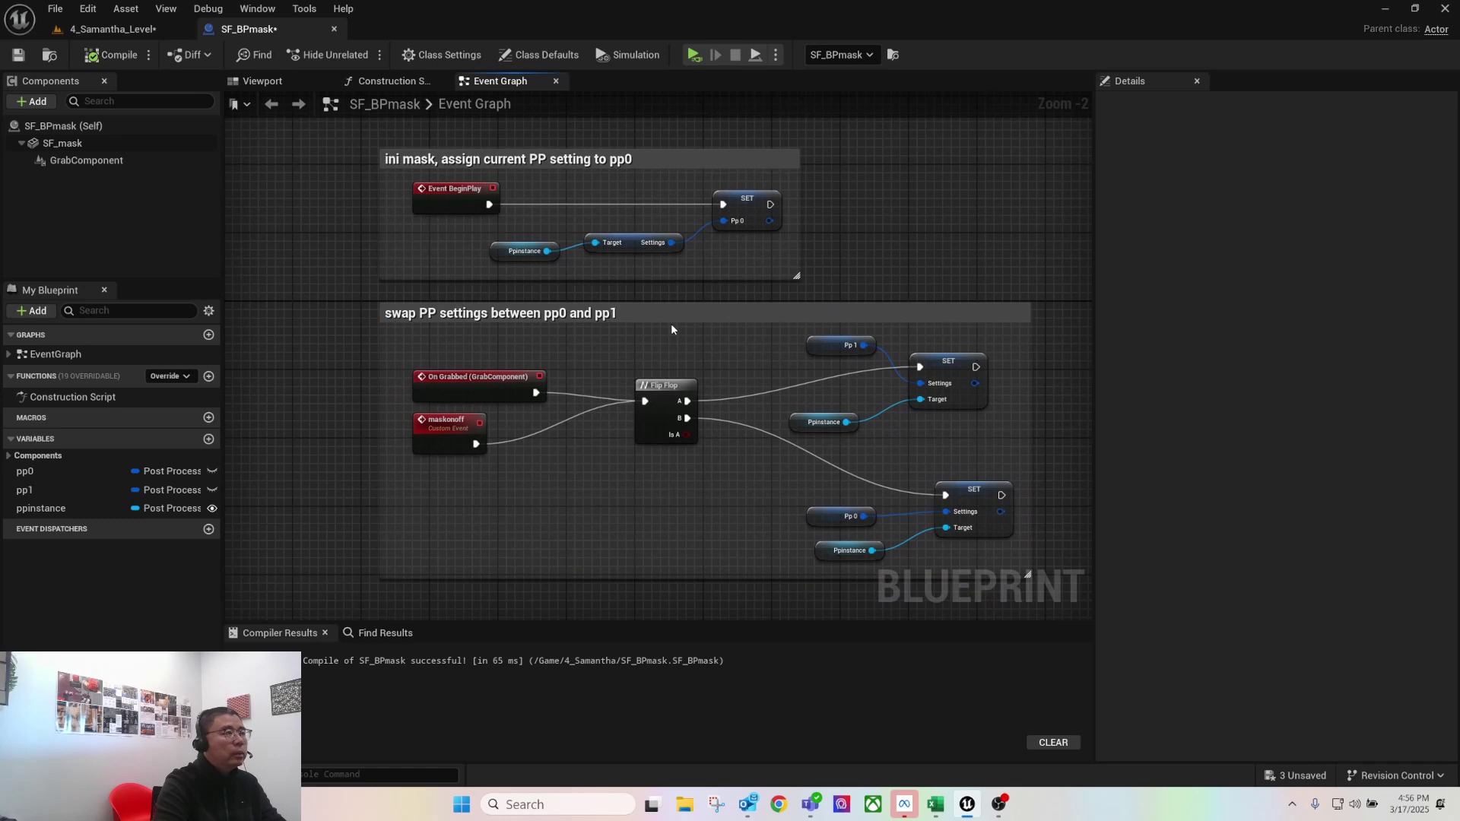
pyautogui.click(659, 327)
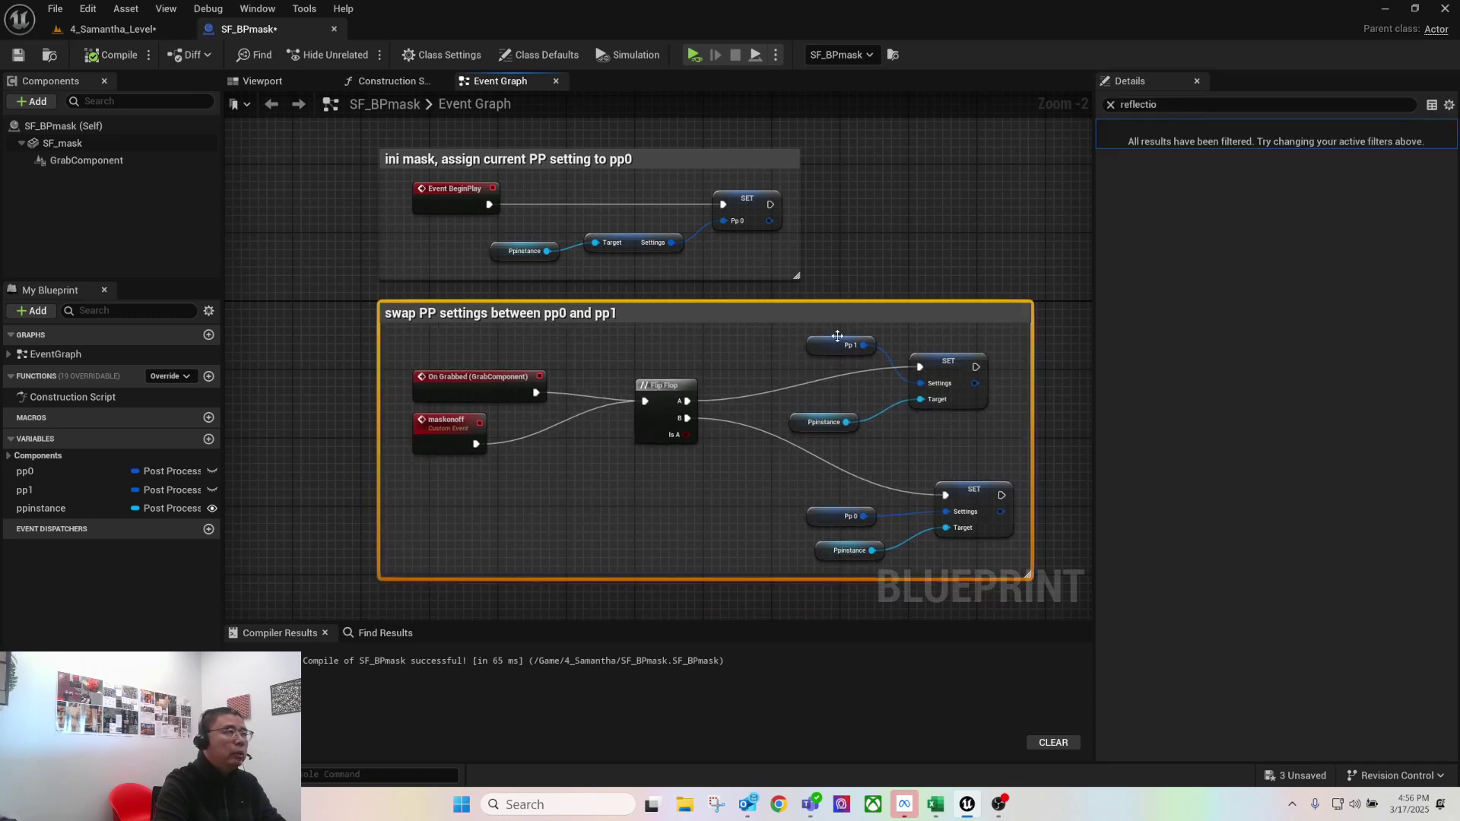
pyautogui.scroll(2, 760, 272)
pyautogui.moveTo(896, 227); pyautogui.dragTo(908, 193, button='right')
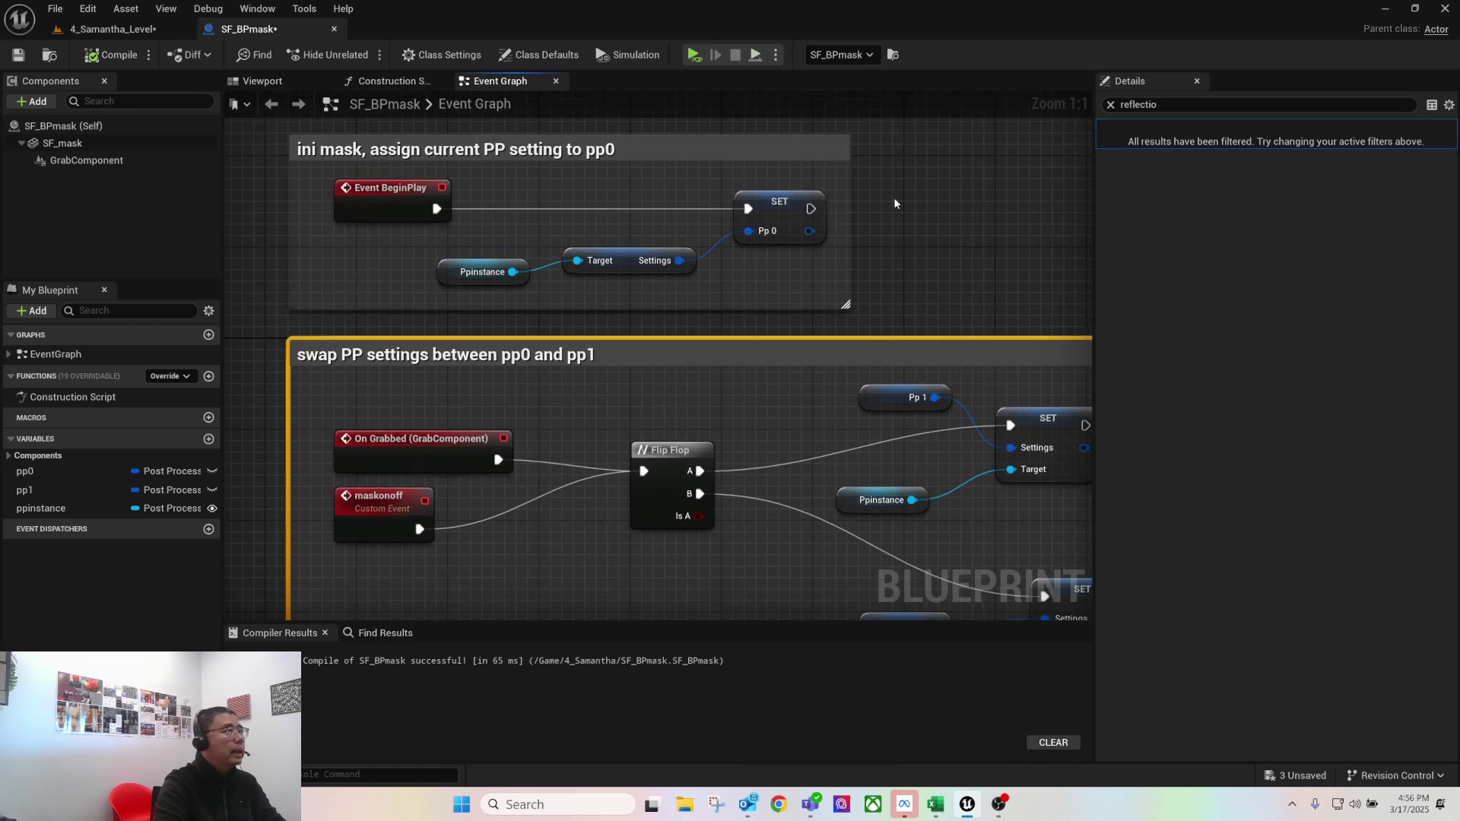
# Return to 4_Samantha_Level, save all unsaved files, and view the welding table and mask in the level
pyautogui.click(99, 29)
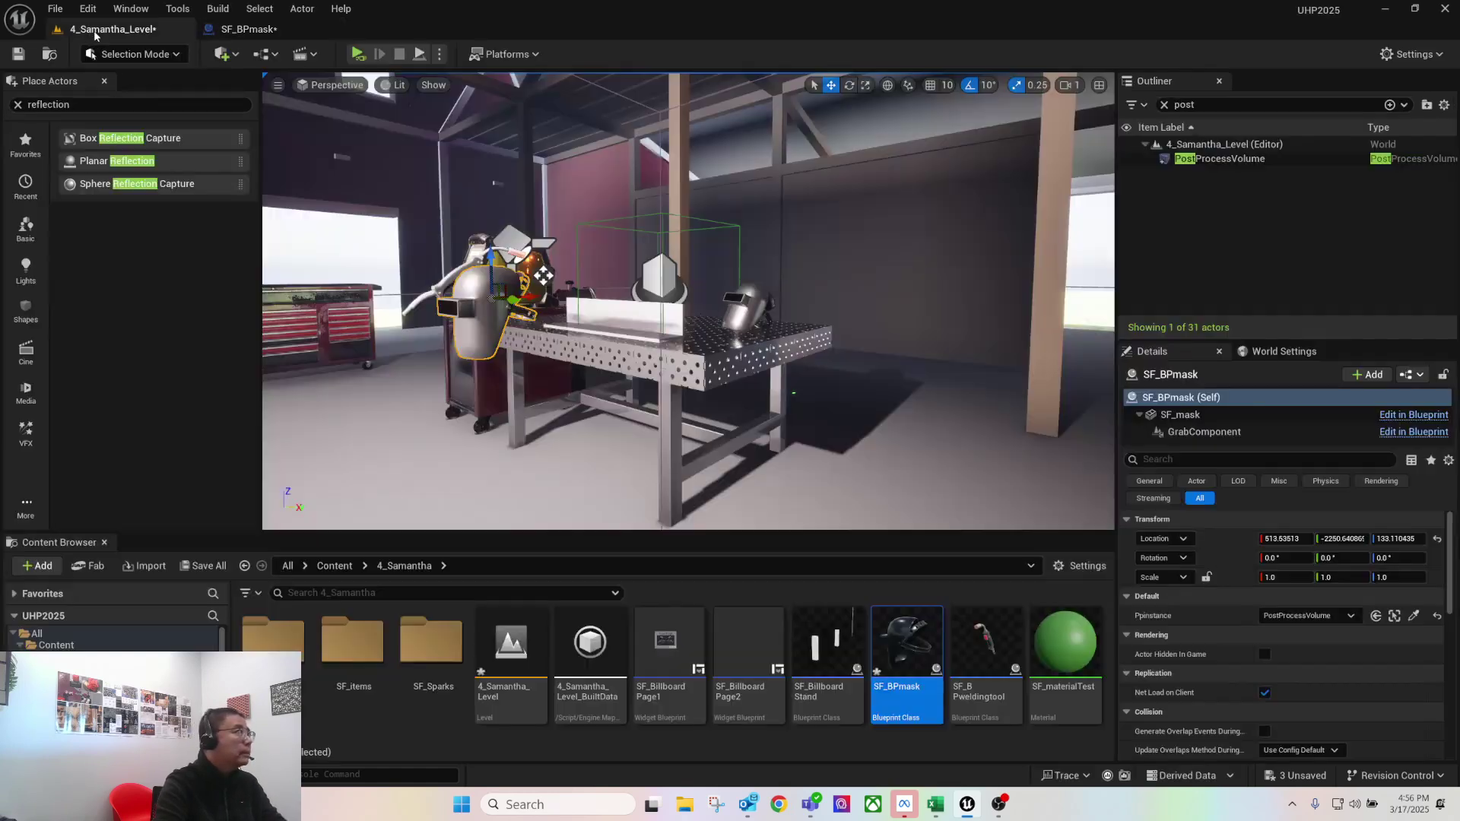
pyautogui.click(55, 8)
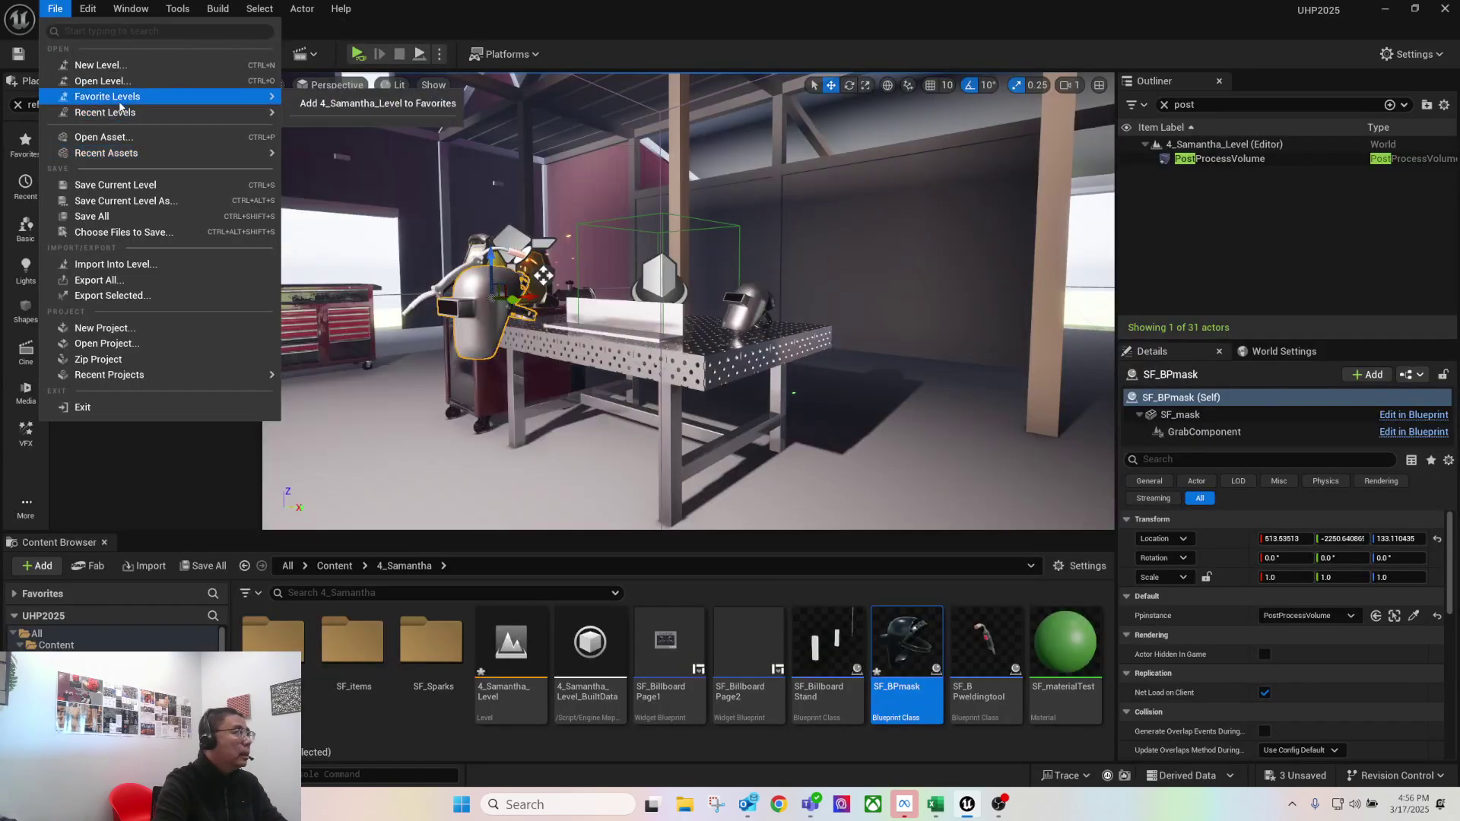
pyautogui.click(133, 216)
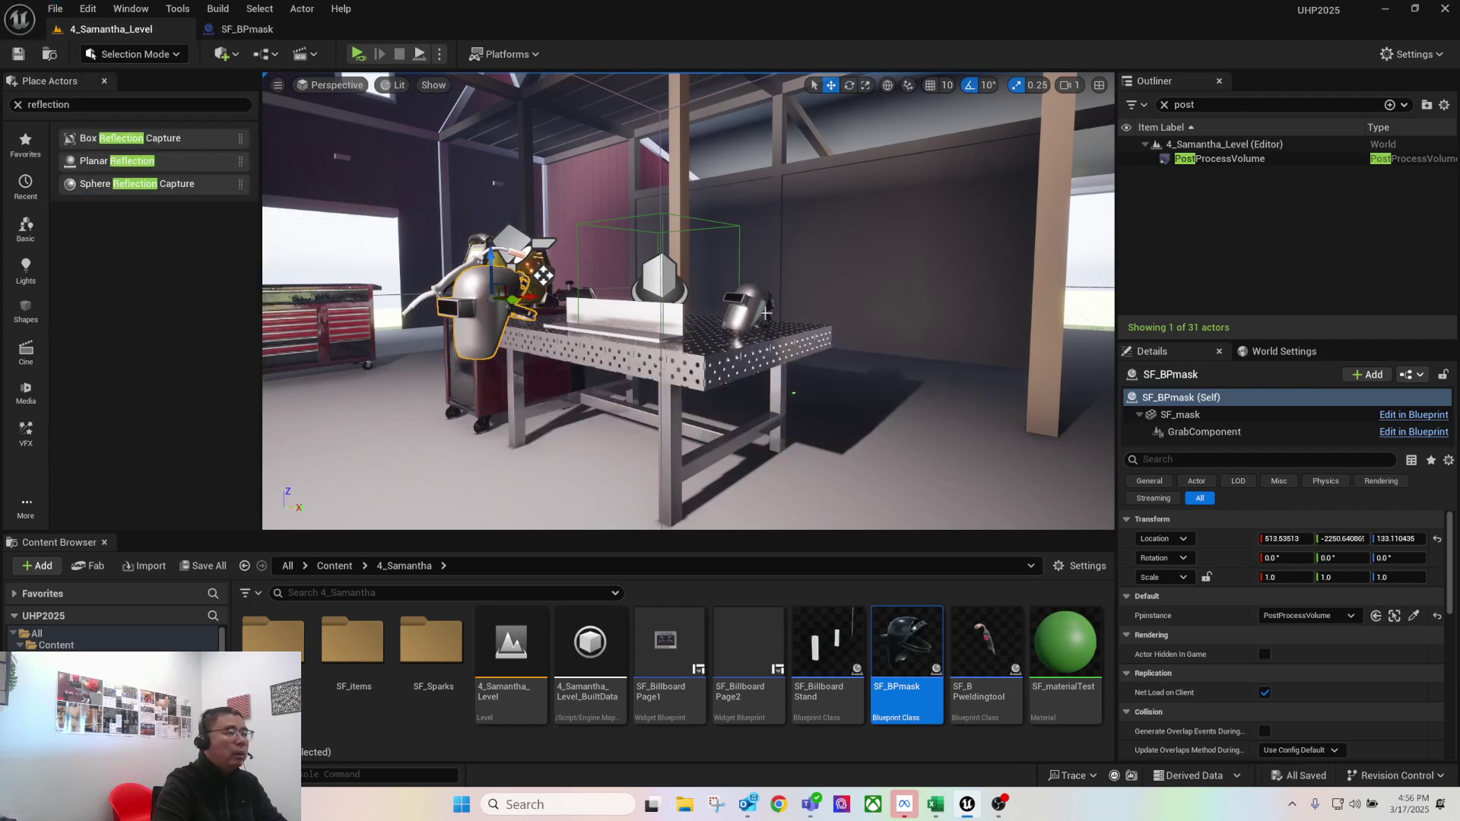
pyautogui.moveTo(688, 304); pyautogui.dragTo(730, 300, button='right')
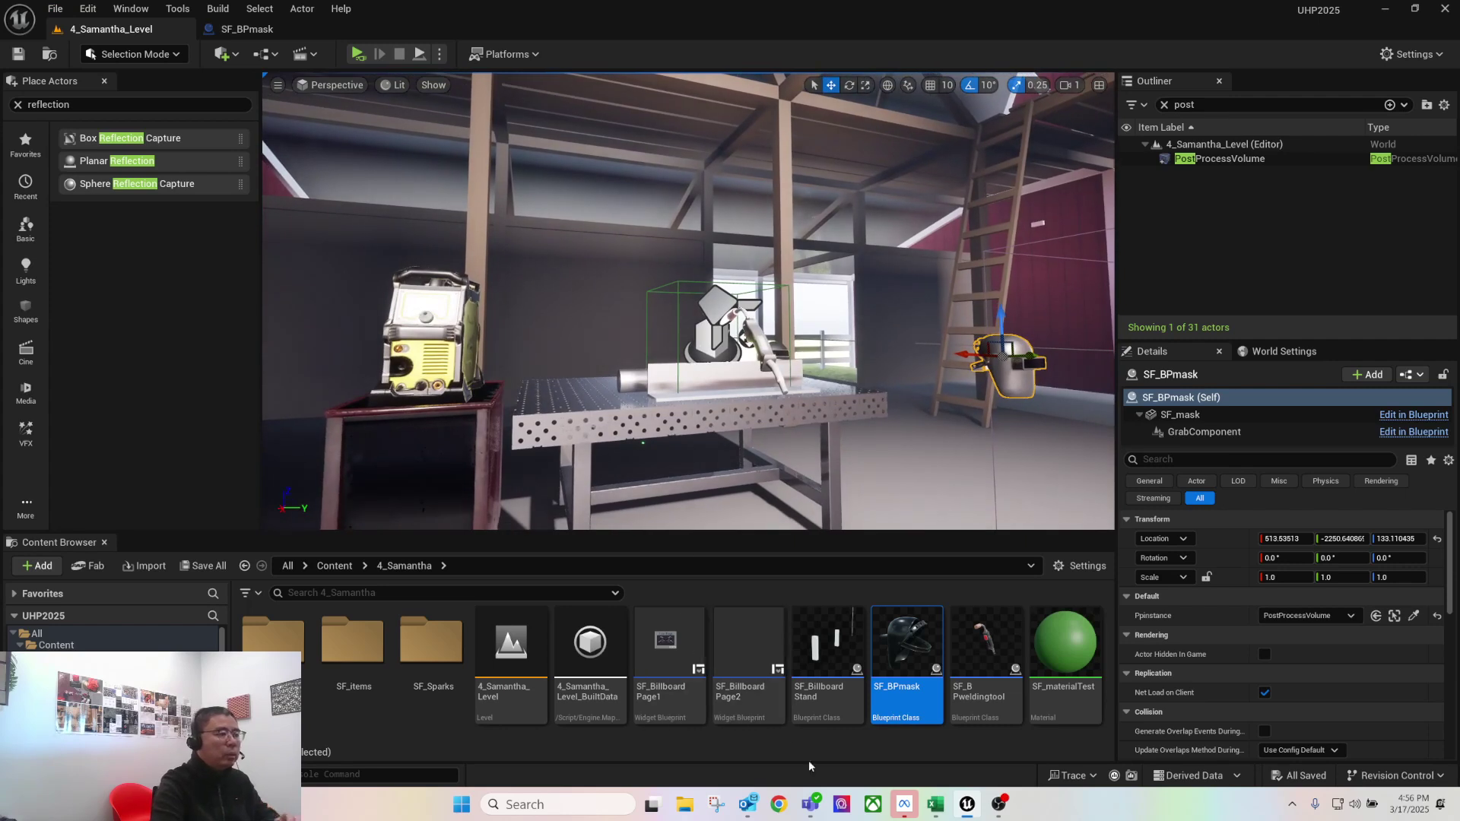
# Switch to the VRlightingrendering workbook in Excel and review the PC-VR with Lumen settings in D2:D12
pyautogui.moveTo(937, 807)
pyautogui.click(943, 741)
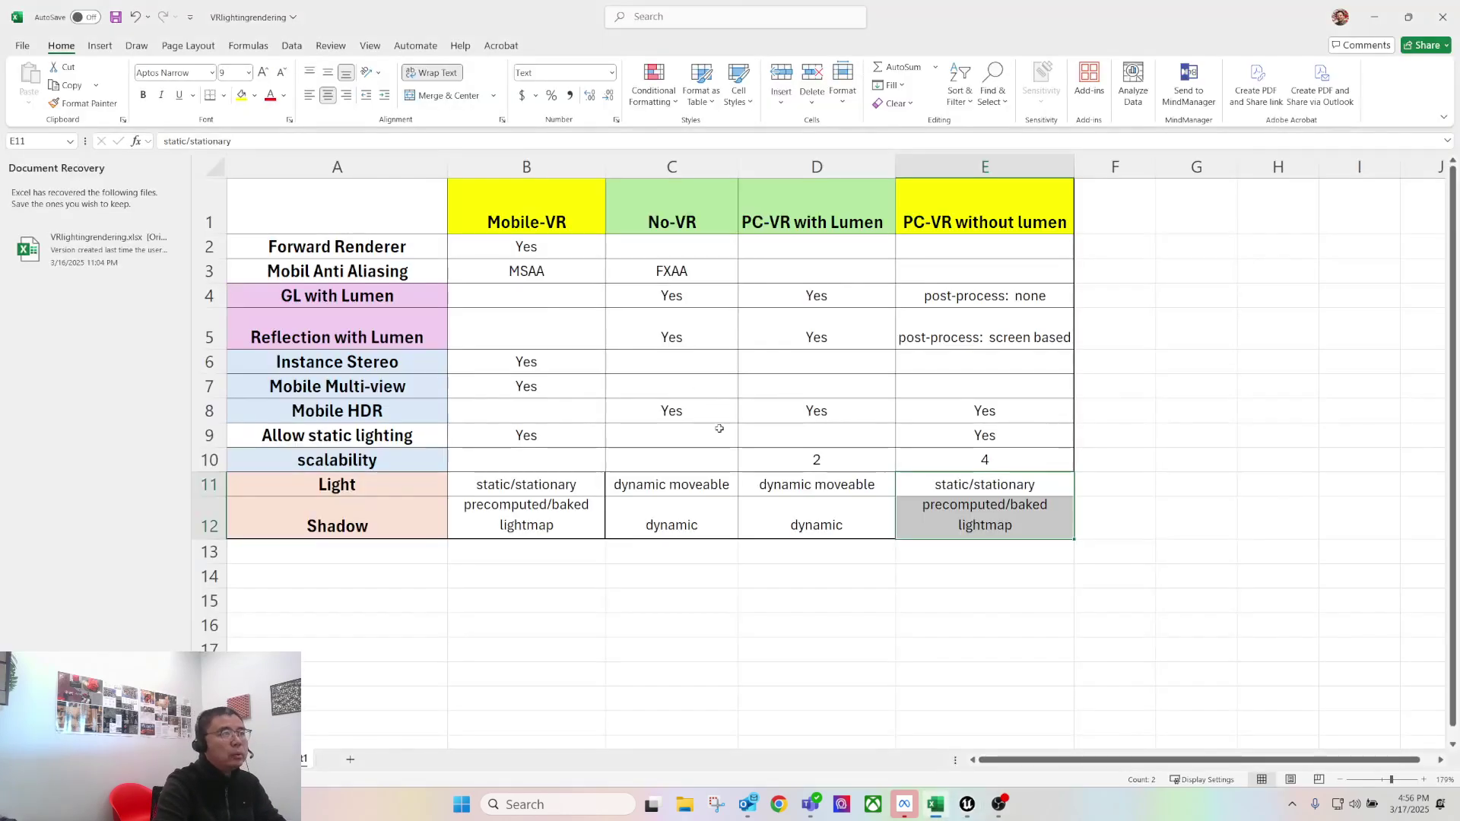
pyautogui.moveTo(803, 254); pyautogui.dragTo(801, 528)
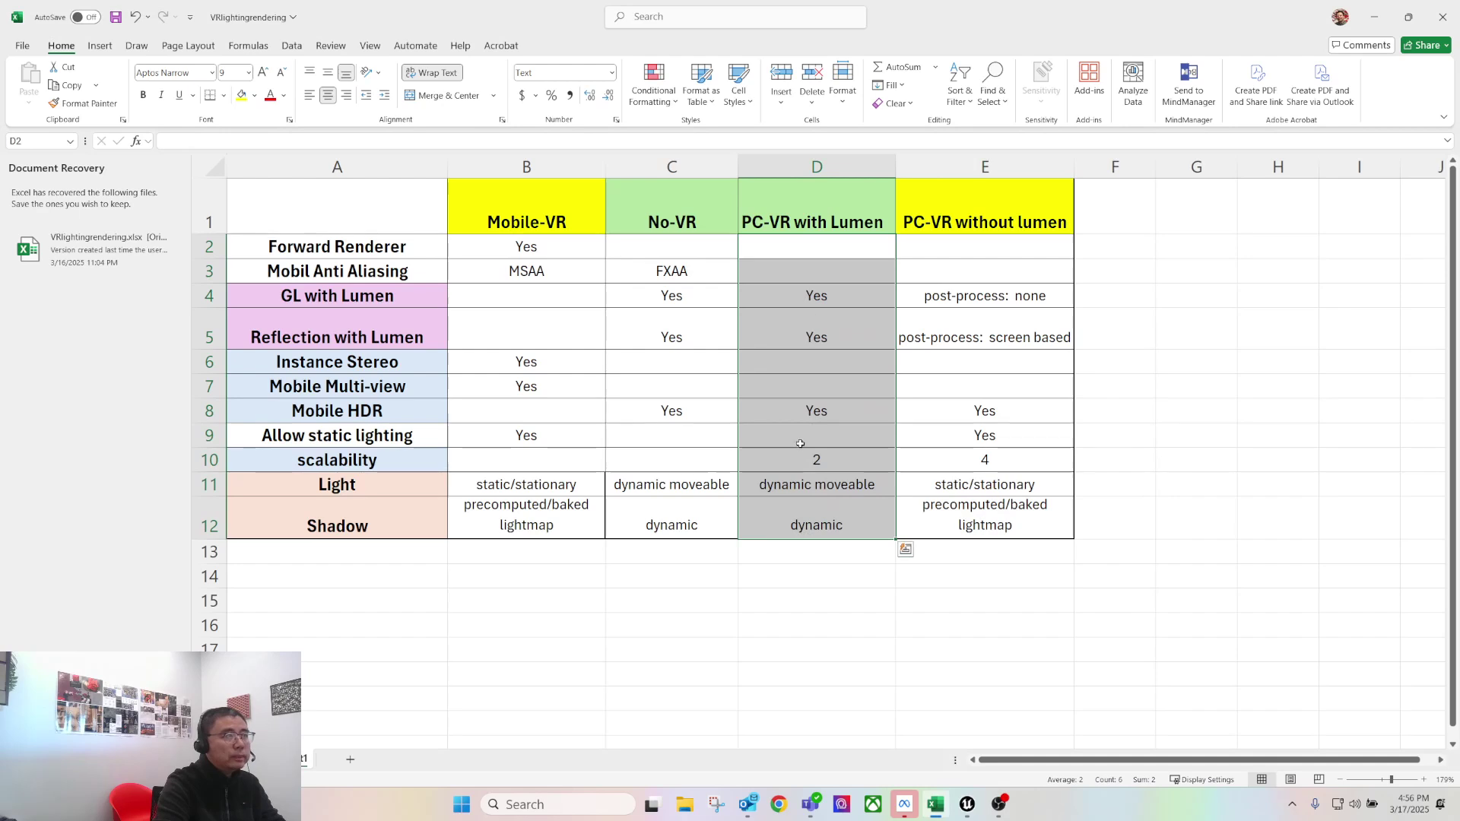
pyautogui.click(792, 215)
pyautogui.moveTo(790, 246); pyautogui.dragTo(811, 532)
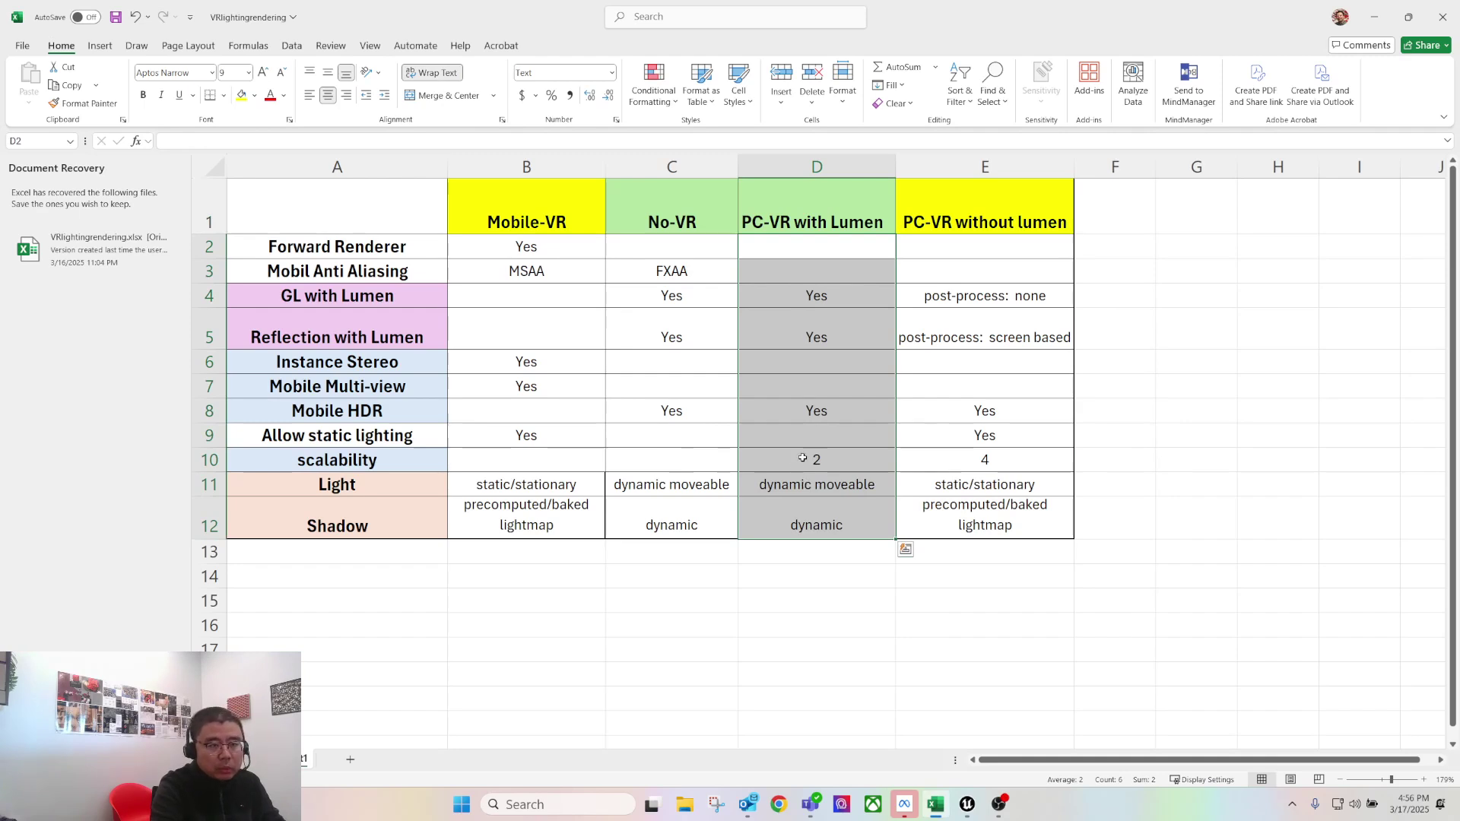
pyautogui.click(816, 256)
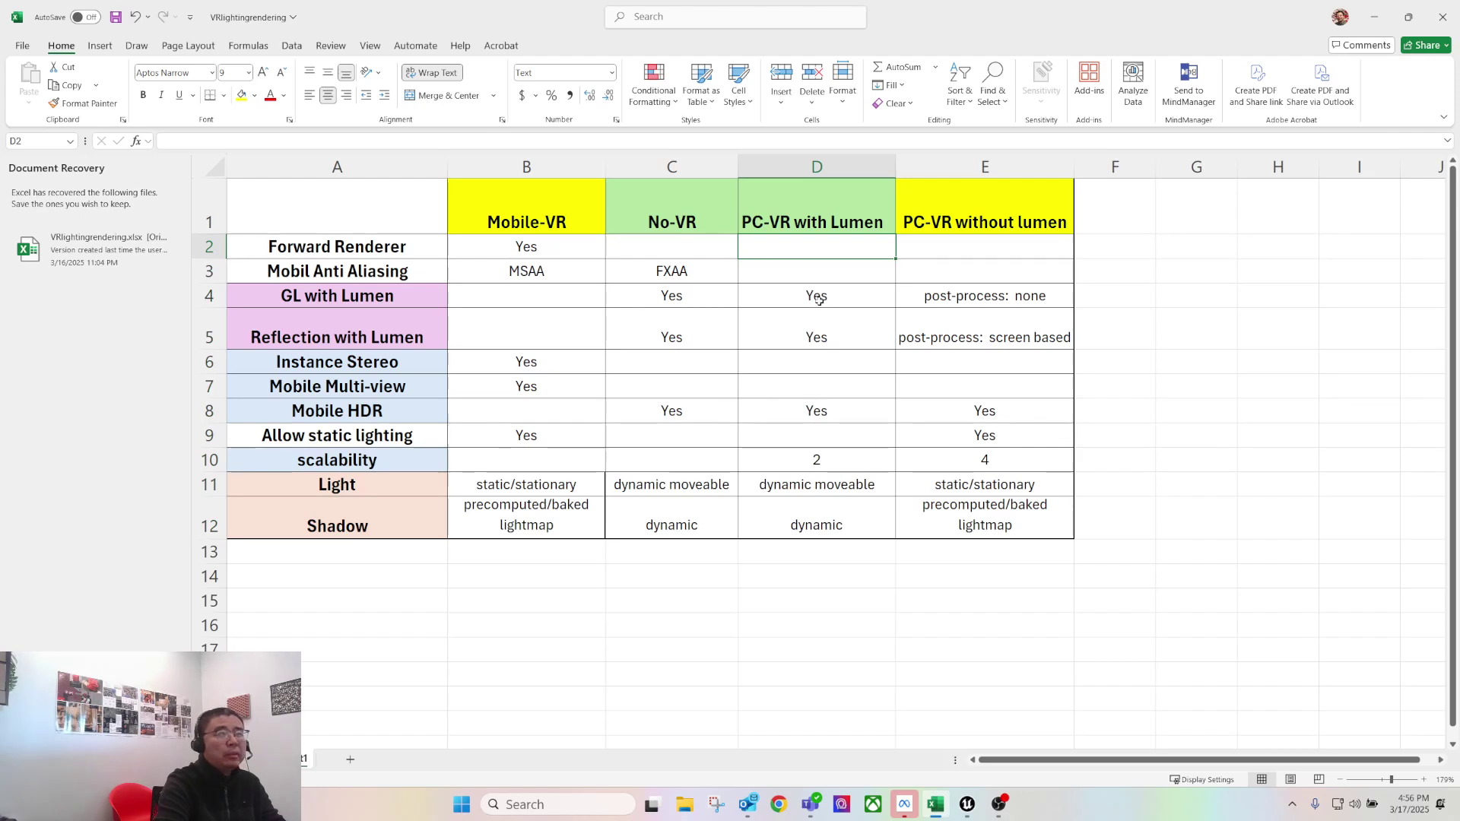
pyautogui.moveTo(816, 273); pyautogui.dragTo(834, 505)
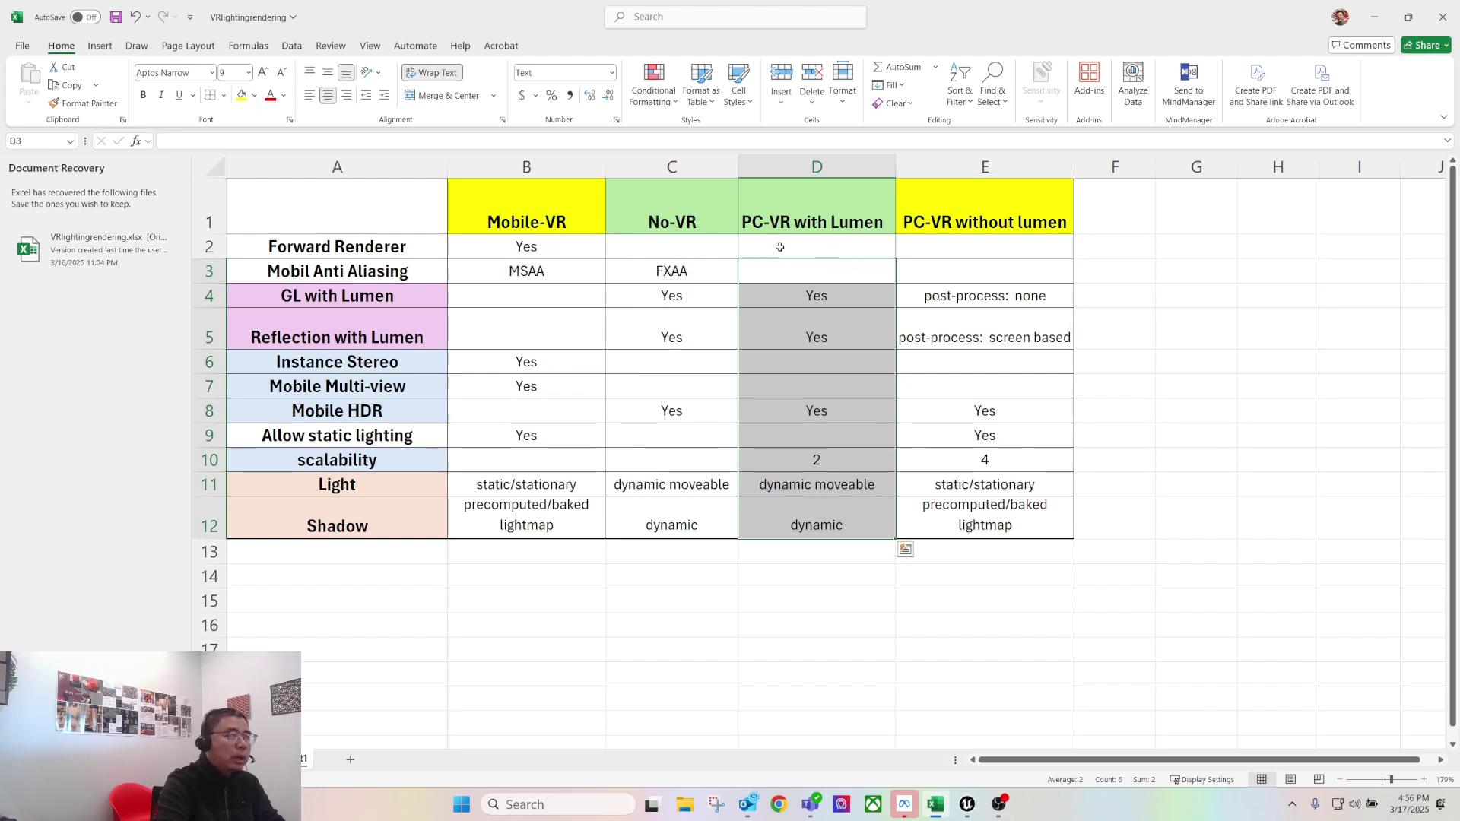
pyautogui.press('Up')
pyautogui.press('Up')
pyautogui.moveTo(811, 241); pyautogui.dragTo(816, 526)
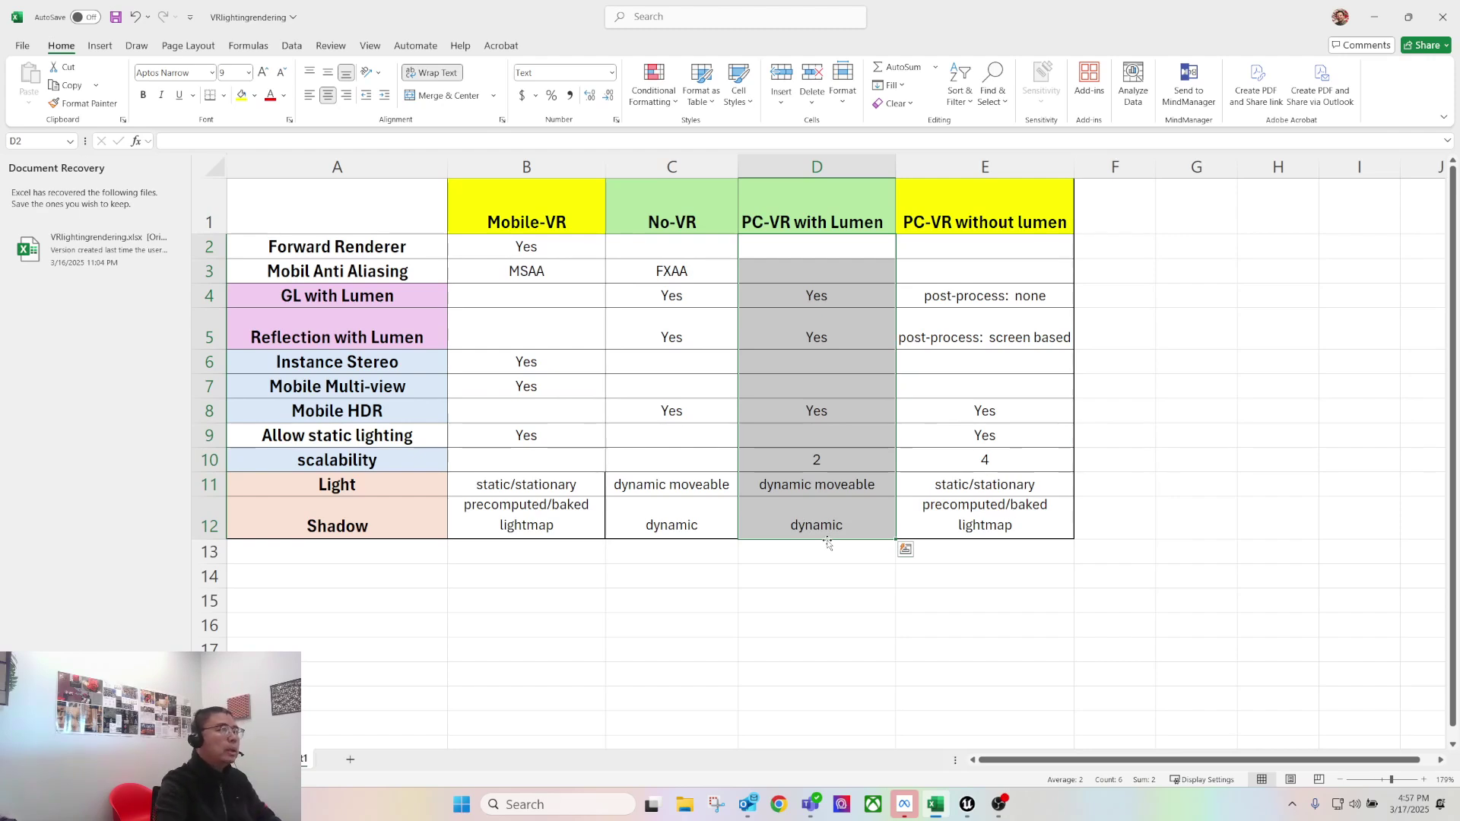
# Examine the individual PC-VR with Lumen entries for GL with Lumen, Instance Stereo, scalability, Light and Shadow
pyautogui.click(864, 255)
pyautogui.click(827, 295)
pyautogui.click(836, 365)
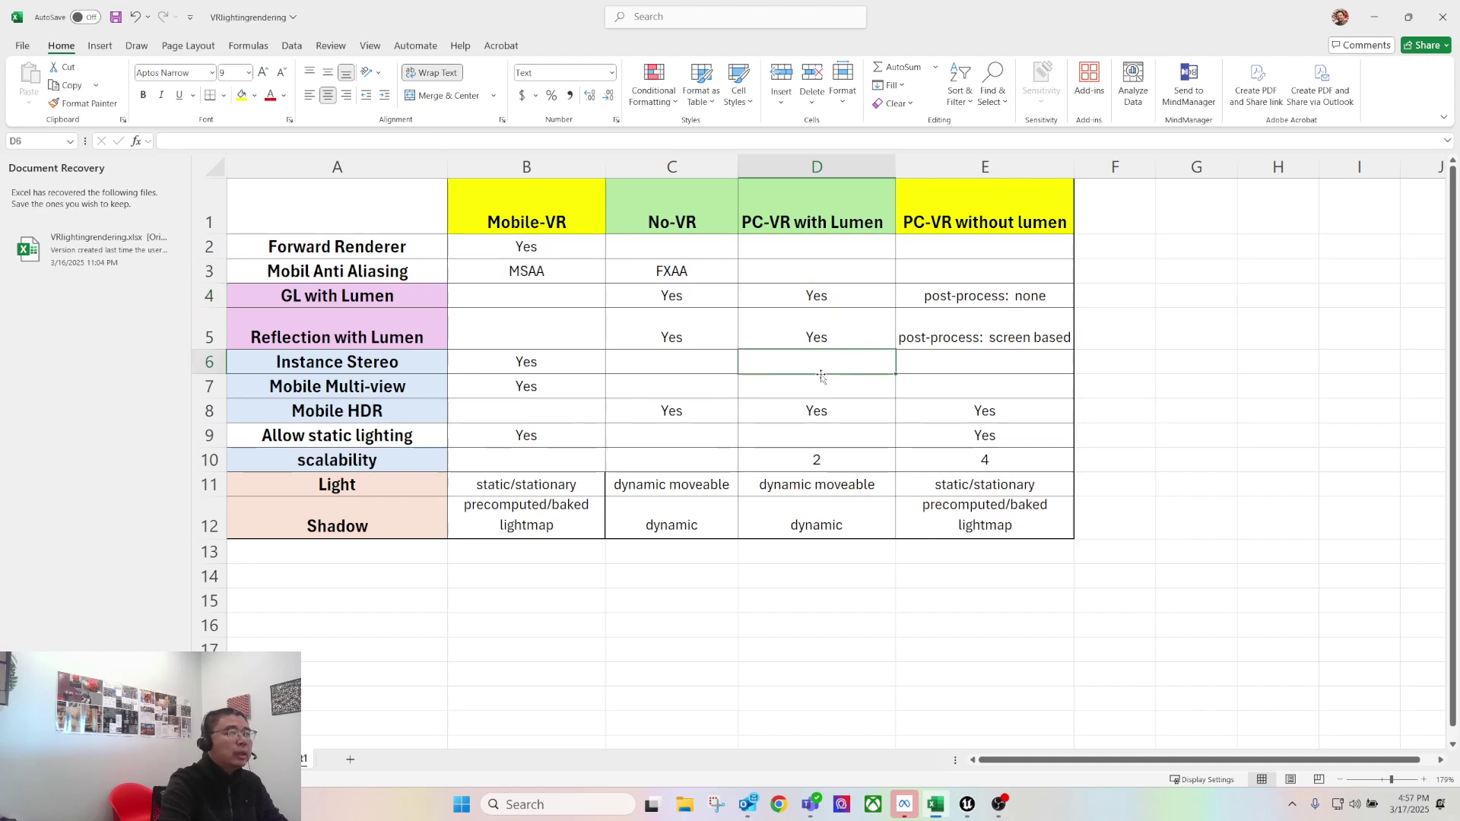
pyautogui.click(825, 219)
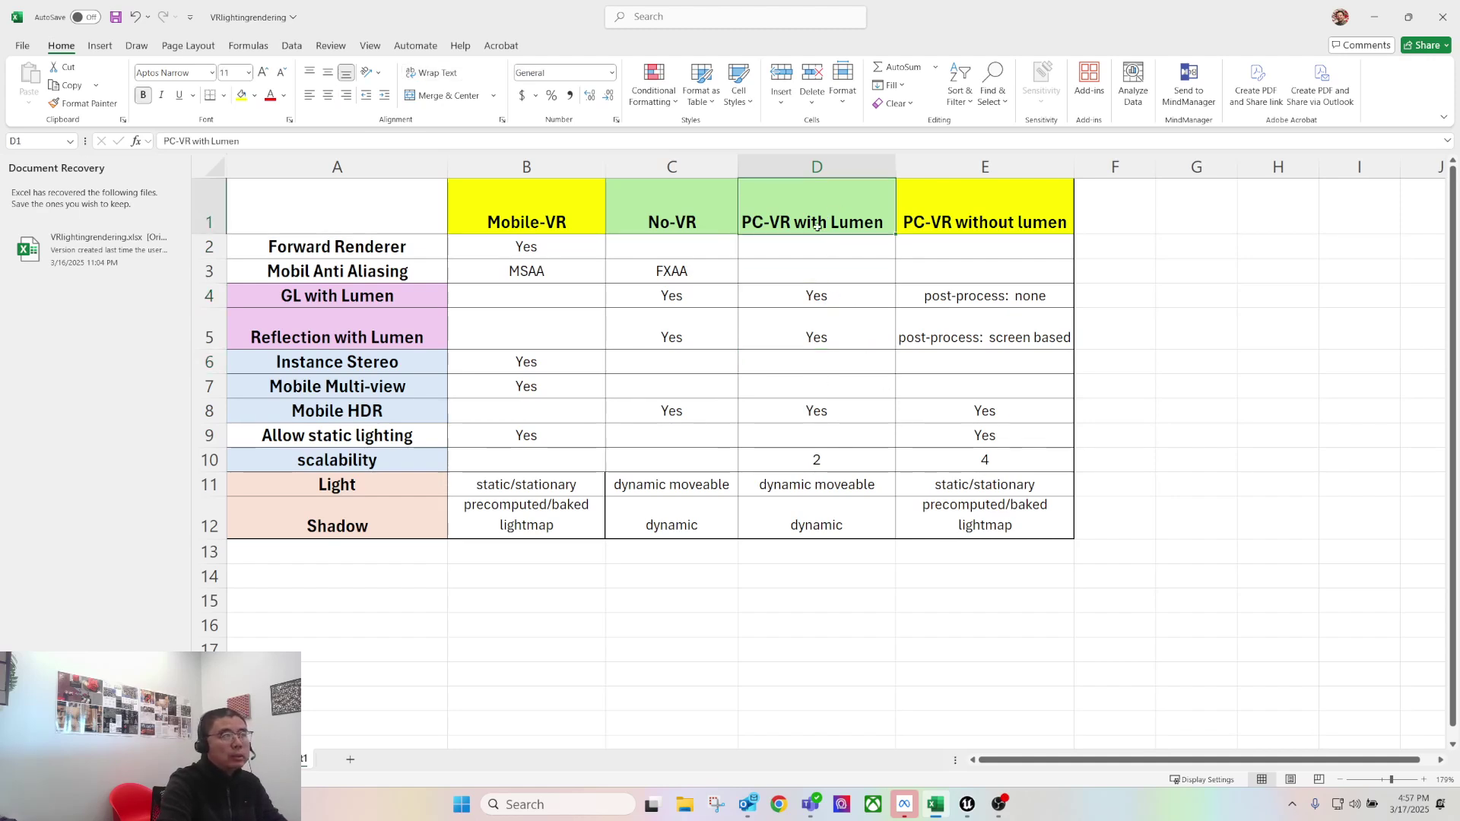
pyautogui.moveTo(804, 247); pyautogui.dragTo(826, 426)
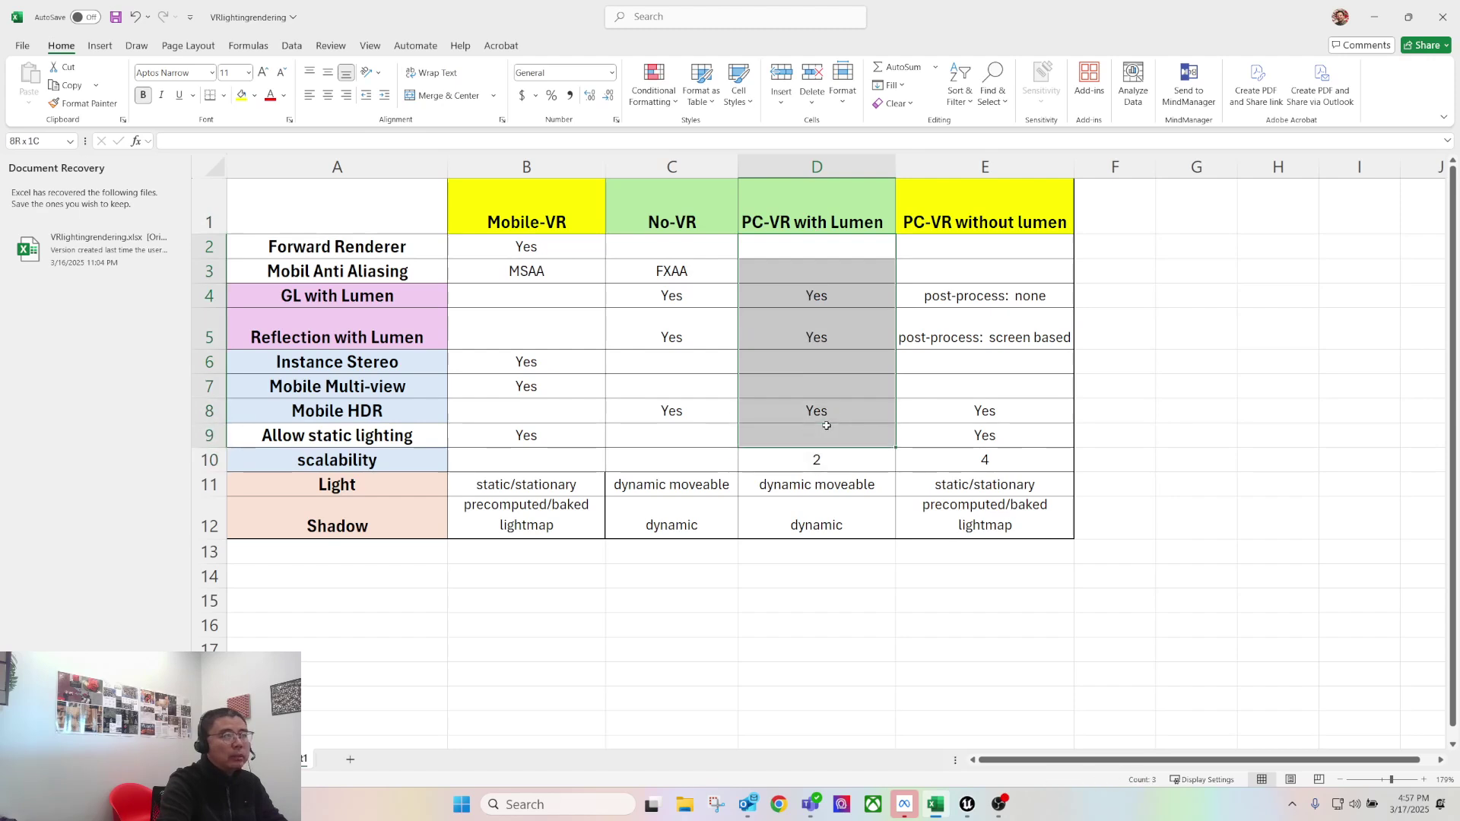
pyautogui.hotkey('ctrl', 'v')
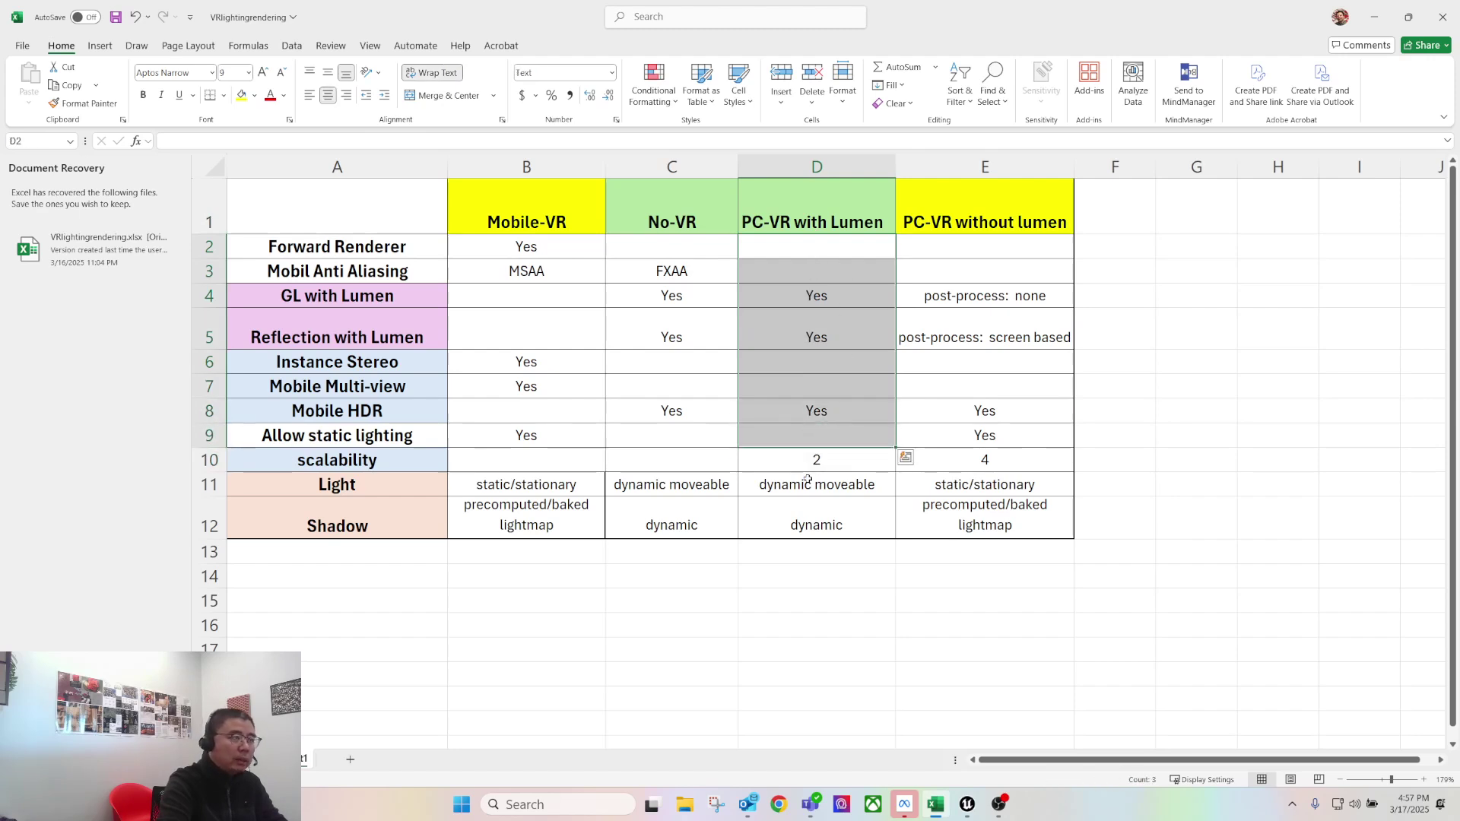
pyautogui.click(826, 457)
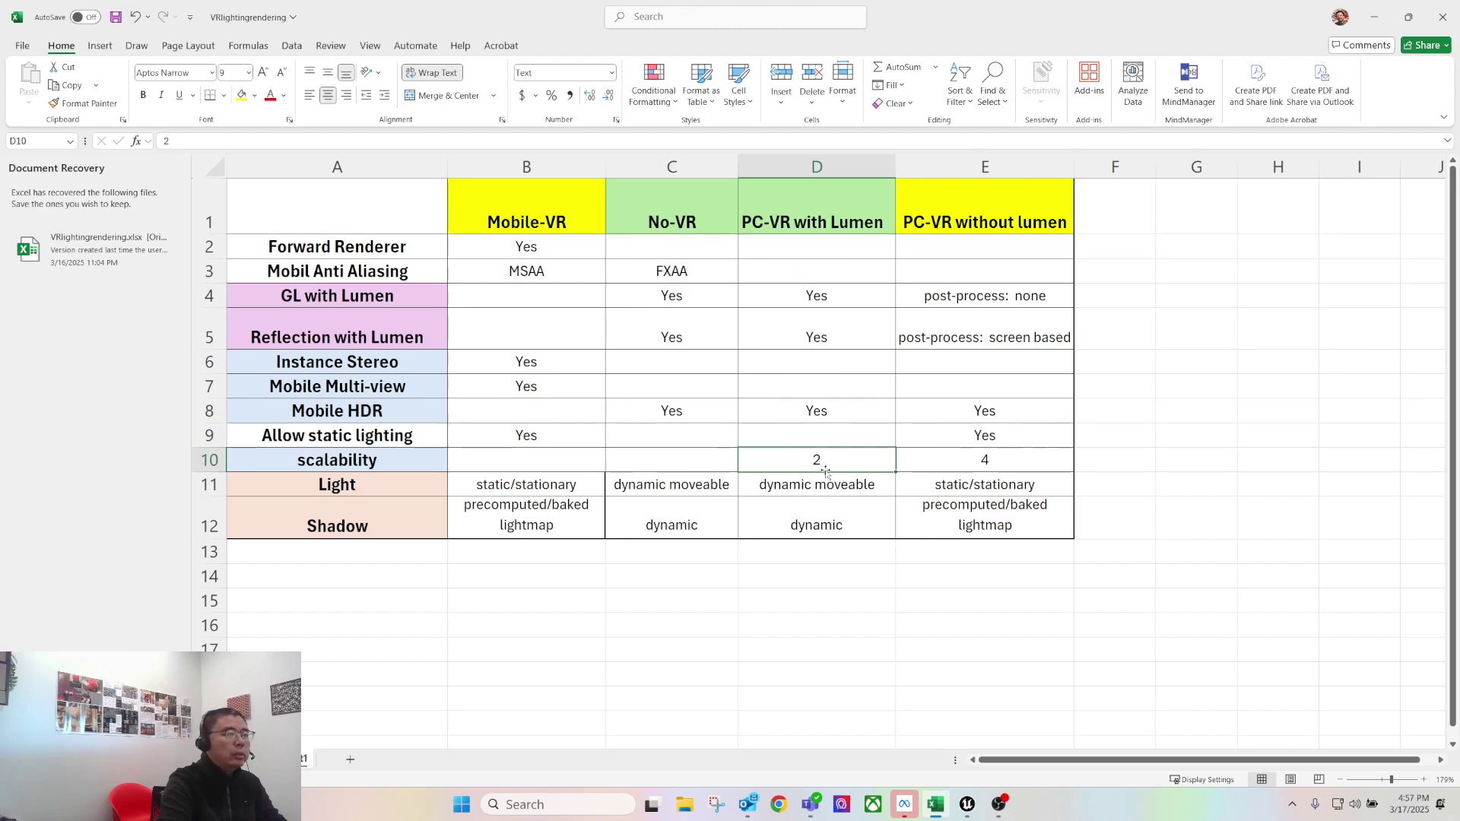
pyautogui.press('Down')
pyautogui.press('Down')
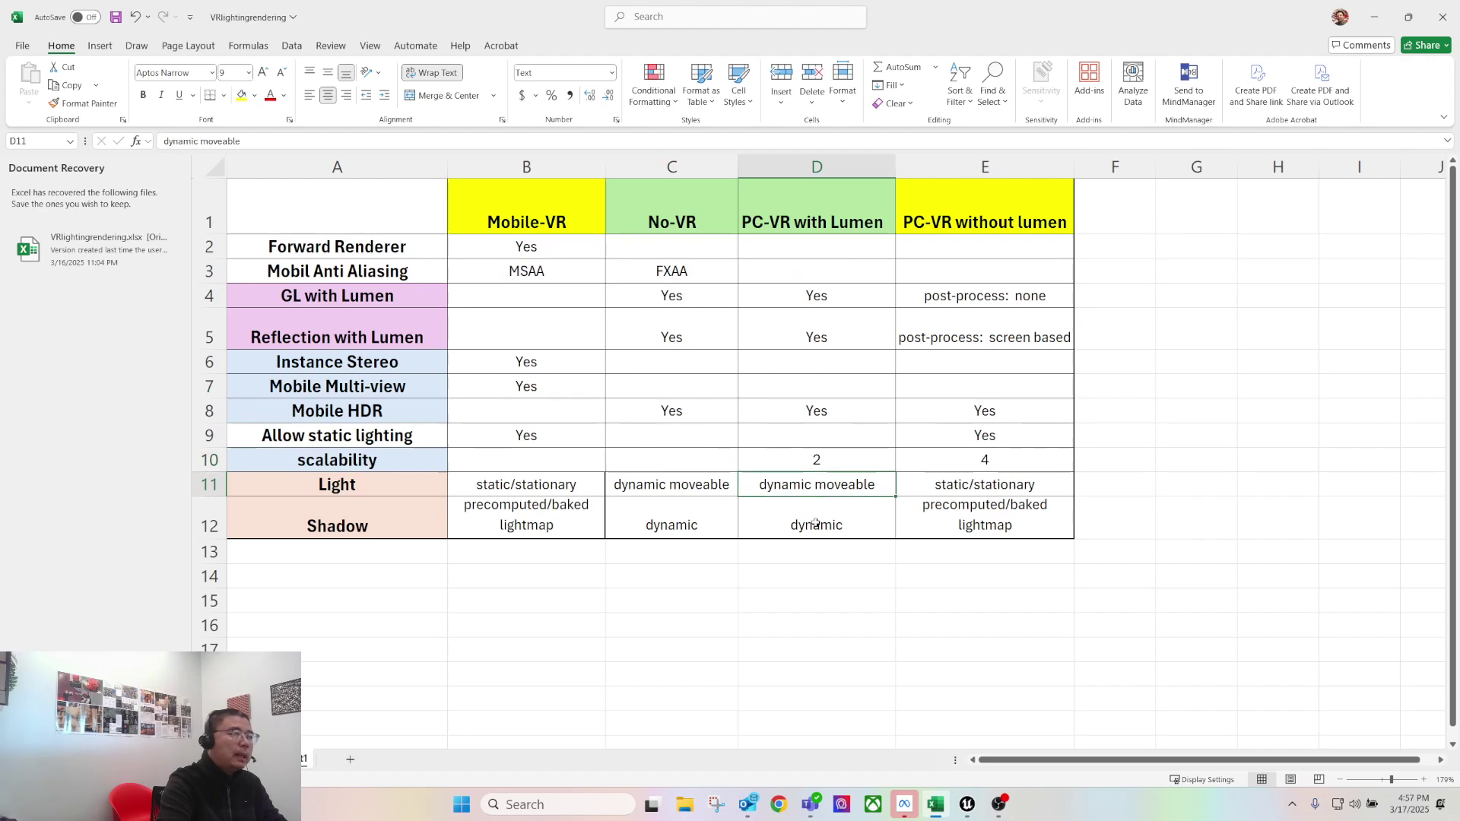
# Switch to Unreal Editor, turn off Infinite Extent (Unbound) for the PostProcessVolume, and save 4_Samantha_Level
pyautogui.click(827, 475)
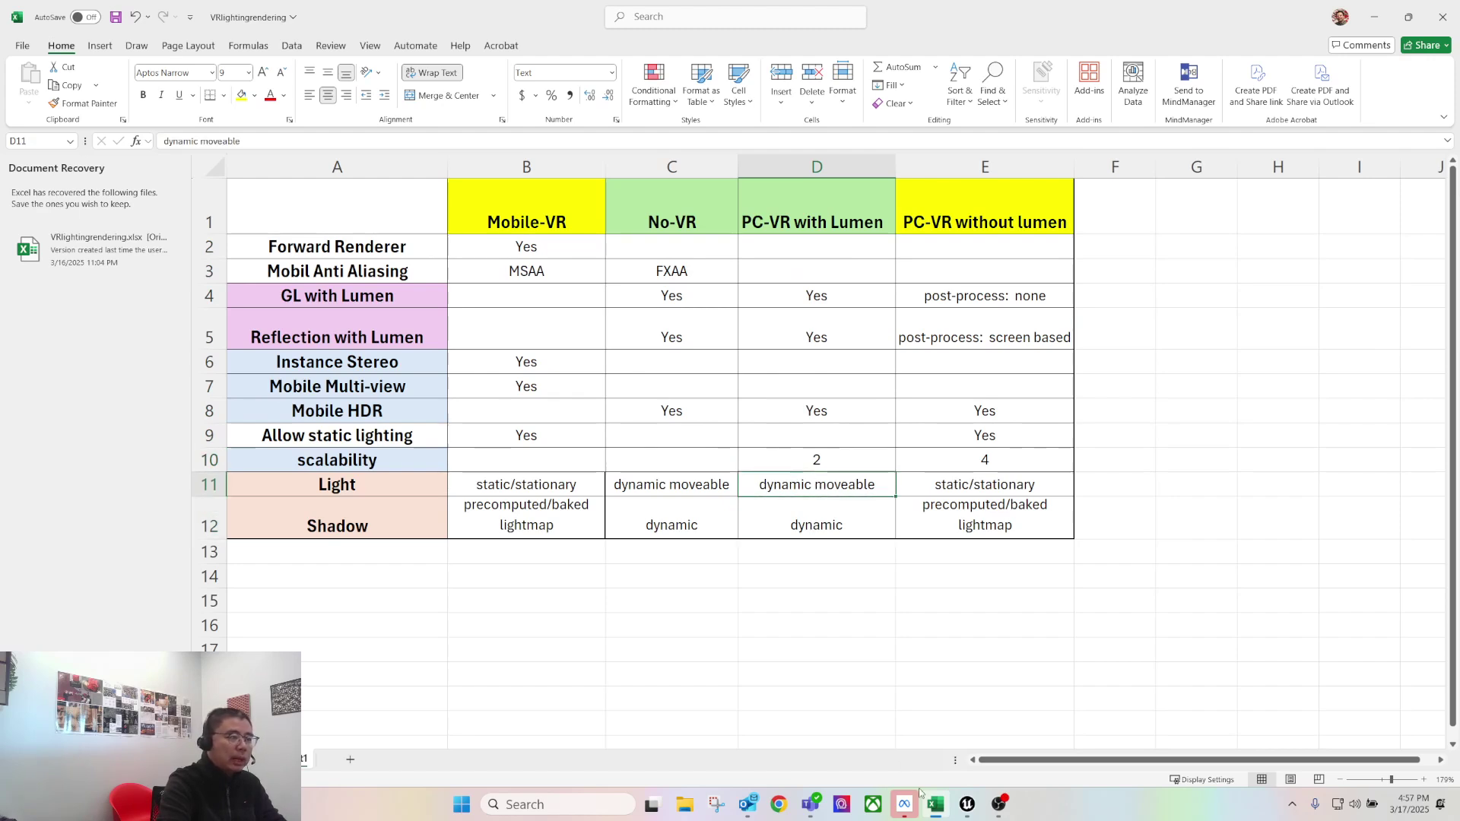
pyautogui.click(966, 804)
pyautogui.moveTo(703, 244); pyautogui.dragTo(692, 240, button='right')
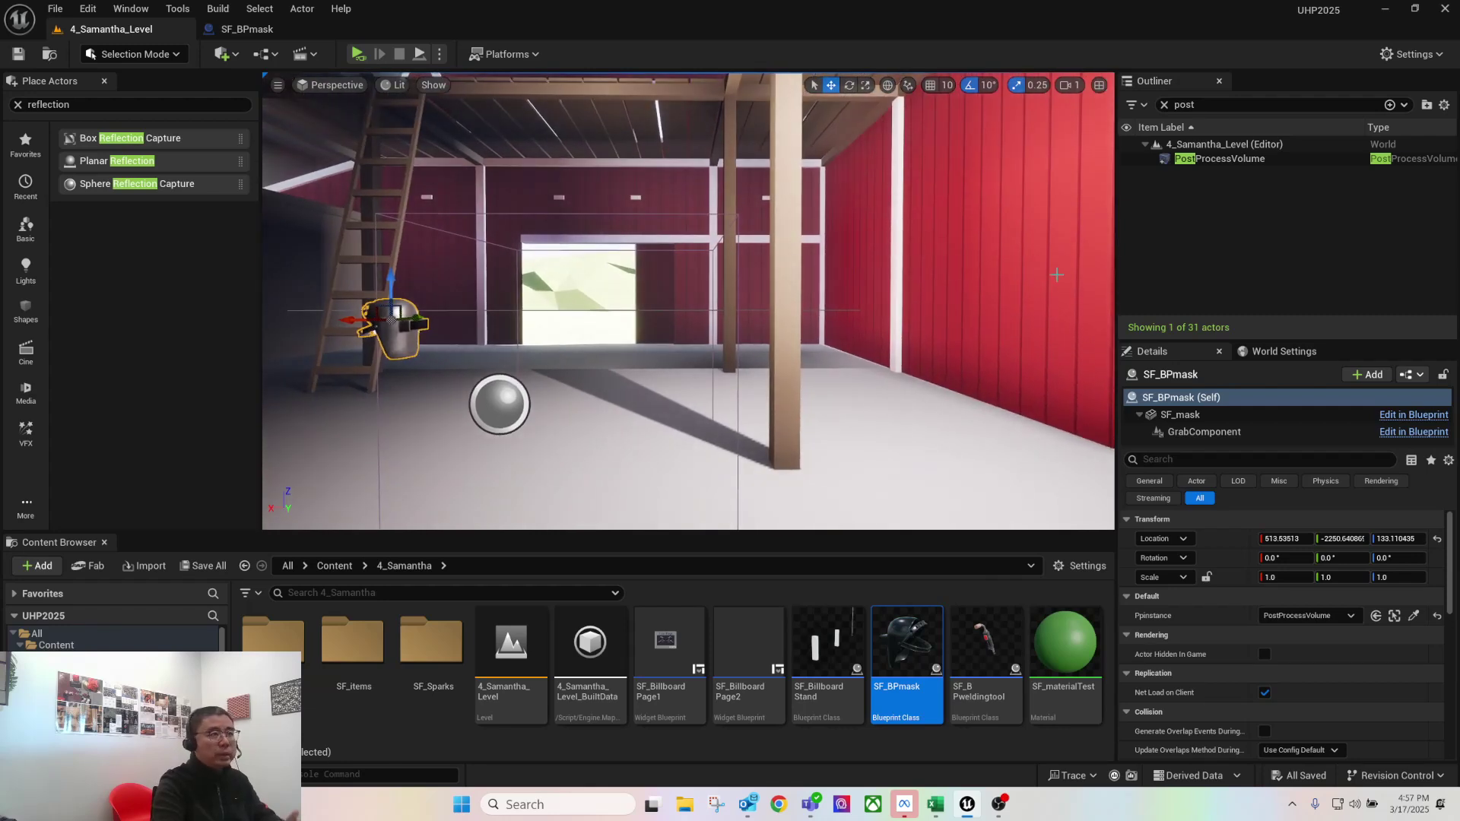
pyautogui.click(1253, 160)
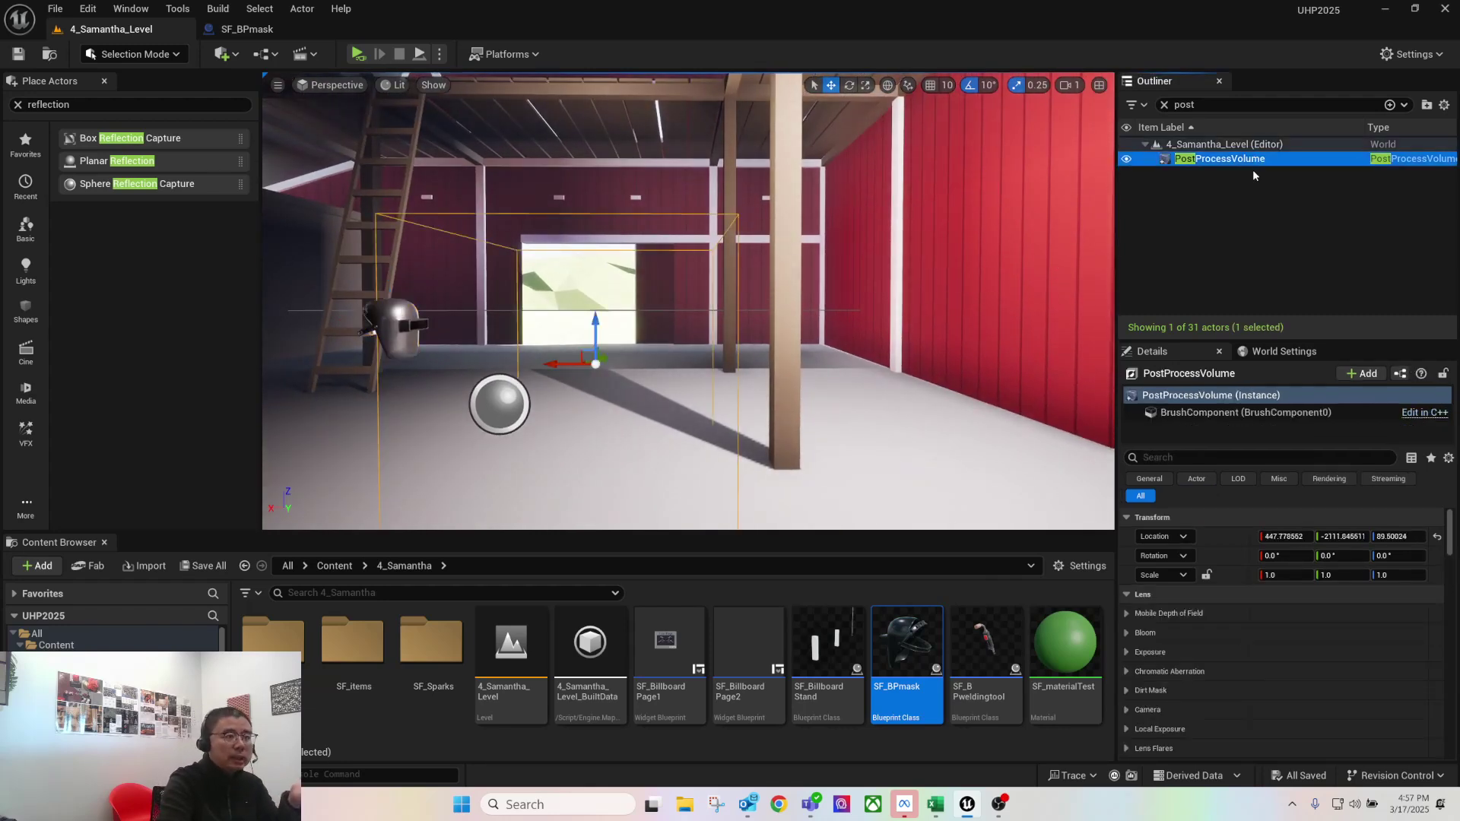
pyautogui.click(1224, 456)
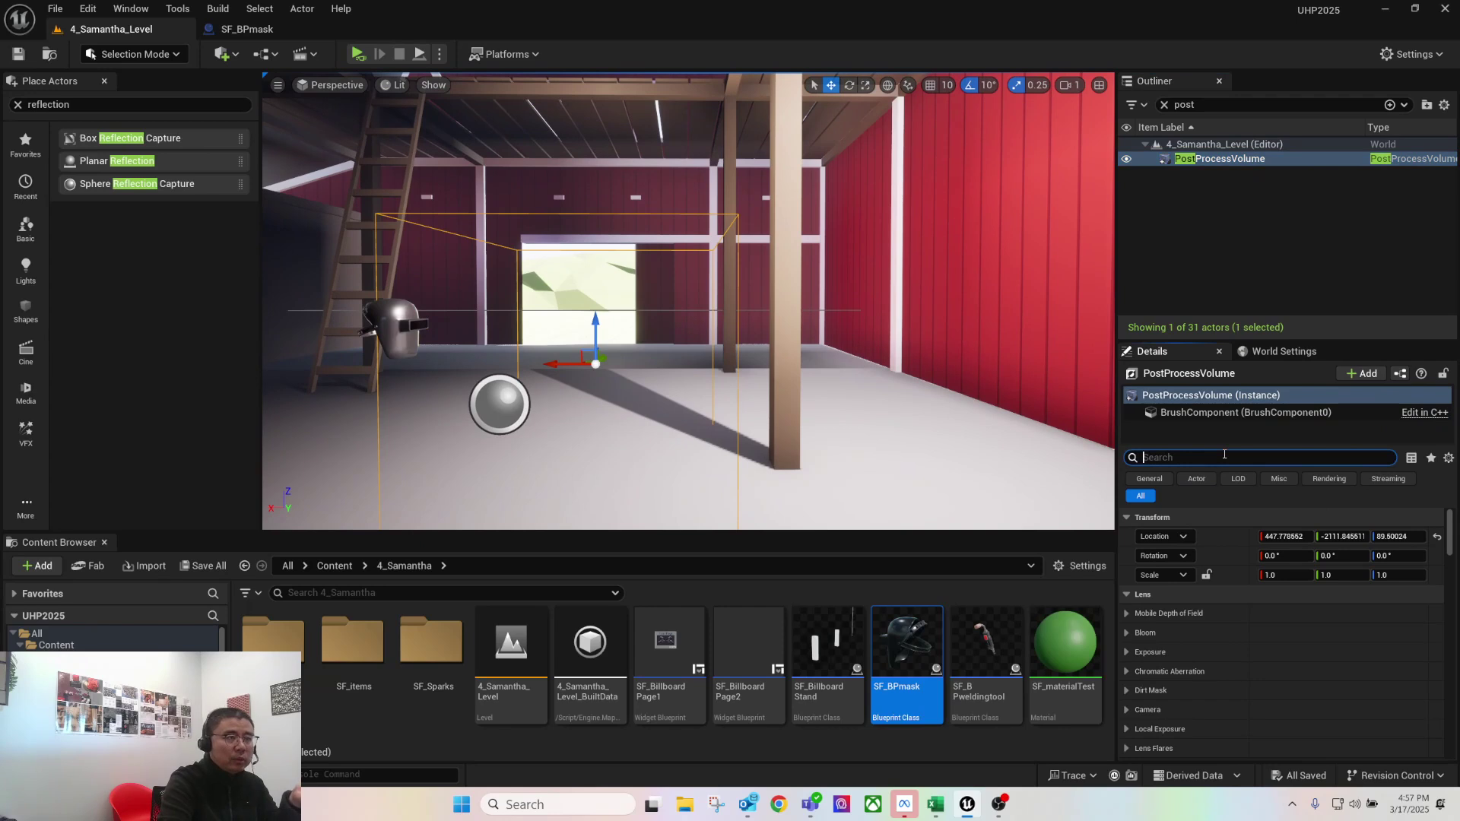
pyautogui.write('bound')
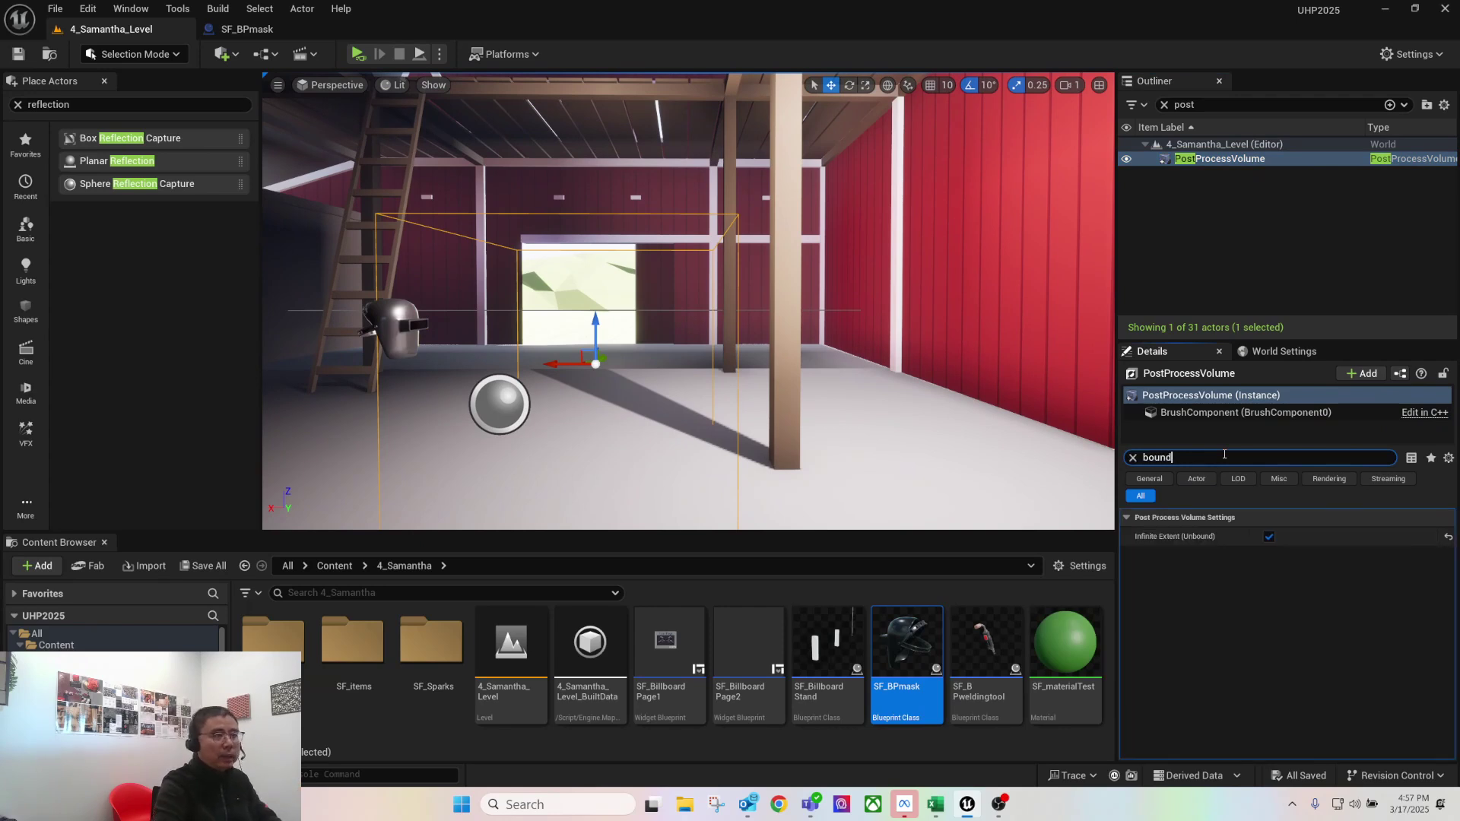
pyautogui.click(1269, 536)
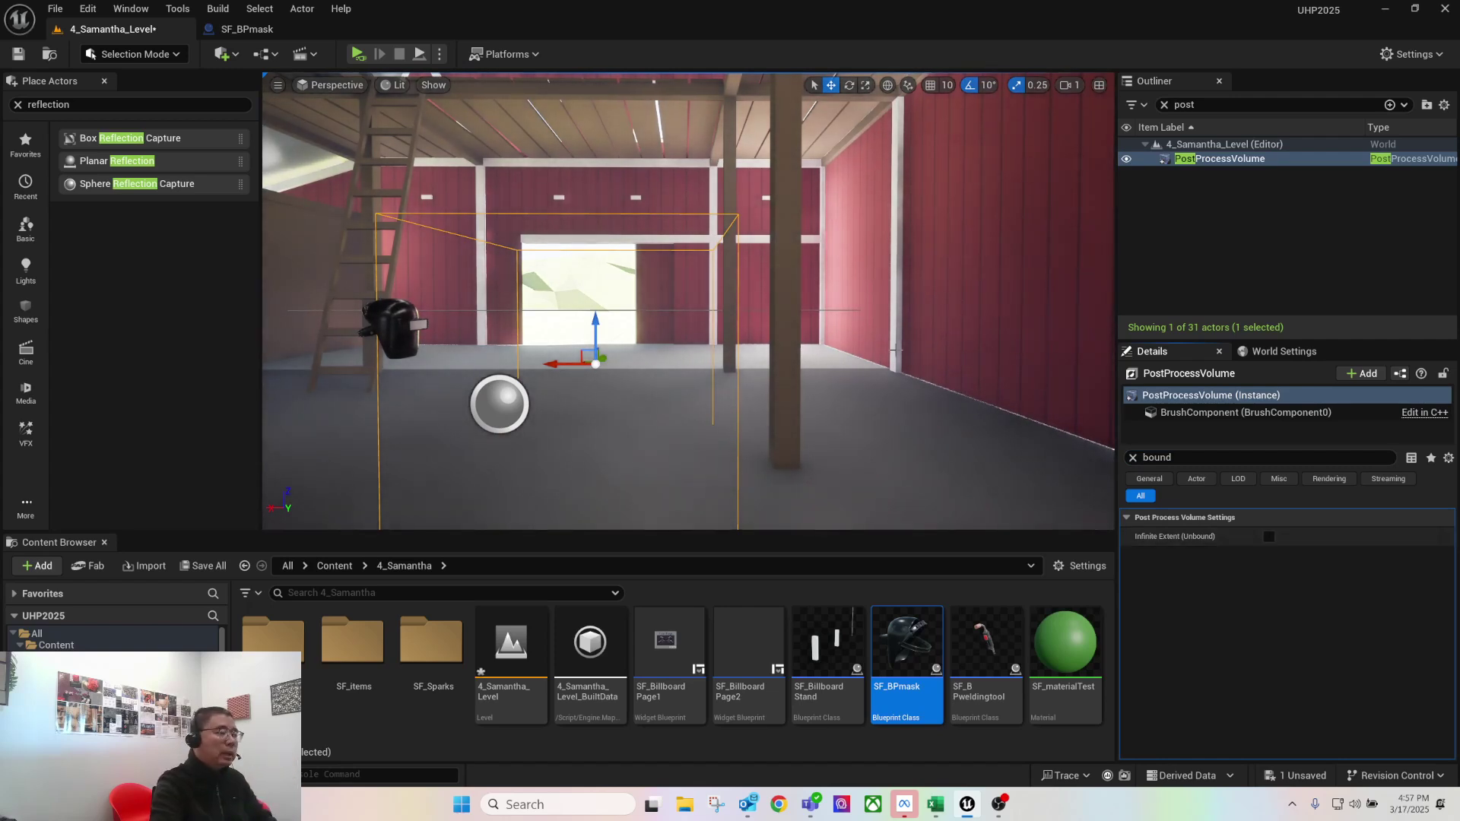
pyautogui.moveTo(879, 430); pyautogui.dragTo(800, 409, button='right')
pyautogui.moveTo(799, 289); pyautogui.dragTo(959, 272)
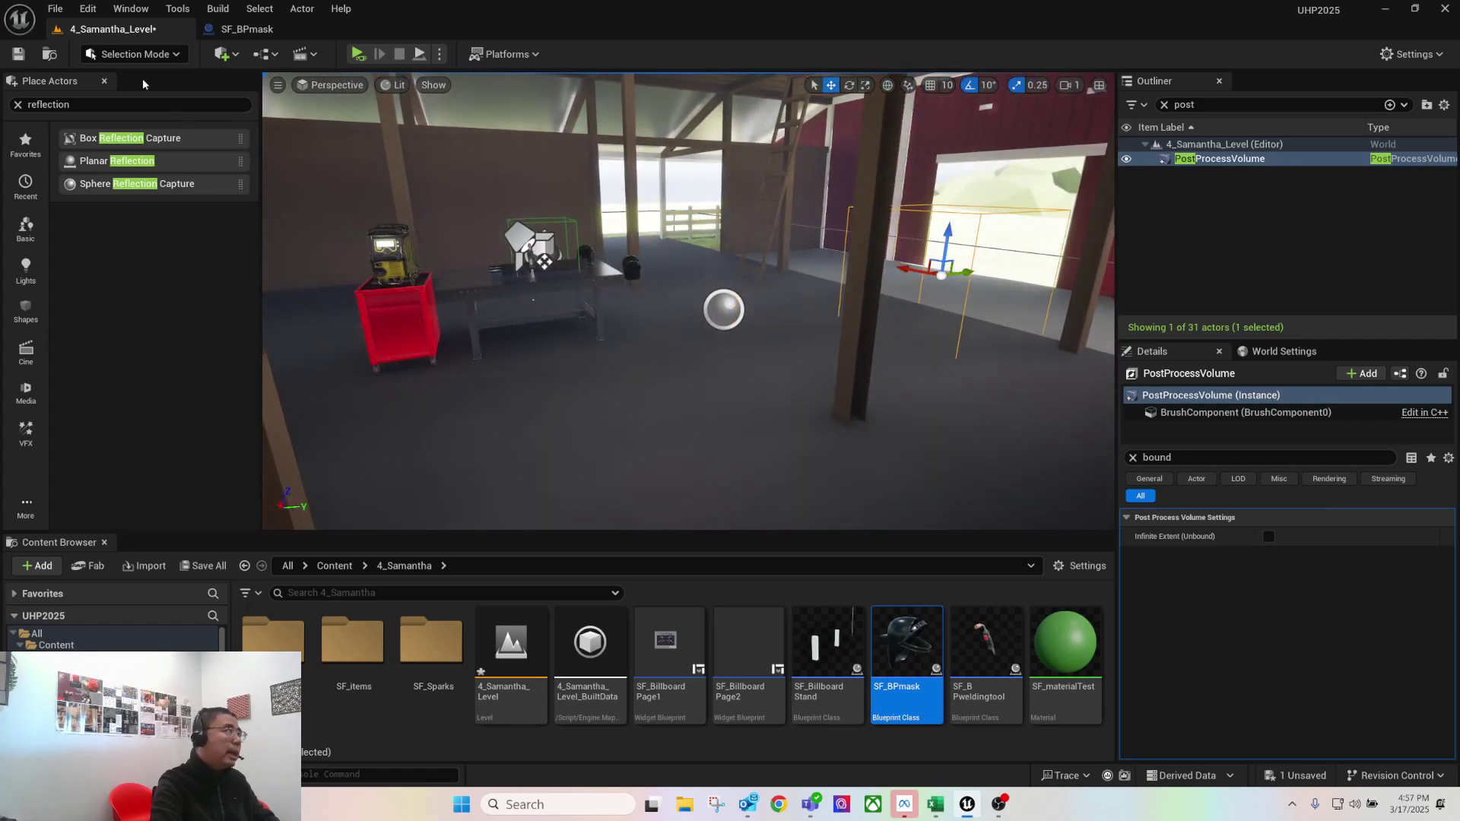
pyautogui.click(19, 54)
# Set the mobility of the PointLight by the red barn wall to Movable and view the relit interior
pyautogui.moveTo(688, 304); pyautogui.dragTo(646, 316, button='right')
pyautogui.moveTo(616, 237); pyautogui.dragTo(845, 163, button='right')
pyautogui.click(842, 156)
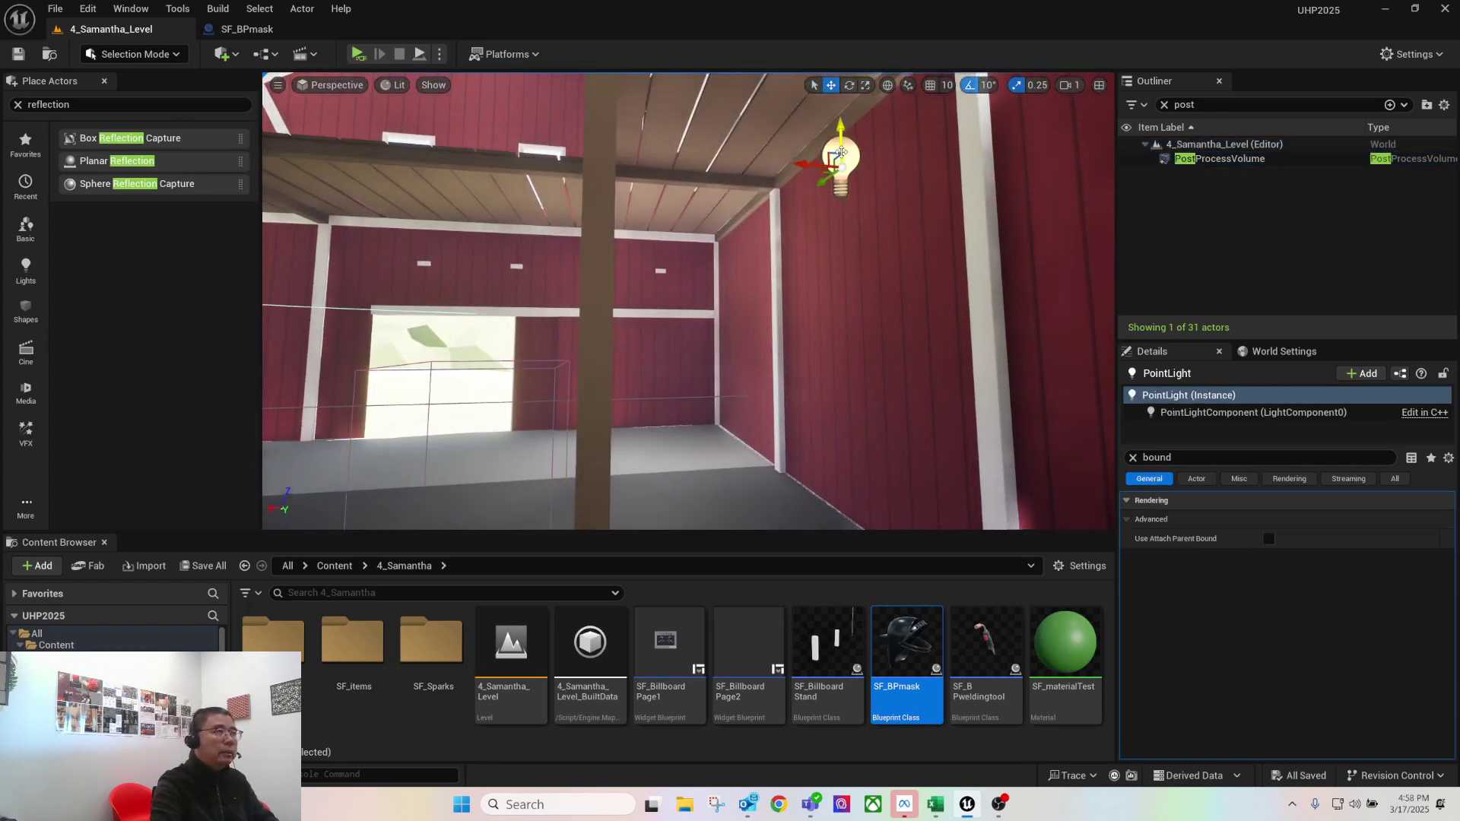
pyautogui.click(1133, 457)
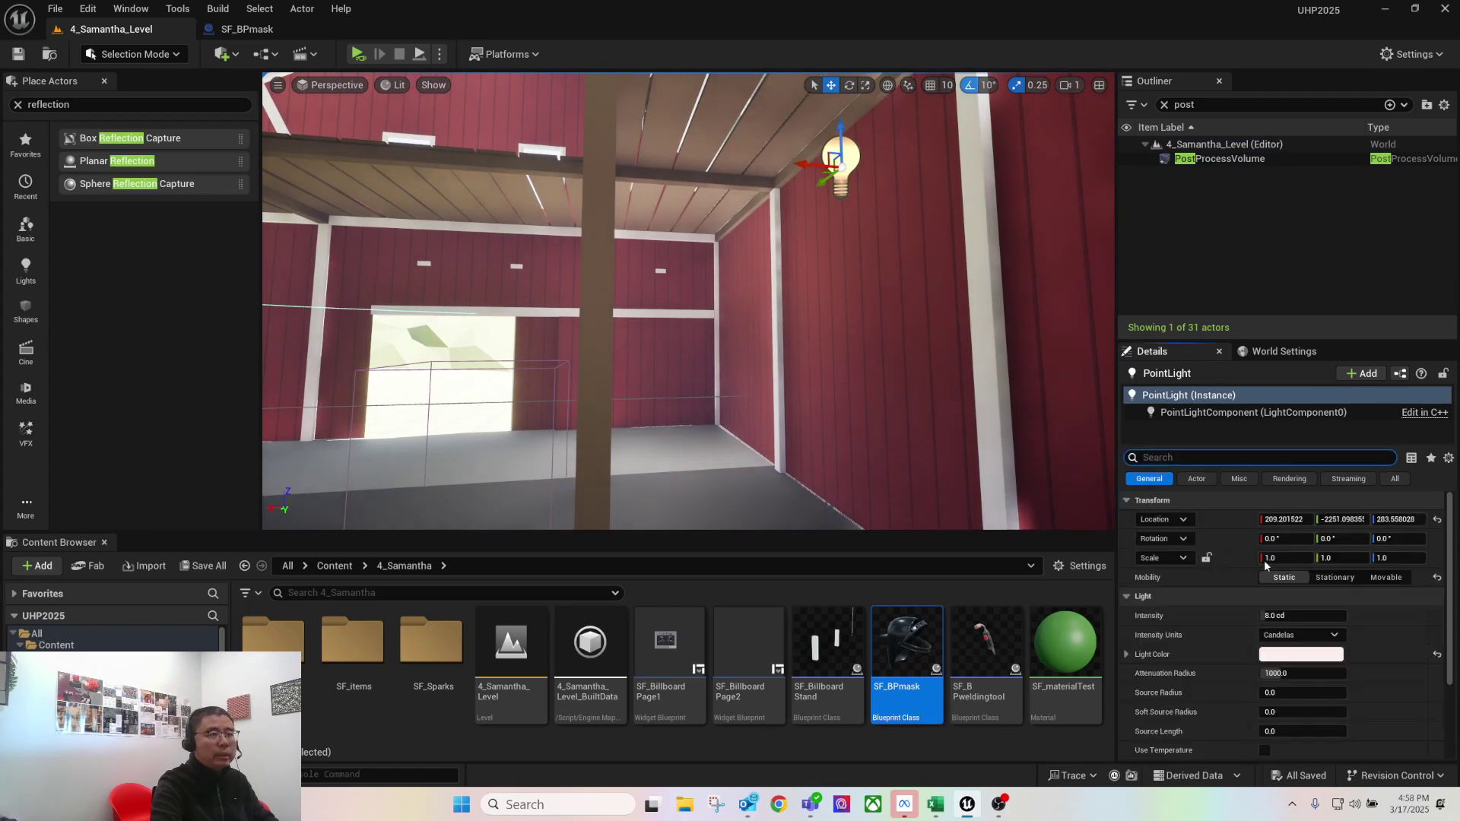
pyautogui.click(1385, 578)
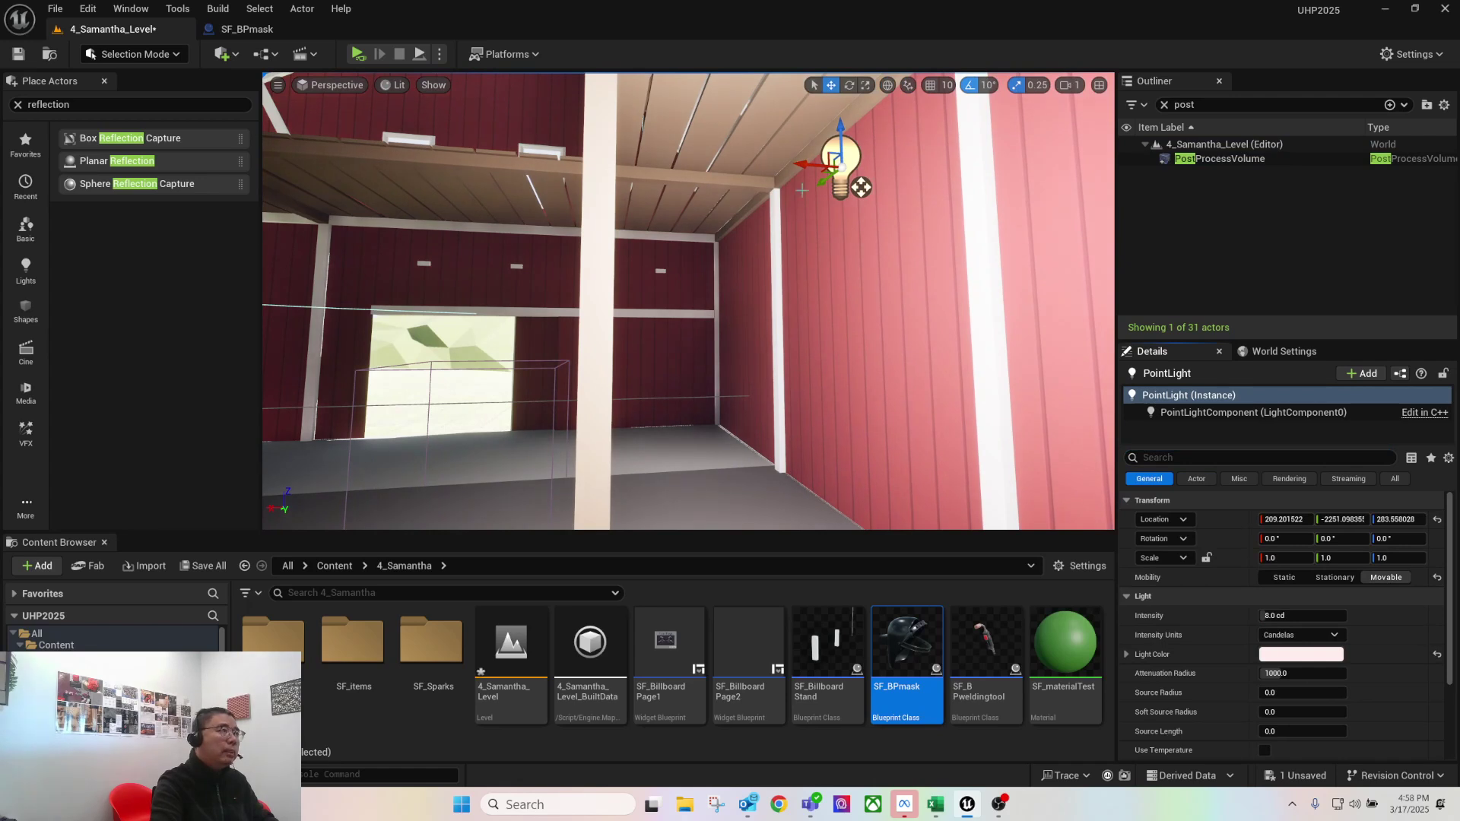
pyautogui.moveTo(767, 297)
pyautogui.mouseDown(button='right')
pyautogui.moveTo(608, 327)
pyautogui.moveTo(777, 307)
pyautogui.moveTo(757, 312)
pyautogui.mouseUp(button='right')
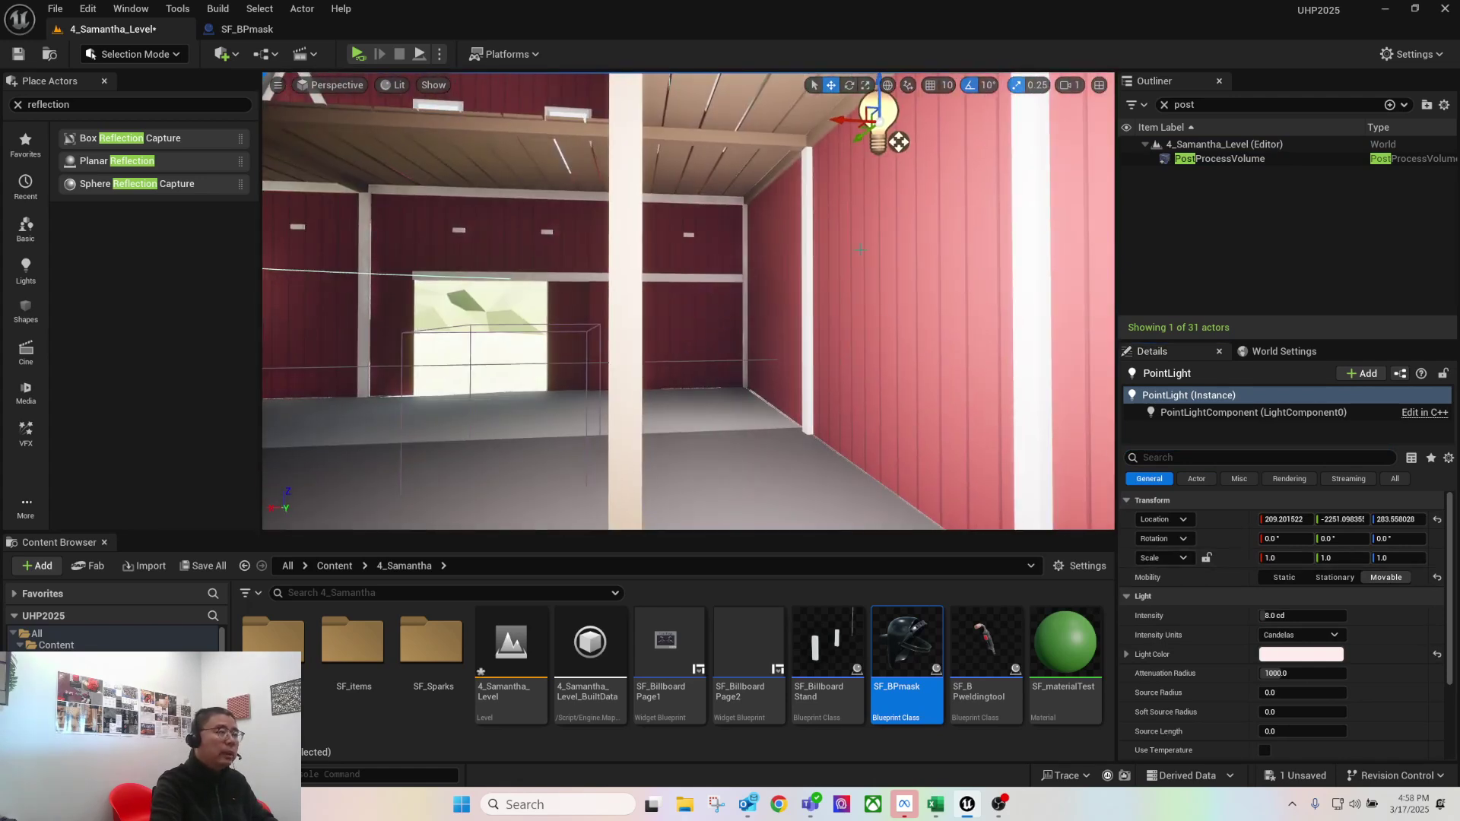
pyautogui.moveTo(860, 248); pyautogui.dragTo(654, 258, button='right')
pyautogui.moveTo(835, 293); pyautogui.dragTo(688, 364, button='right')
# Clear the actor filter, set the DirectionalLight and SkyLight mobility to Movable, and view the welding table
pyautogui.click(1165, 105)
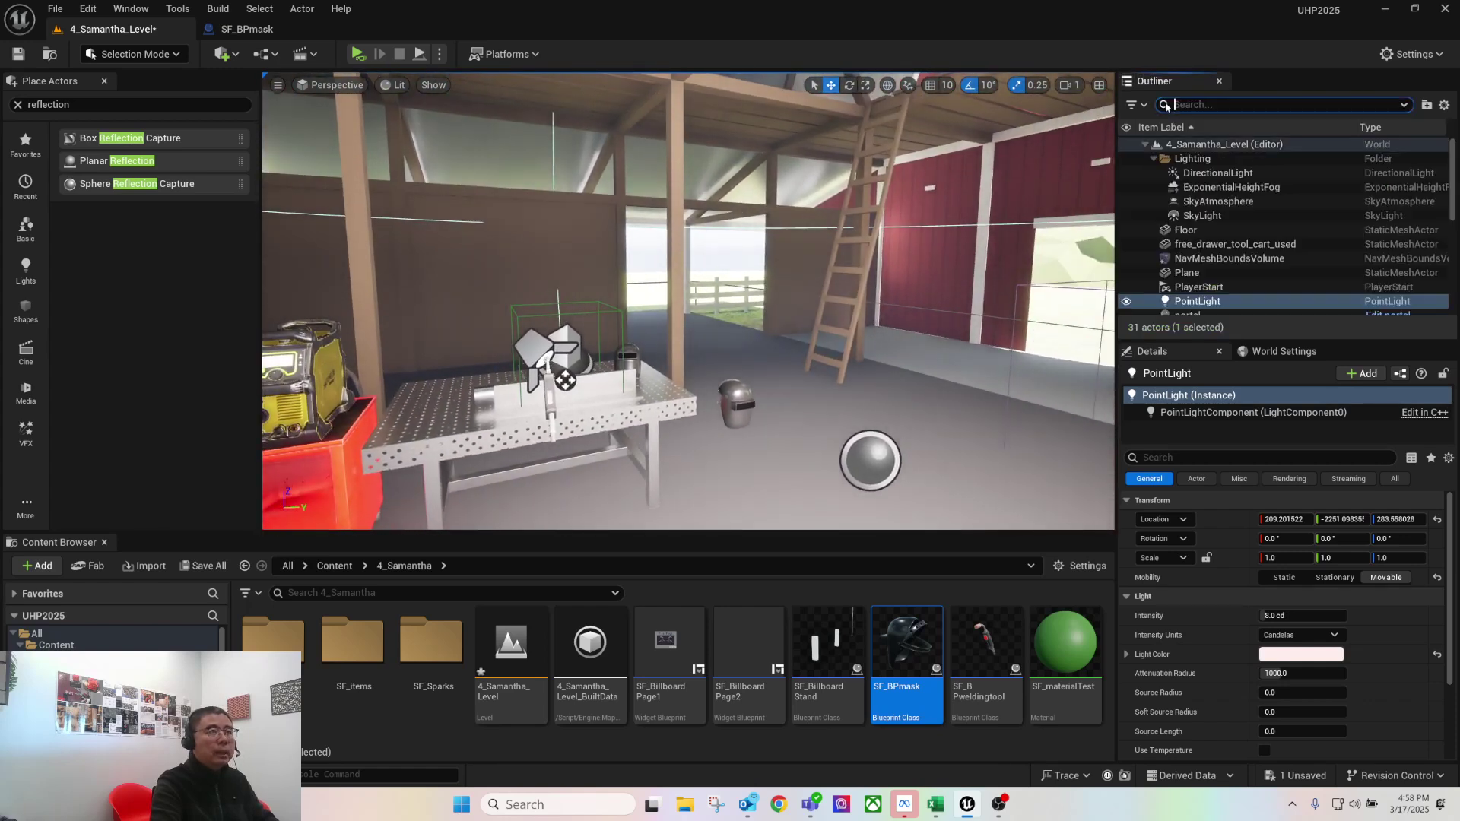
pyautogui.click(1192, 159)
pyautogui.click(1196, 174)
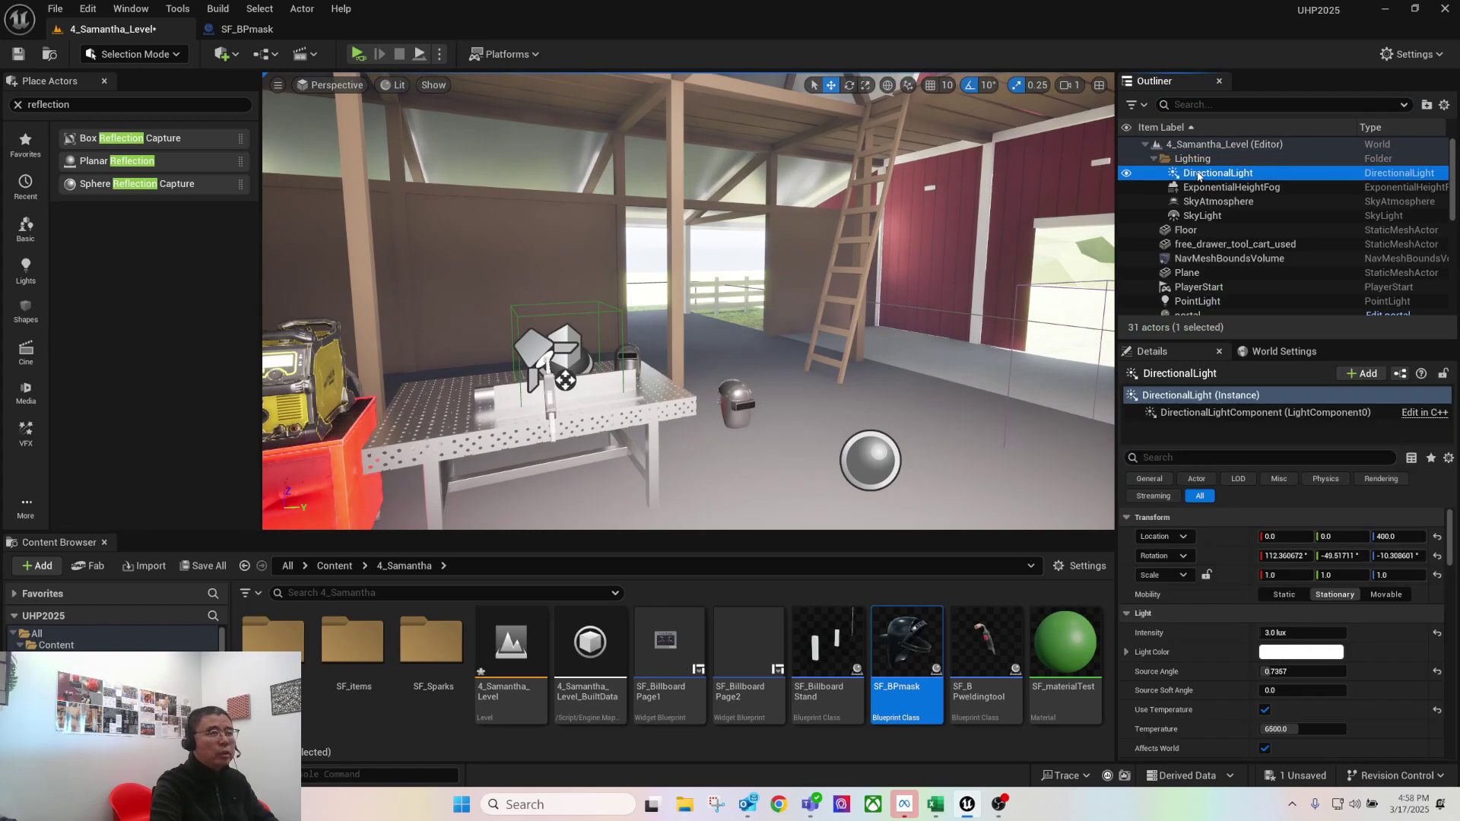
pyautogui.click(1382, 595)
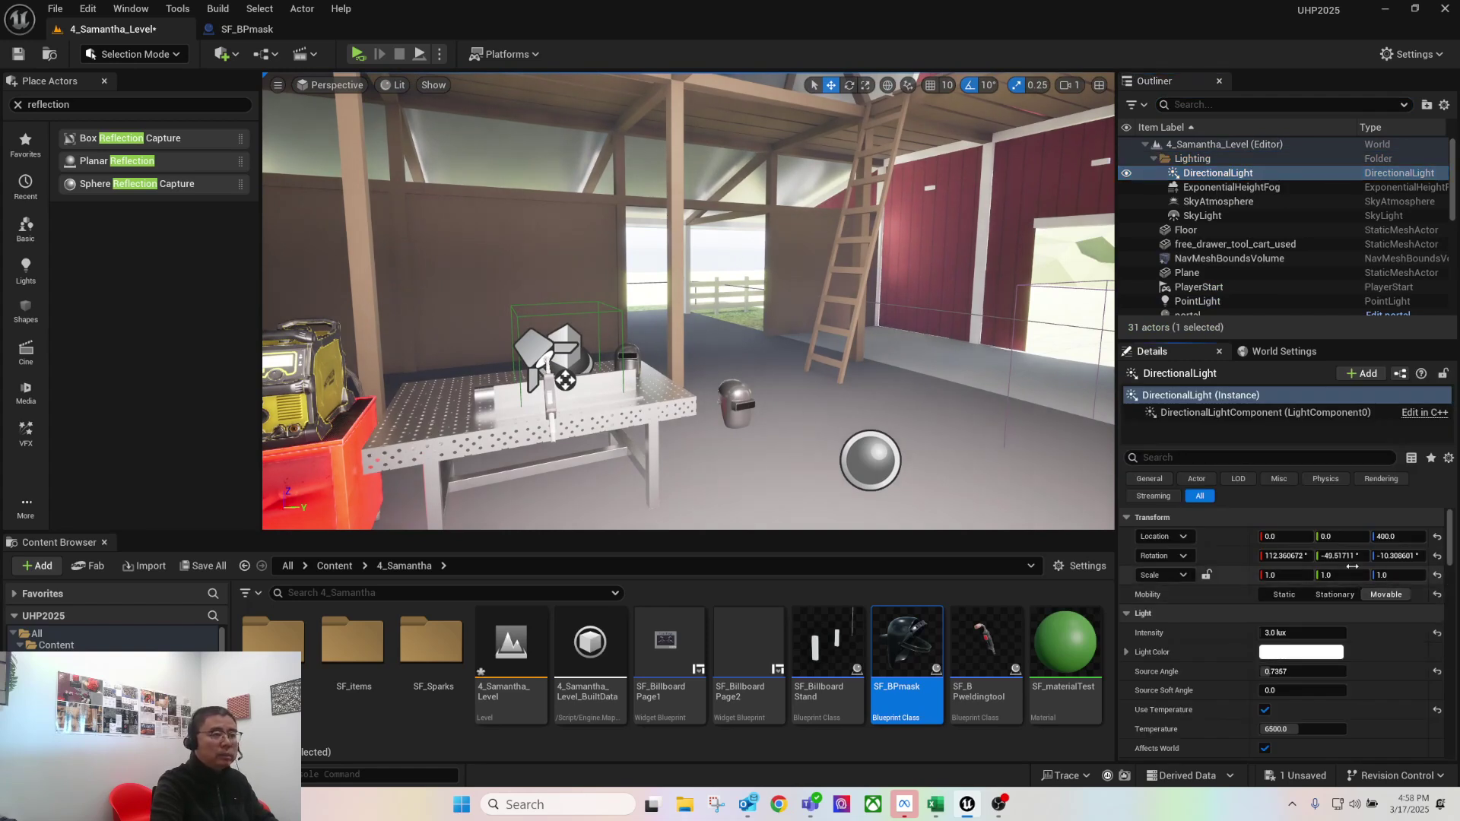
pyautogui.click(1203, 216)
pyautogui.click(1376, 596)
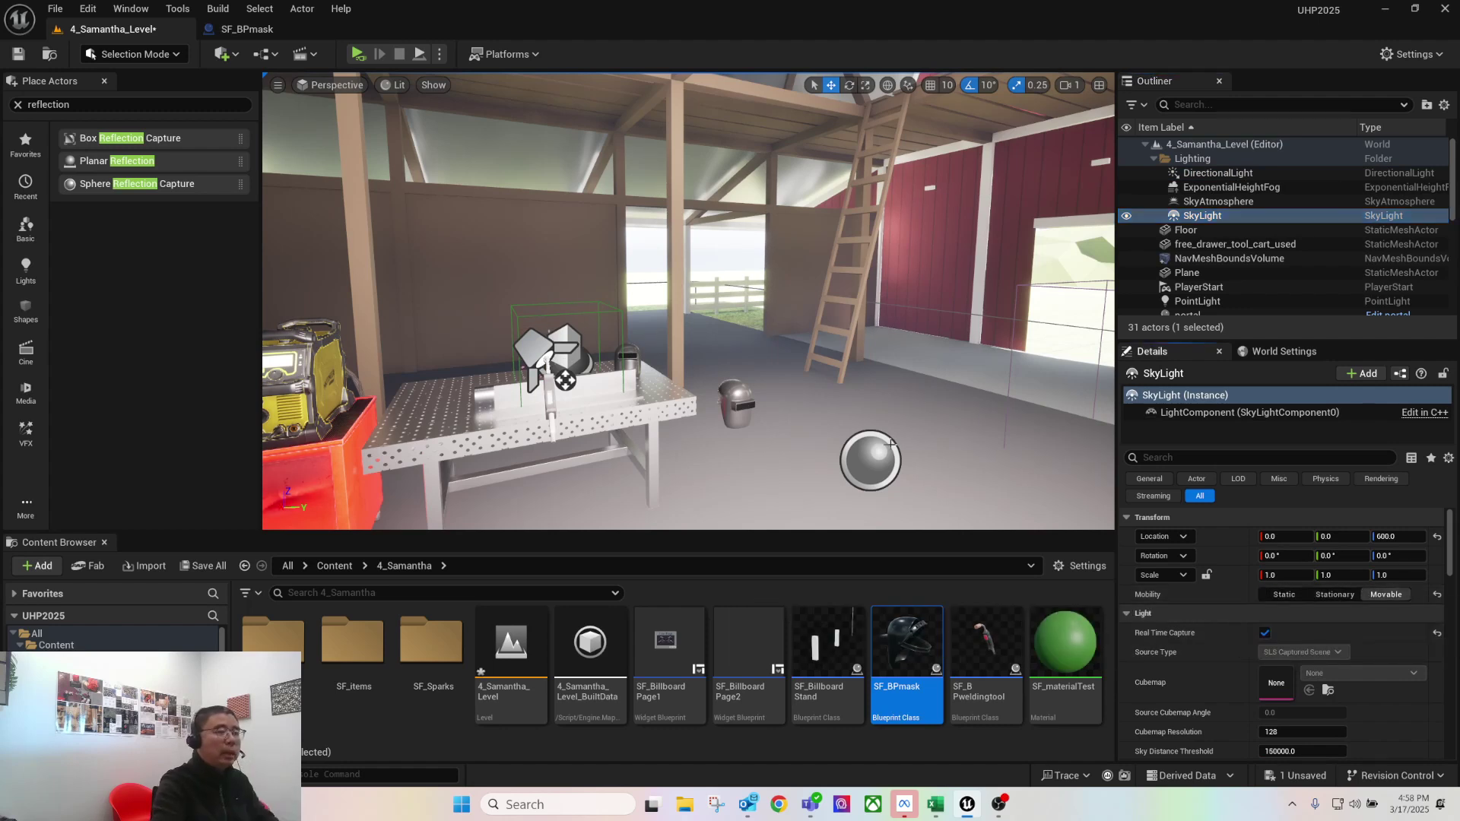
pyautogui.moveTo(806, 342); pyautogui.dragTo(609, 388, button='right')
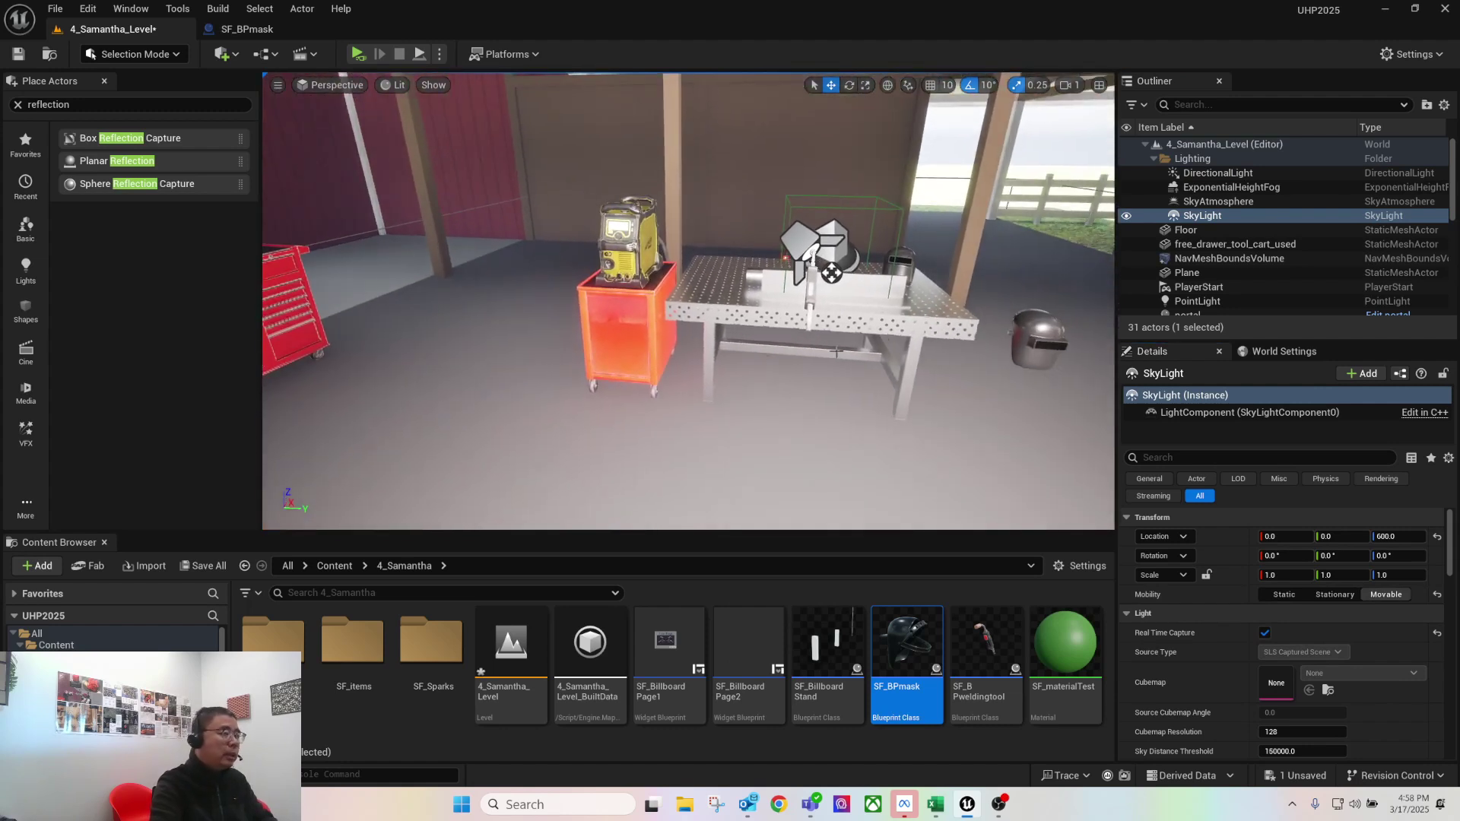
pyautogui.moveTo(609, 388); pyautogui.dragTo(761, 392, button='right')
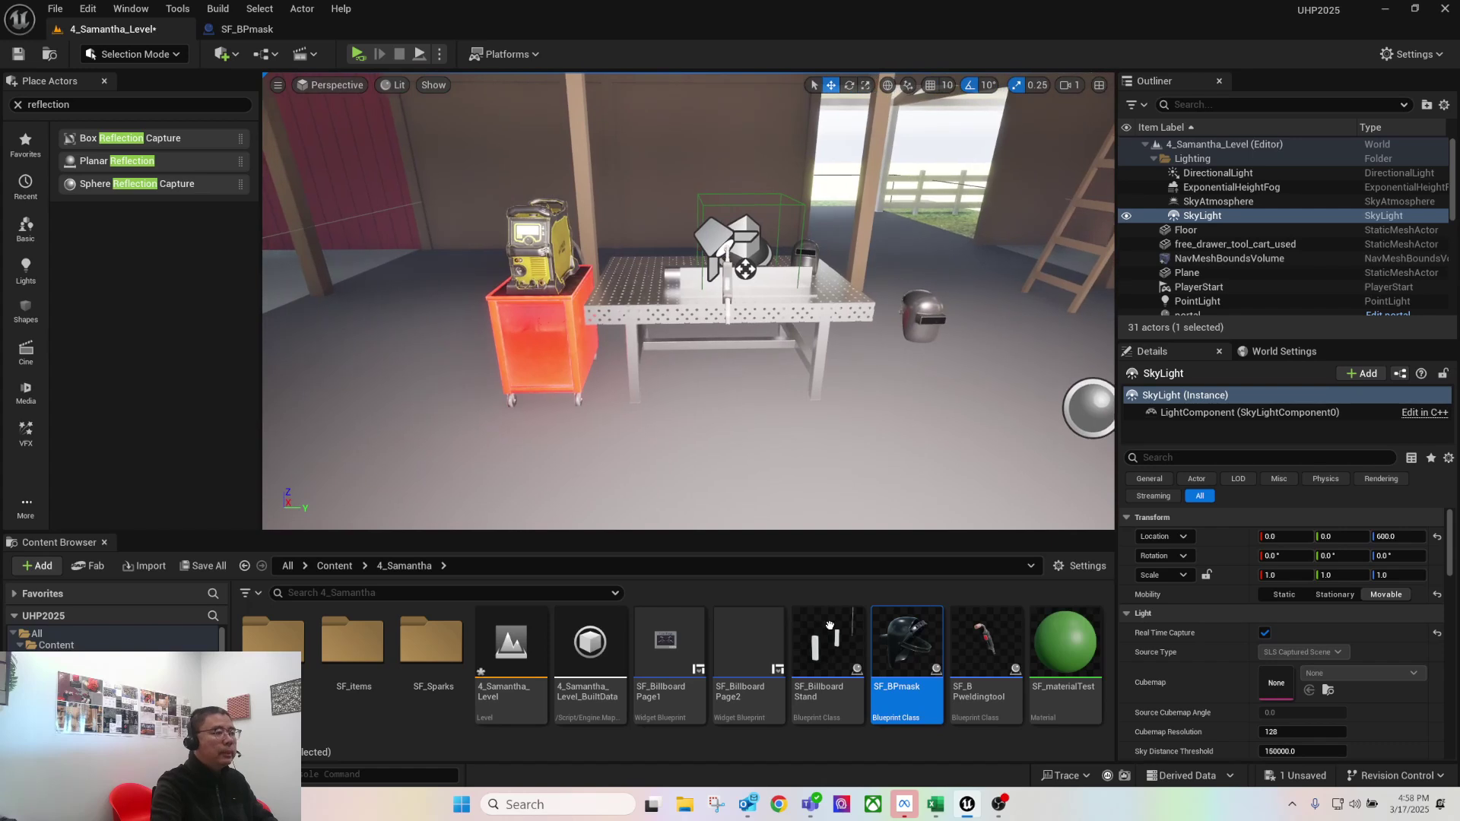
# Switch to the VRlightingrendering workbook in Excel and review the PC-VR with Lumen light, shadow, GL, reflection and scalability entries
pyautogui.click(947, 810)
pyautogui.click(798, 487)
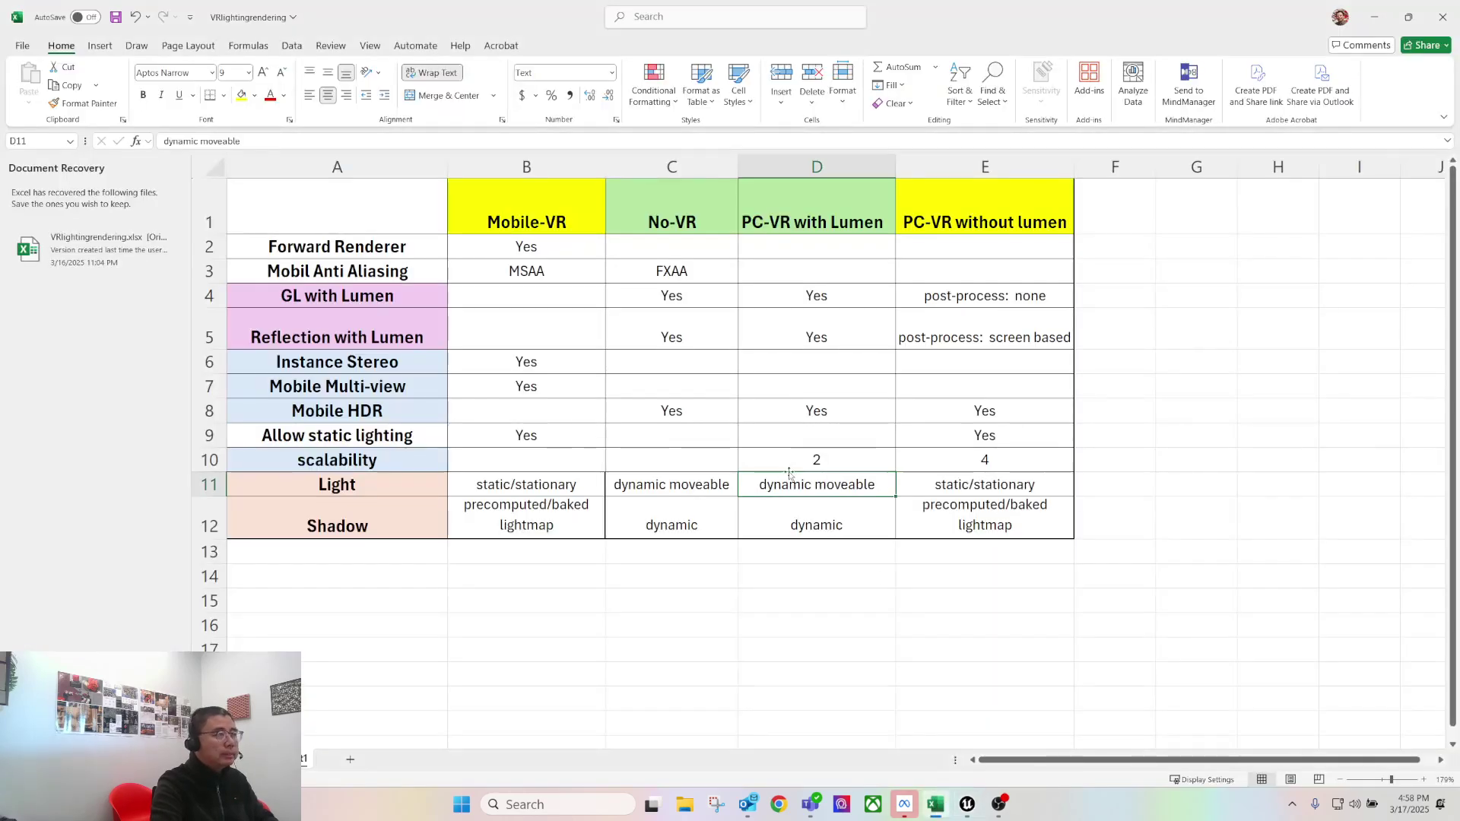
pyautogui.moveTo(795, 505); pyautogui.dragTo(786, 481)
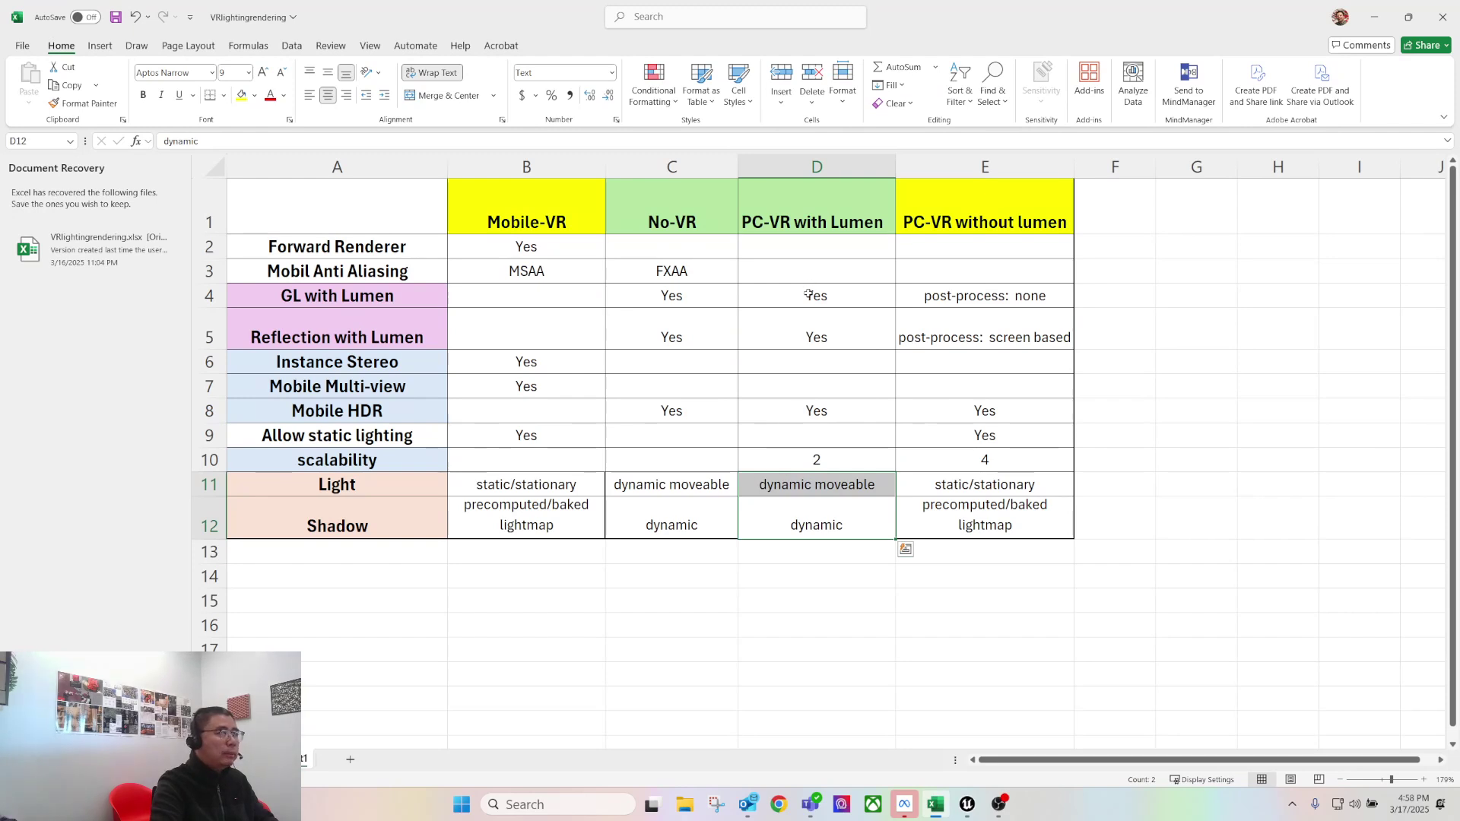
pyautogui.moveTo(808, 295); pyautogui.dragTo(812, 328)
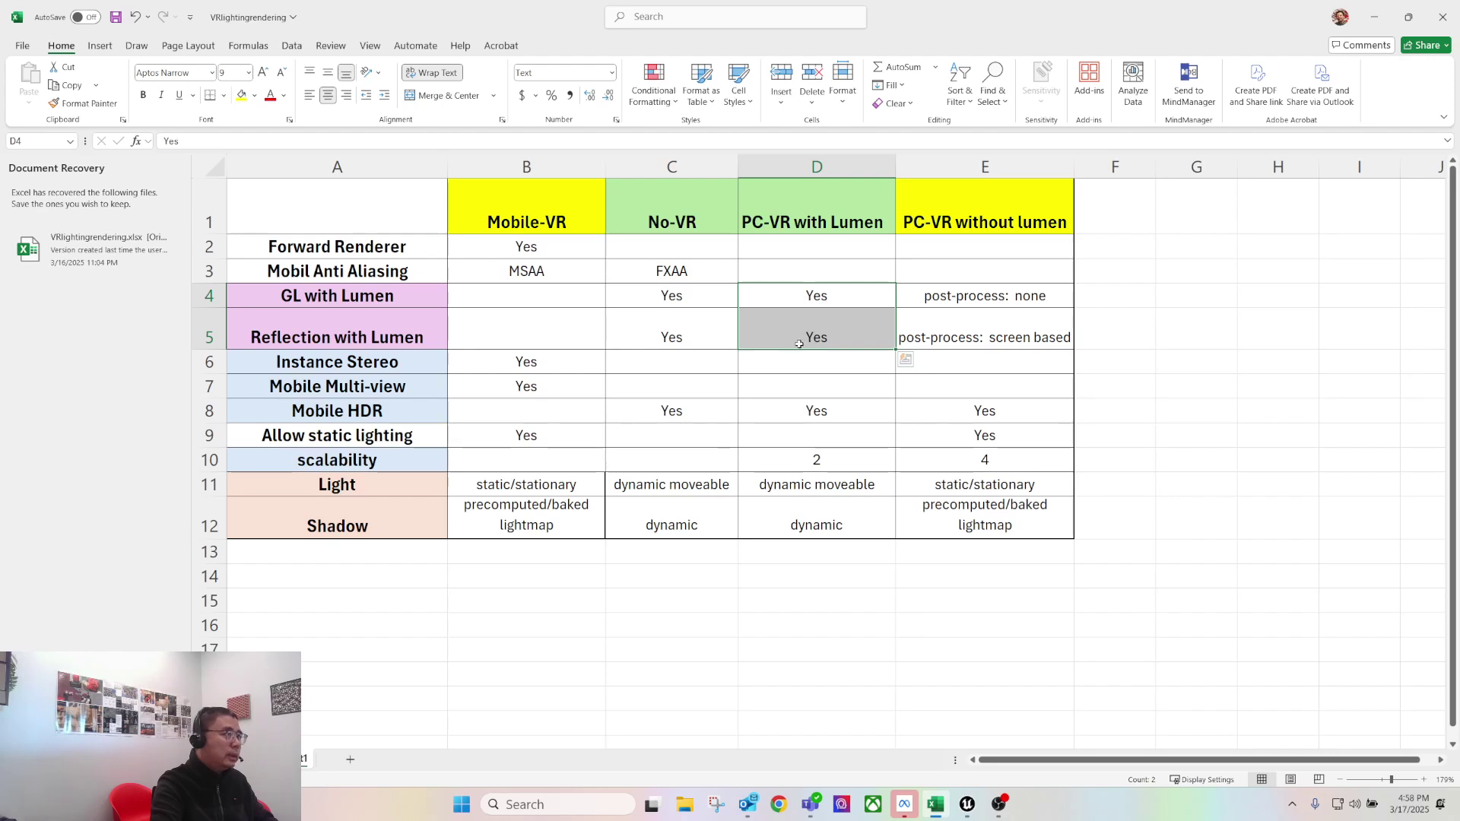
pyautogui.click(807, 461)
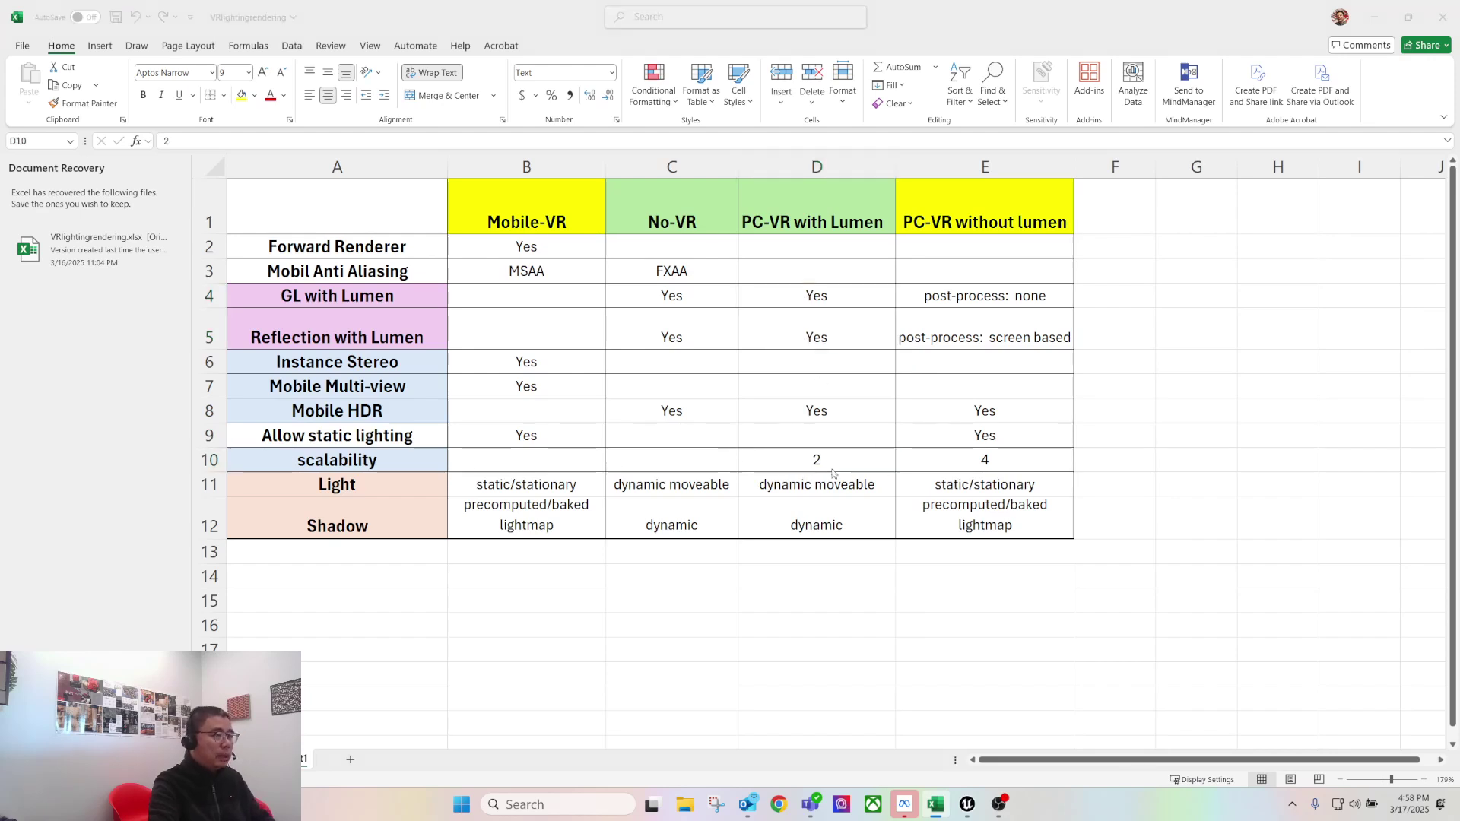
# Return to Unreal Editor, open the Level Blueprint, and move the "set graphic quality" event slightly away from Execute Console Command
pyautogui.hotkey('alt', 'Tab')
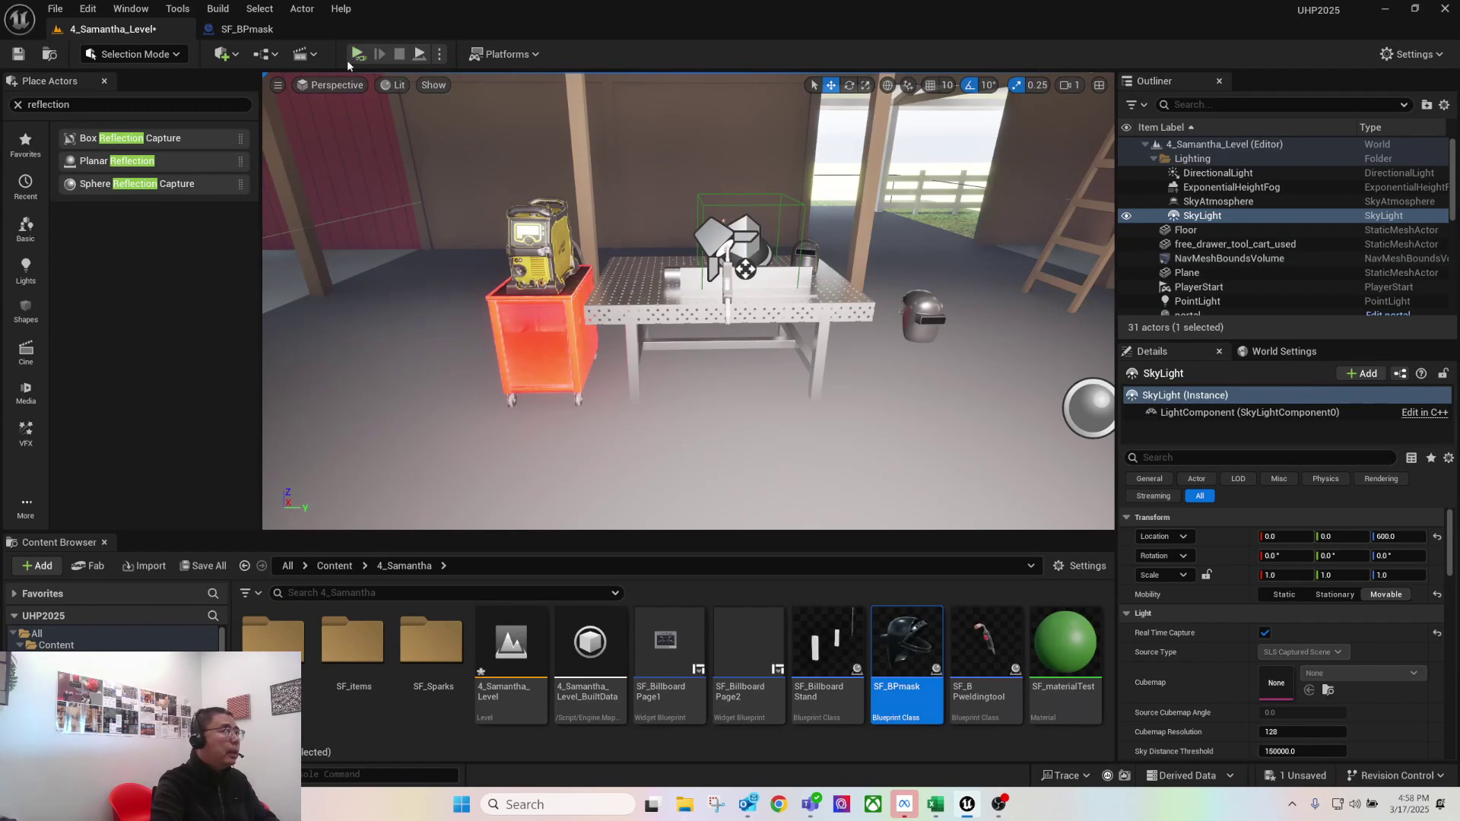
pyautogui.click(439, 55)
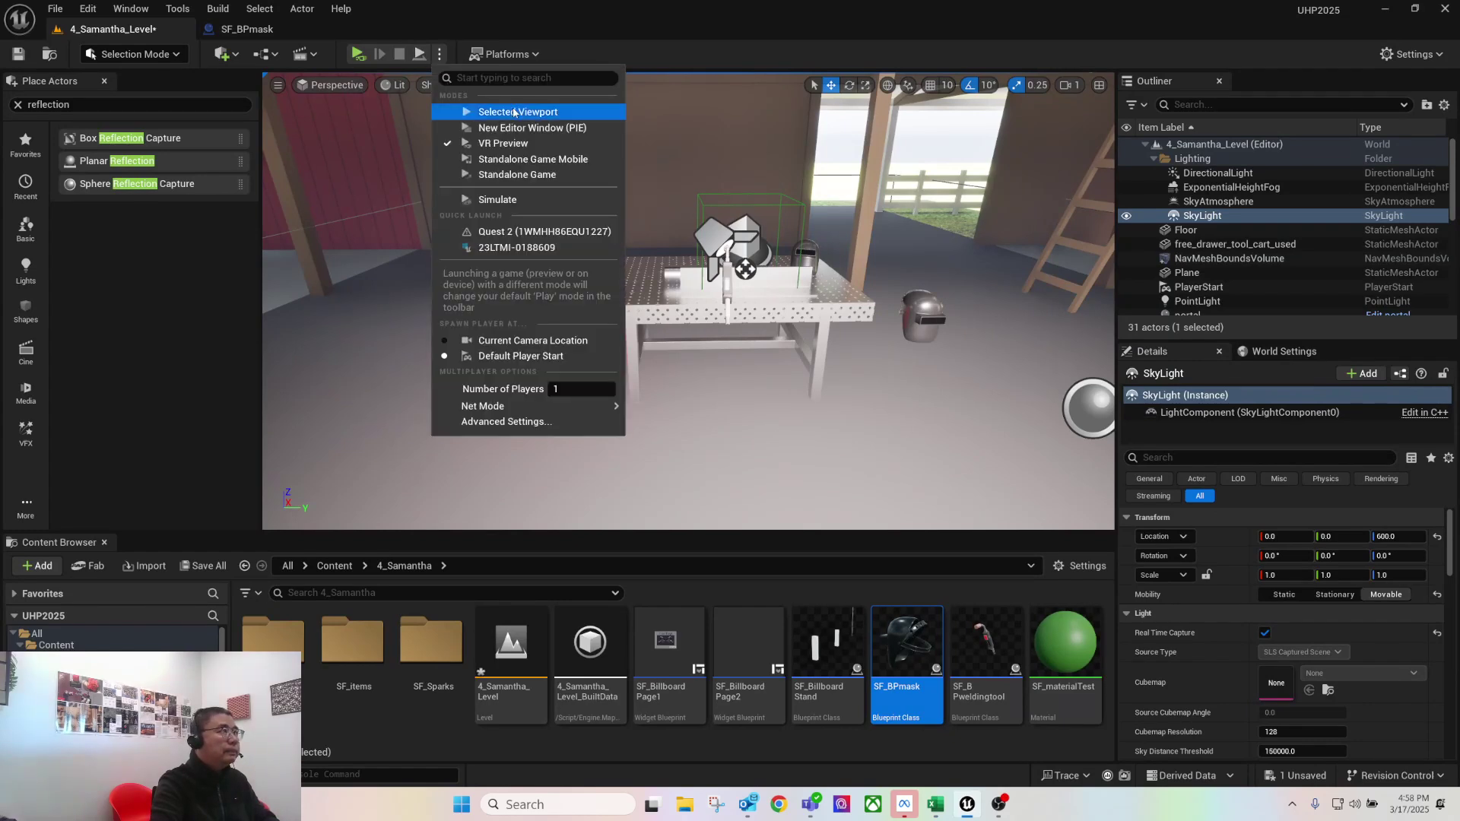
pyautogui.click(268, 55)
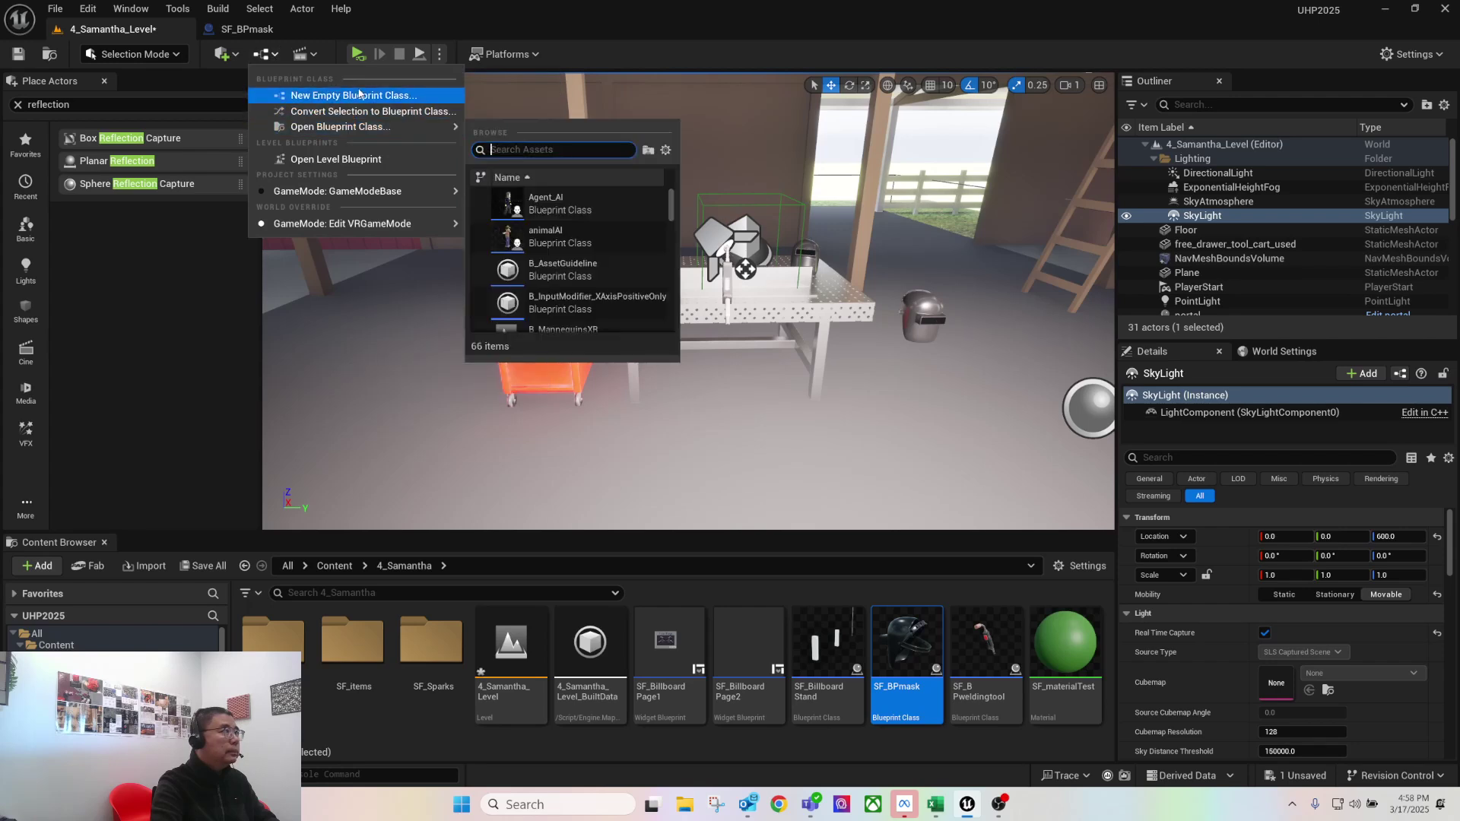
pyautogui.click(346, 160)
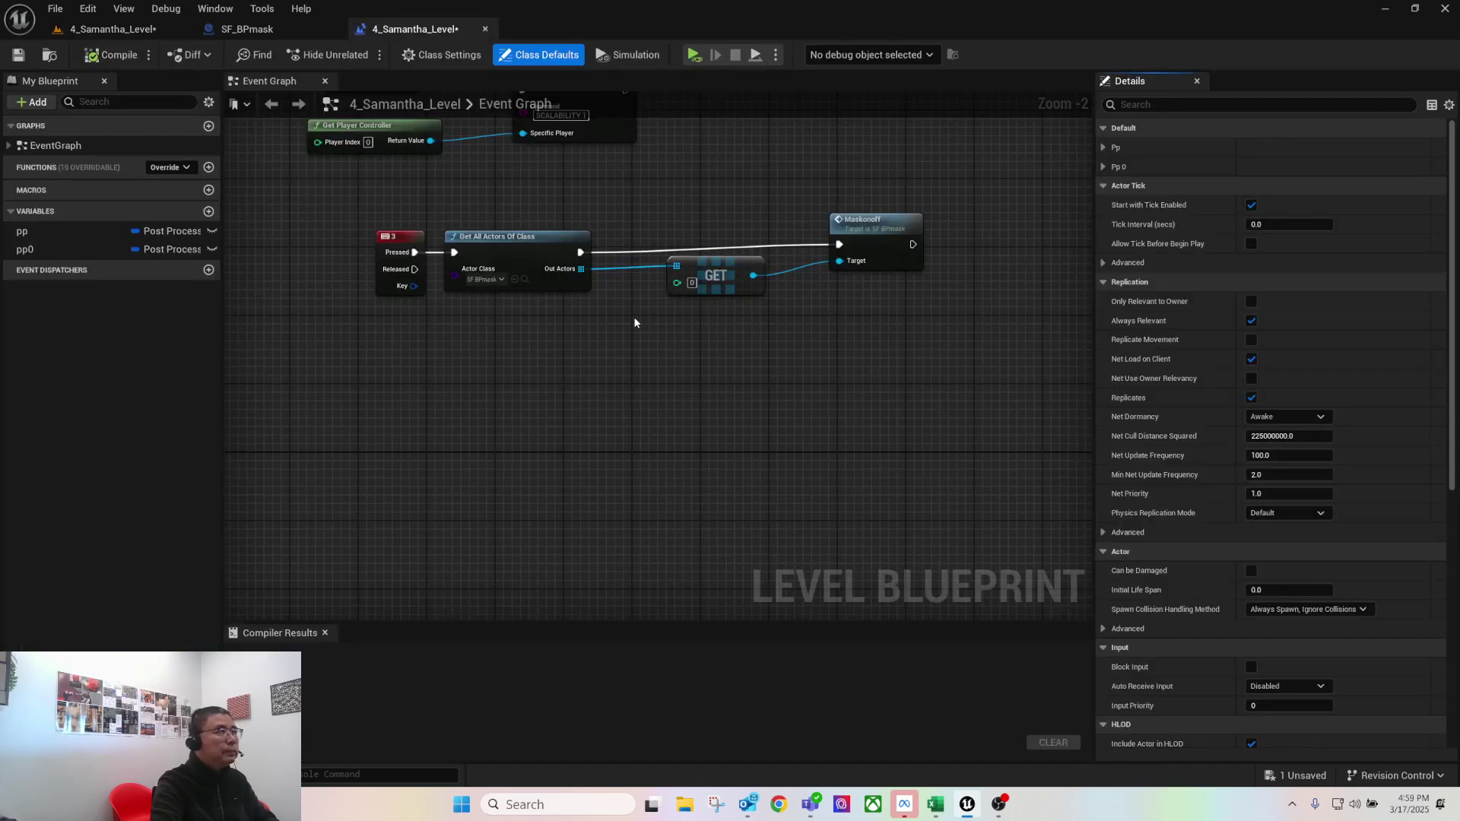
pyautogui.moveTo(635, 322); pyautogui.dragTo(674, 573, button='right')
pyautogui.scroll(2, 599, 434)
pyautogui.moveTo(545, 396); pyautogui.dragTo(646, 410, button='right')
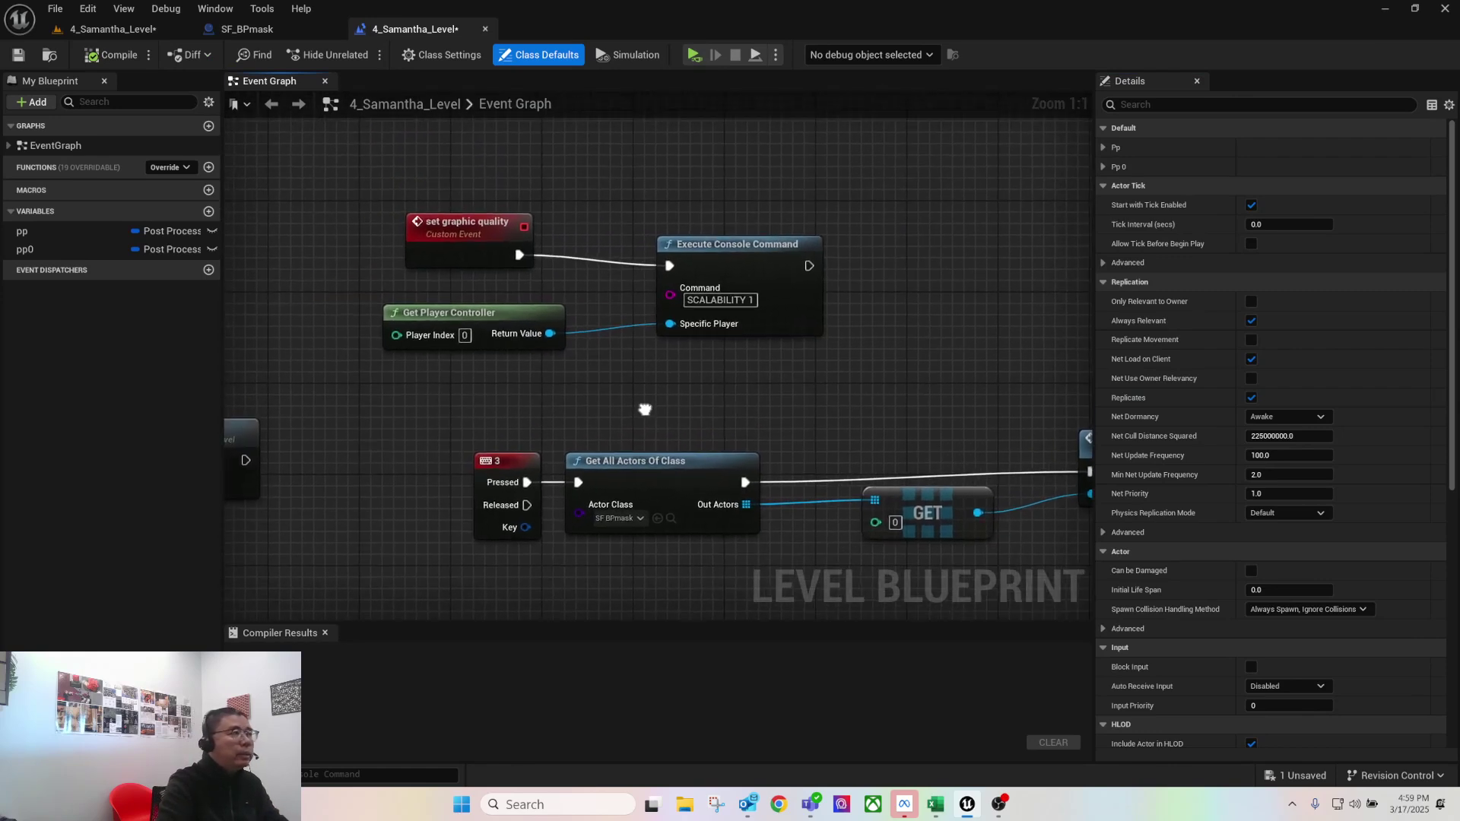
pyautogui.moveTo(456, 226); pyautogui.dragTo(421, 236)
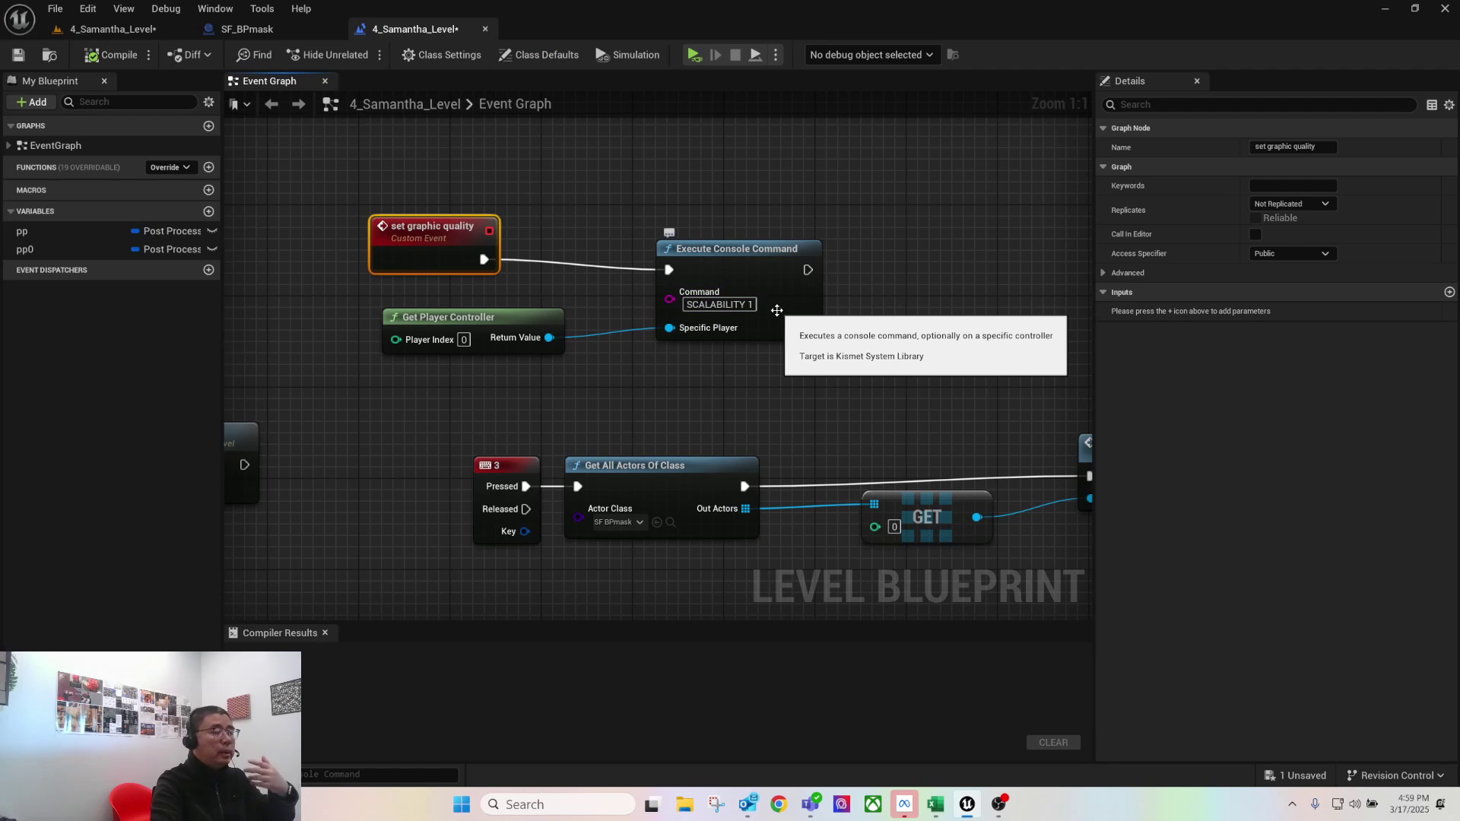
# Switch to the Excel workbook and set the PC-VR with Lumen scalability in cell D10 to 1
pyautogui.click(935, 805)
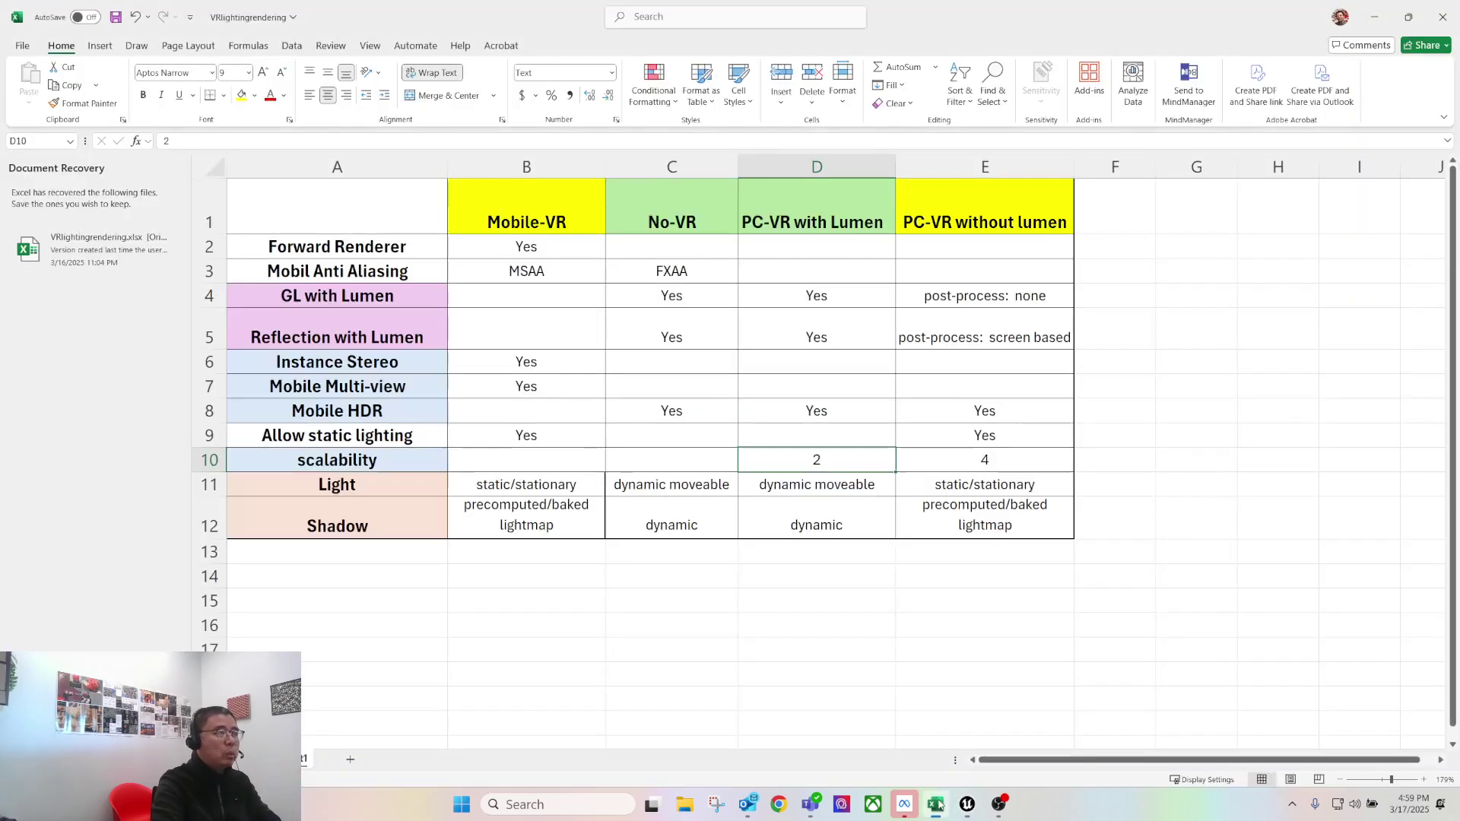
pyautogui.doubleClick(801, 459)
pyautogui.doubleClick(806, 459)
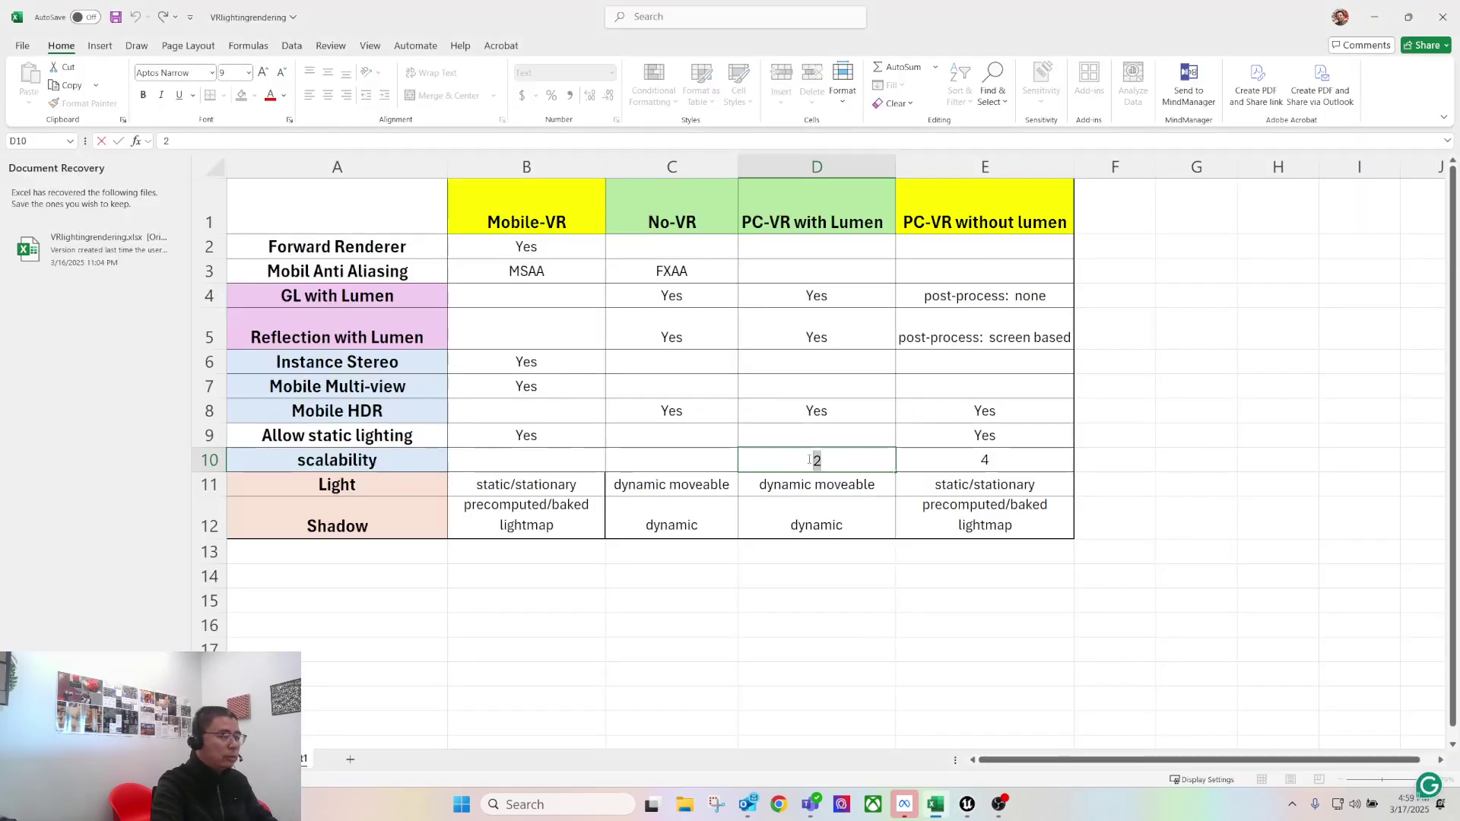
pyautogui.write('1')
pyautogui.click(837, 519)
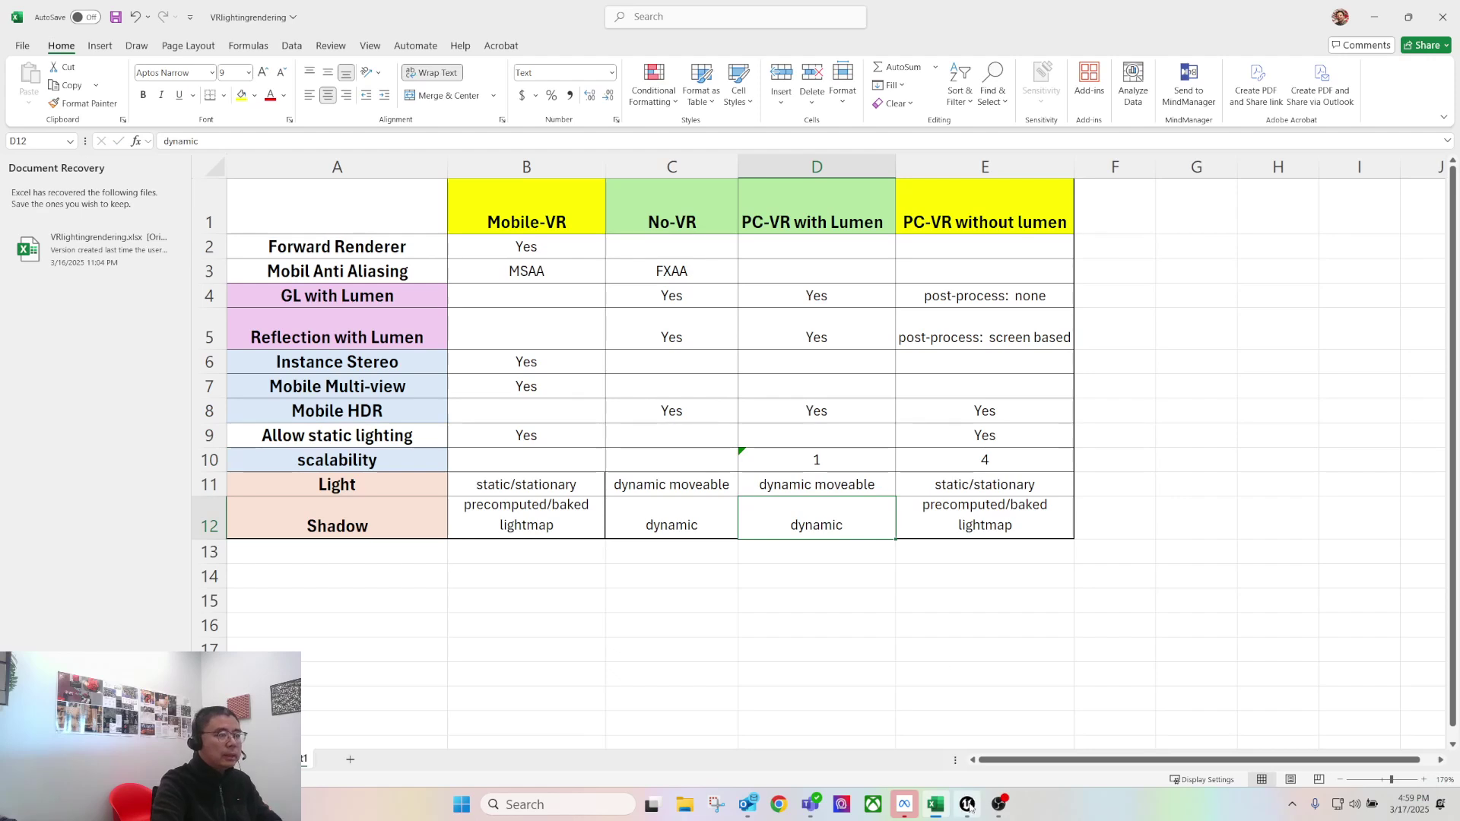
# Return to the Level Blueprint and examine the "set graphic quality" nodes and the key 2 and key 3 event chains
pyautogui.click(967, 804)
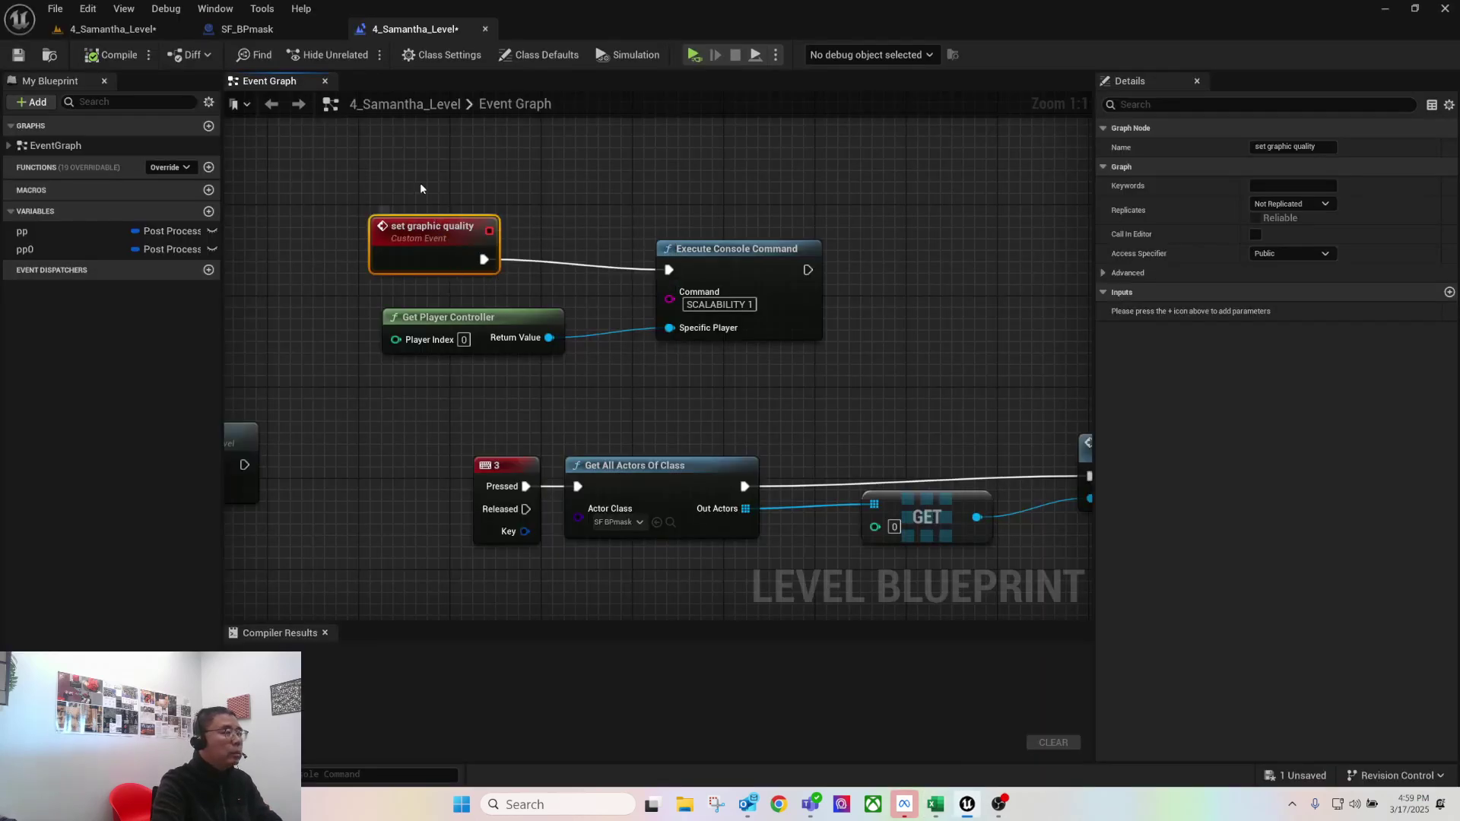
pyautogui.moveTo(498, 299); pyautogui.dragTo(901, 383)
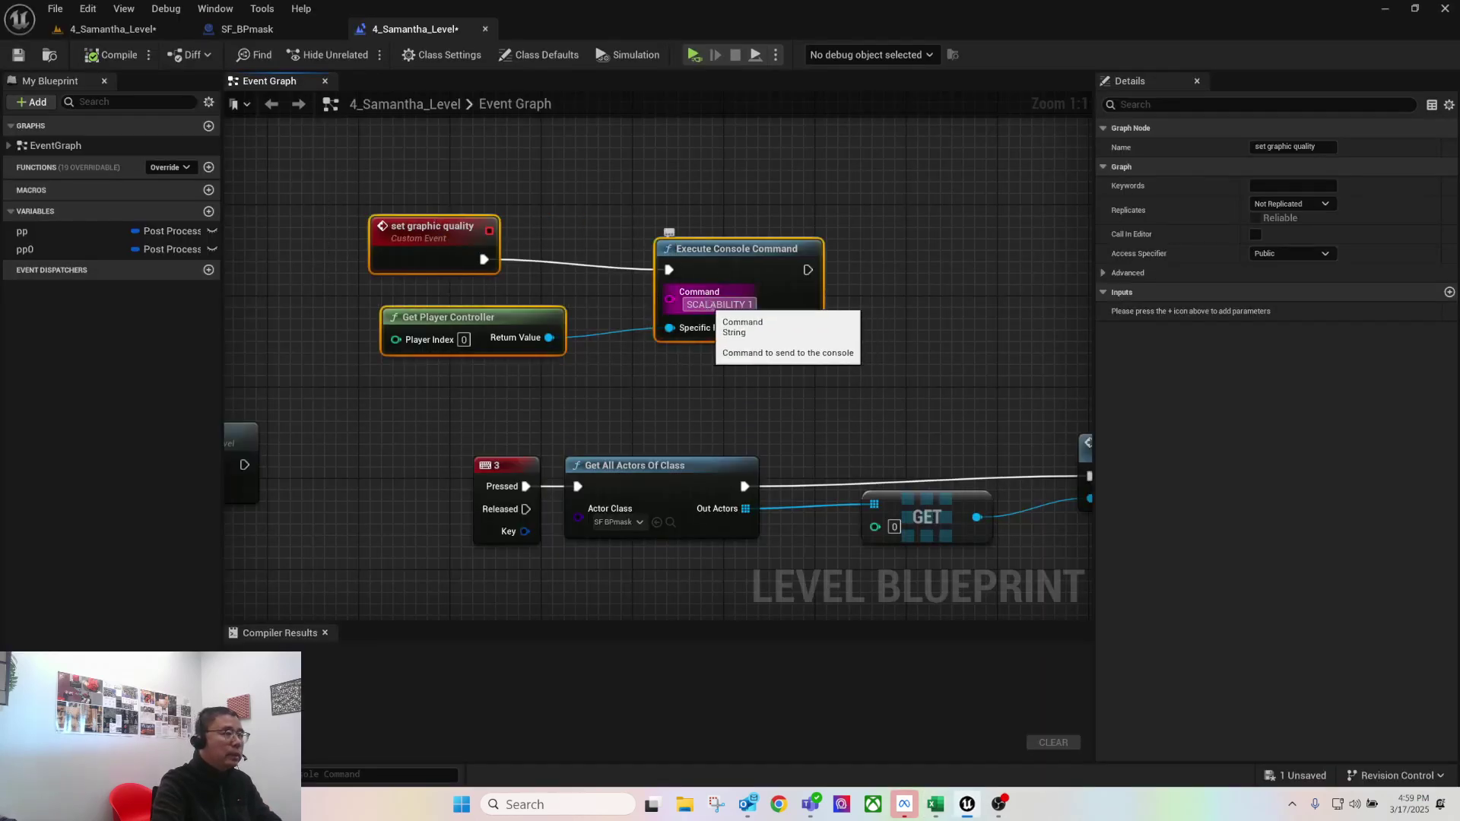
pyautogui.click(735, 387)
pyautogui.moveTo(764, 377); pyautogui.dragTo(665, 289, button='right')
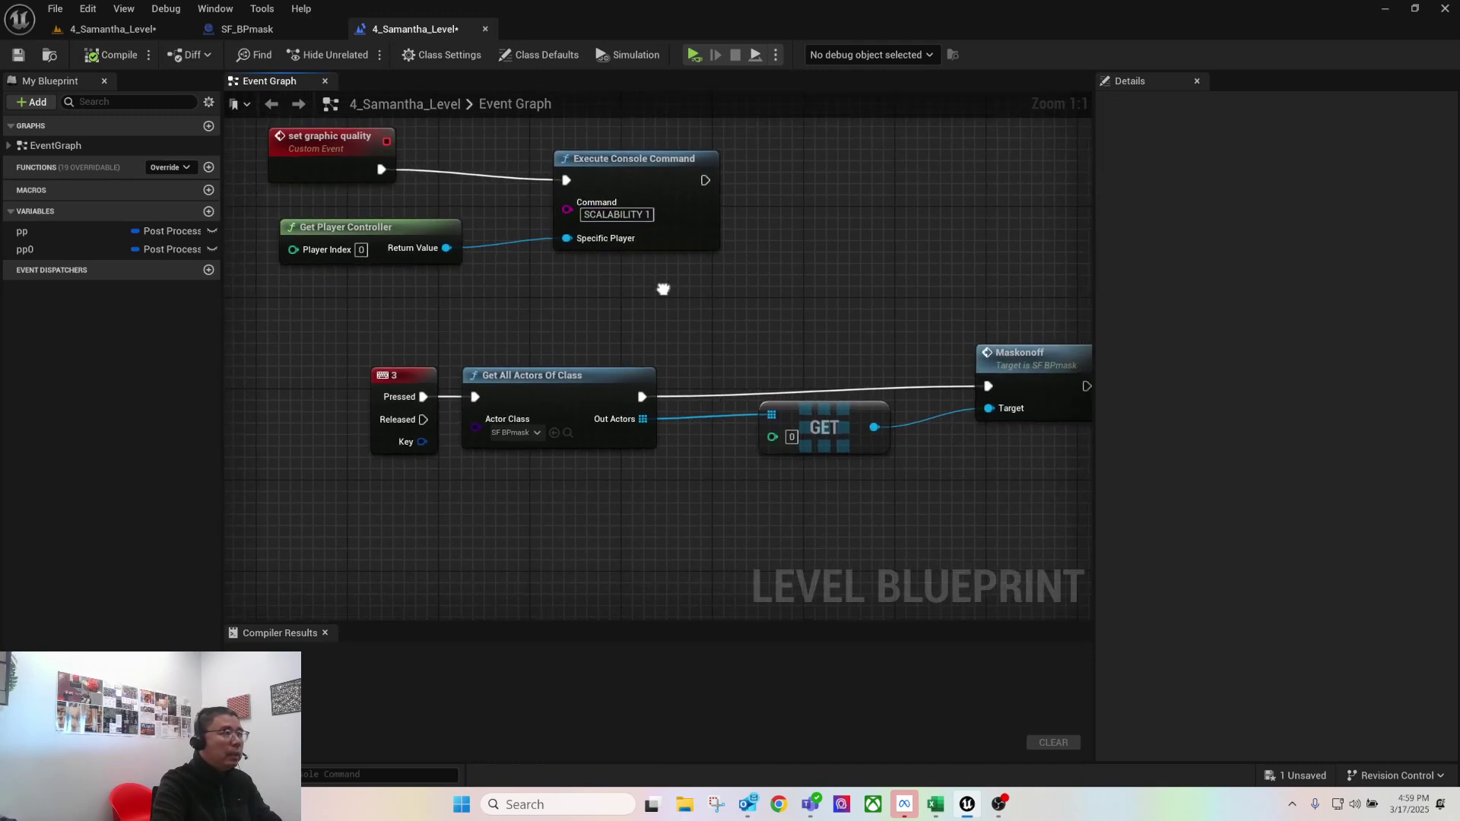
pyautogui.scroll(-2, 663, 294)
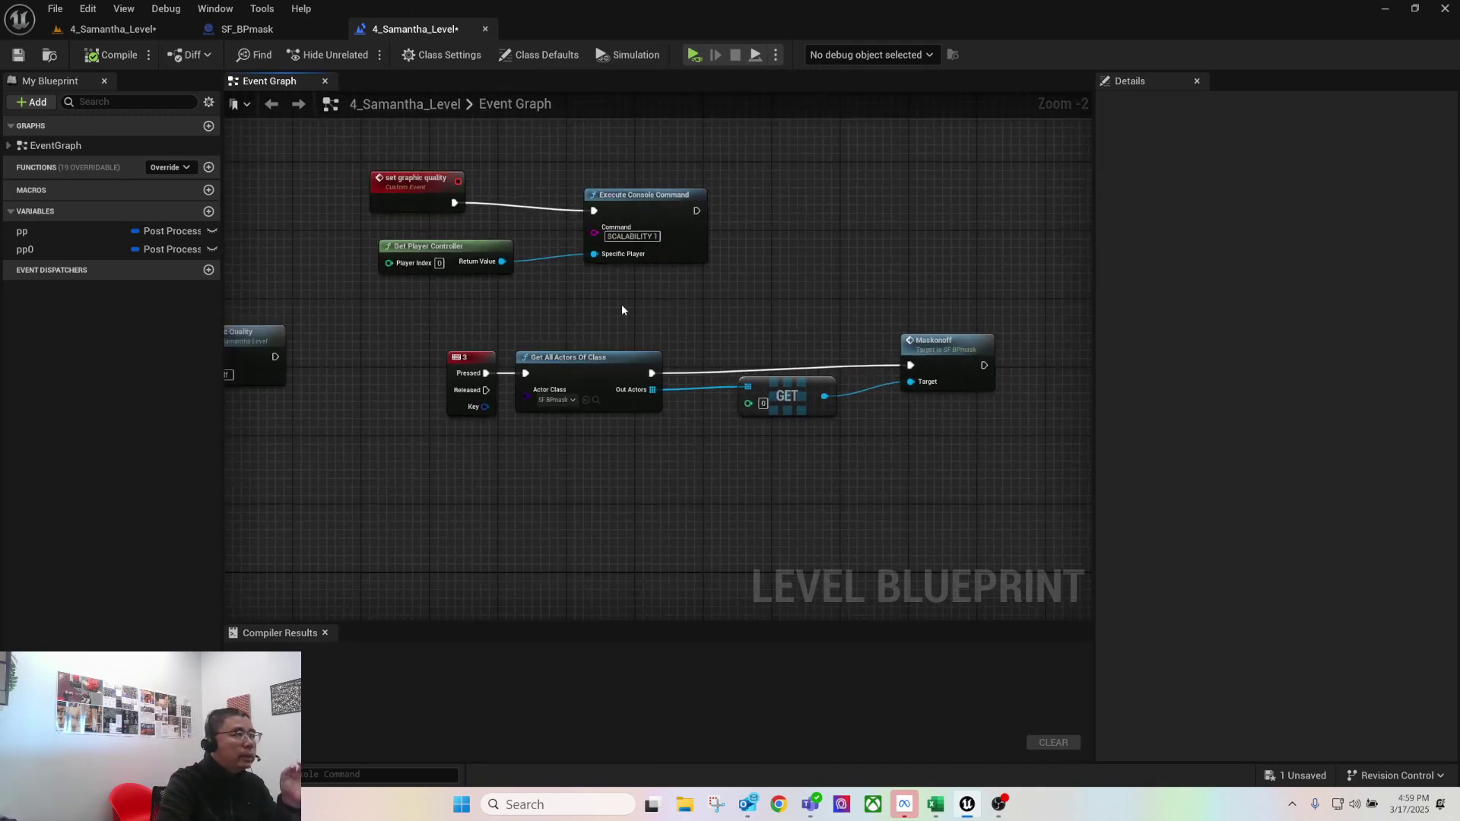
pyautogui.moveTo(621, 305); pyautogui.dragTo(544, 300, button='right')
pyautogui.scroll(1, 590, 326)
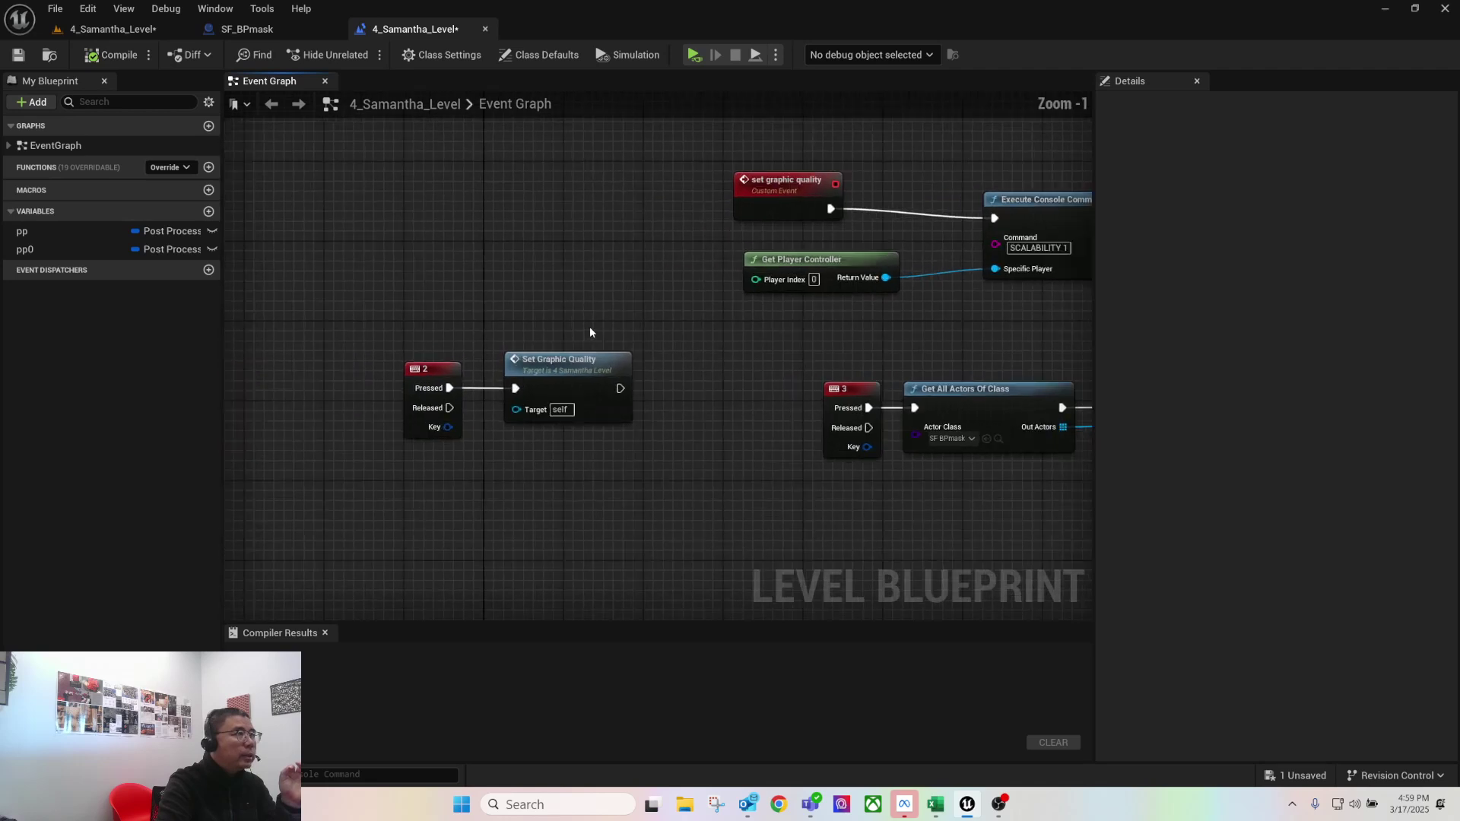
# Move the key 2 event and its Set Graphic Quality call beside the Execute Console Command node
pyautogui.moveTo(641, 311); pyautogui.dragTo(394, 450)
pyautogui.moveTo(571, 340); pyautogui.dragTo(461, 424, button='right')
pyautogui.moveTo(472, 444); pyautogui.dragTo(1049, 162)
pyautogui.moveTo(1049, 163); pyautogui.dragTo(781, 162, button='right')
pyautogui.moveTo(782, 163); pyautogui.dragTo(992, 281)
# Wrap the "set graphic quality" event, Get Player Controller and Execute Console Command nodes in a comment titled "change graphic to low"
pyautogui.moveTo(729, 194); pyautogui.dragTo(344, 350)
pyautogui.press('c')
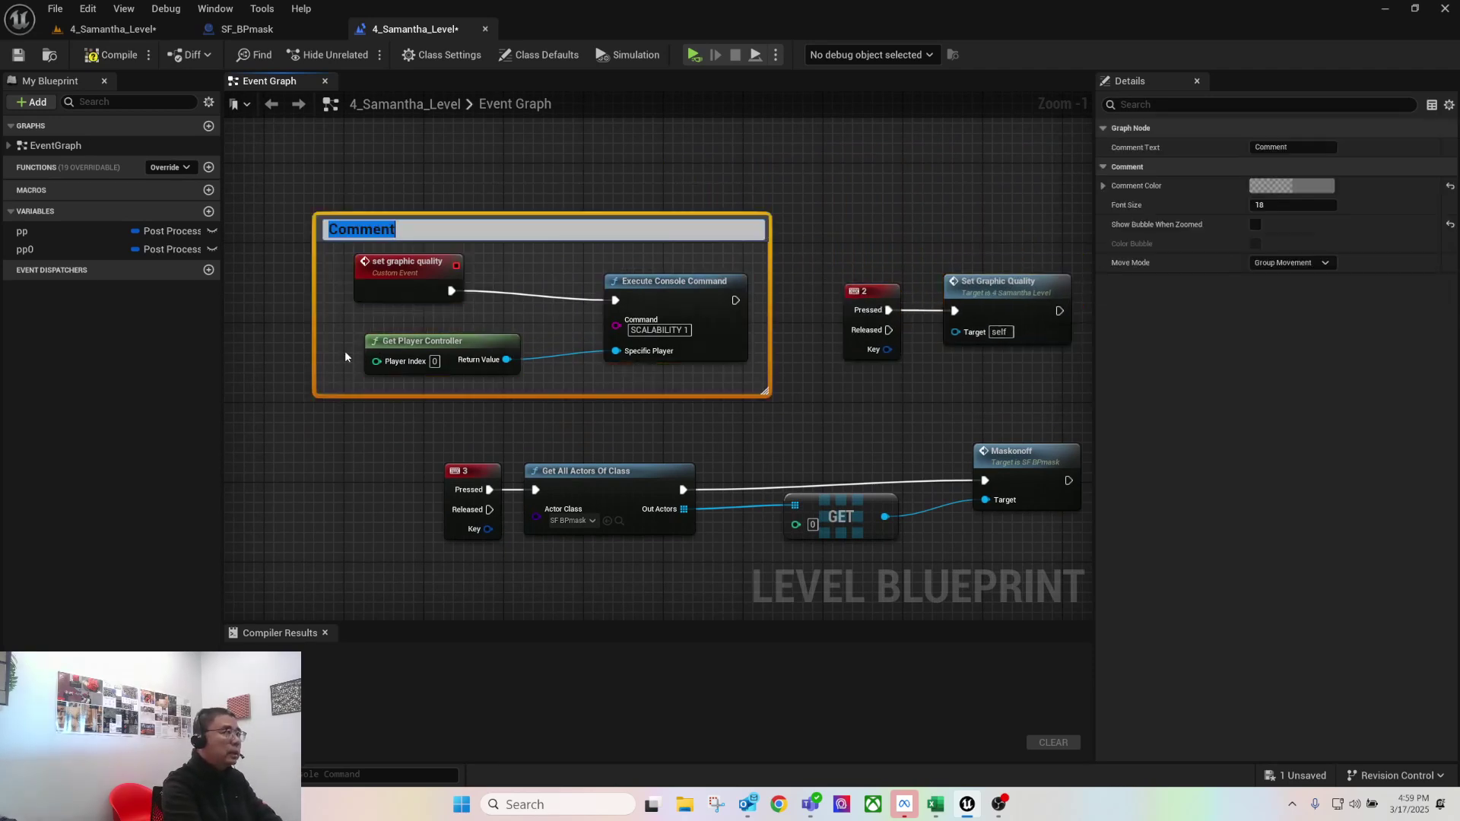
pyautogui.write('change s')
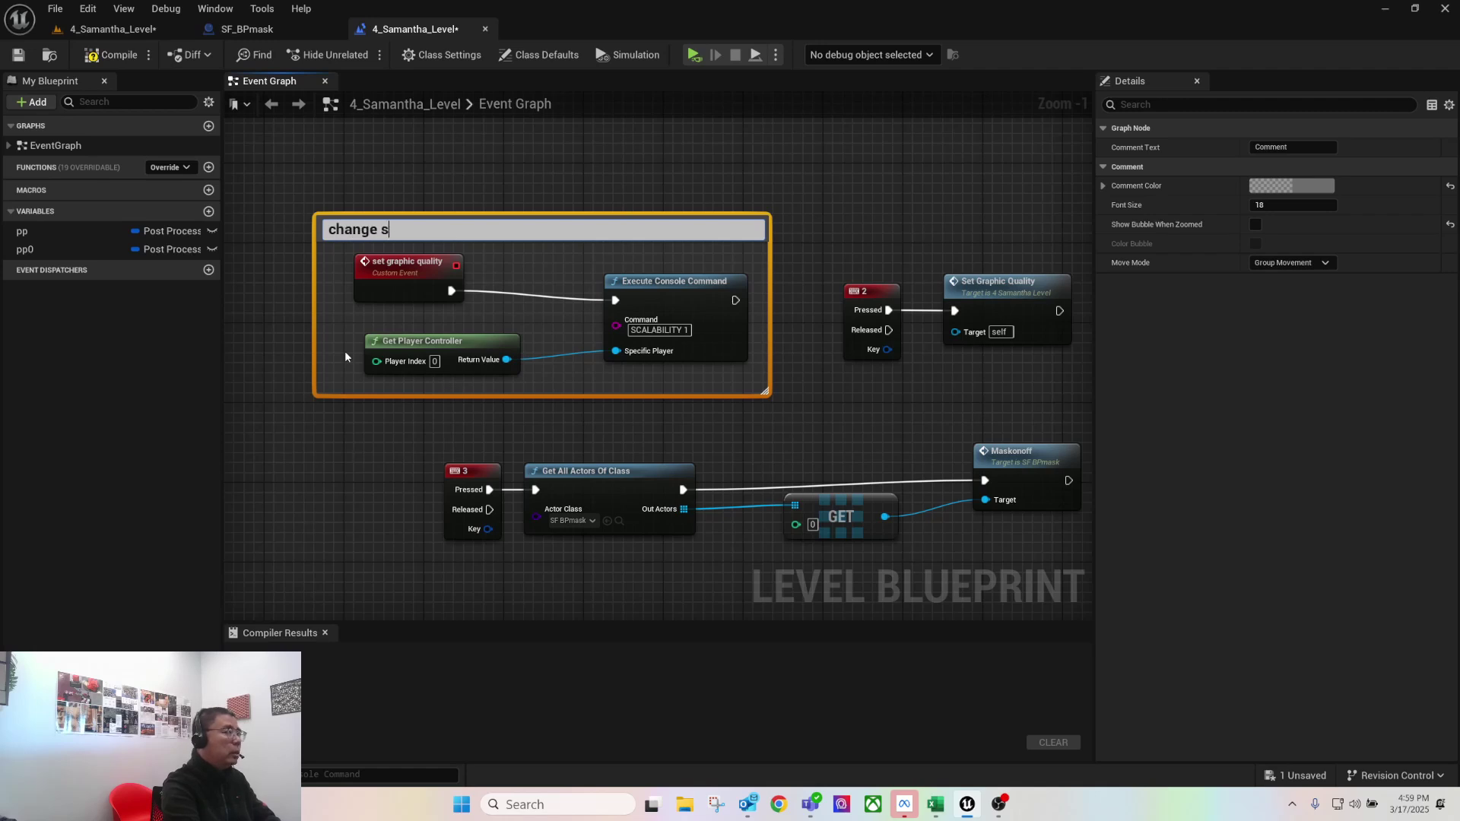
pyautogui.press('BackSpace')
pyautogui.write('graphic to low')
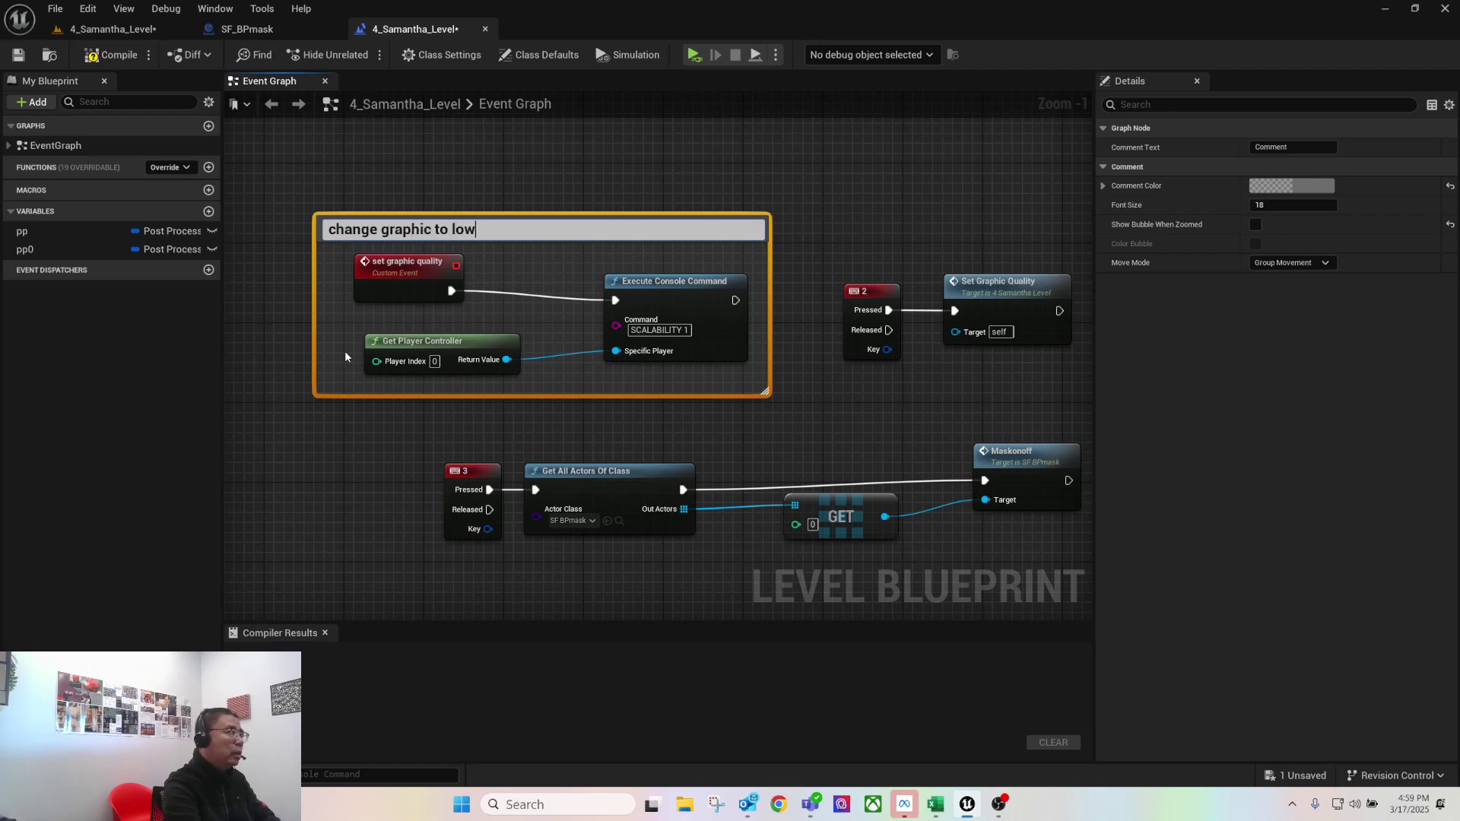
pyautogui.click(817, 144)
# Wrap the key 2 event and Set Graphic Quality call in a comment titled "trigger graphic change"
pyautogui.moveTo(817, 144); pyautogui.dragTo(742, 196, button='right')
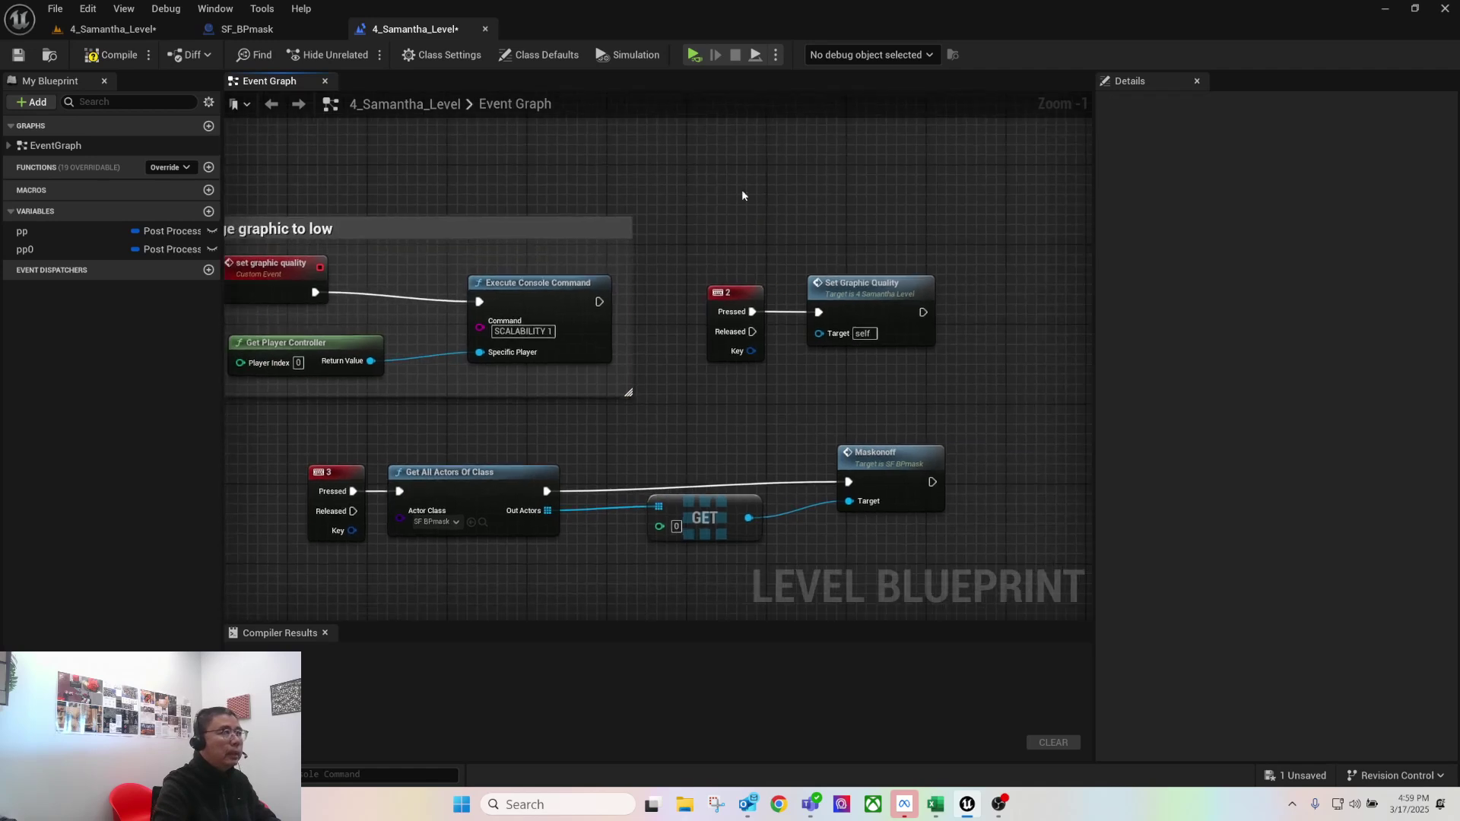
pyautogui.moveTo(928, 299); pyautogui.dragTo(695, 395)
pyautogui.write('ctrigger graph')
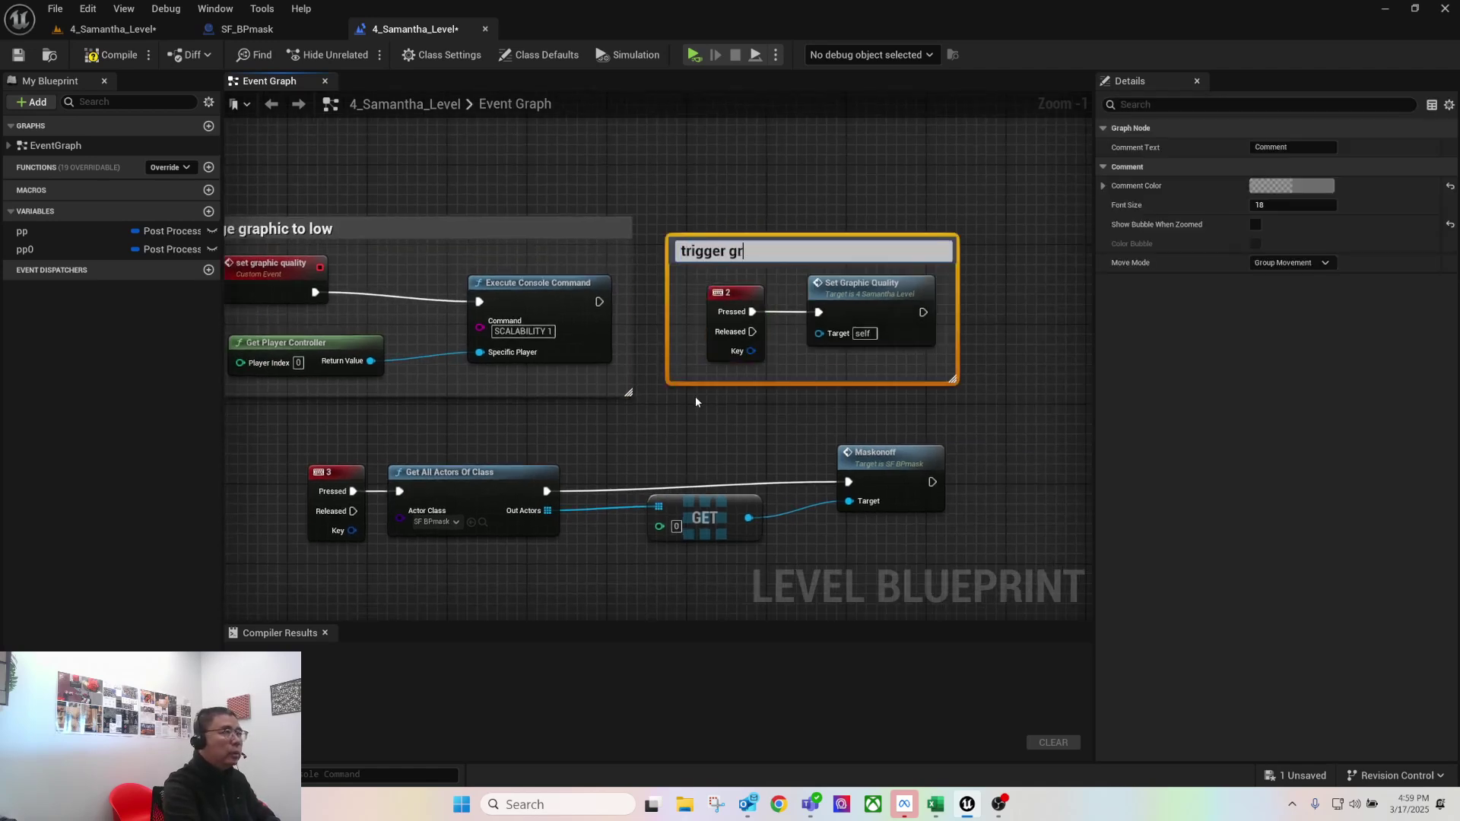
pyautogui.write('ic change')
pyautogui.press('Return')
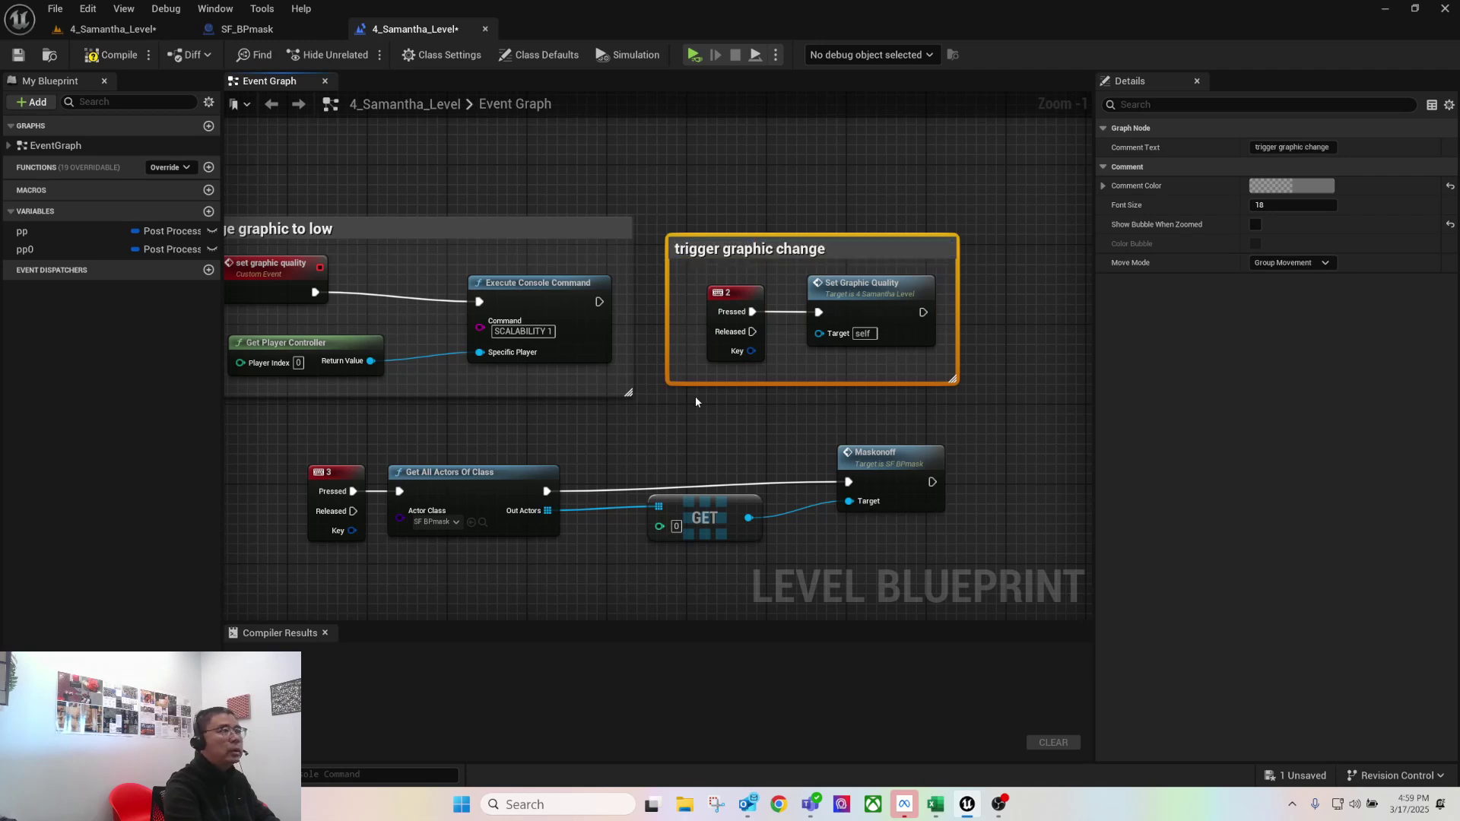
pyautogui.click(960, 220)
# Shift the key 3 event chain slightly down and wrap it in a comment titled "activate mask"
pyautogui.moveTo(700, 196); pyautogui.dragTo(721, 158, button='right')
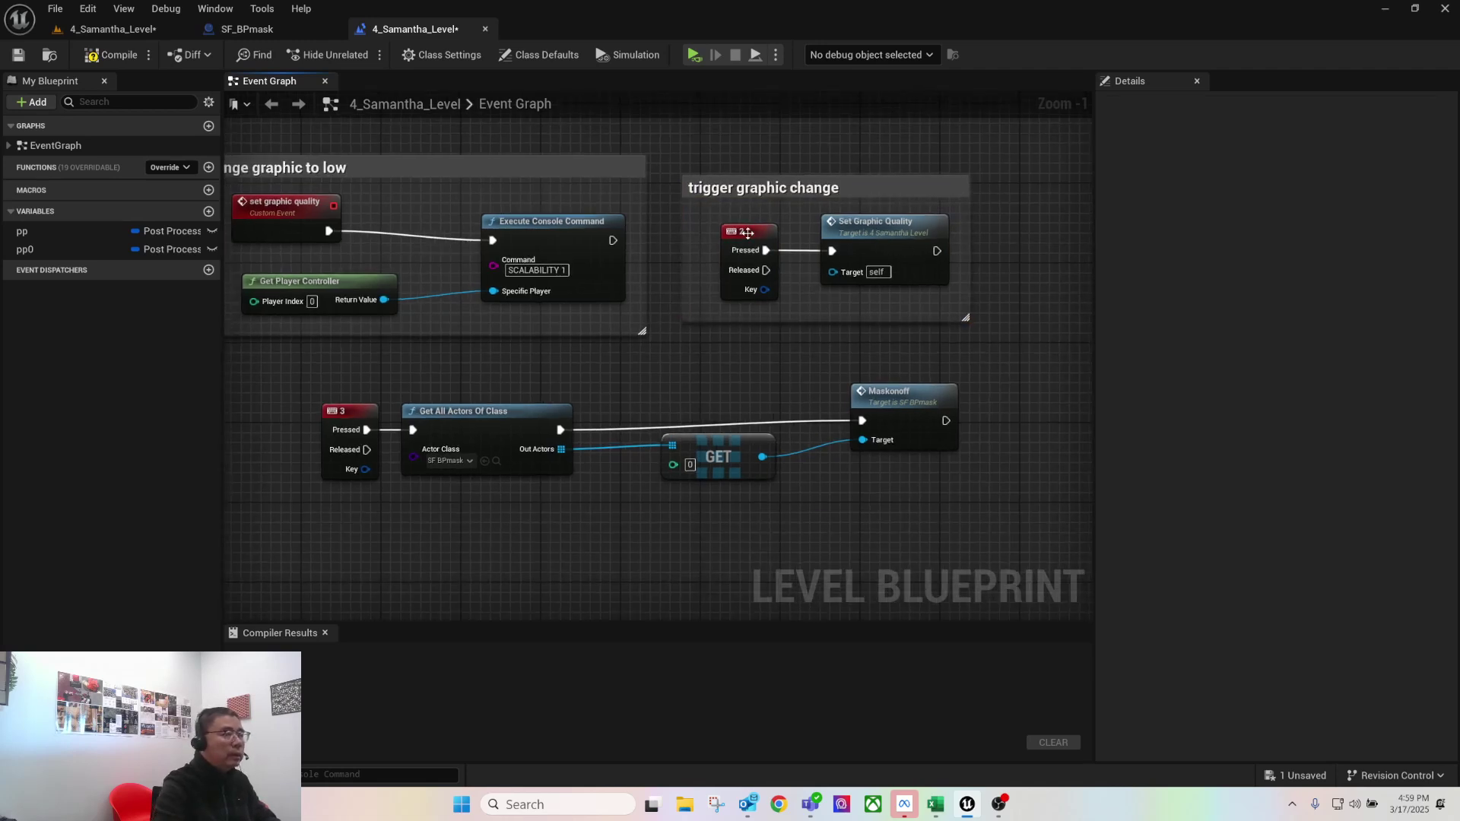
pyautogui.moveTo(418, 485); pyautogui.dragTo(451, 475, button='right')
pyautogui.moveTo(1003, 365); pyautogui.dragTo(424, 460)
pyautogui.moveTo(502, 399); pyautogui.dragTo(453, 458)
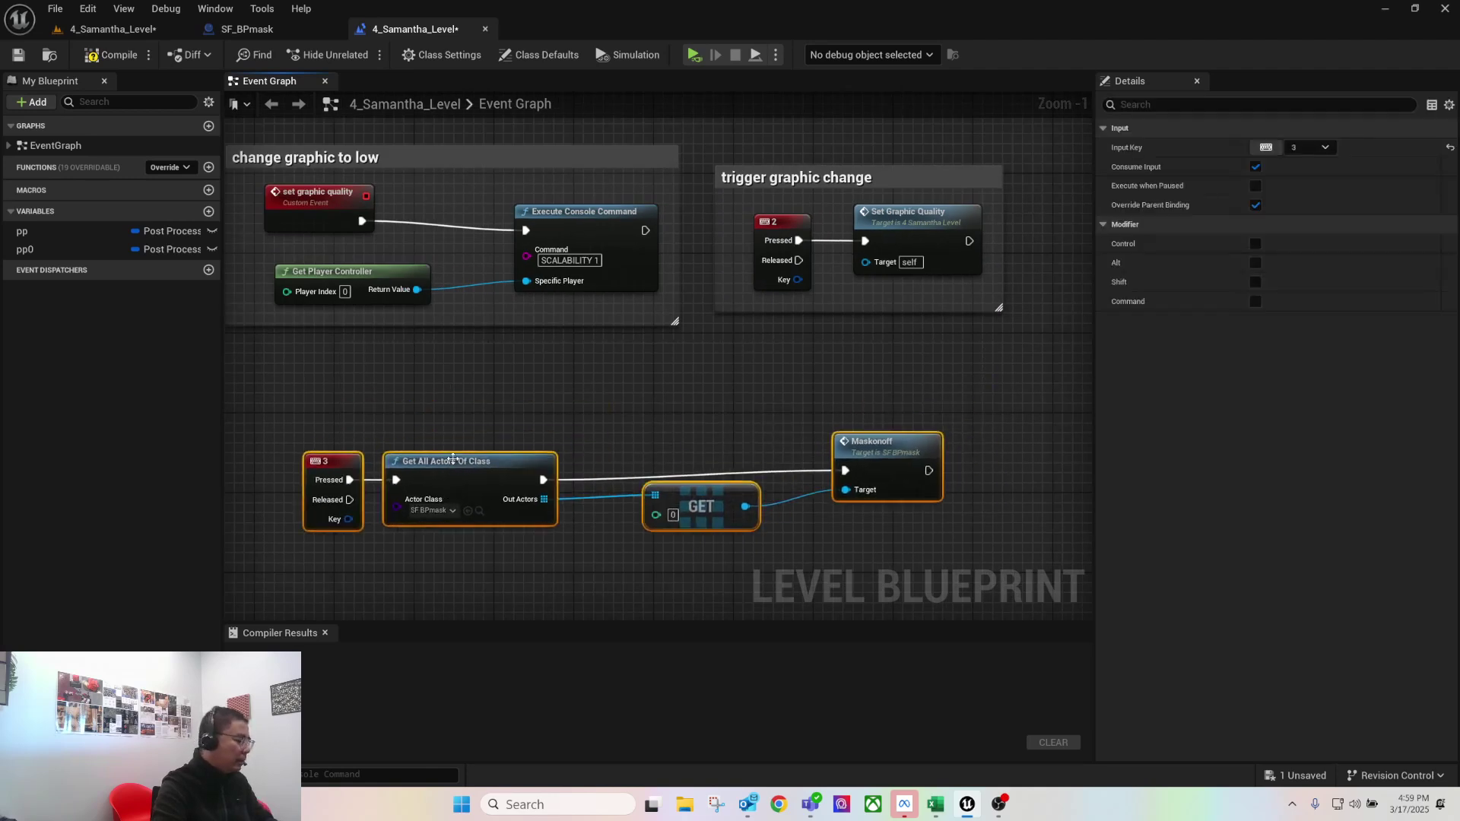
pyautogui.press('c')
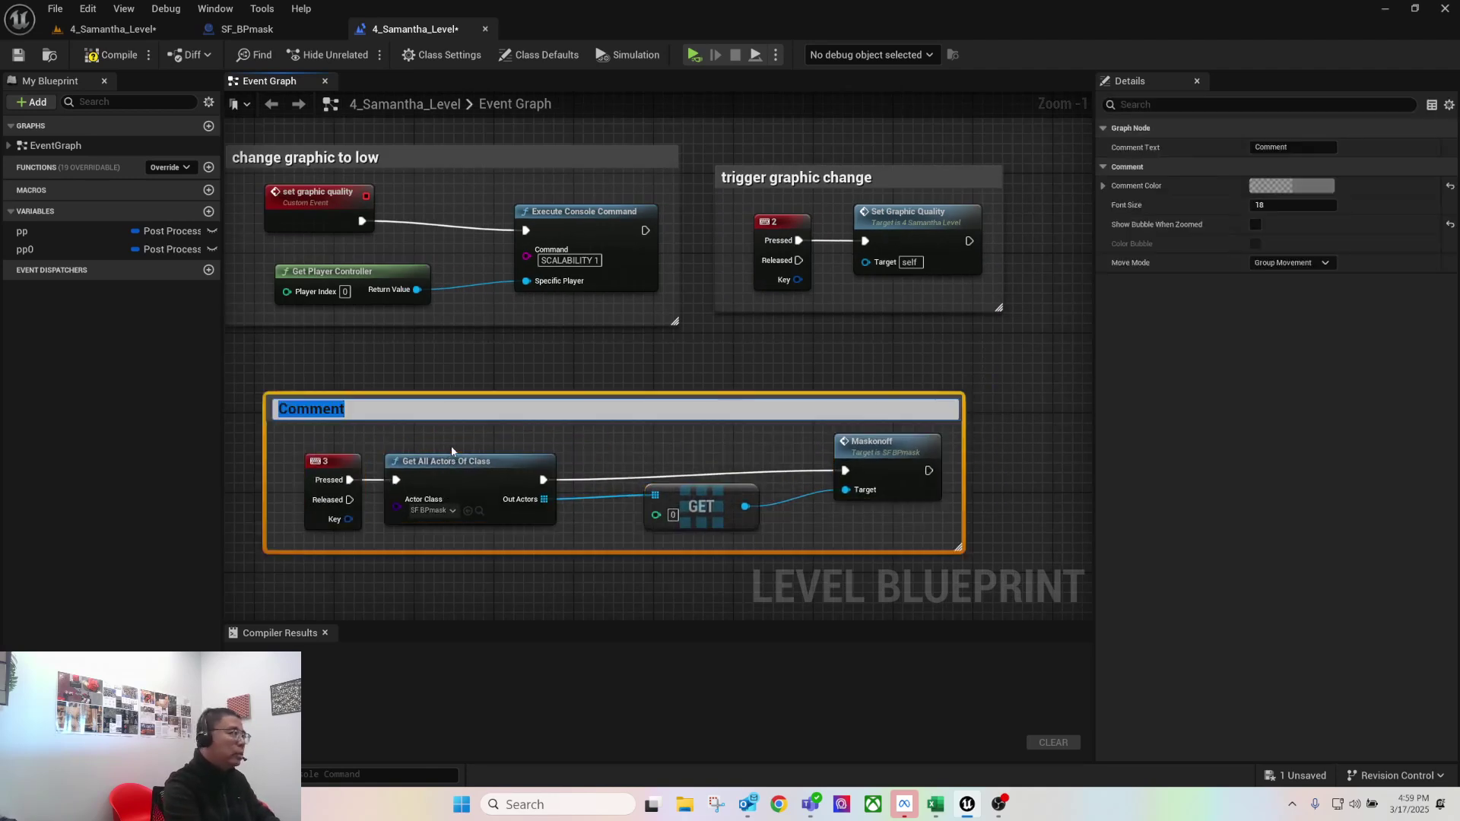
pyautogui.write('activa')
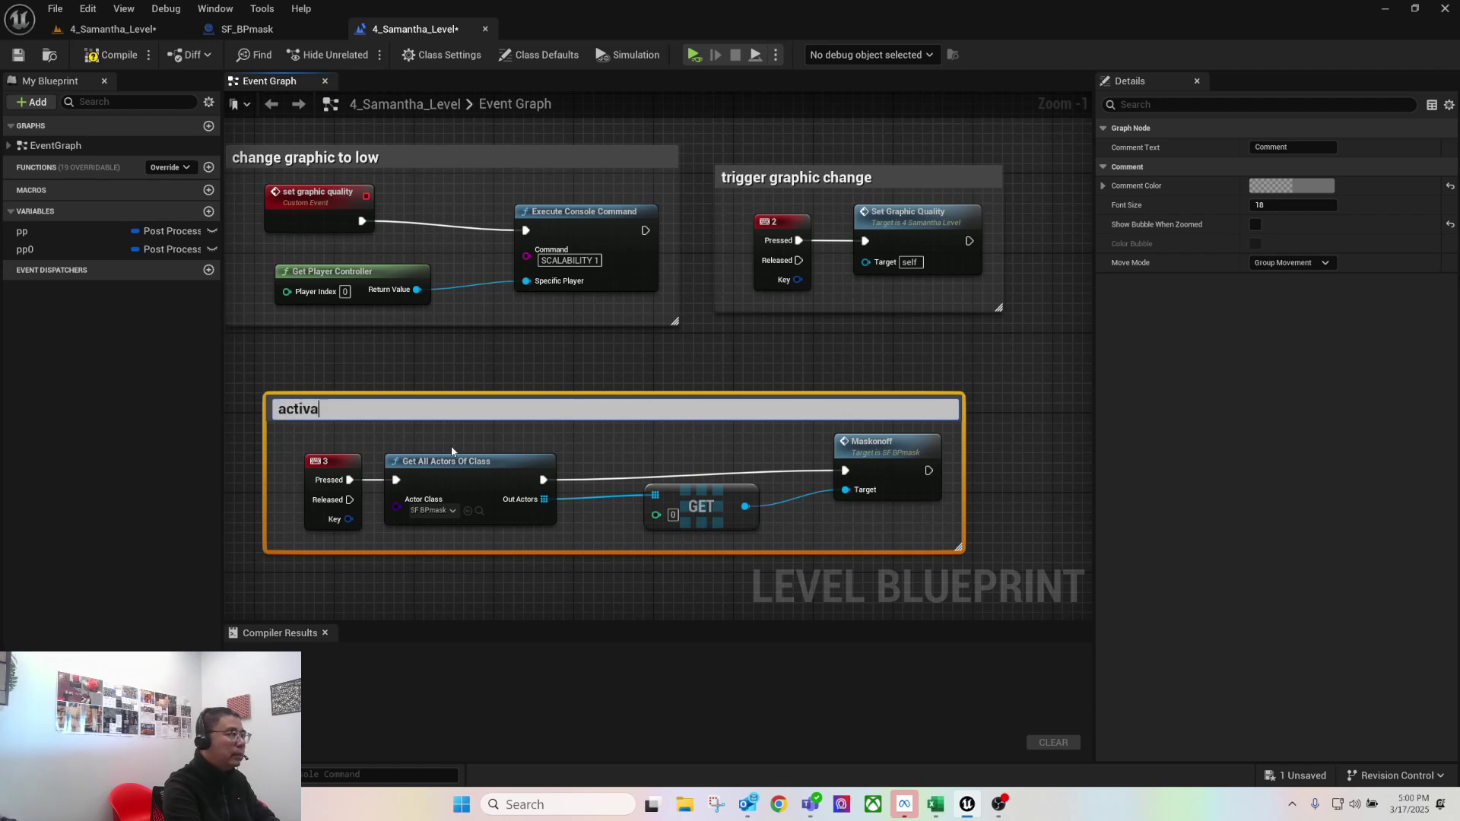
pyautogui.write('te mask')
pyautogui.press('Return')
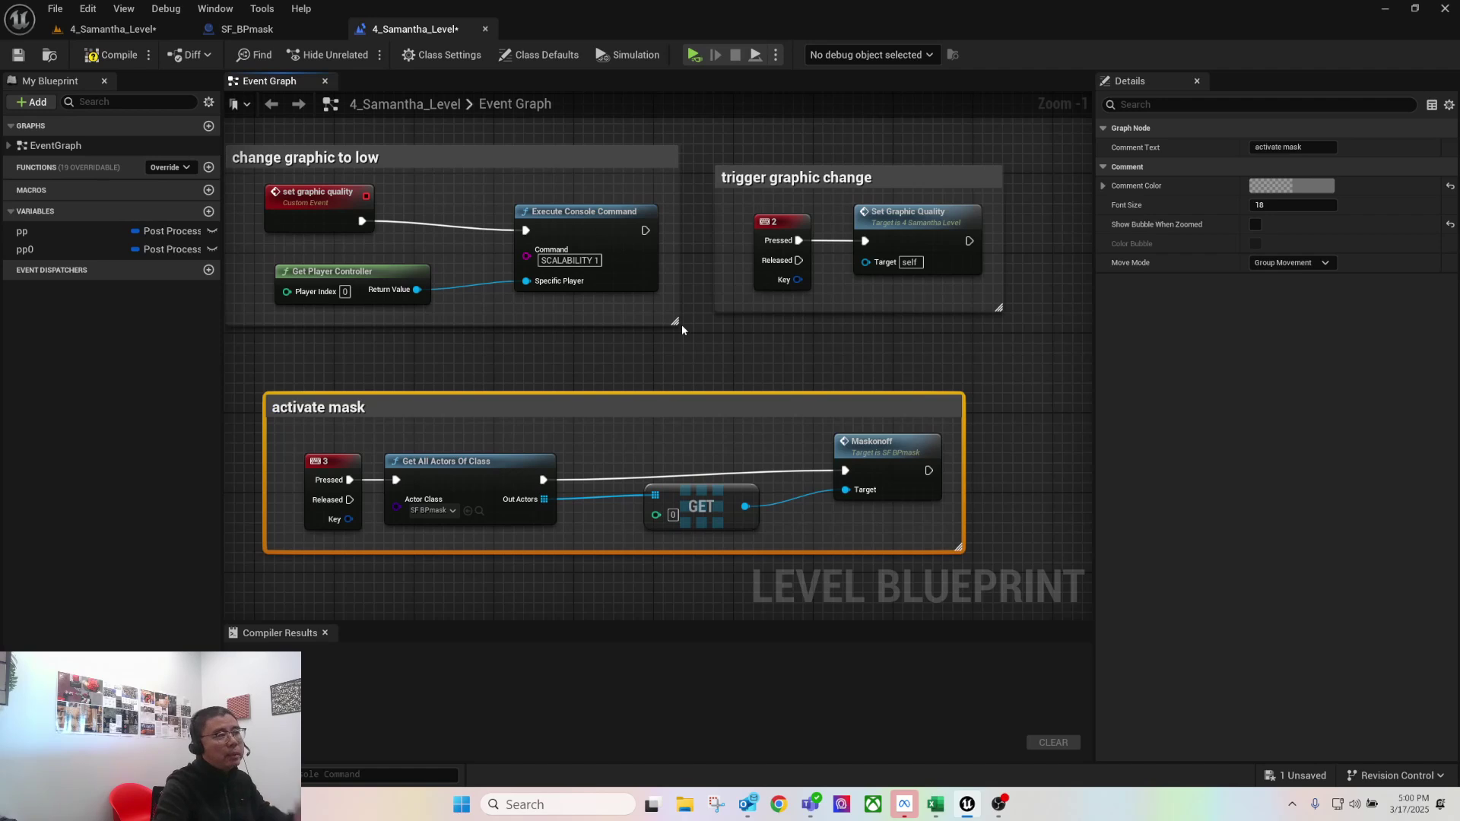
# Reposition the "activate mask" comment group so it sits directly below the "change graphic to low" group
pyautogui.click(655, 381)
pyautogui.moveTo(619, 413); pyautogui.dragTo(571, 425)
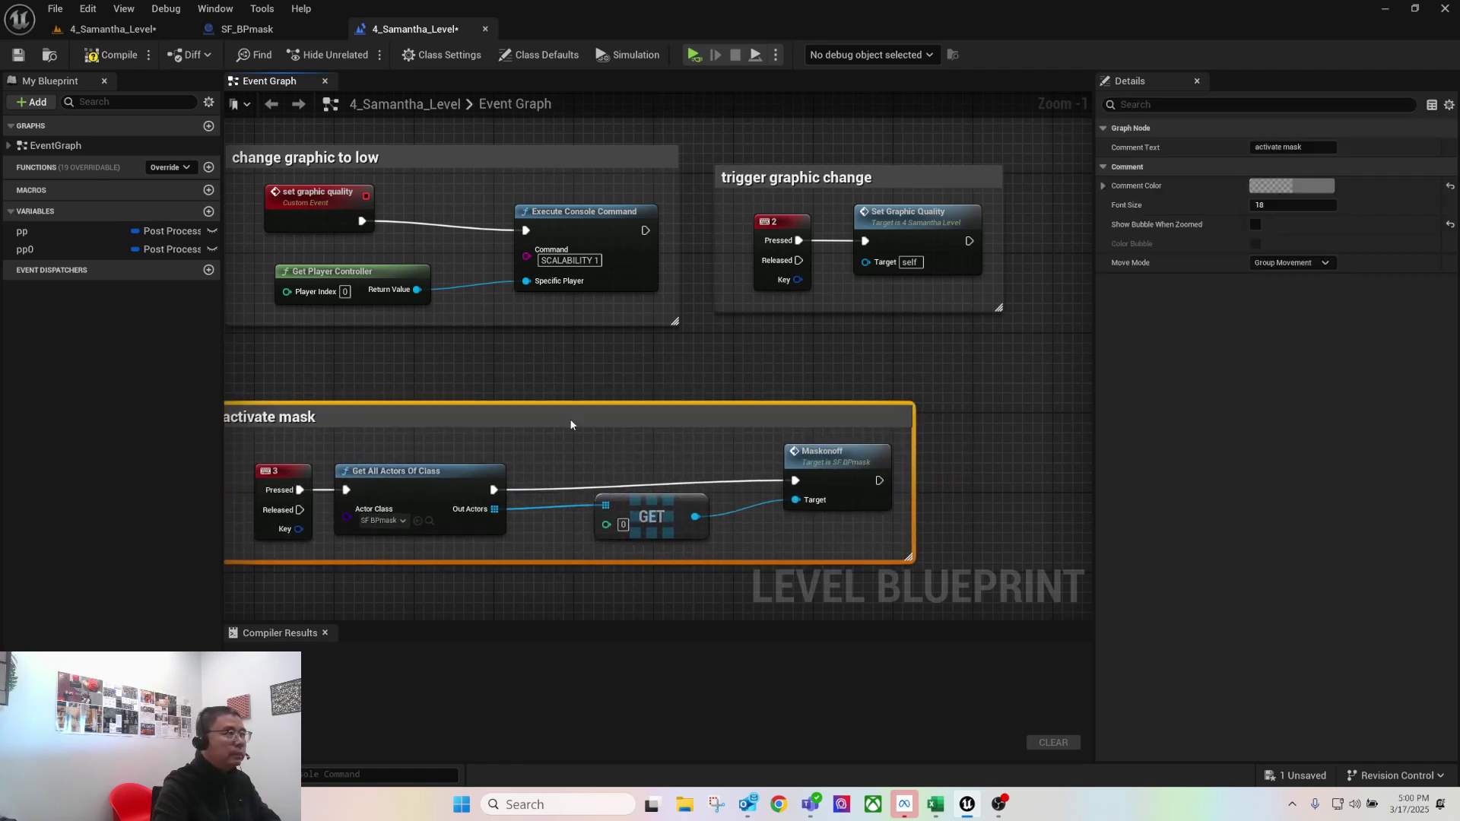
pyautogui.moveTo(604, 351); pyautogui.dragTo(711, 332, button='right')
pyautogui.moveTo(446, 460); pyautogui.dragTo(468, 429)
pyautogui.scroll(1, 468, 430)
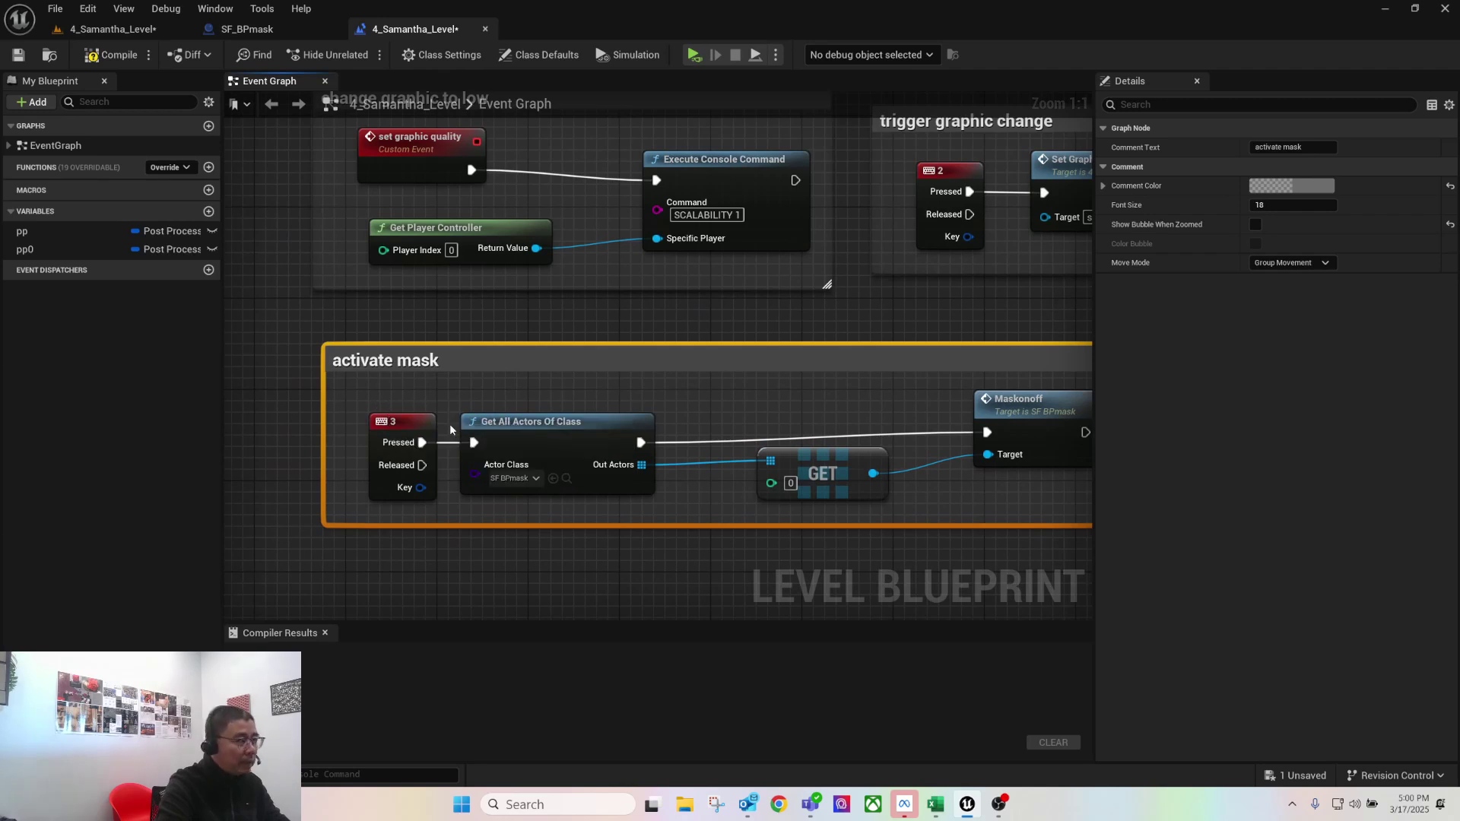
# Trace the Maskonoff call to its custom event in SF_BPmask and move the On Grabbed event slightly up from it
pyautogui.moveTo(796, 572); pyautogui.dragTo(681, 576, button='right')
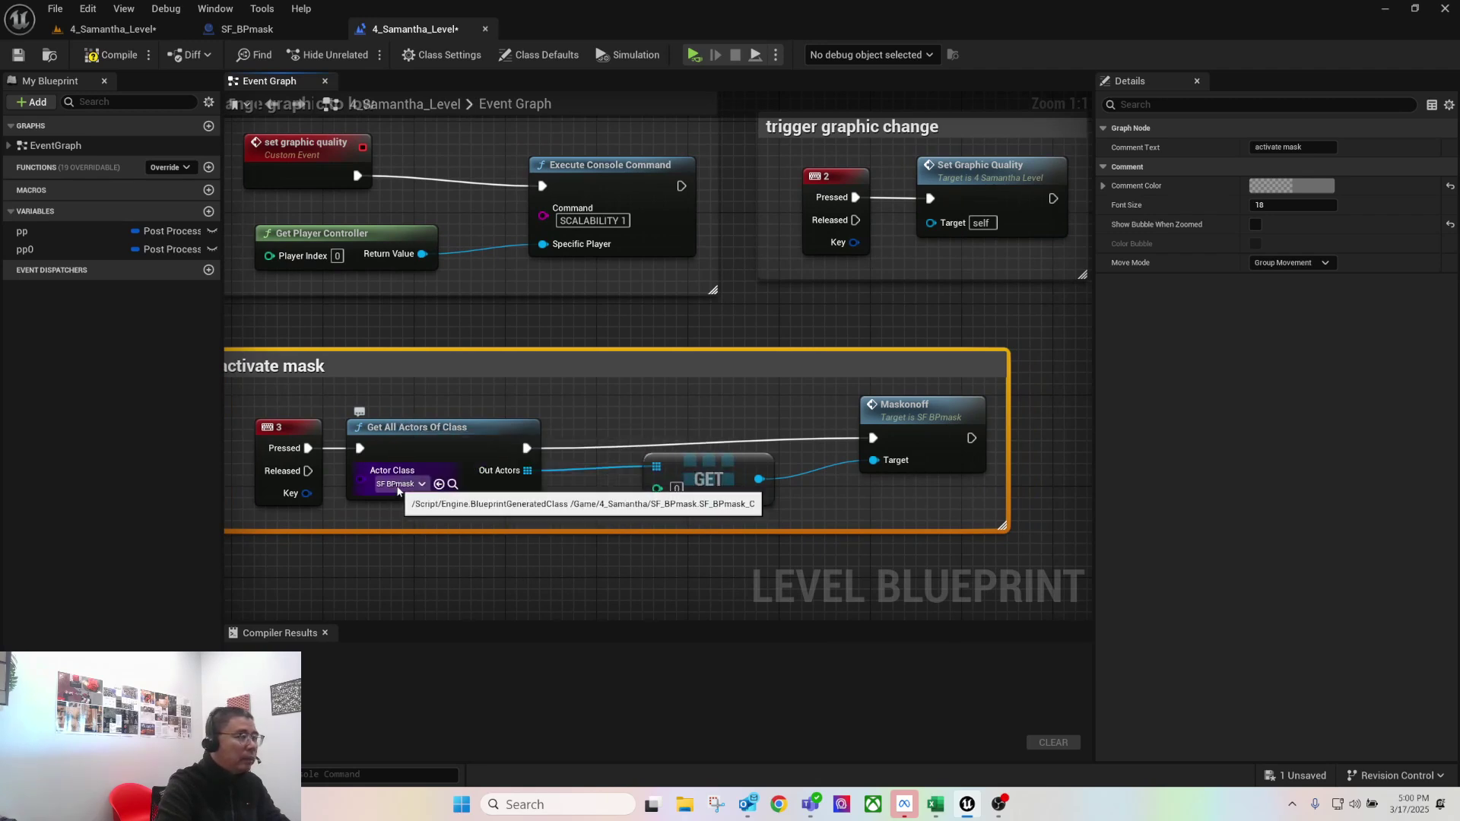
pyautogui.click(876, 409)
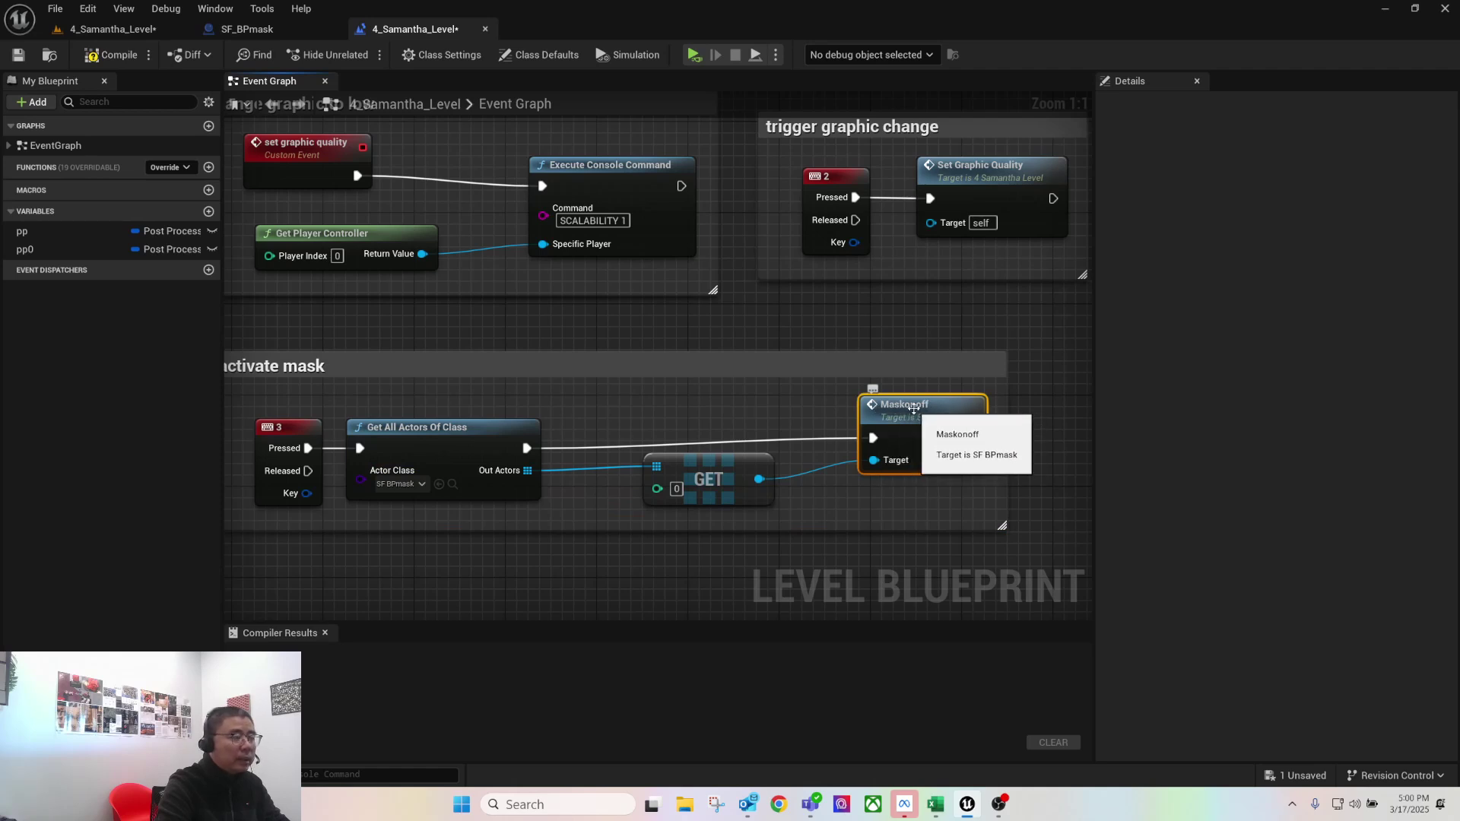
pyautogui.click(248, 30)
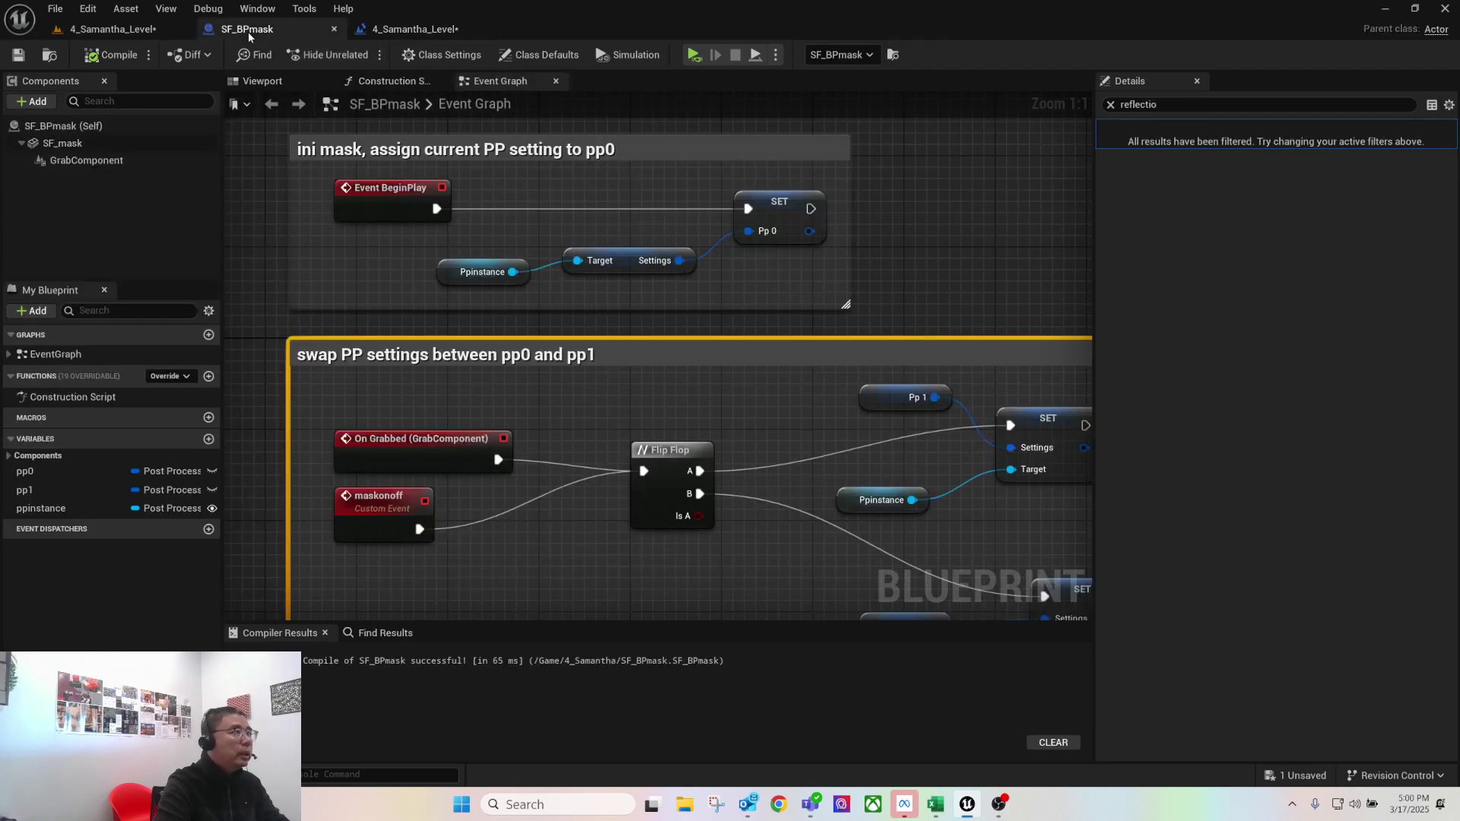
pyautogui.click(378, 495)
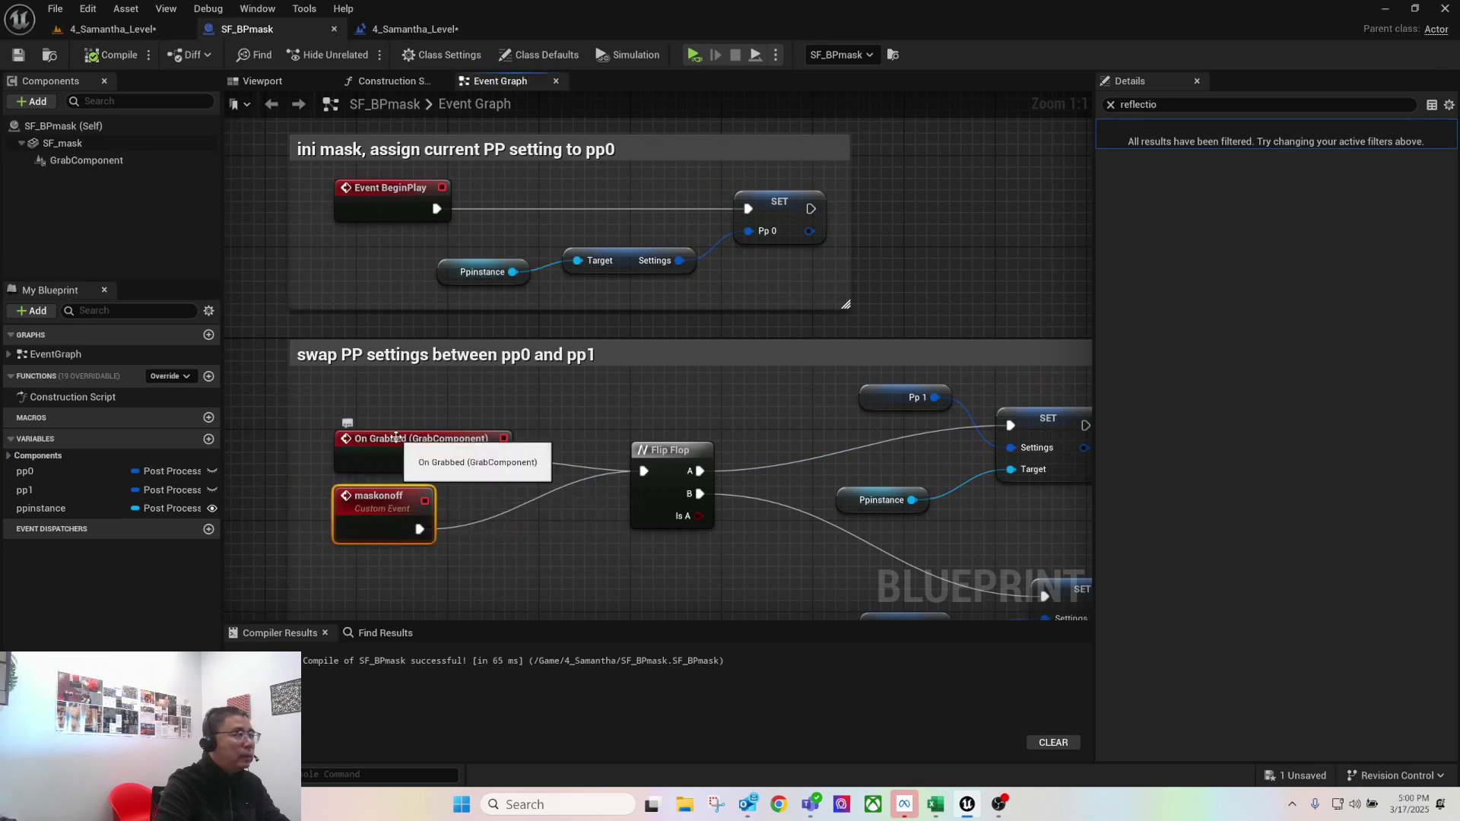
pyautogui.moveTo(423, 462); pyautogui.dragTo(421, 451)
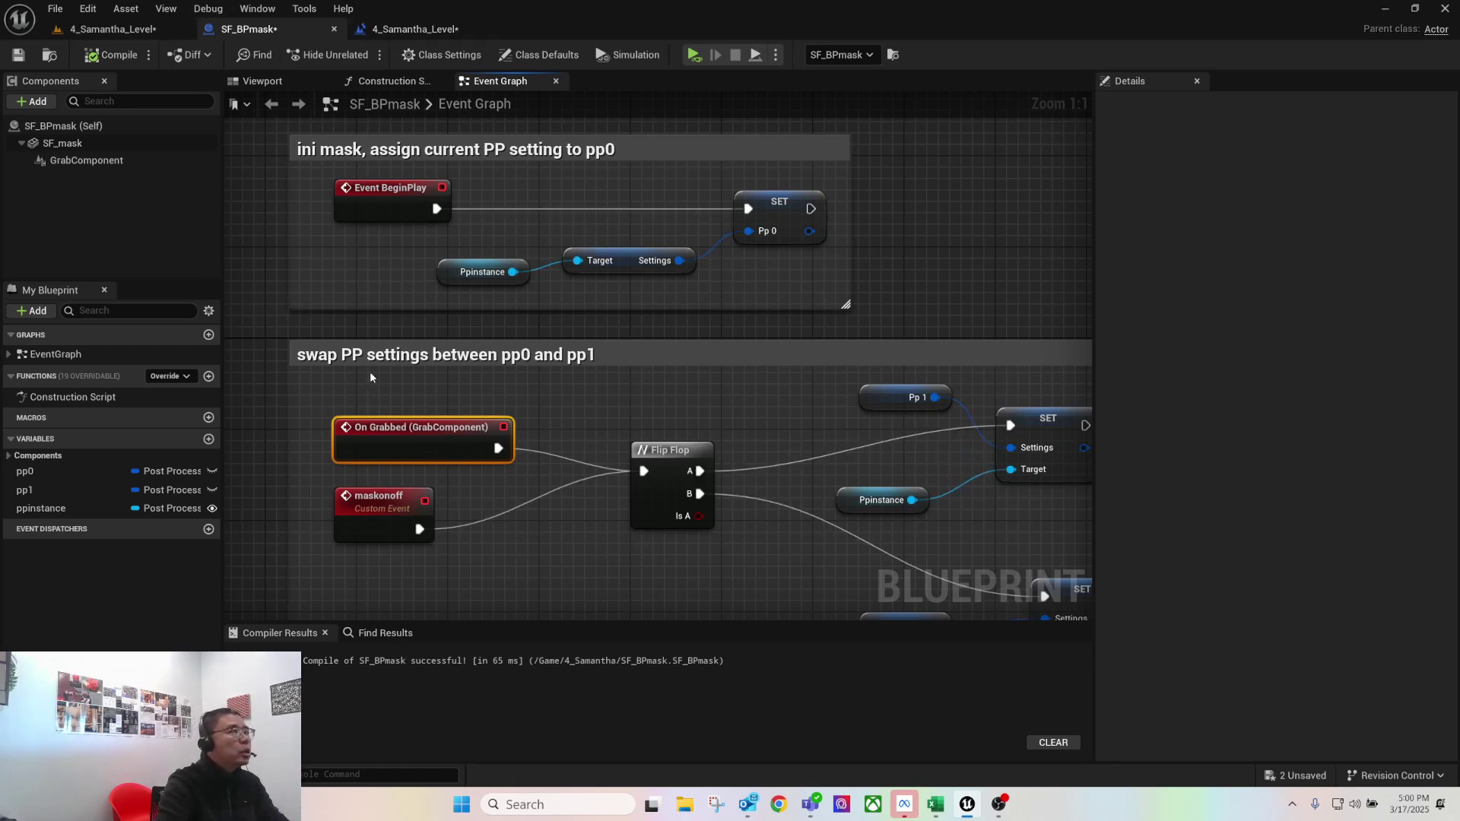
# Return to the 4_Samantha_Level Level Blueprint, compile it and save it
pyautogui.click(408, 29)
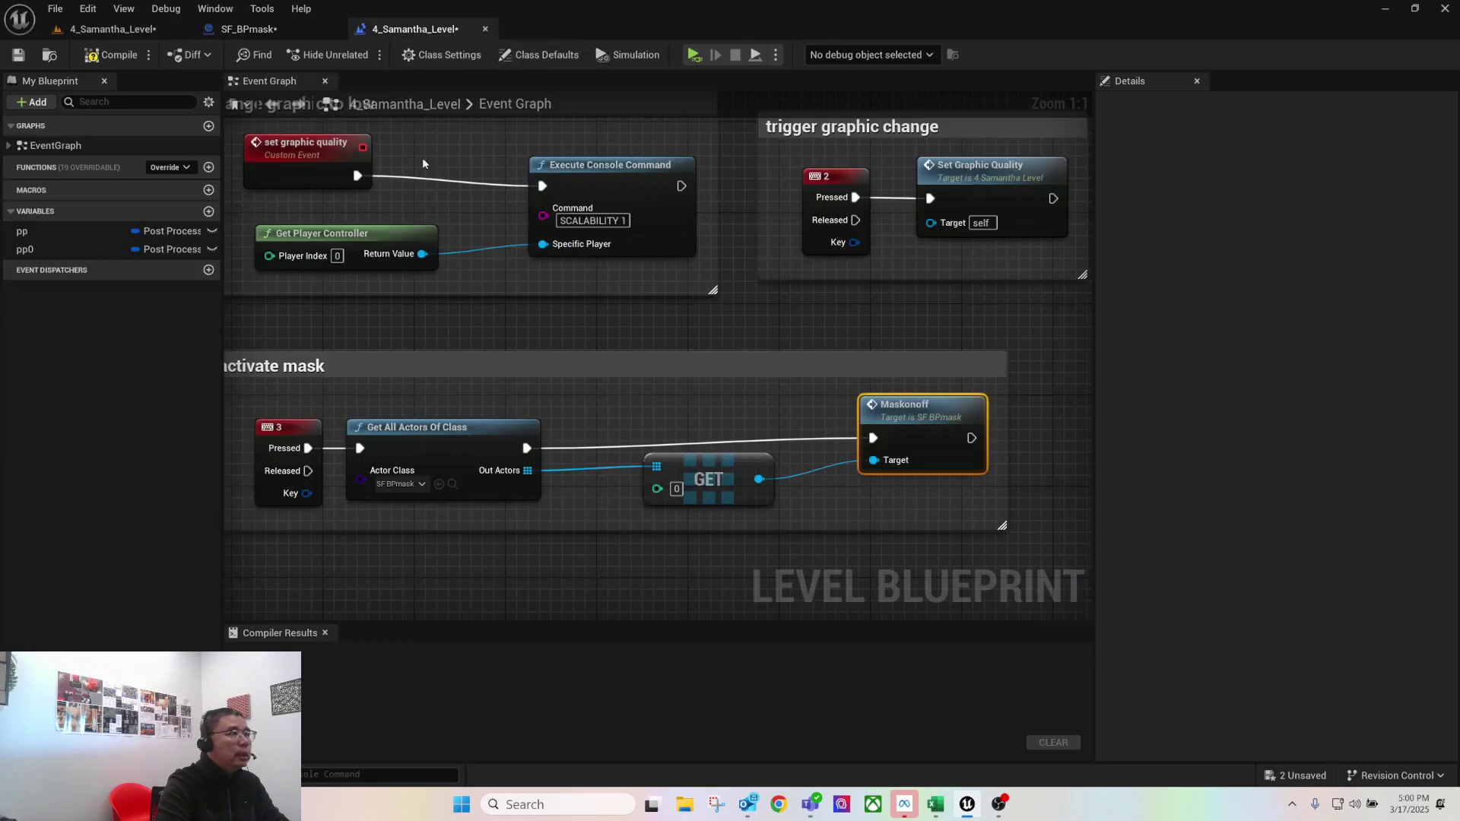
pyautogui.click(112, 55)
pyautogui.click(18, 55)
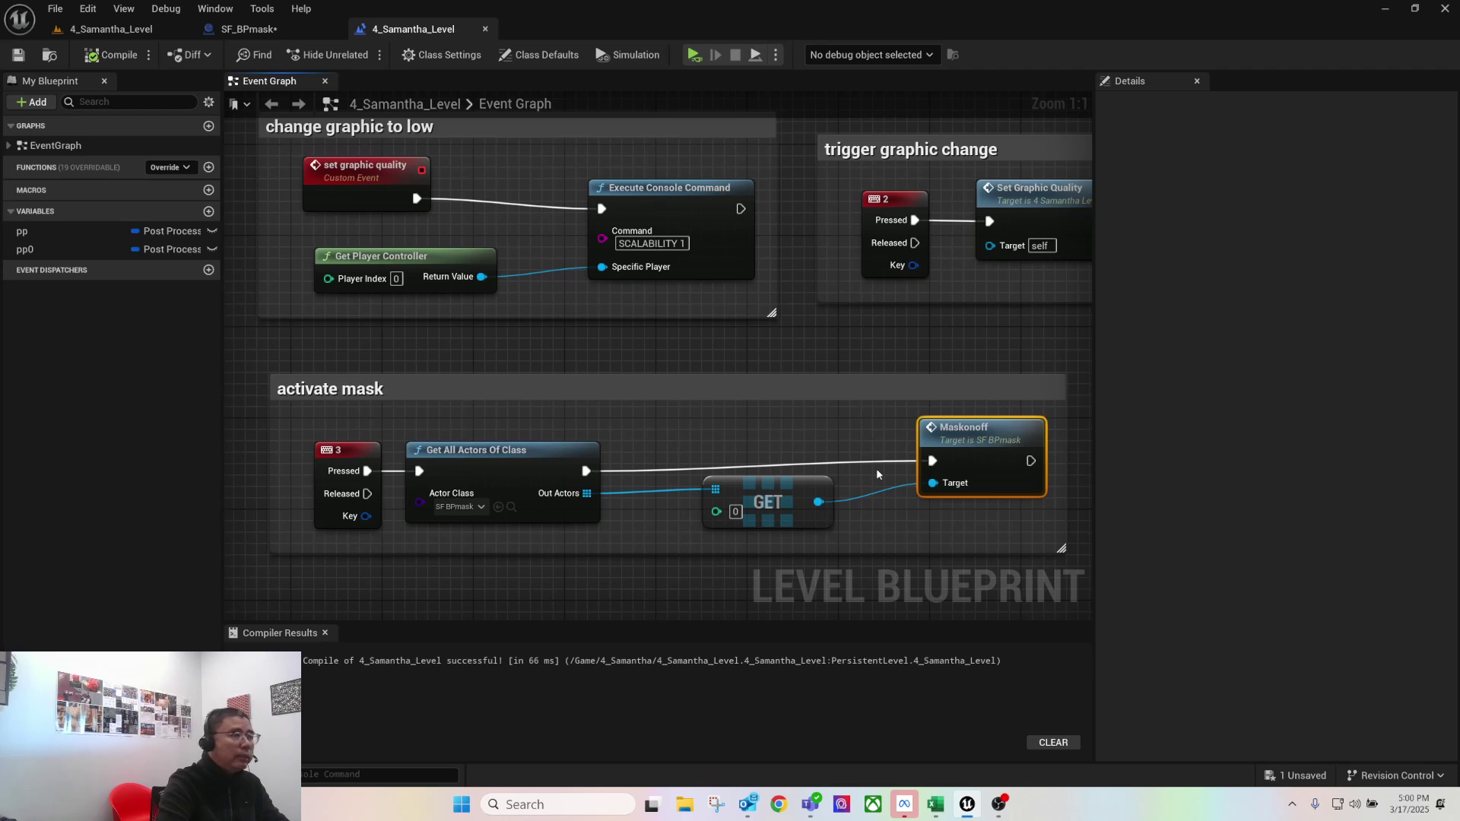
# Review the whole PC-VR with Lumen column, D1 to D12, in the Excel workbook and return to Unreal Editor
pyautogui.click(936, 804)
pyautogui.moveTo(796, 215); pyautogui.dragTo(825, 517)
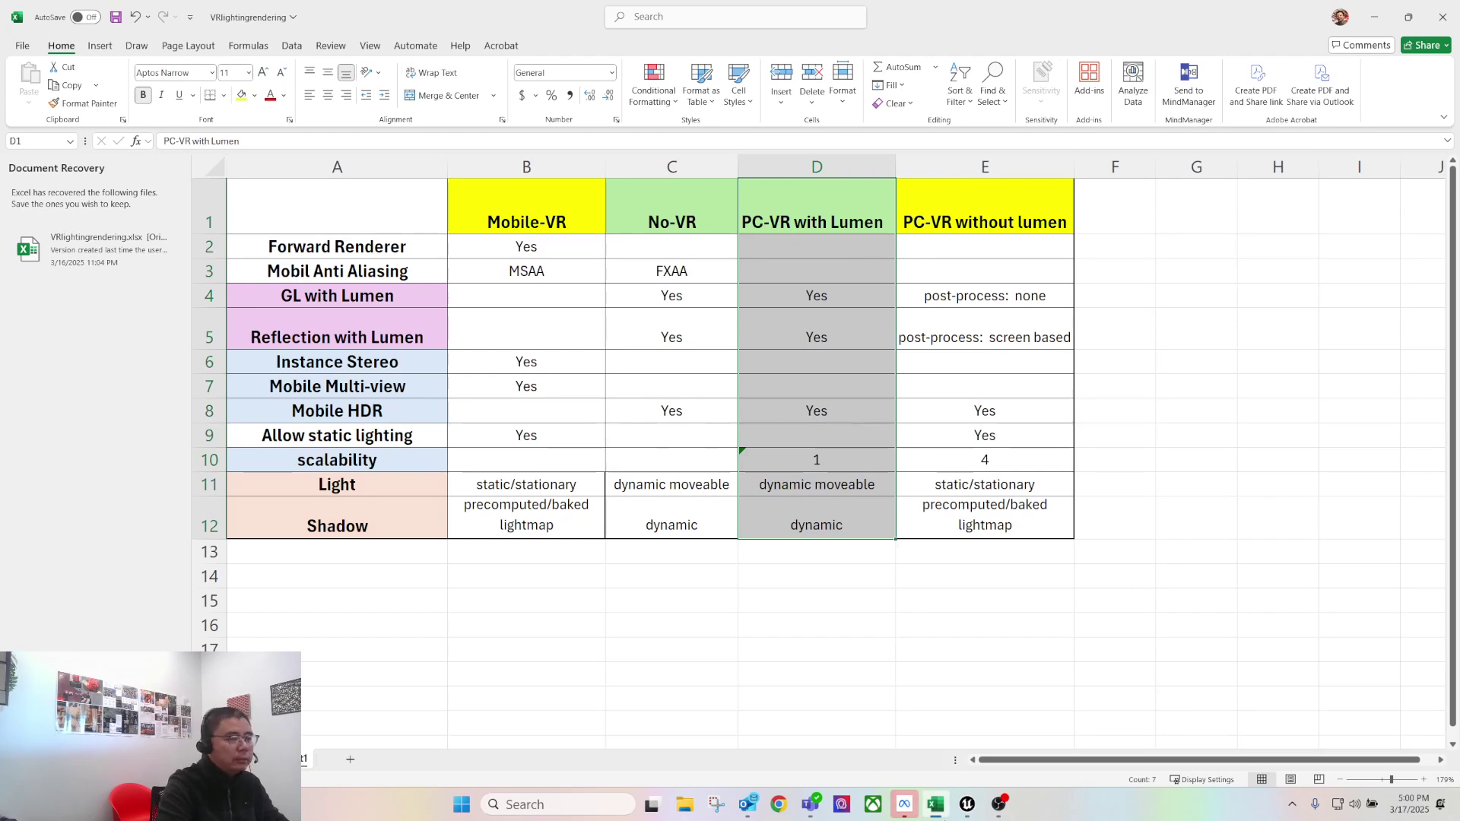
pyautogui.click(967, 806)
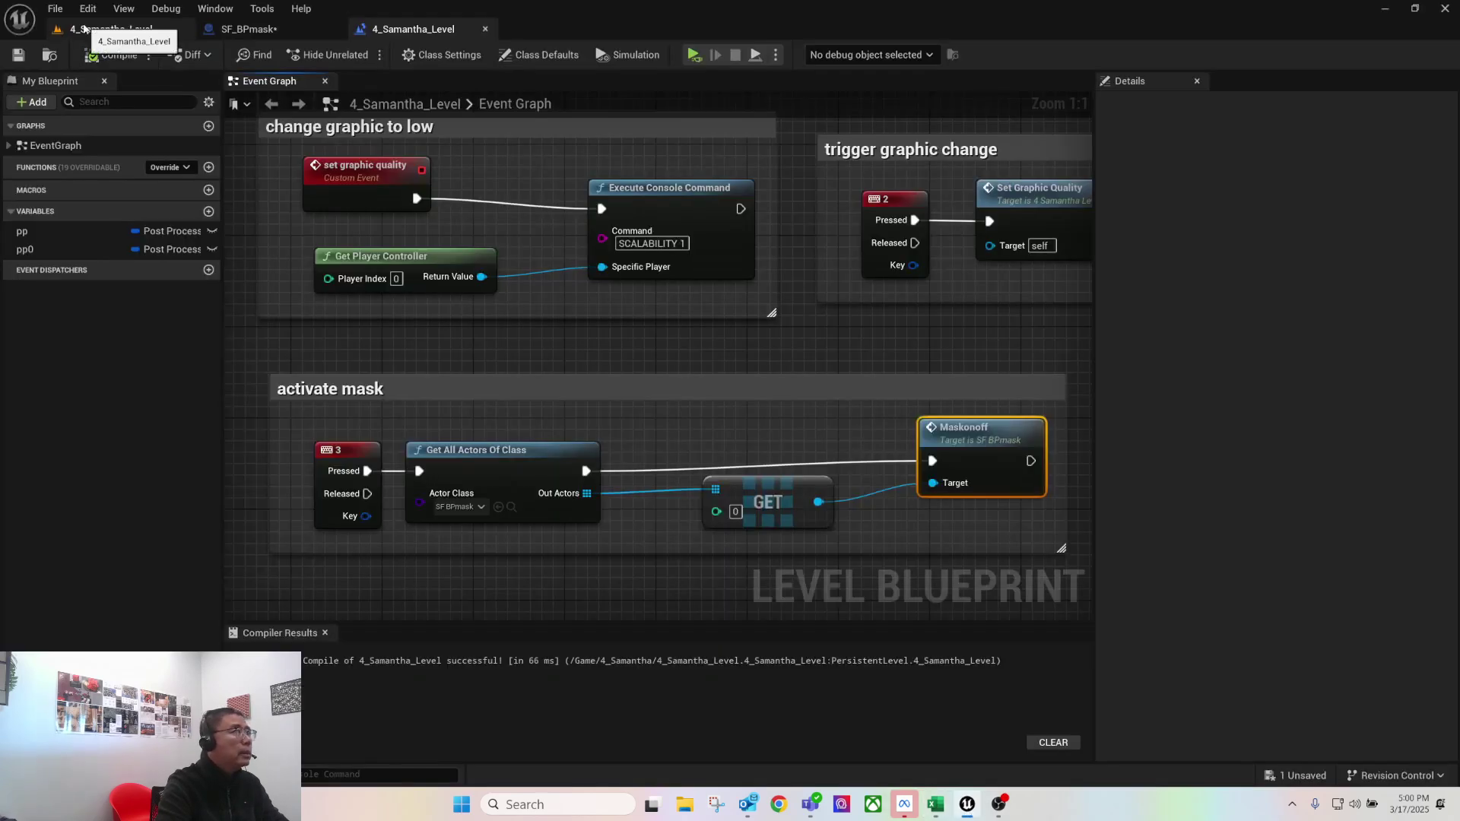
# Open the 4_Samantha_Level viewport, run the VR preview to test the level, and end the preview
pyautogui.click(110, 29)
pyautogui.click(358, 57)
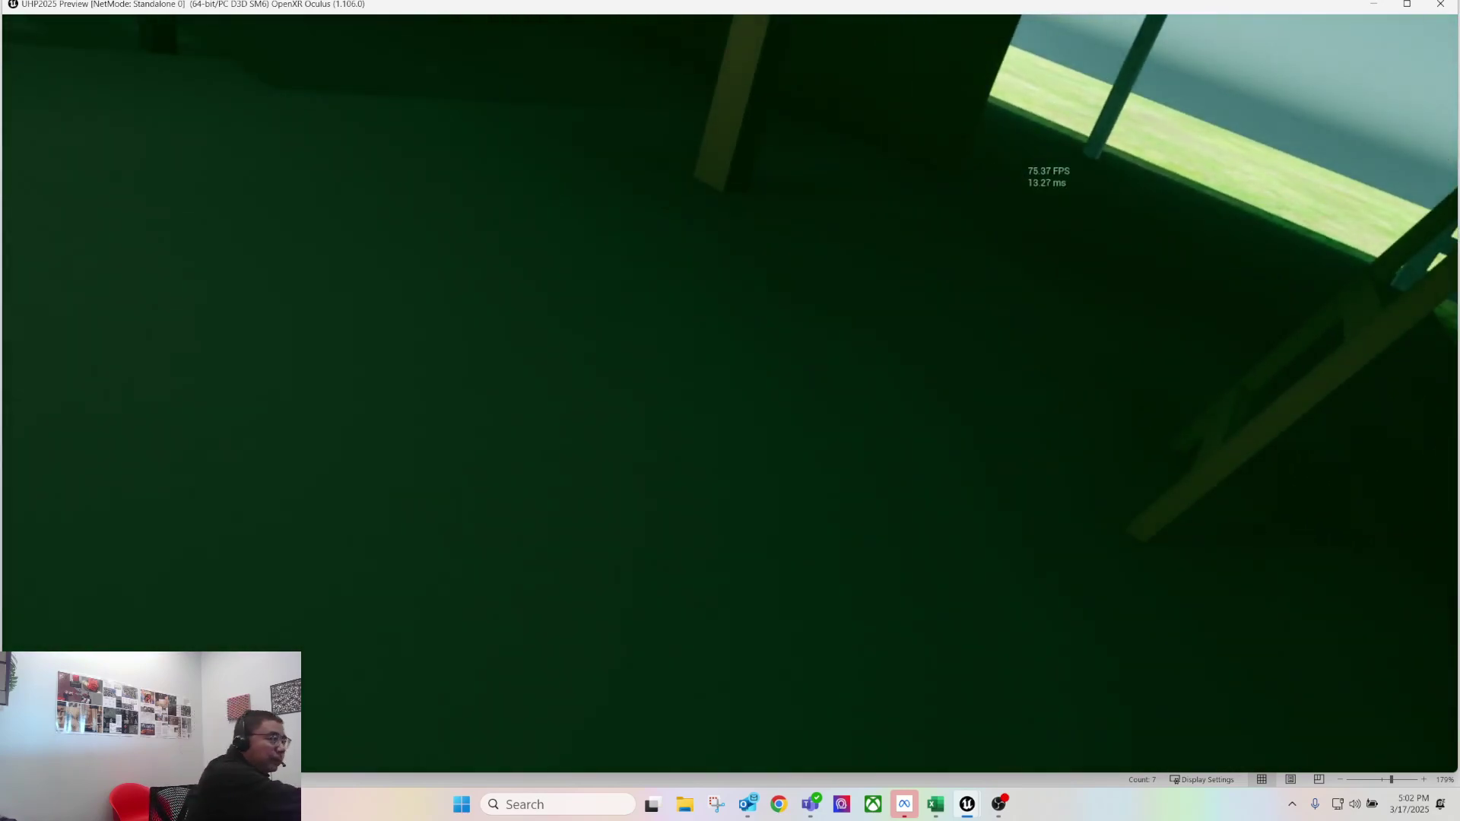
pyautogui.press('Escape')
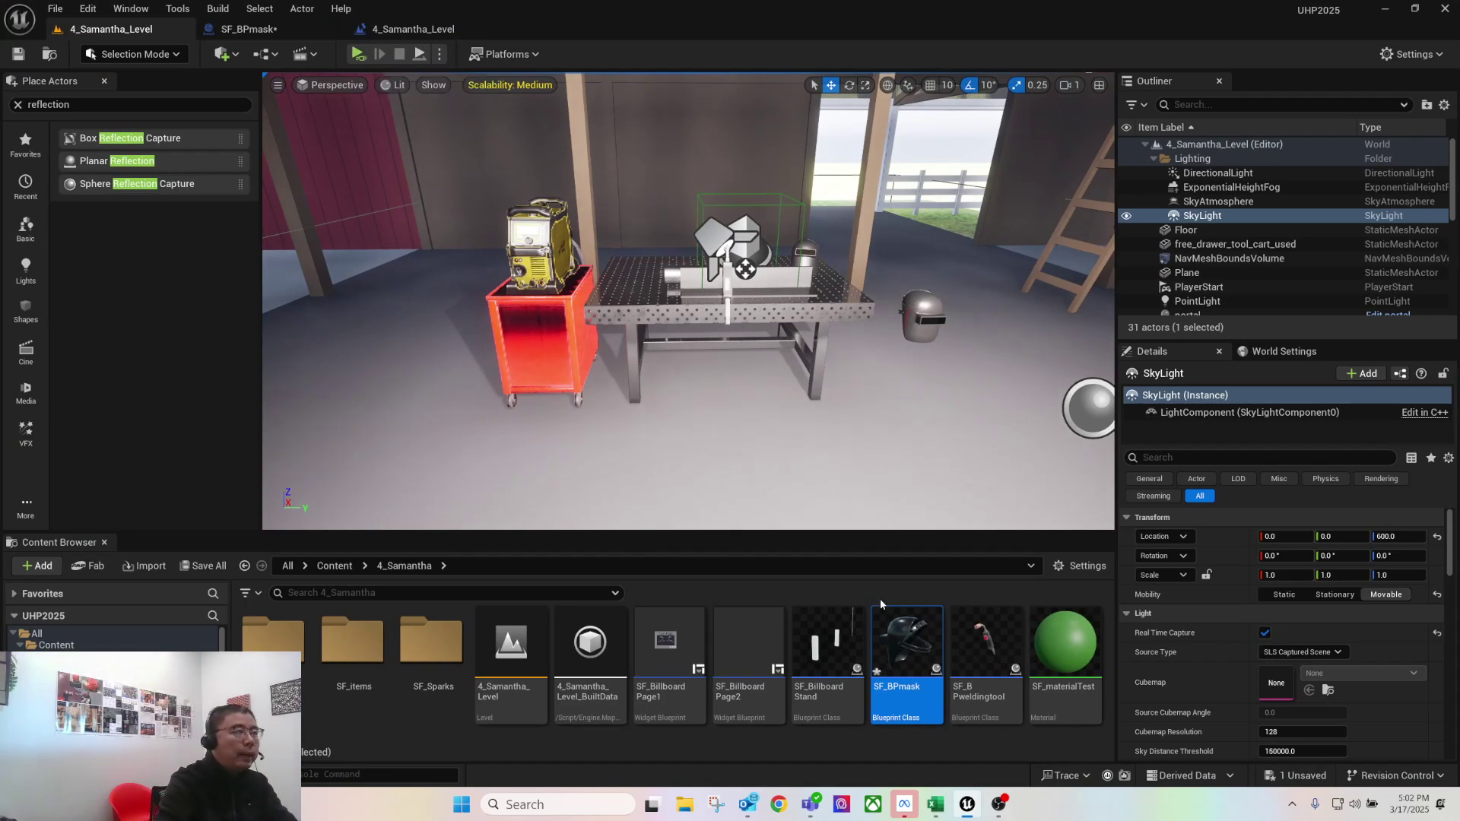
# Check the PC-VR with Lumen scalability entry in cell D10 of the Excel workbook and return to Unreal Editor
pyautogui.click(935, 804)
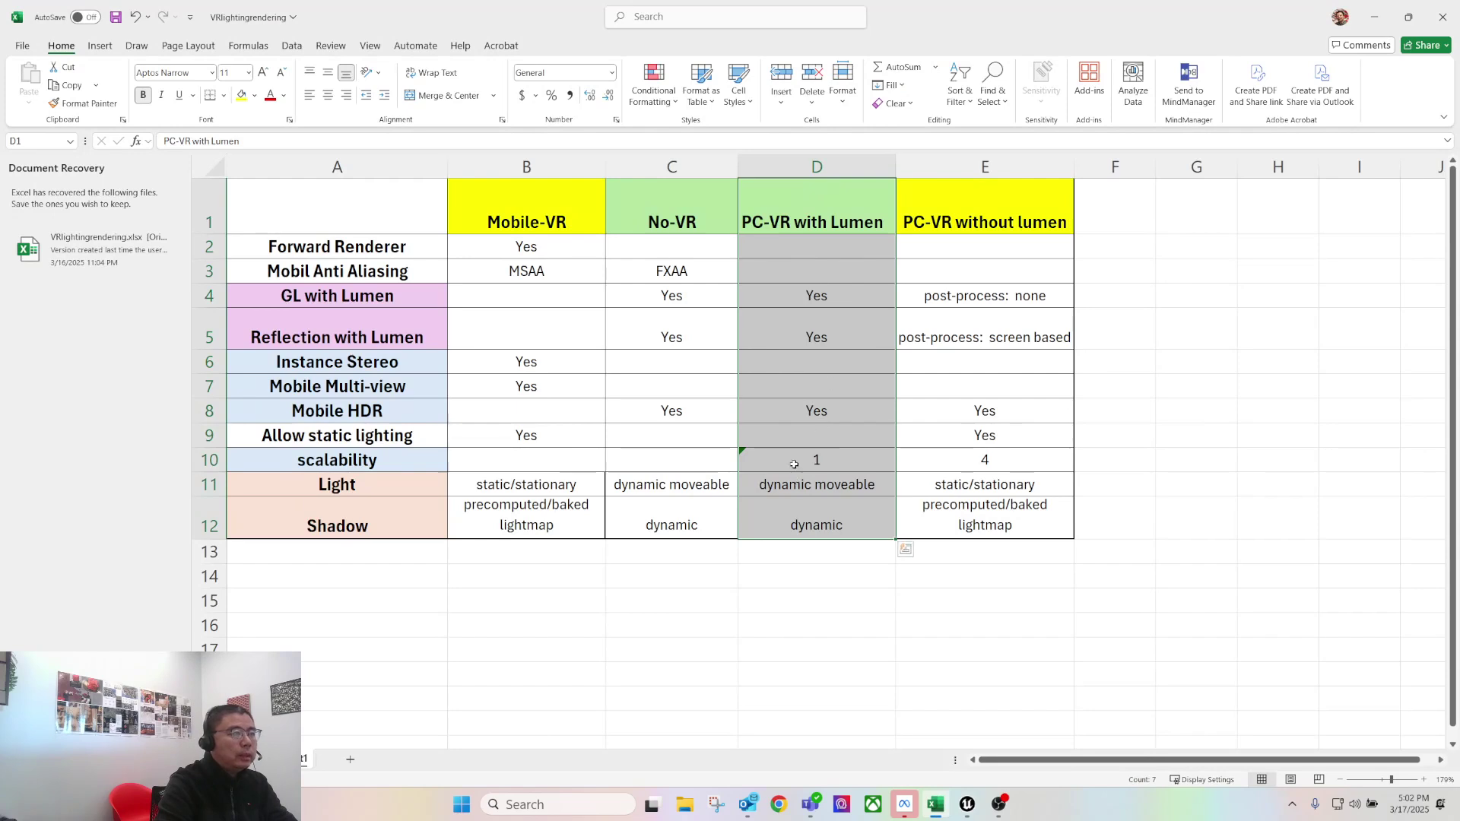
pyautogui.click(793, 463)
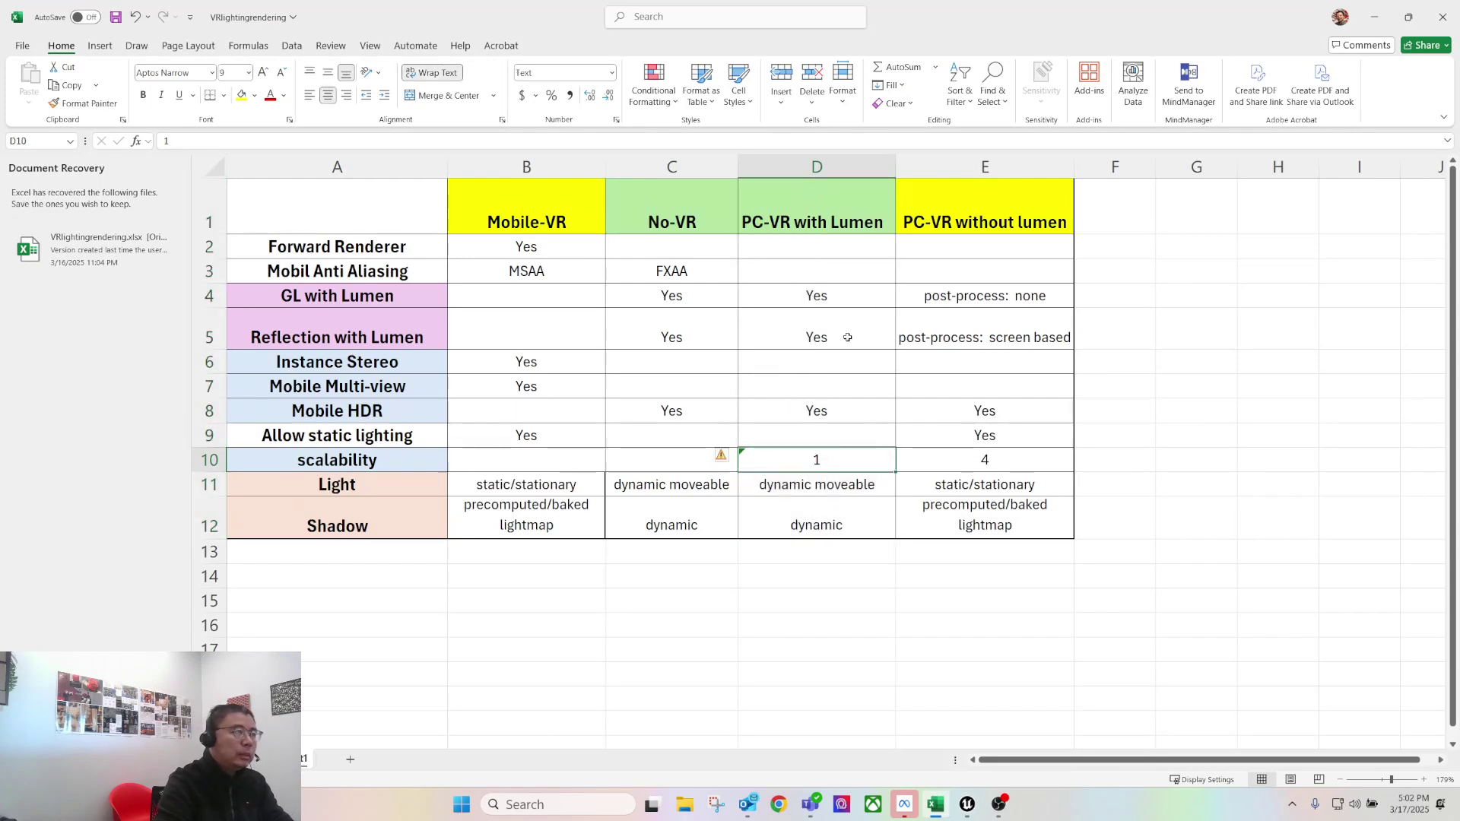
pyautogui.click(967, 804)
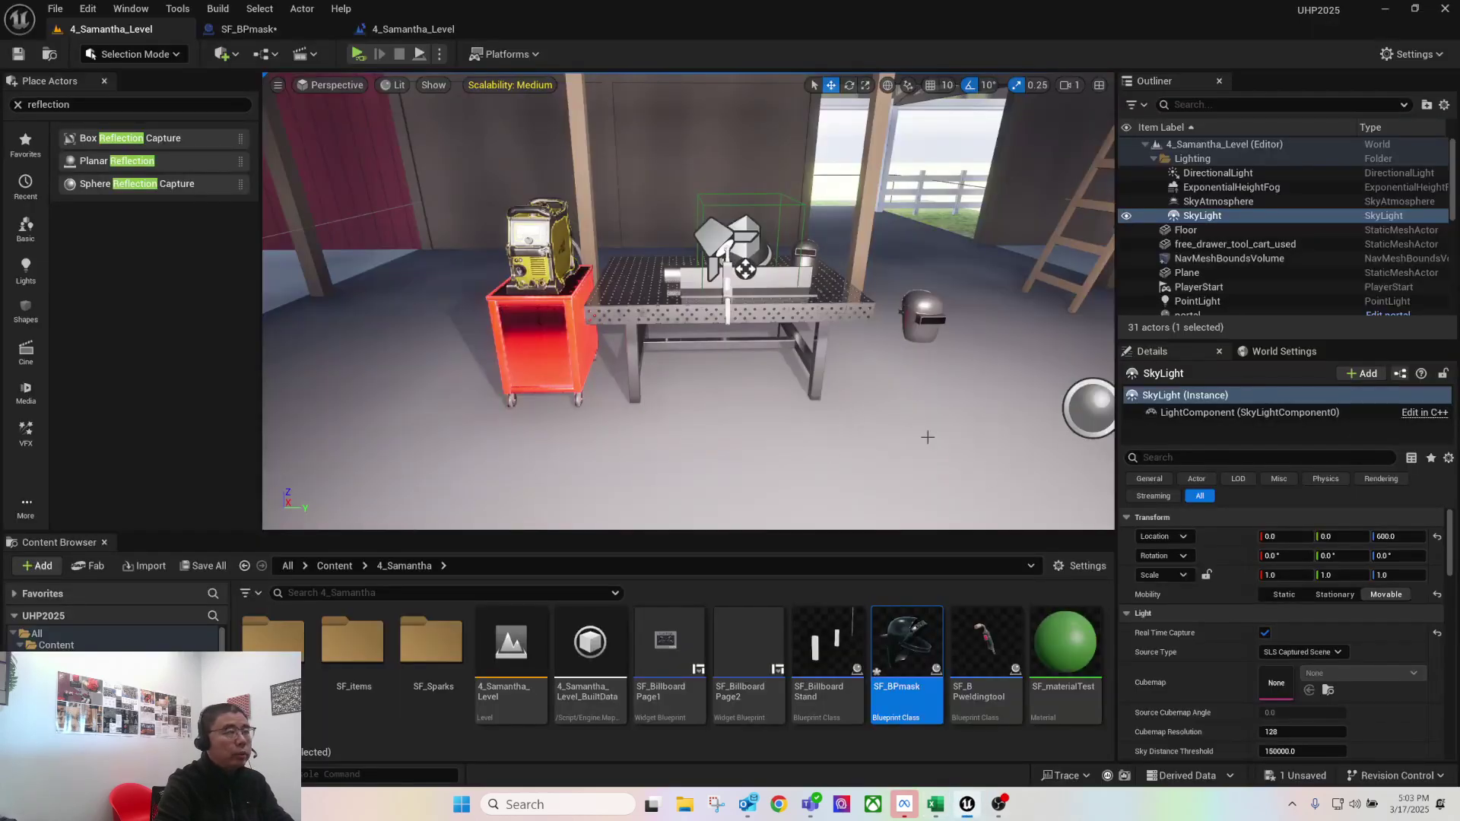
# Find the PostProcessVolume by filtering for "post" and enable its Infinite Extent (Unbound) setting
pyautogui.moveTo(735, 193); pyautogui.dragTo(836, 197, button='right')
pyautogui.click(1205, 111)
pyautogui.write('post')
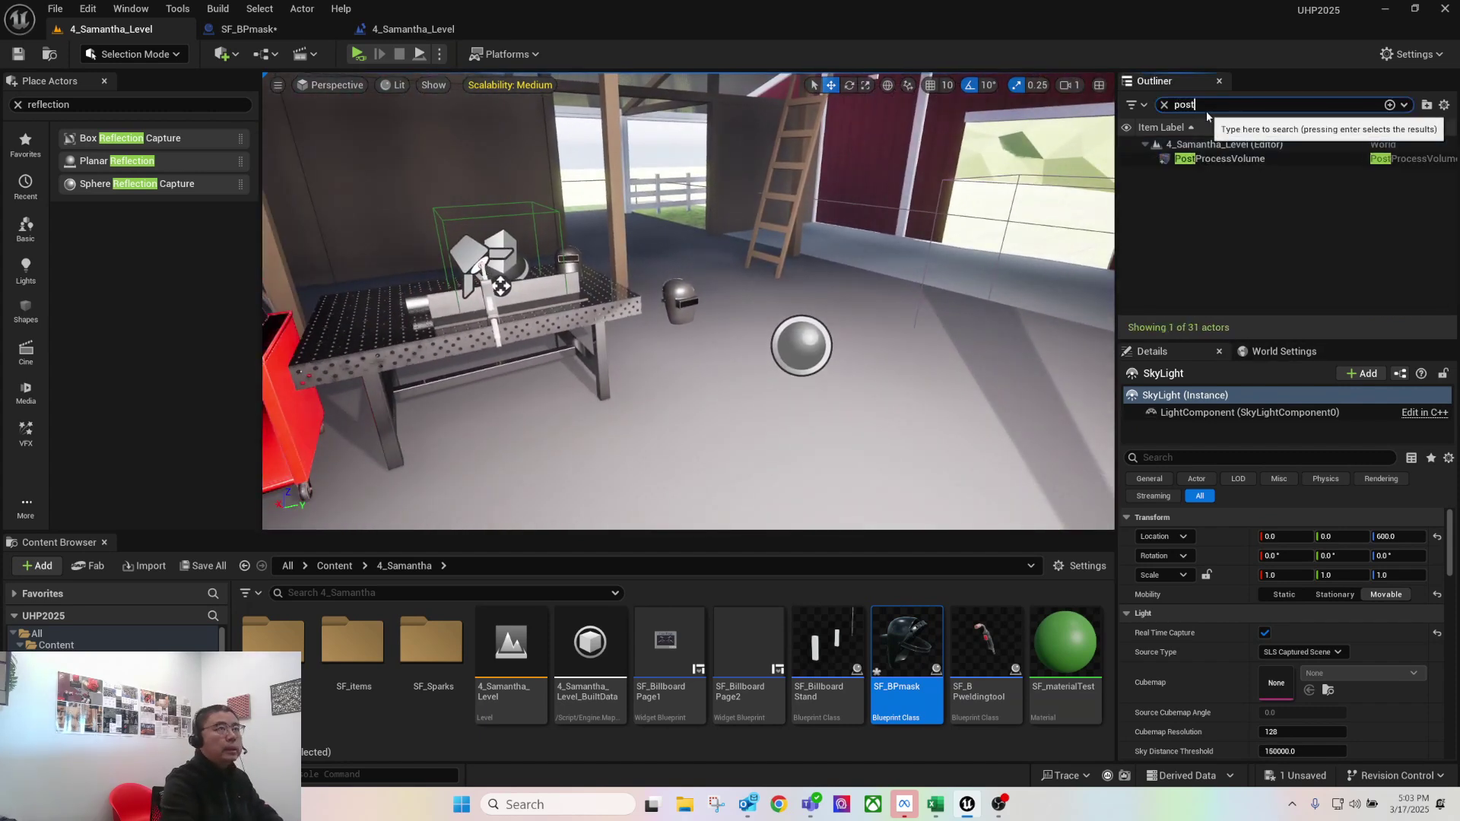
pyautogui.click(1242, 162)
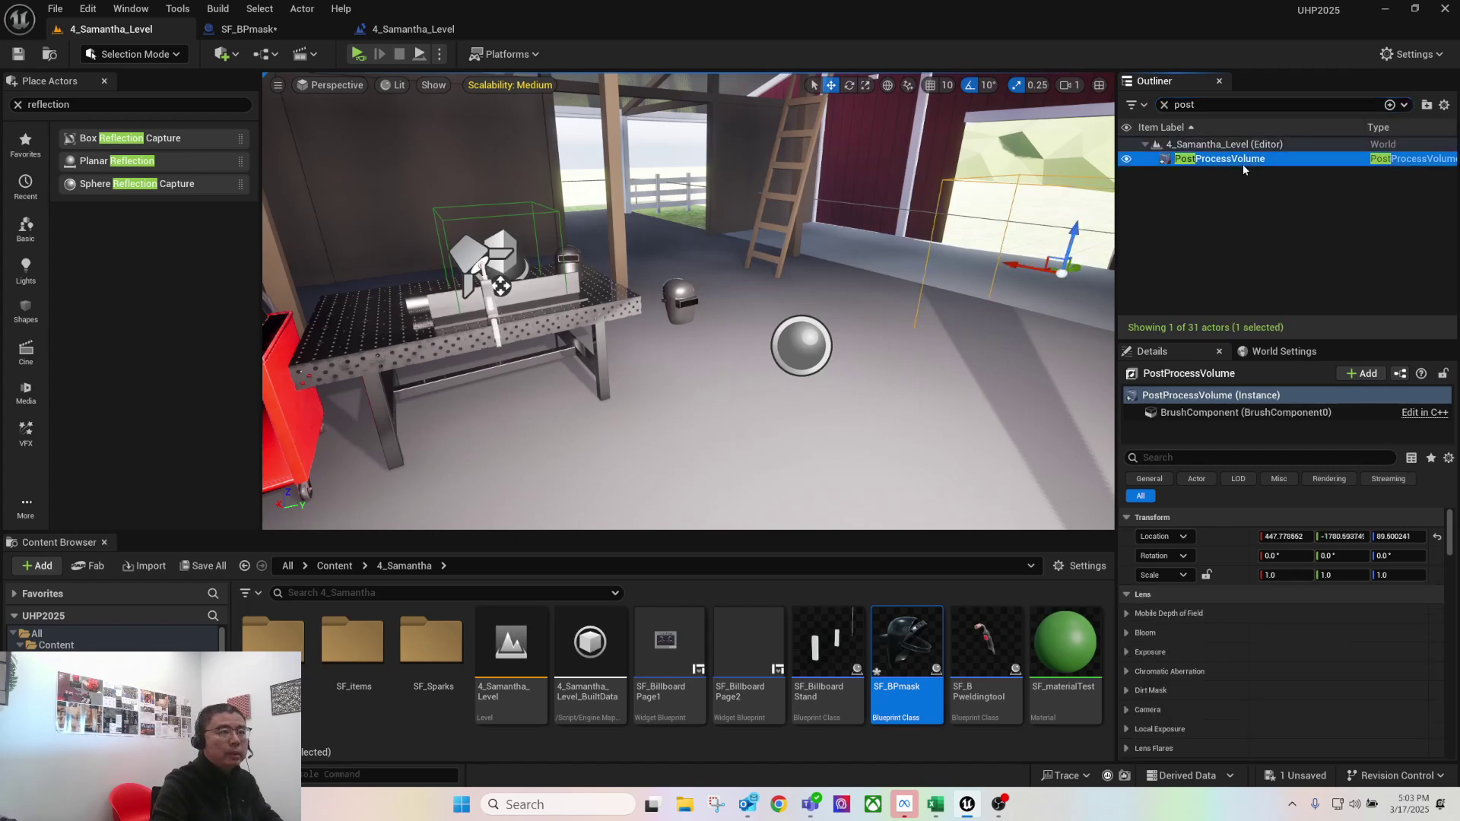
pyautogui.click(1219, 457)
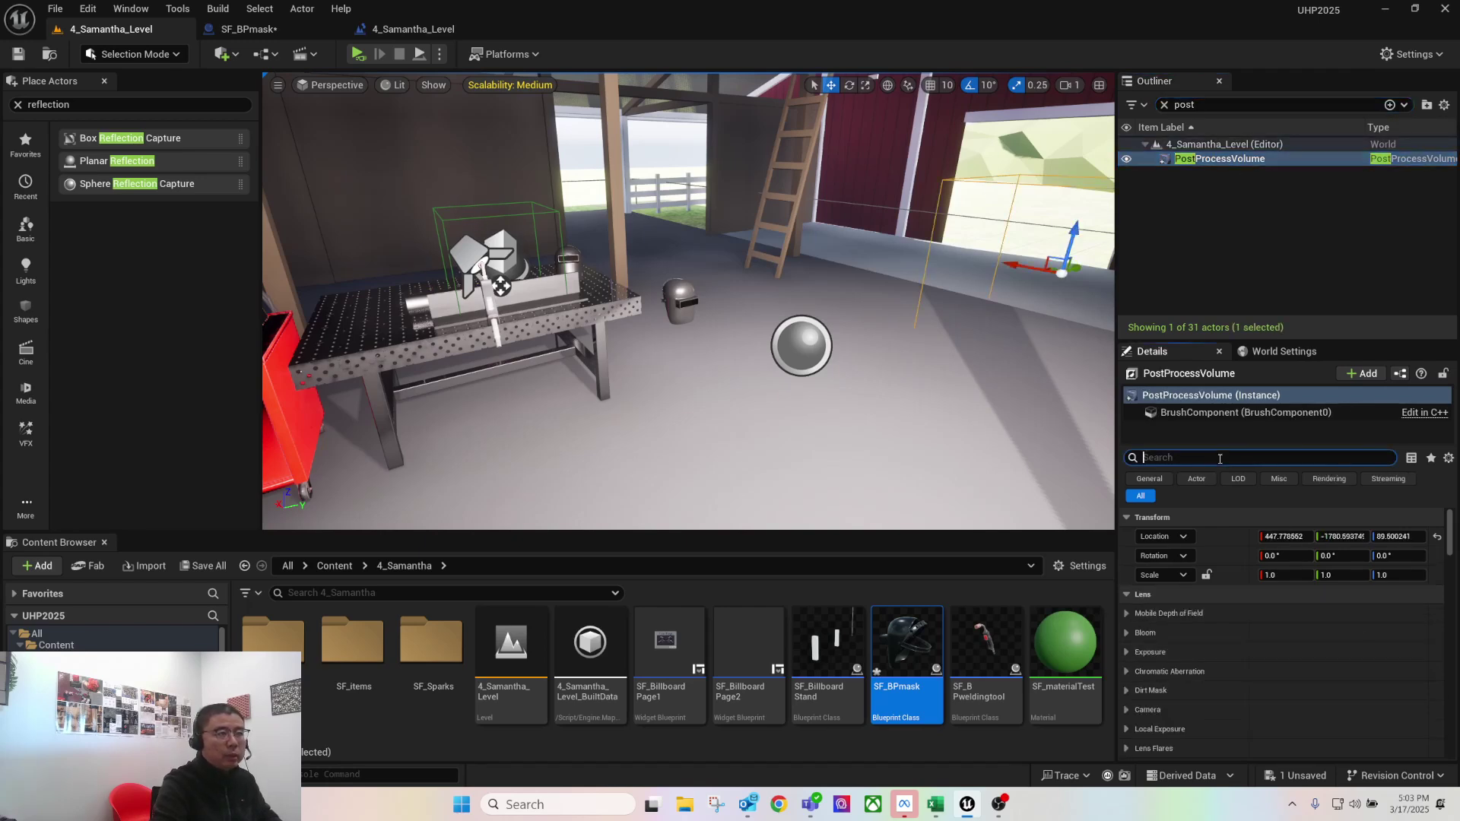
pyautogui.write('bound')
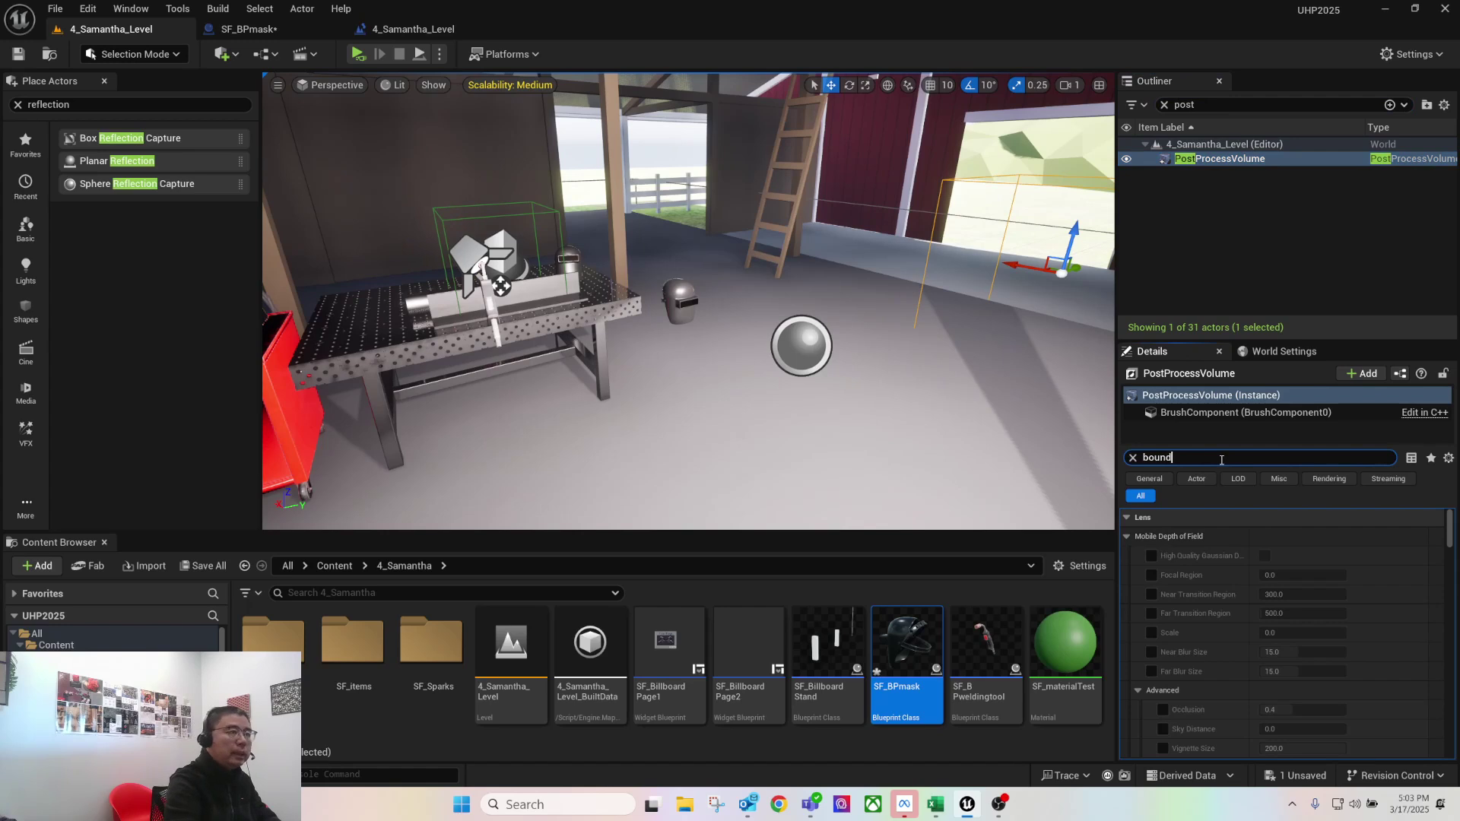
pyautogui.click(1268, 537)
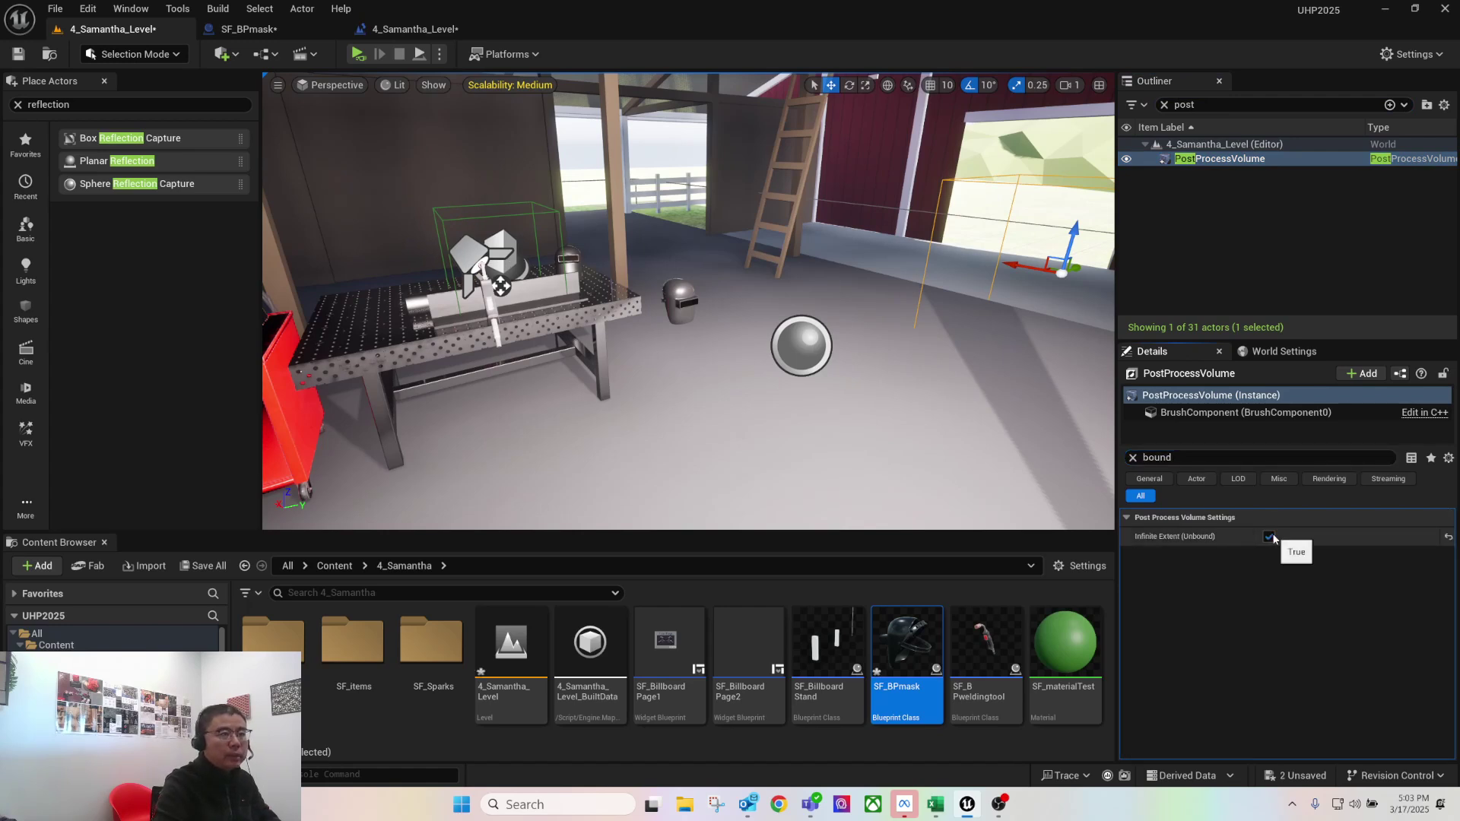
# Set the mobility of the point light near the barn ceiling to Static and clear the property and actor search filters
pyautogui.moveTo(681, 290); pyautogui.dragTo(695, 235, button='right')
pyautogui.click(752, 205)
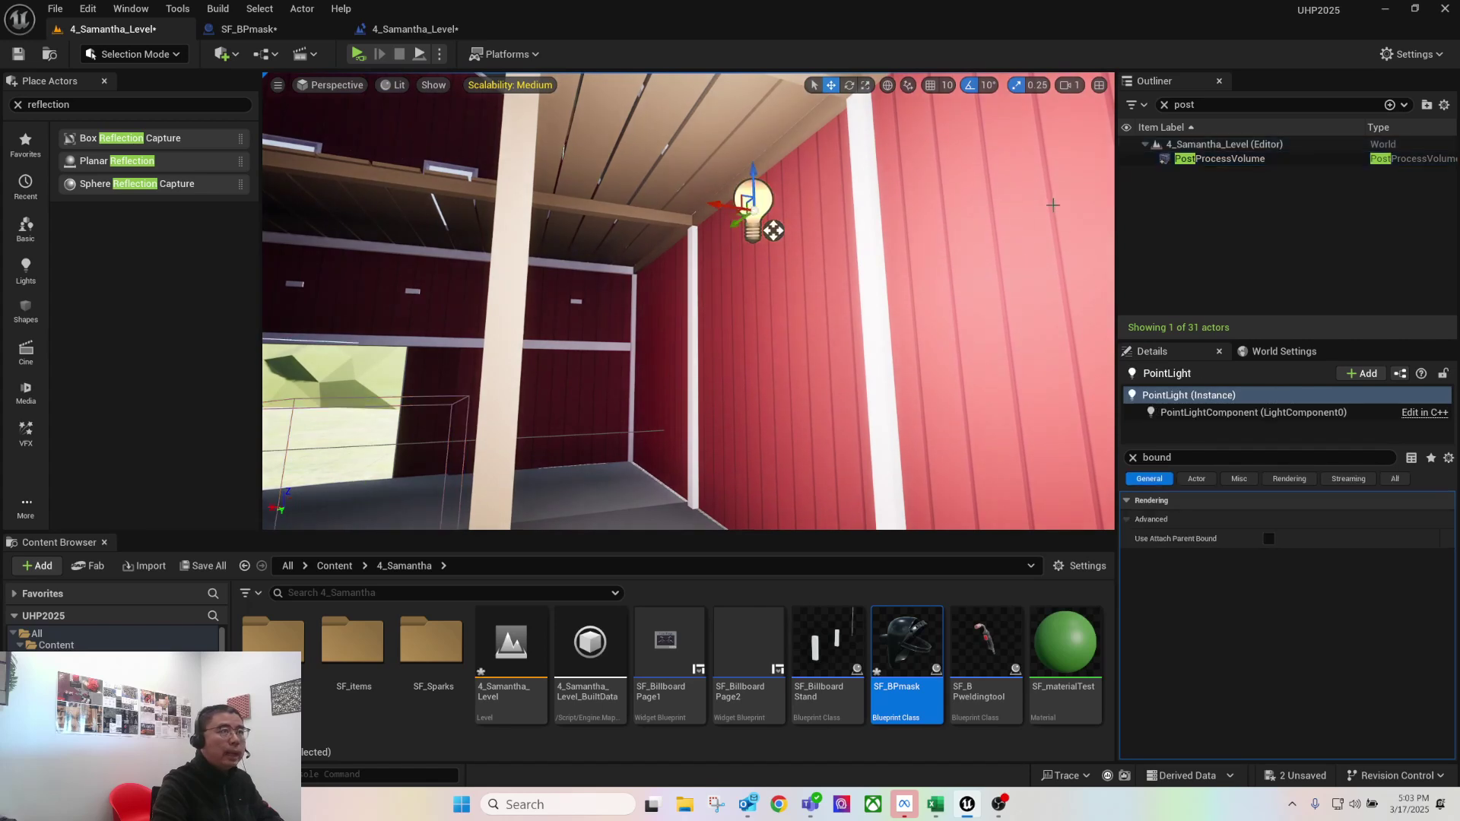
pyautogui.click(1133, 457)
pyautogui.click(1282, 578)
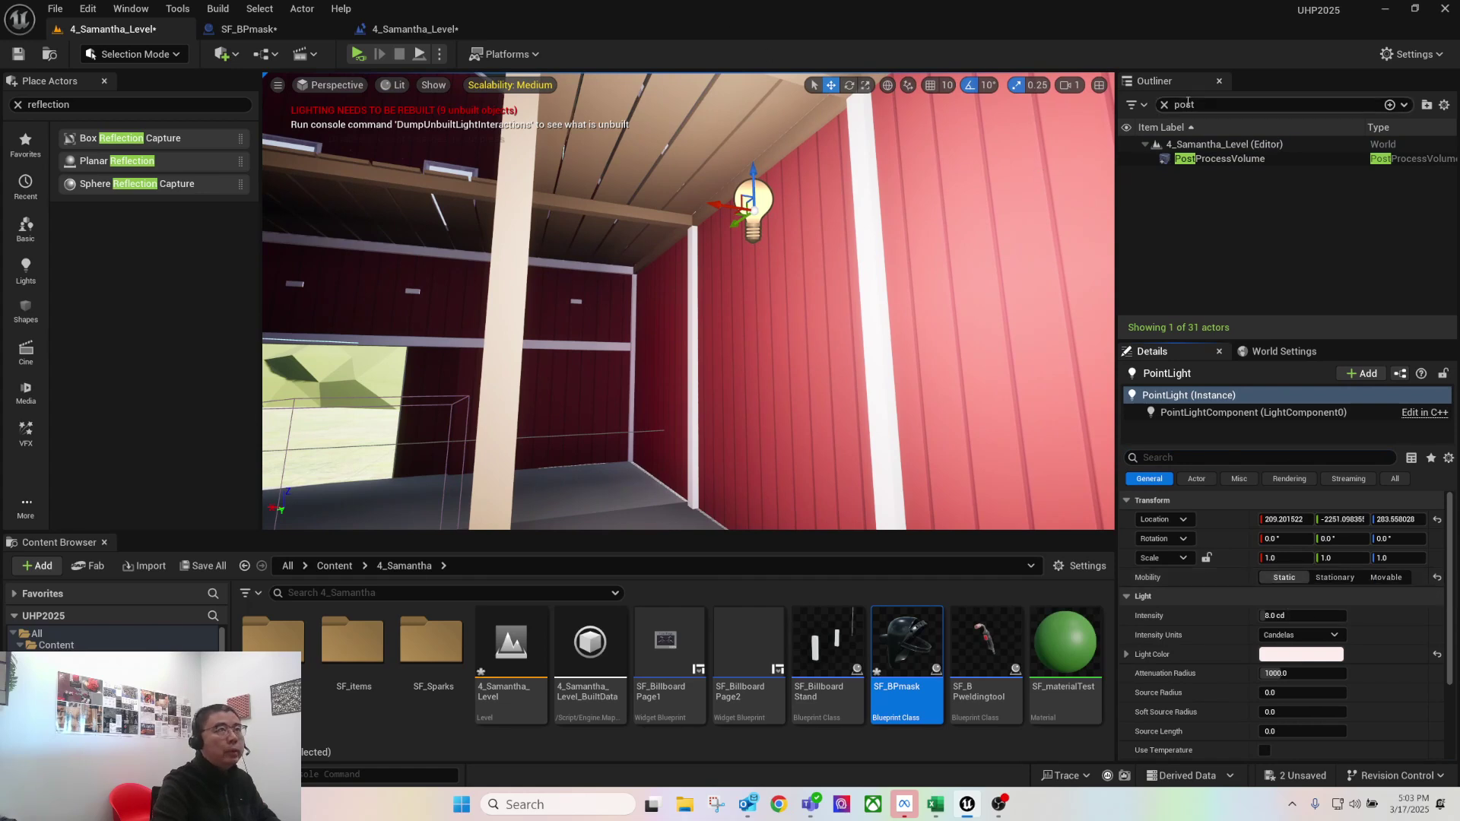
pyautogui.click(1163, 104)
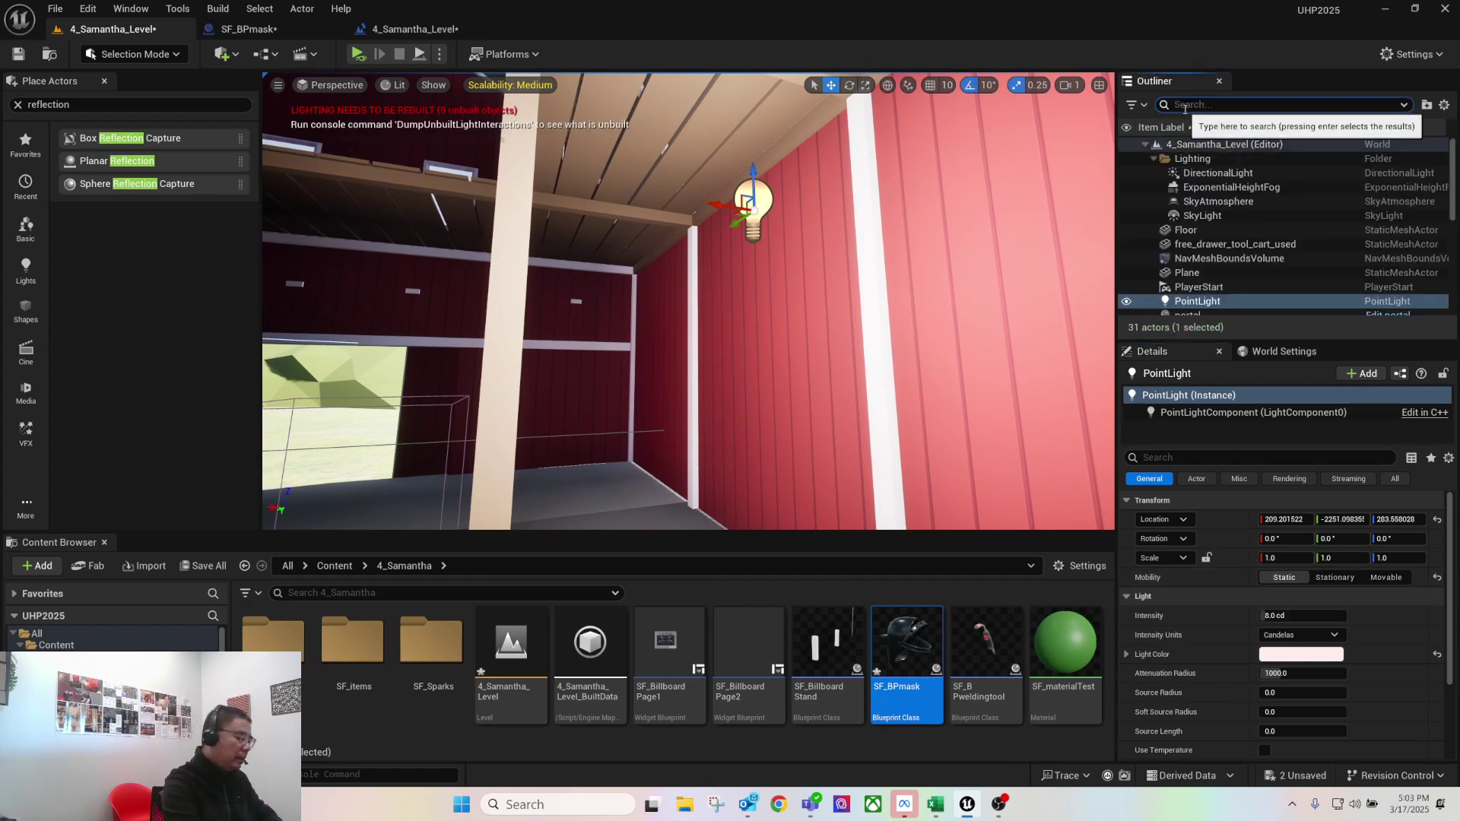
# Filter the level's actors for "light", check the SkyLight, and set the DirectionalLight's mobility to Stationary
pyautogui.write('light')
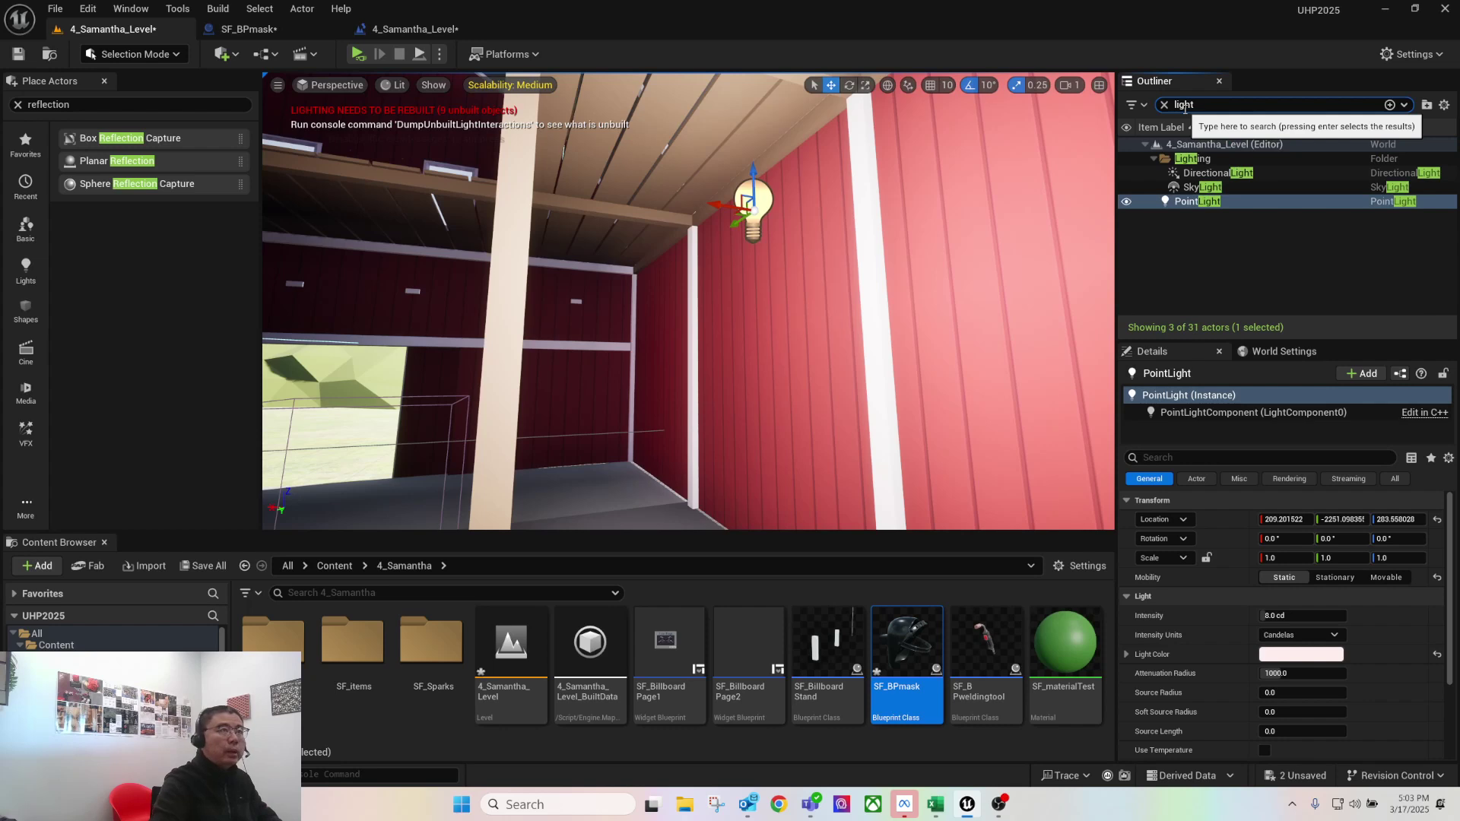
pyautogui.click(1225, 189)
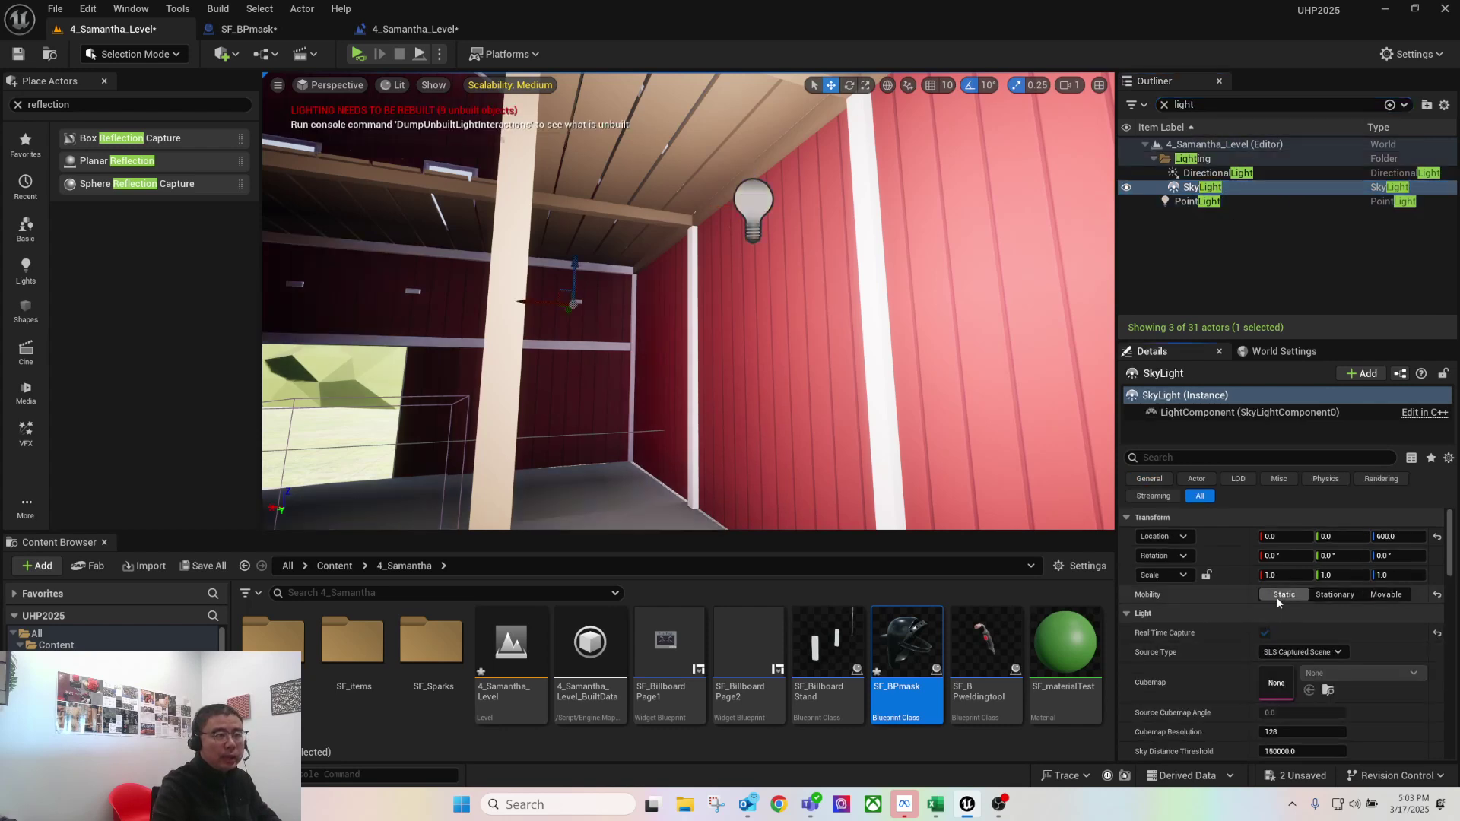
pyautogui.click(1224, 175)
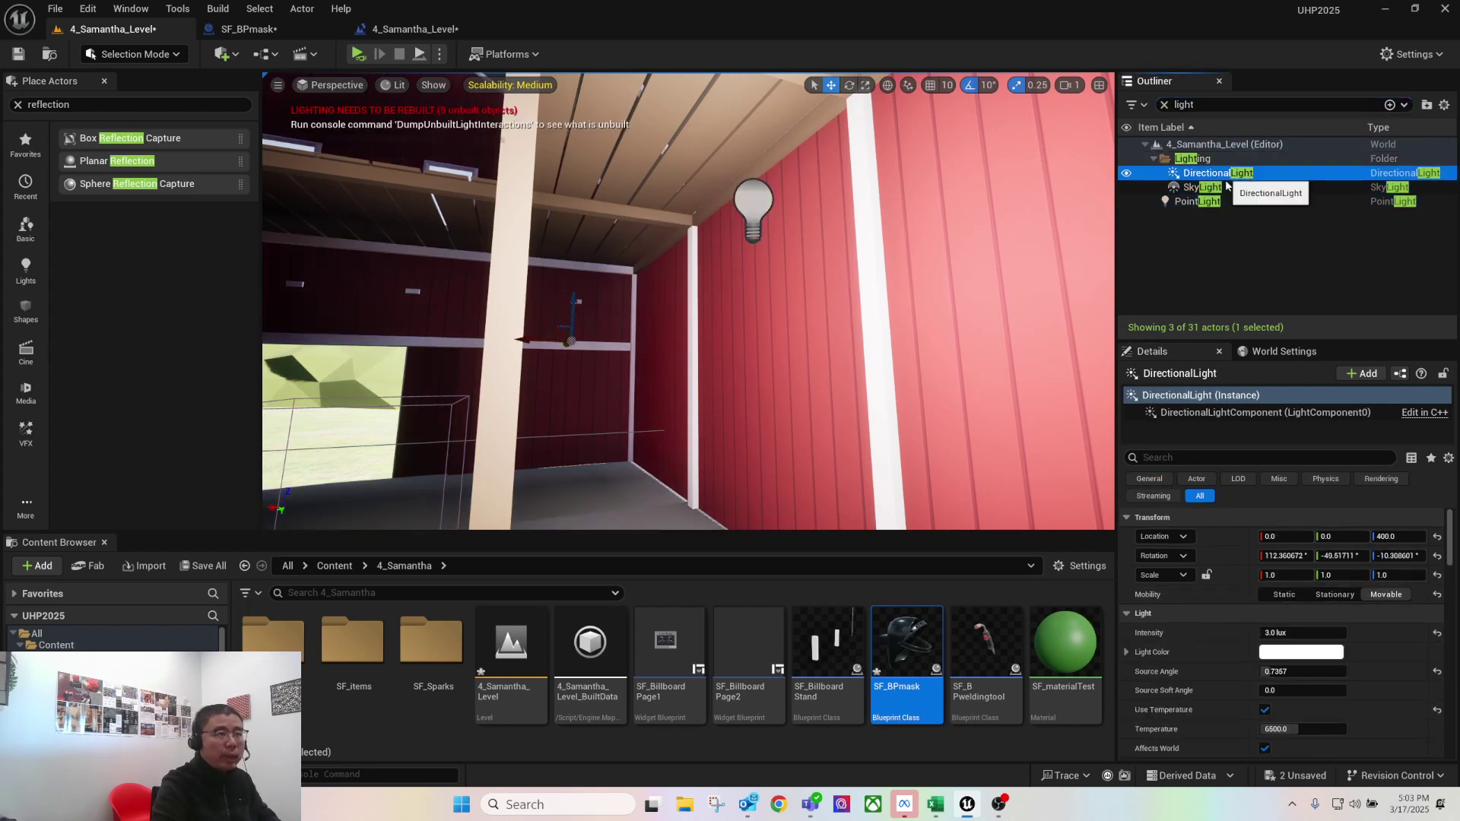
pyautogui.click(1324, 594)
pyautogui.moveTo(925, 287); pyautogui.dragTo(539, 334, button='right')
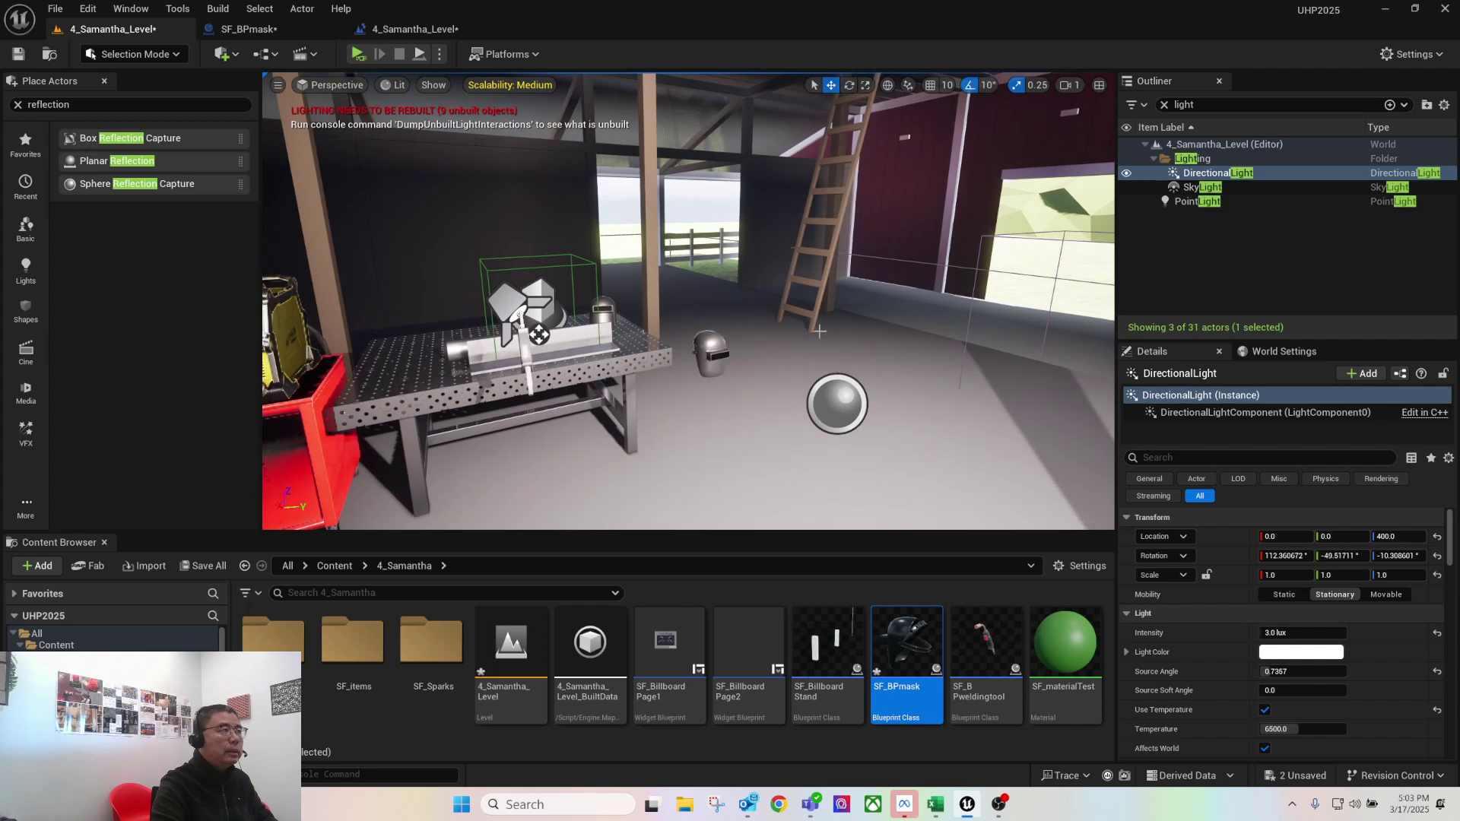
# Switch to Excel, check the post-process, light and shadow entries for PC-VR without Lumen, and return to Unreal Editor
pyautogui.click(935, 804)
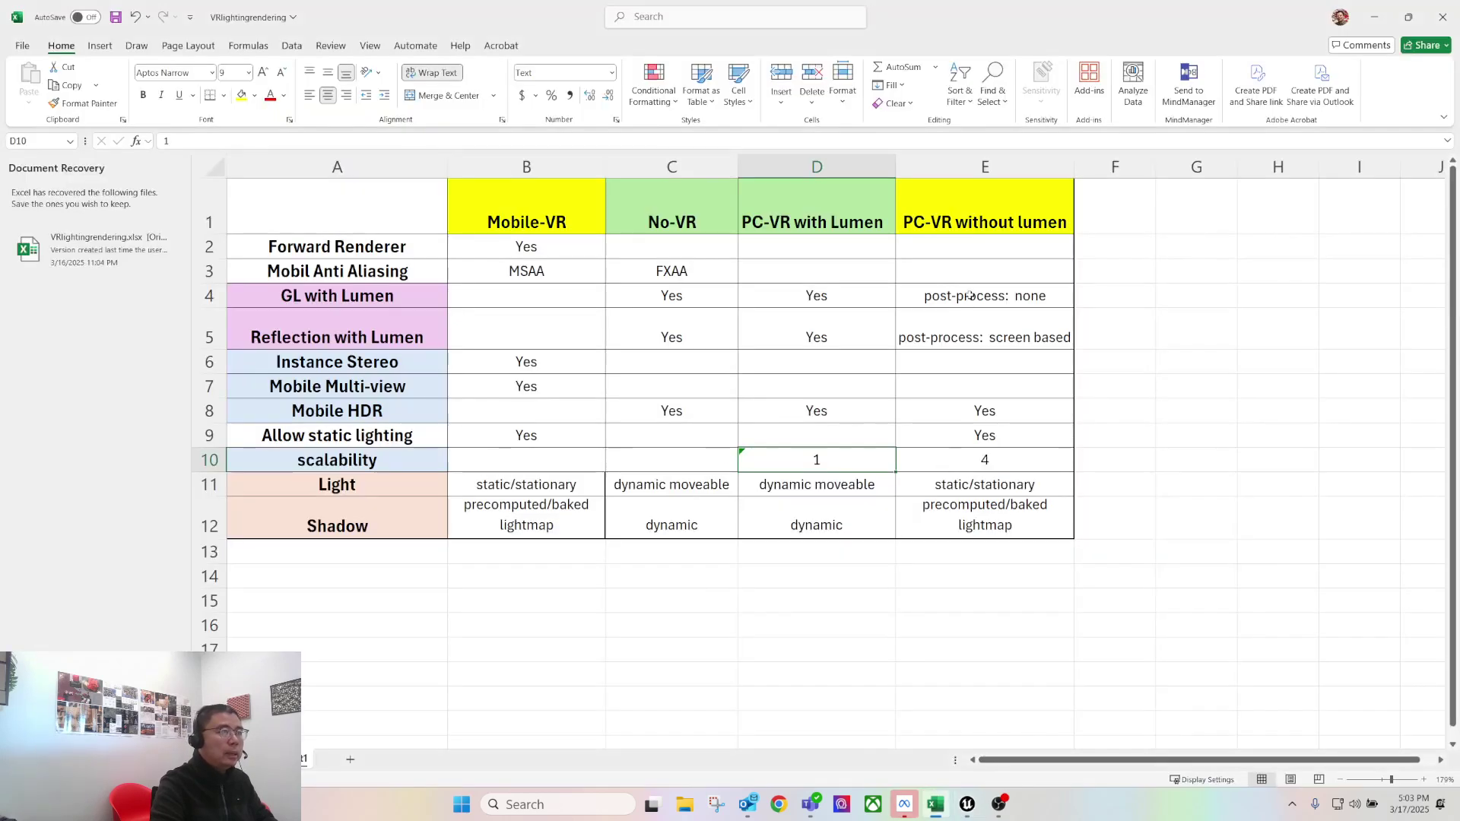
pyautogui.moveTo(971, 303); pyautogui.dragTo(973, 338)
pyautogui.moveTo(948, 487); pyautogui.dragTo(977, 539)
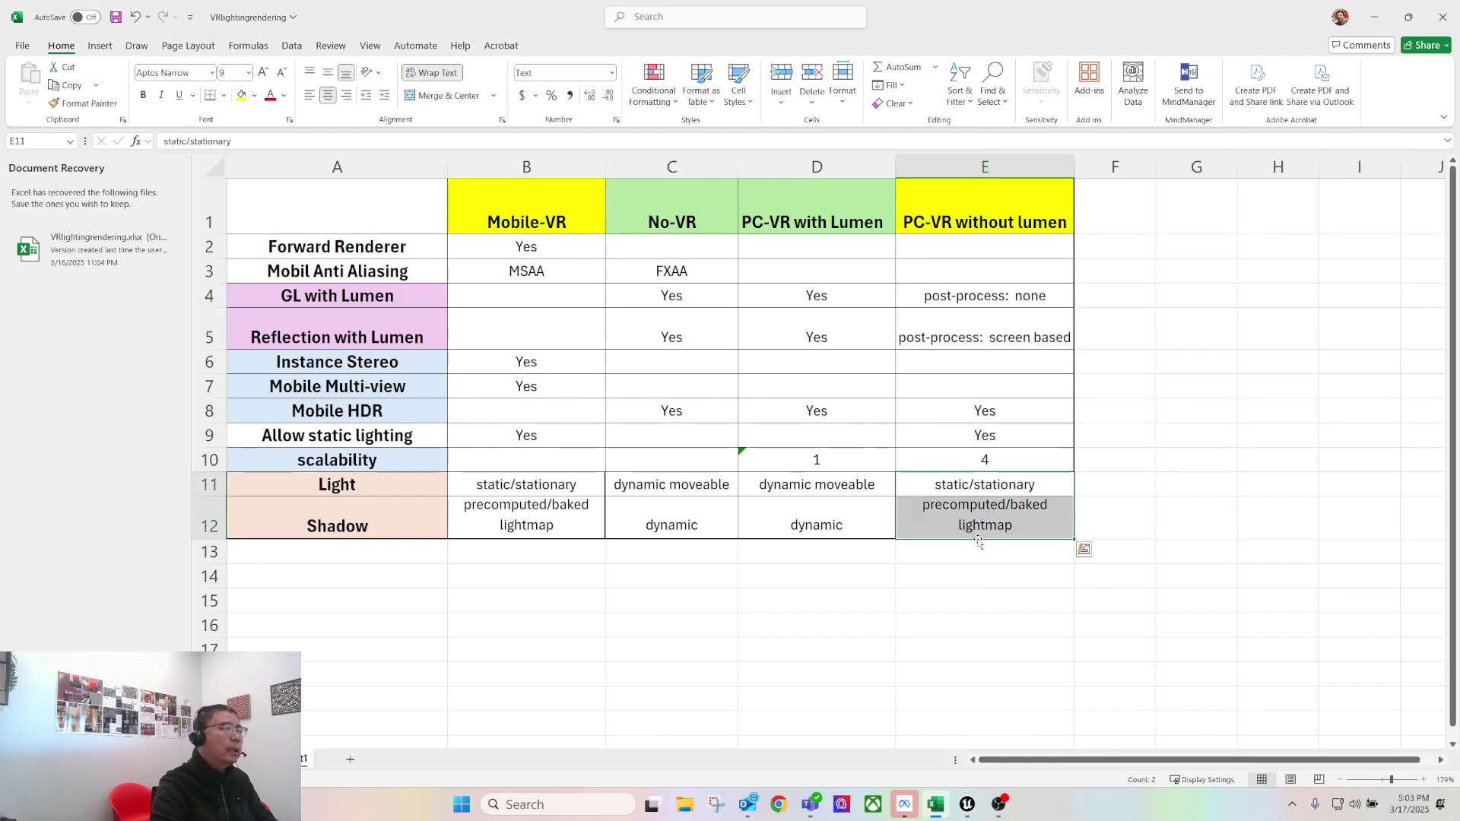
pyautogui.click(967, 805)
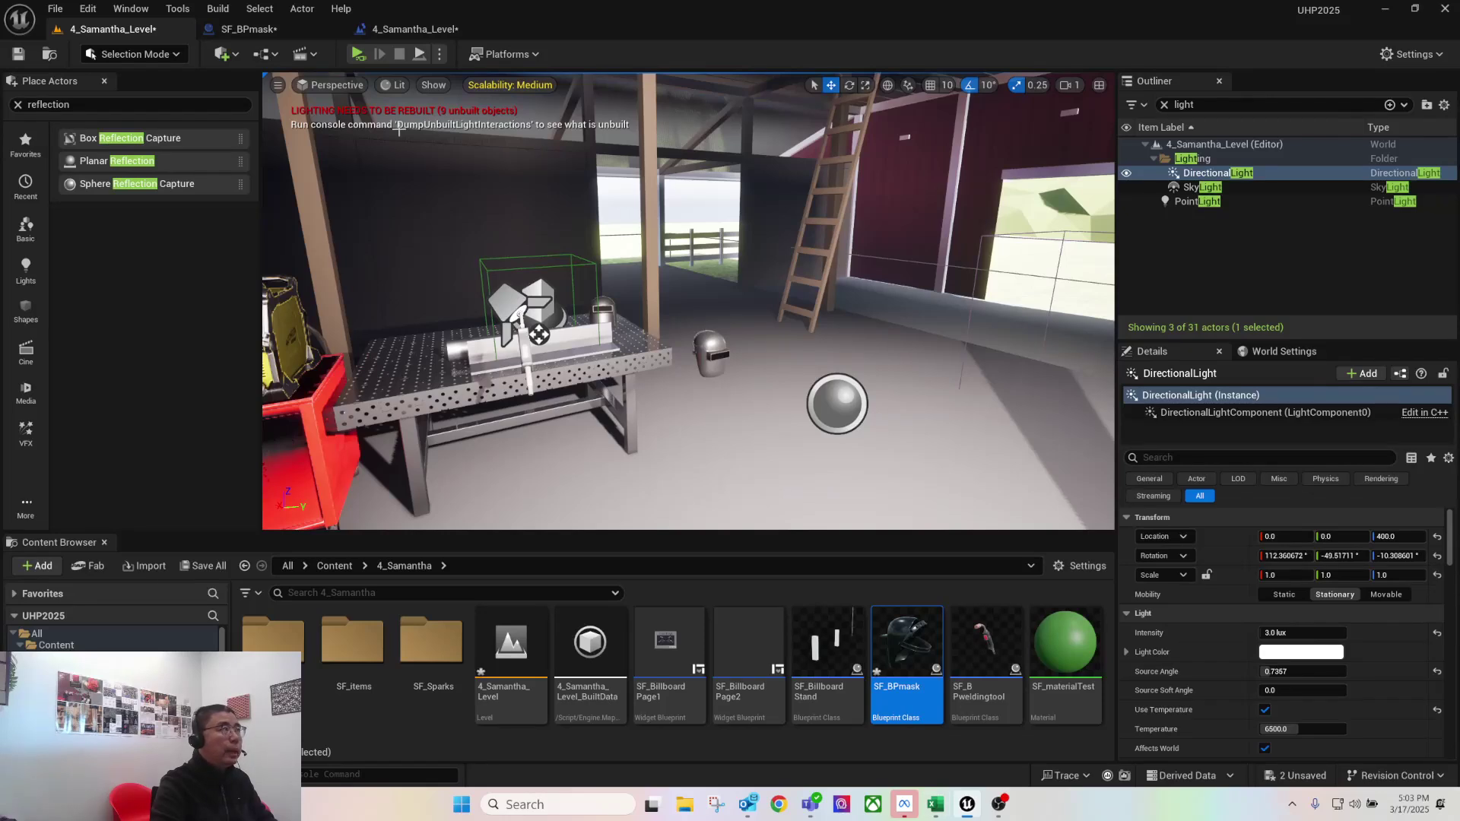
# Build only the level's lighting and close the resulting message log
pyautogui.click(218, 9)
pyautogui.moveTo(278, 135)
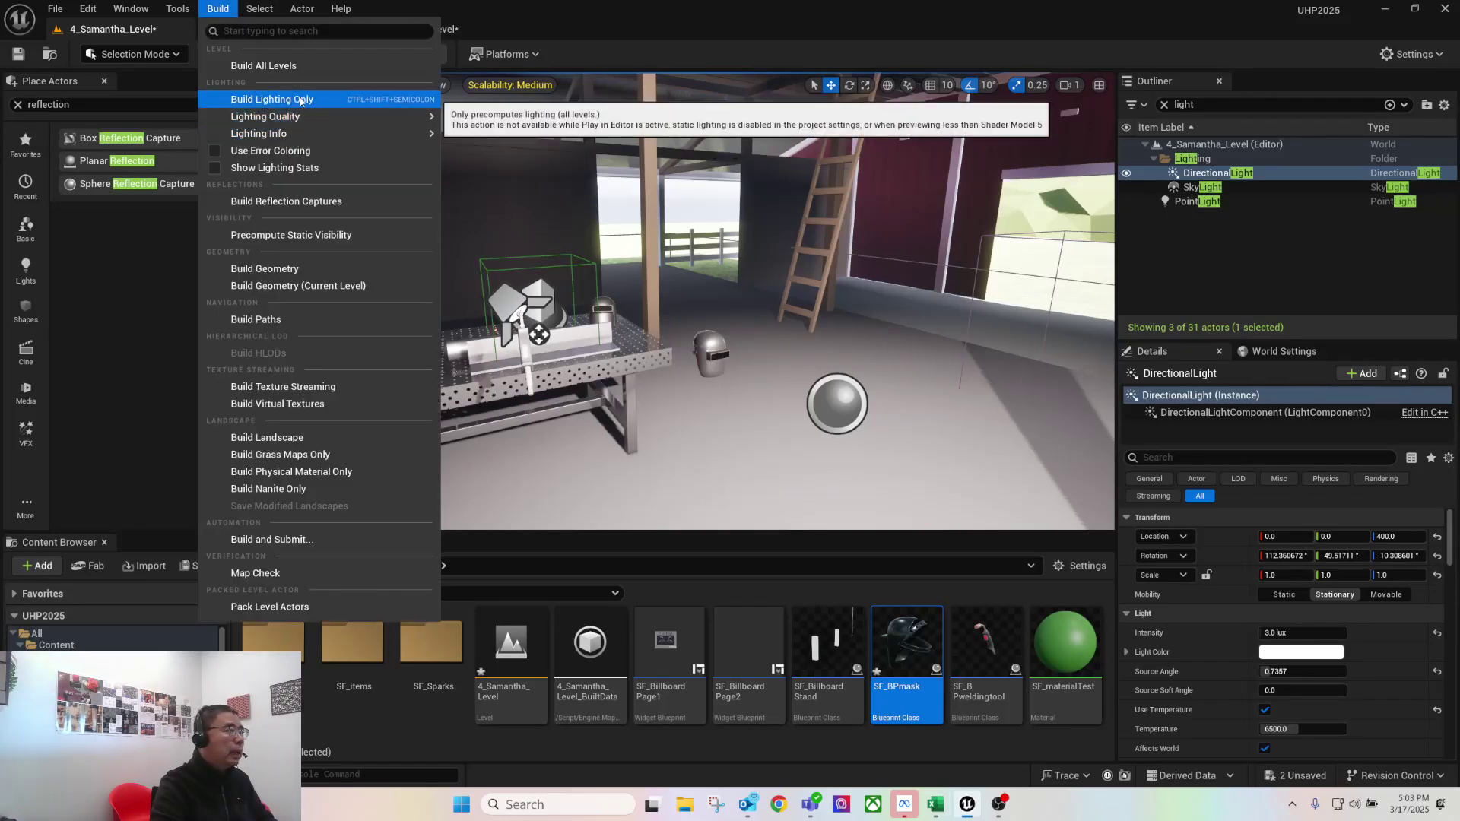
pyautogui.click(272, 99)
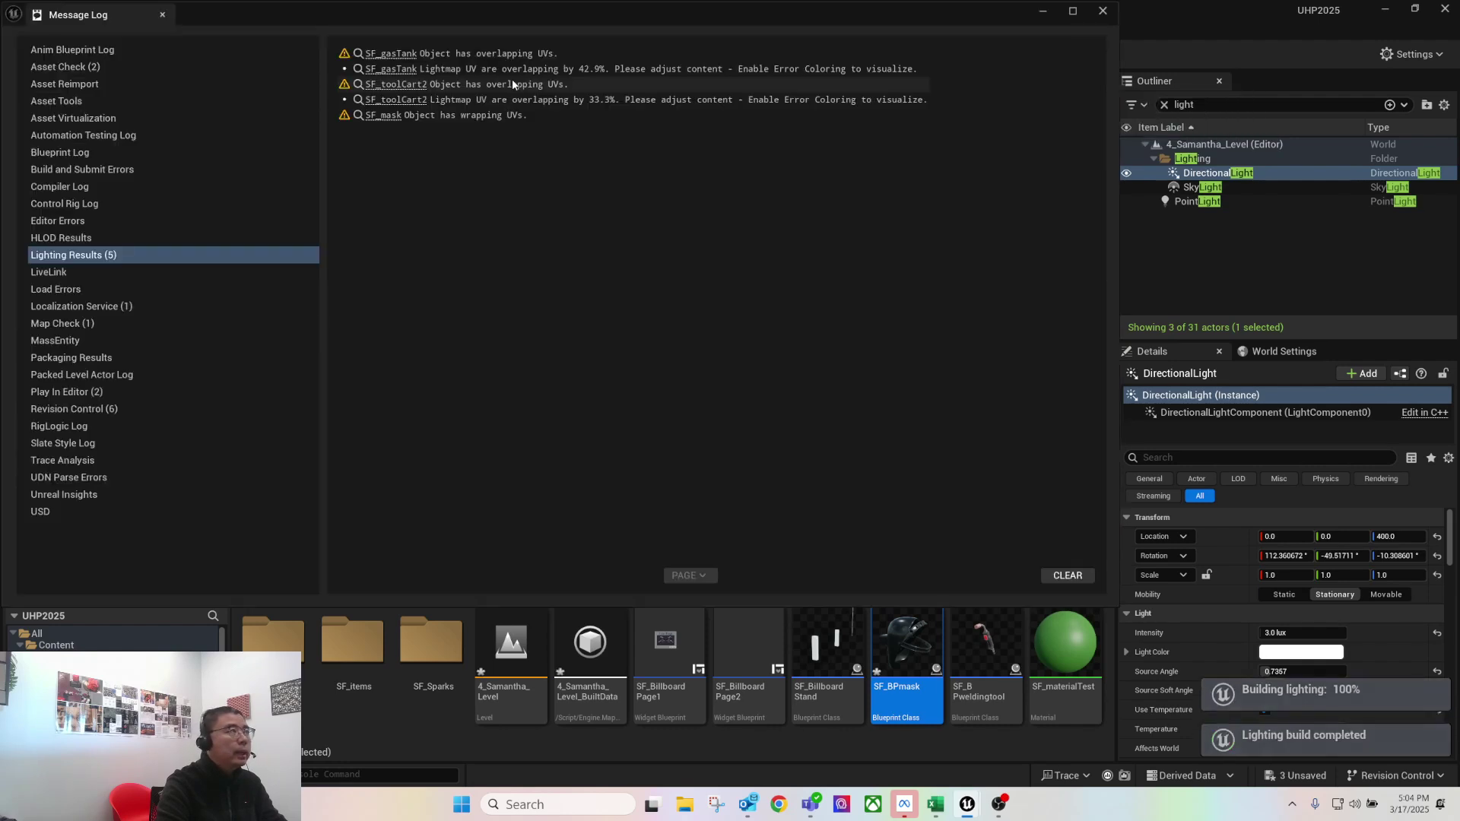
pyautogui.click(1102, 10)
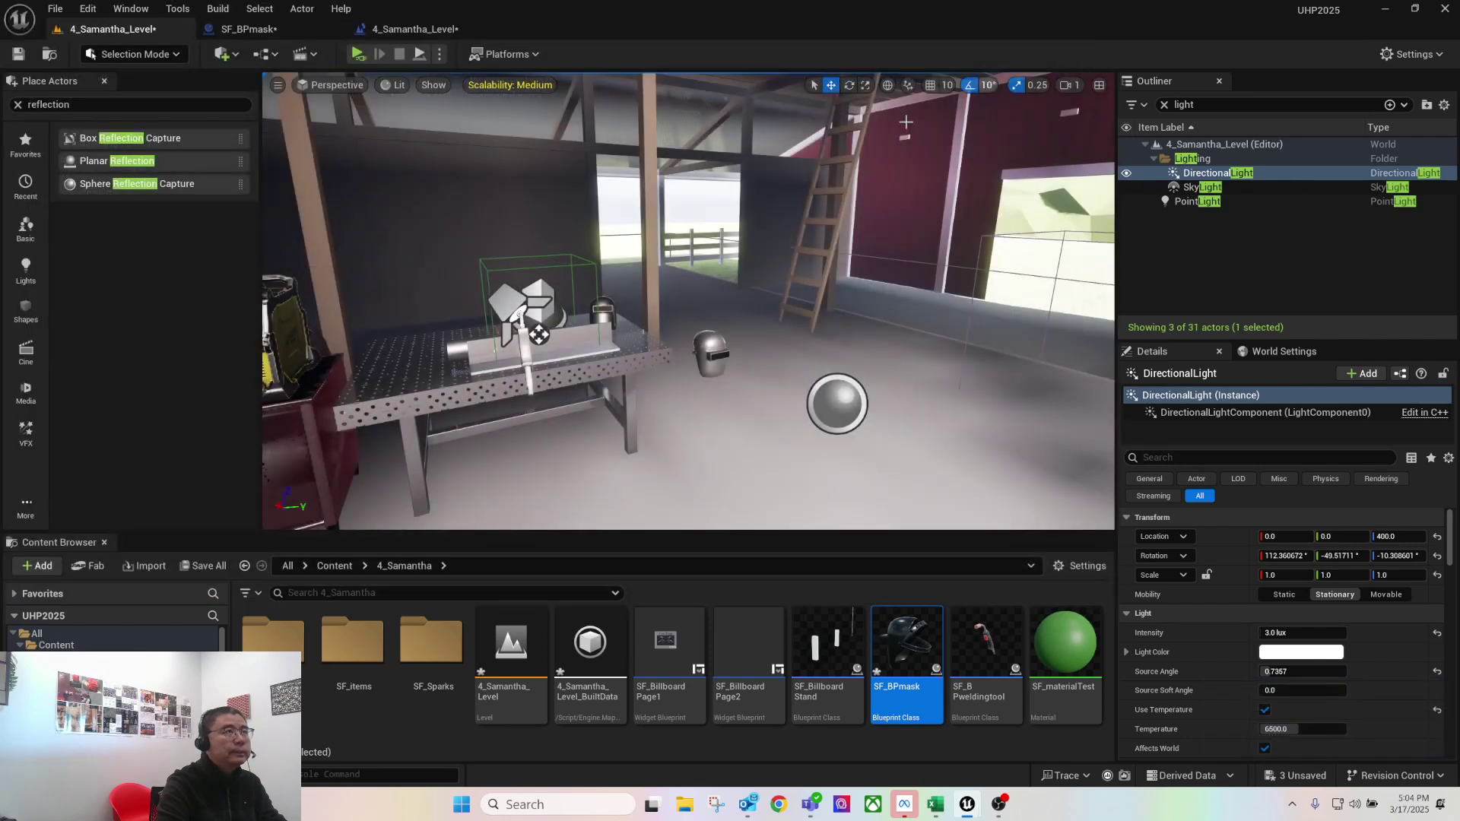
# Apply the Auto scalability setting to all scalability groups in the viewport
pyautogui.click(501, 85)
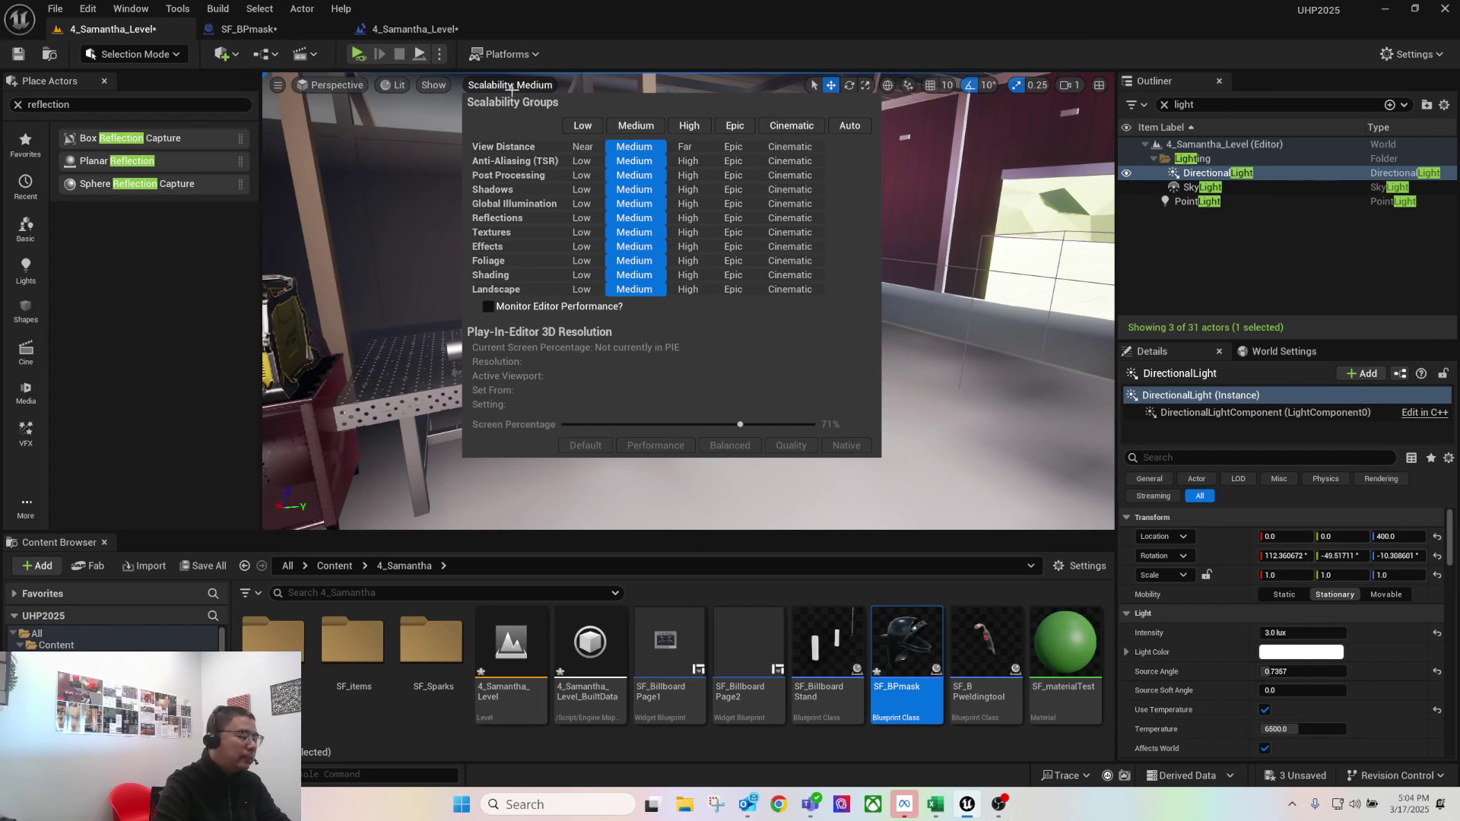
pyautogui.click(845, 126)
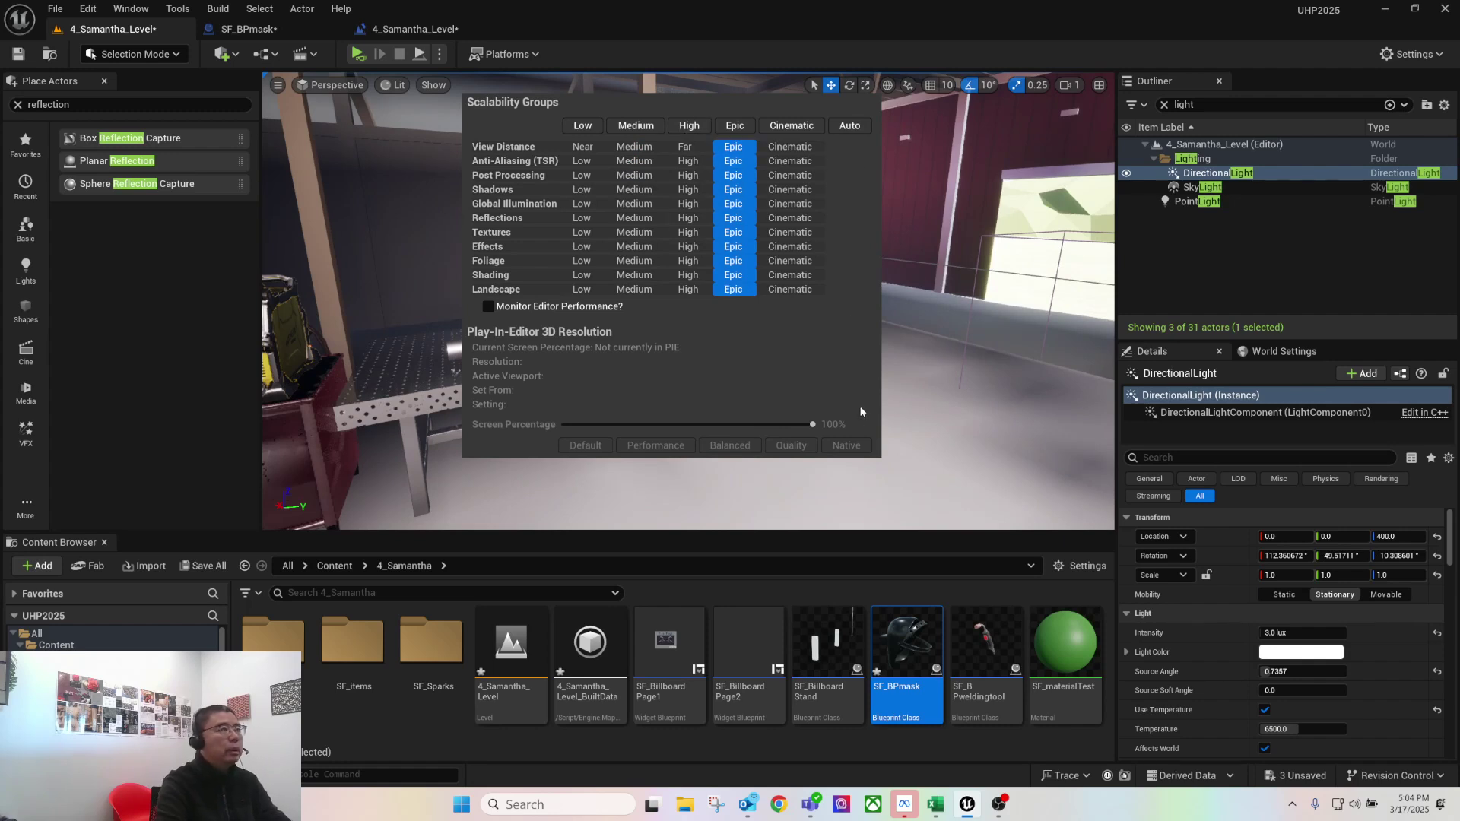
pyautogui.click(433, 84)
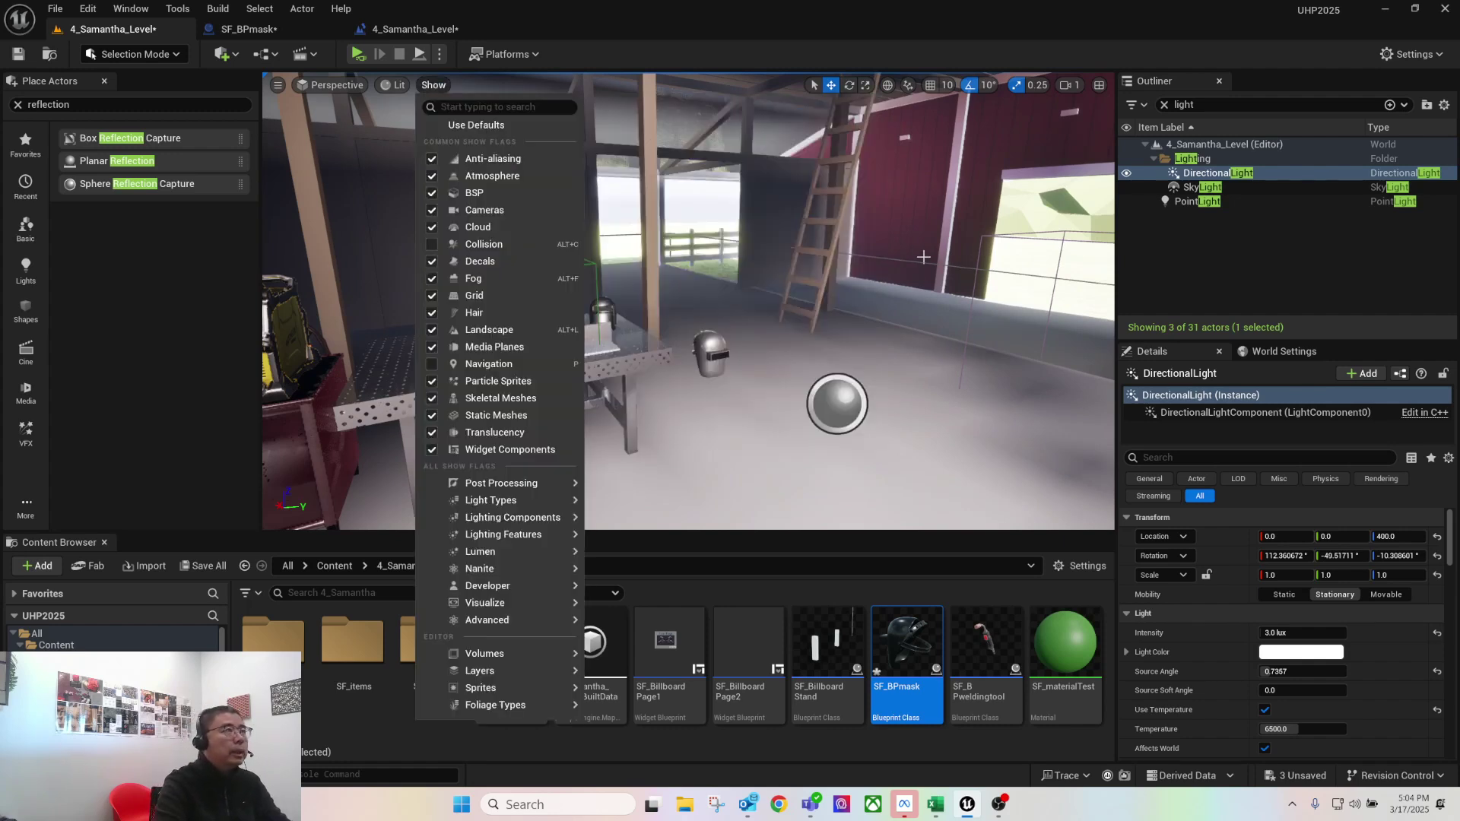
pyautogui.click(776, 249)
# Save all modified levels and assets, including the built lighting data
pyautogui.moveTo(747, 337); pyautogui.dragTo(745, 339, button='right')
pyautogui.click(55, 8)
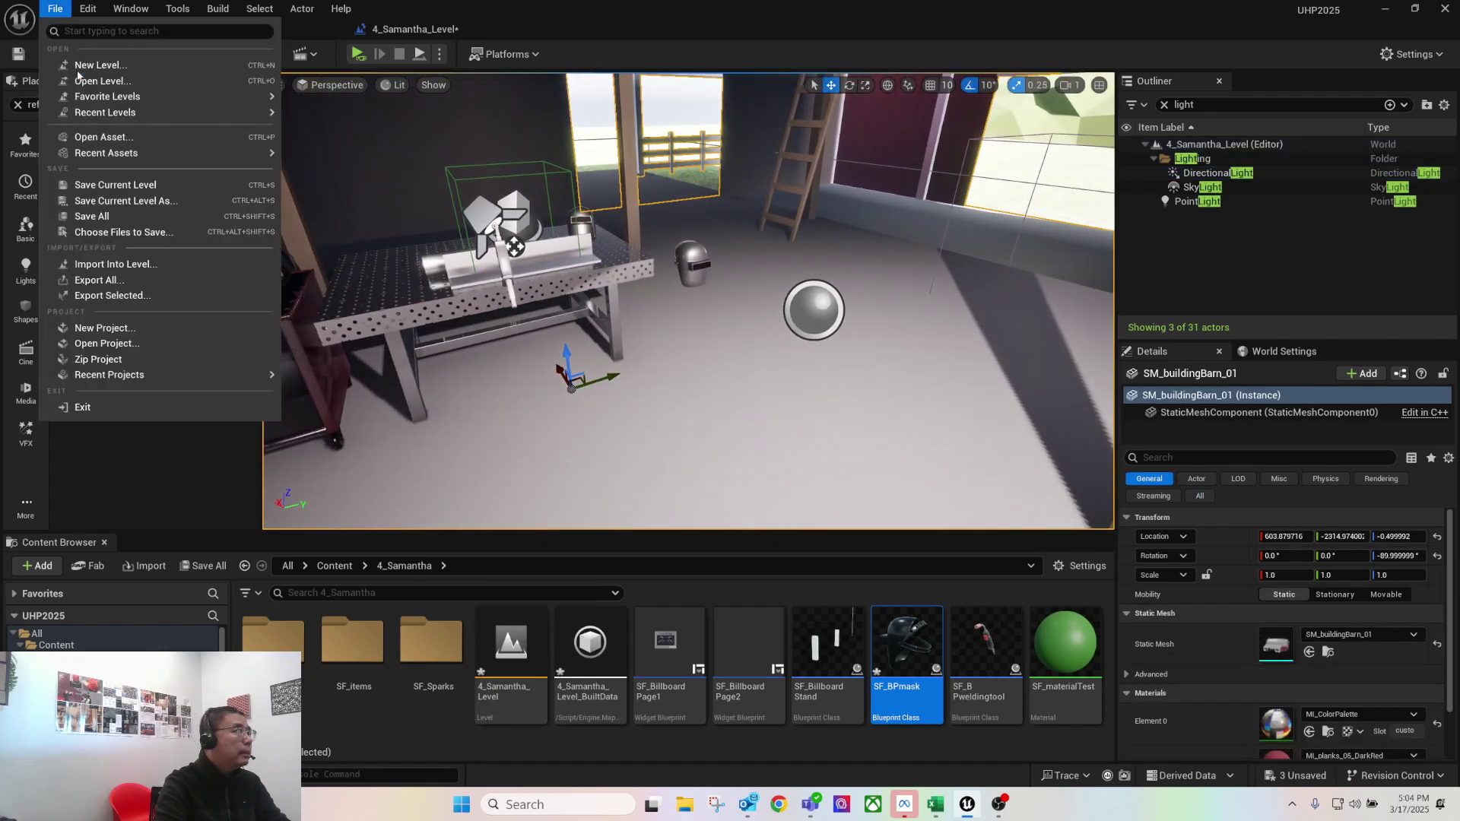
pyautogui.click(113, 217)
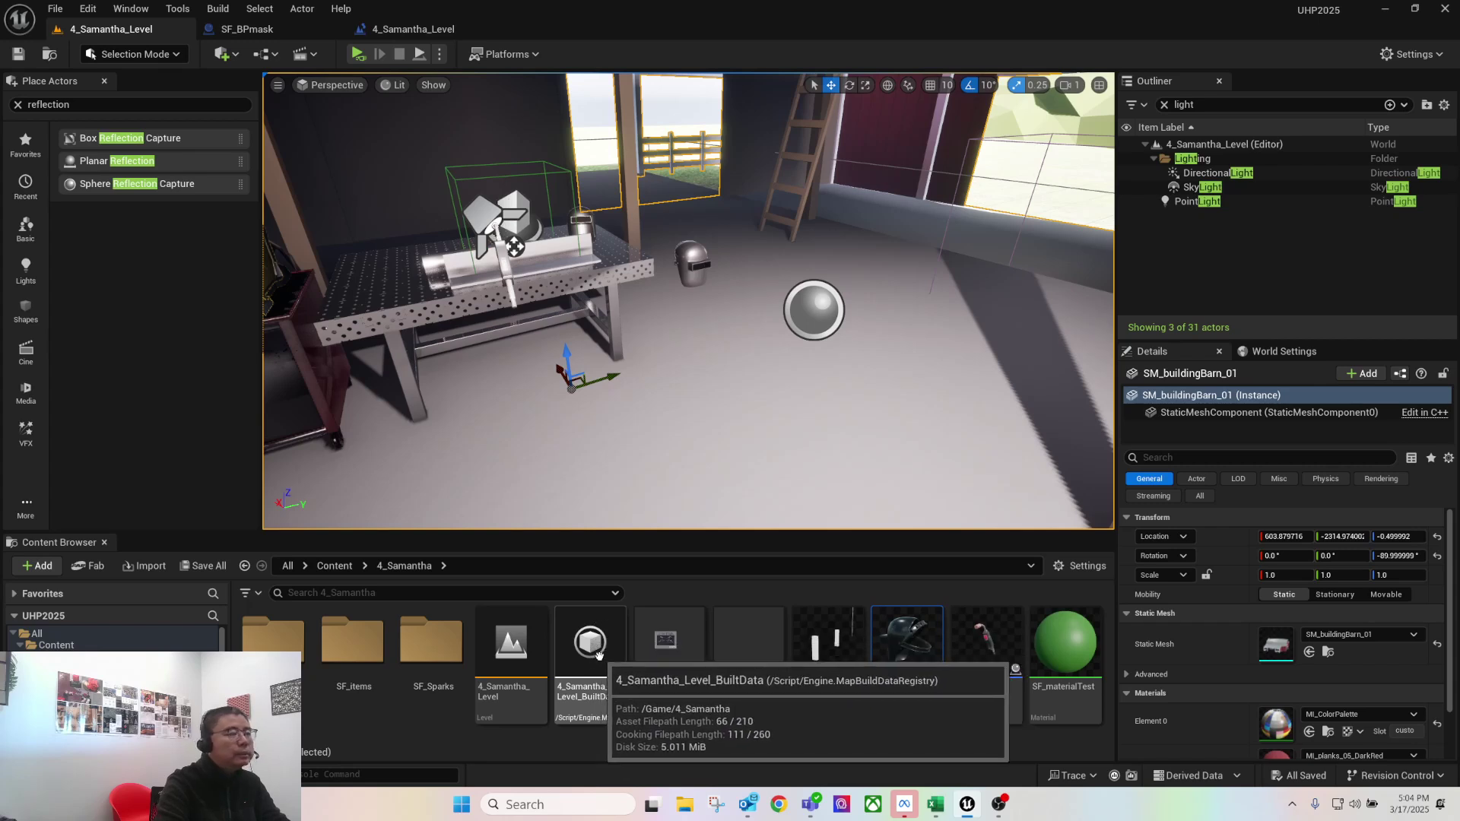
# Run the VR preview to test the level with baked lighting and end it with the console command exit
pyautogui.moveTo(770, 356); pyautogui.dragTo(770, 355, button='right')
pyautogui.moveTo(688, 304); pyautogui.dragTo(639, 335, button='right')
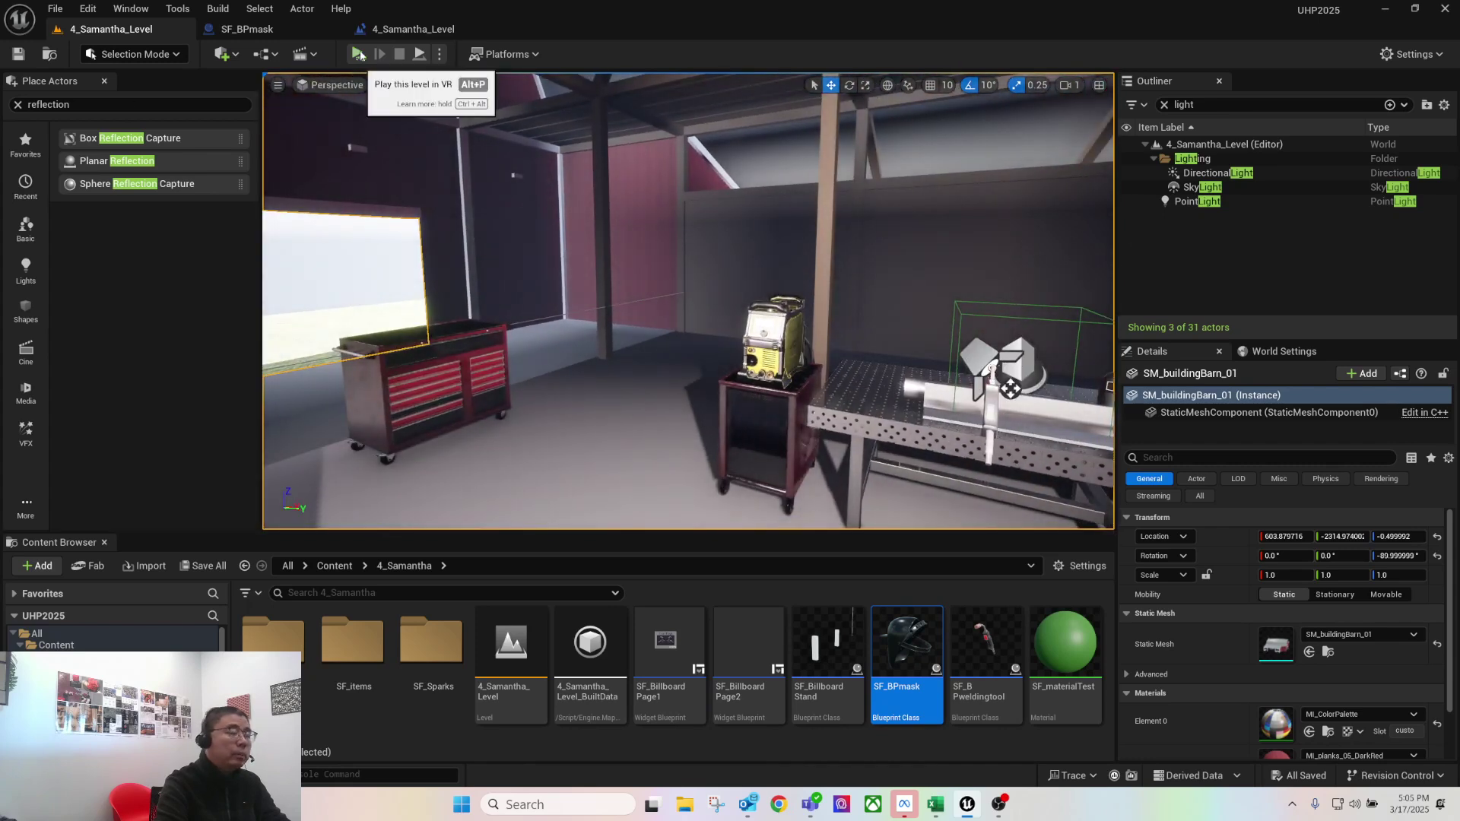
pyautogui.moveTo(684, 304); pyautogui.dragTo(661, 311, button='right')
pyautogui.moveTo(680, 225)
pyautogui.mouseDown(button='right')
pyautogui.moveTo(715, 226)
pyautogui.moveTo(679, 225)
pyautogui.mouseUp(button='right')
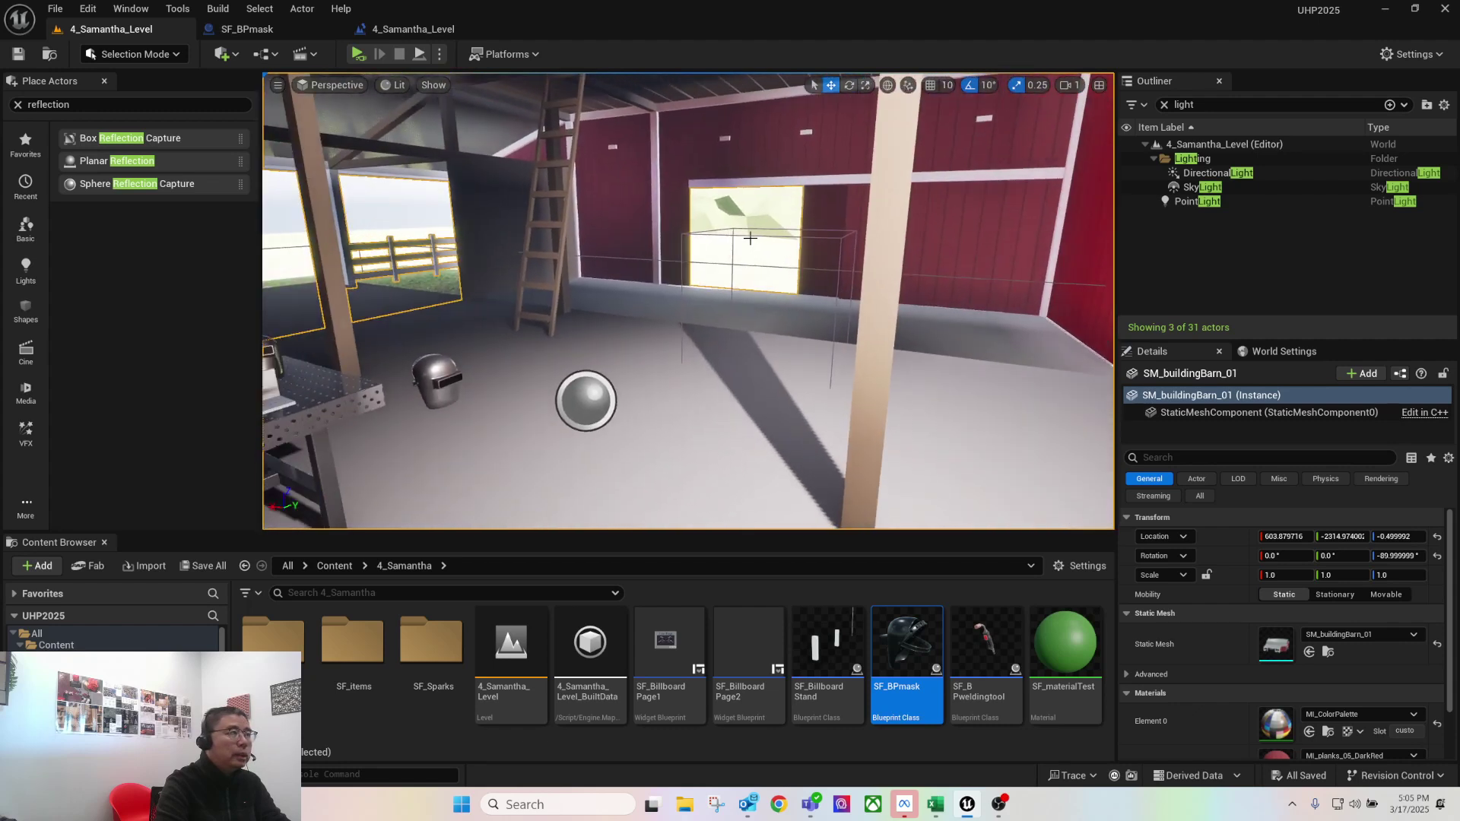
pyautogui.click(708, 268)
pyautogui.moveTo(659, 304); pyautogui.dragTo(616, 306, button='right')
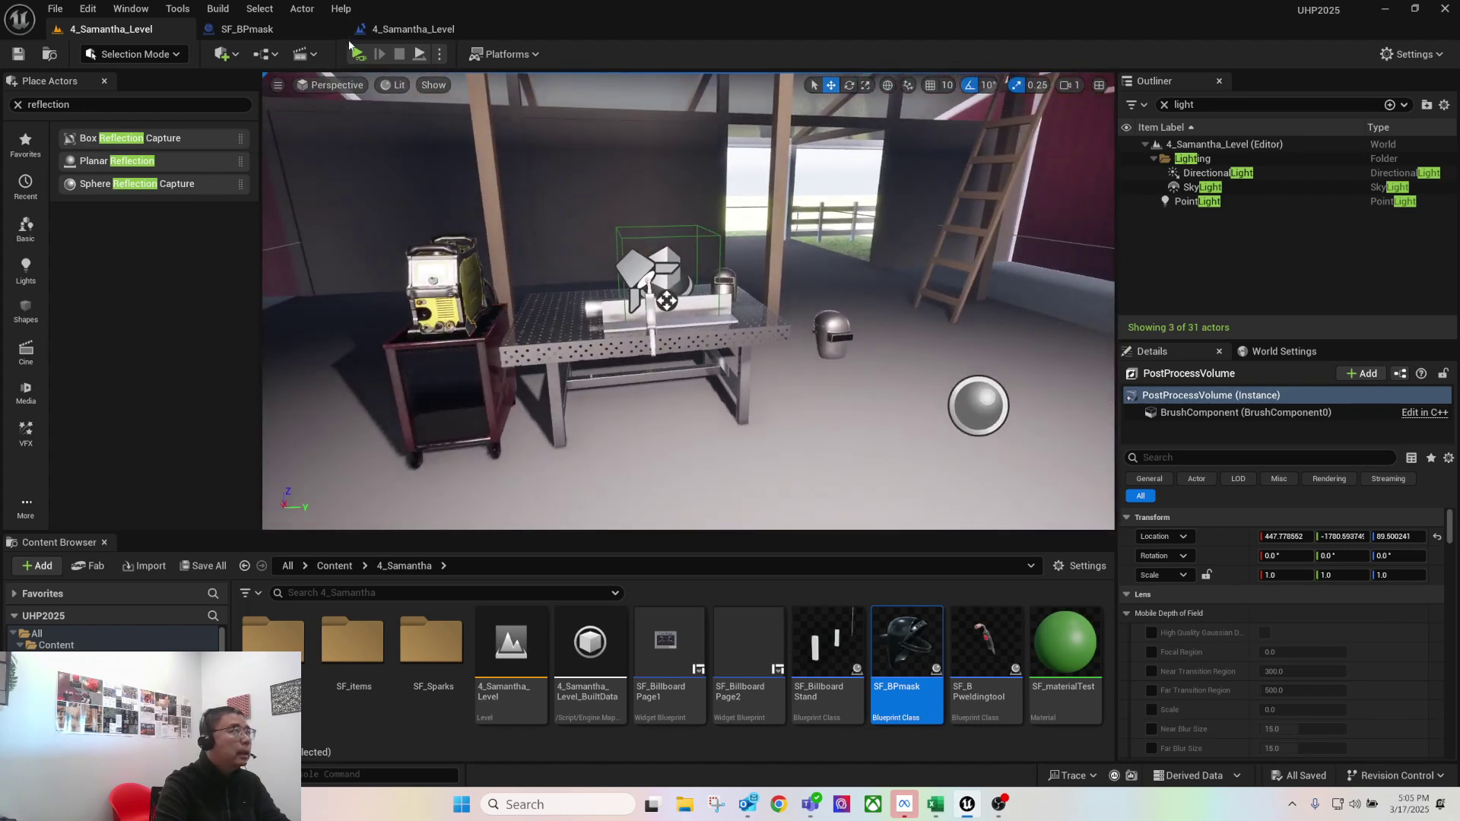
pyautogui.click(361, 59)
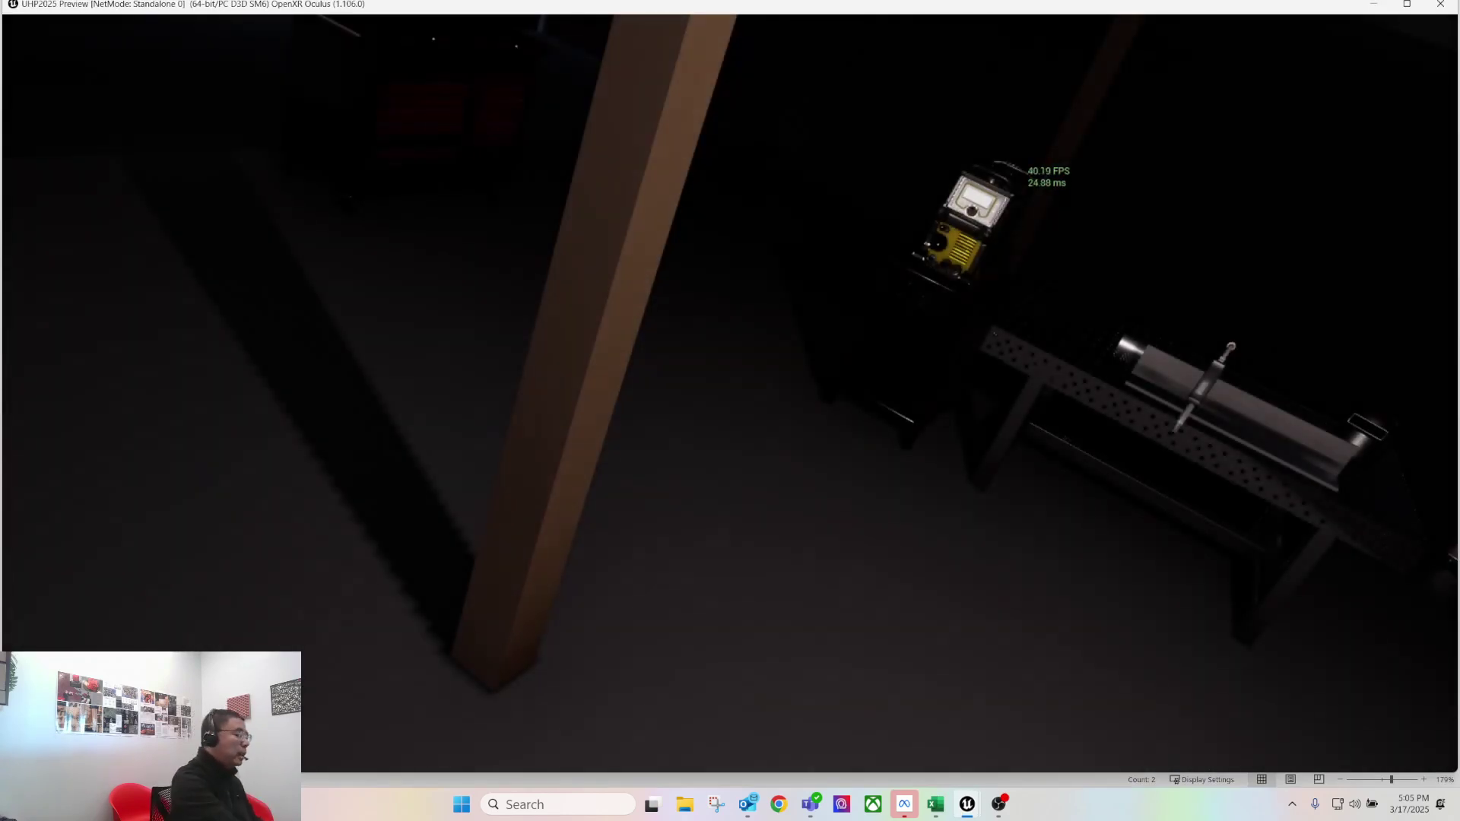
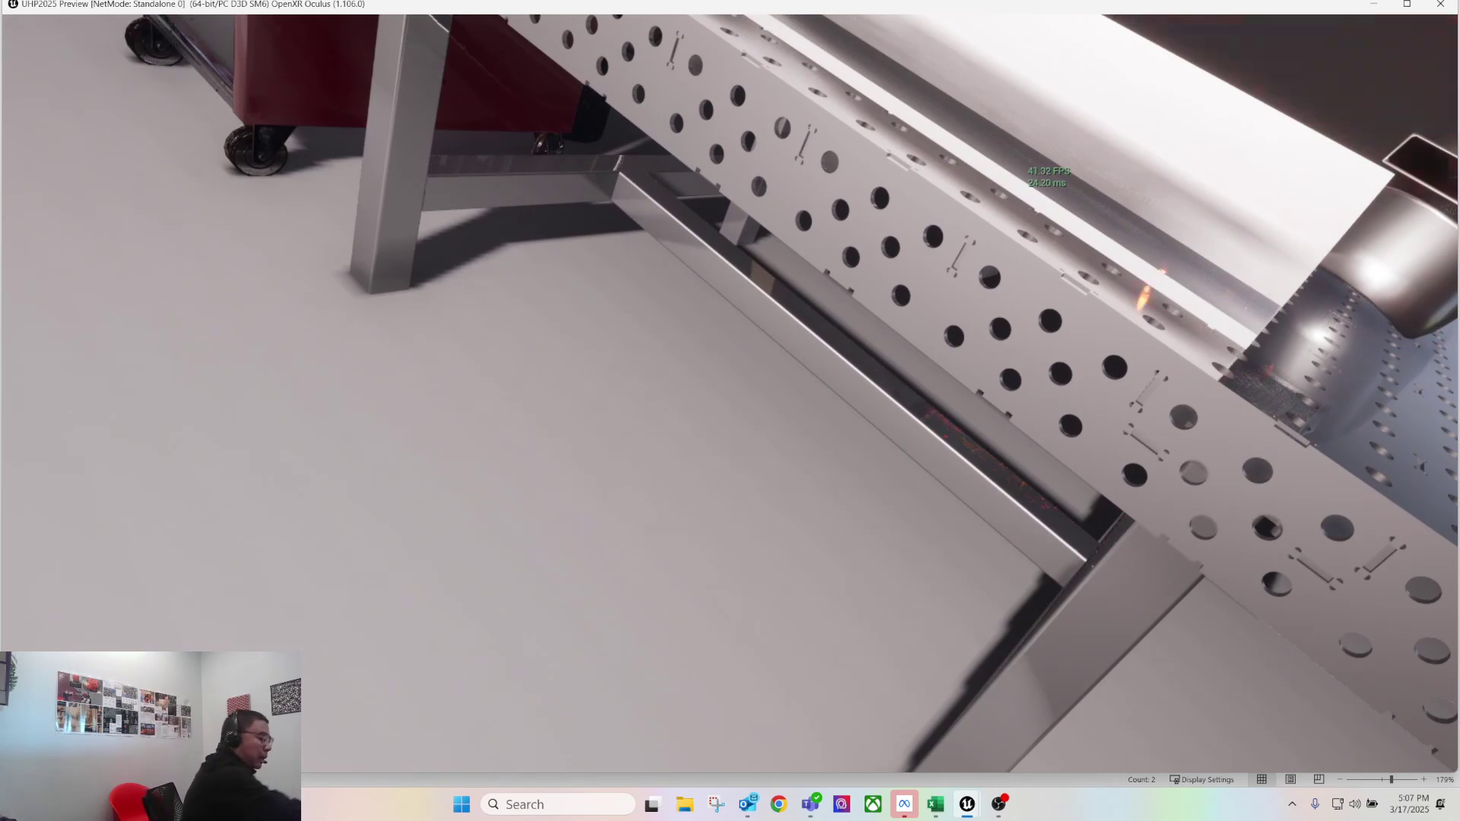
pyautogui.press('`')
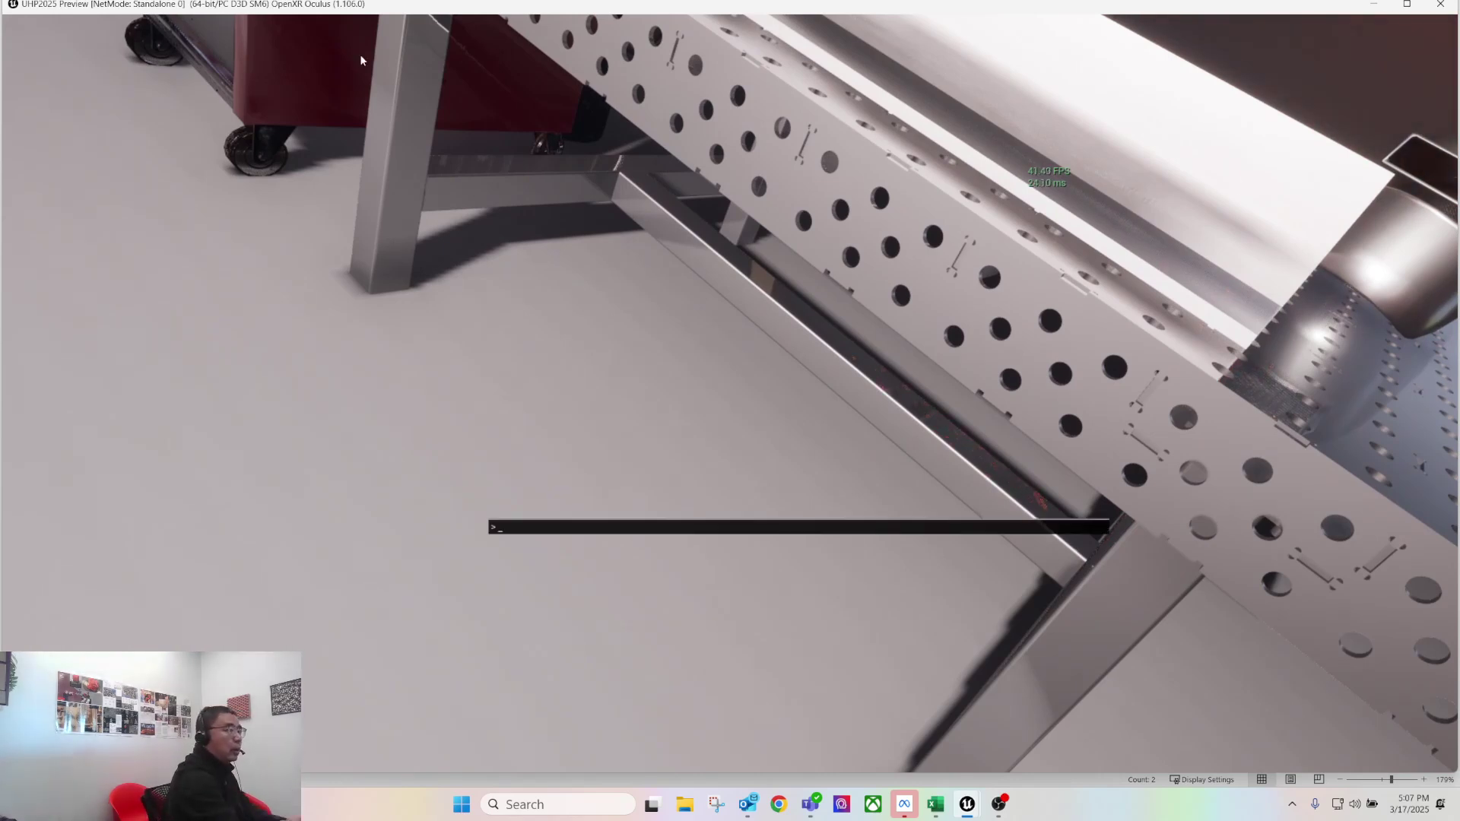
pyautogui.write('exit')
pyautogui.press('Return')
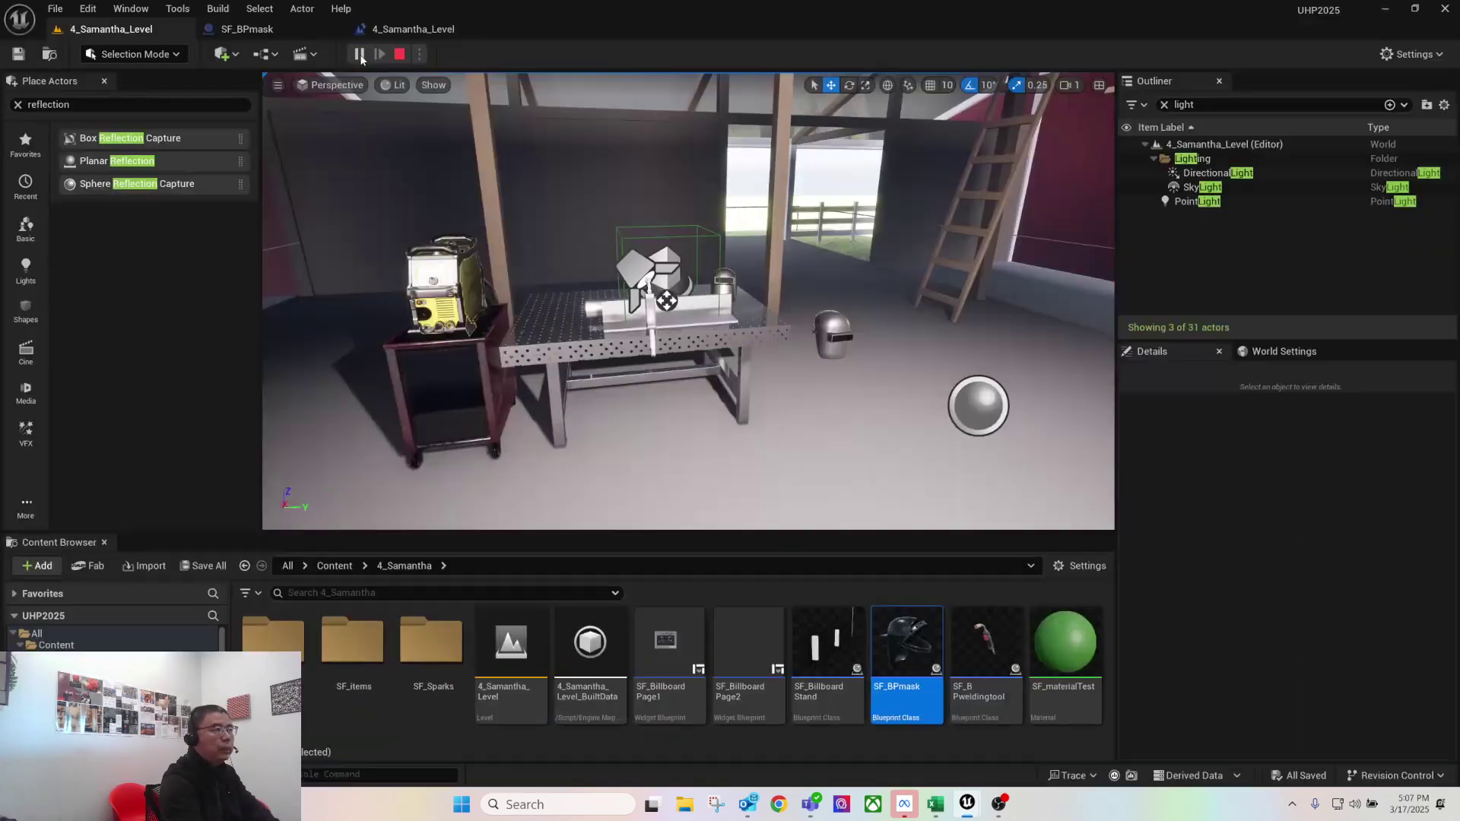
# Switch to Excel, review the PC-VR without Lumen column from its heading in E1, and return to Unreal Editor
pyautogui.moveTo(591, 415); pyautogui.dragTo(464, 282, button='right')
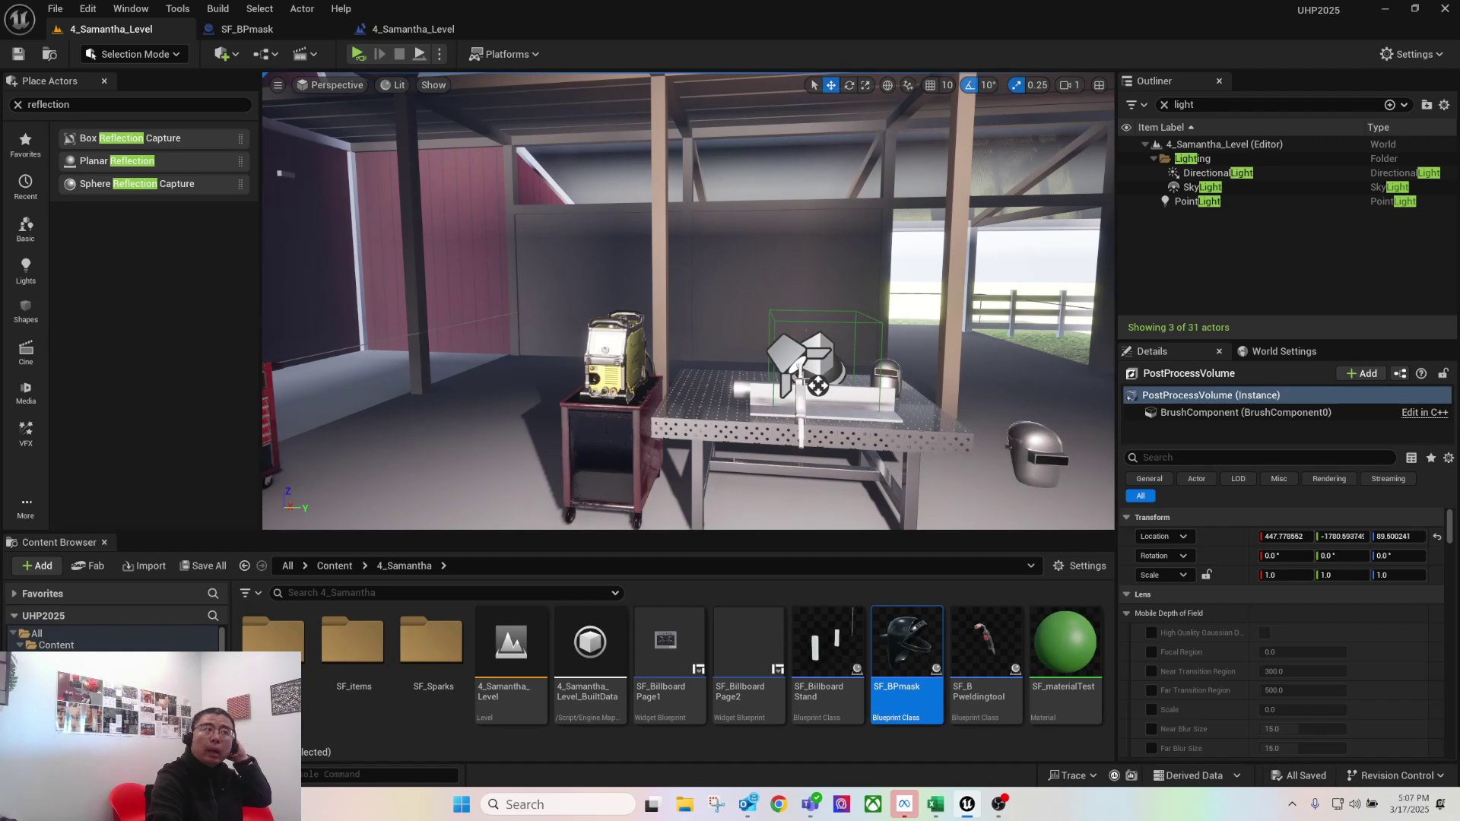
pyautogui.moveTo(818, 386); pyautogui.dragTo(859, 471, button='right')
pyautogui.moveTo(935, 803)
pyautogui.click(950, 760)
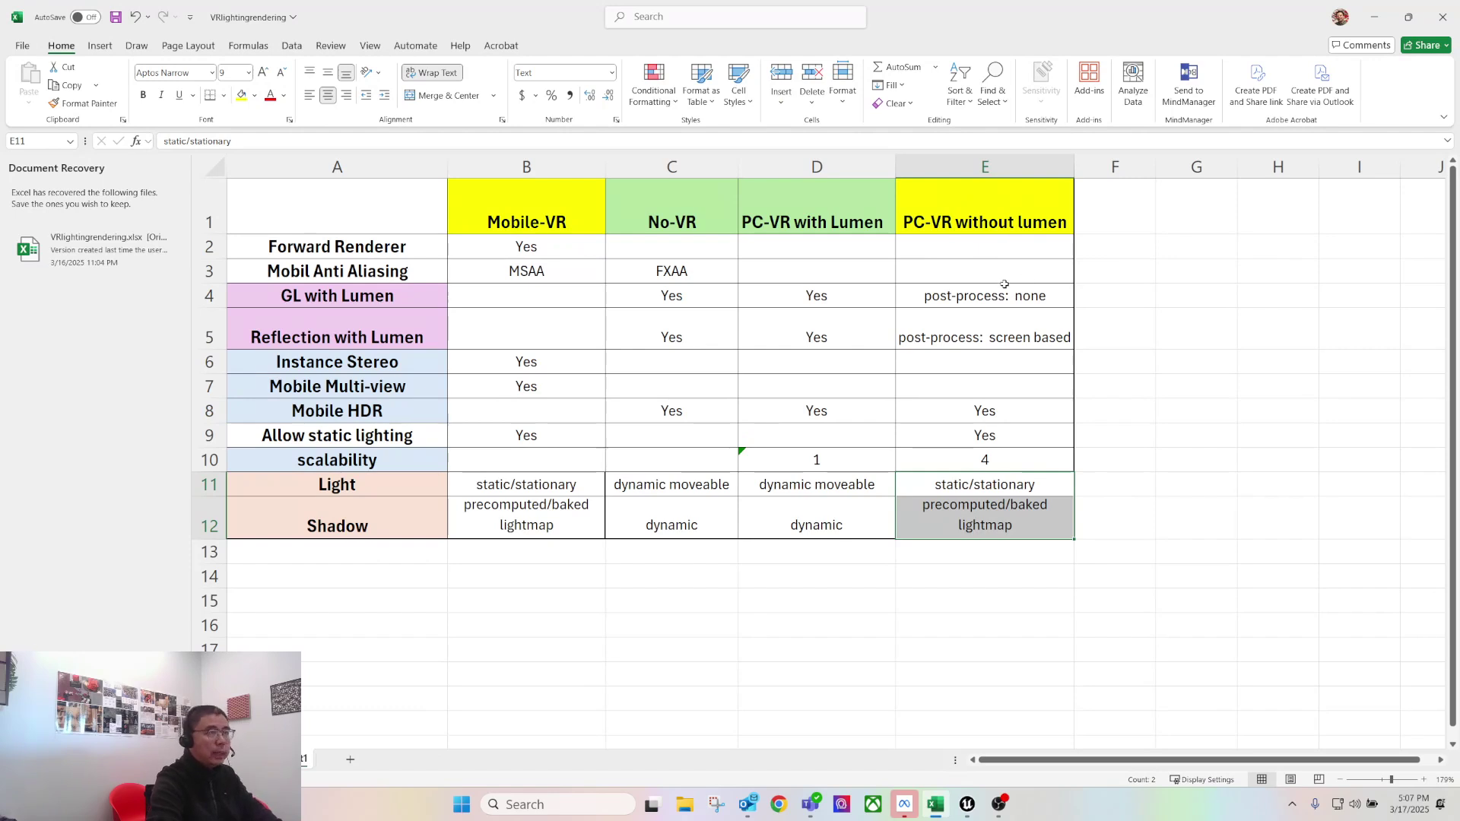
pyautogui.click(1005, 209)
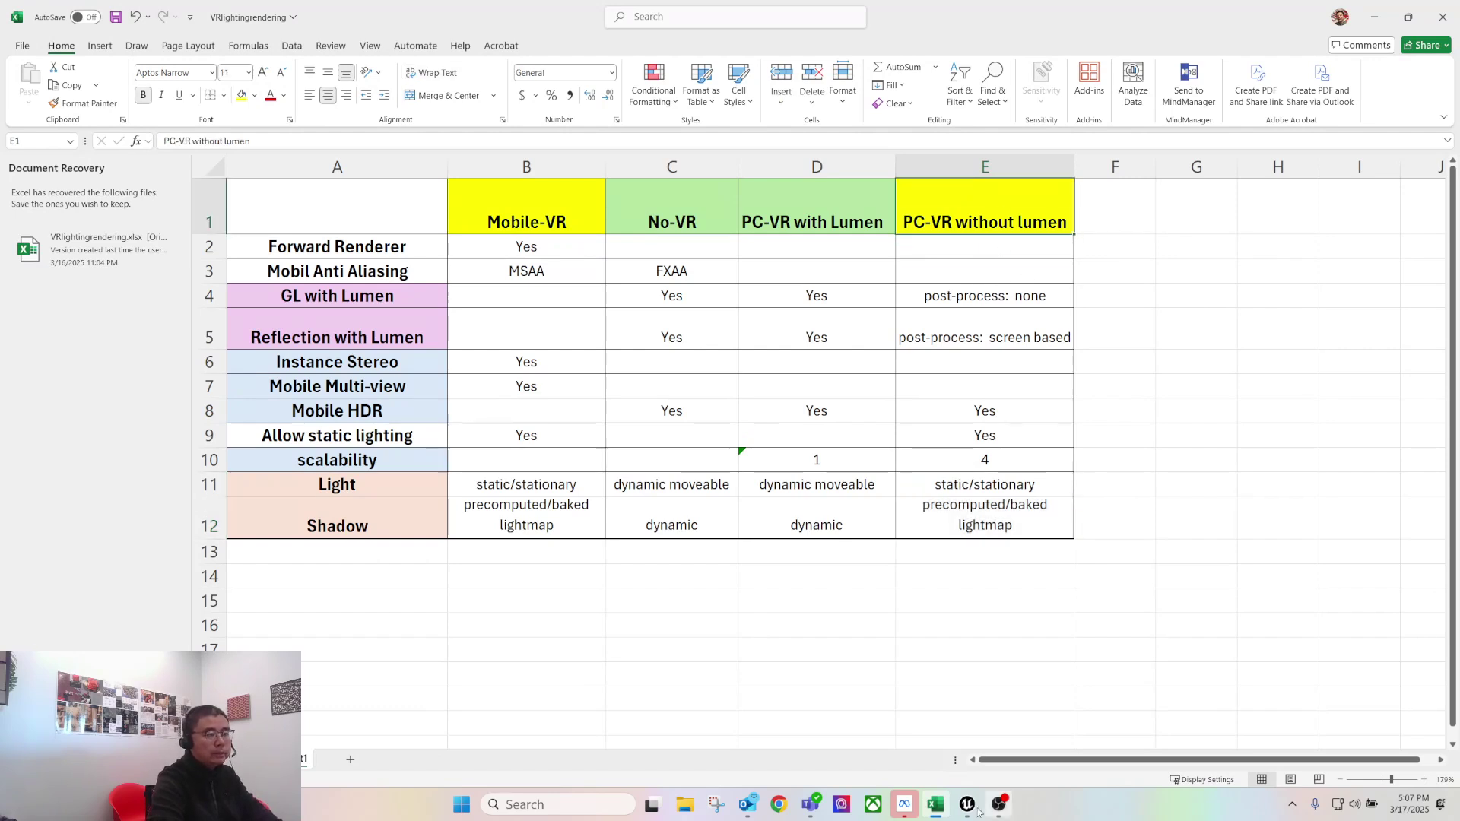
pyautogui.click(1000, 807)
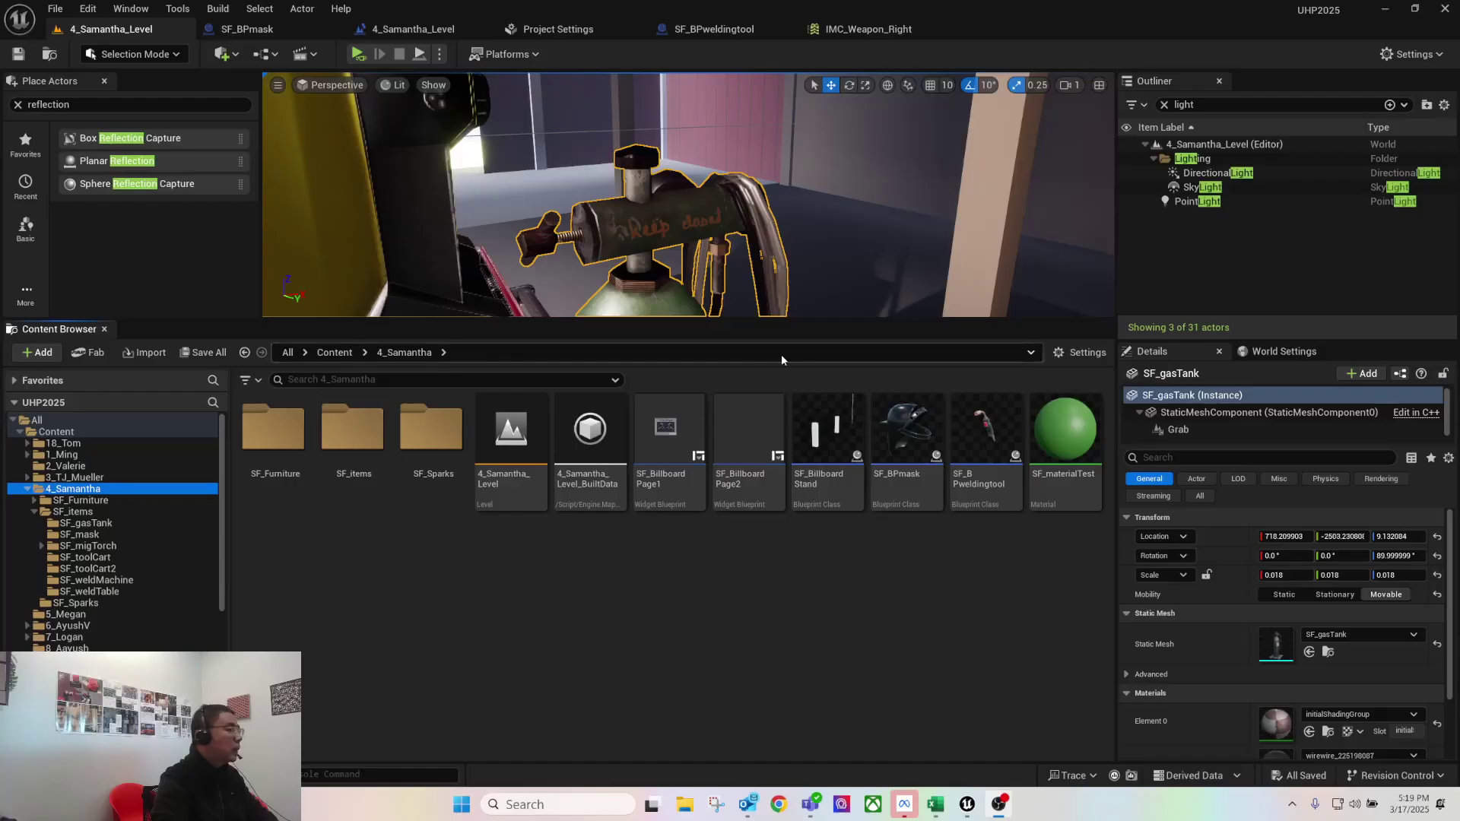
# Frame the SF_gasTank actor in an enlarged viewport and inspect its Grab component and static mesh component settings
pyautogui.press('f')
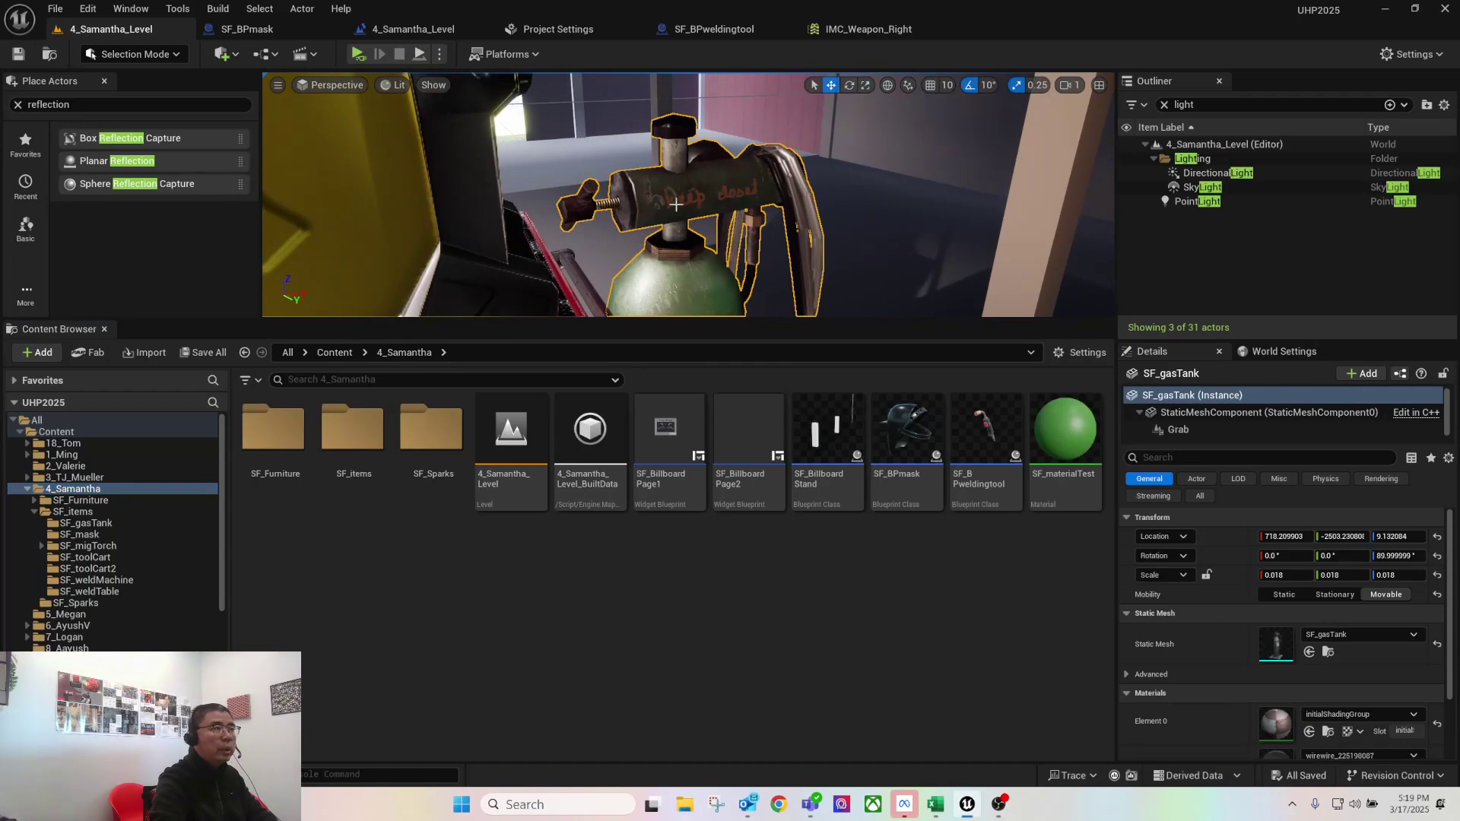
pyautogui.moveTo(659, 319); pyautogui.dragTo(659, 469)
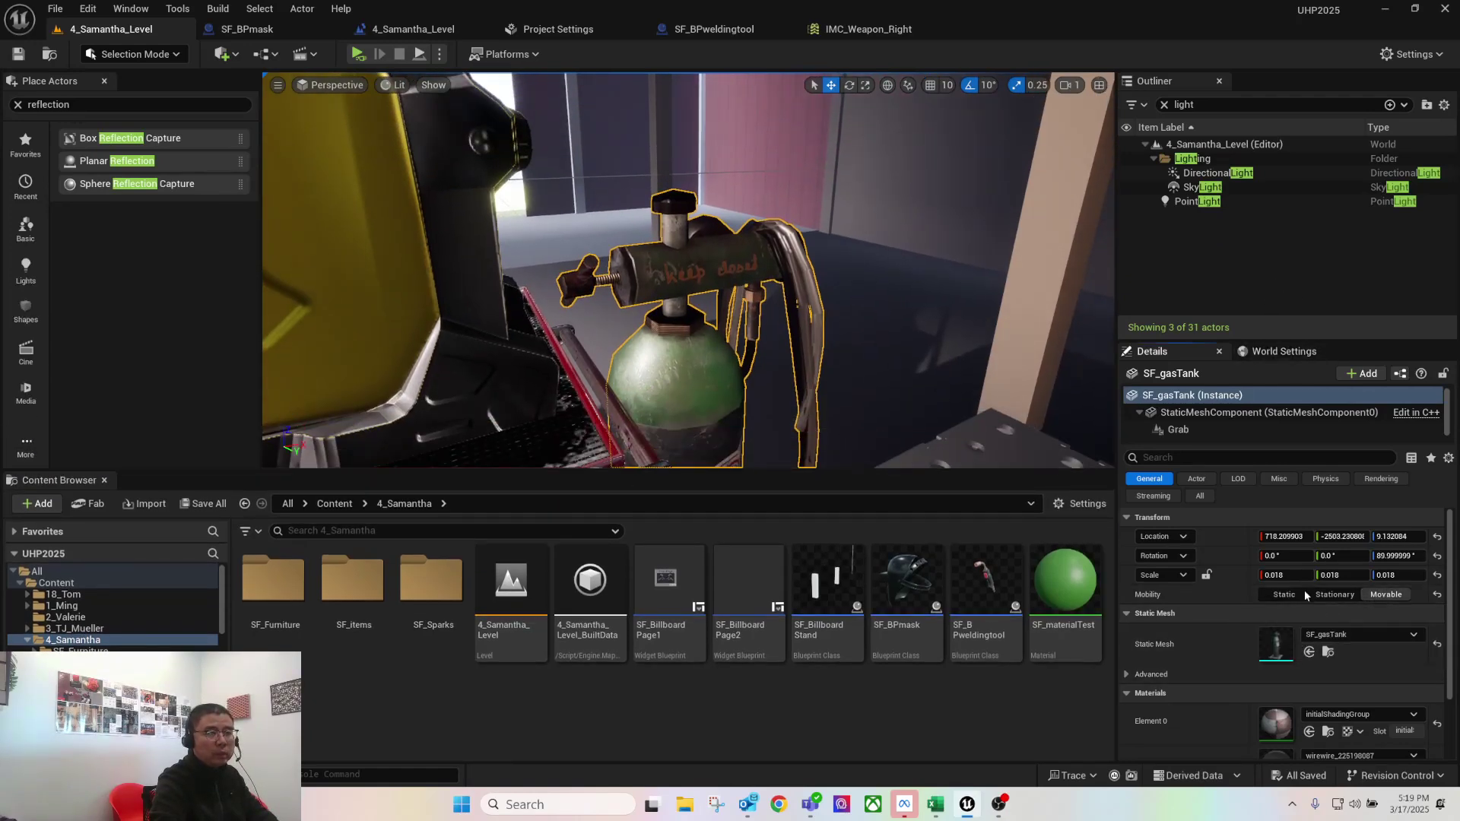
pyautogui.click(1188, 430)
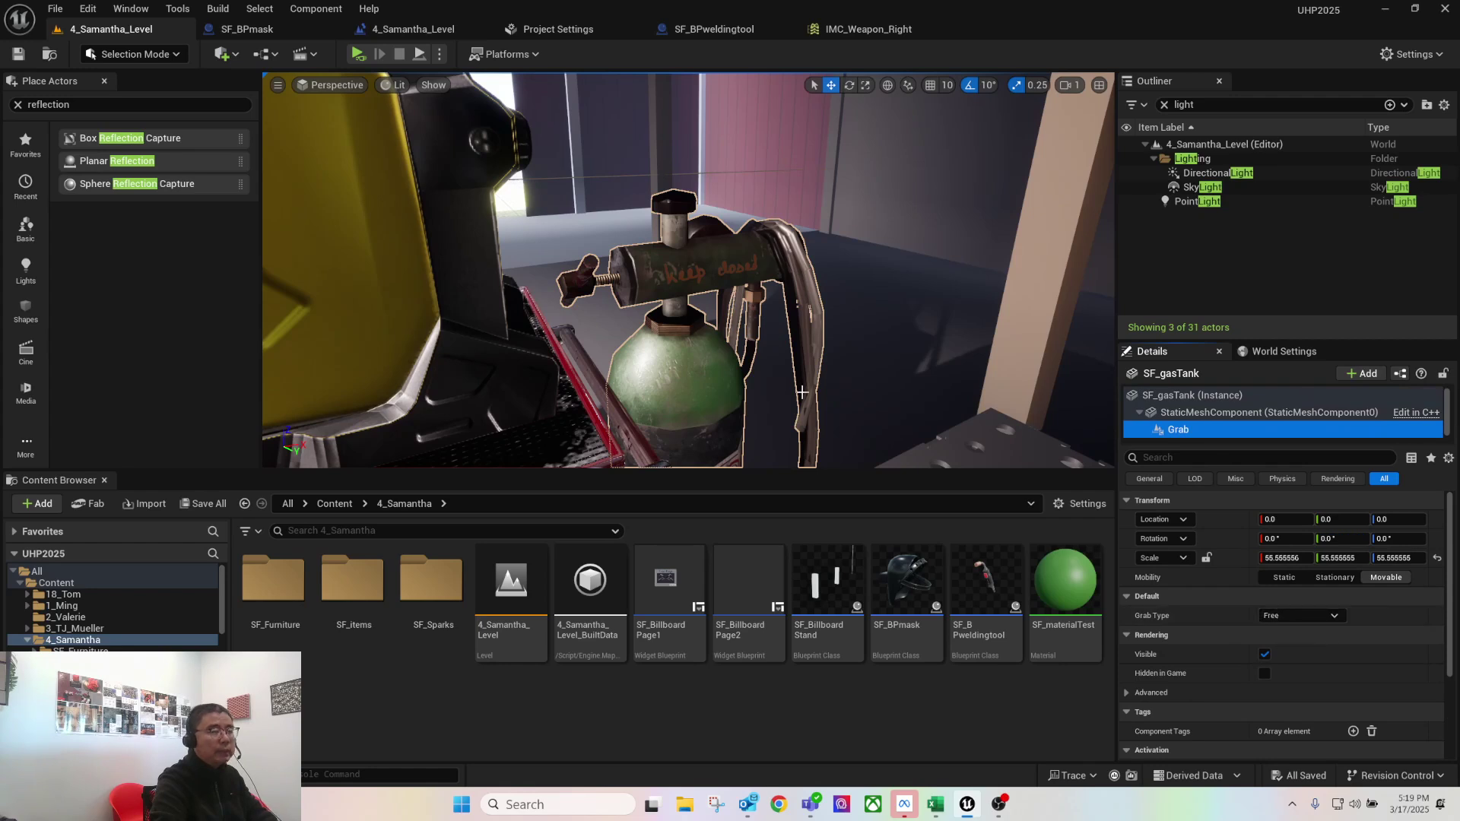
pyautogui.rightClick(634, 266)
pyautogui.click(685, 311)
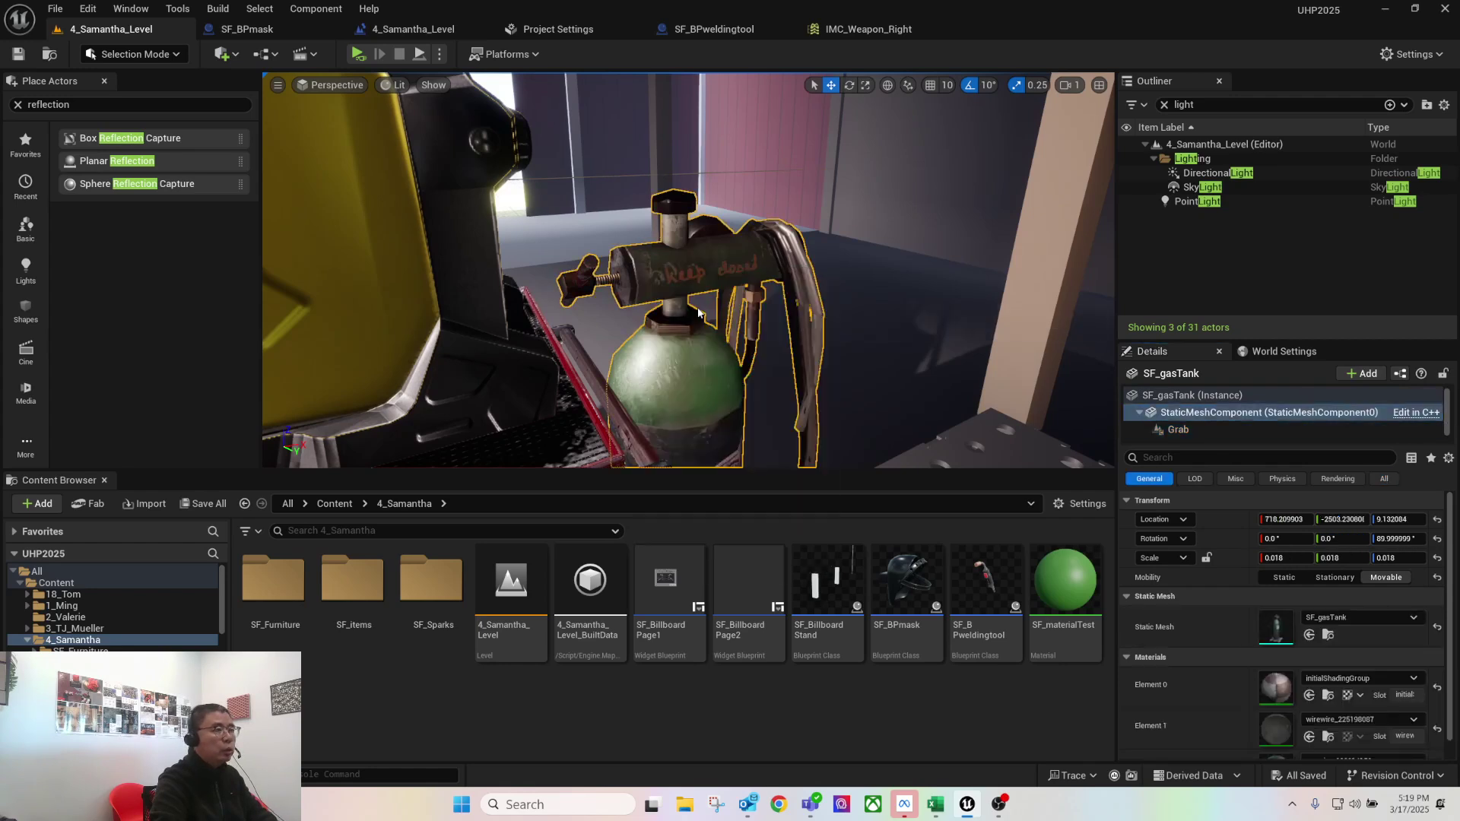
# Open the SF_gasTank static mesh for editing and add a capsule simplified collision to it
pyautogui.doubleClick(1275, 644)
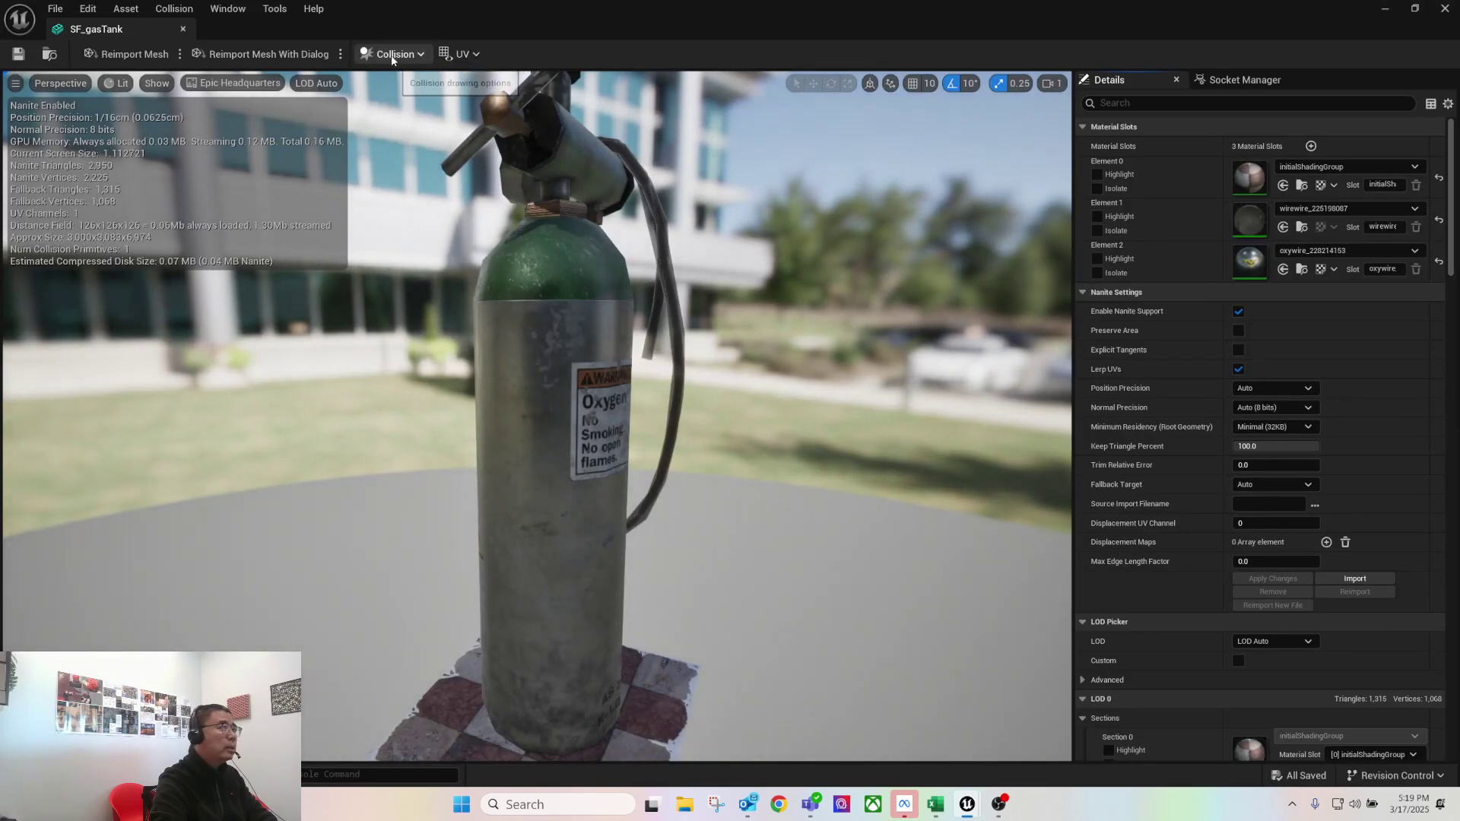
pyautogui.click(392, 55)
pyautogui.moveTo(697, 178); pyautogui.dragTo(677, 147, button='right')
pyautogui.click(394, 54)
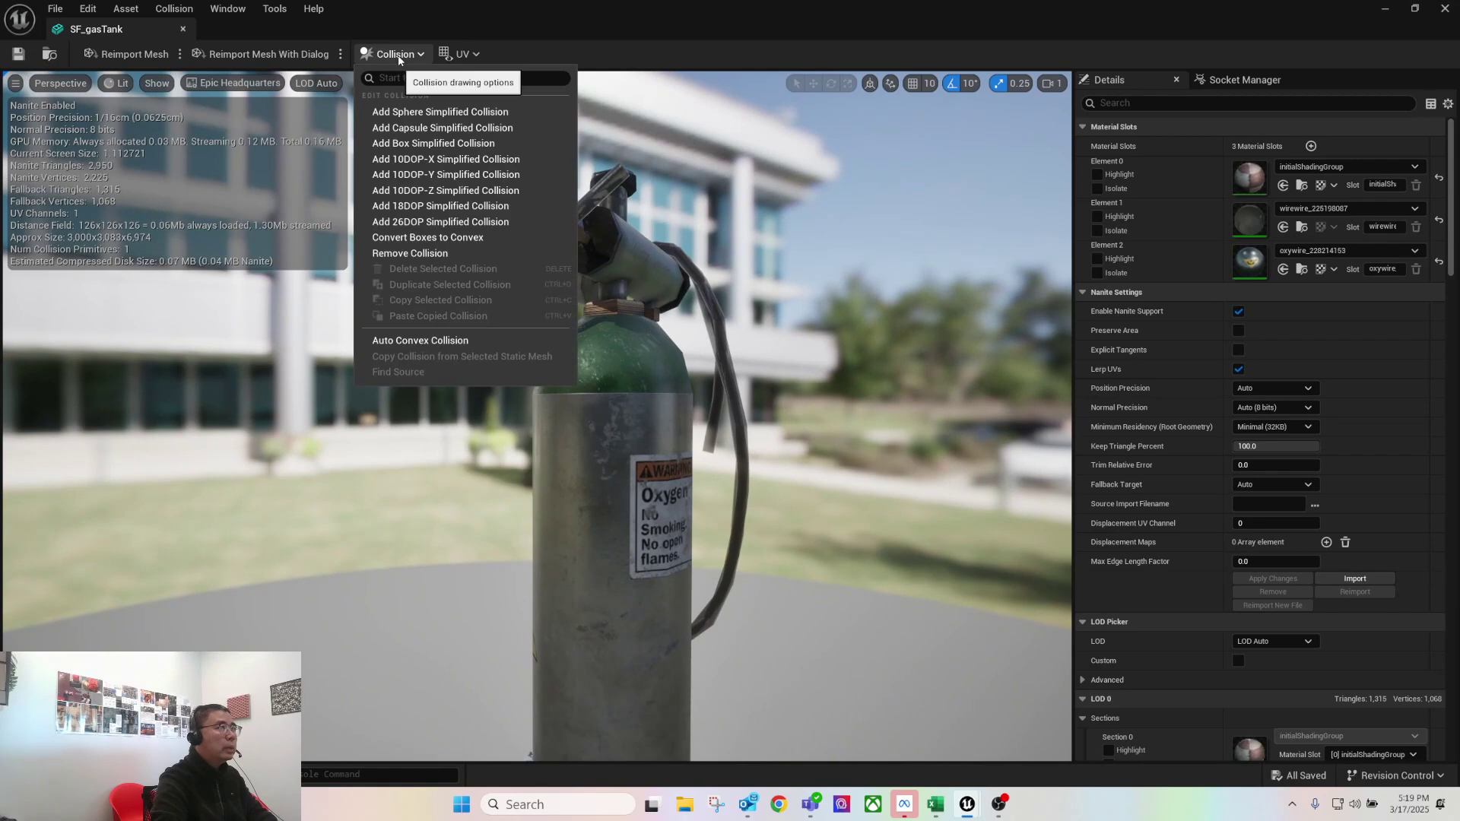
pyautogui.moveTo(580, 120); pyautogui.dragTo(519, 140, button='right')
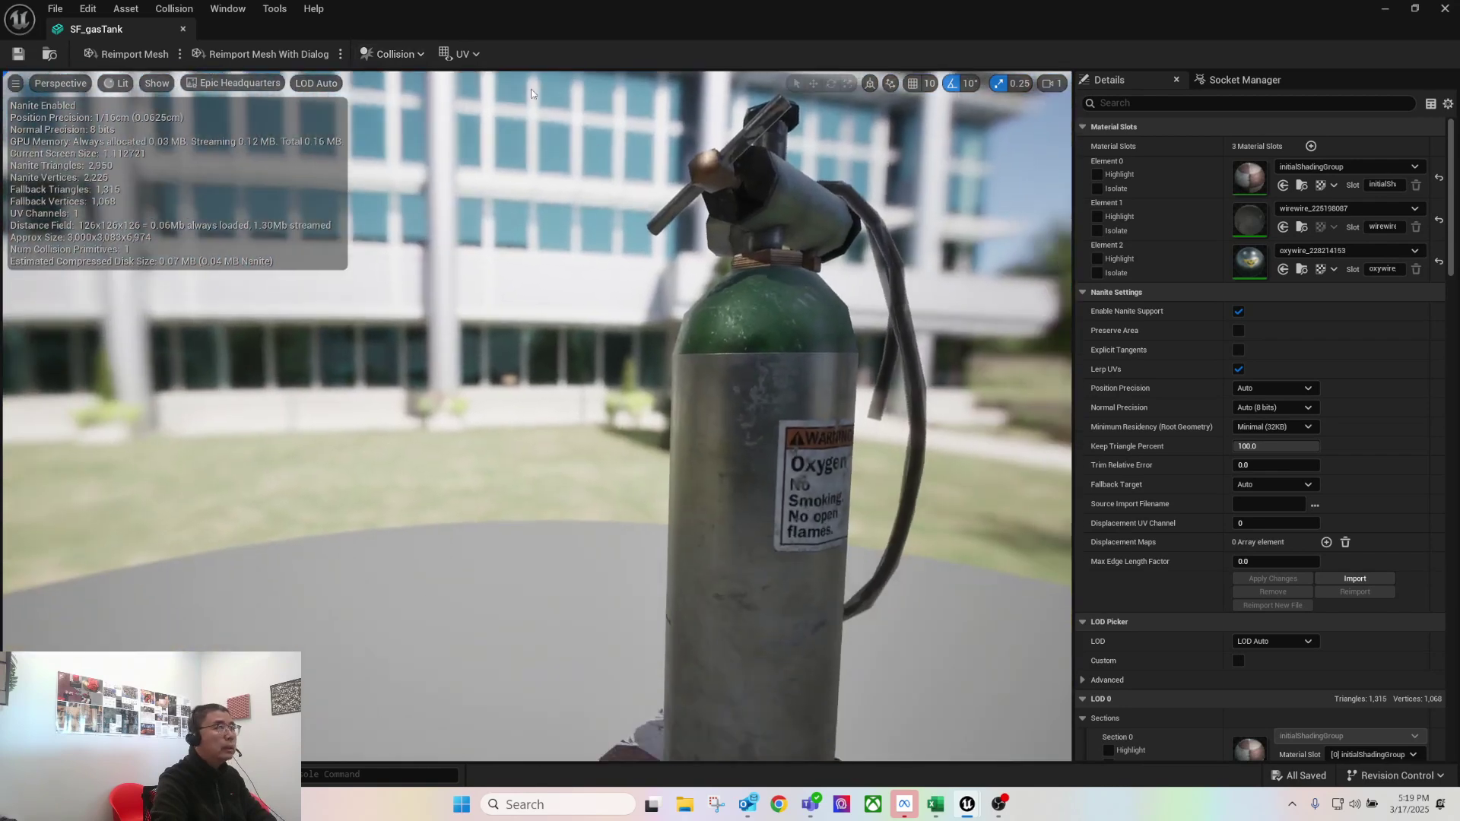
pyautogui.click(374, 56)
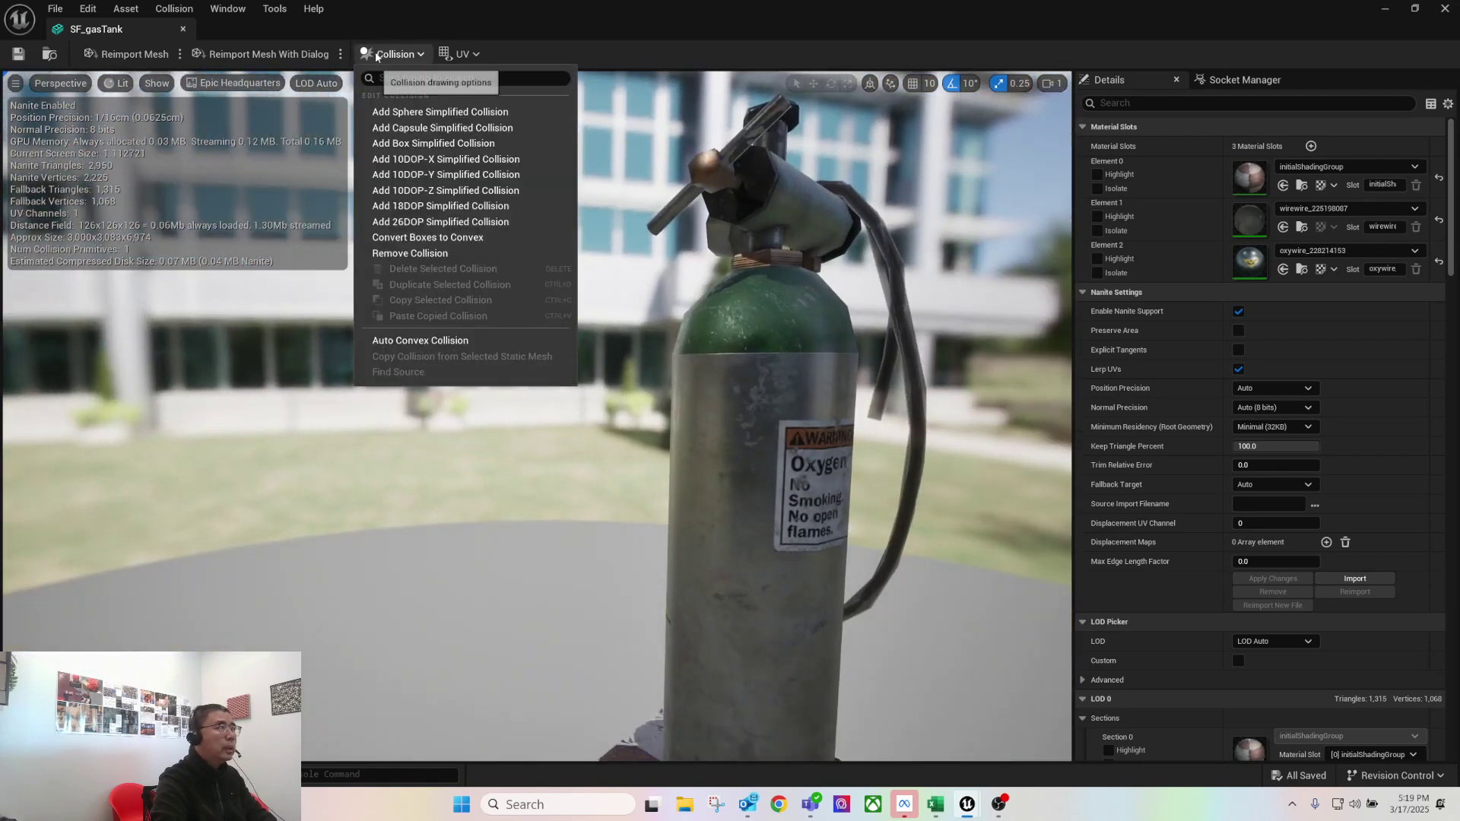
pyautogui.click(454, 129)
pyautogui.moveTo(802, 258); pyautogui.dragTo(893, 130, button='right')
pyautogui.press('s')
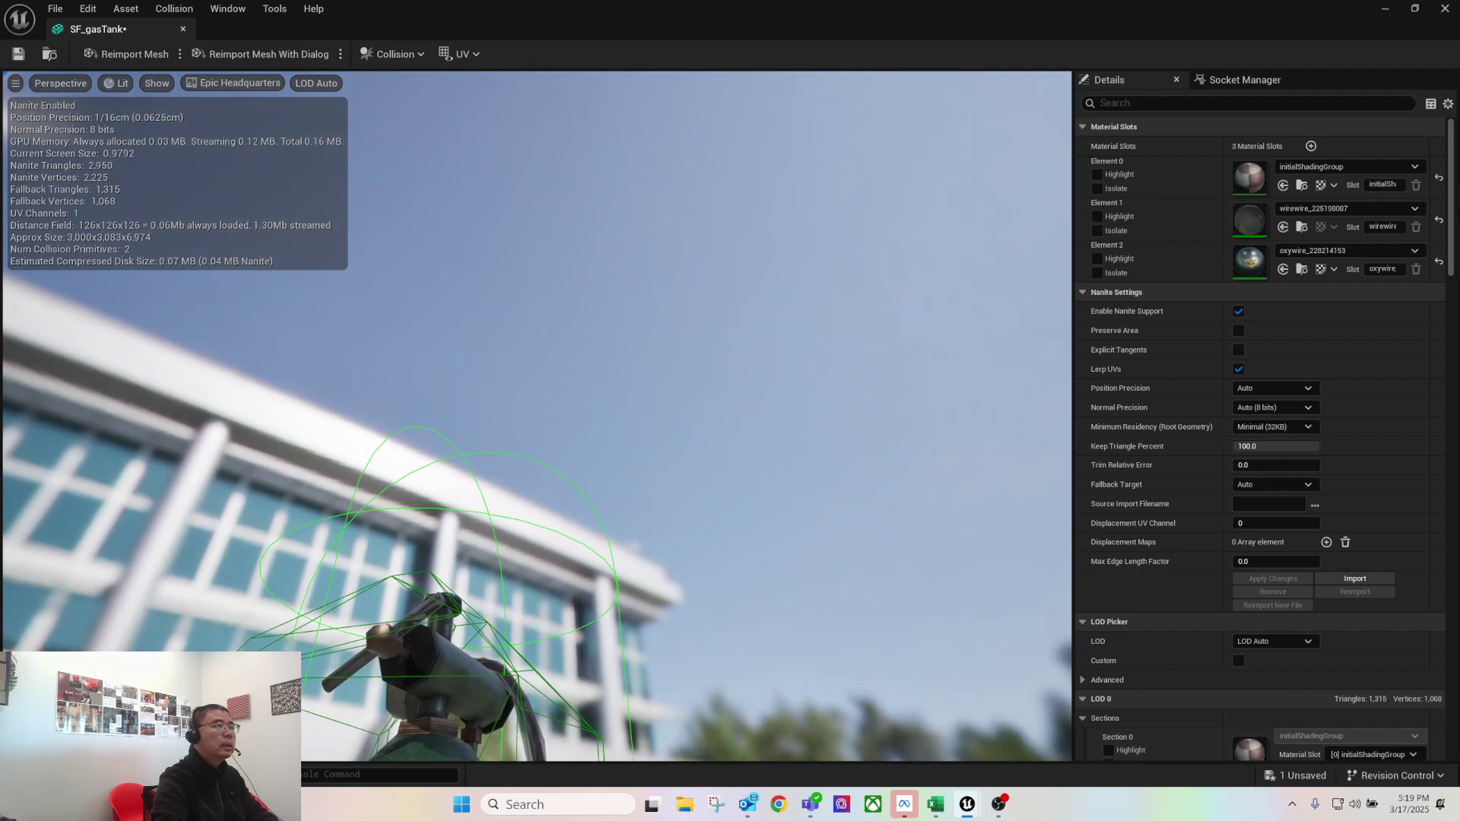
# Remove all existing collision primitives from the SF_gasTank mesh
pyautogui.press('f')
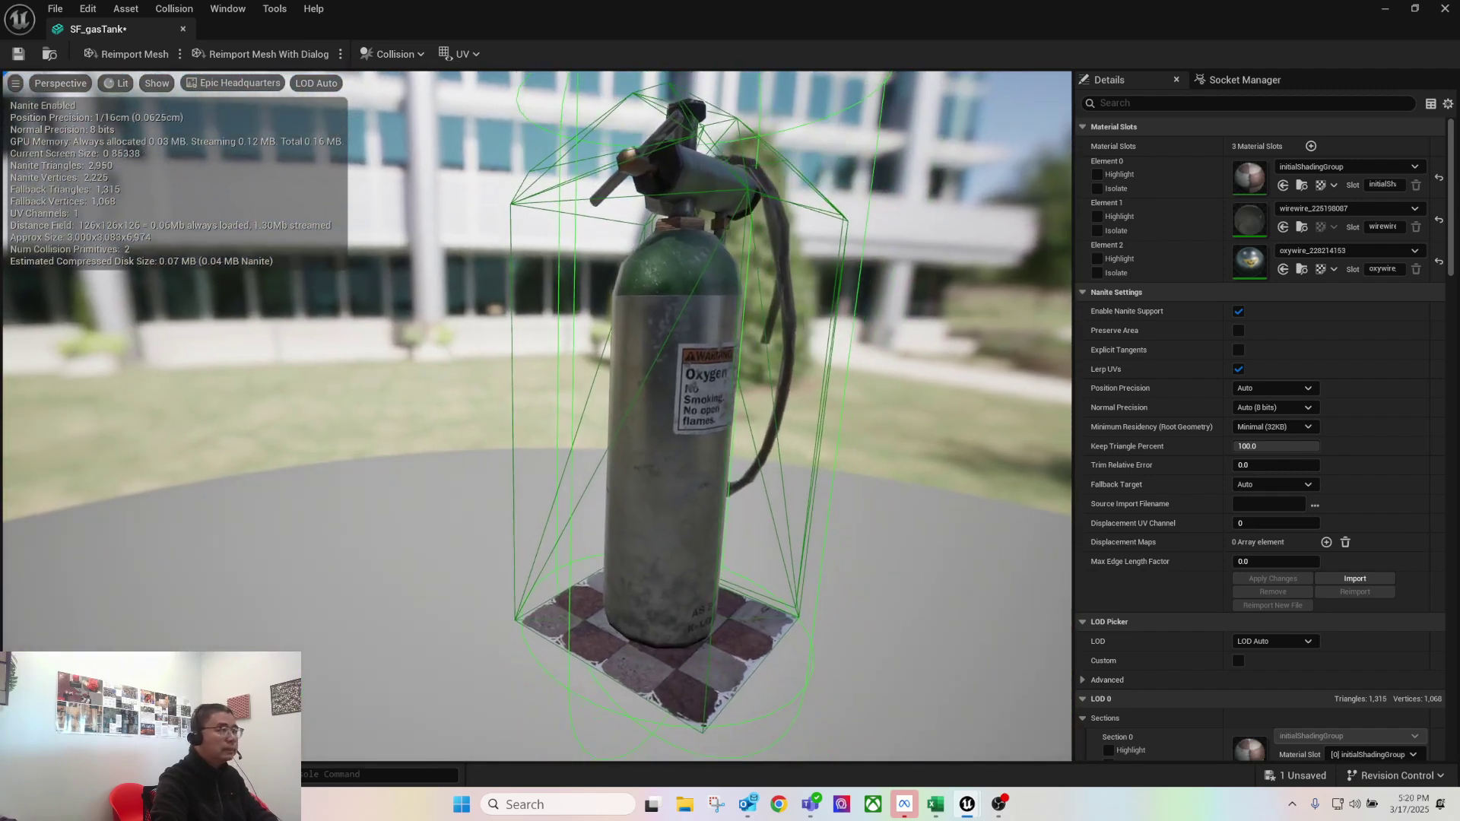
pyautogui.keyDown('alt'); pyautogui.moveTo(722, 327); pyautogui.dragTo(722, 327); pyautogui.keyUp('alt')
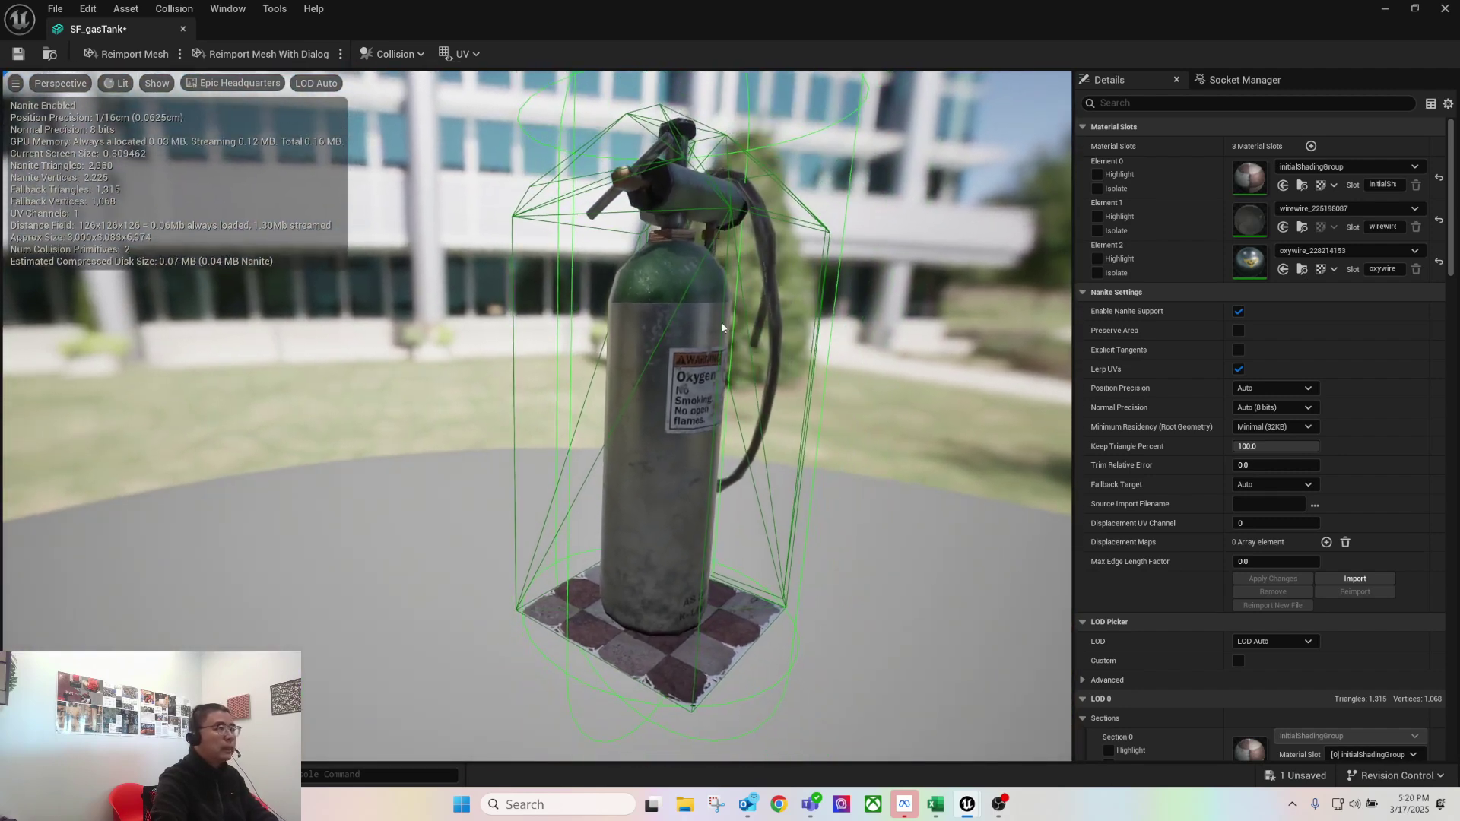
pyautogui.click(303, 55)
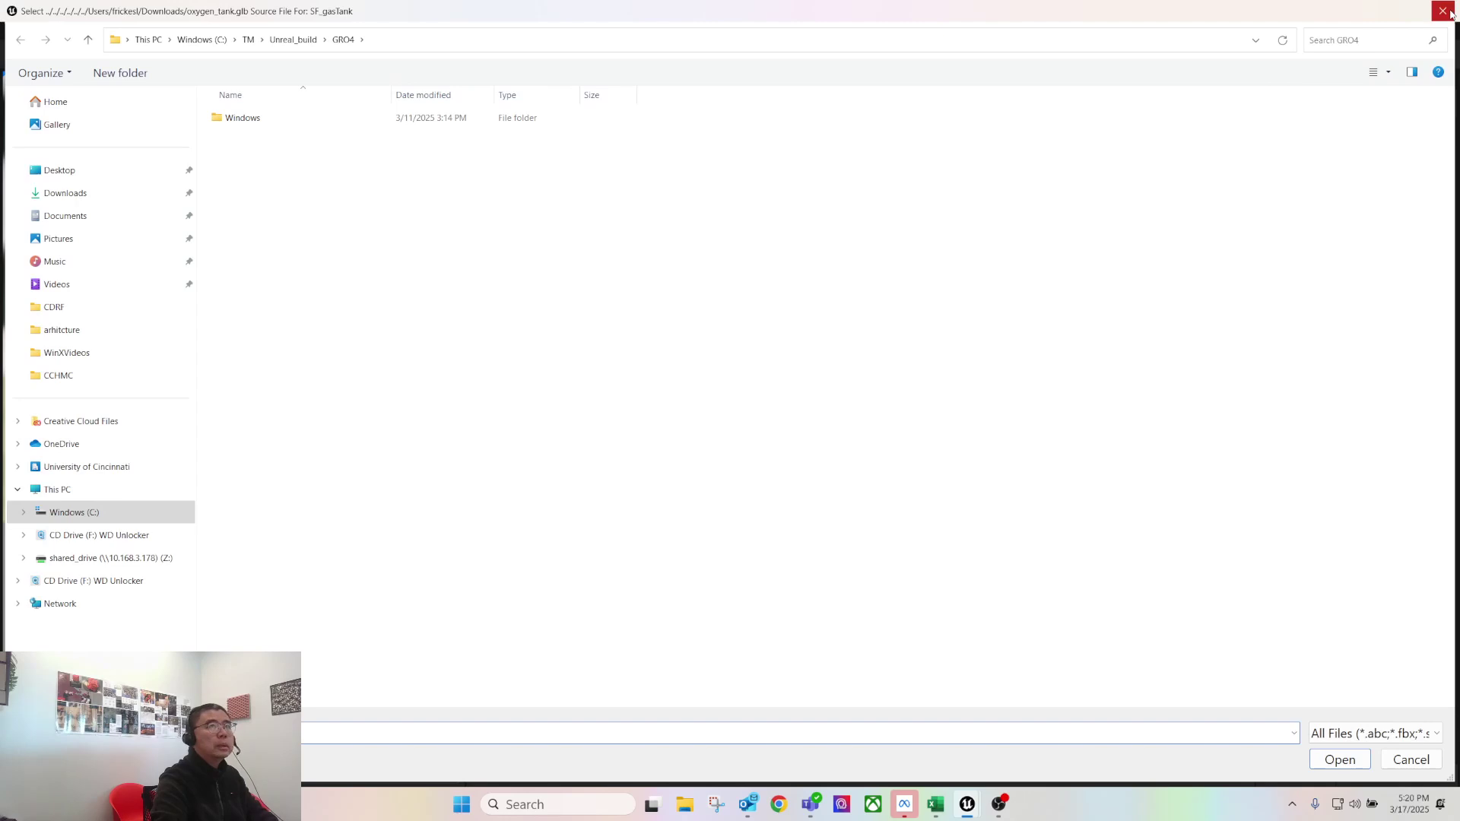
pyautogui.click(1449, 11)
pyautogui.click(393, 51)
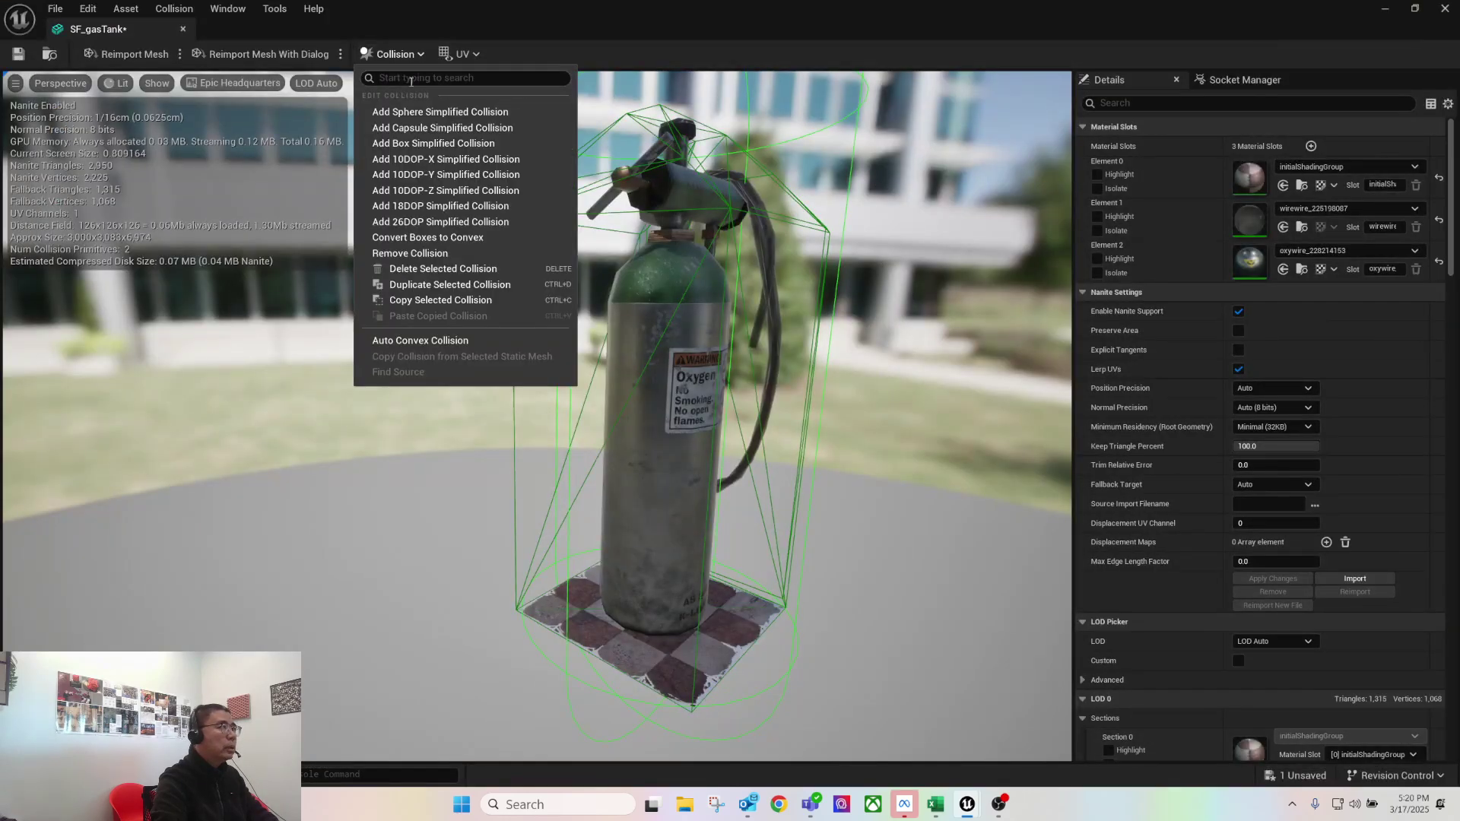
pyautogui.click(427, 254)
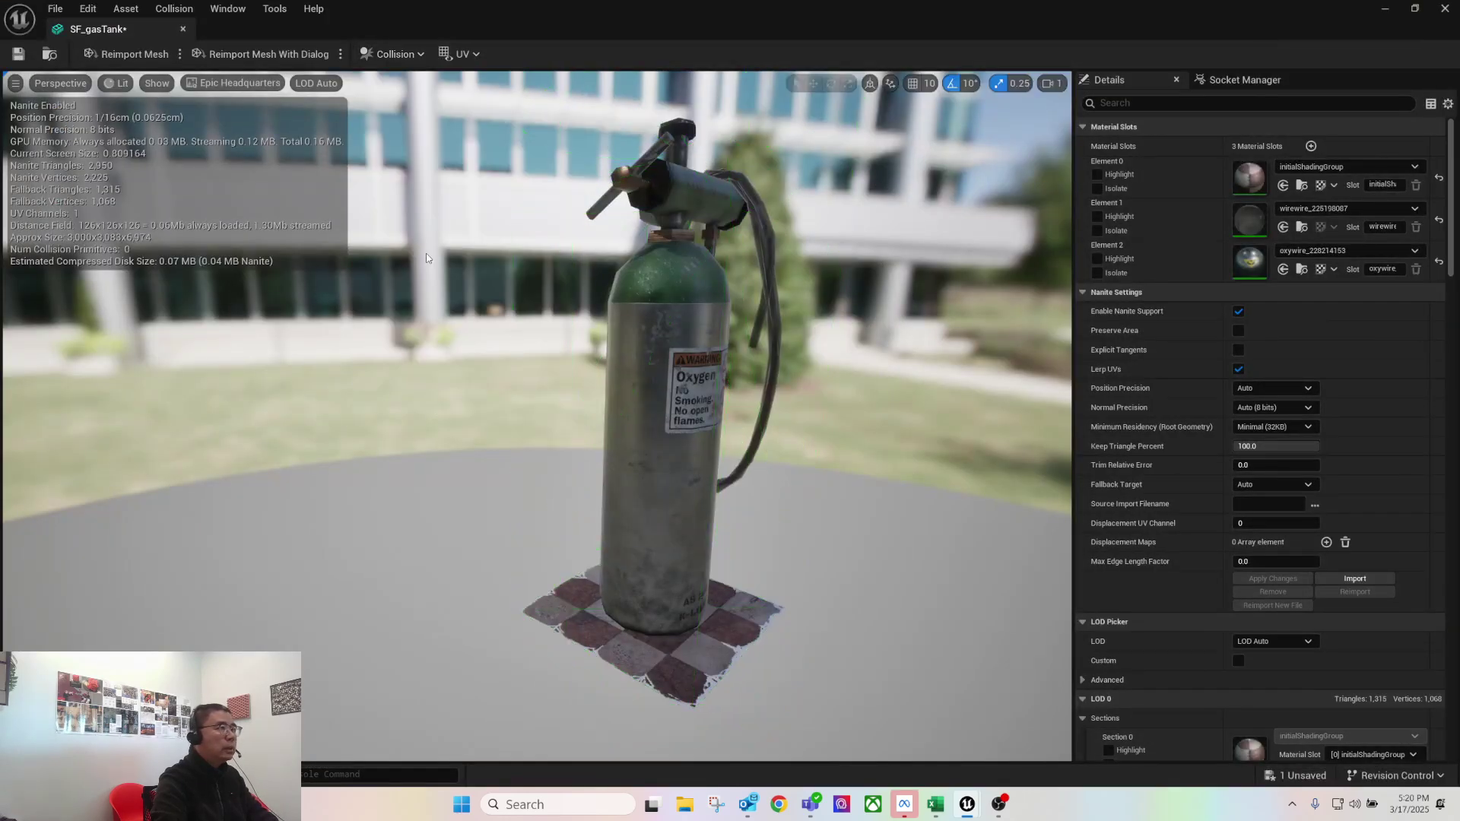
# Add a box simplified collision to the SF_gasTank mesh and close its mesh editor
pyautogui.click(392, 54)
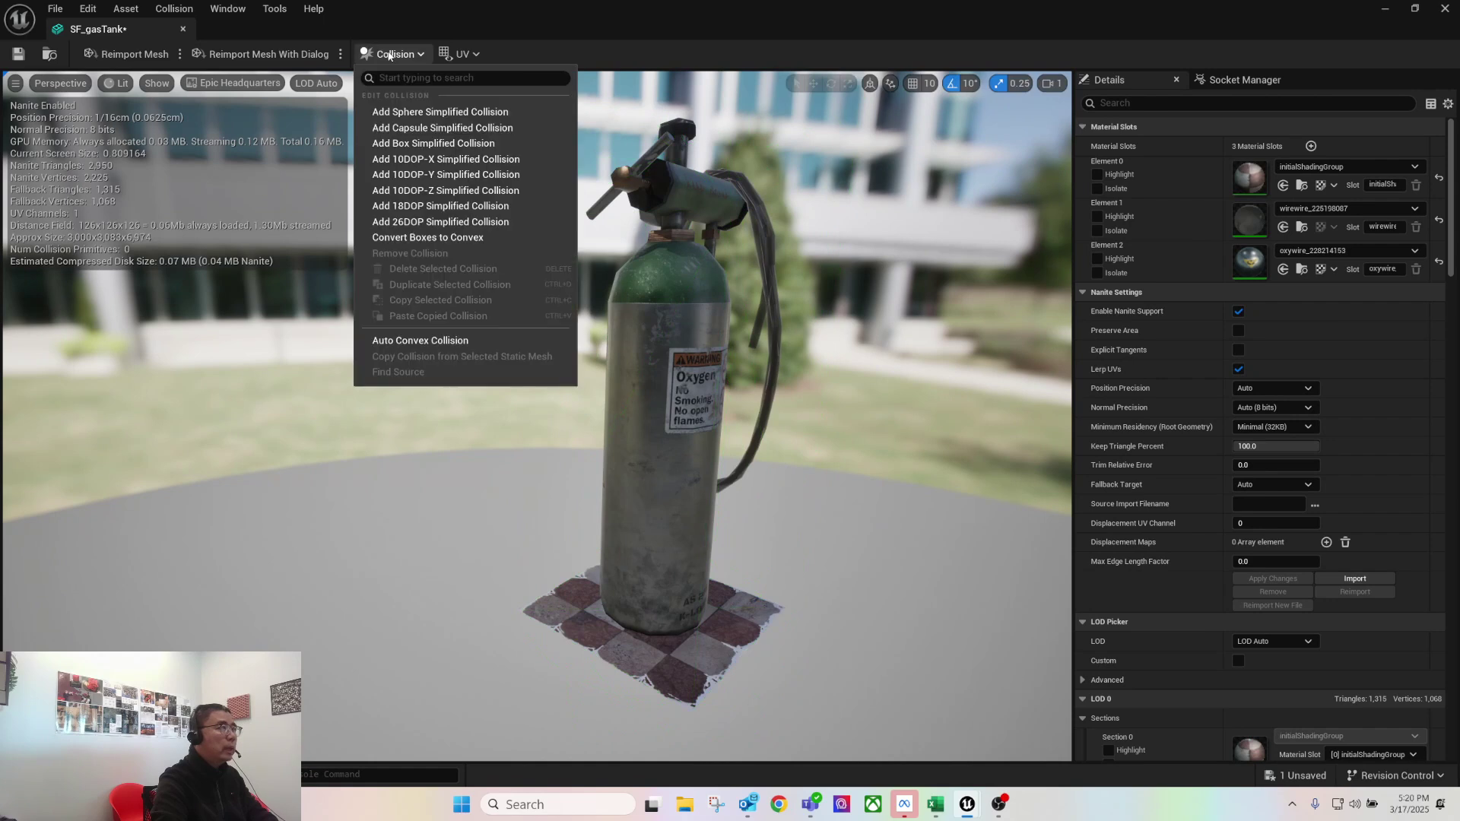
pyautogui.click(423, 144)
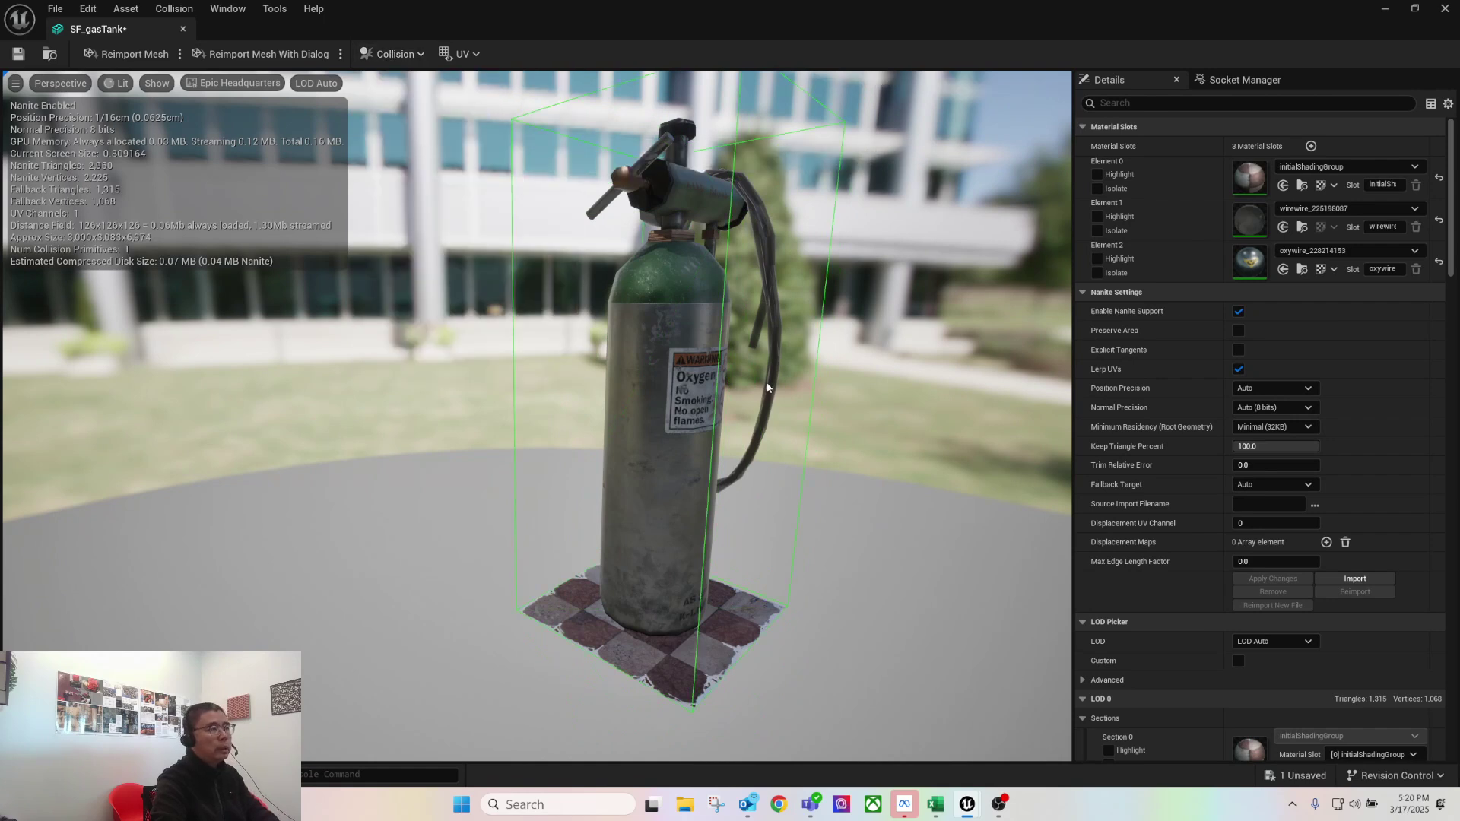
pyautogui.moveTo(618, 515); pyautogui.dragTo(673, 551, button='right')
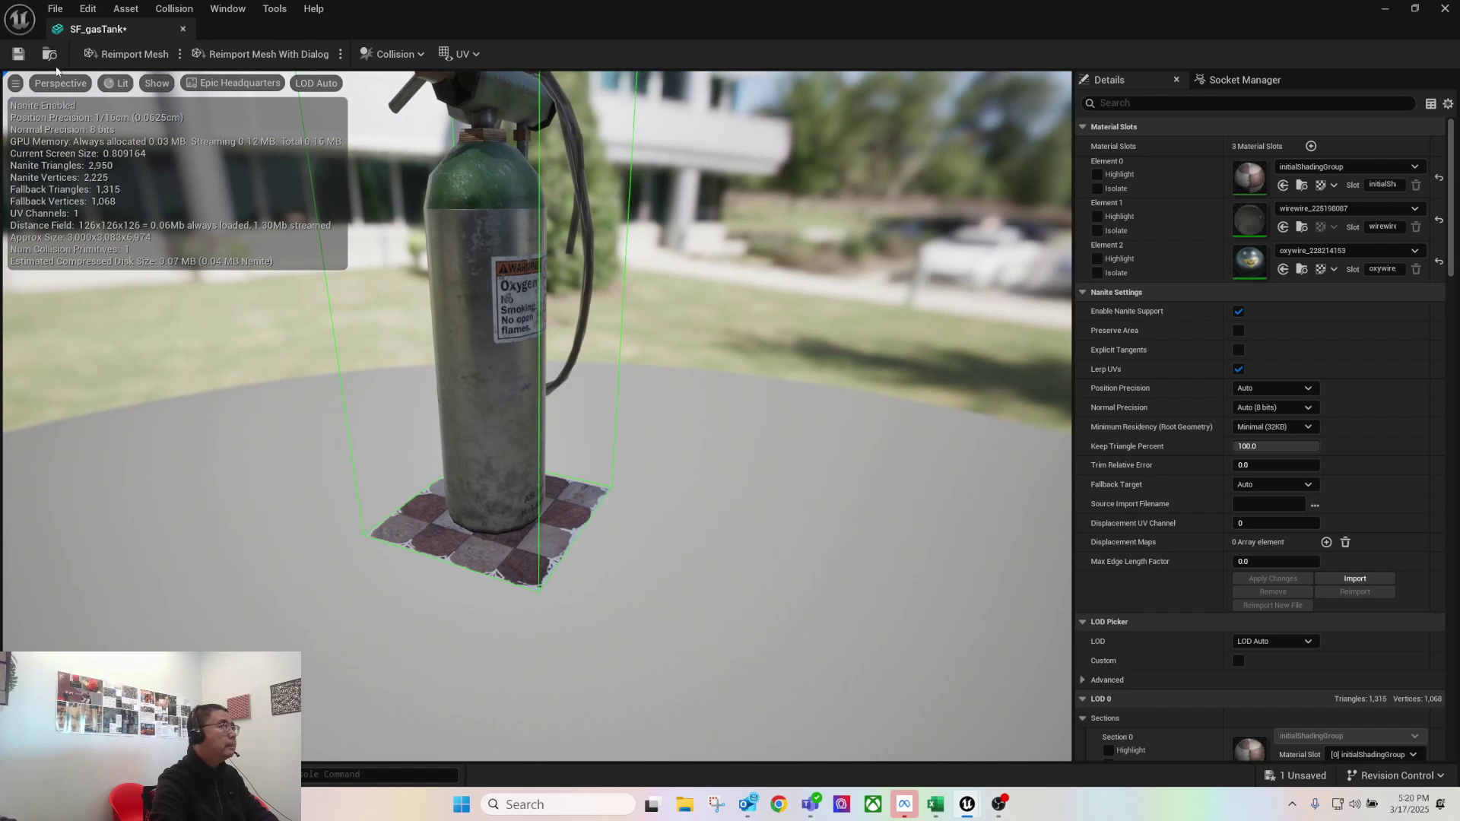
pyautogui.click(183, 30)
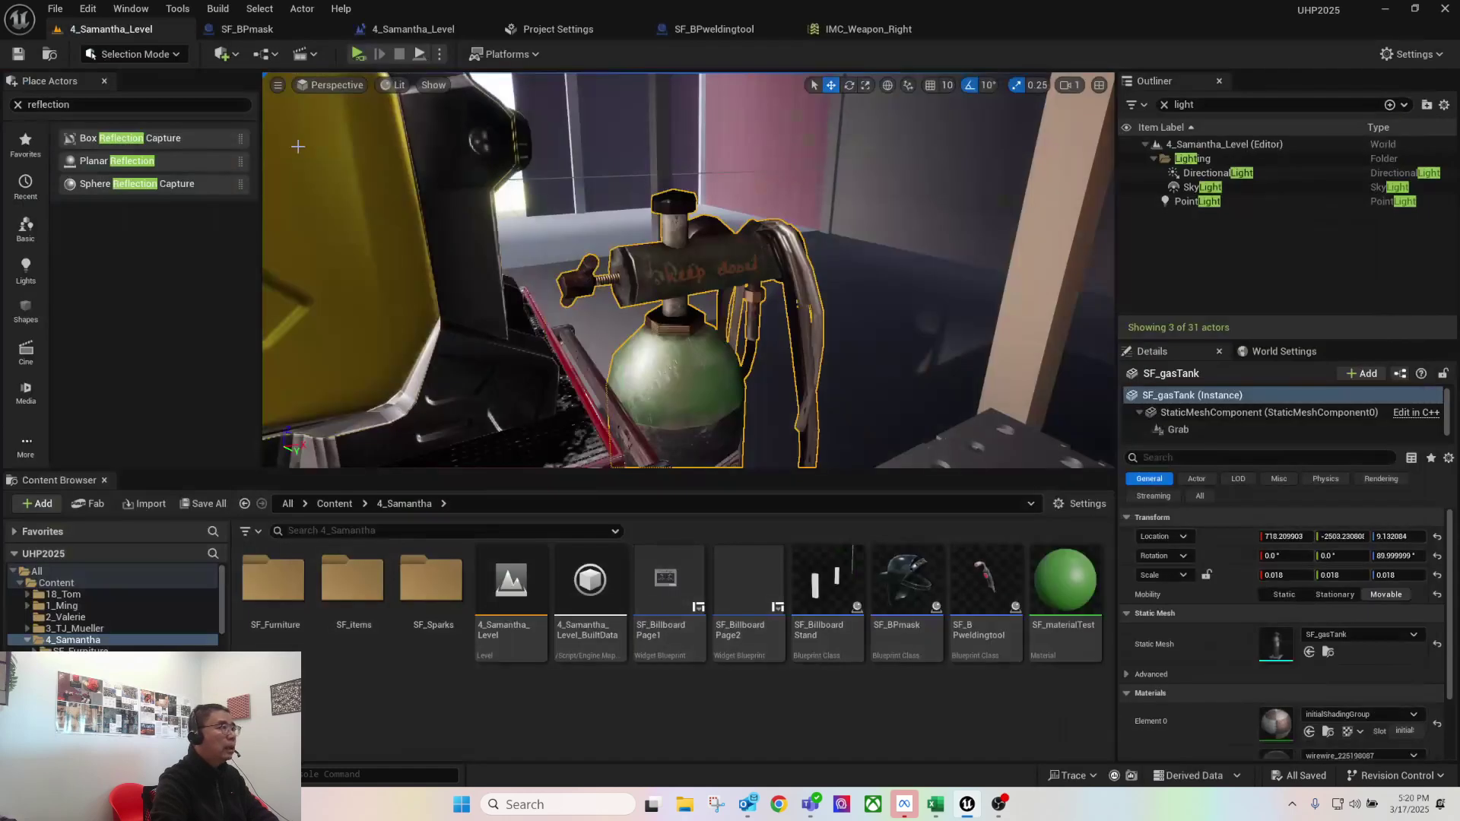
# Inspect the Grab component of the welding_machine_mutineer actor and test the level in the VR preview
pyautogui.click(393, 222)
pyautogui.press('f')
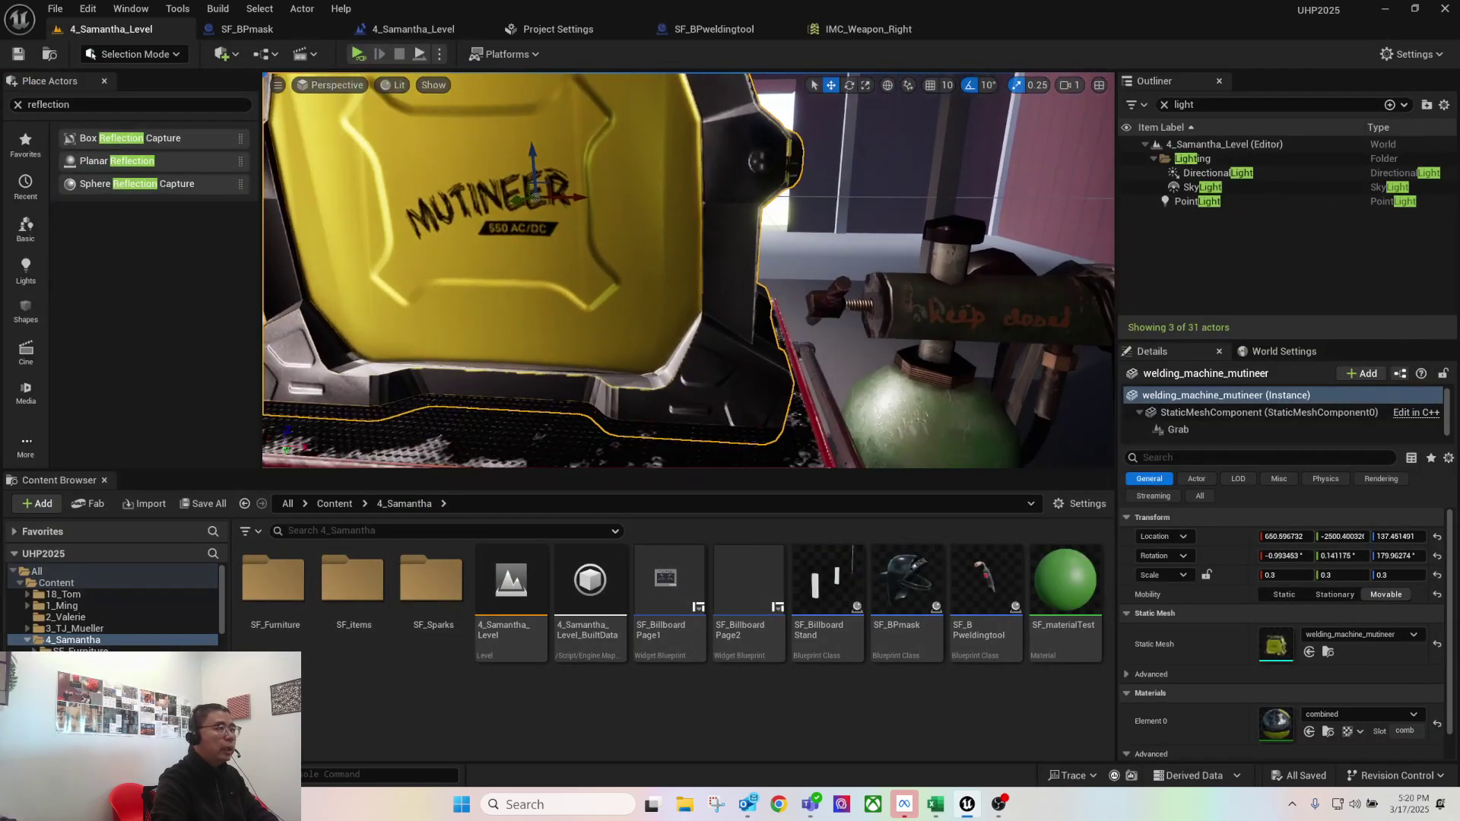
pyautogui.click(1197, 429)
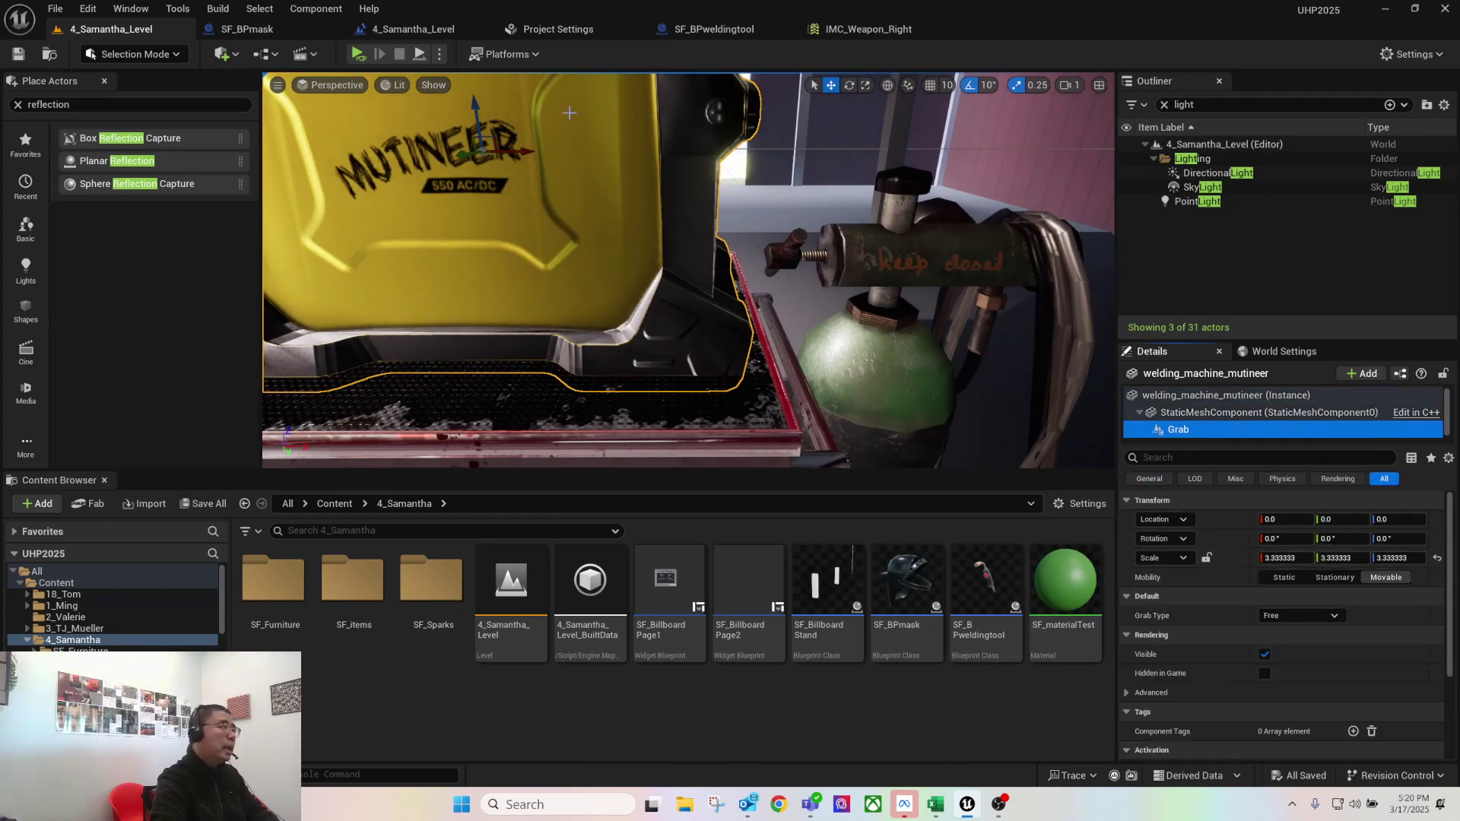
pyautogui.click(359, 57)
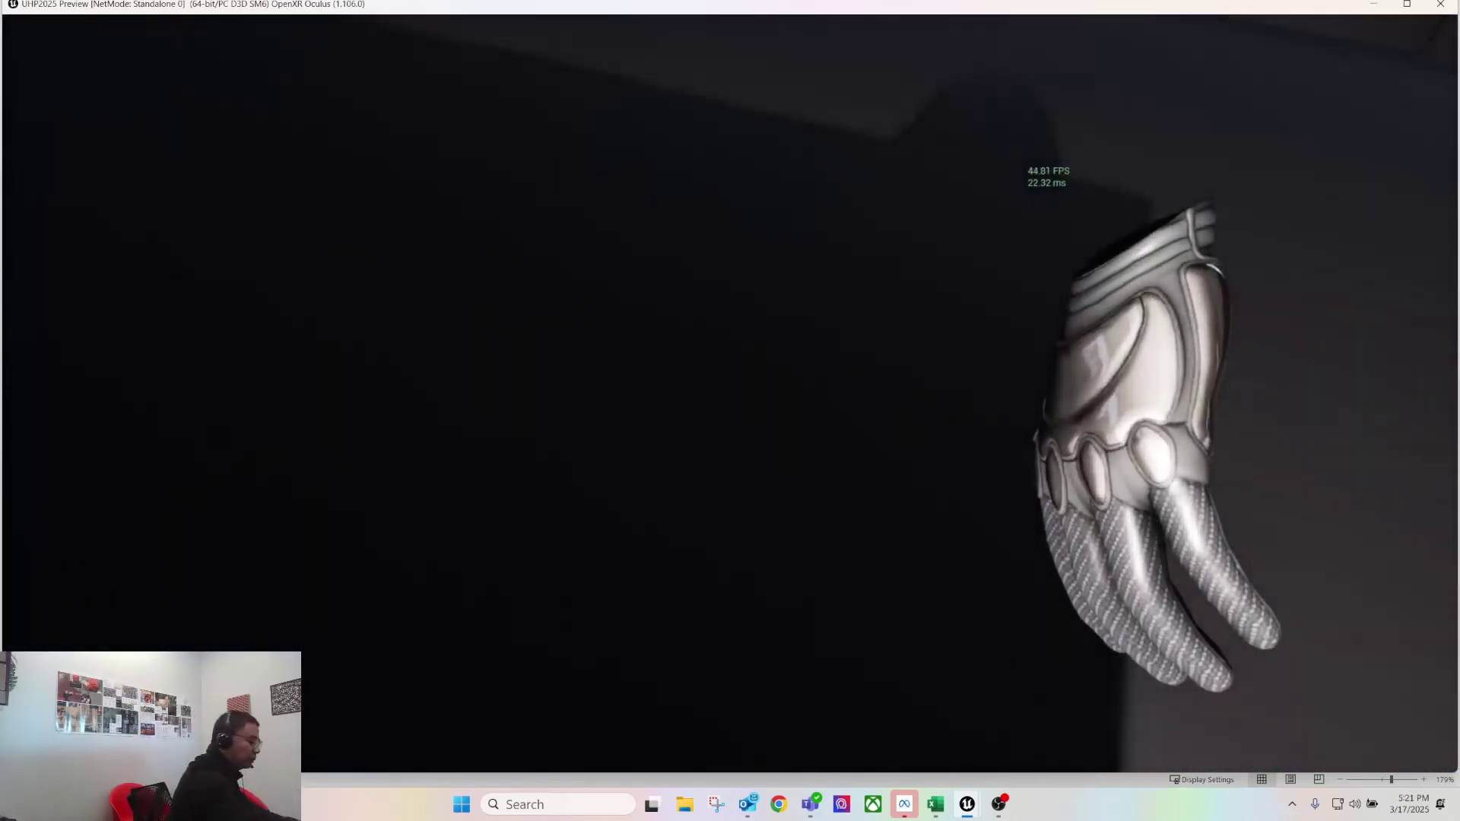
pyautogui.press('Escape')
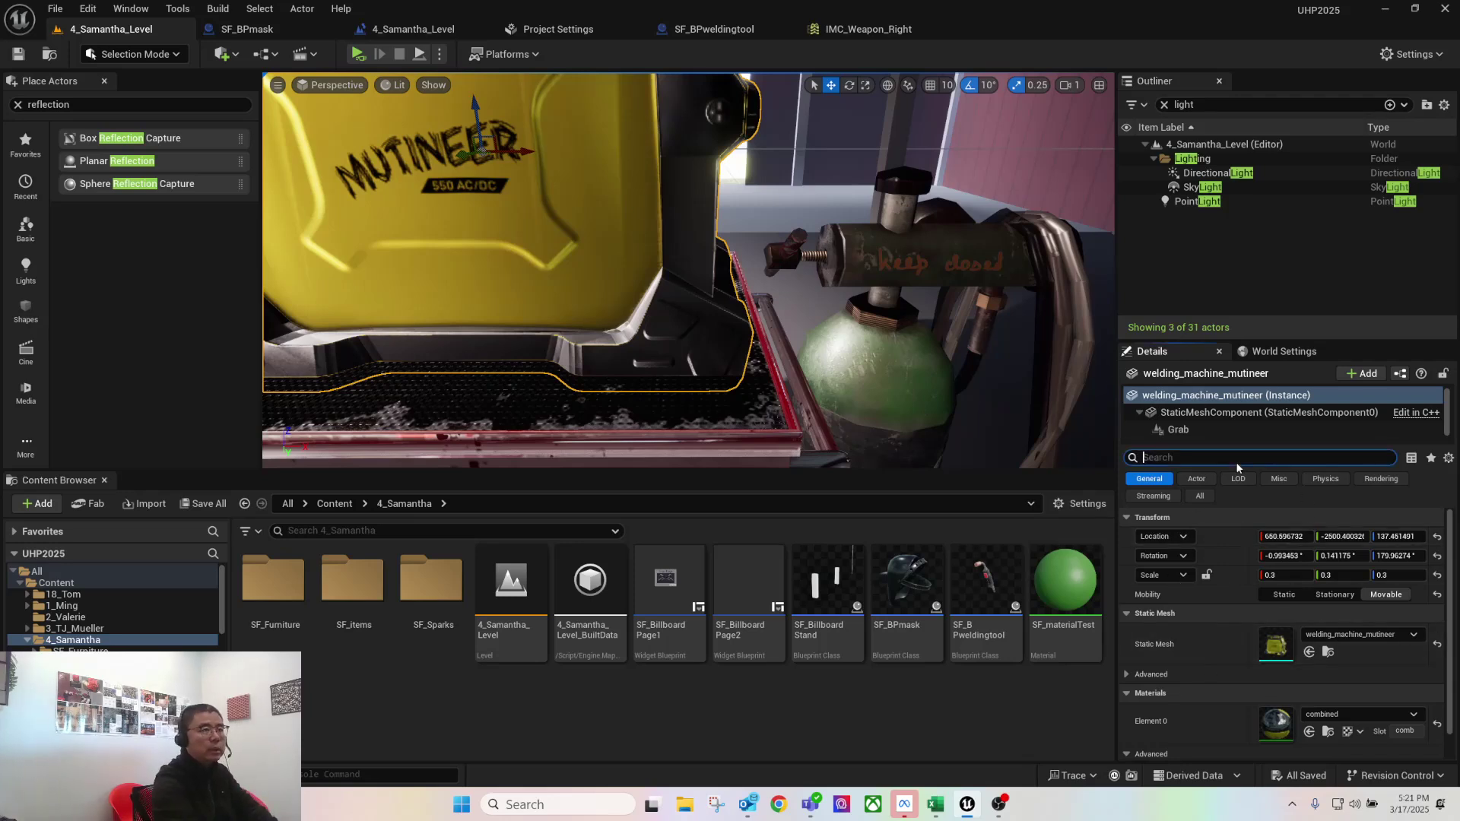
# Filter the details by phys and enable Simulate Physics on the welding_machine_mutineer, SF_gasTank and scene mask actors
pyautogui.write('phys')
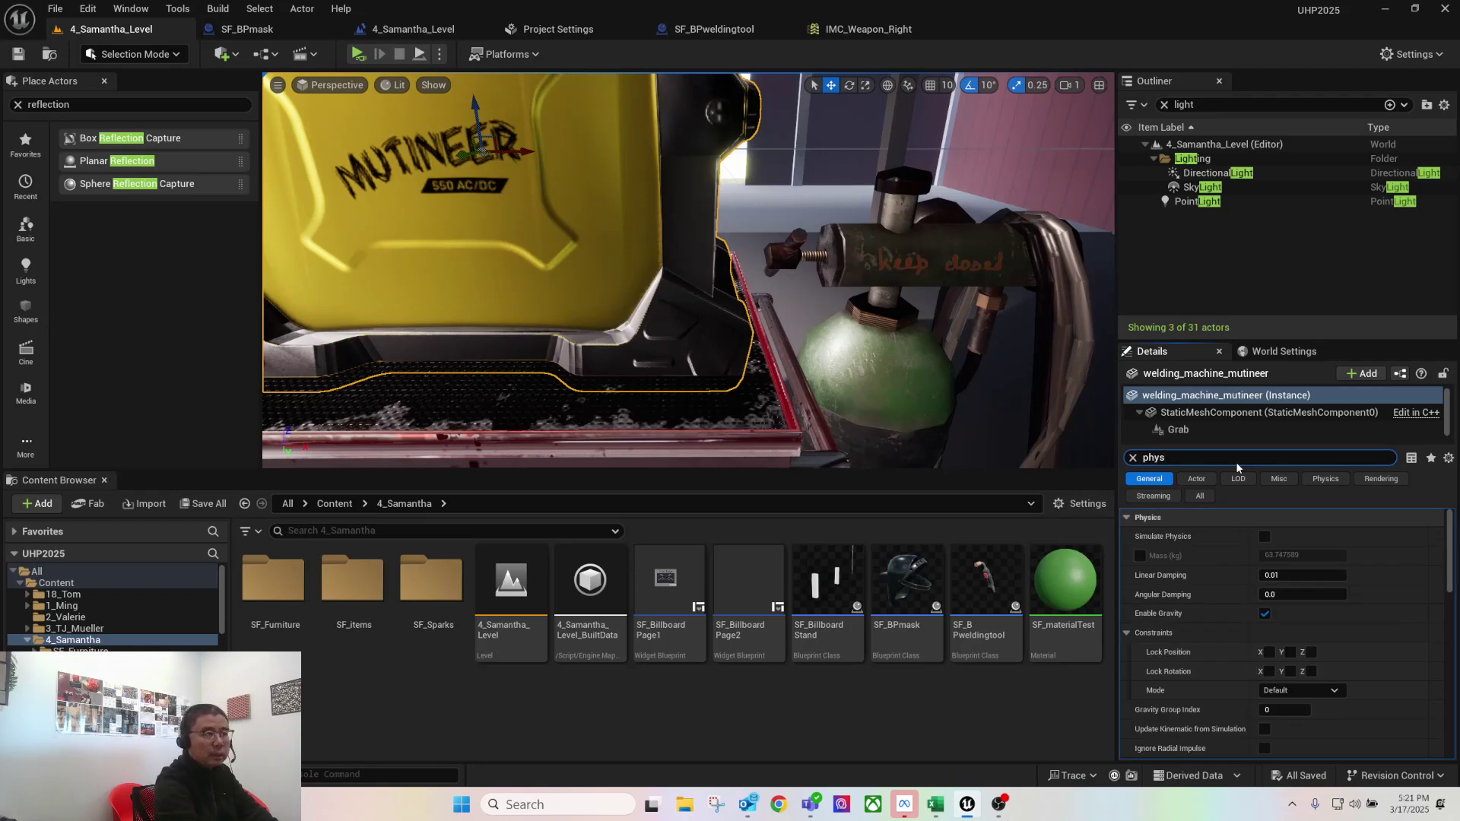
pyautogui.click(1264, 537)
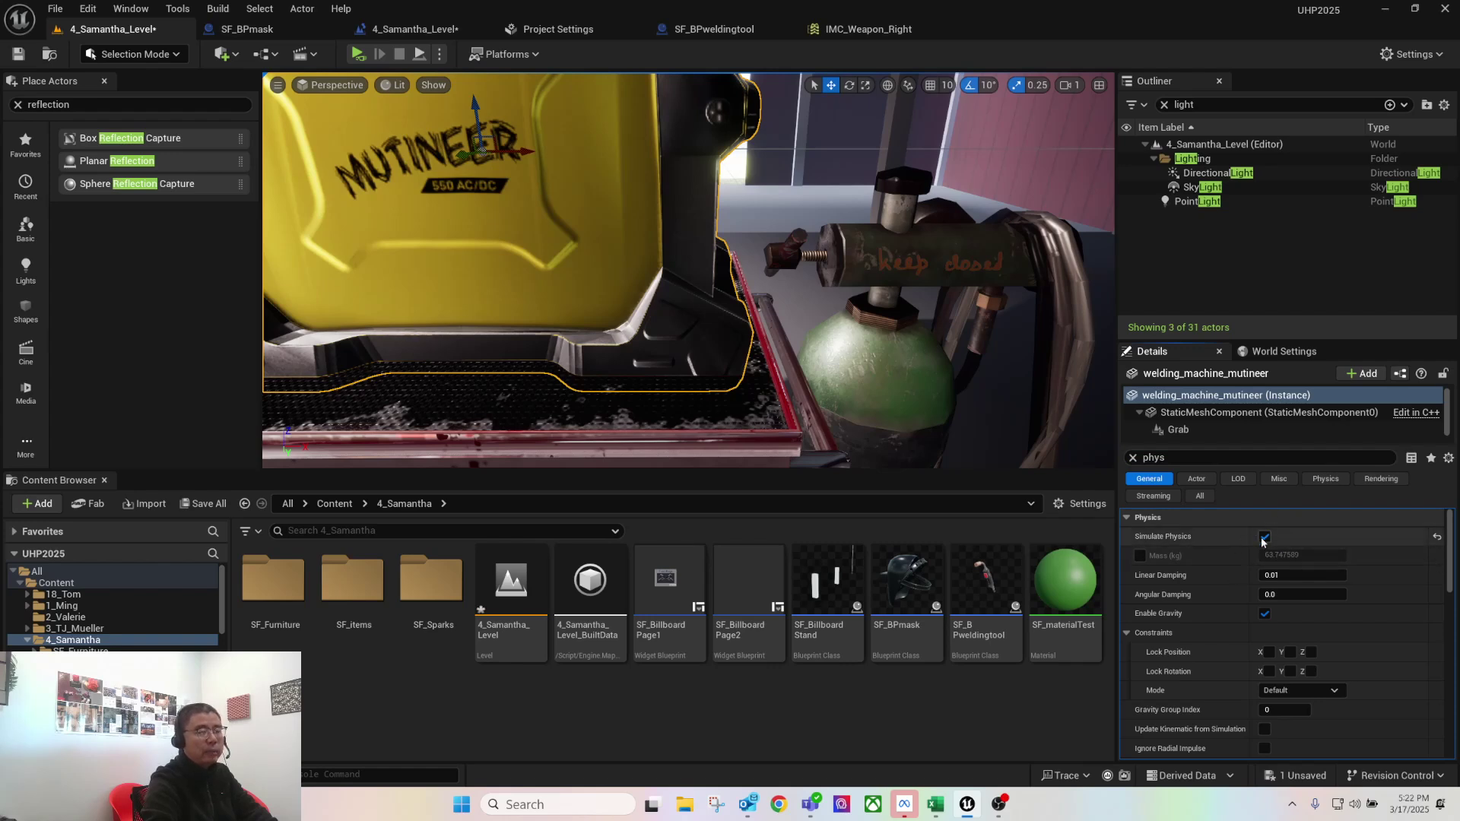
pyautogui.click(891, 364)
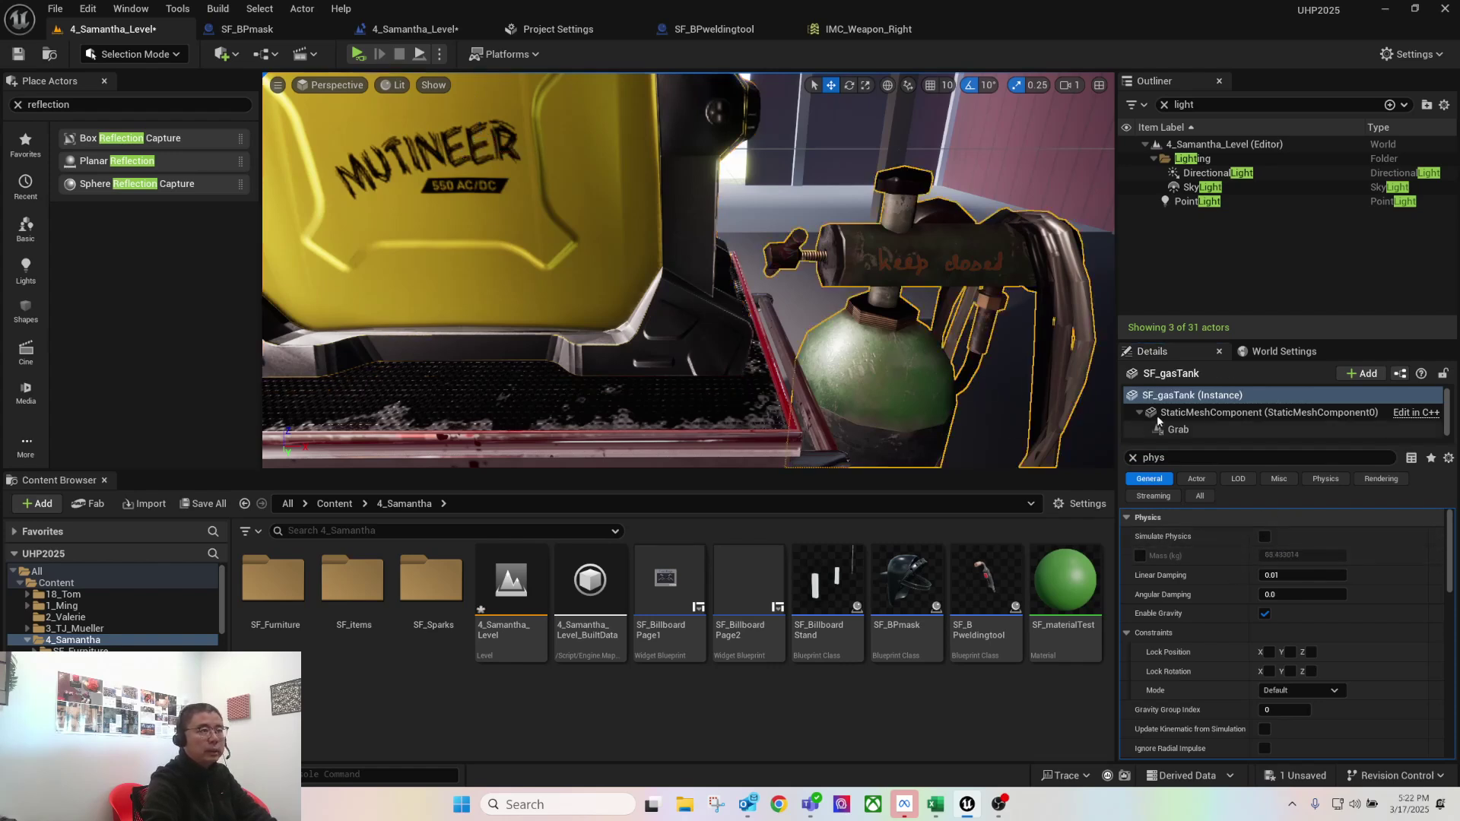
pyautogui.click(1265, 538)
pyautogui.moveTo(747, 325); pyautogui.dragTo(747, 325, button='right')
pyautogui.click(943, 311)
pyautogui.click(1264, 537)
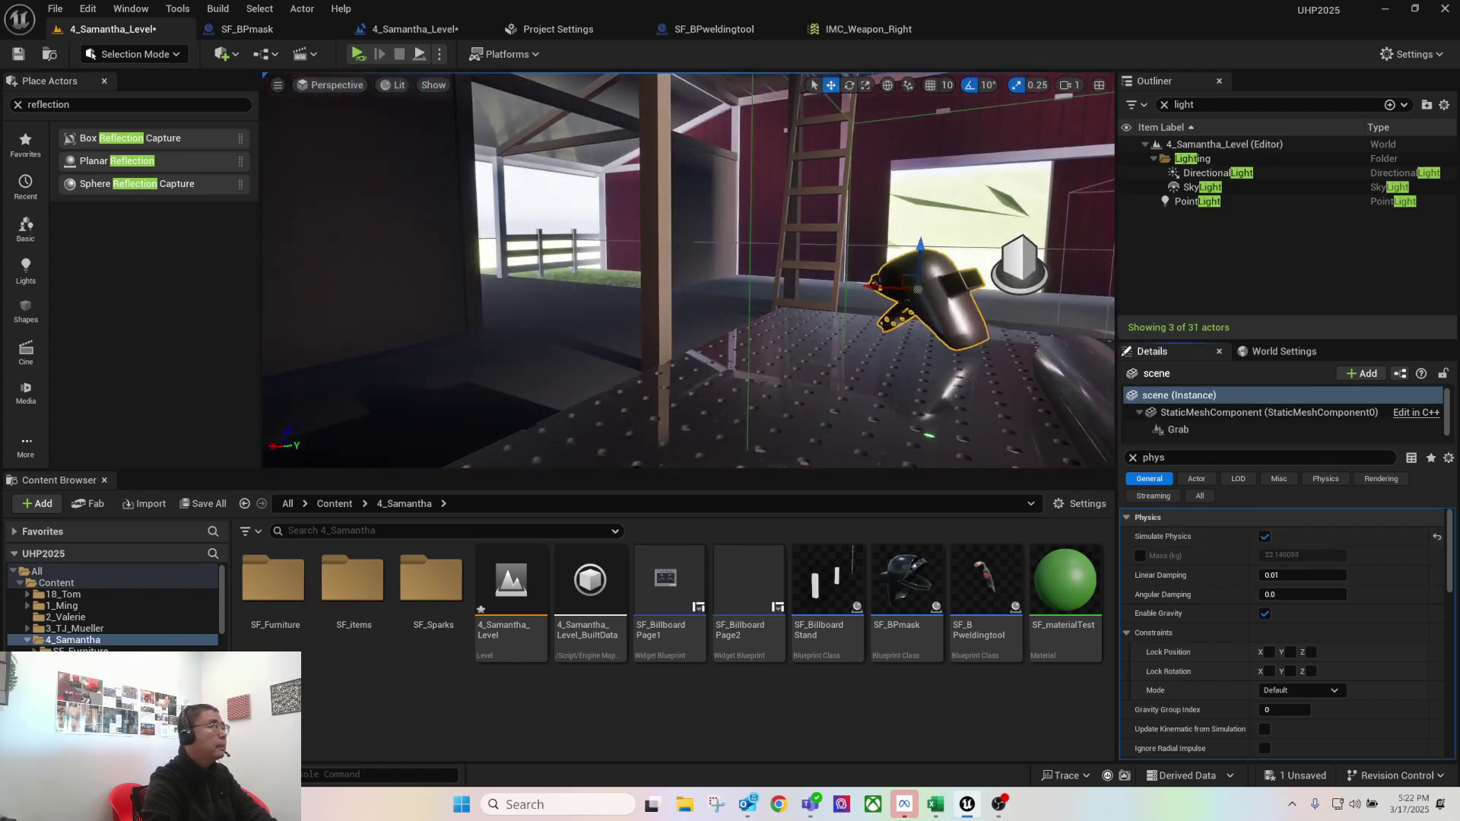
# Save the level, run the VR preview to test the physics-enabled objects, and end it
pyautogui.click(19, 54)
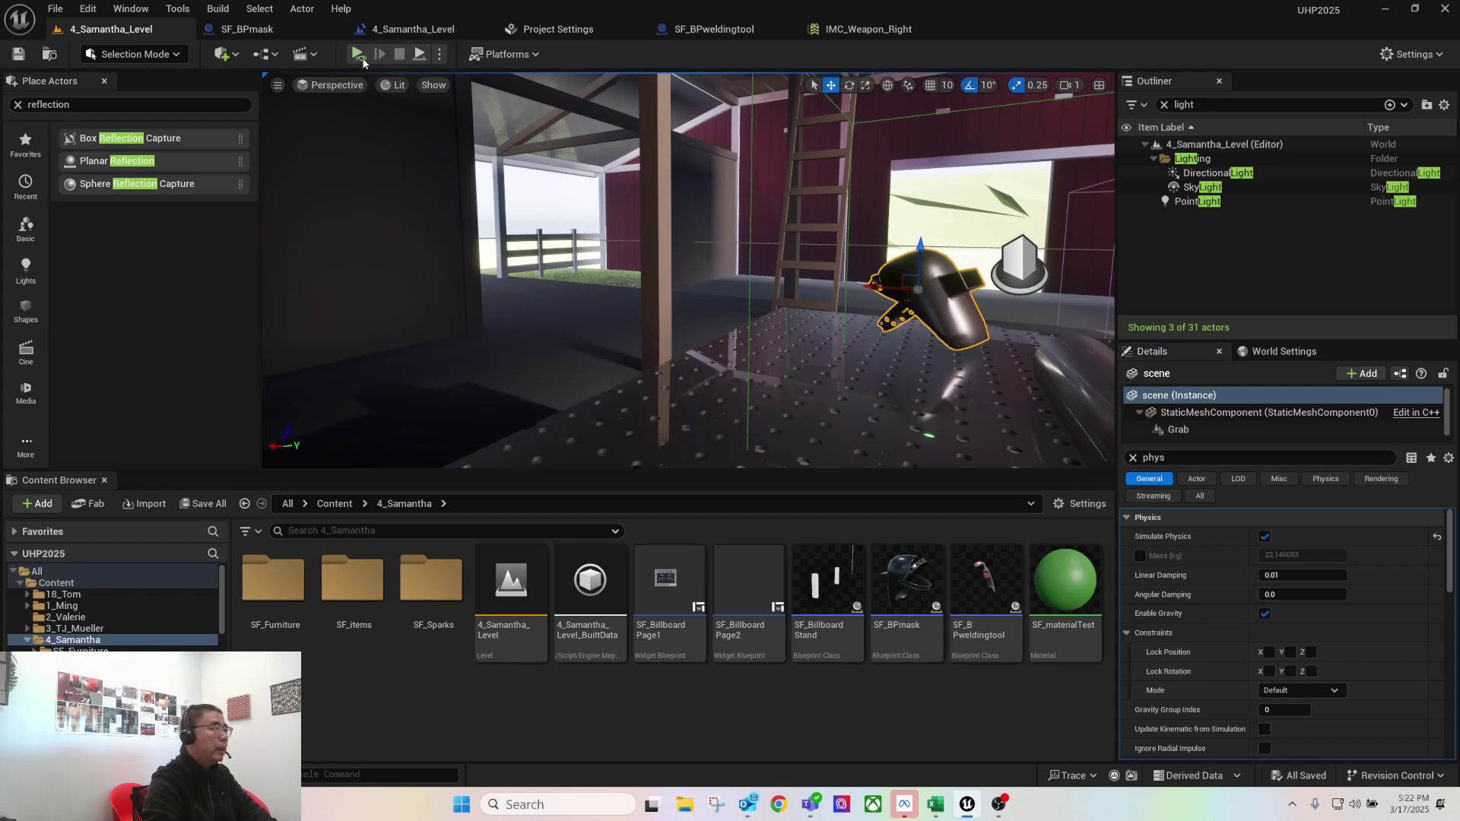
pyautogui.click(357, 54)
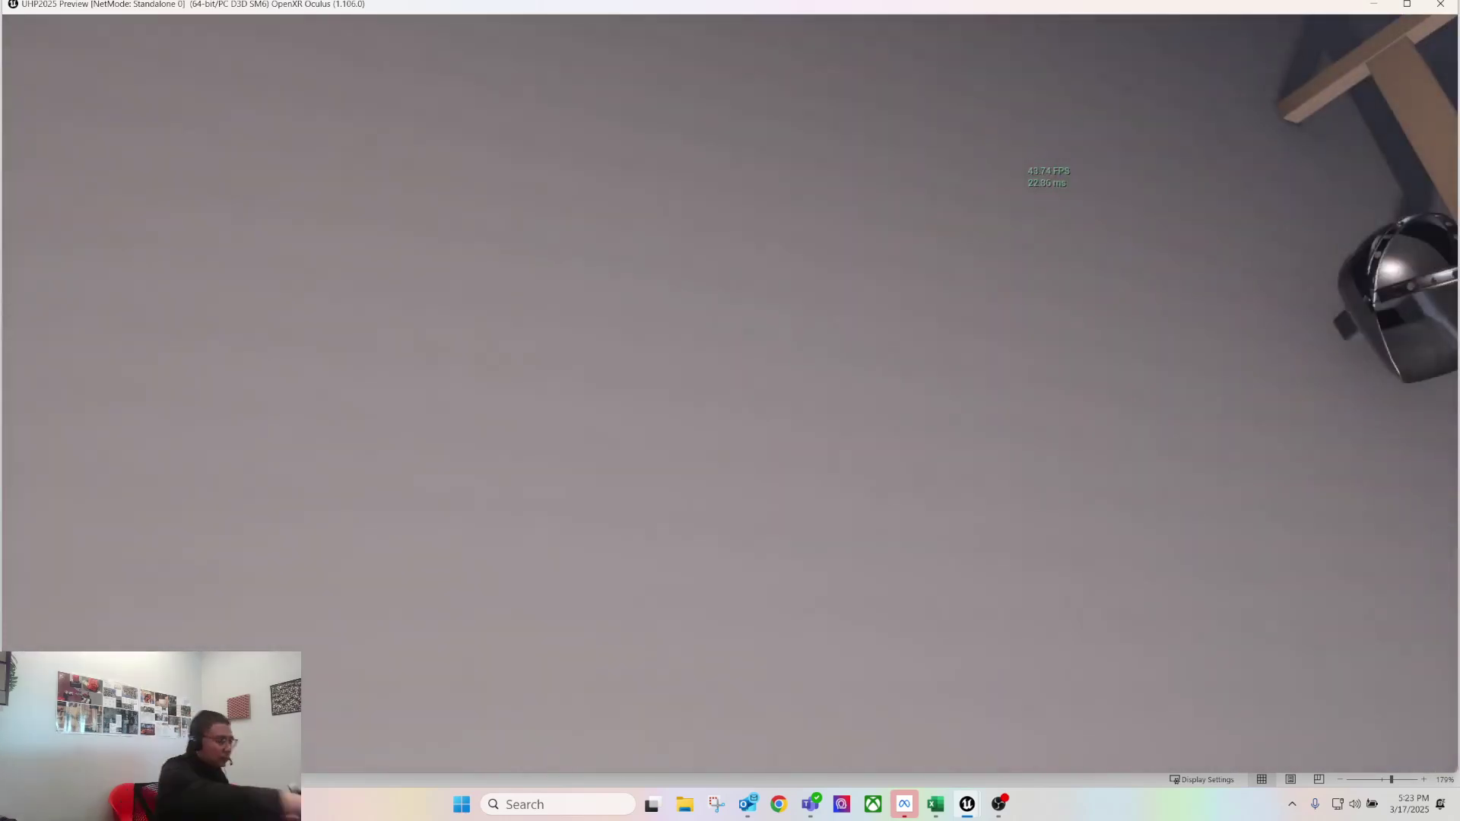
pyautogui.press('Escape')
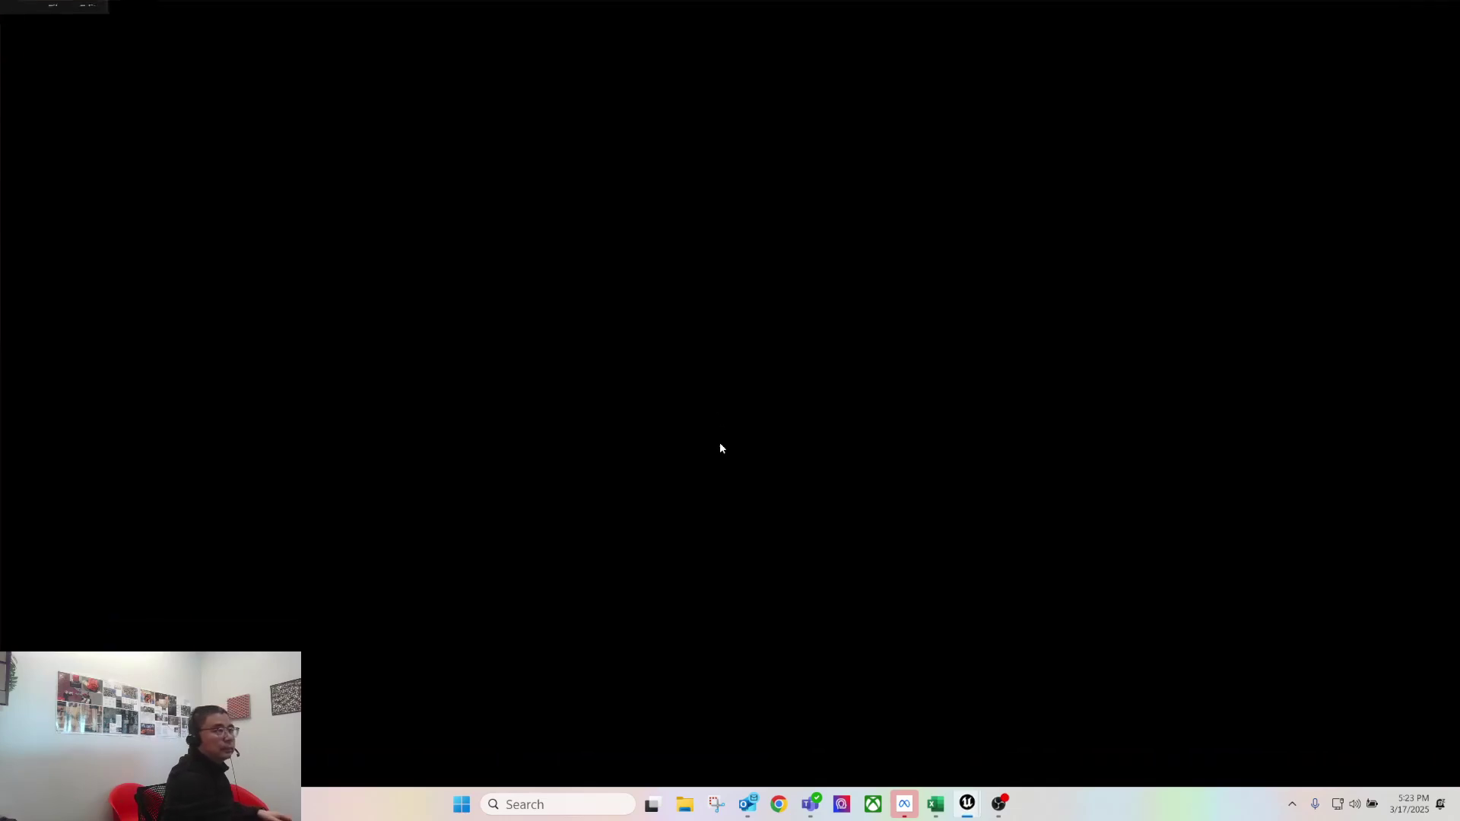
# Raise the scene mask actor above the welding table and retest the level in the VR preview
pyautogui.moveTo(774, 367); pyautogui.dragTo(773, 368, button='right')
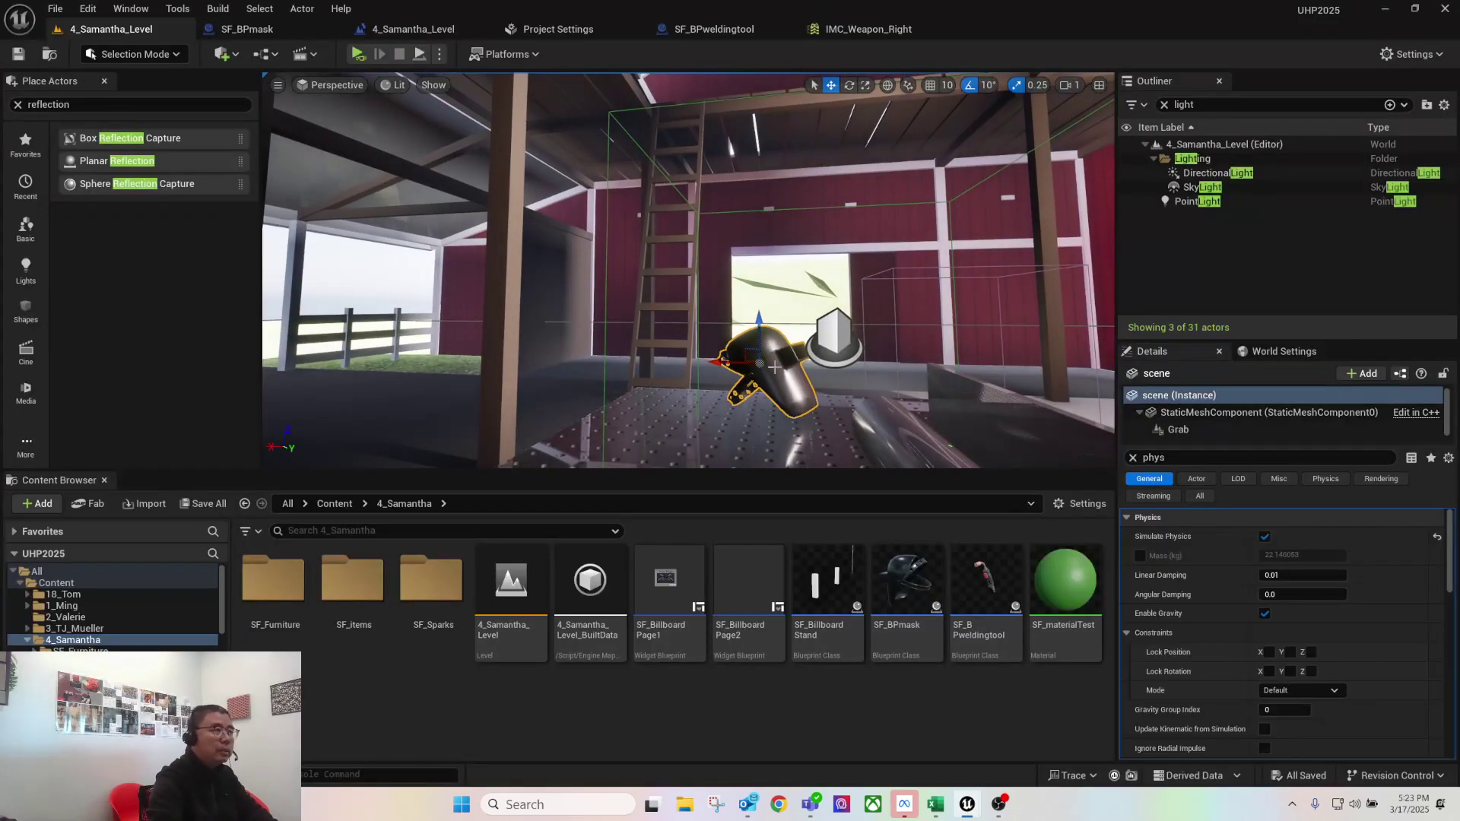
pyautogui.moveTo(756, 304); pyautogui.dragTo(758, 274)
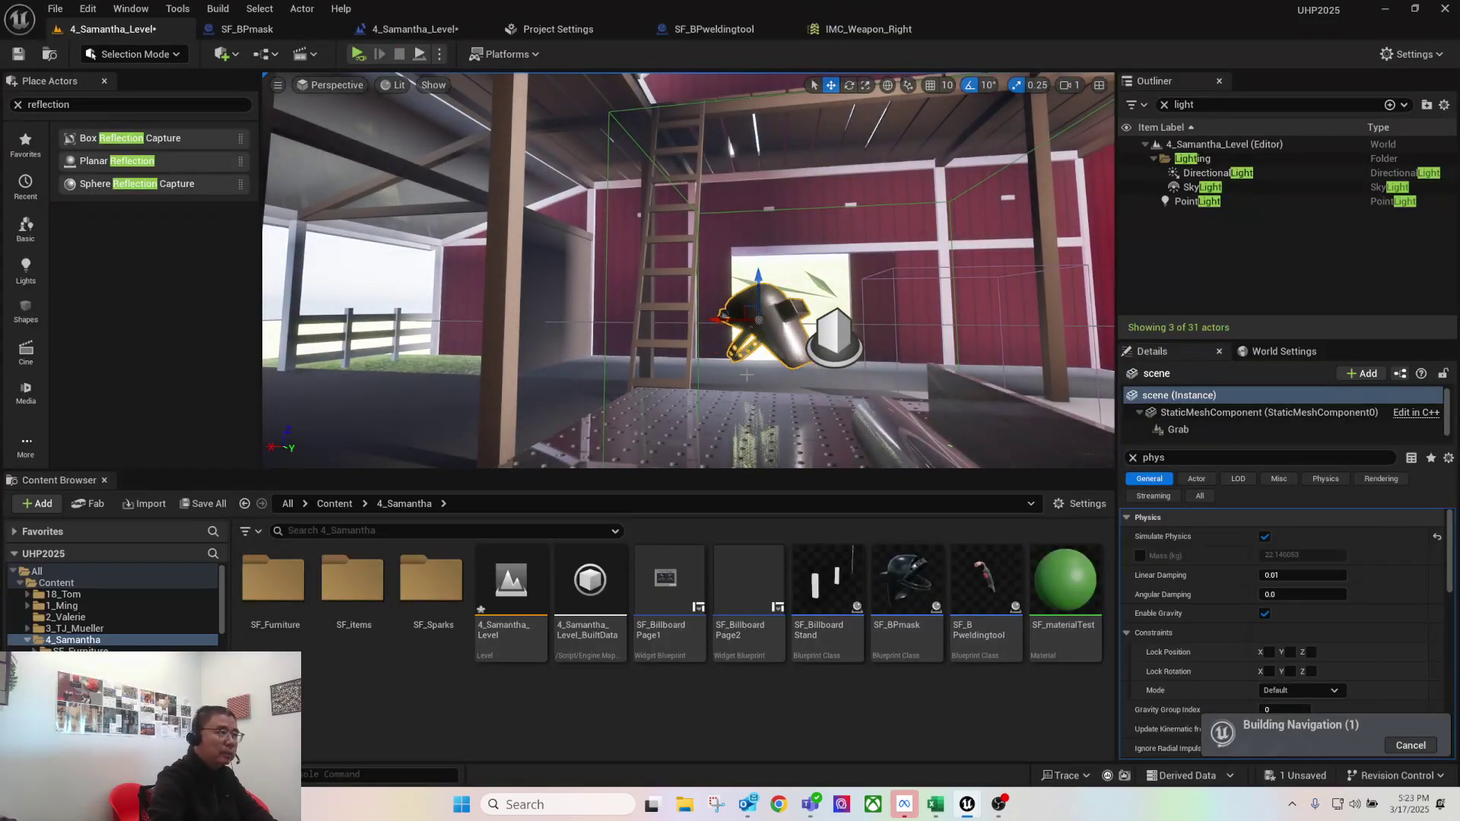
pyautogui.click(779, 355)
pyautogui.moveTo(779, 355); pyautogui.dragTo(707, 309, button='right')
pyautogui.moveTo(915, 354); pyautogui.dragTo(908, 356, button='right')
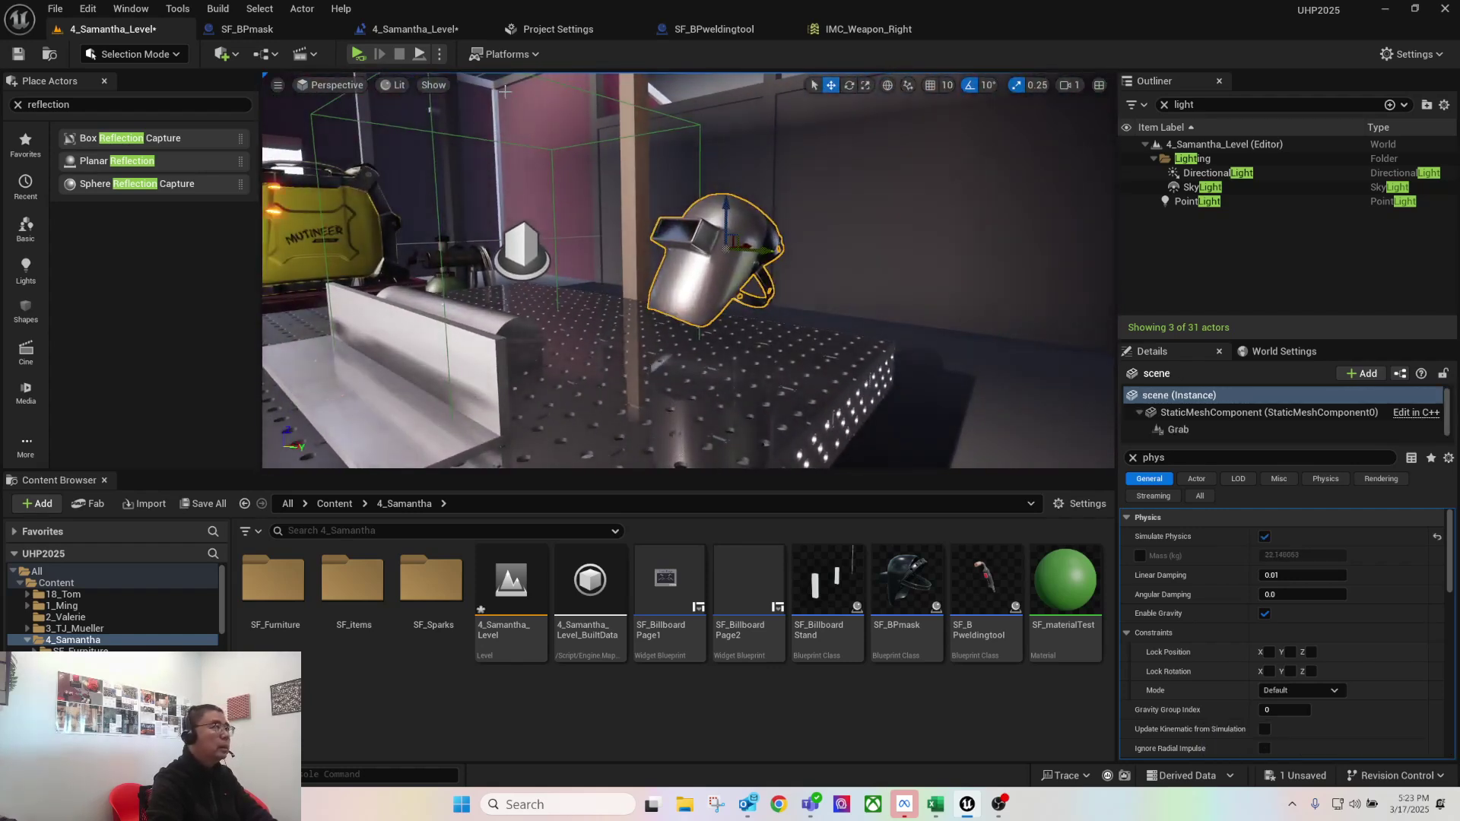
pyautogui.click(363, 57)
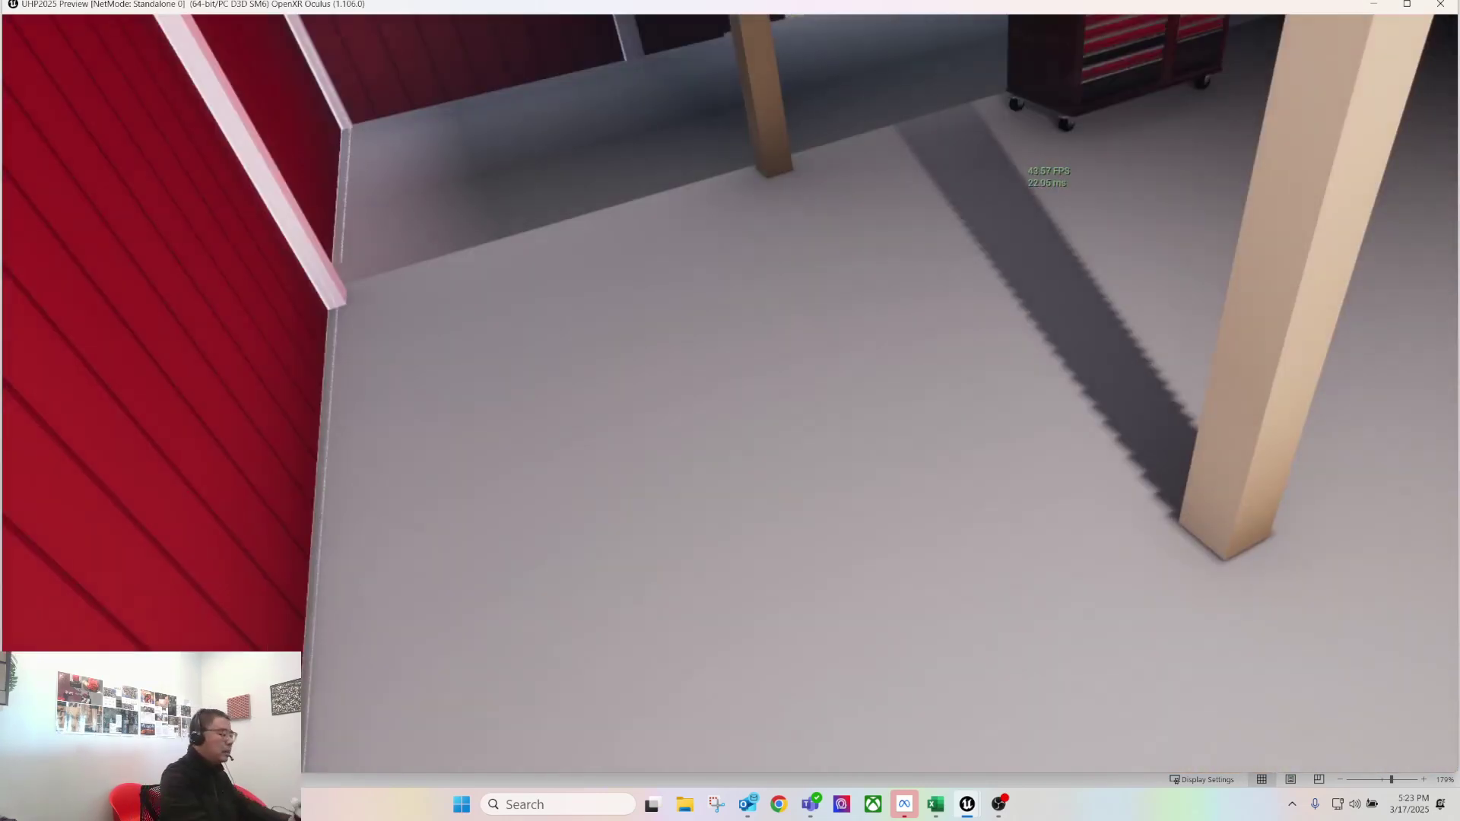
pyautogui.press('Escape')
# Display the viewport in Visibility Collision mode and examine the collision of the mask, table and welding equipment
pyautogui.moveTo(842, 286); pyautogui.dragTo(485, 335, button='right')
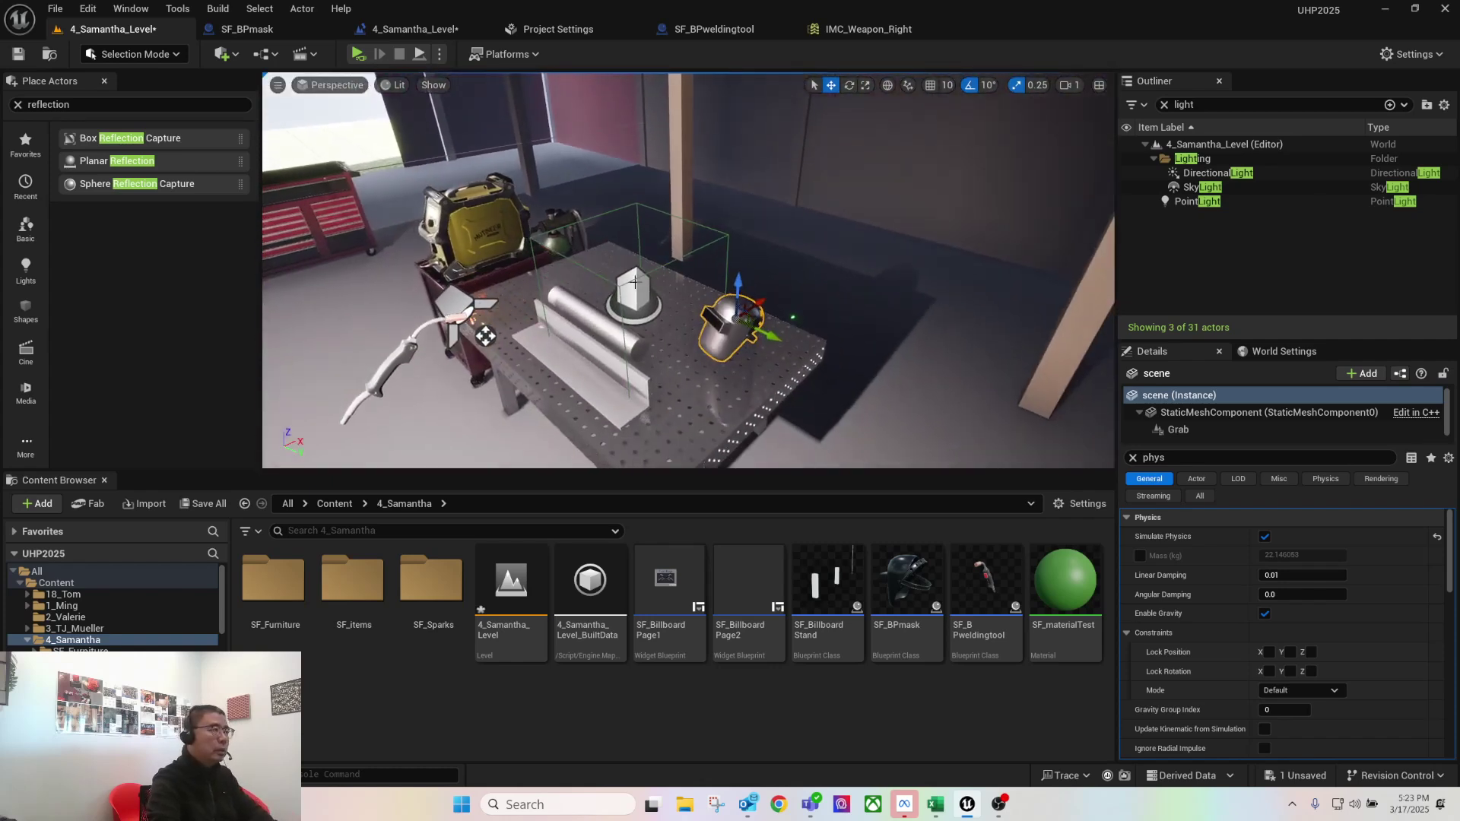
pyautogui.click(278, 84)
pyautogui.click(395, 85)
pyautogui.click(396, 84)
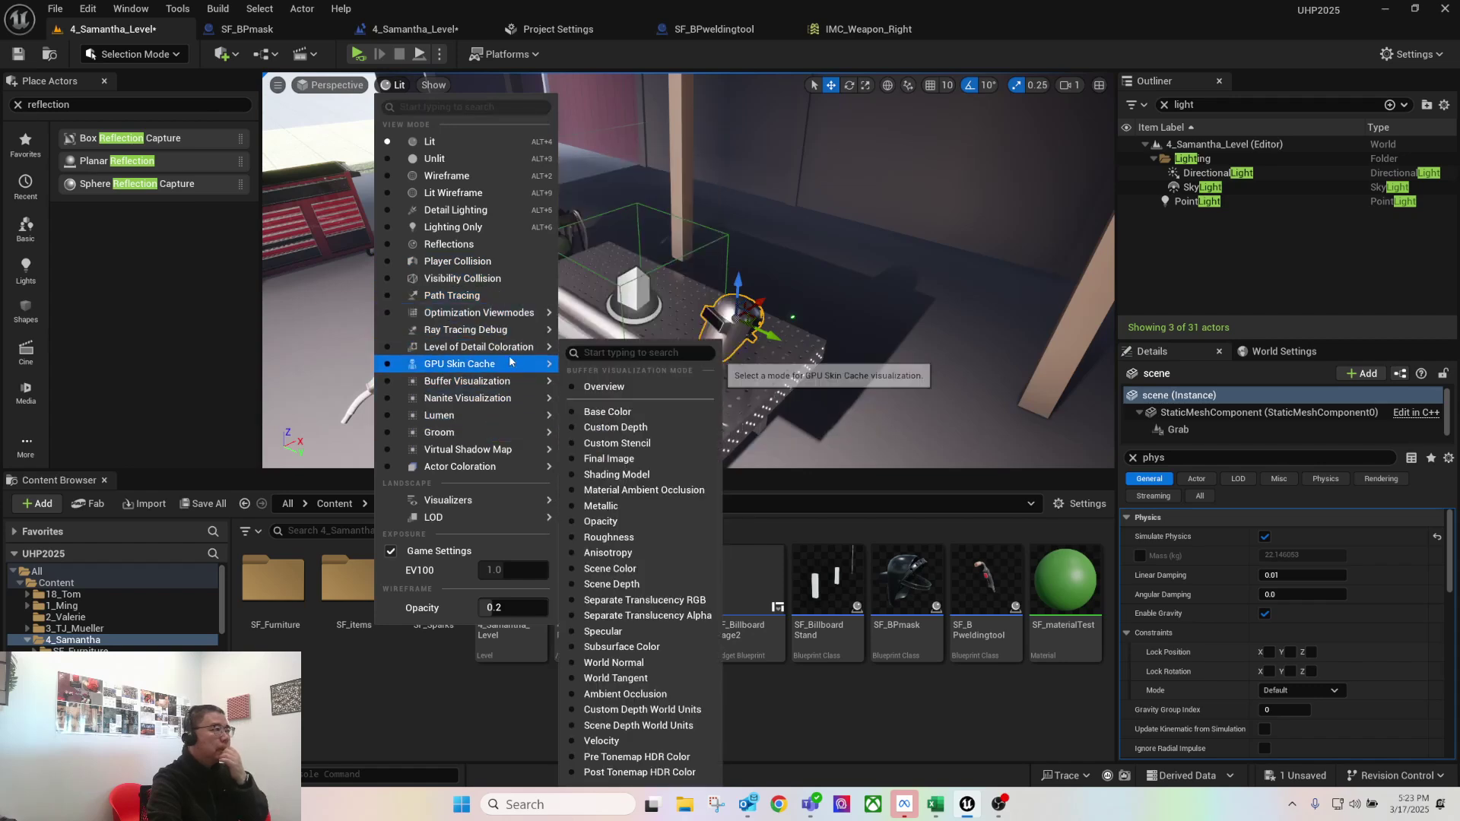
pyautogui.moveTo(509, 329)
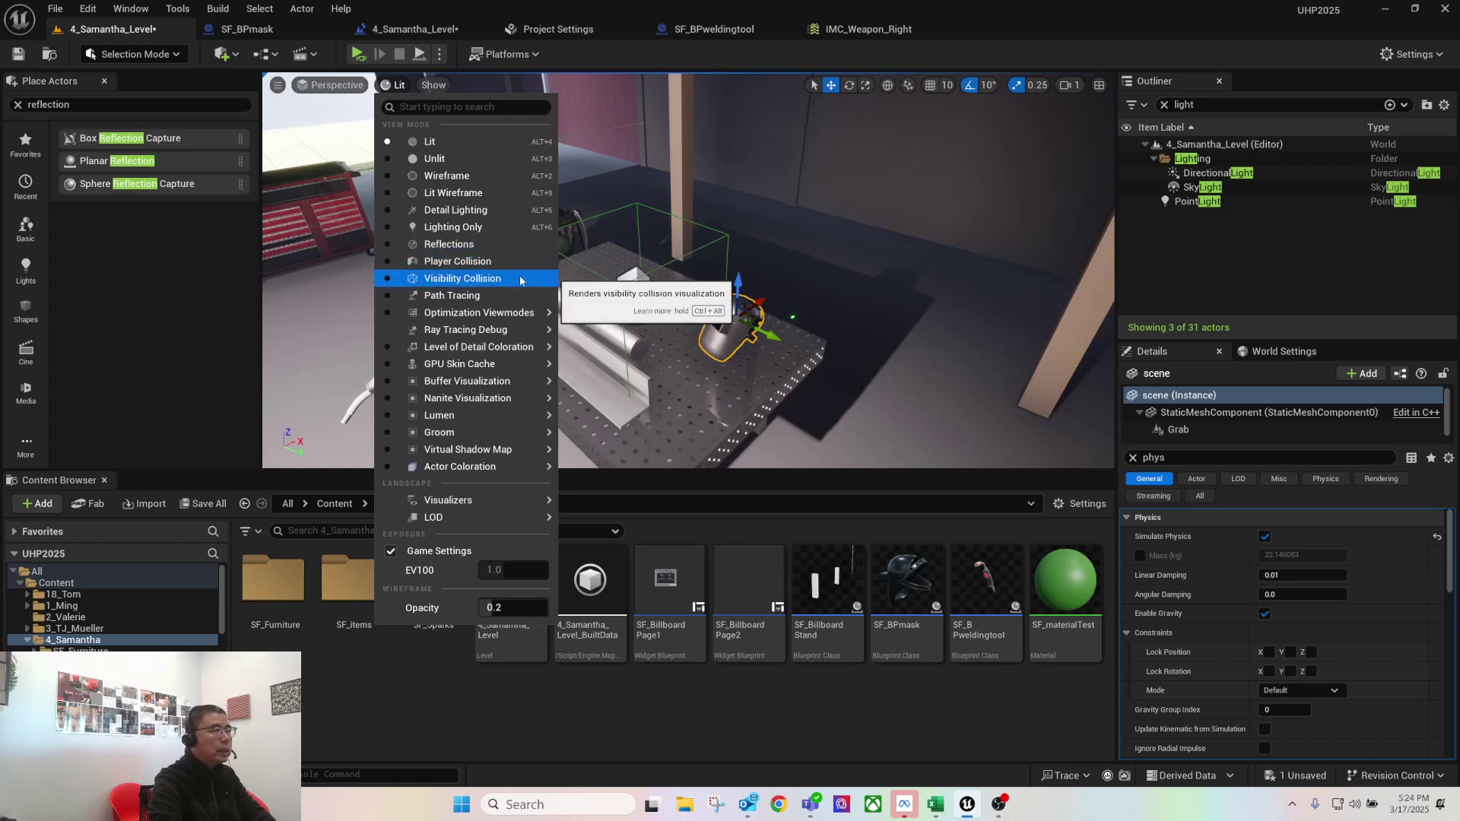
pyautogui.click(453, 278)
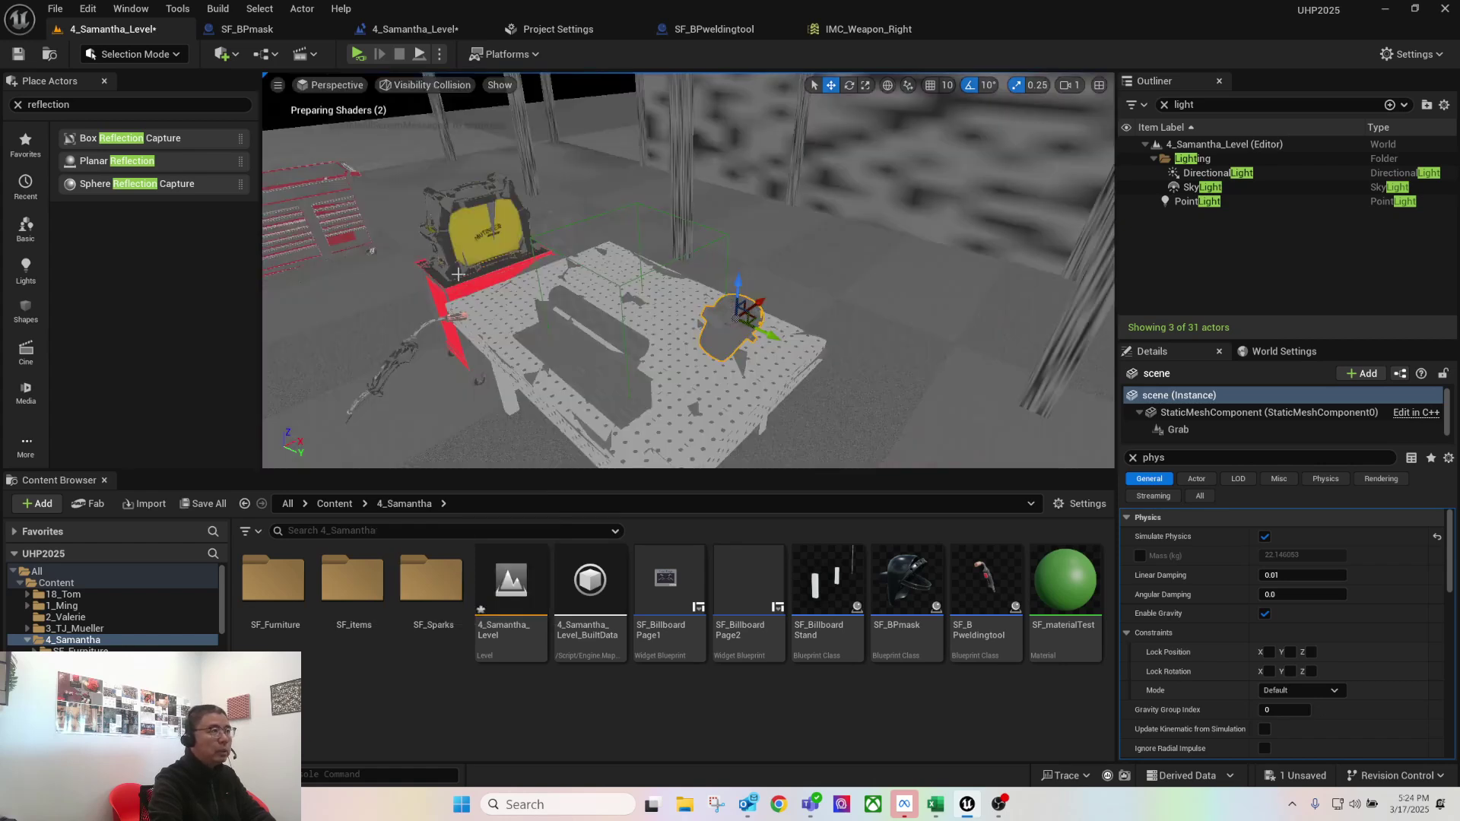
pyautogui.moveTo(642, 350); pyautogui.dragTo(682, 359, button='right')
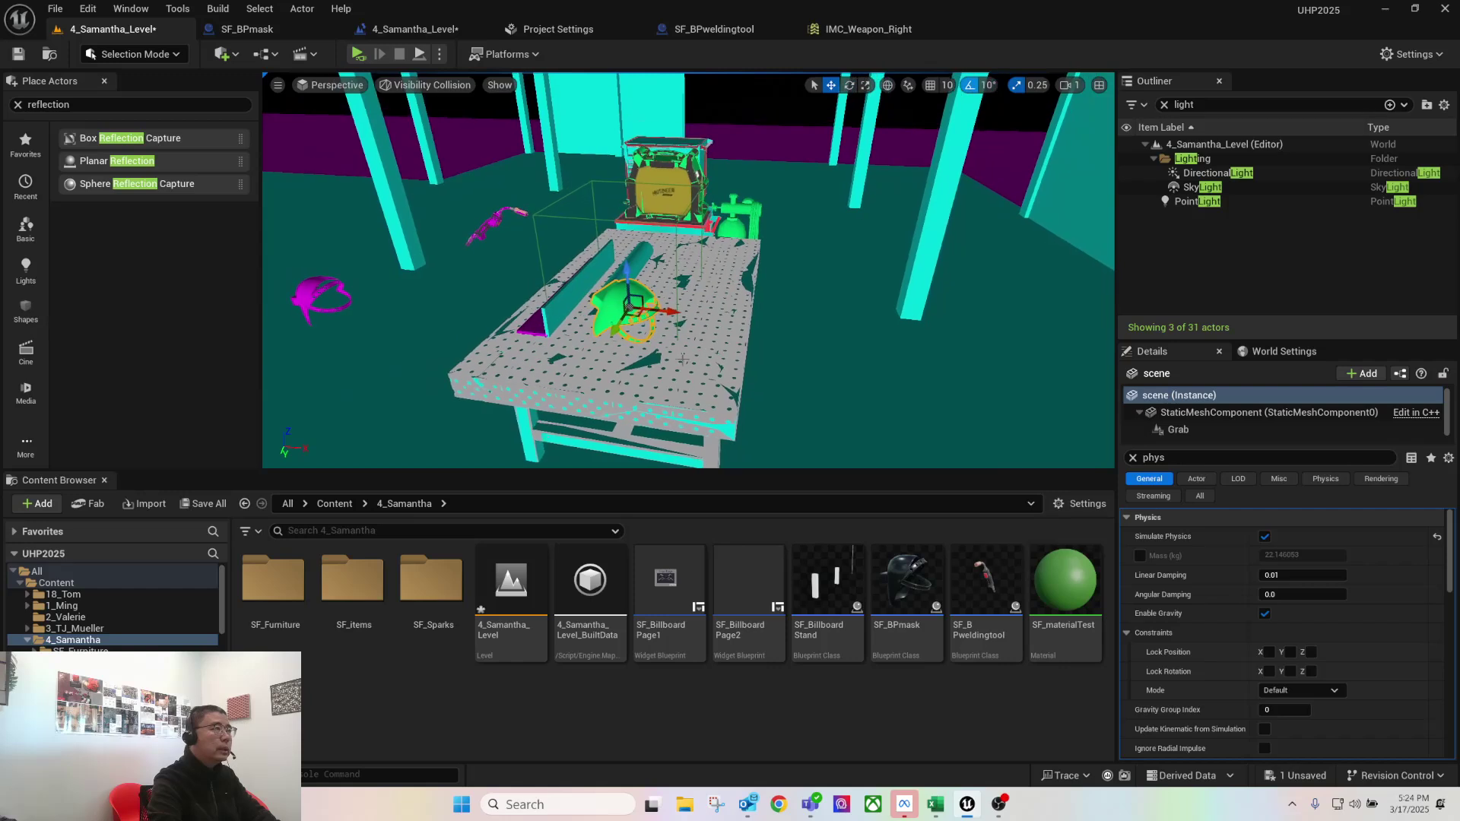
pyautogui.moveTo(732, 319); pyautogui.dragTo(720, 325, button='right')
pyautogui.moveTo(728, 317); pyautogui.dragTo(770, 336)
pyautogui.moveTo(791, 376); pyautogui.dragTo(791, 375, button='right')
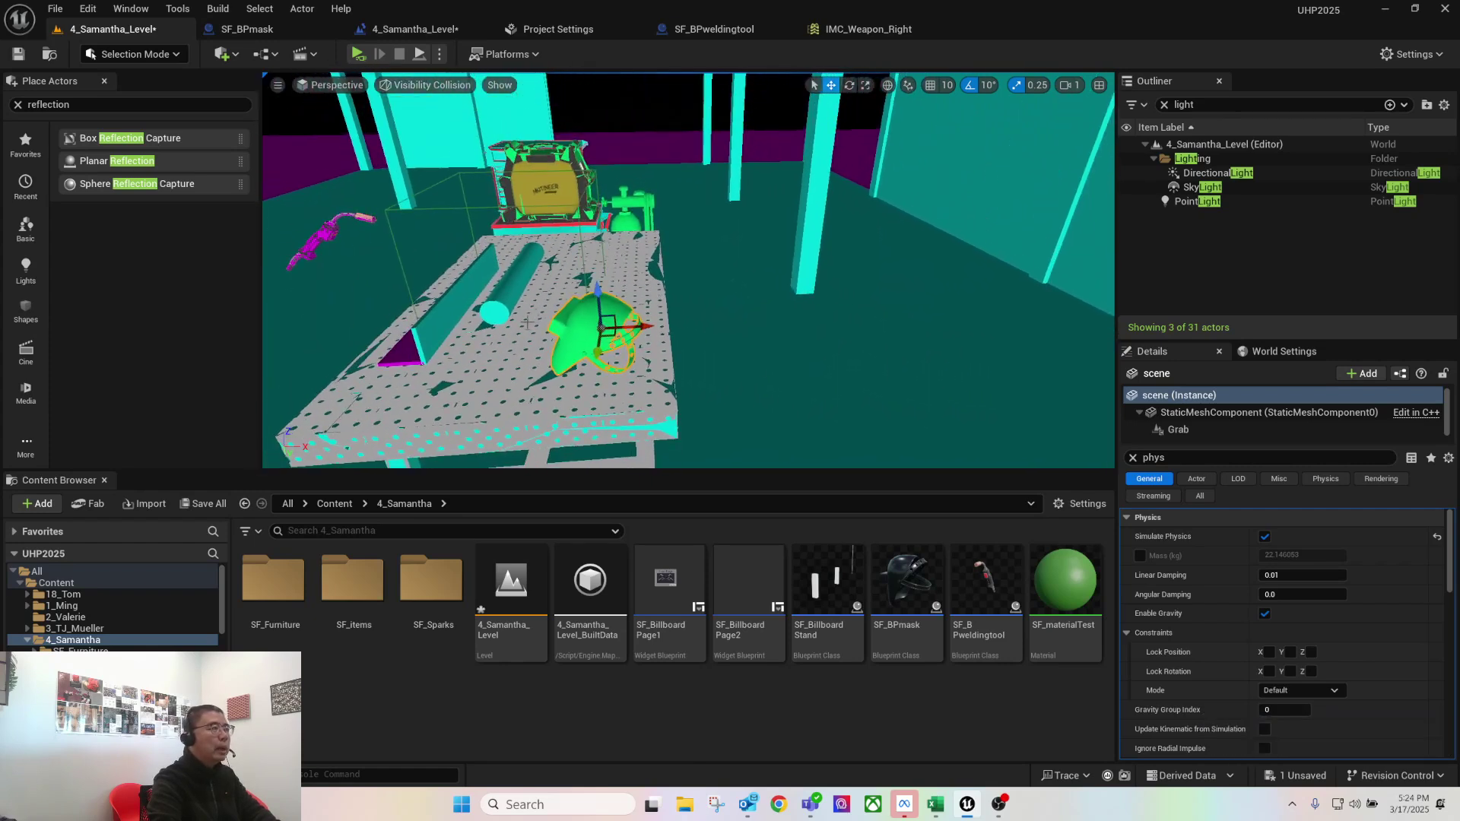
# Locate the mask actor's SF_mask static mesh, open it for editing, and add a sphere simplified collision
pyautogui.rightClick(580, 320)
pyautogui.click(616, 362)
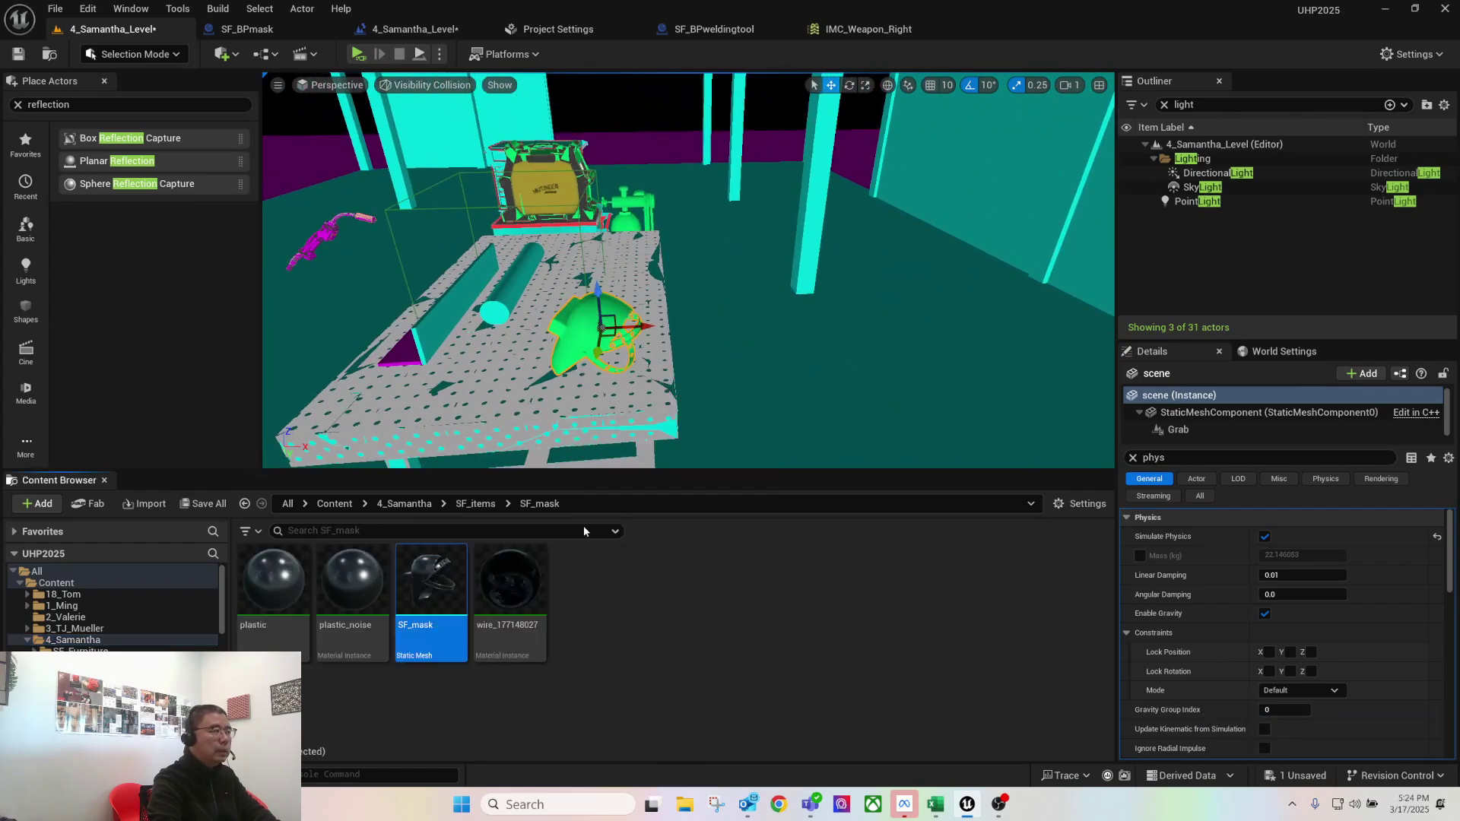
pyautogui.doubleClick(436, 580)
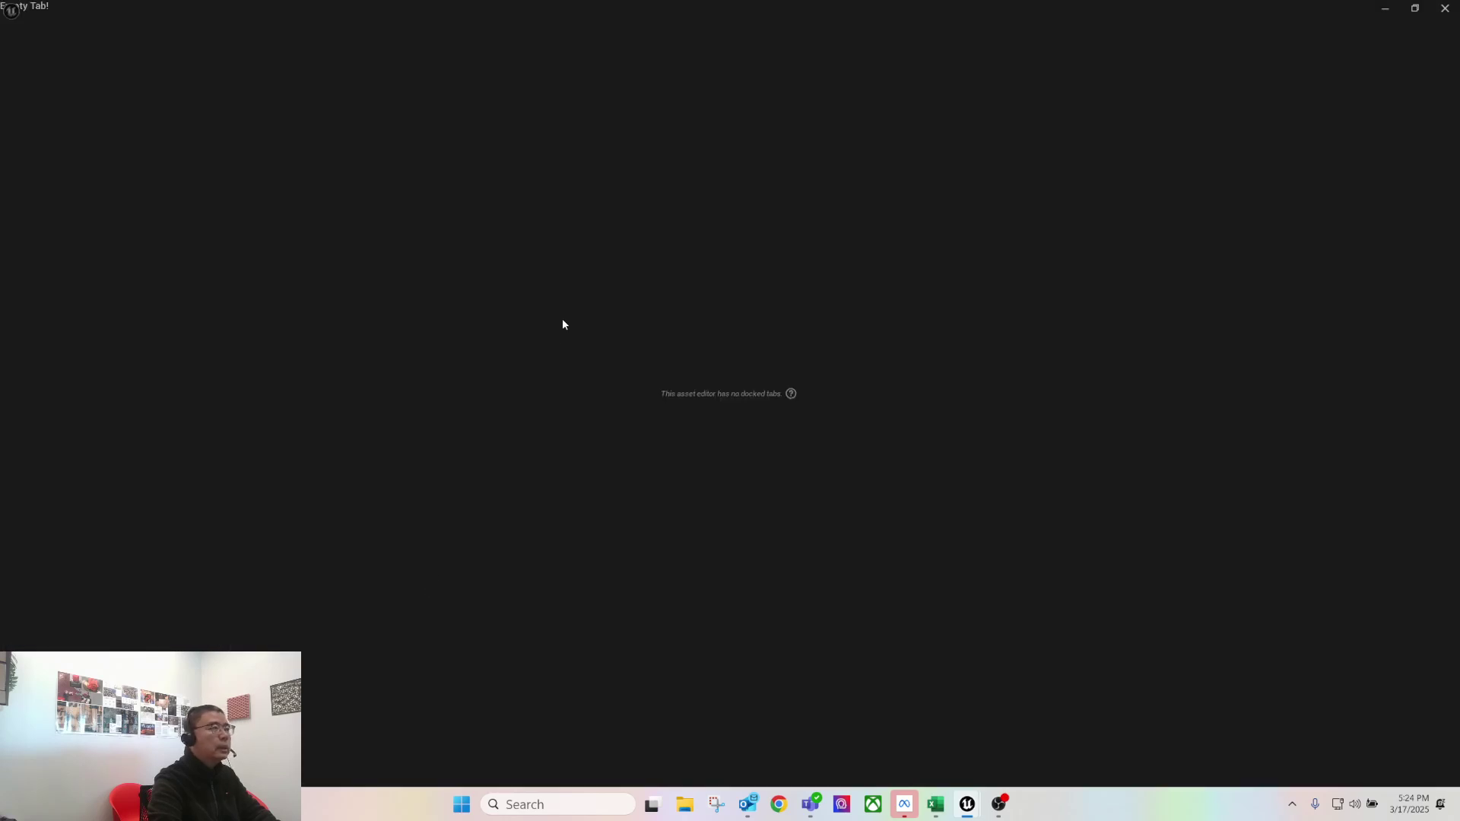
pyautogui.scroll(5, 549, 410)
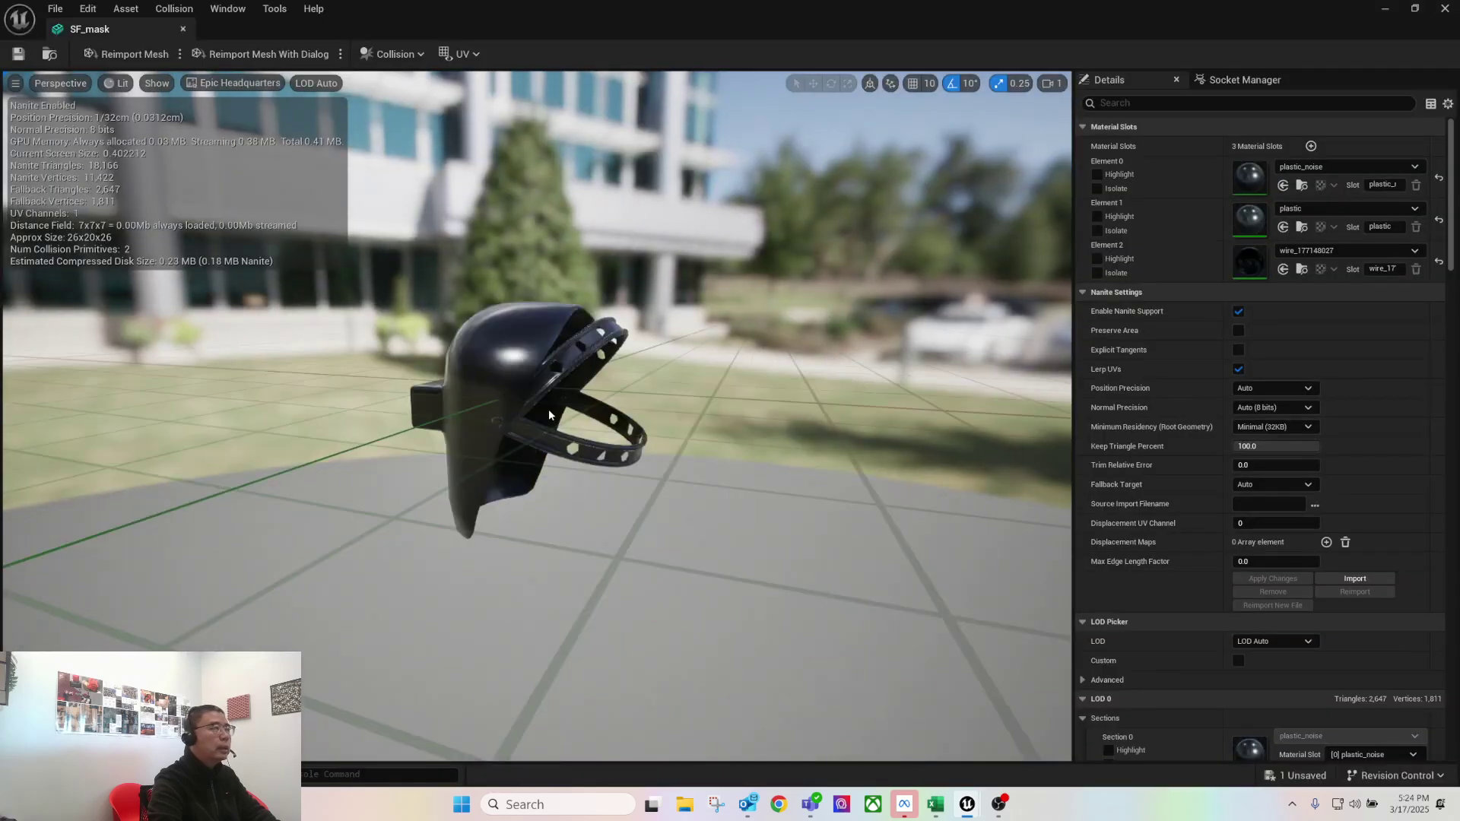
pyautogui.click(384, 55)
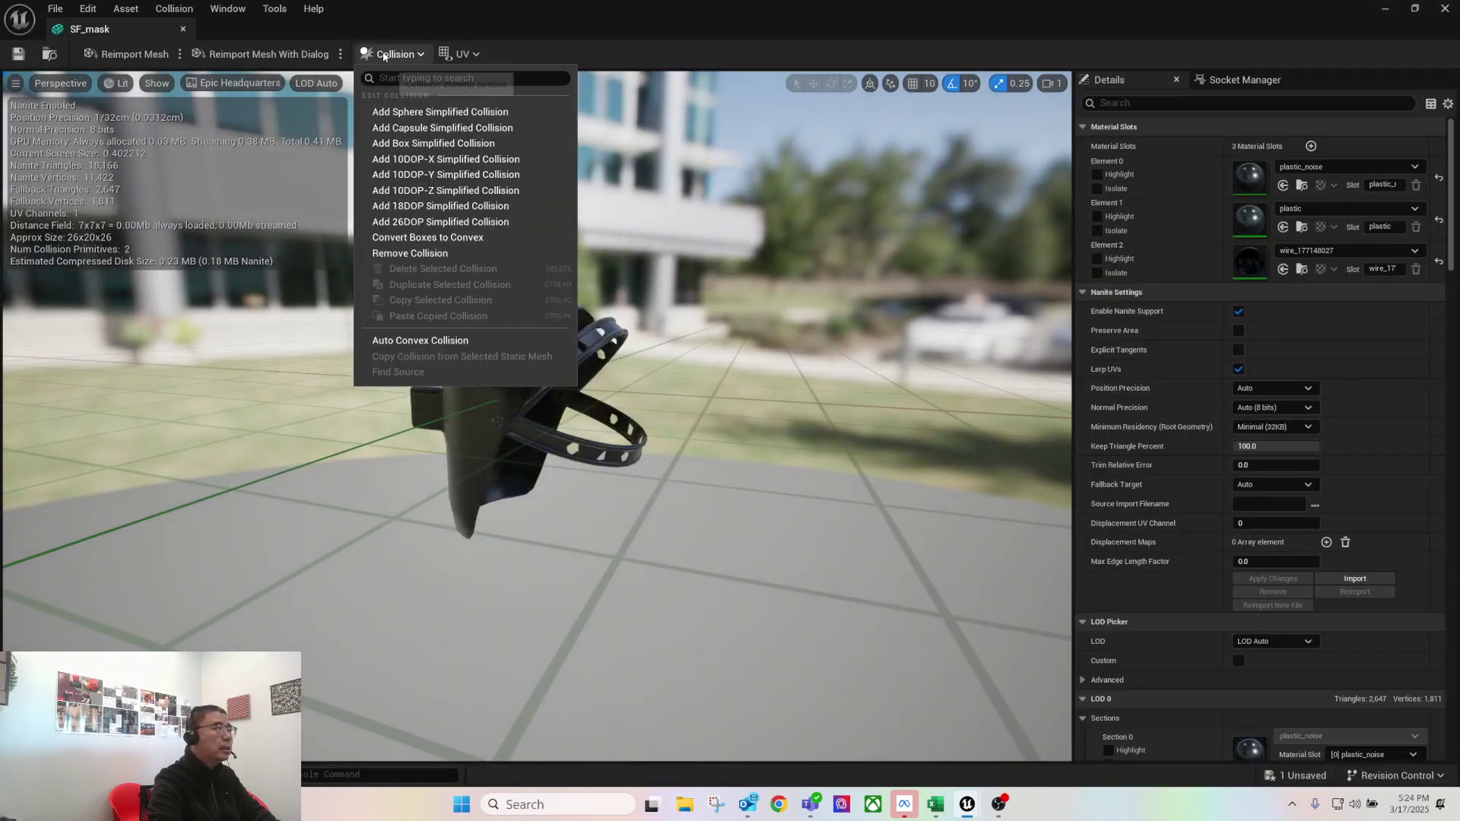
pyautogui.click(404, 113)
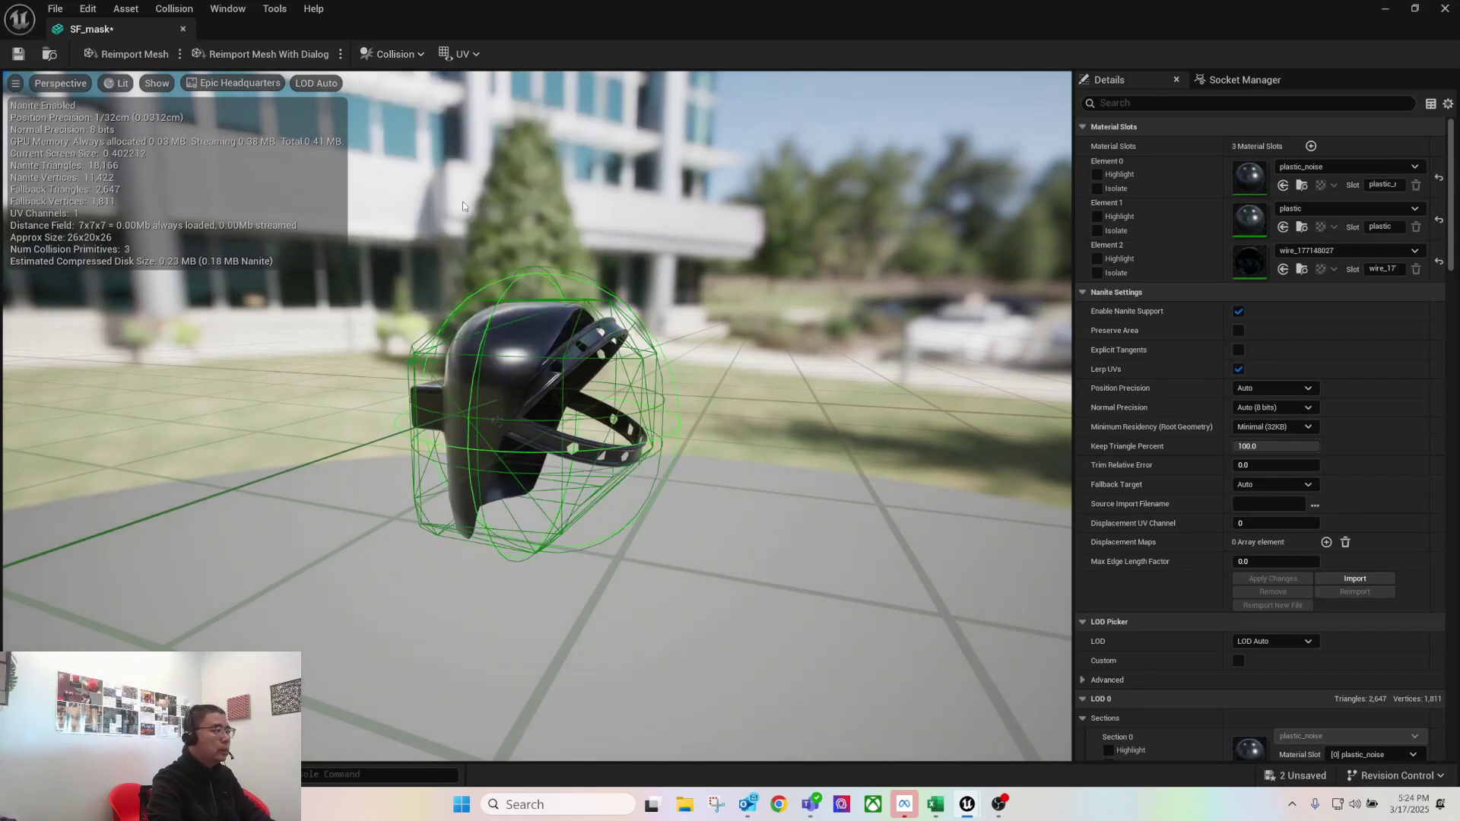
# Undo the added sphere collision and examine the collision shapes around the SF_mask mesh
pyautogui.hotkey('ctrl', 'z')
pyautogui.moveTo(477, 209); pyautogui.dragTo(380, 216)
pyautogui.moveTo(380, 216); pyautogui.dragTo(326, 205, button='right')
pyautogui.click(386, 320)
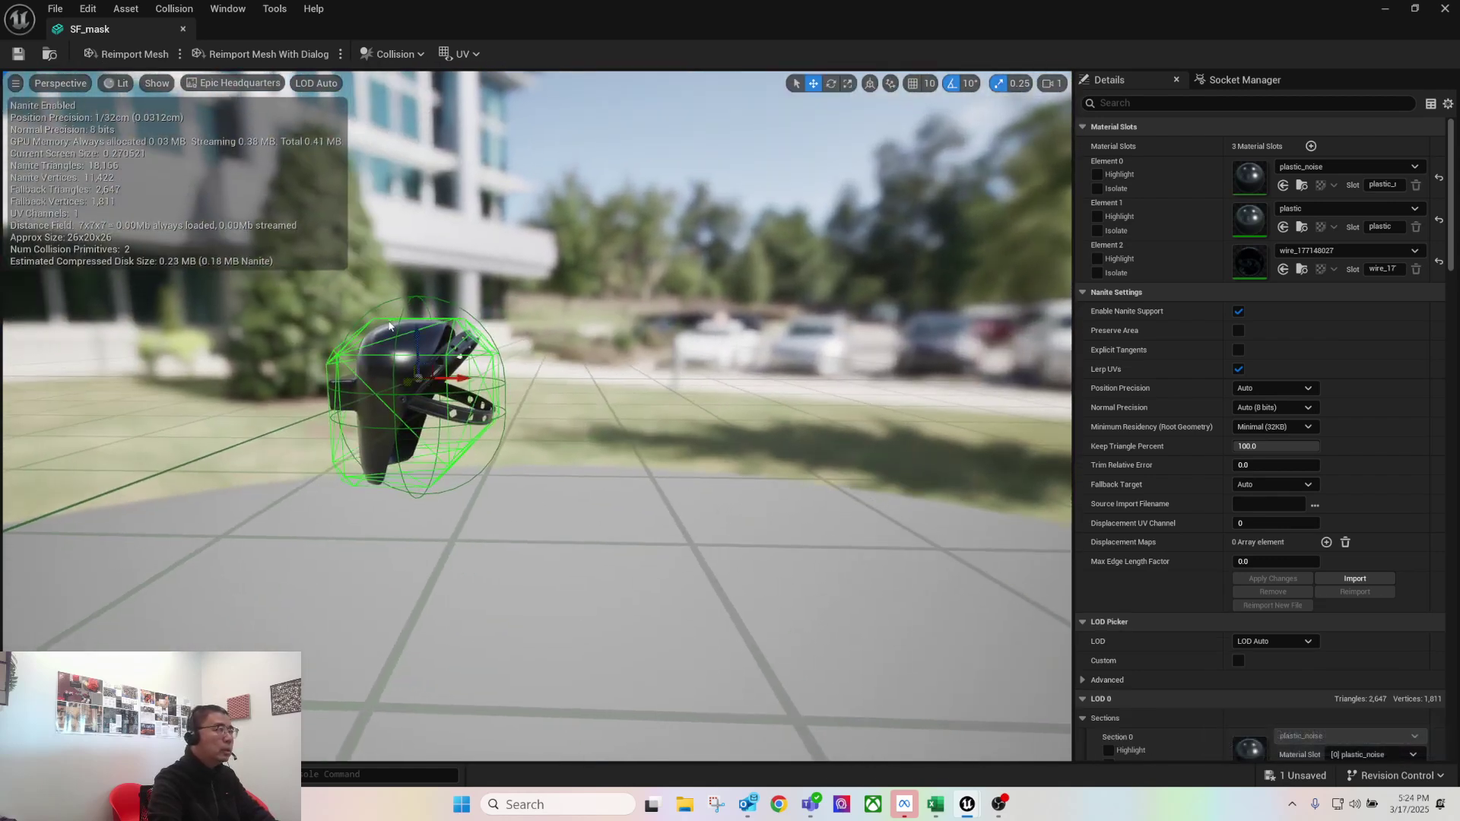
pyautogui.moveTo(387, 319); pyautogui.dragTo(387, 293, button='right')
pyautogui.moveTo(300, 112); pyautogui.dragTo(300, 131, button='right')
pyautogui.scroll(3, 300, 112)
pyautogui.scroll(-5, 300, 112)
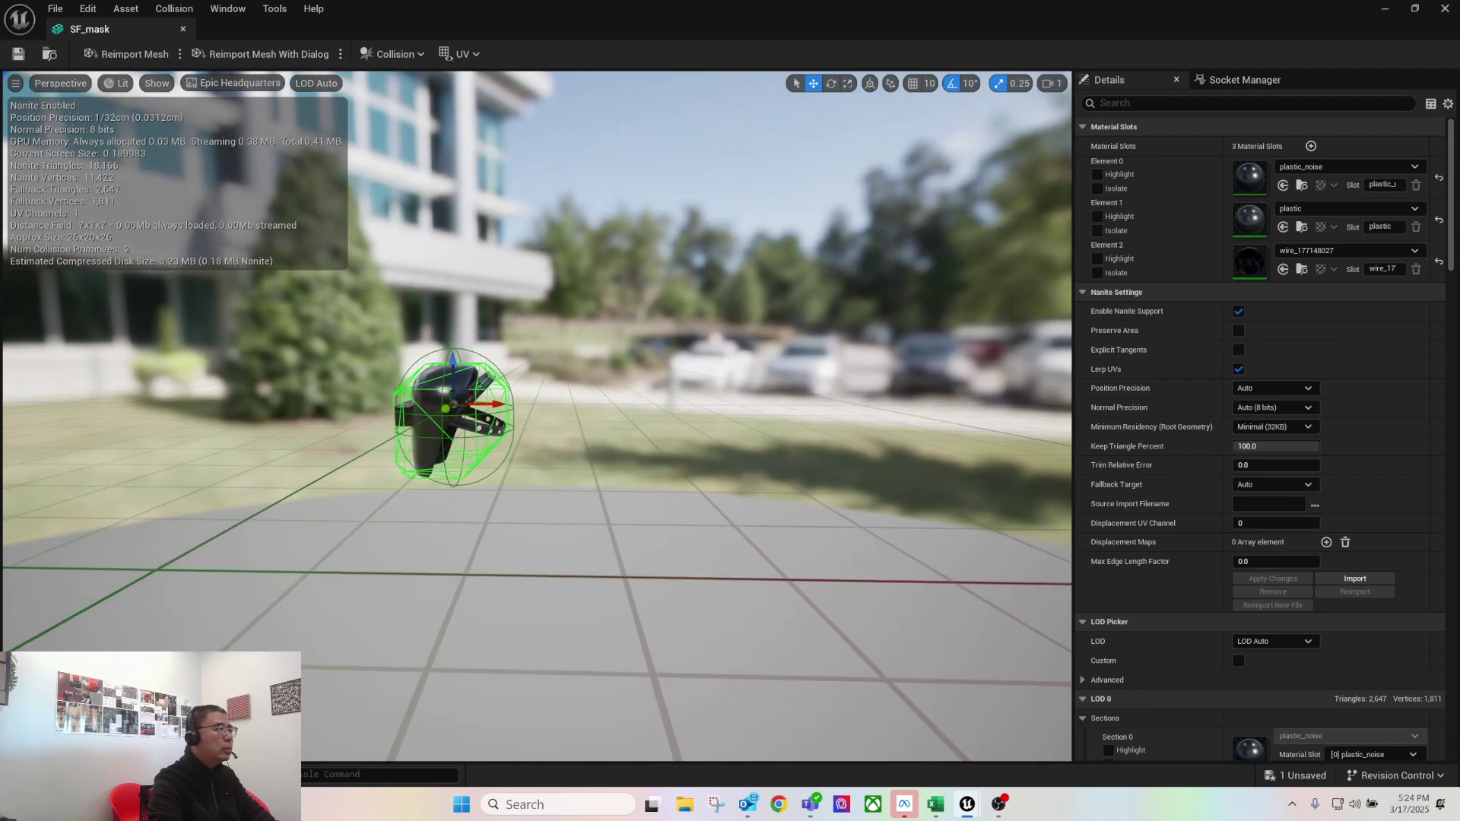
pyautogui.click(395, 55)
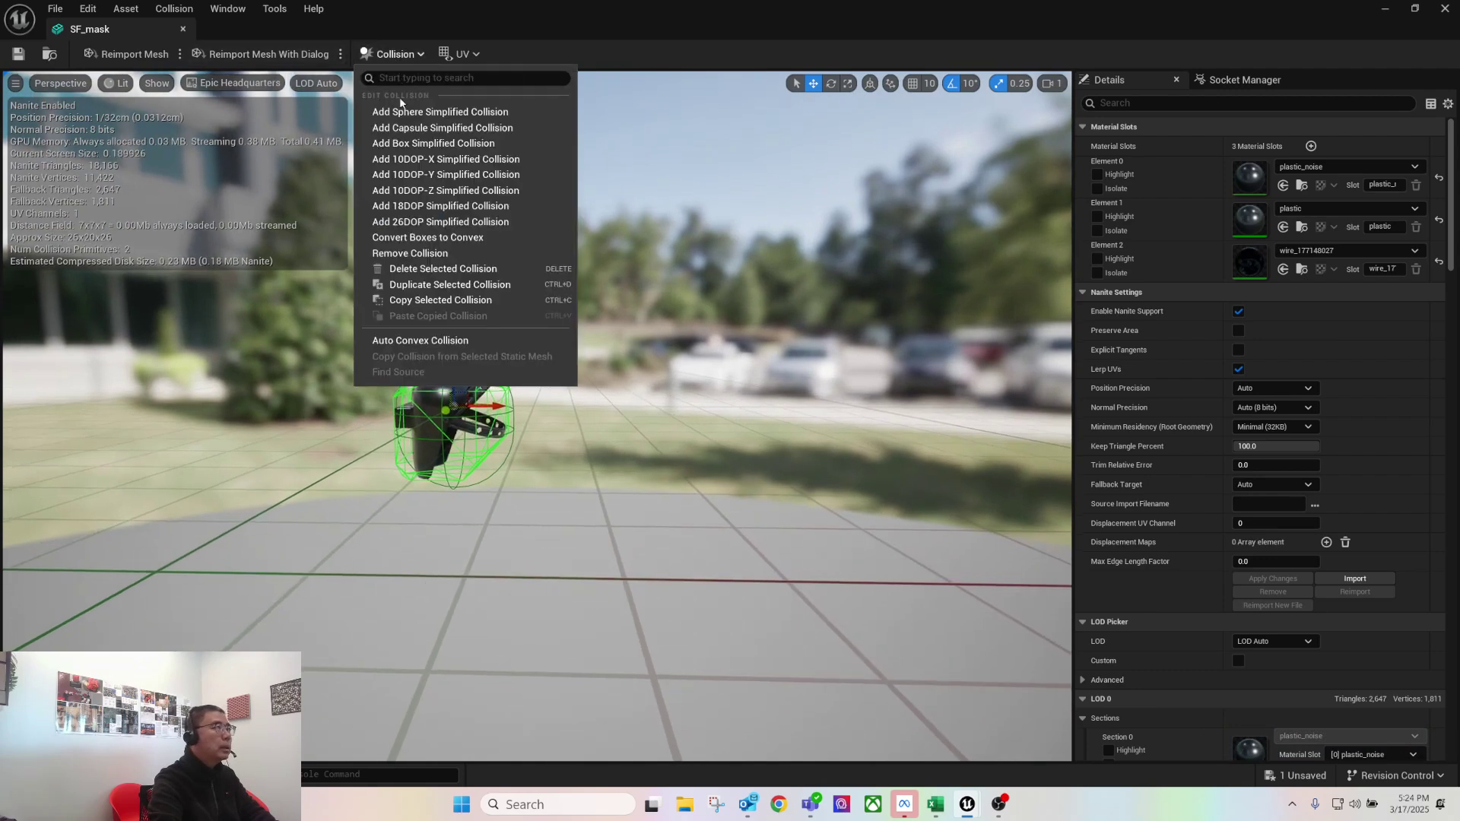
pyautogui.click(415, 408)
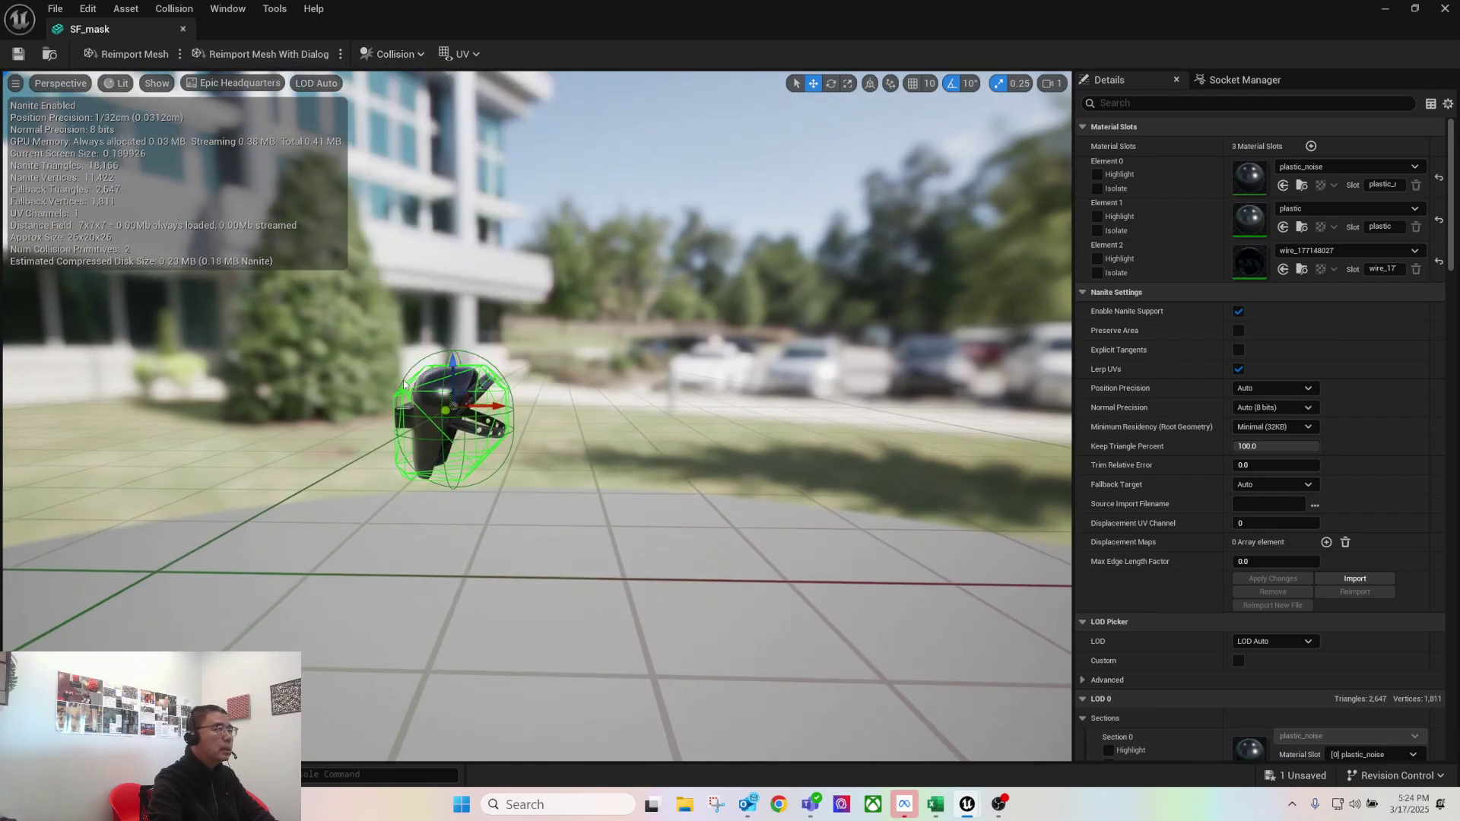
pyautogui.scroll(2, 399, 372)
pyautogui.click(425, 332)
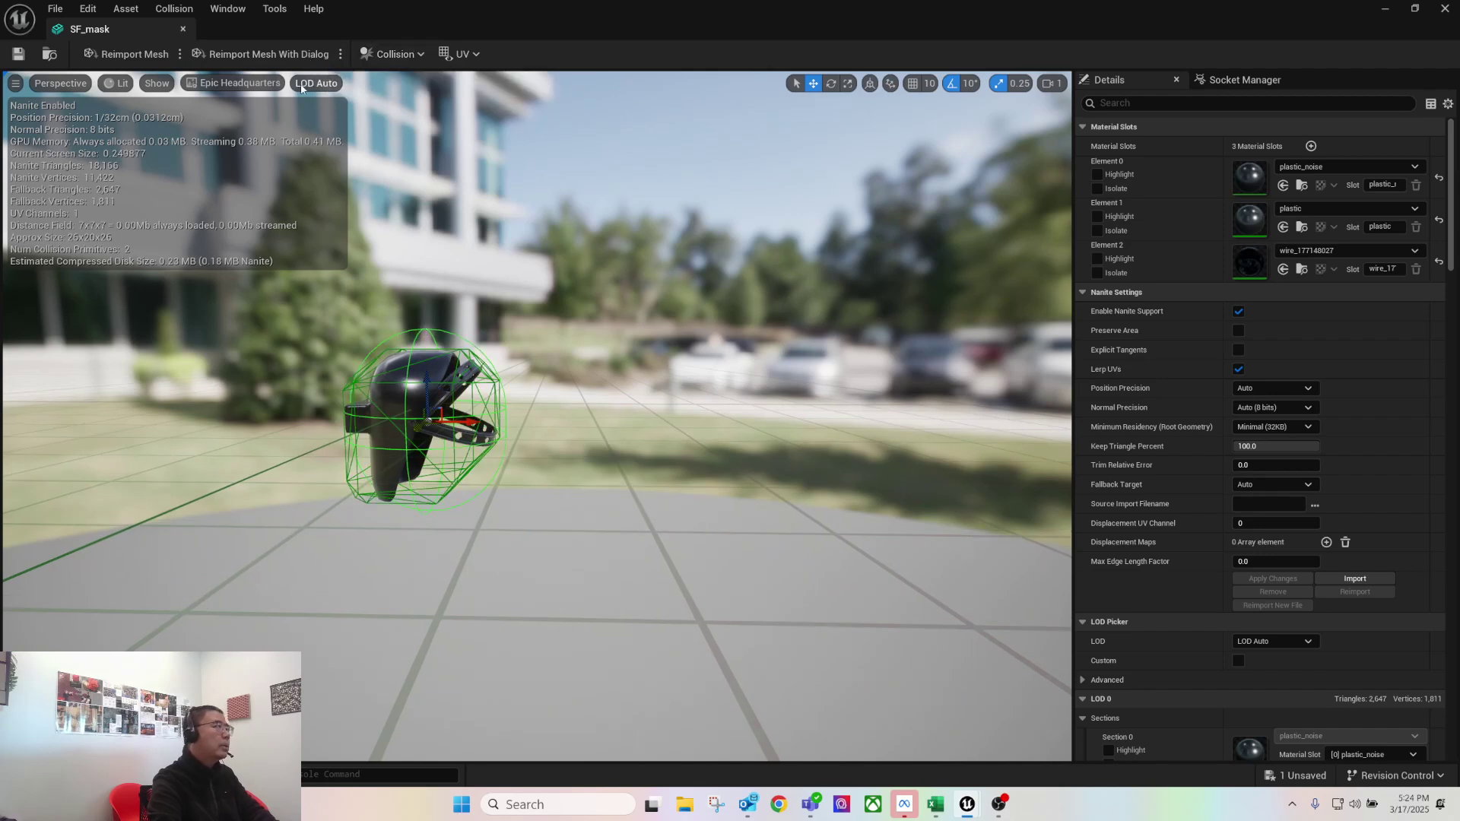
# Replace all of SF_mask's collision with a single sphere simplified collision, and save and close the mesh
pyautogui.click(390, 55)
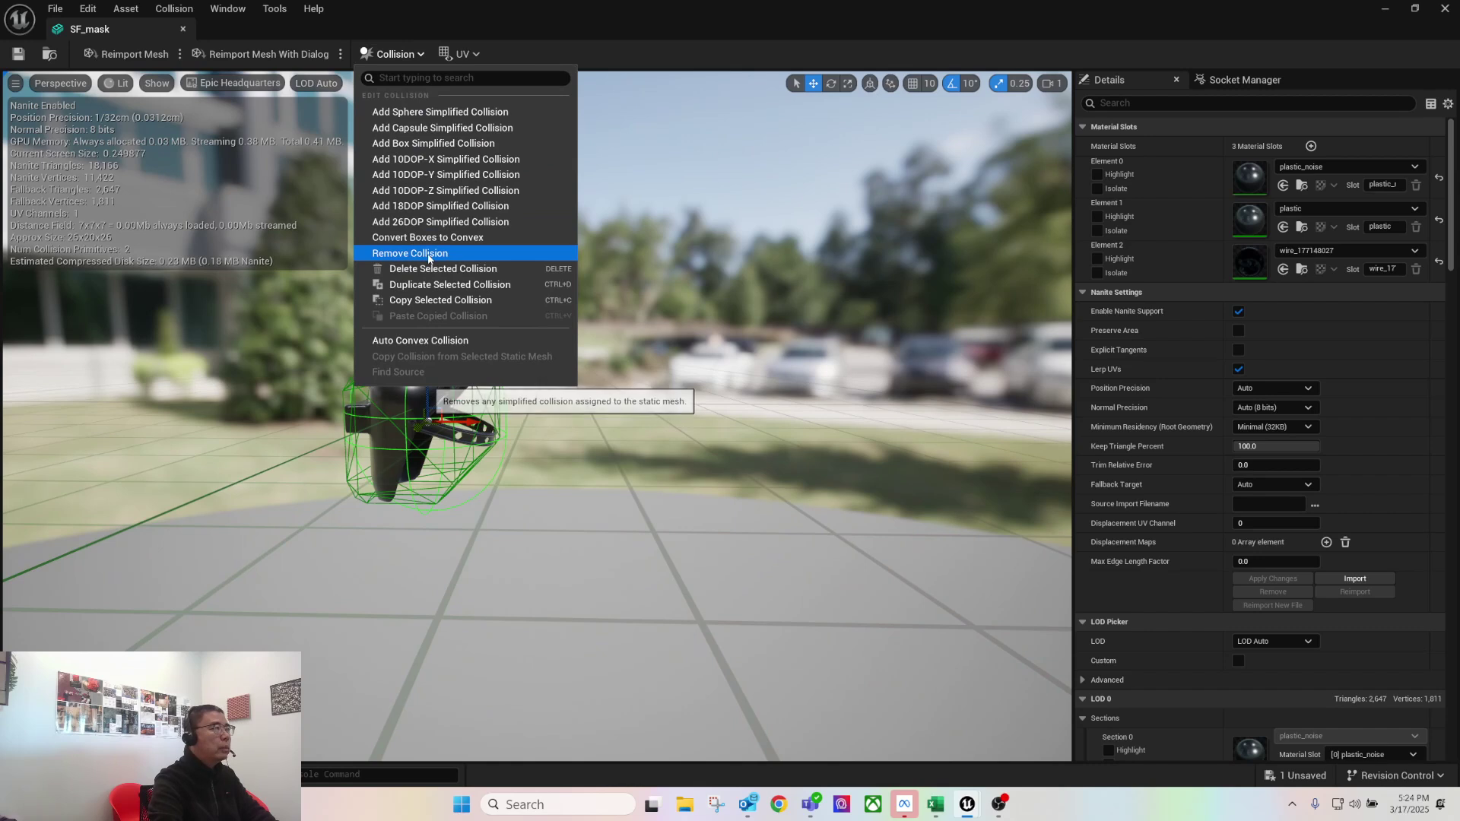
pyautogui.click(428, 257)
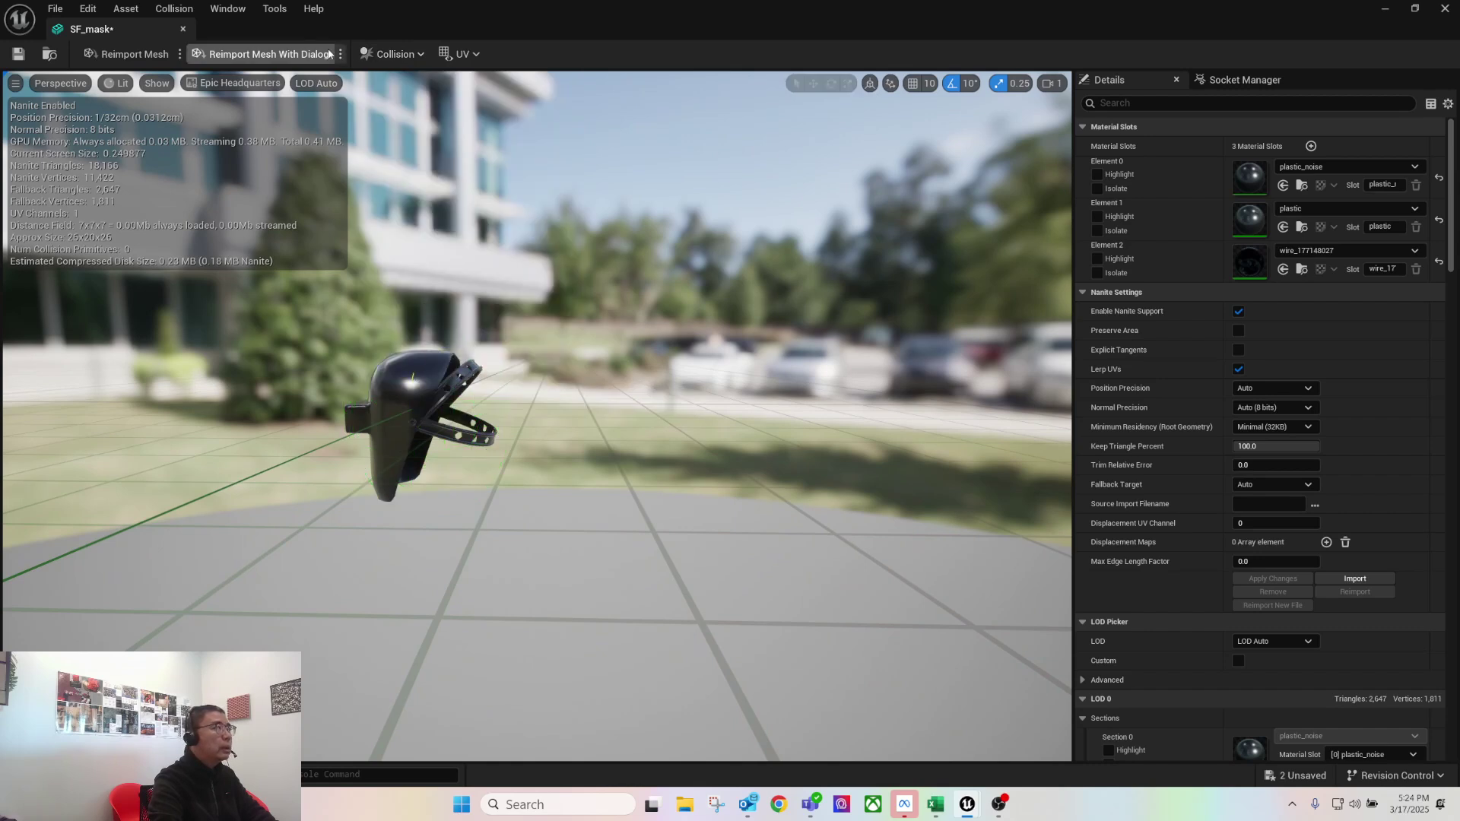
pyautogui.click(387, 54)
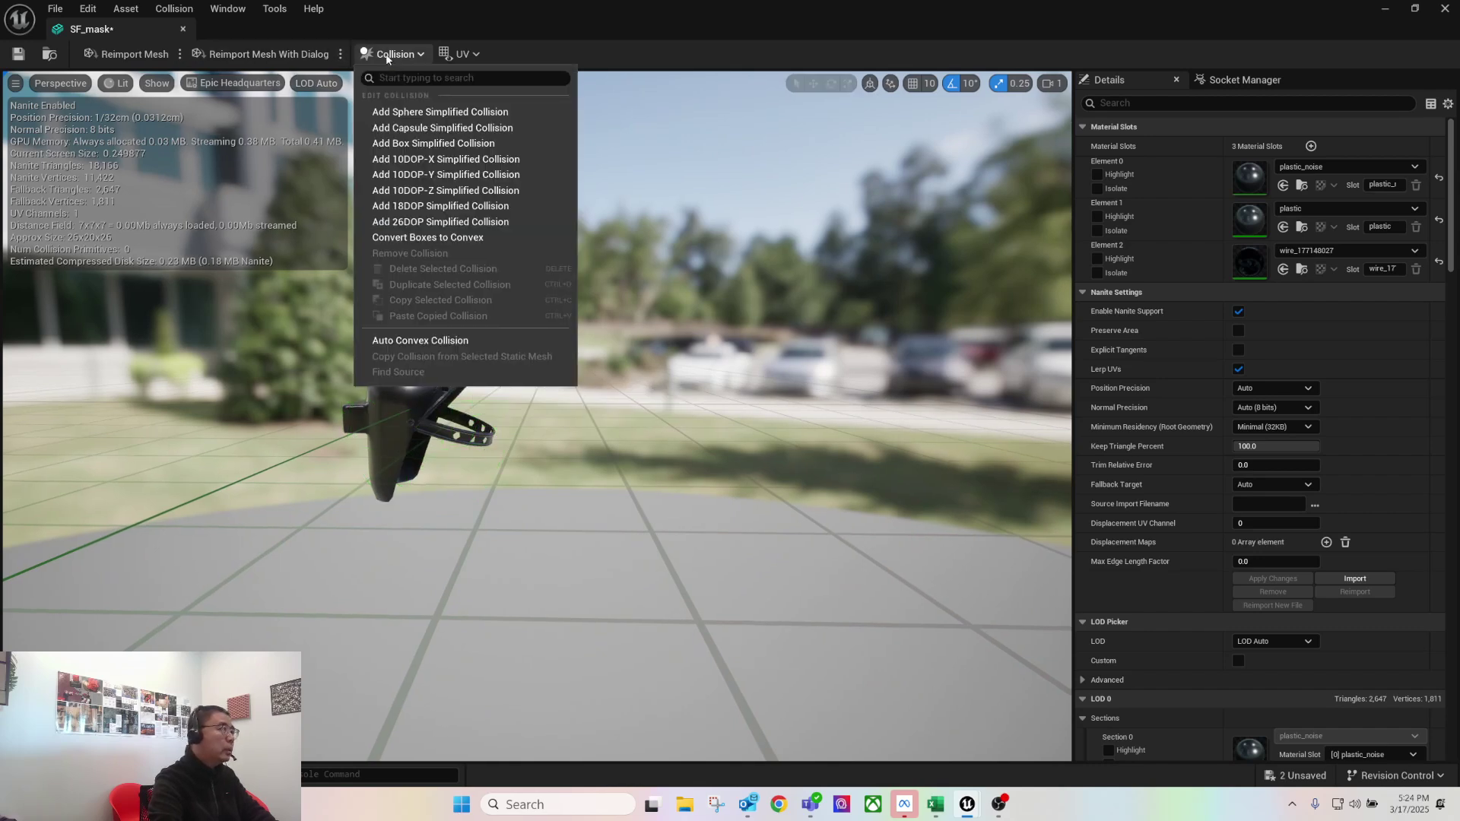
pyautogui.click(453, 114)
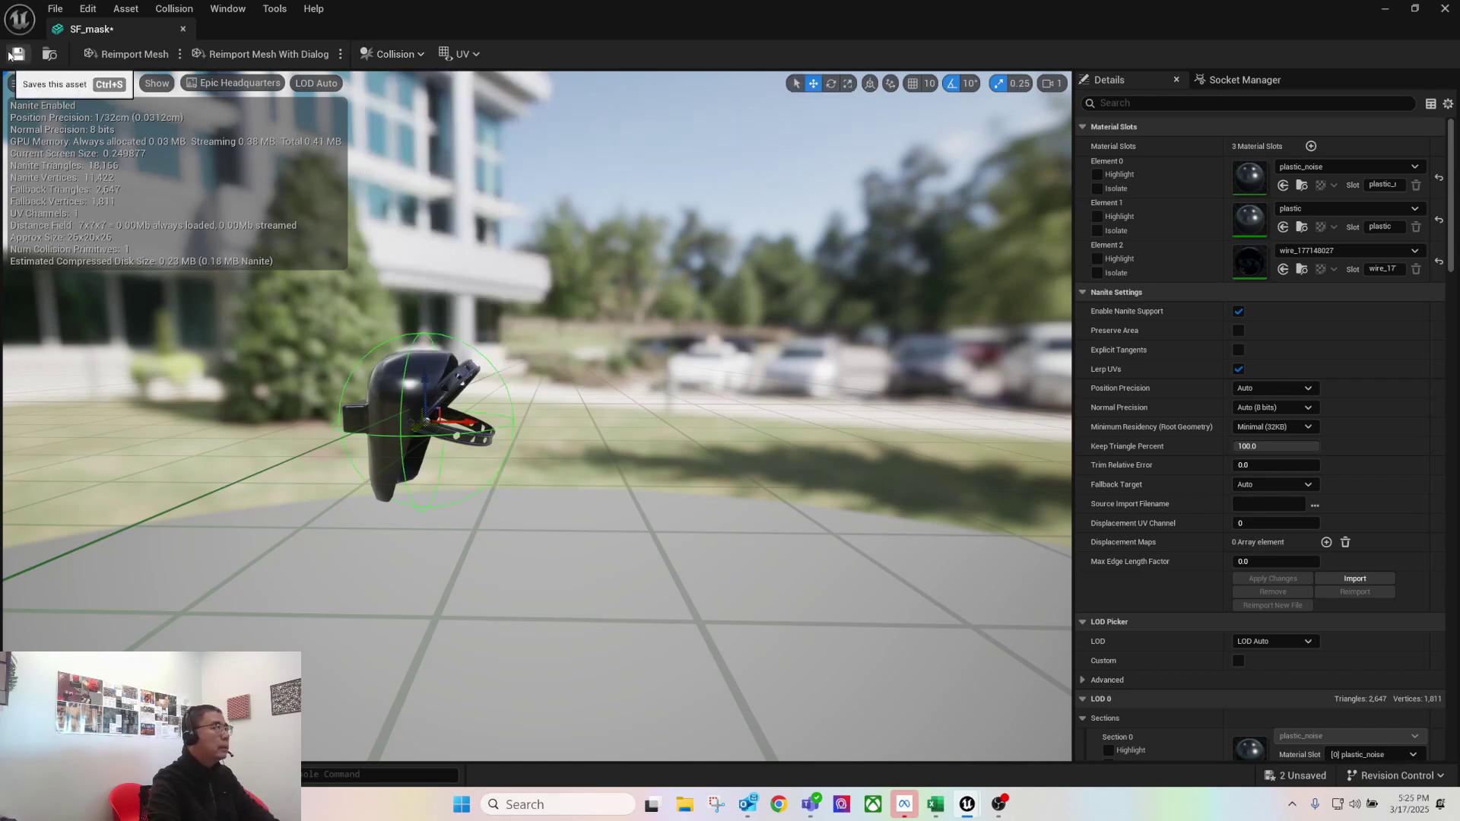
pyautogui.click(184, 31)
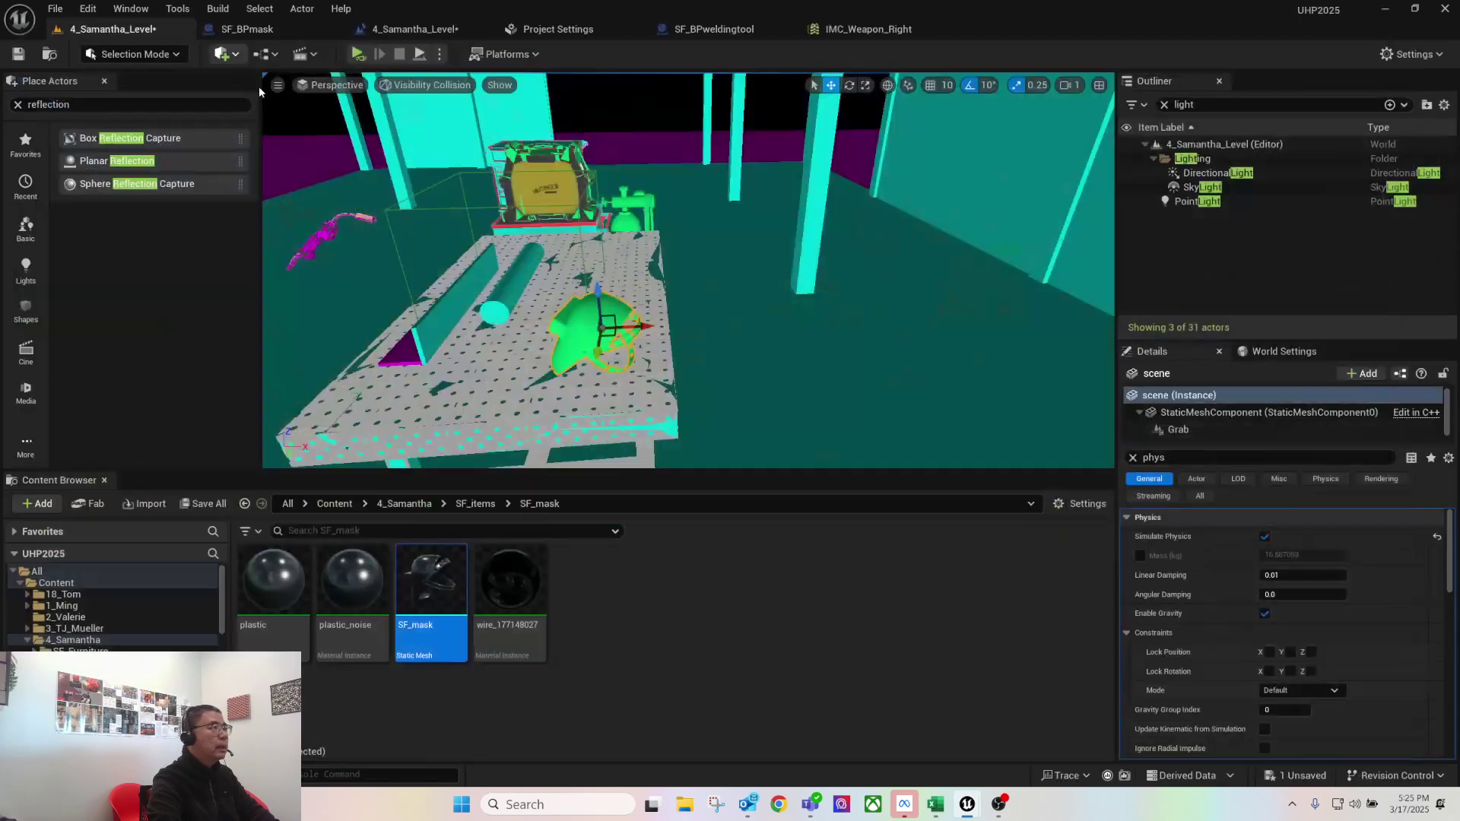
# Return the level viewport to Lit mode and test the mask's sphere collision in the VR preview, ending each run
pyautogui.click(411, 85)
pyautogui.click(424, 139)
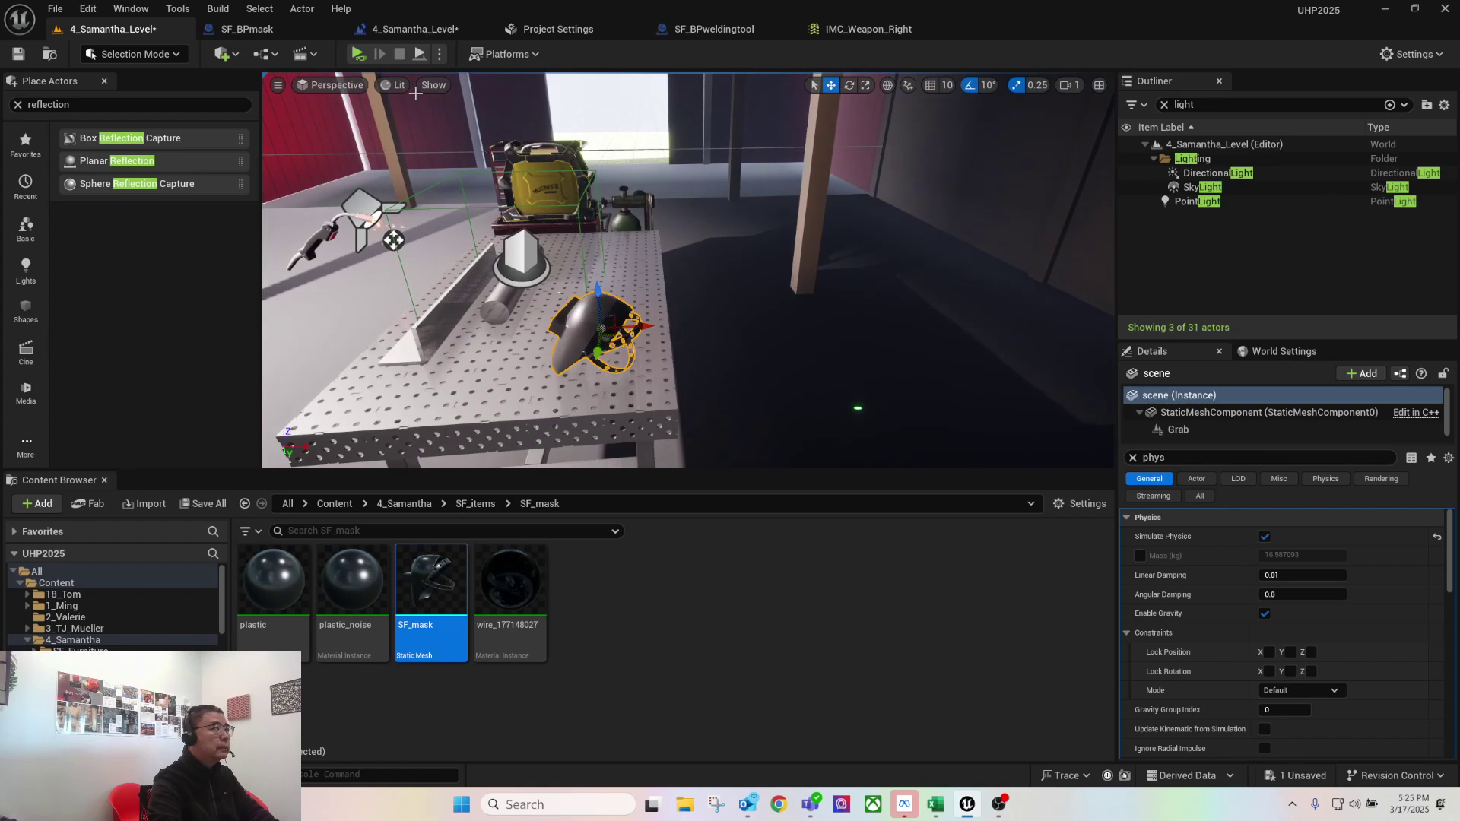
pyautogui.click(353, 60)
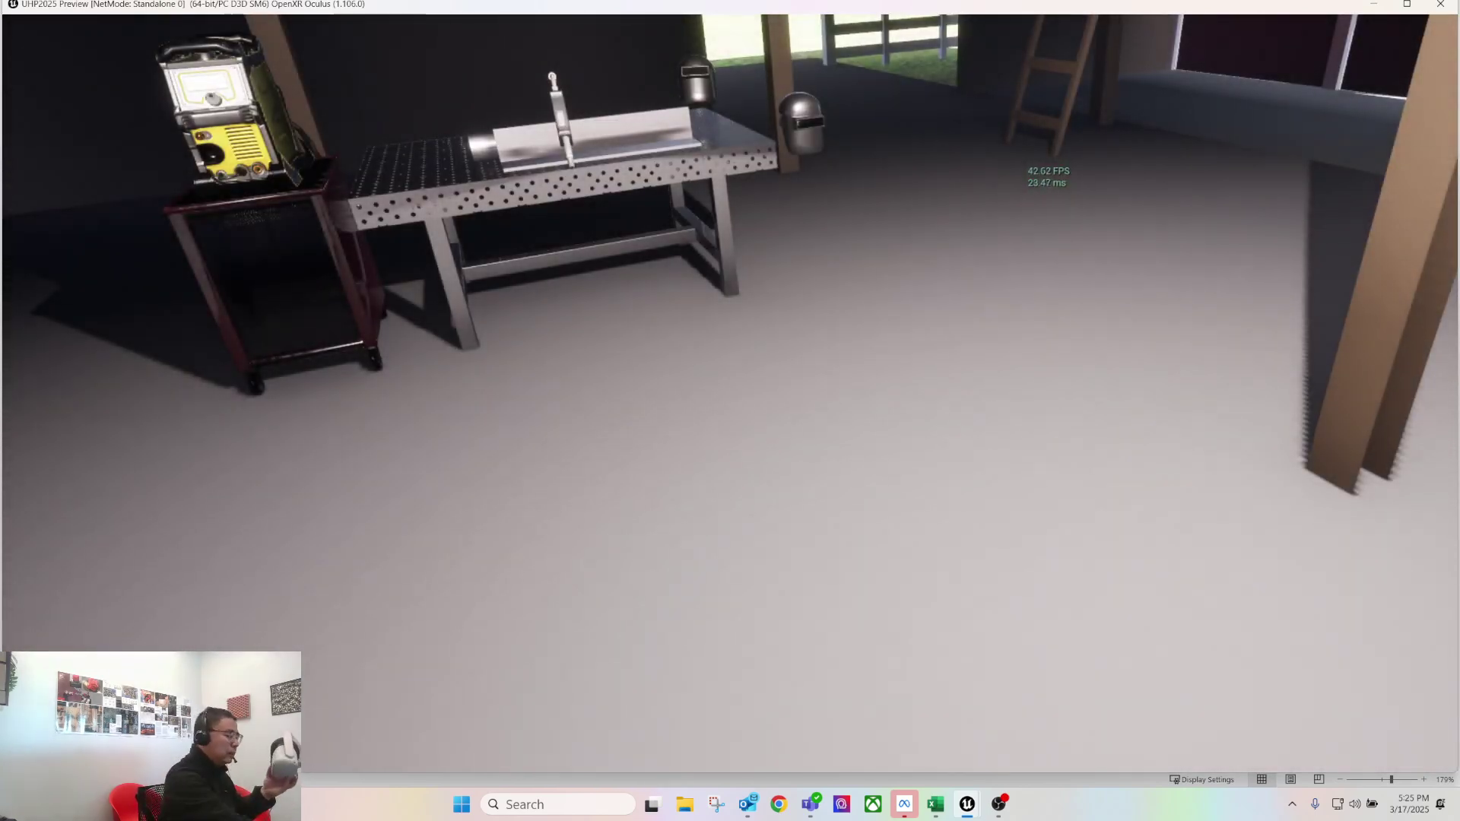
pyautogui.press('Escape')
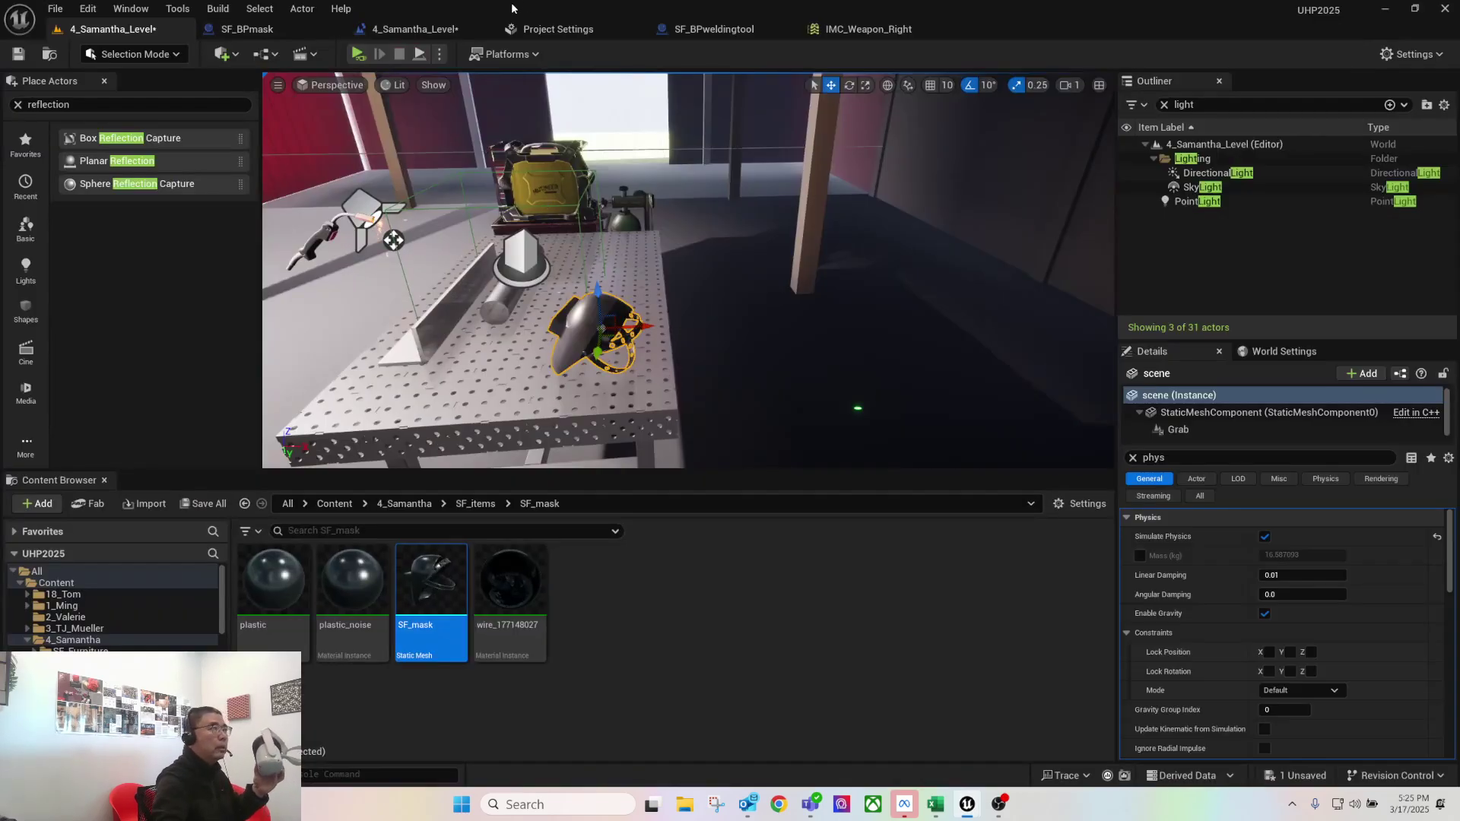
pyautogui.click(364, 58)
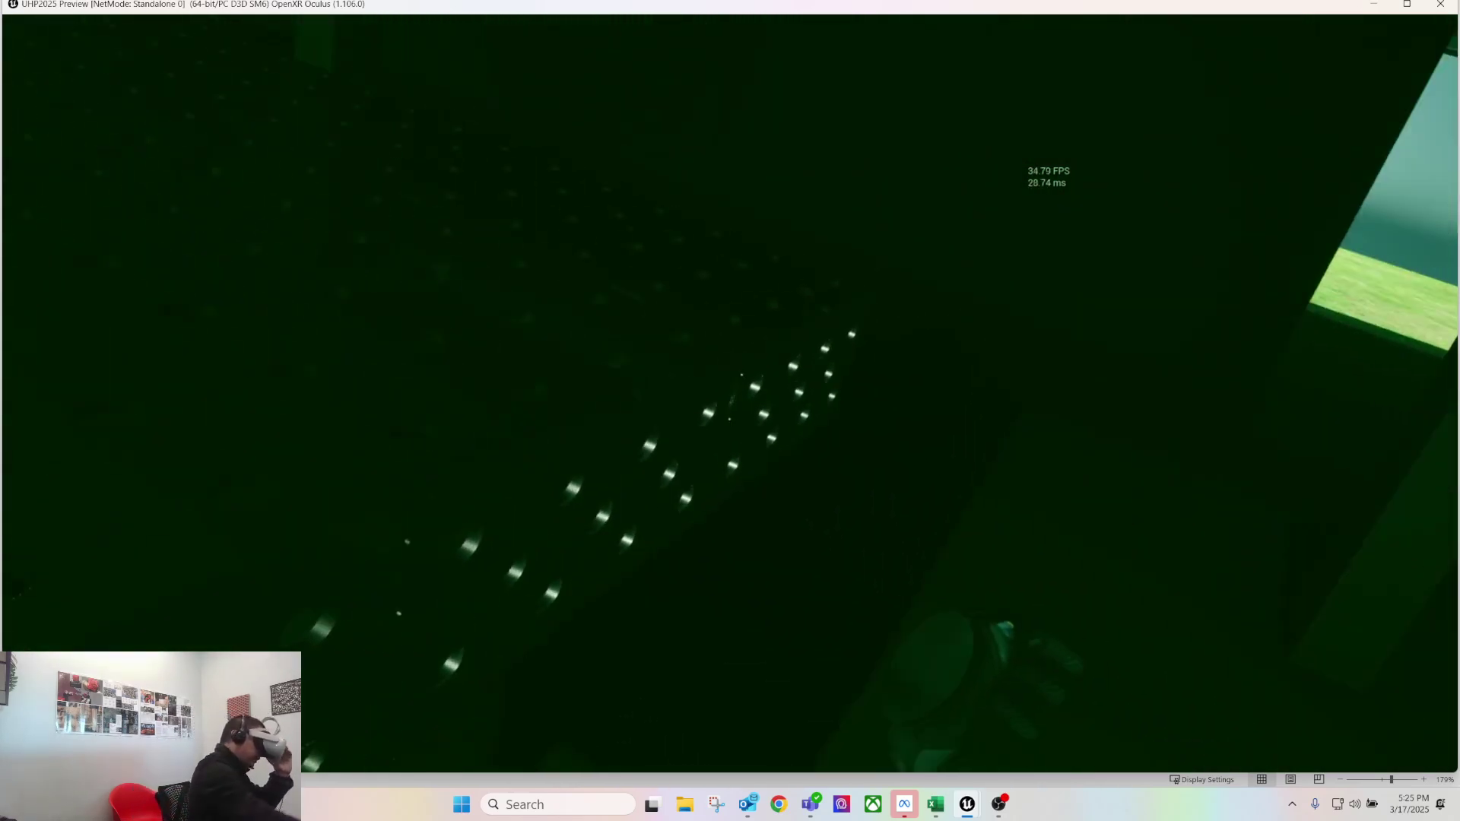
pyautogui.press('Escape')
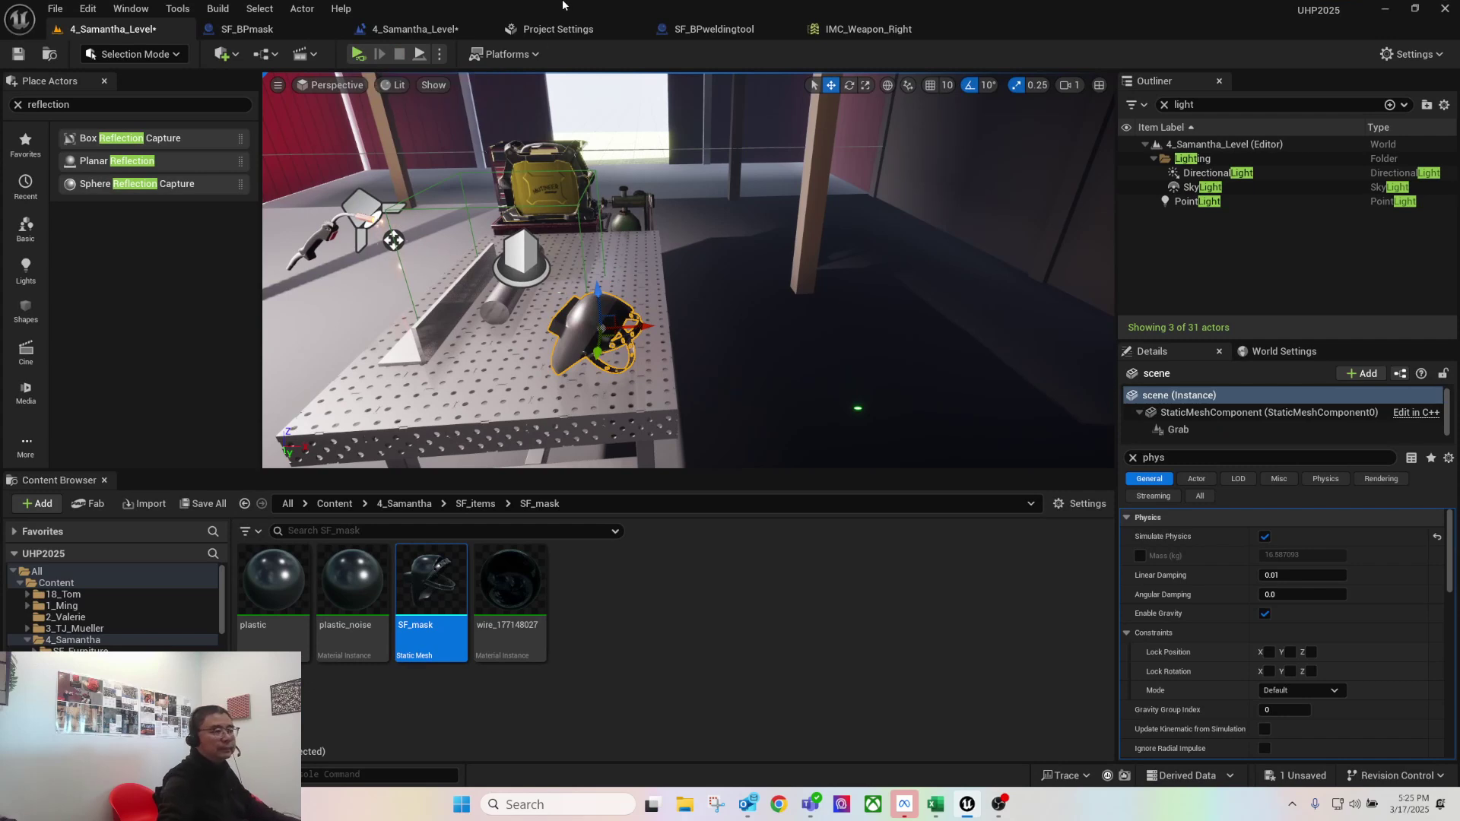